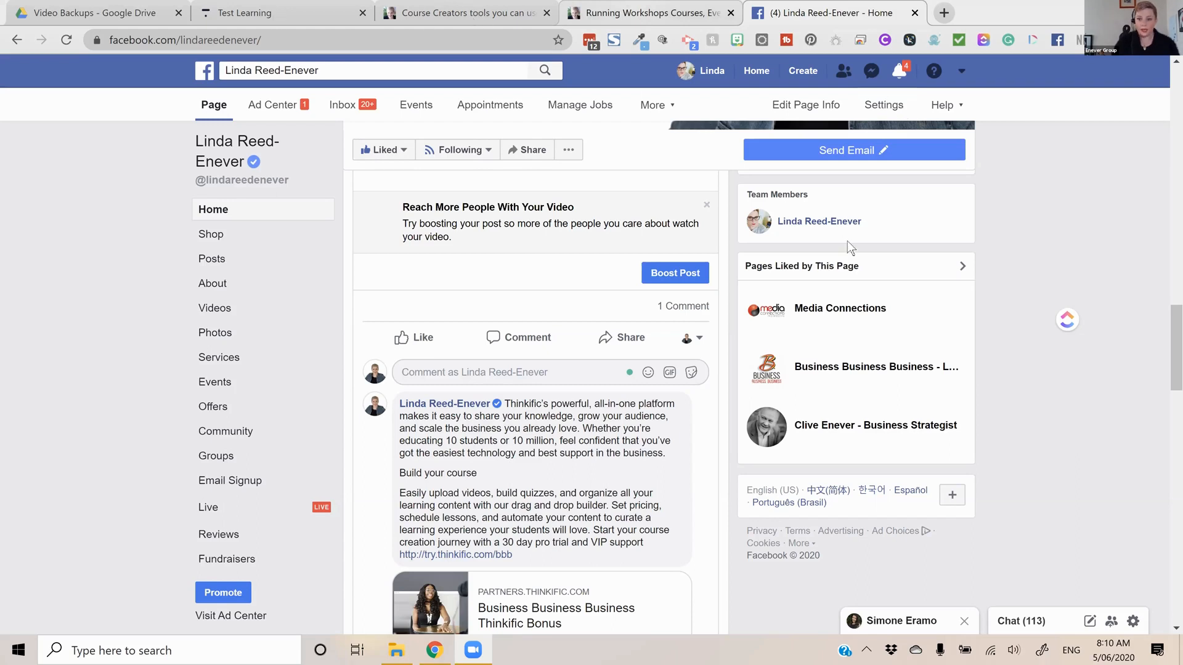
Switch to the Thinkific test school site and look over its home page, from the welcome banner to the course section
key("ctrl+shift+Tab")
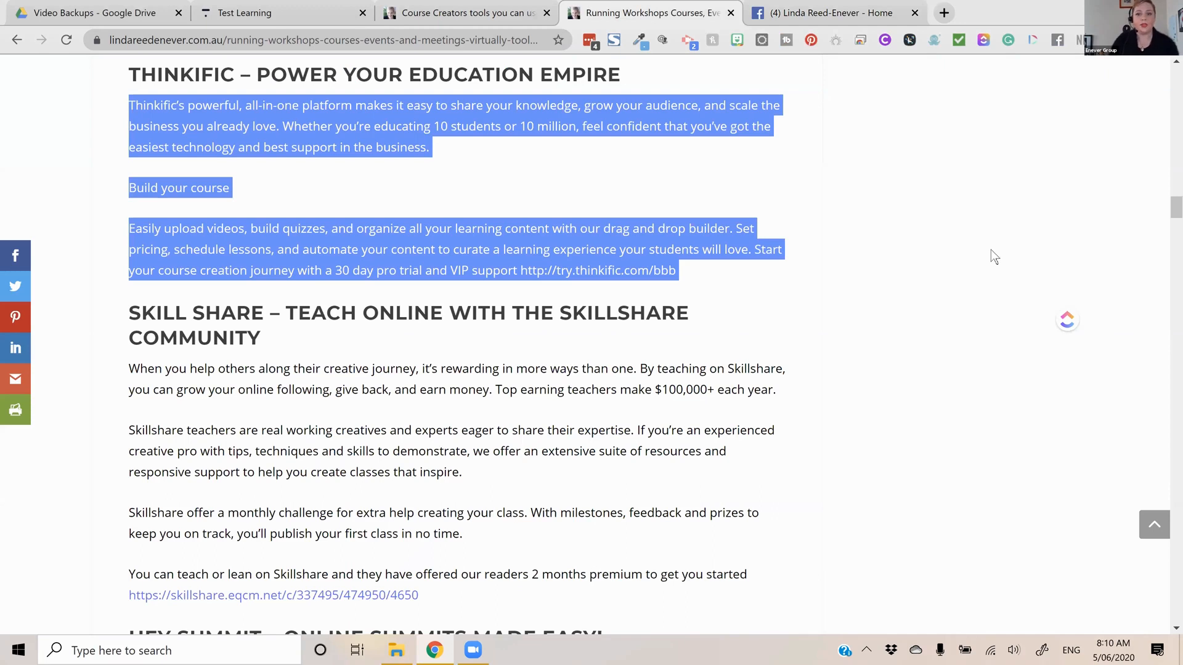
key("ctrl+shift+Tab")
key("ctrl+shift+Tab")
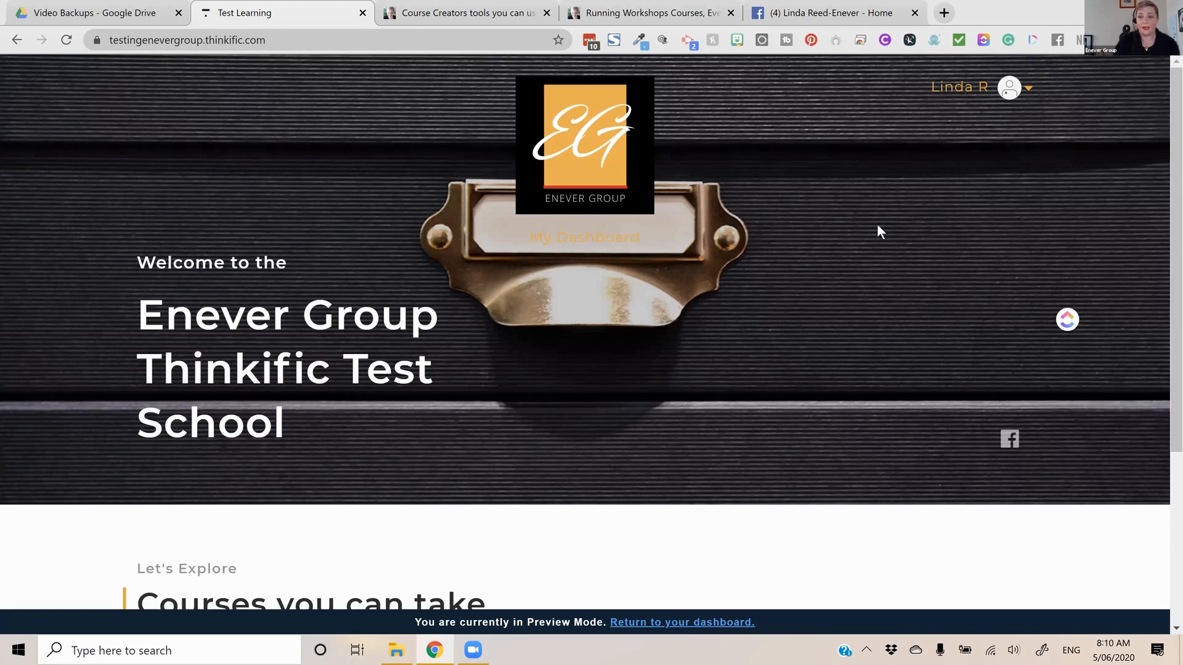
scroll(880, 232, "down", 4)
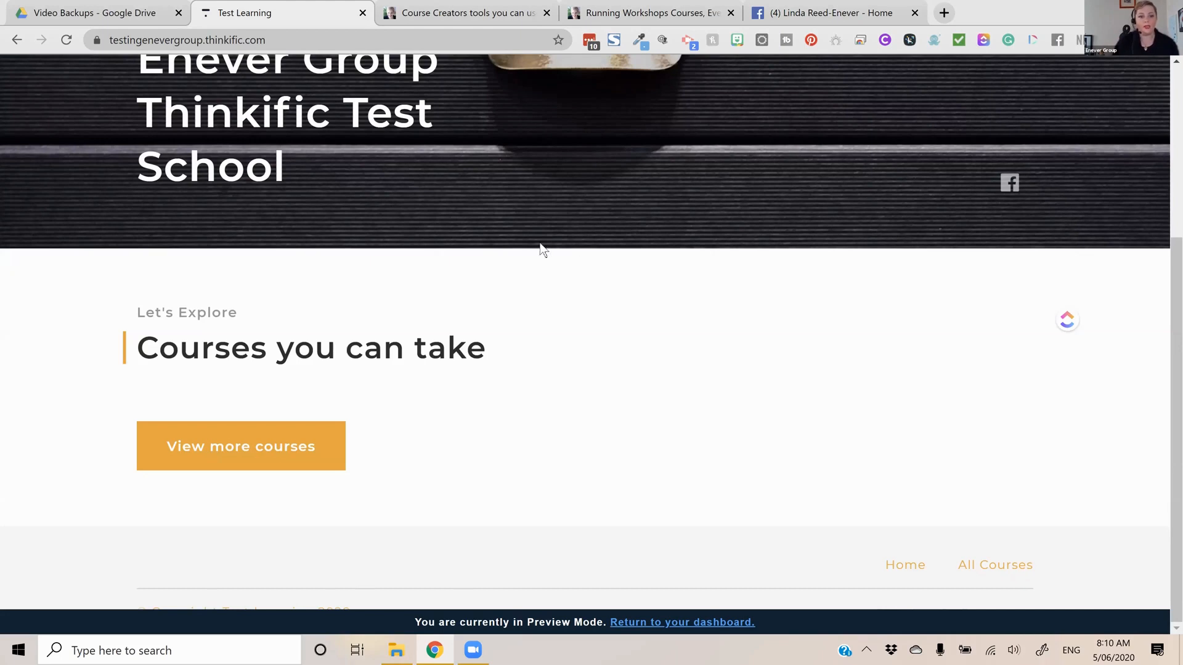
scroll(542, 251, "up", 4)
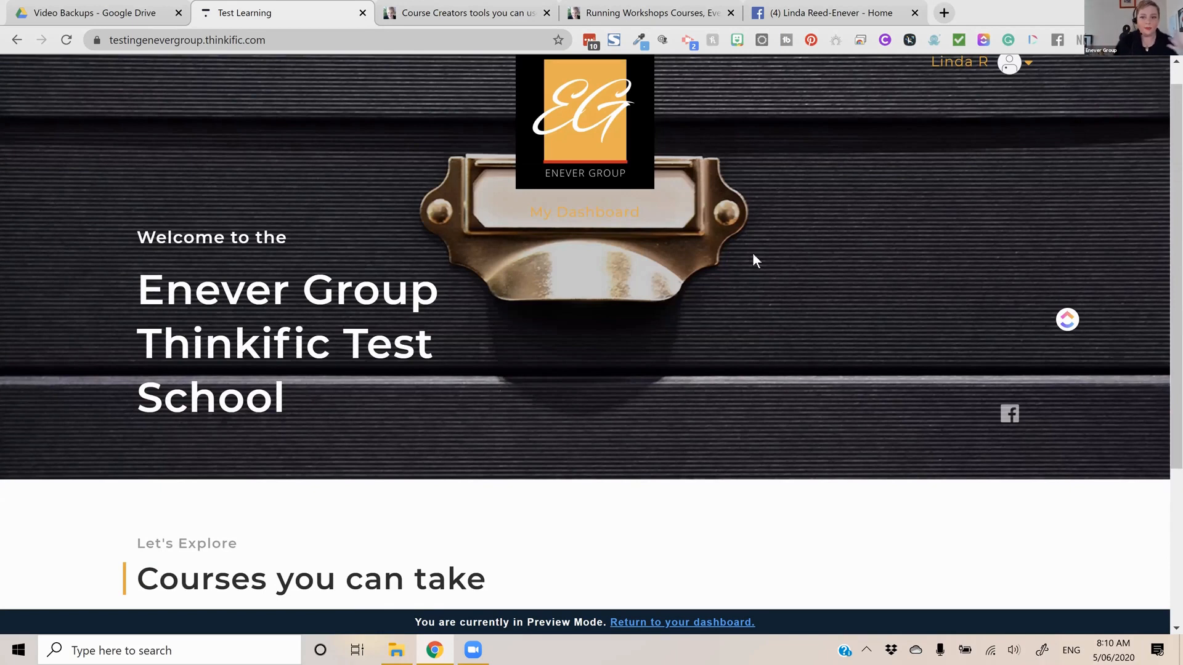
scroll(753, 254, "down", 3)
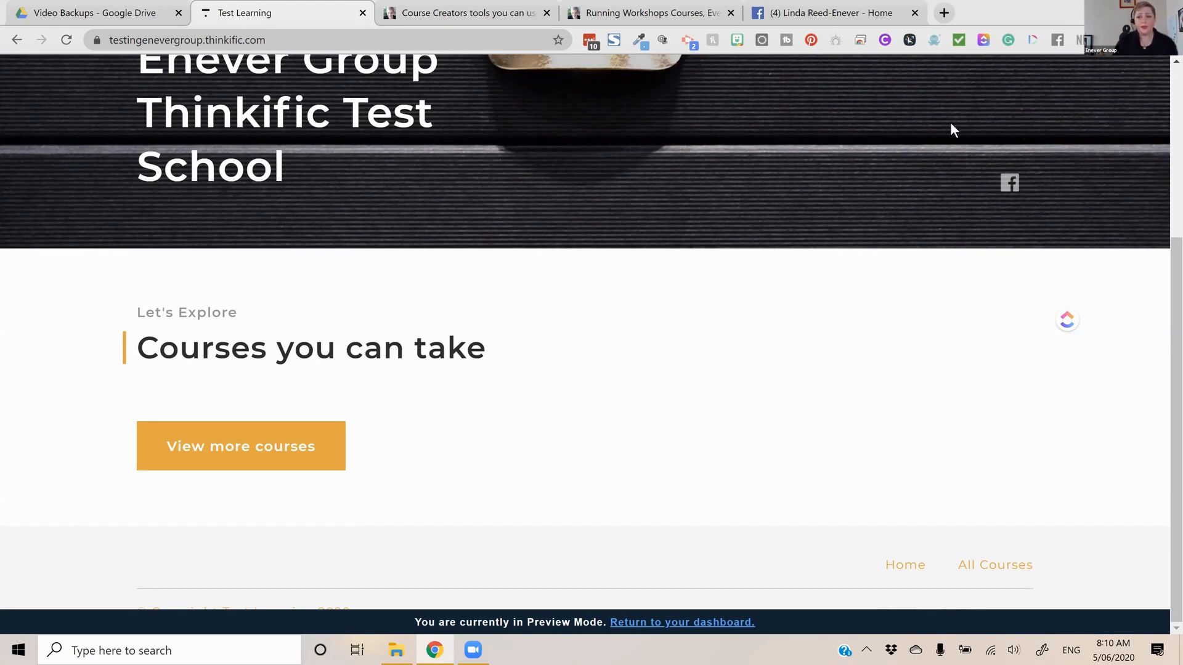
scroll(950, 123, "up", 5)
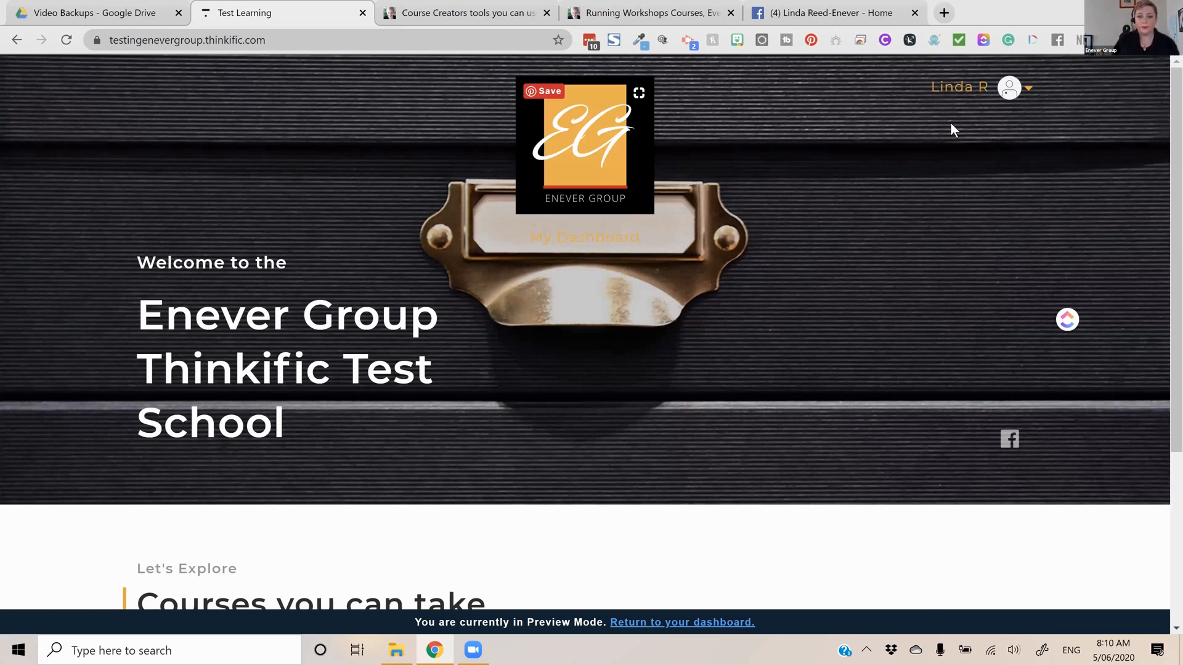
Open the school's site settings and review the Site details and Site emails sections
key("F5")
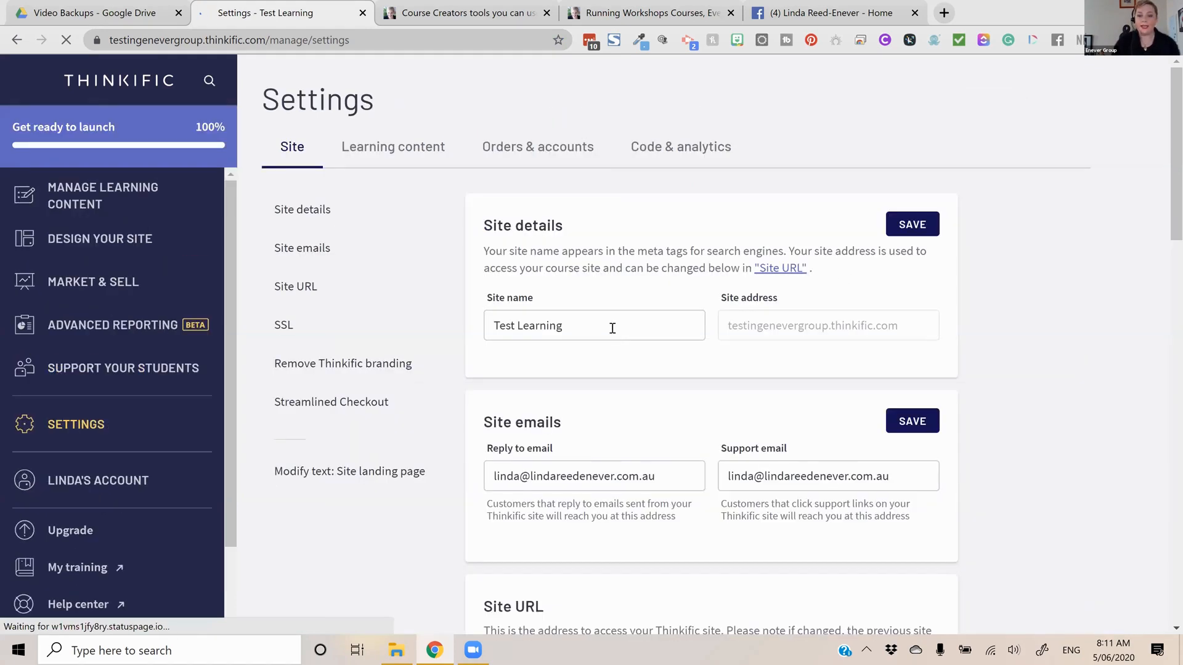
left_click(613, 327)
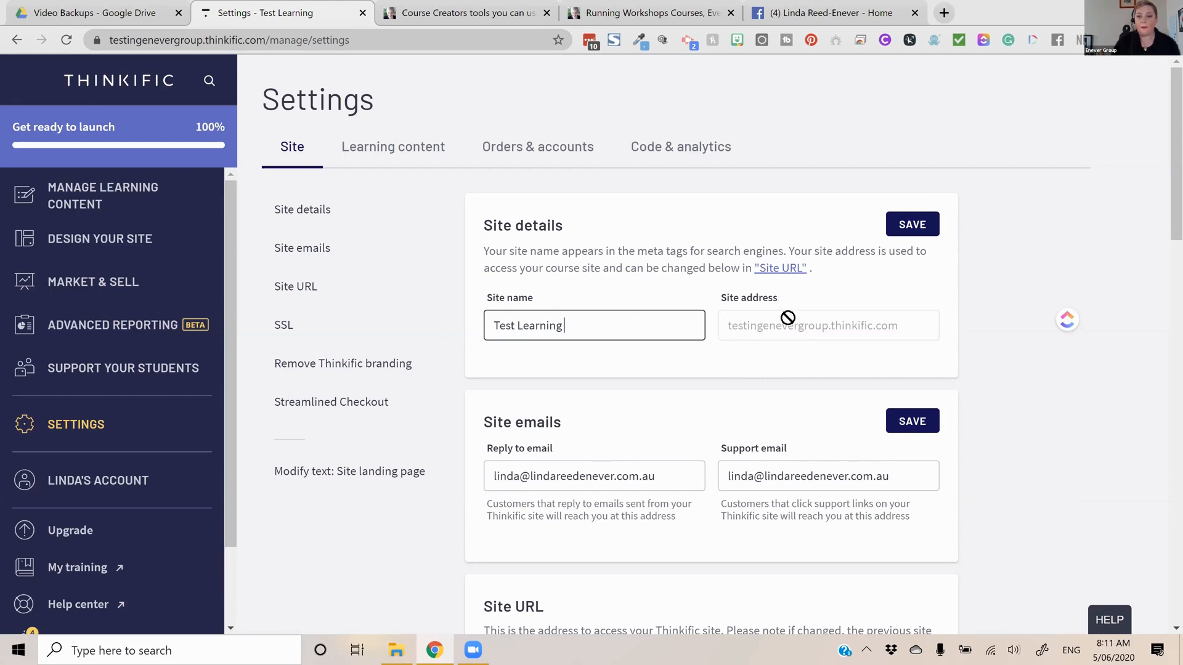
scroll(787, 330, "down", 1)
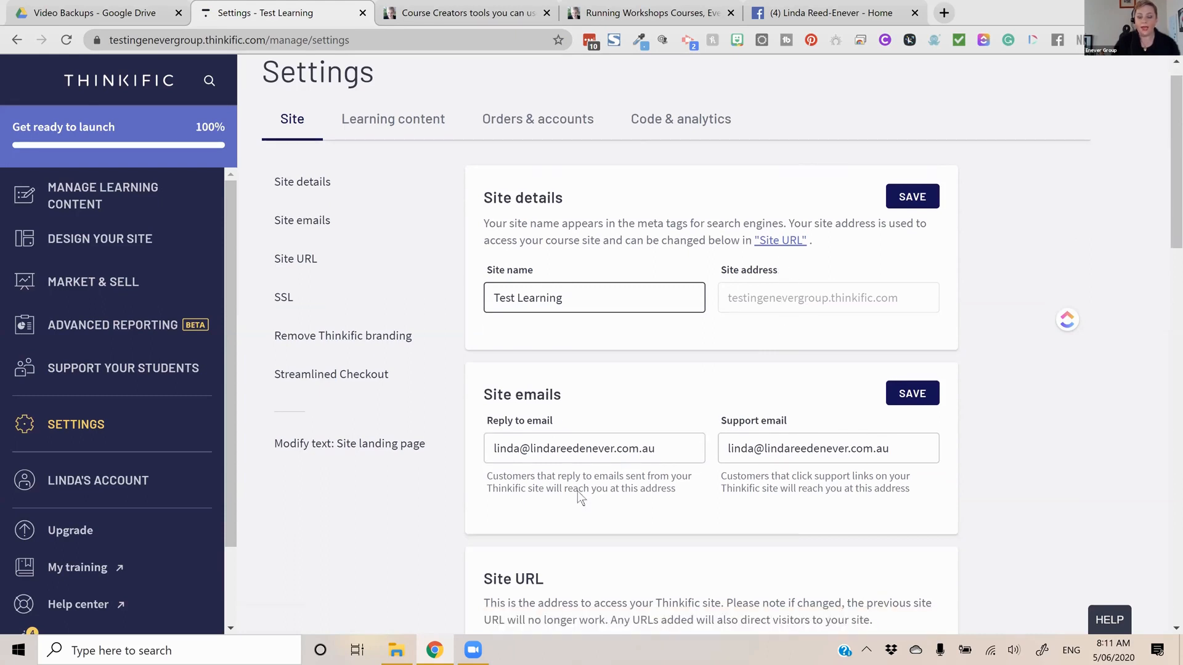
scroll(578, 490, "down", 3)
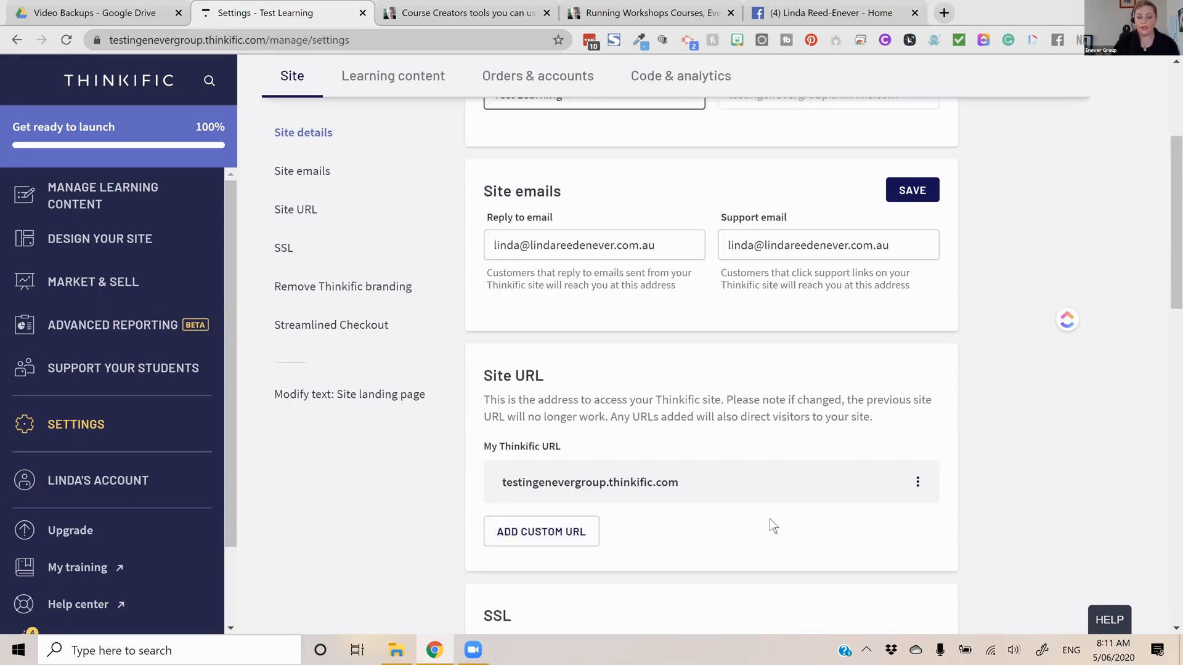
Open the form for adding a custom URL to the site and review its options
left_click(577, 533)
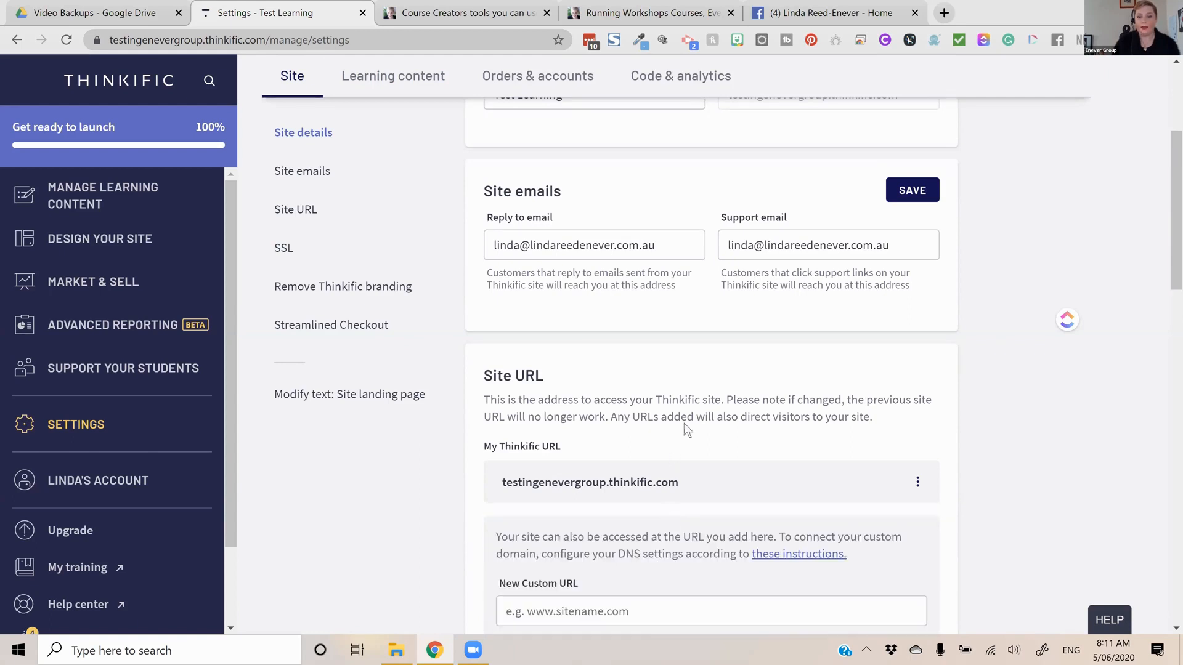
scroll(523, 494, "down", 1)
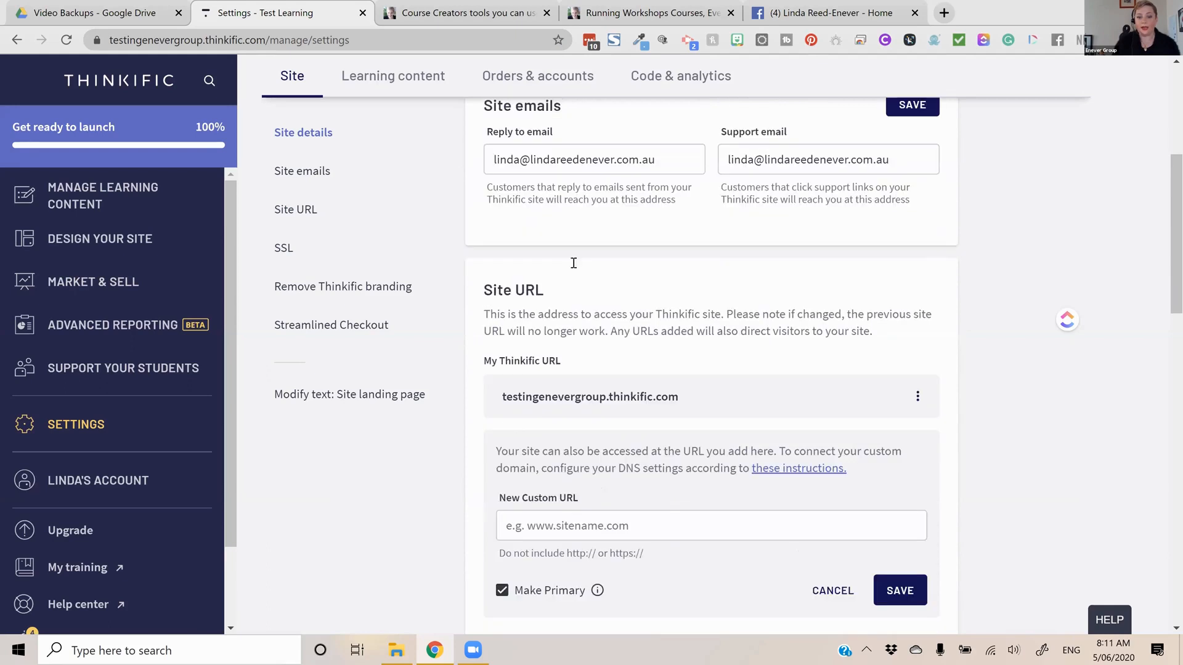
scroll(312, 561, "down", 1)
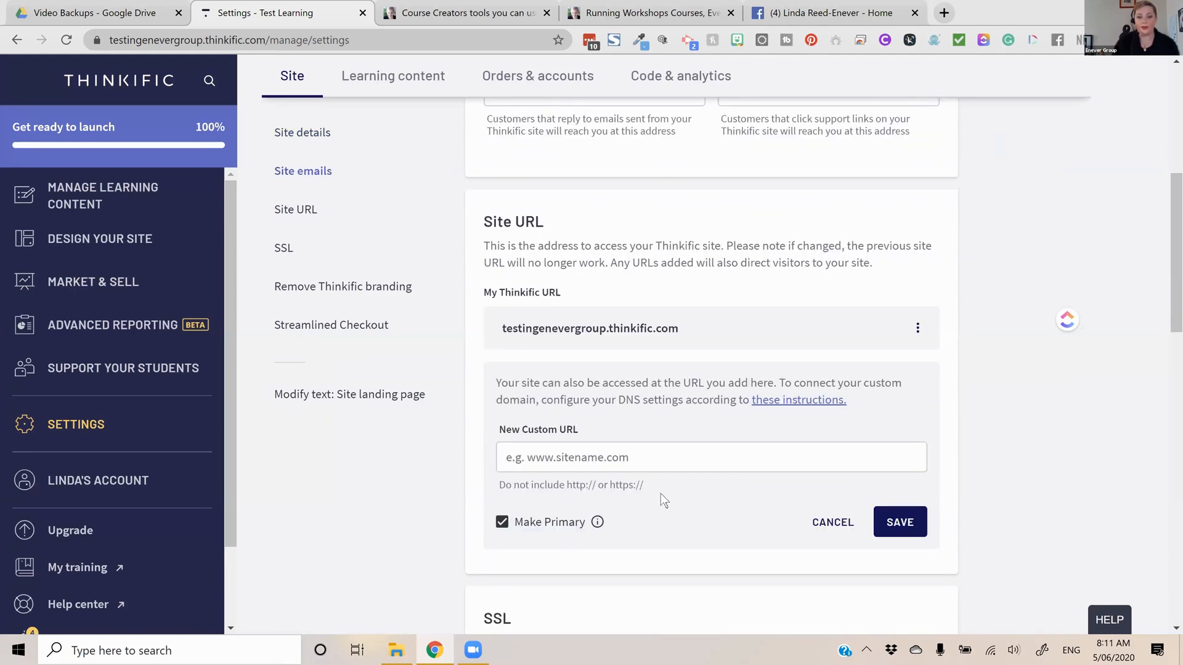
scroll(679, 412, "up", 5)
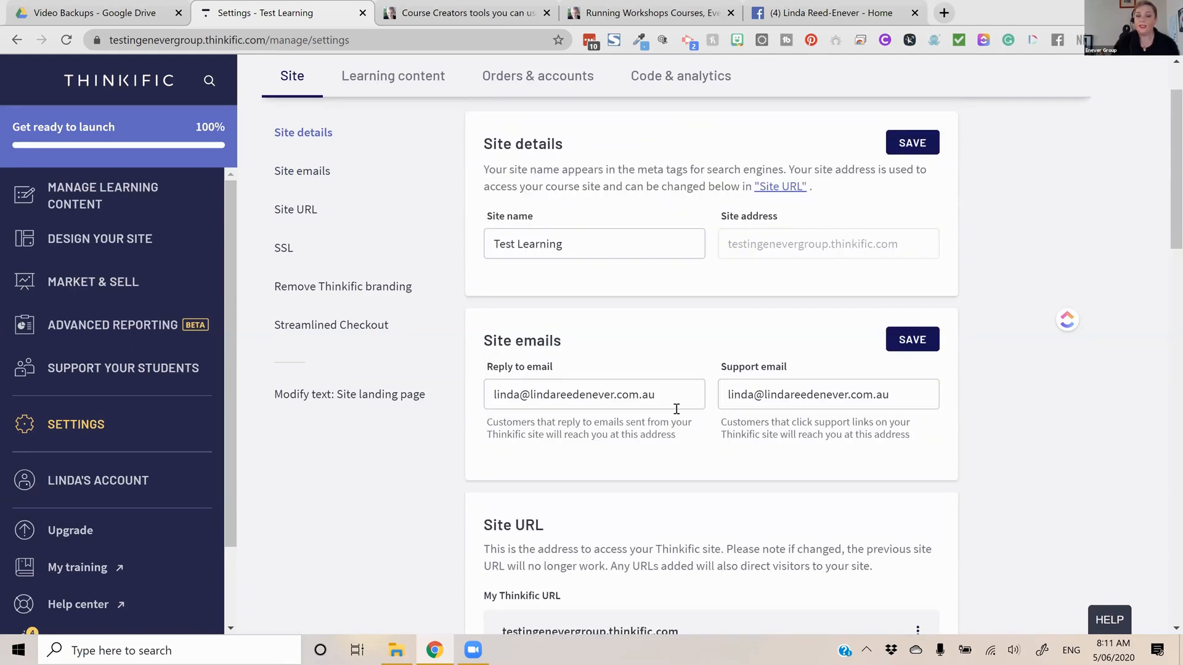
Review the reply-to email, the site URL and the SSL certificate settings
left_click(674, 411)
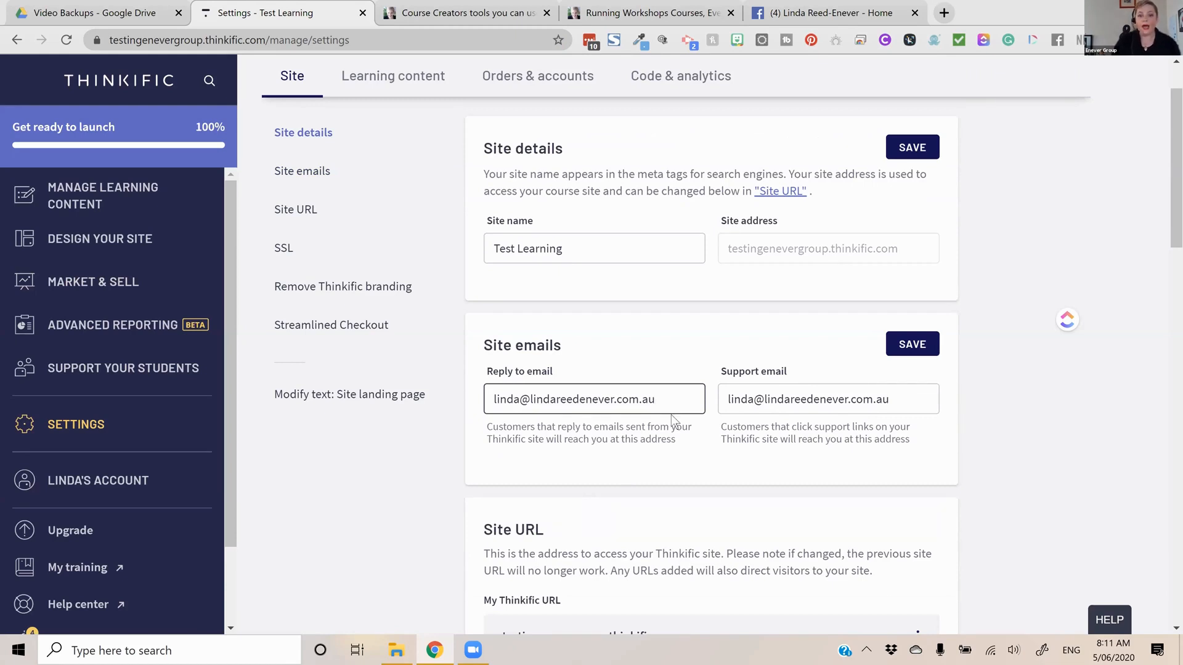
scroll(671, 423, "down", 2)
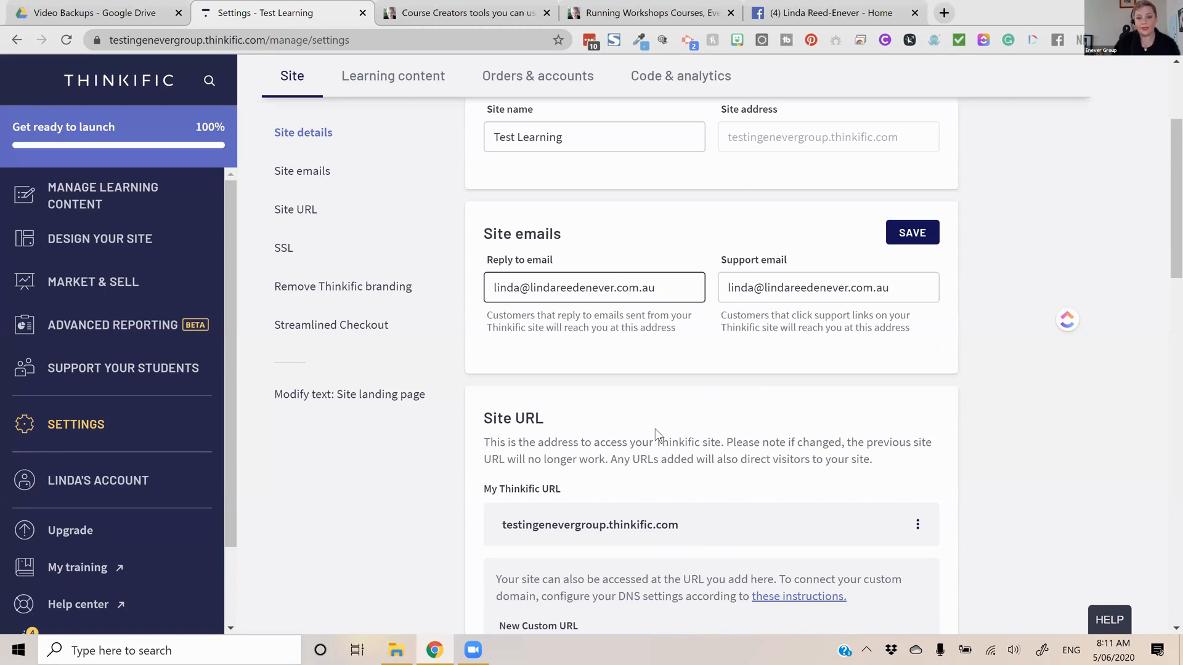
scroll(656, 428, "down", 2)
scroll(656, 435, "down", 6)
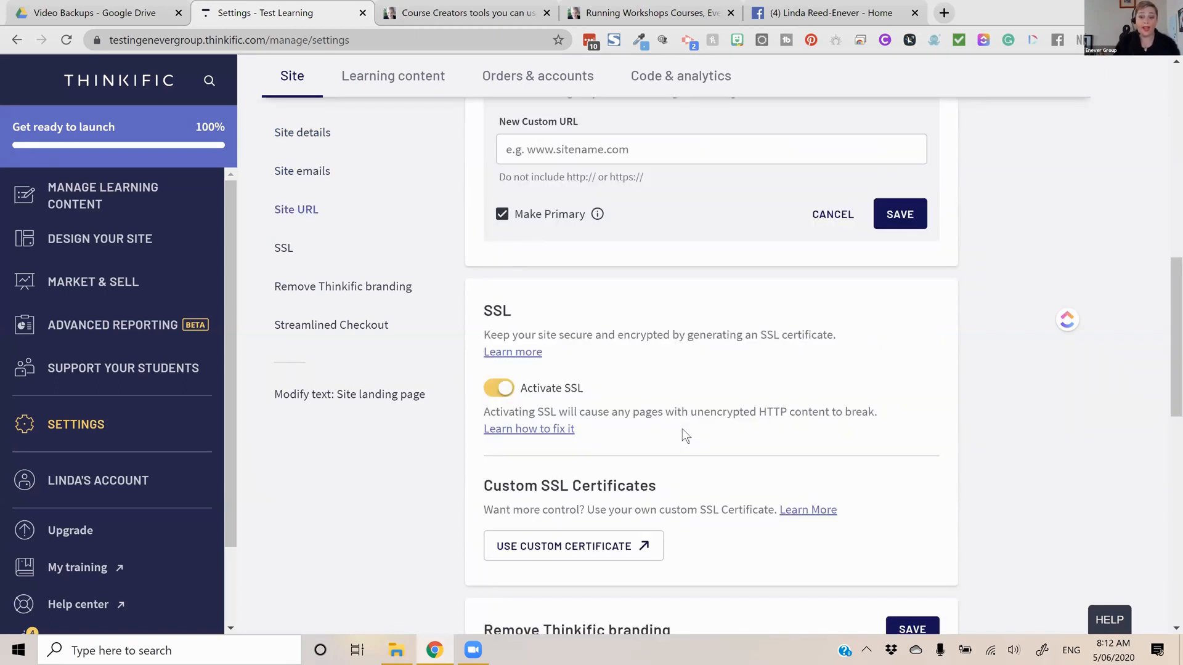
scroll(701, 436, "down", 1)
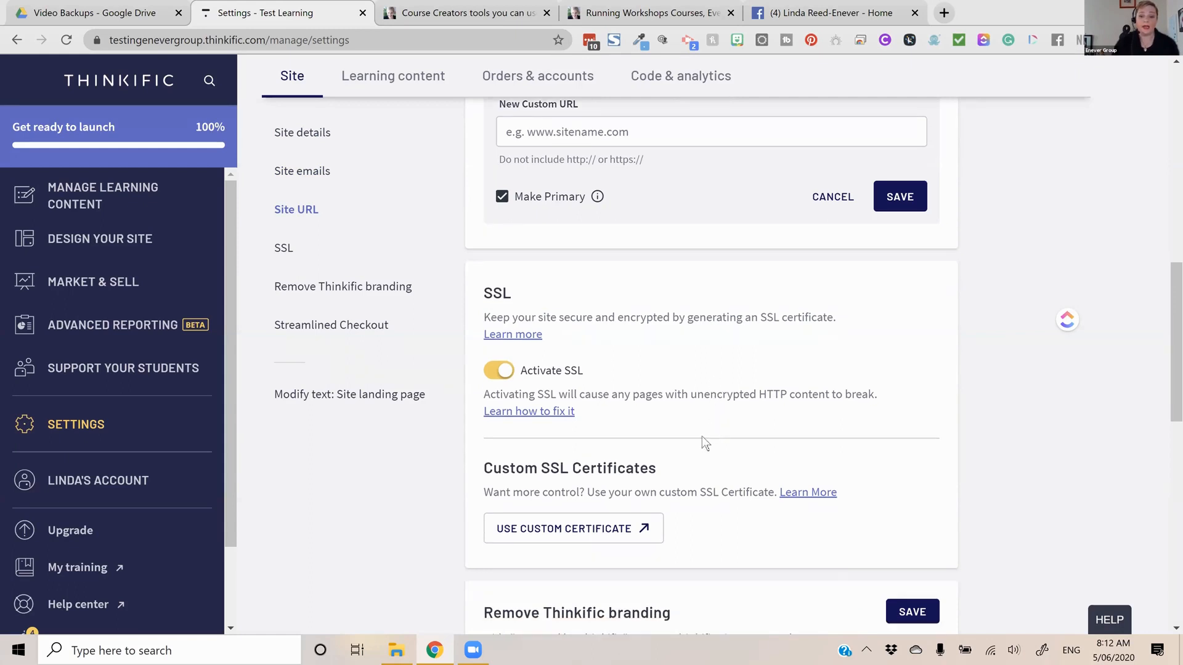
scroll(622, 539, "down", 3)
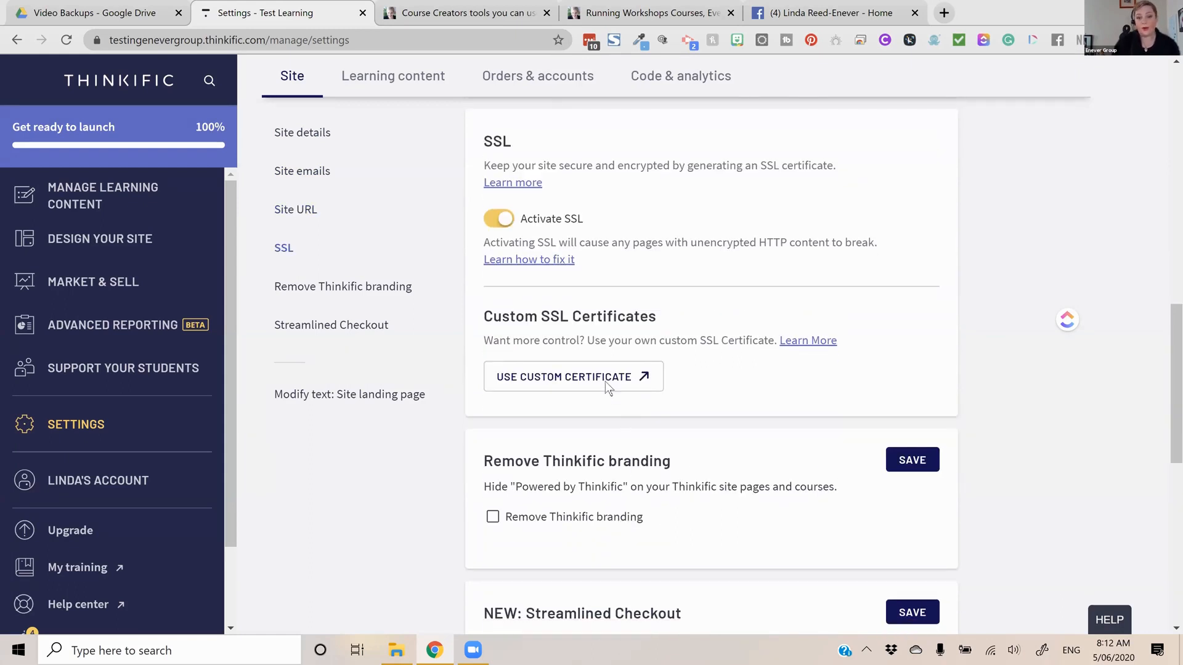
Enable Remove Thinkific branding, and opt in to the Streamlined Checkout test and save it
scroll(605, 382, "down", 3)
left_click(596, 381)
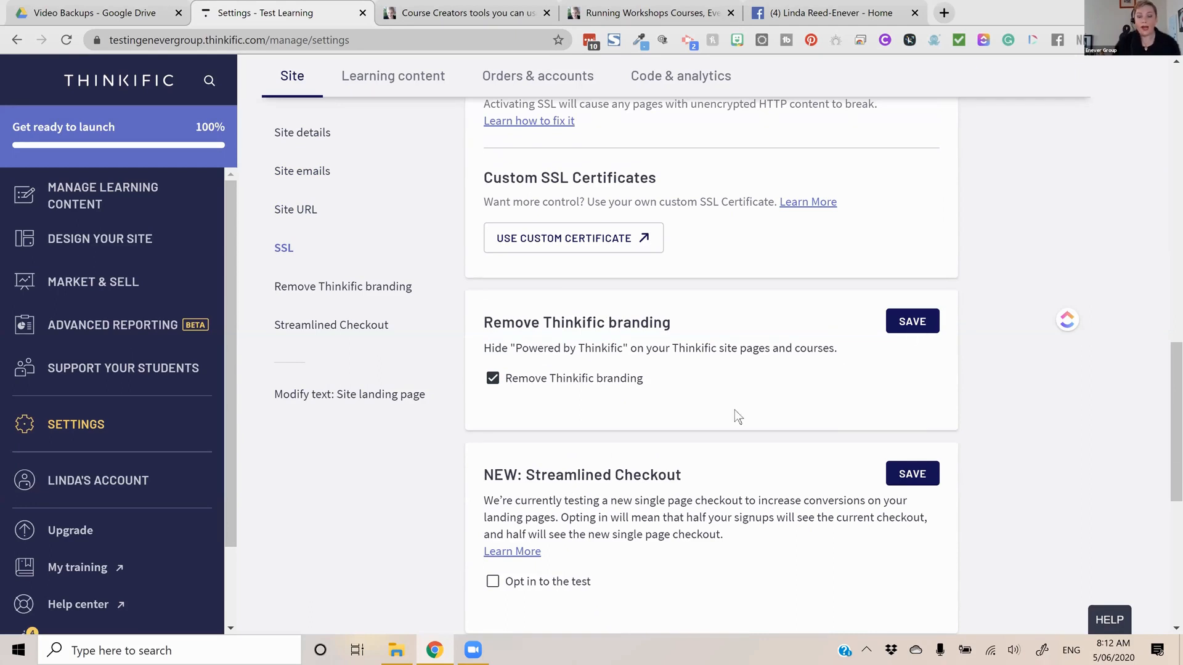
scroll(600, 420, "down", 3)
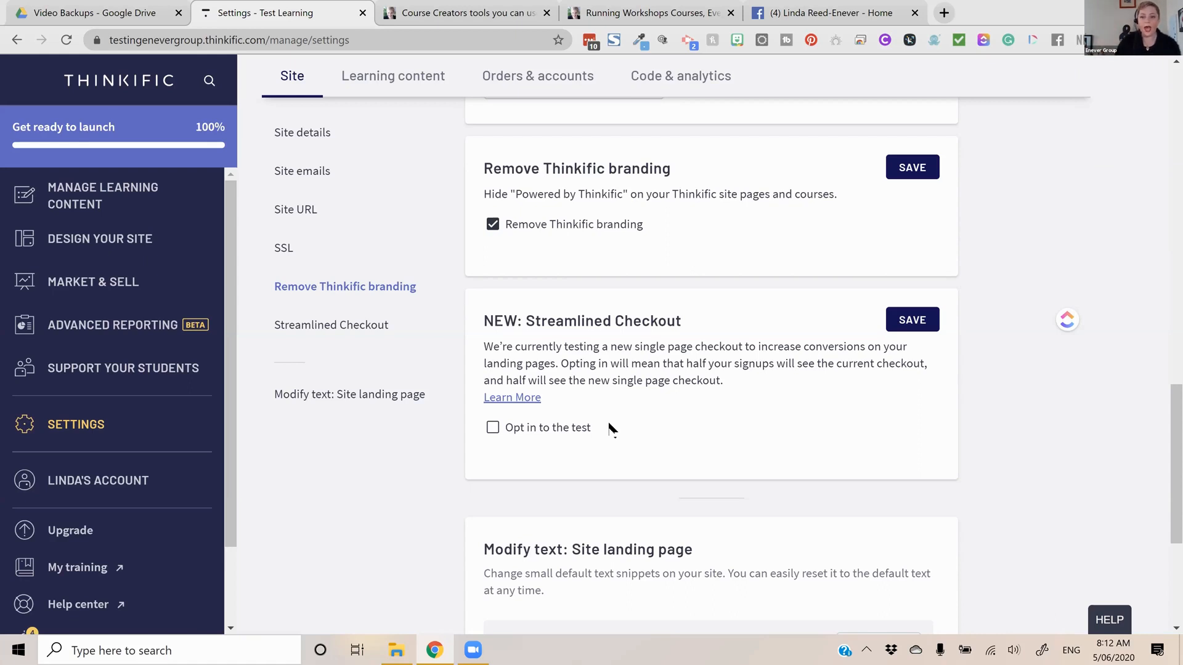
left_click(571, 436)
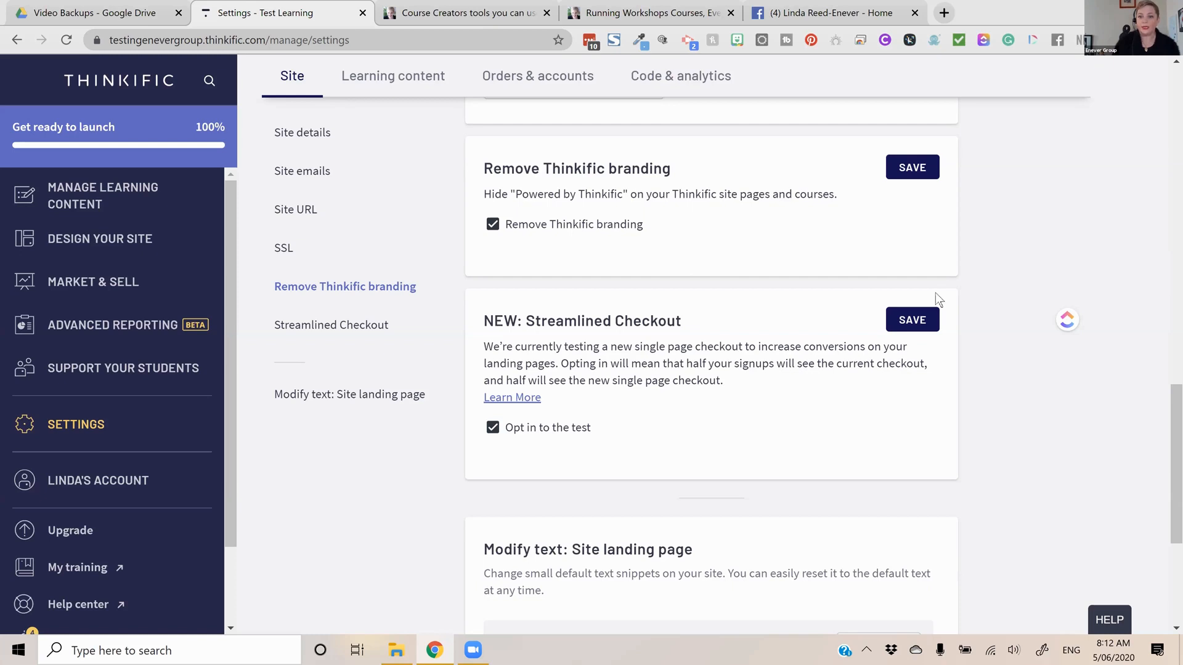
left_click(914, 321)
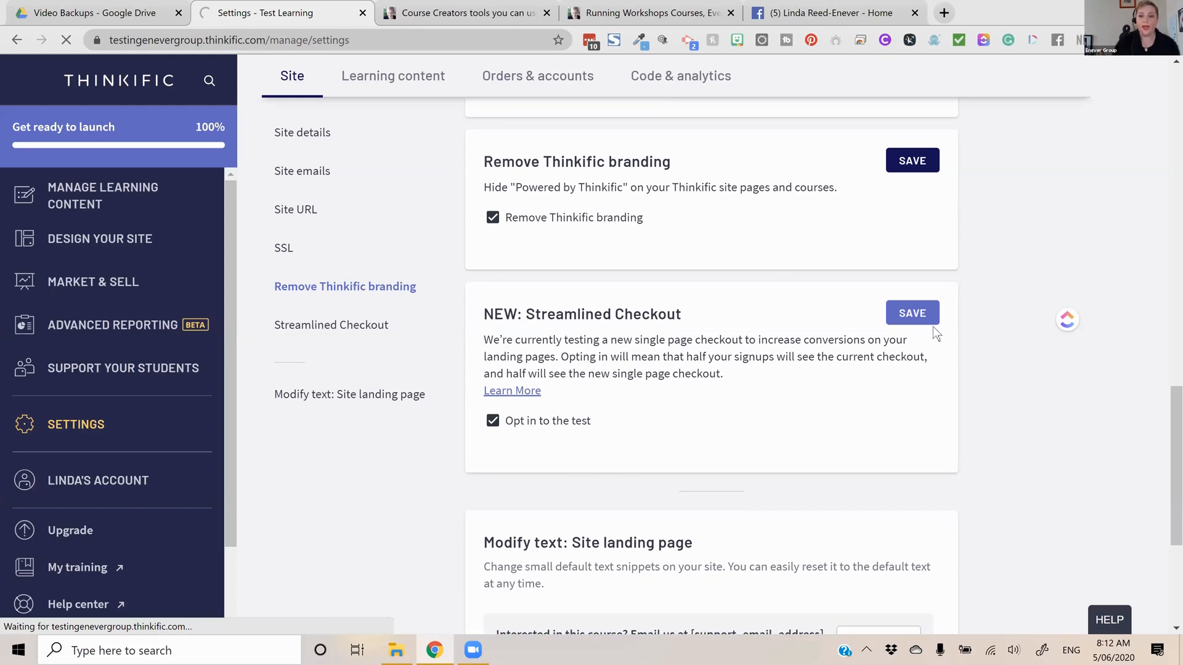
Review the customizable text snippets for the site landing page and return to the start of the Site settings
scroll(936, 327, "down", 2)
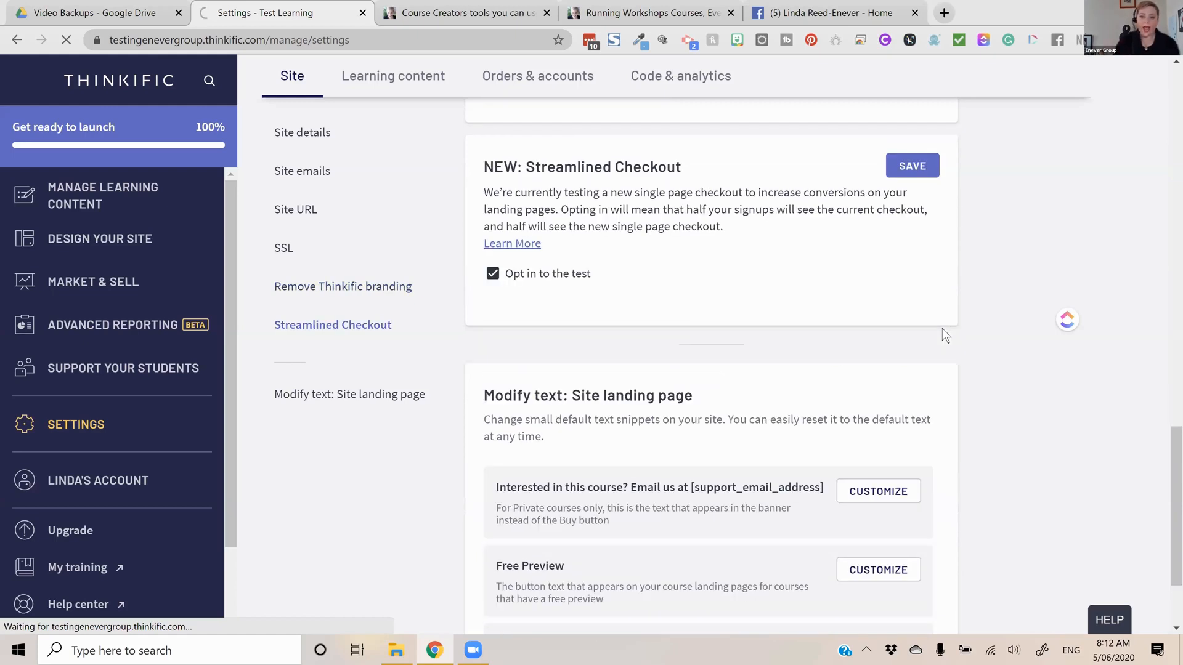
scroll(817, 425, "down", 2)
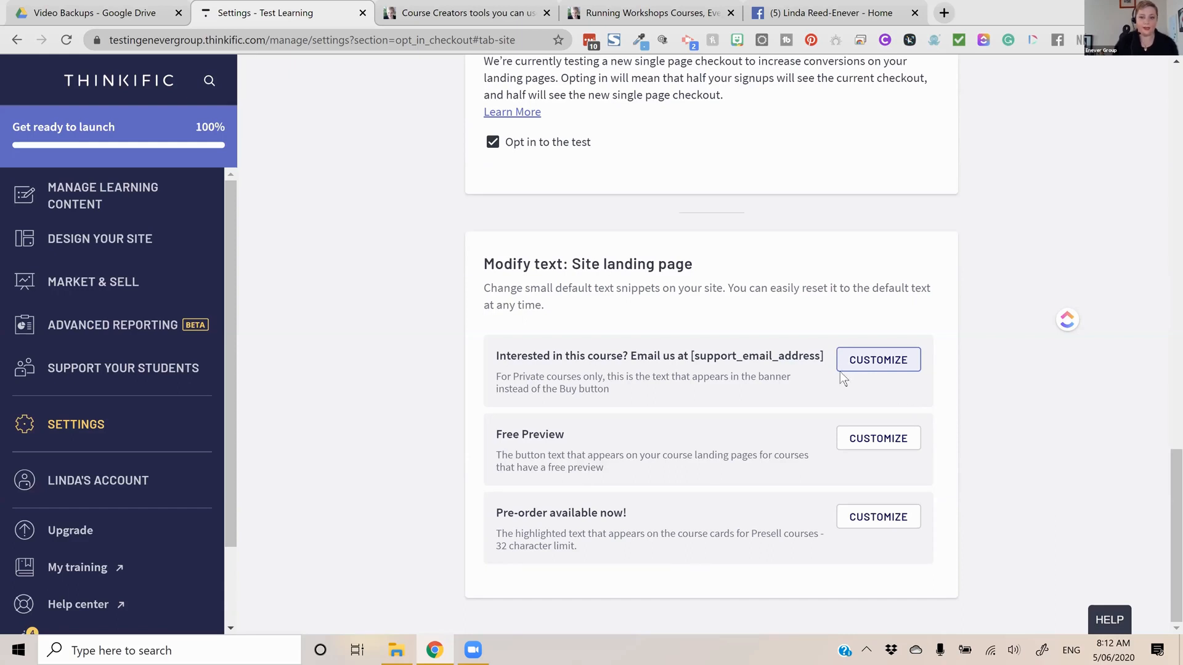
scroll(850, 379, "up", 1)
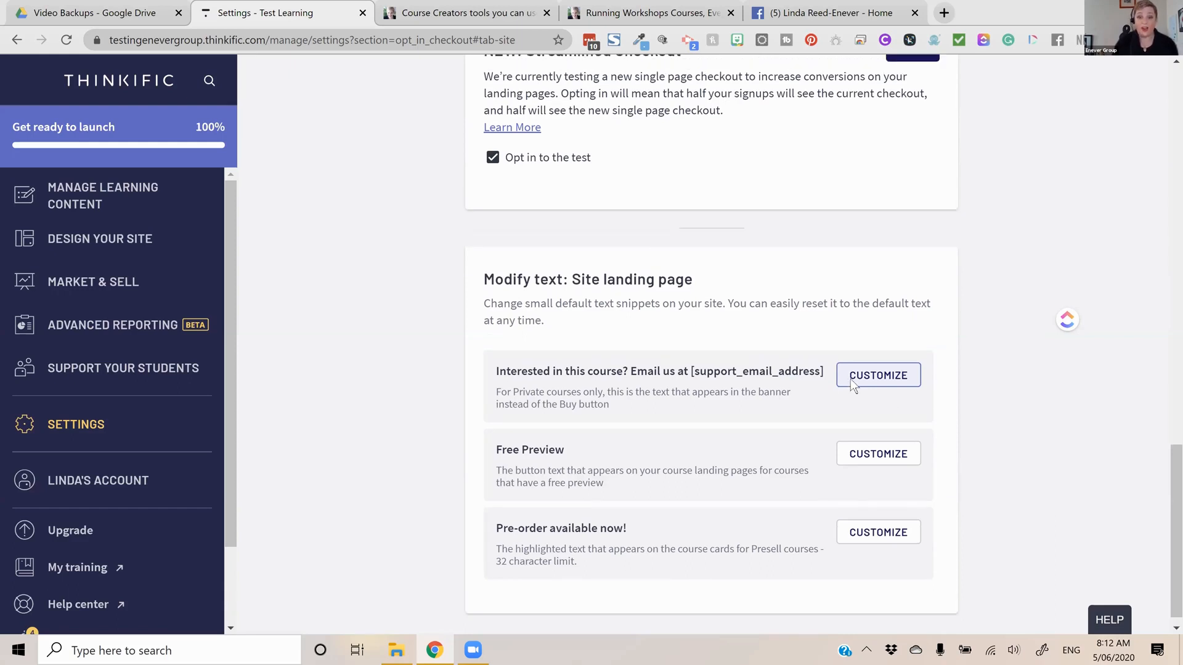
scroll(841, 349, "up", 2)
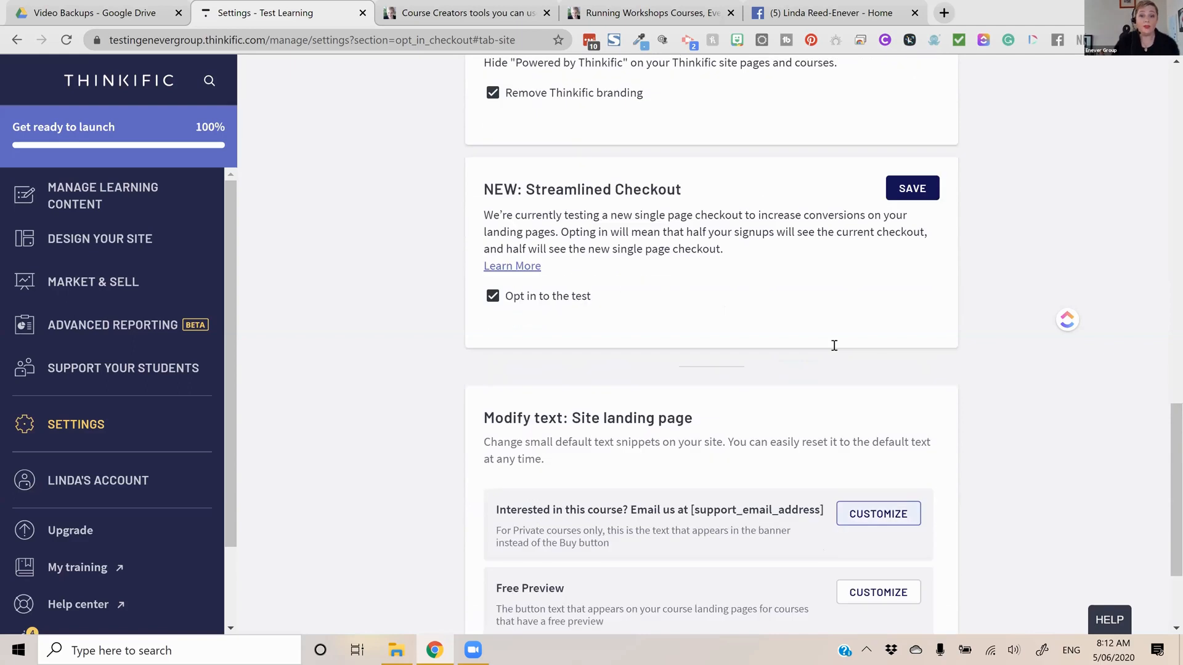
scroll(835, 345, "up", 1)
scroll(639, 524, "up", 6)
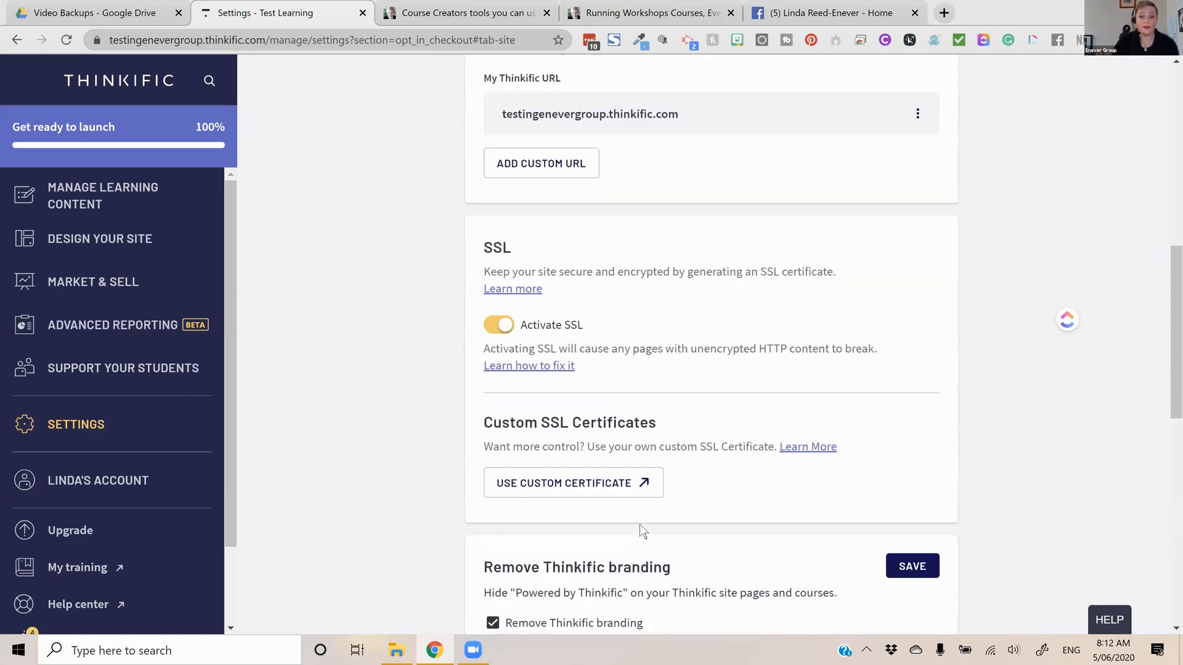
scroll(640, 524, "up", 7)
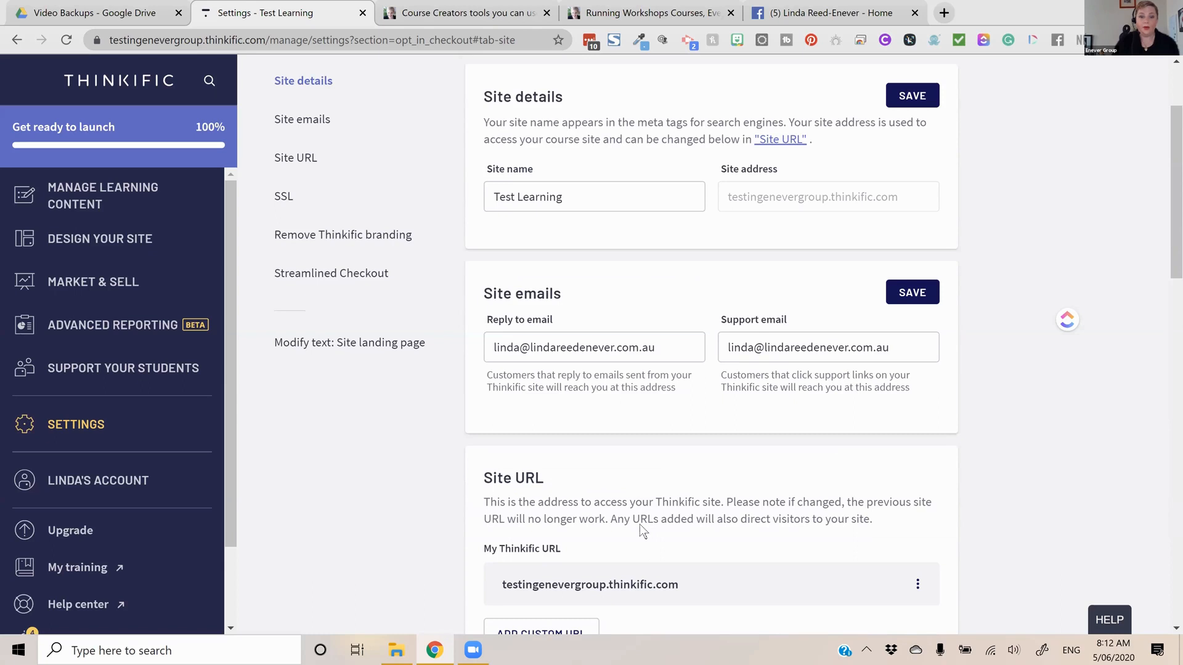
Open the Learning content settings and review the Course Player theme, styles and logo
scroll(306, 220, "up", 2)
left_click(314, 202)
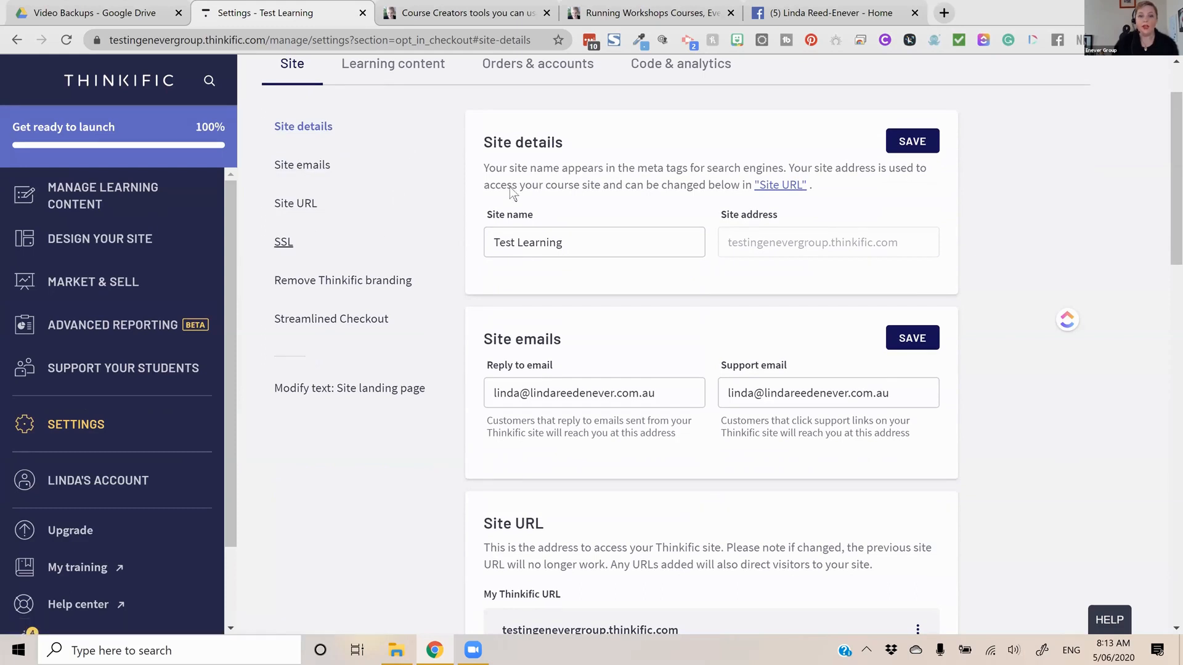
scroll(583, 247, "up", 1)
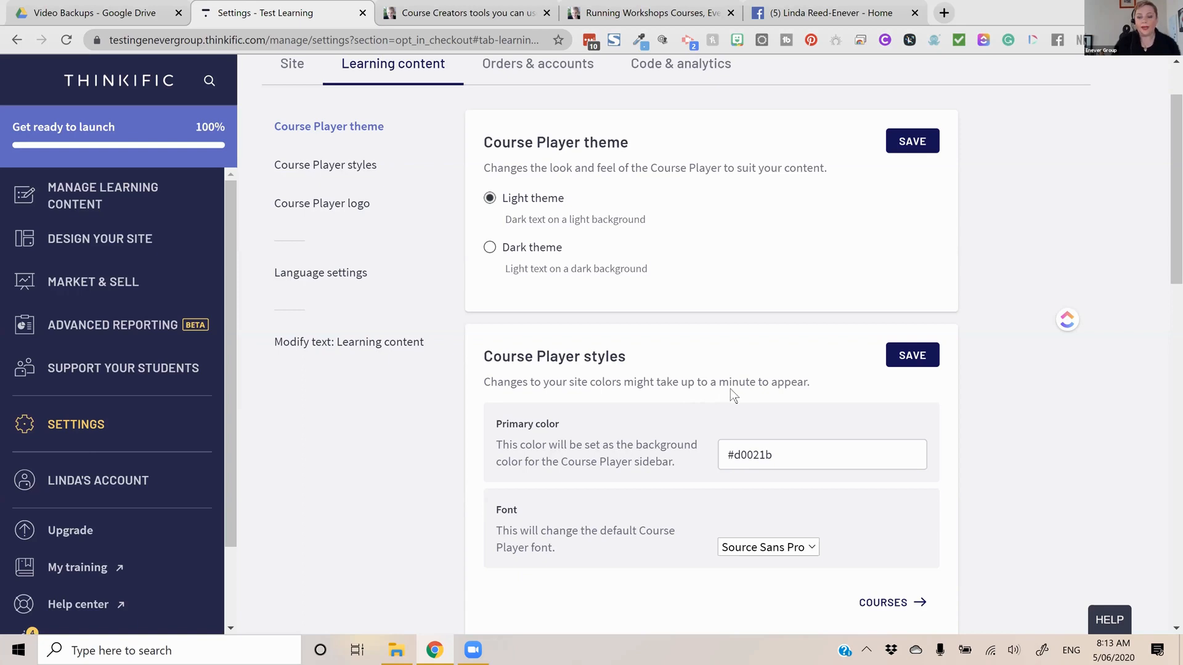
scroll(730, 389, "down", 4)
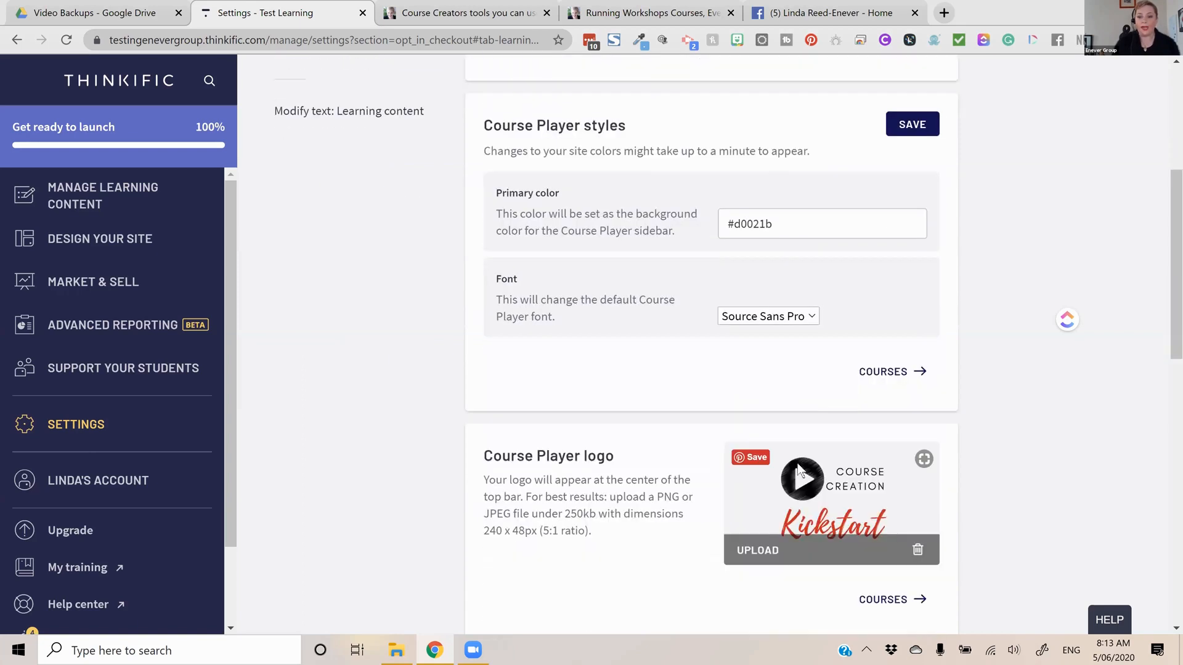
scroll(808, 495, "down", 2)
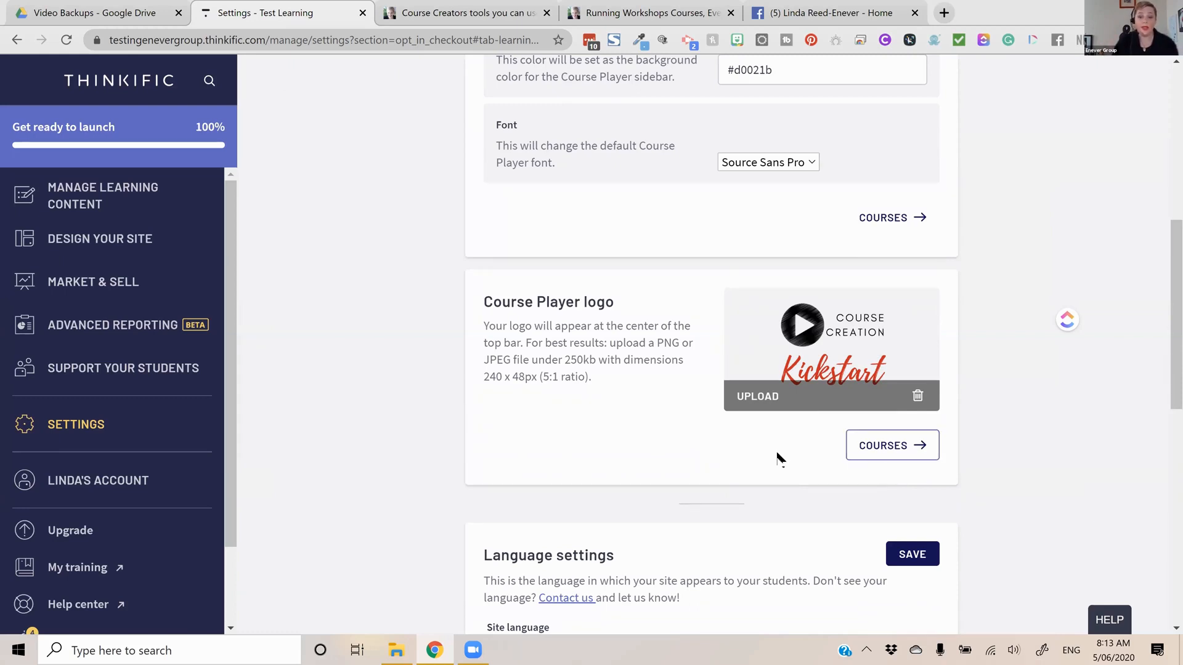
Review the available site languages and the customizable text snippets for the learning content
scroll(655, 367, "down", 5)
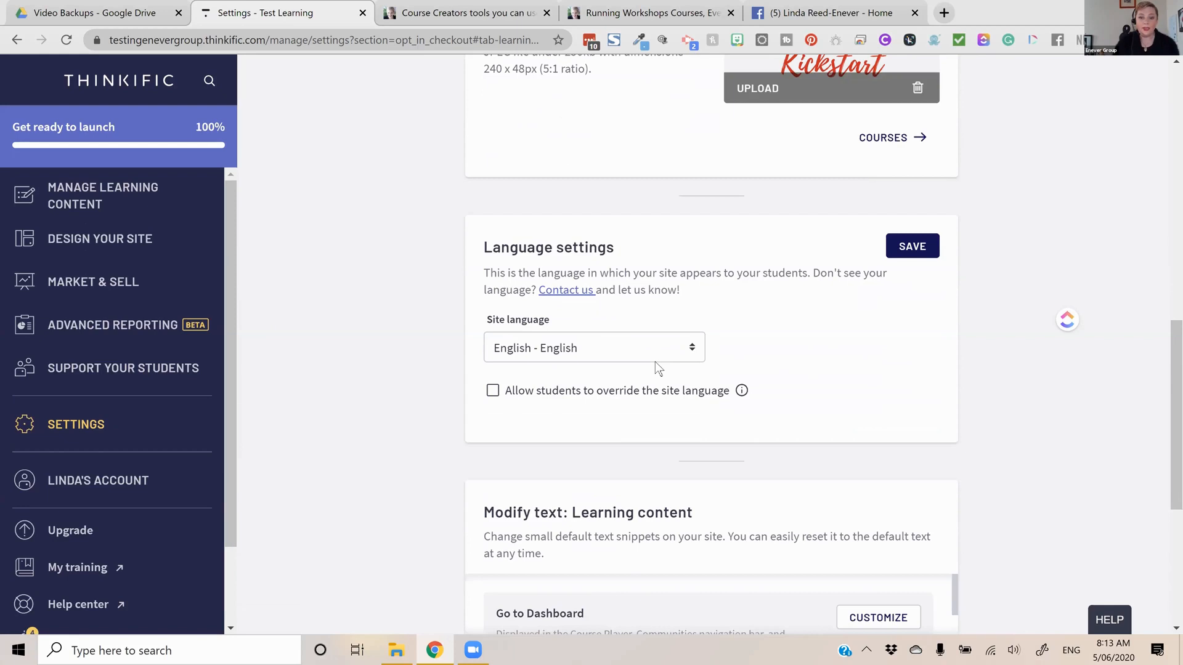
left_click(656, 361)
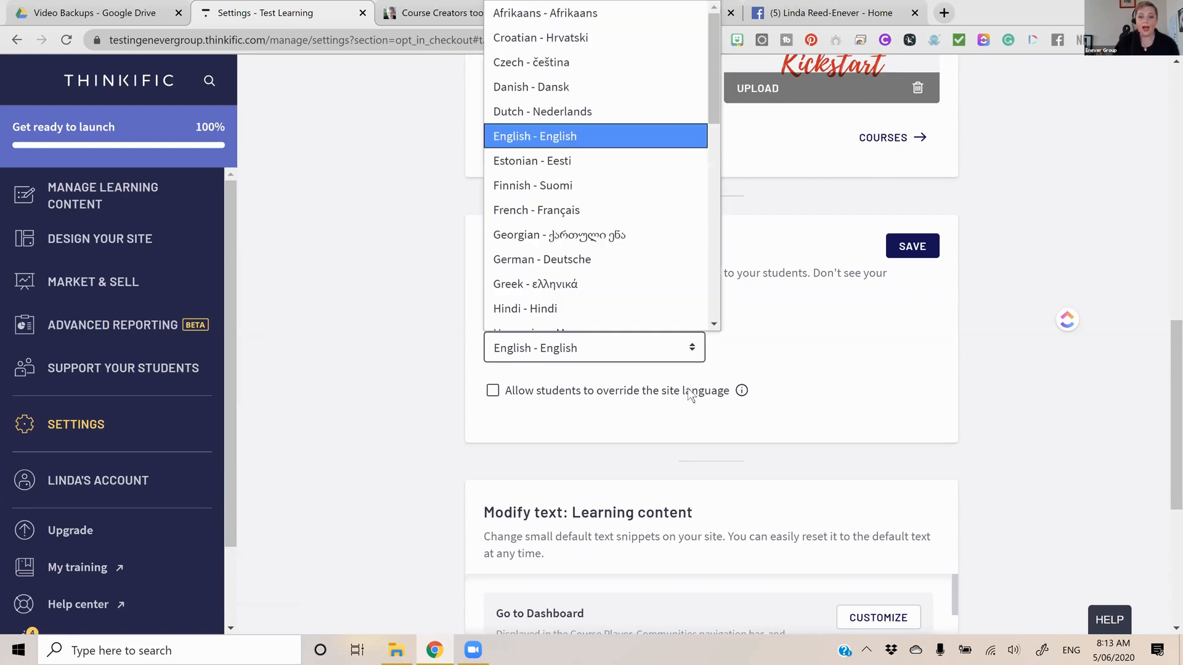
scroll(693, 401, "down", 3)
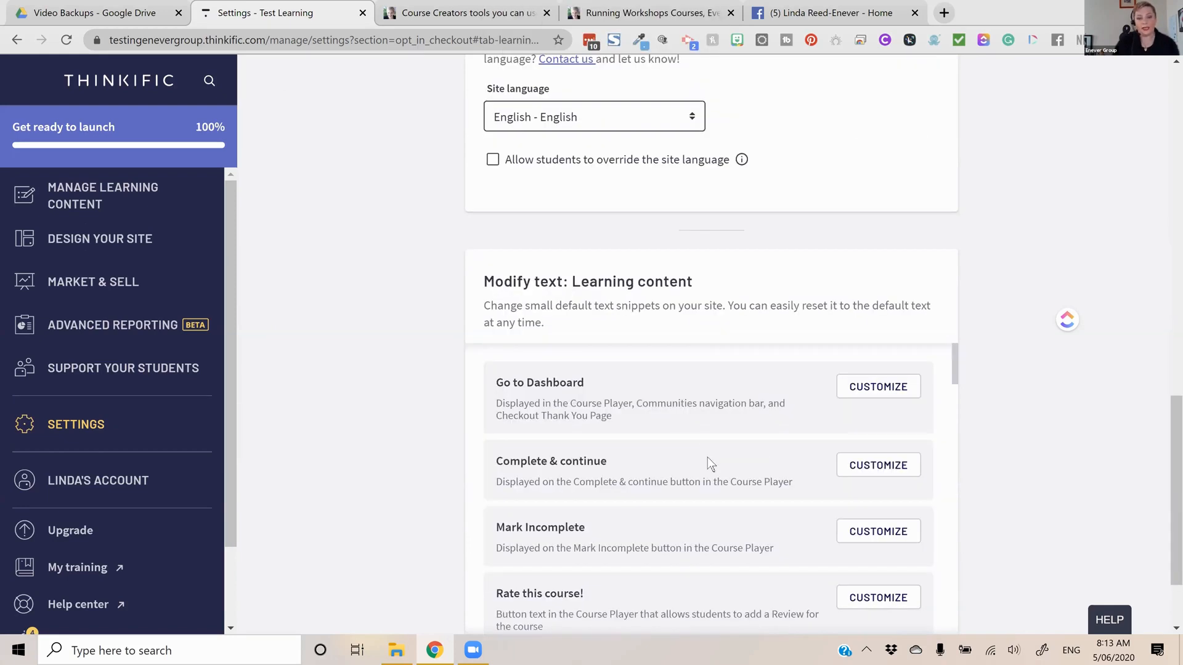
scroll(707, 457, "down", 2)
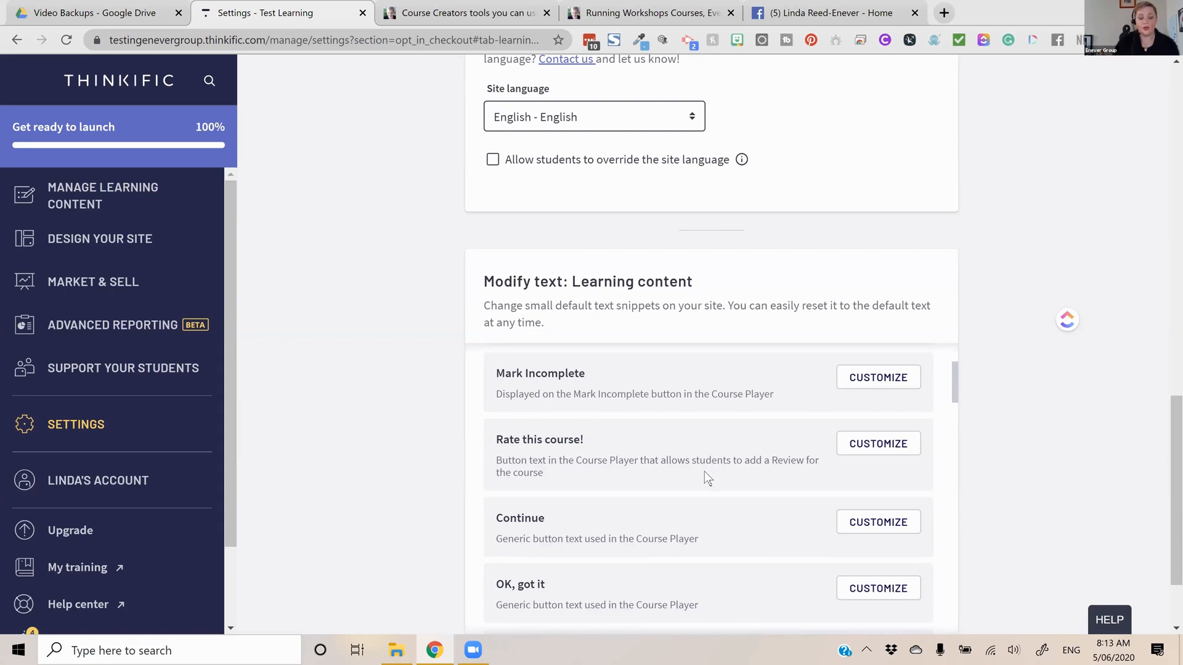
scroll(705, 472, "down", 5)
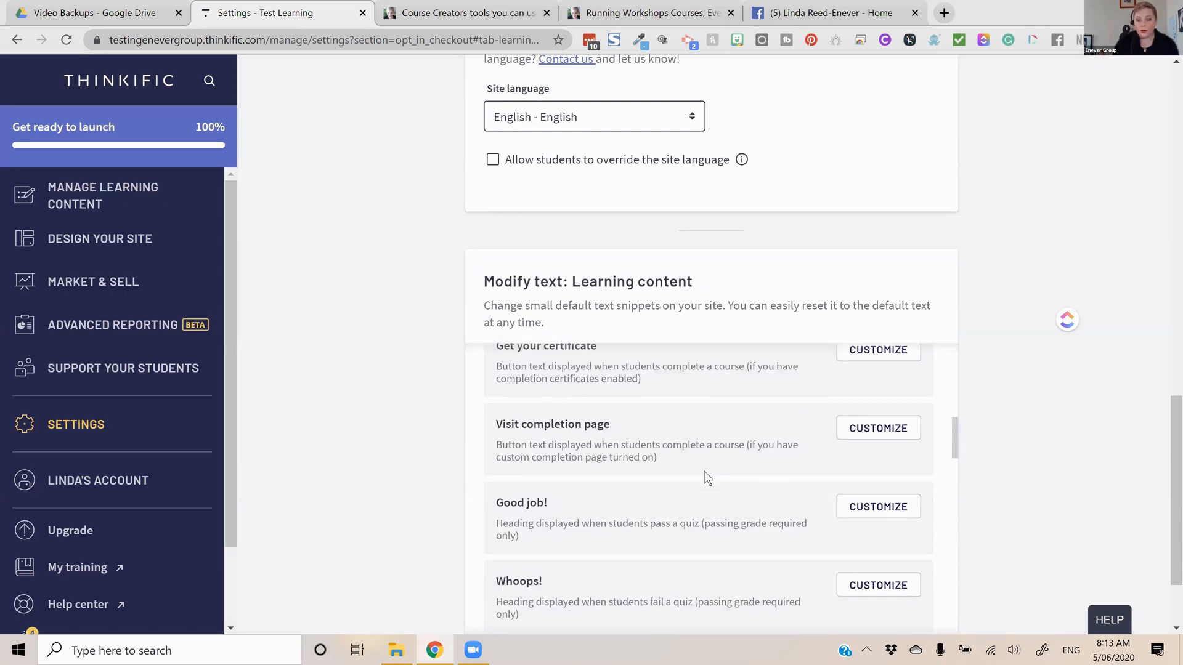
scroll(705, 473, "down", 3)
scroll(705, 477, "down", 2)
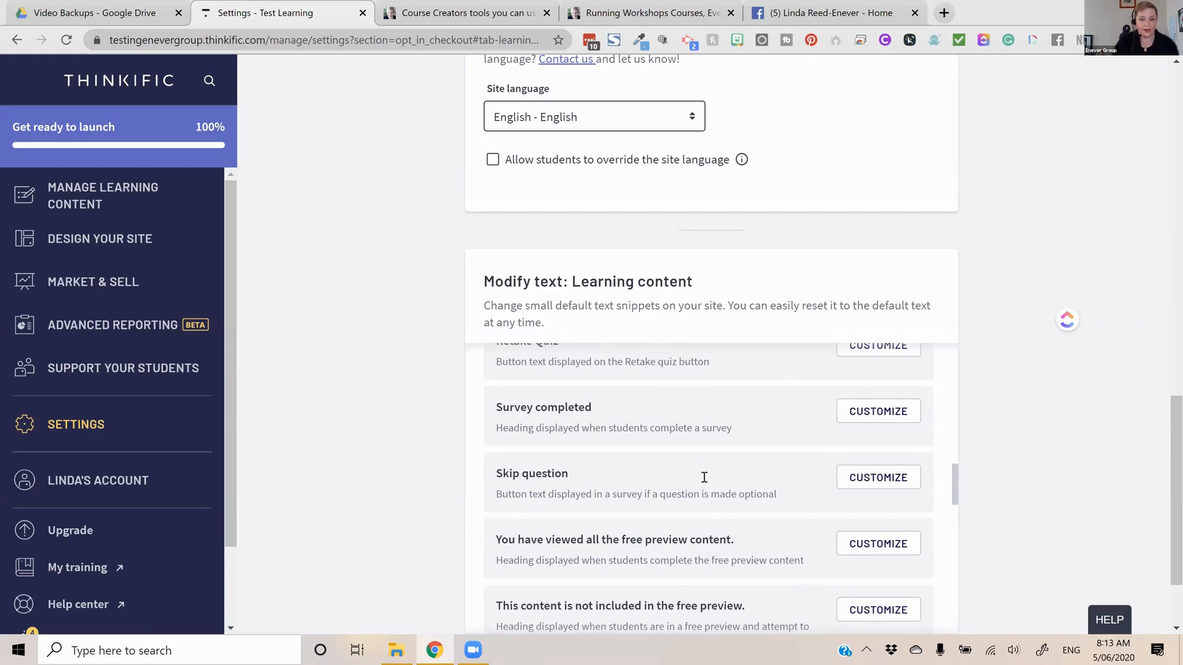
scroll(704, 477, "down", 2)
scroll(704, 477, "down", 2)
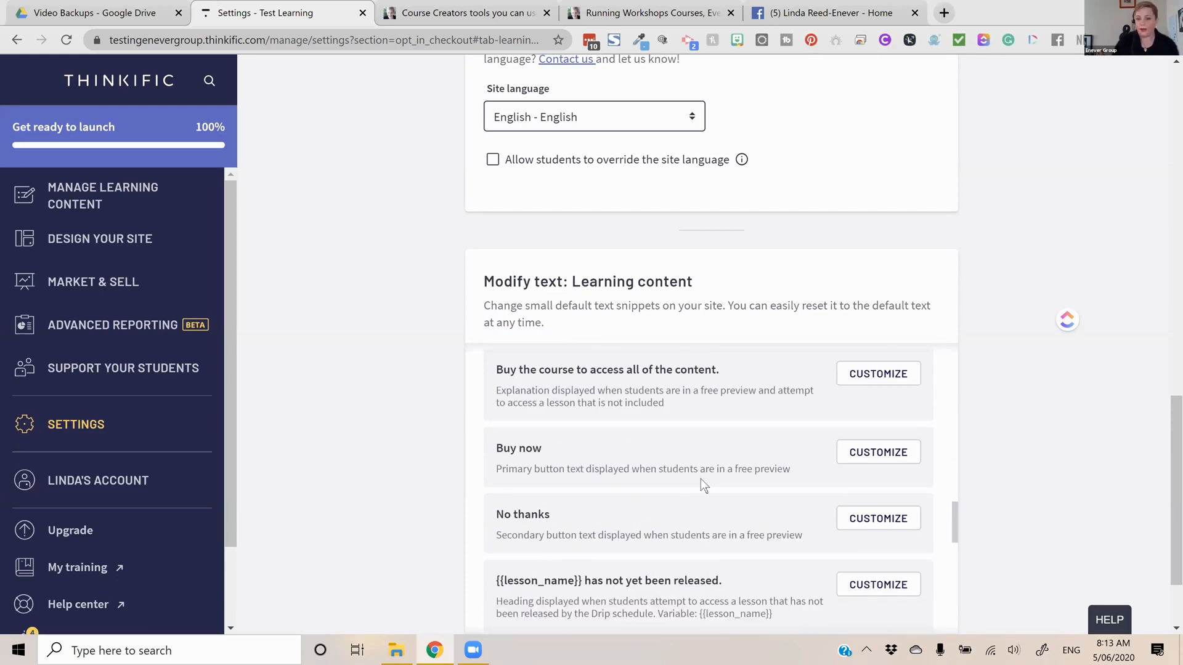
scroll(701, 478, "down", 2)
scroll(517, 460, "down", 3)
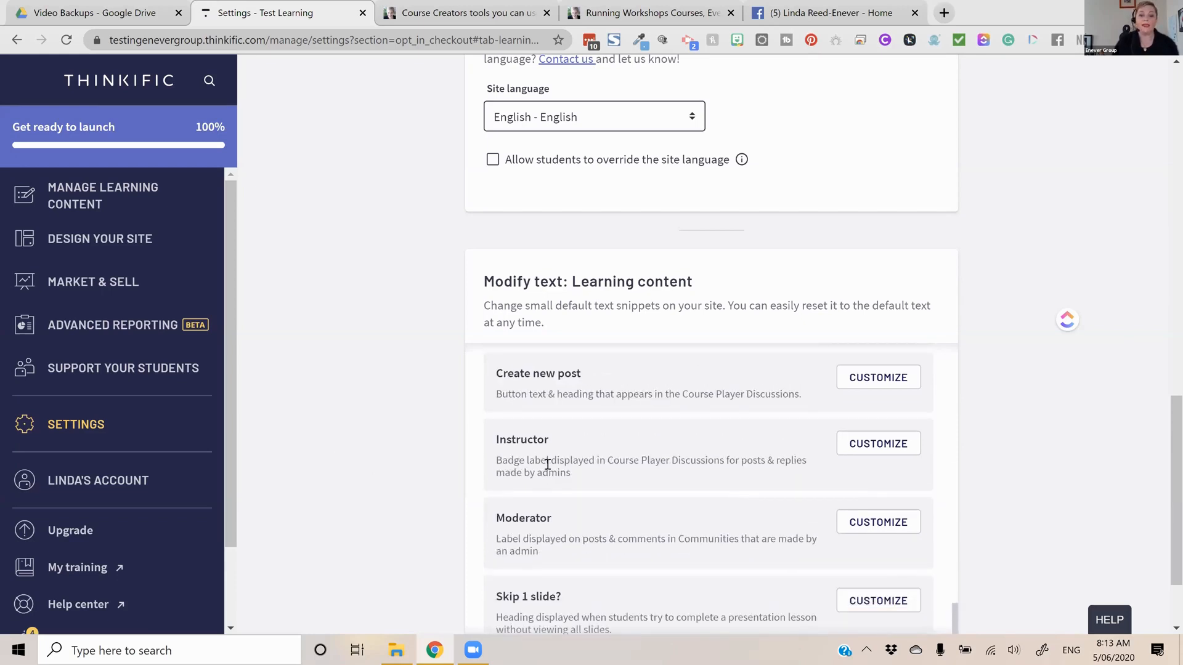
scroll(605, 313, "down", 4)
Open the Orders & accounts settings, set the order IDs to start from 1, and save the order setup
scroll(759, 266, "up", 7)
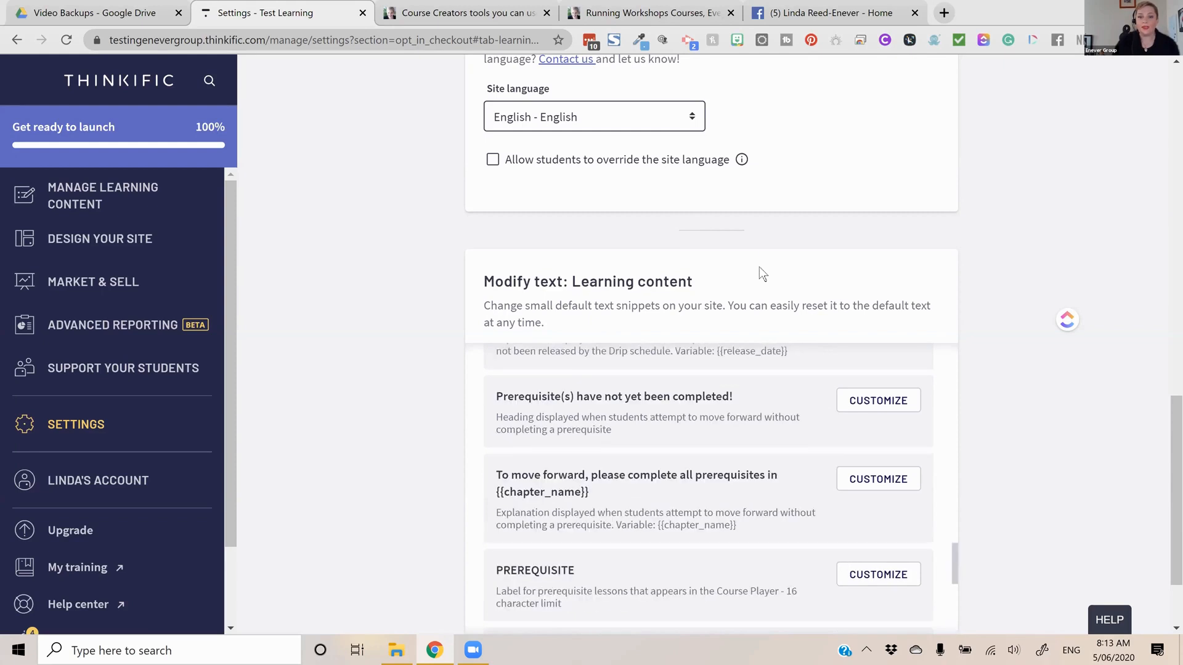
scroll(600, 186, "up", 10)
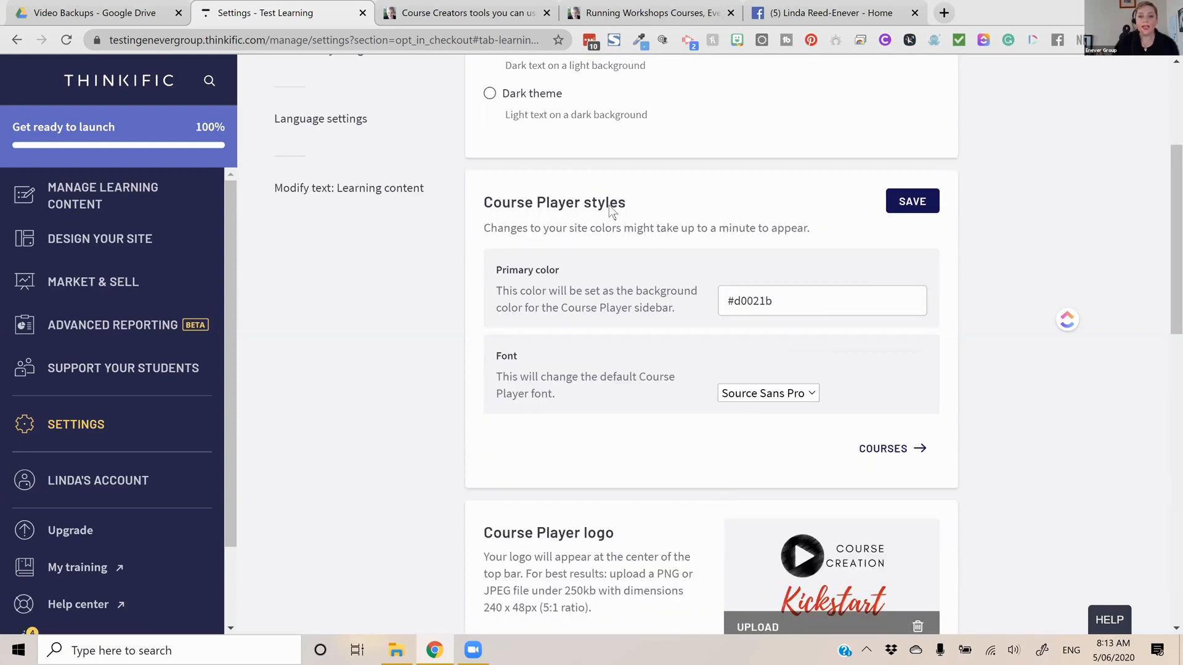
scroll(609, 206, "up", 4)
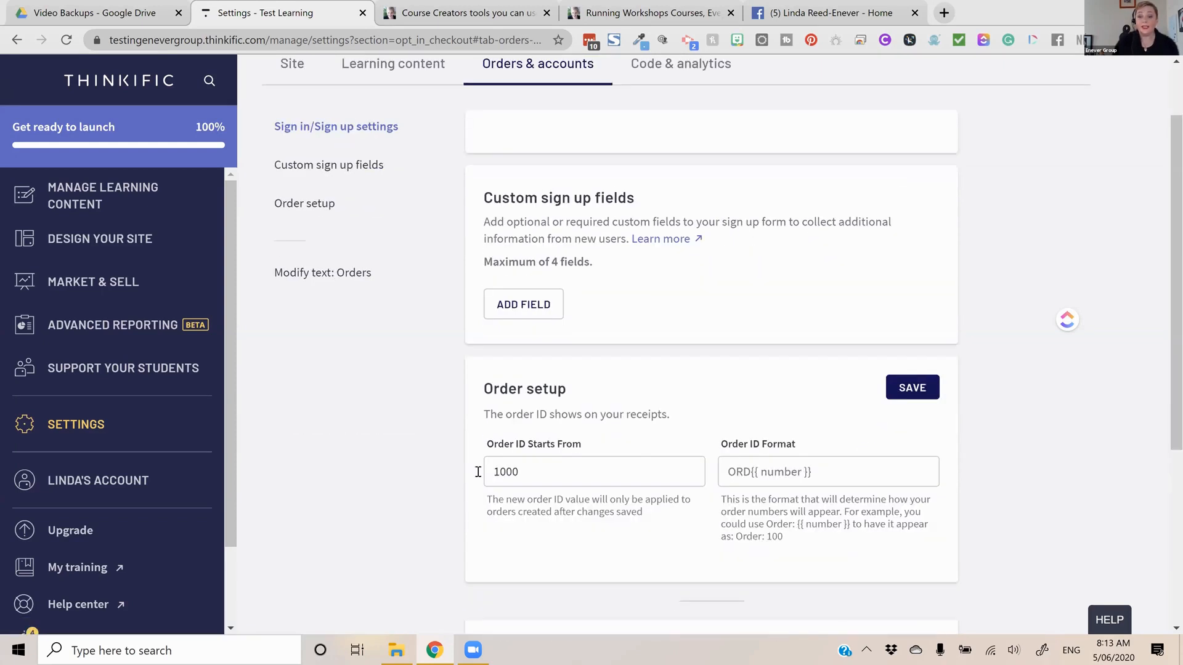
left_click_drag(521, 472, 477, 472)
type("100")
key("BackSpace")
key("BackSpace")
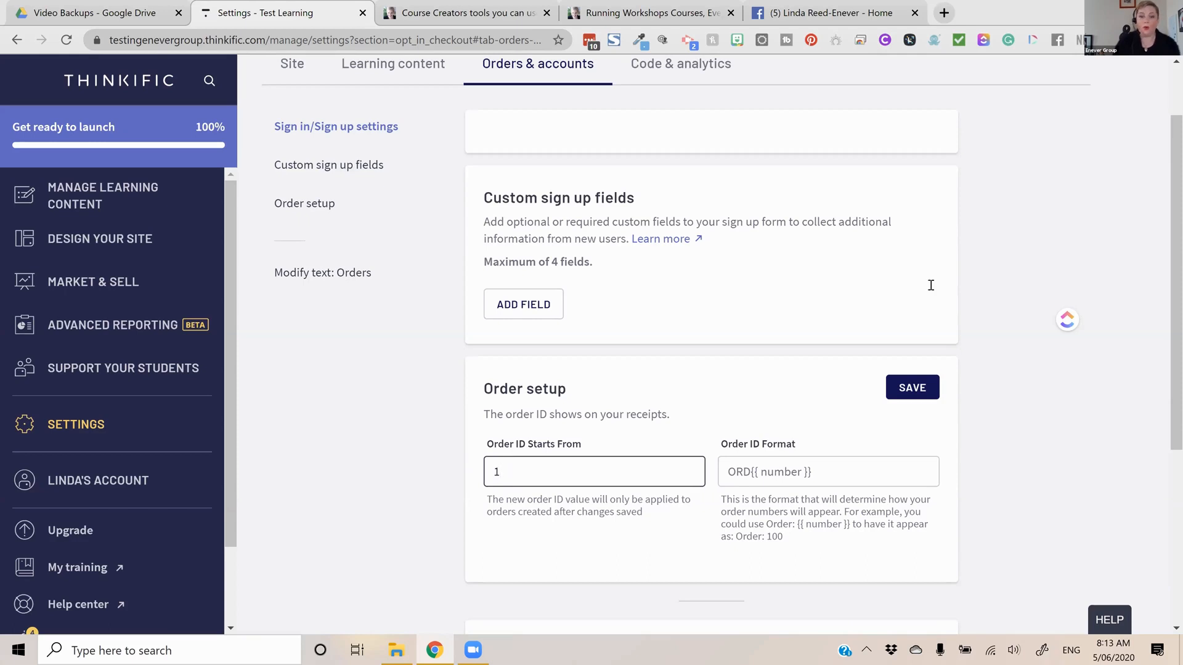
left_click(926, 392)
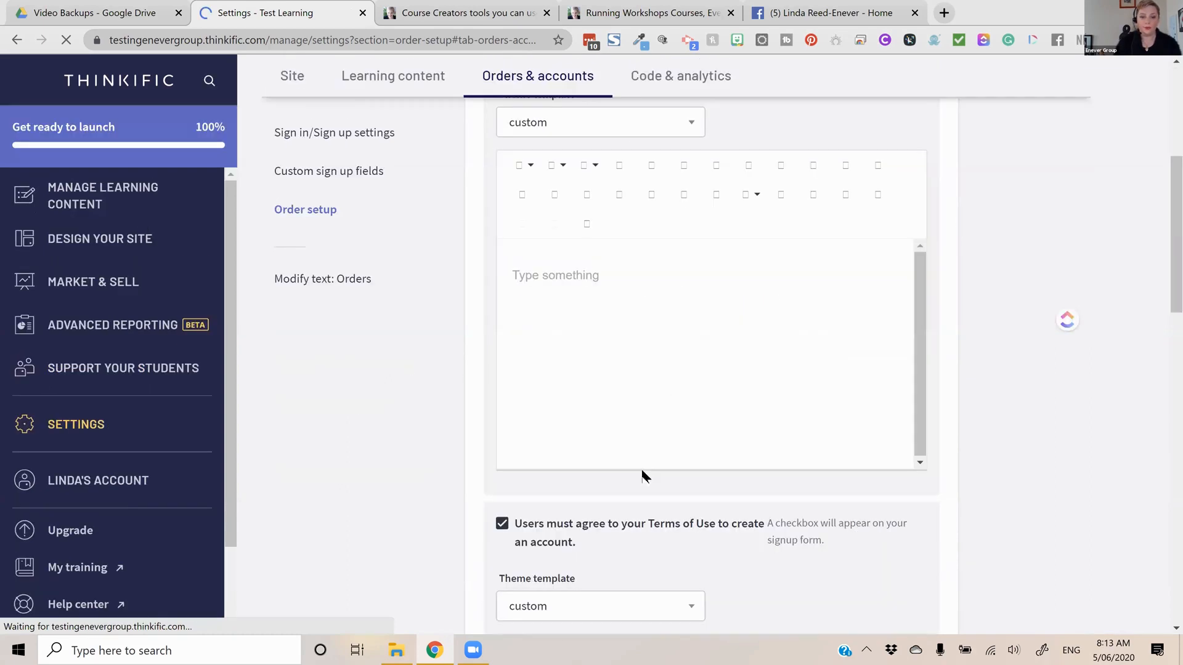
Examine the Privacy Policy and Terms of Use agreement options, including their theme templates and text editors
scroll(639, 462, "down", 8)
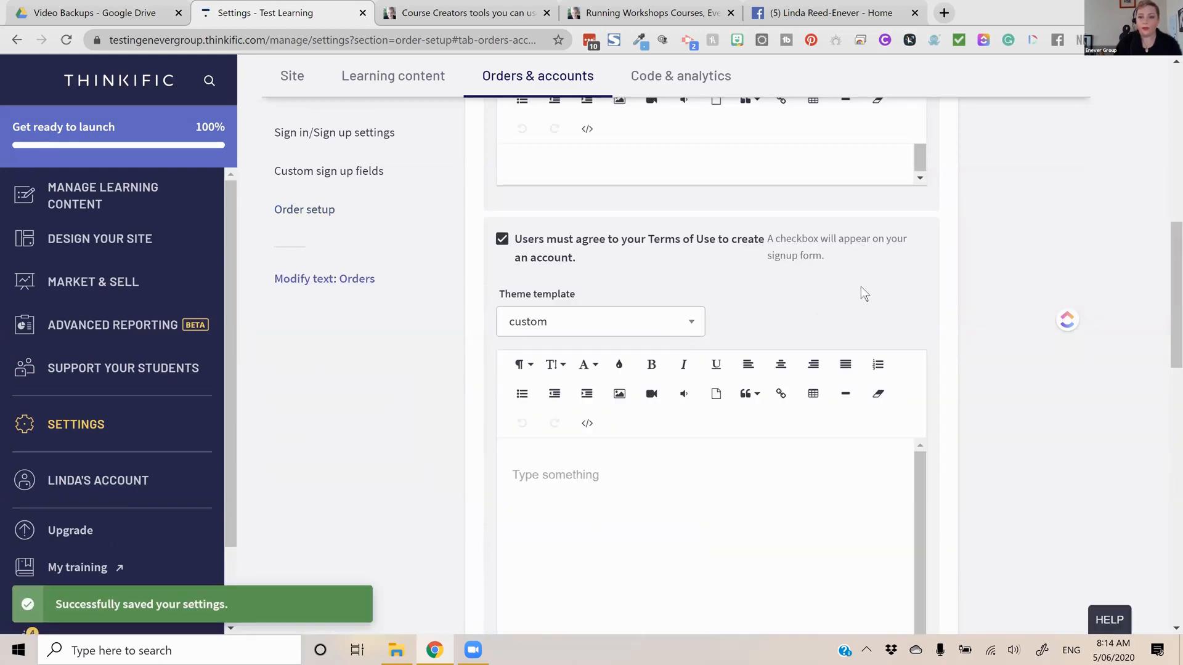
scroll(619, 237, "up", 6)
left_click(575, 220)
left_click(568, 228)
left_click(567, 228)
left_click(567, 230)
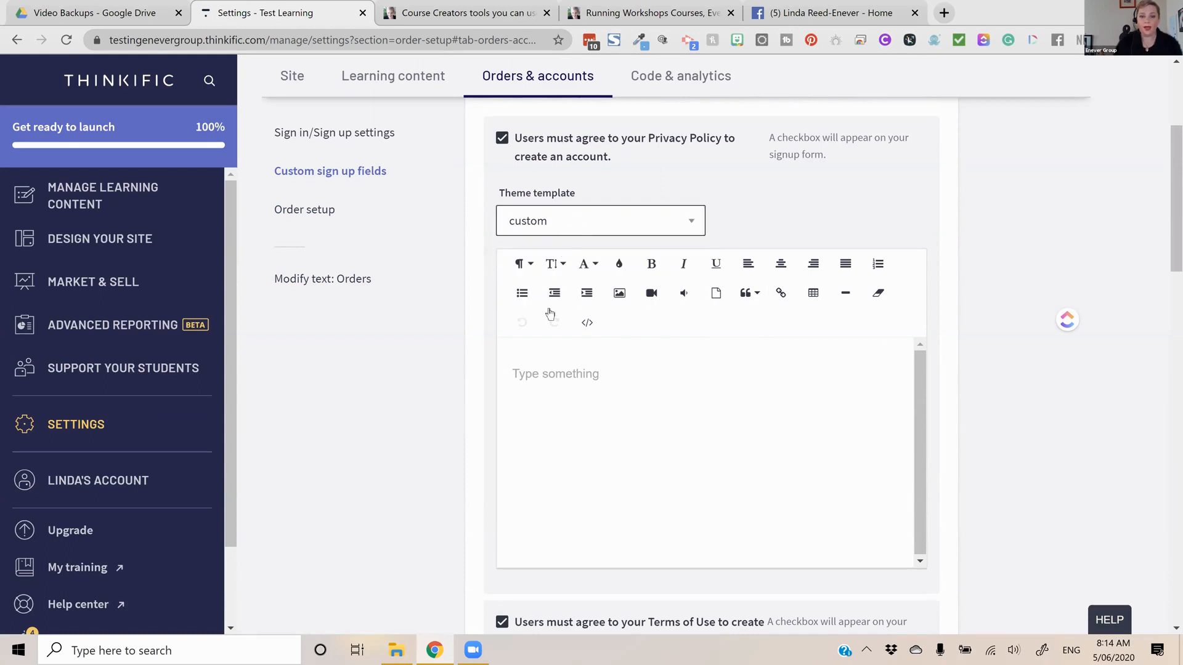
left_click(588, 368)
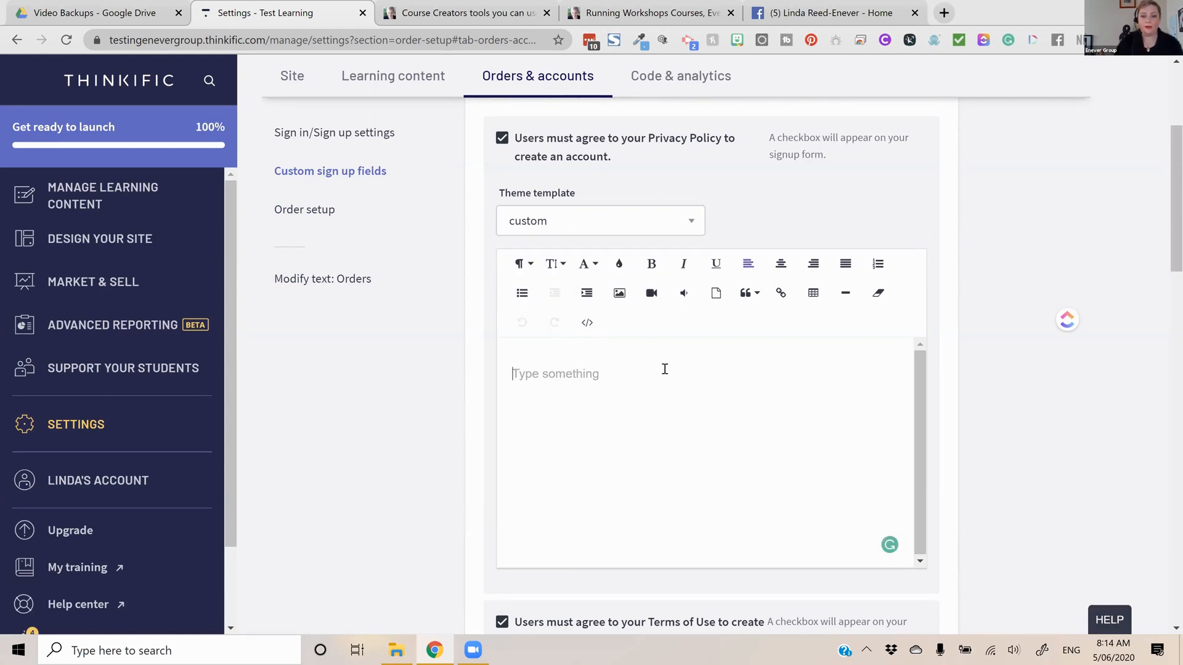
scroll(867, 470, "down", 6)
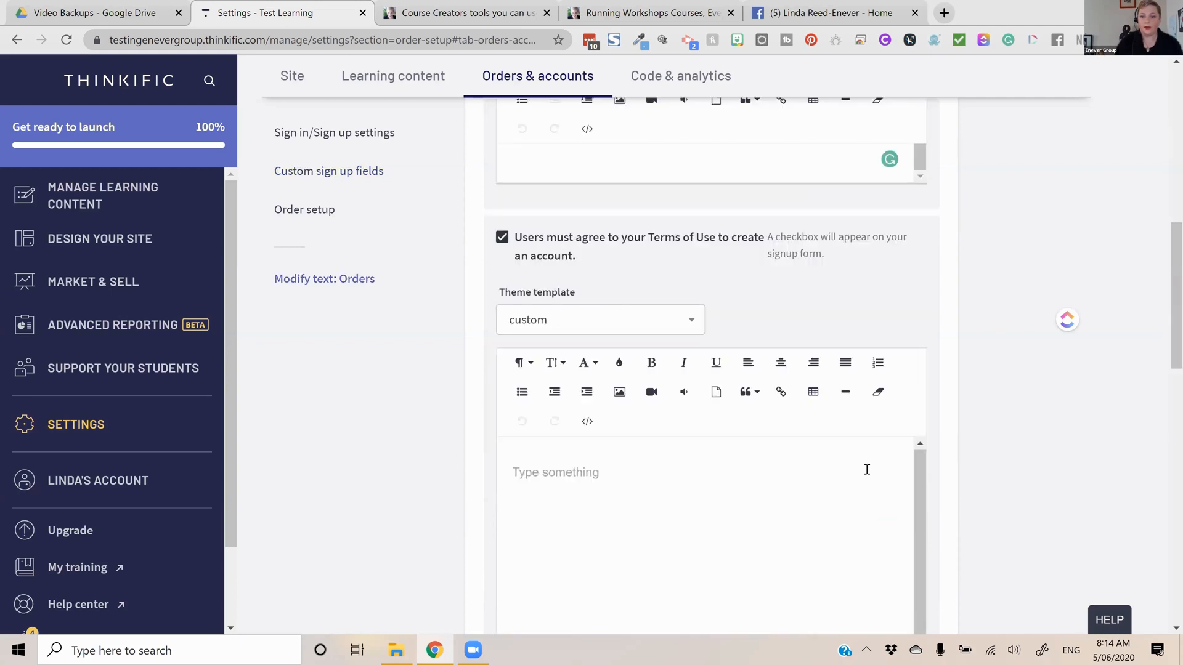
Add a custom sign up field for the postal address with the field type Text
scroll(369, 185, "up", 5)
scroll(348, 176, "up", 1)
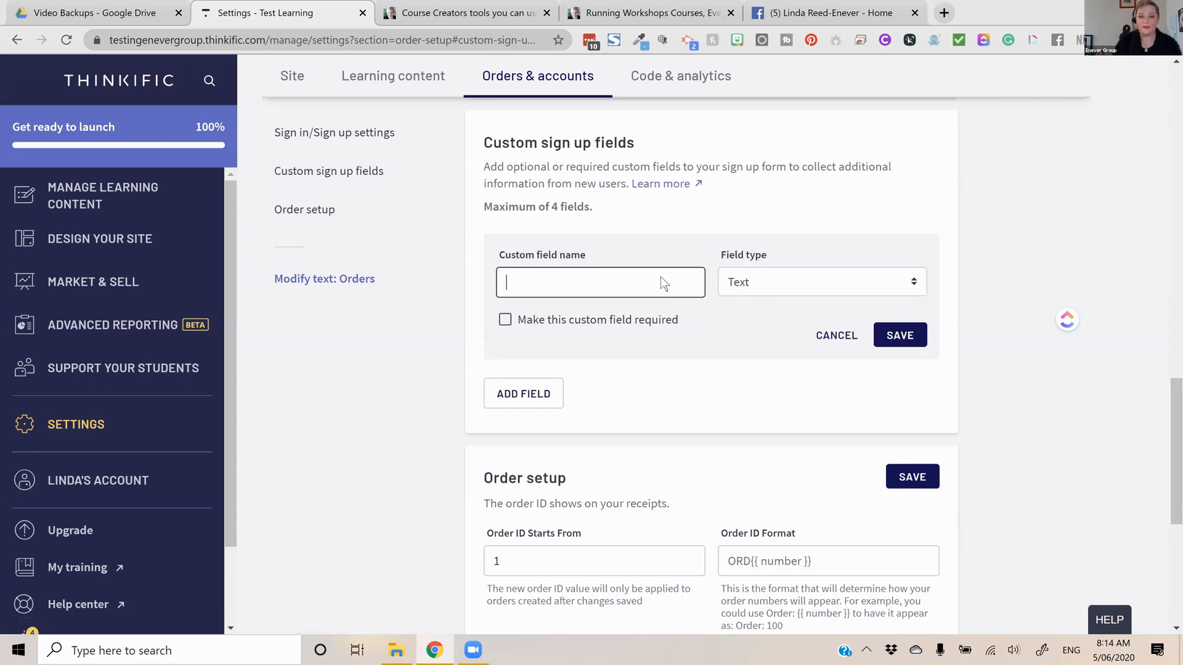
type("Posta l")
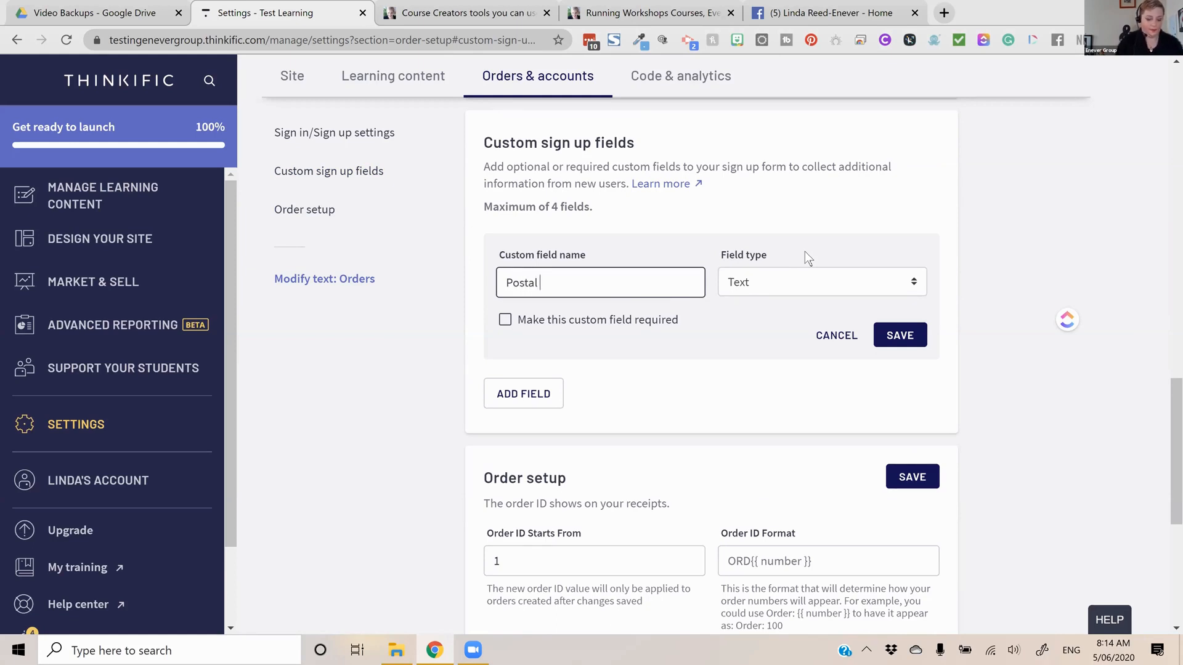
type("Addreess")
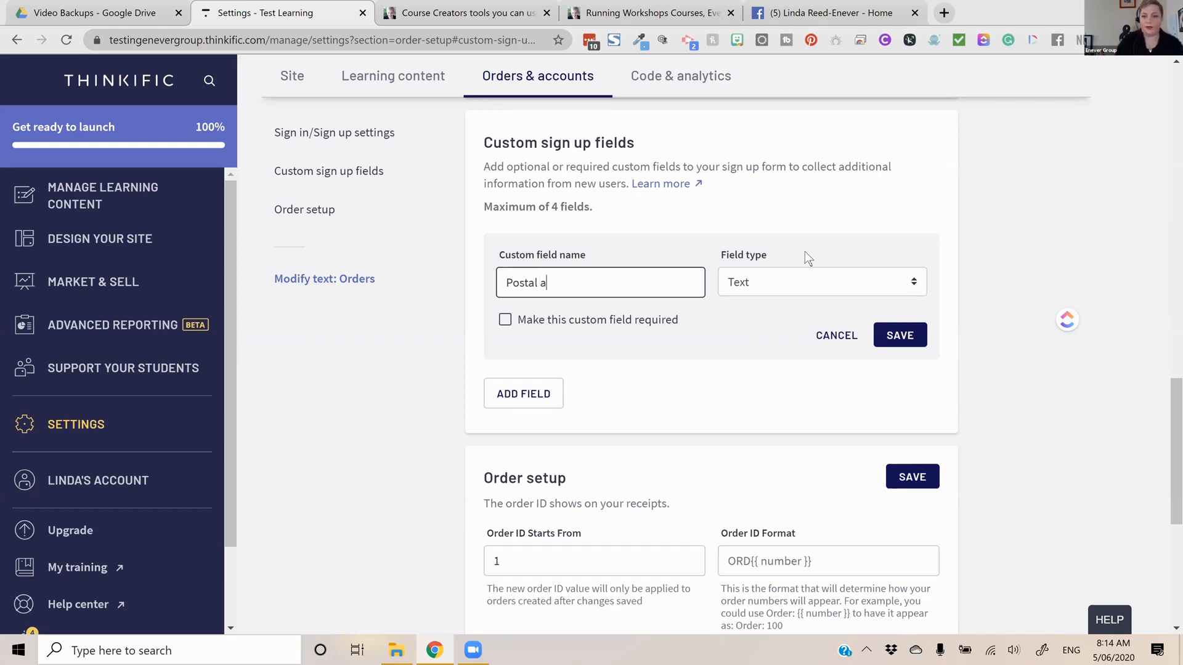
left_click(785, 282)
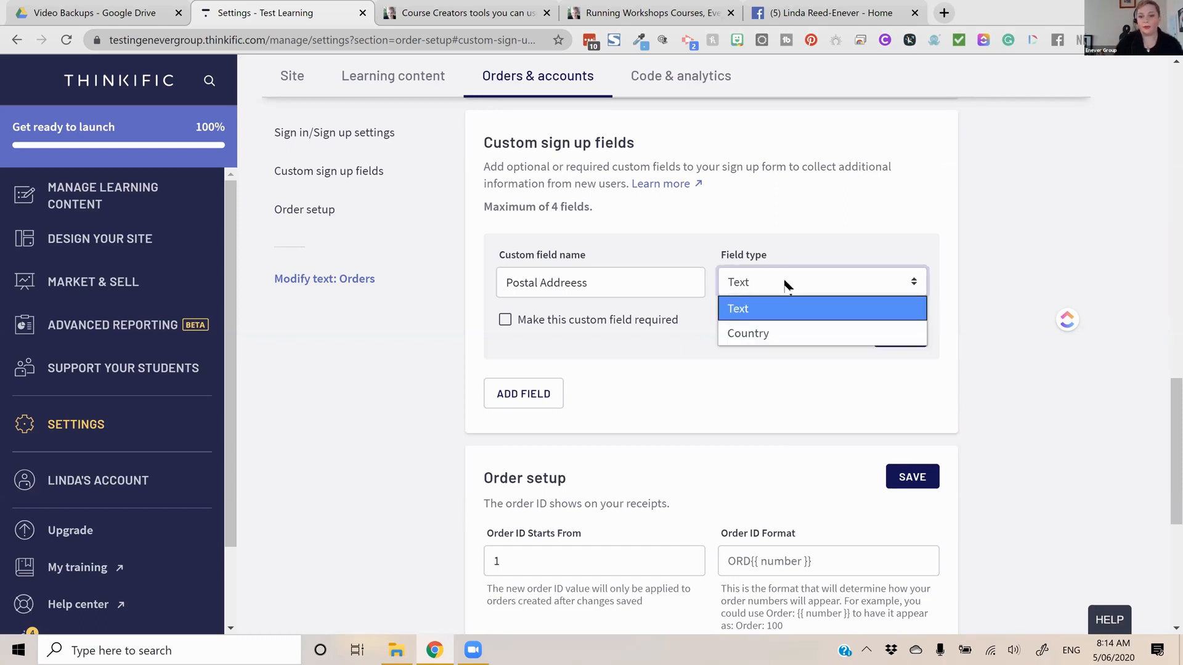
left_click(764, 281)
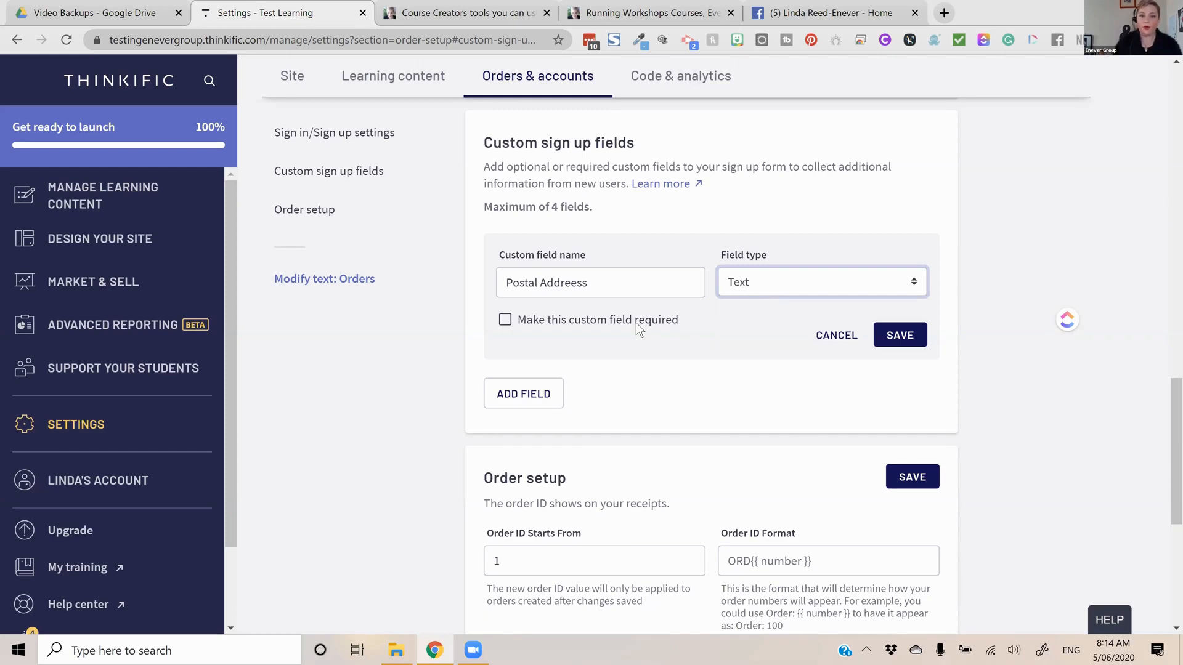
Correct the custom field's name to "Postal Address:", make the field required, and save it
left_click(585, 283)
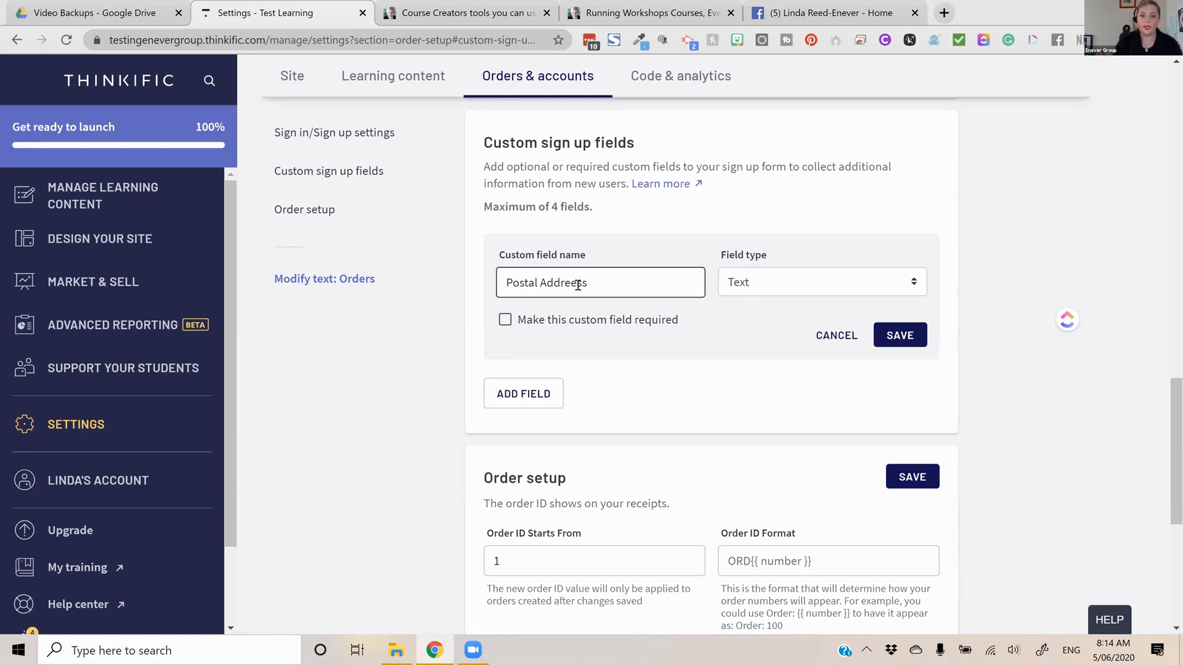
key("BackSpace")
type(":")
left_click(505, 320)
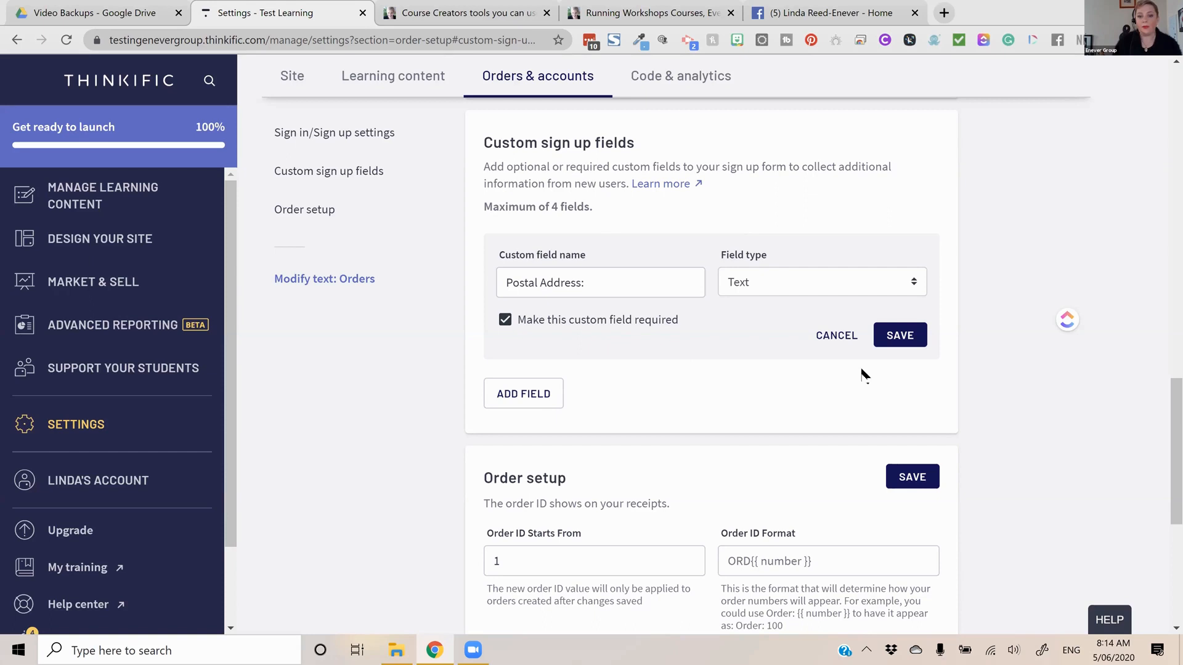
left_click(886, 345)
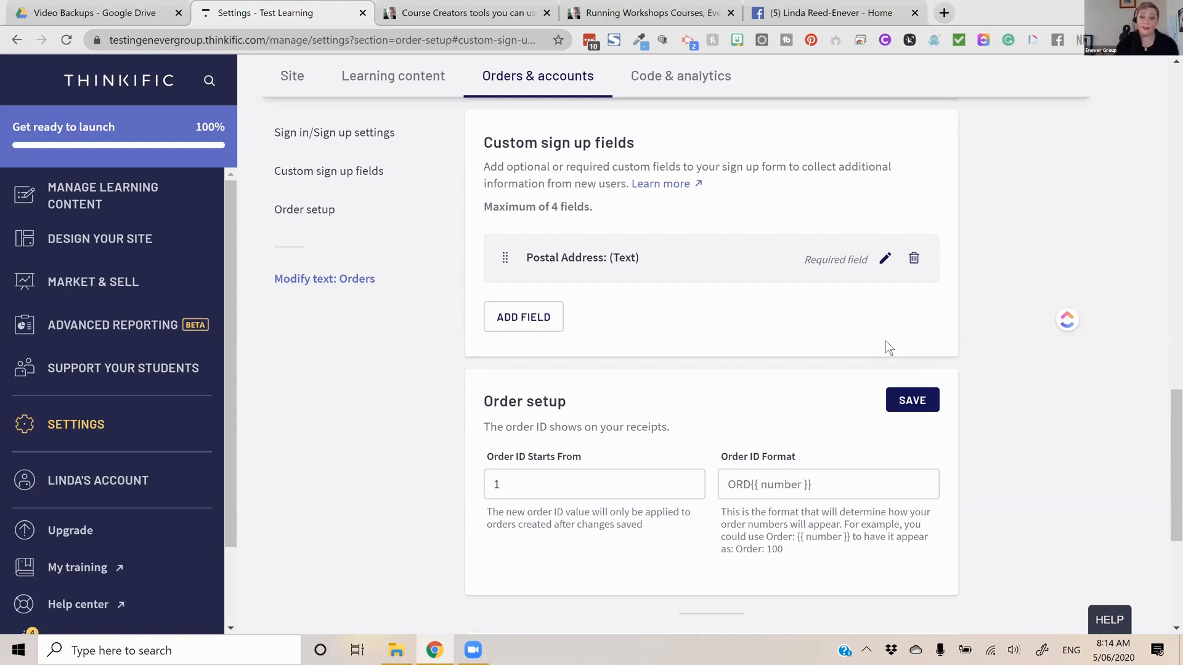
Enable Facebook and LinkedIn authentication in the Sign in/Sign up settings and save them
scroll(736, 395, "up", 4)
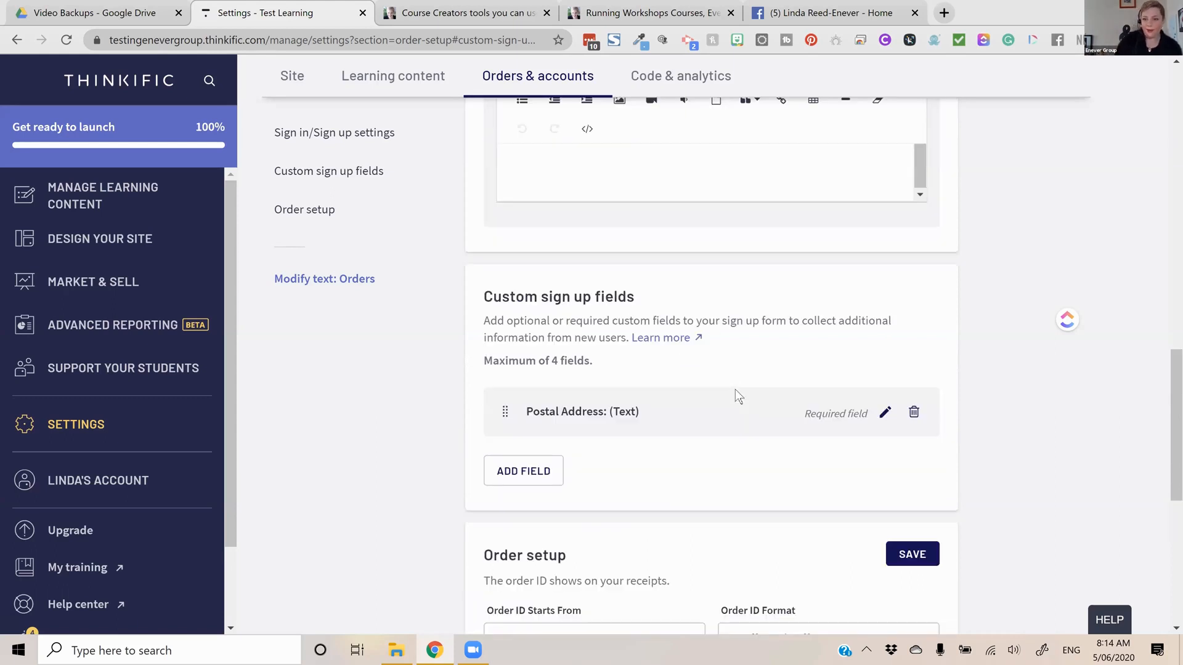
scroll(737, 390, "up", 10)
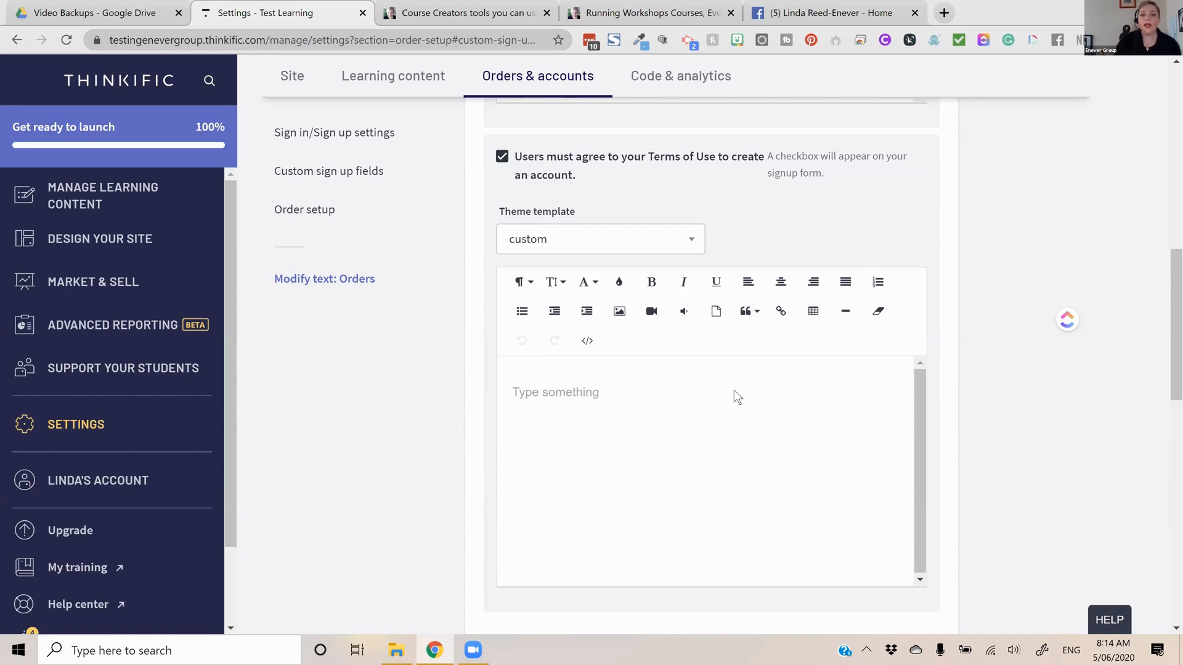
scroll(746, 247, "up", 5)
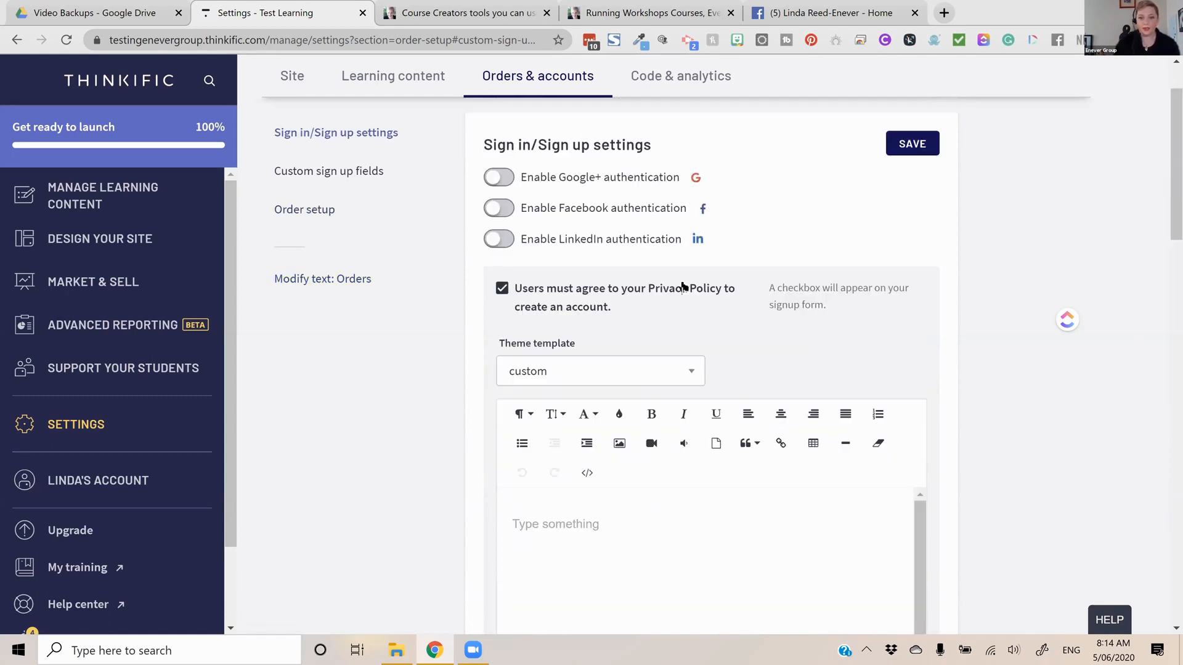
scroll(641, 268, "up", 1)
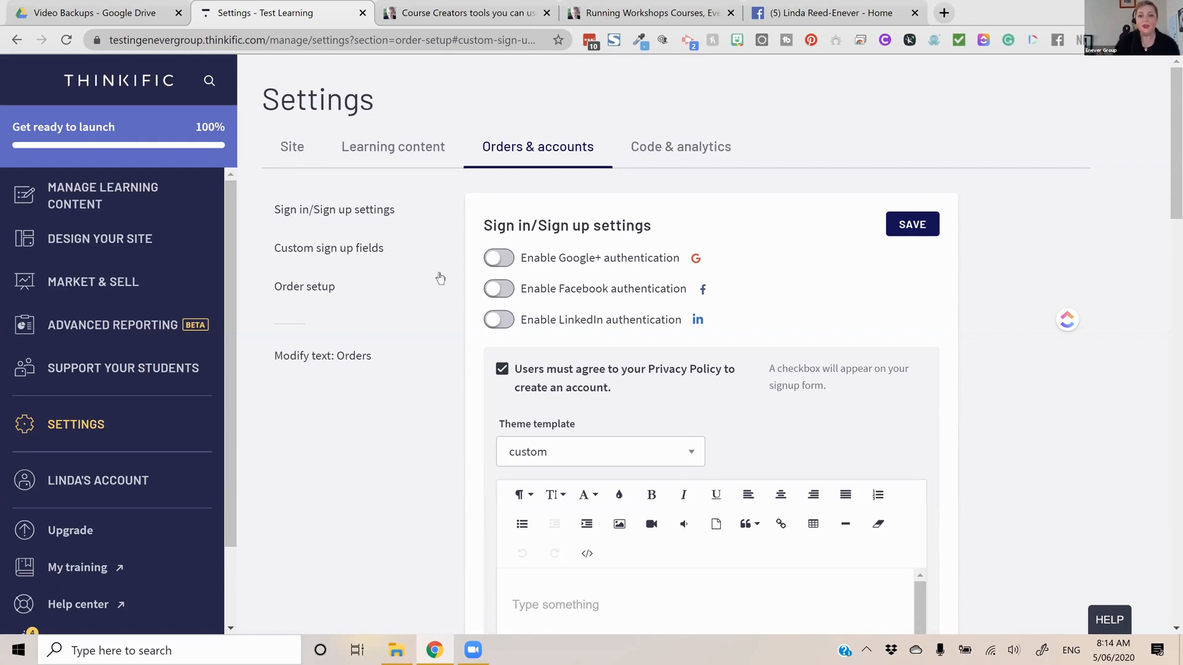
left_click(499, 289)
left_click(499, 319)
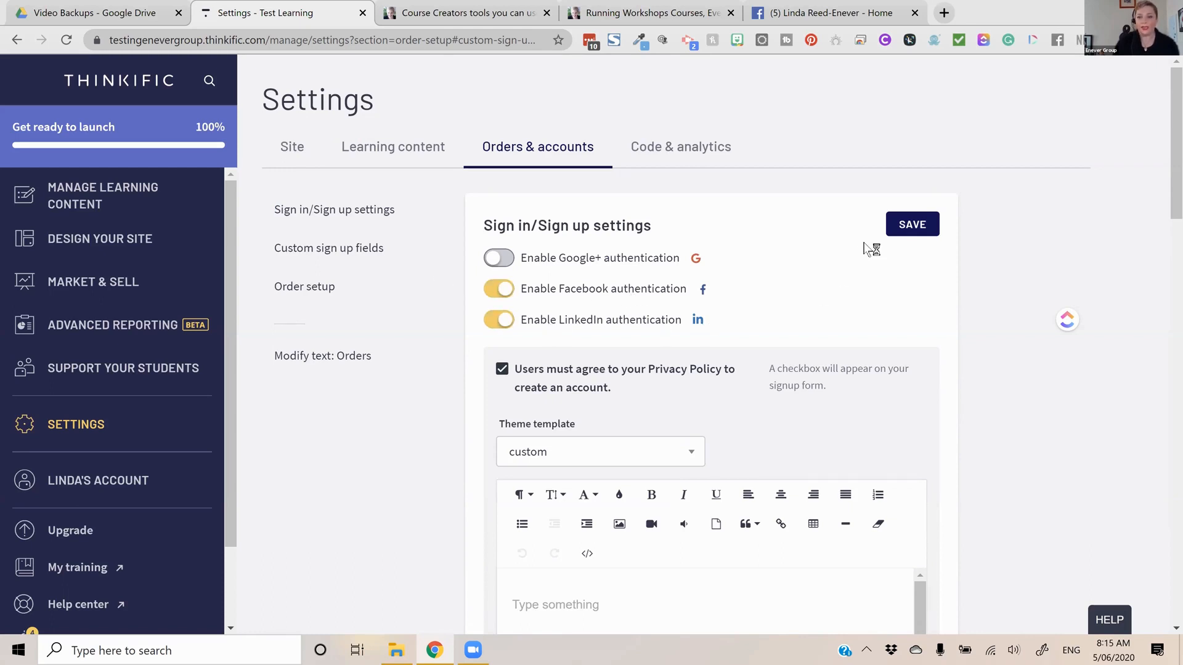
left_click(913, 230)
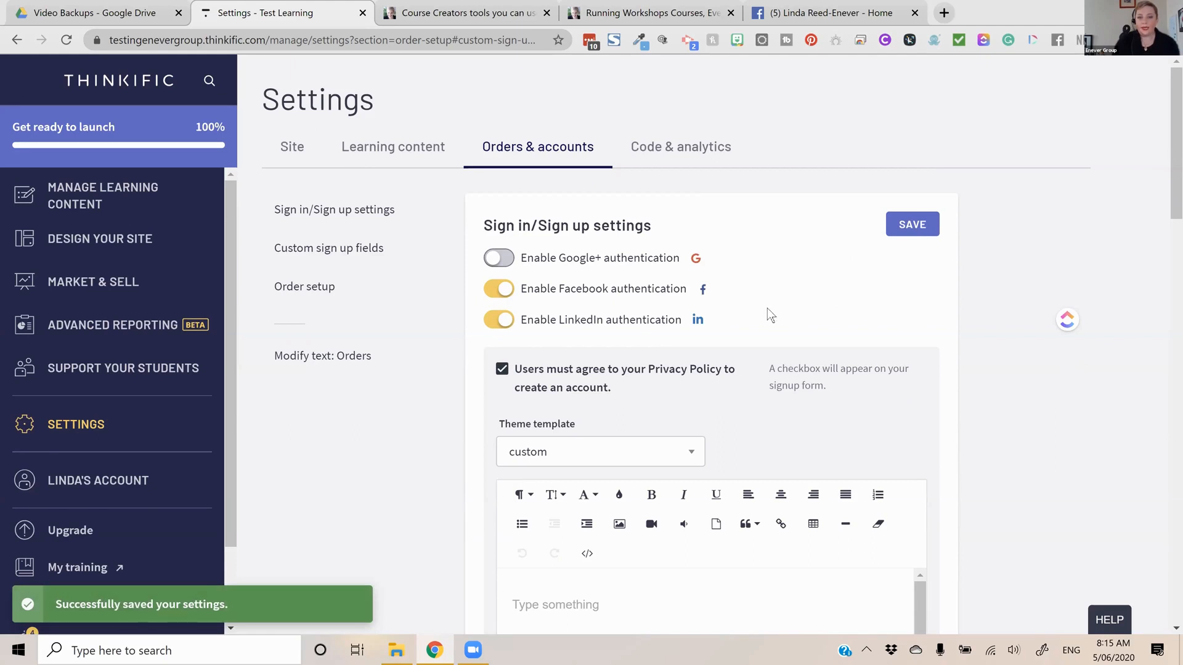
Check which theme templates are offered for the Privacy Policy and review the sign up agreement section again
scroll(764, 306, "down", 4)
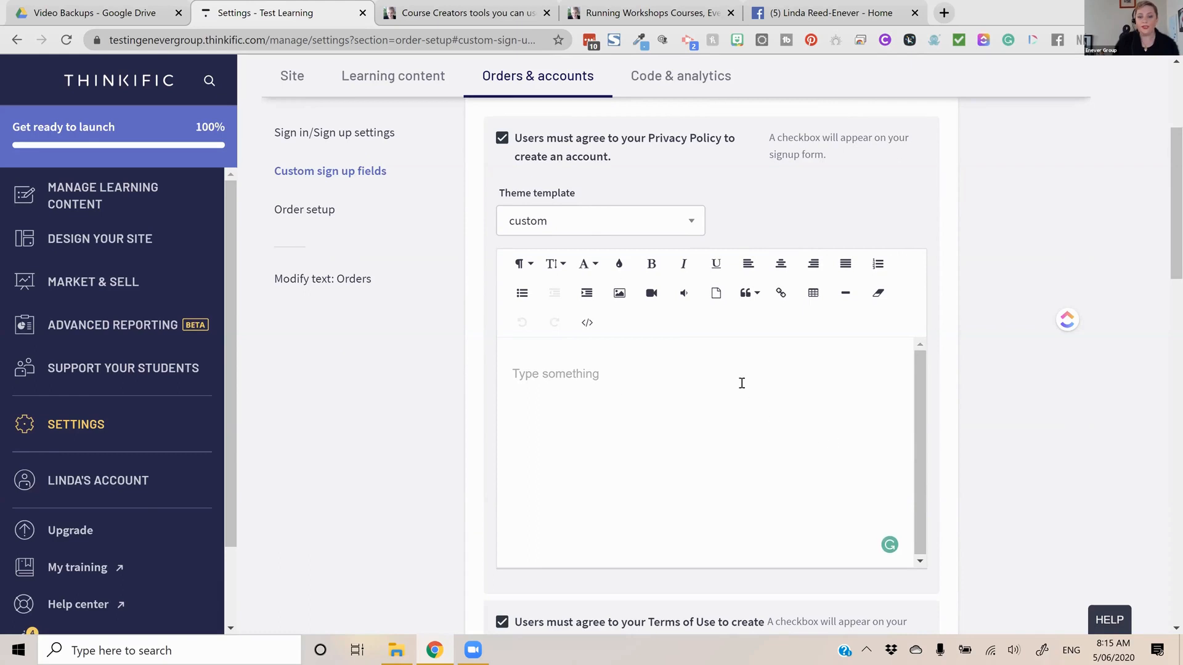
left_click(681, 222)
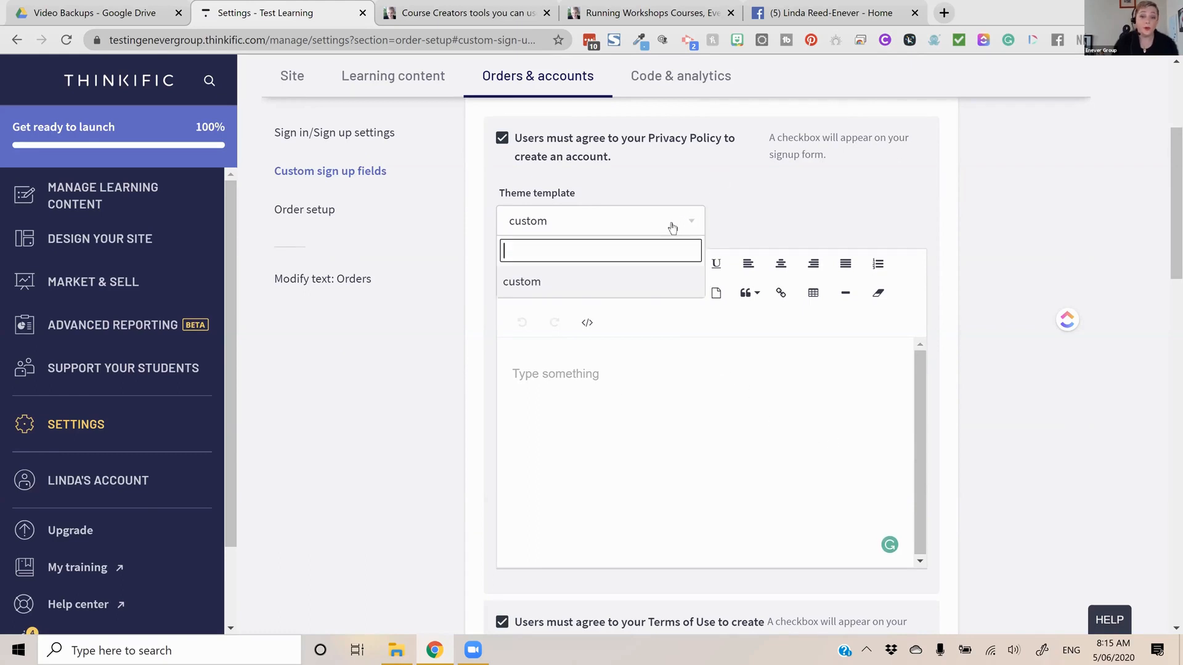
left_click(816, 194)
scroll(795, 210, "up", 5)
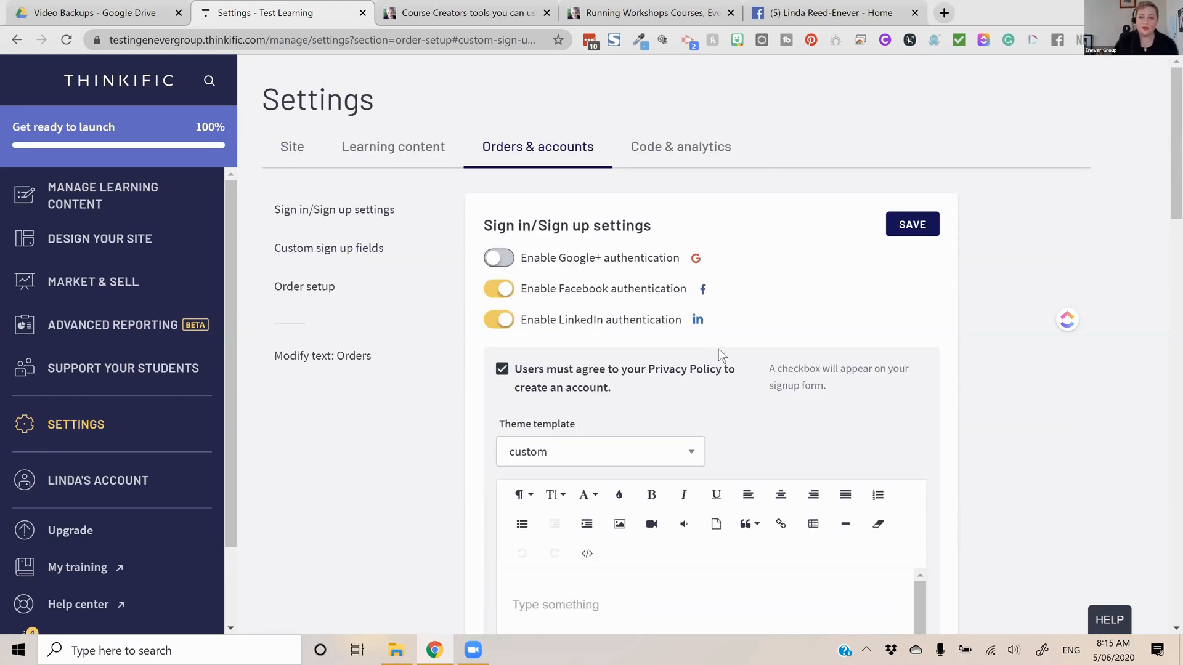
scroll(719, 349, "down", 1)
scroll(793, 369, "down", 2)
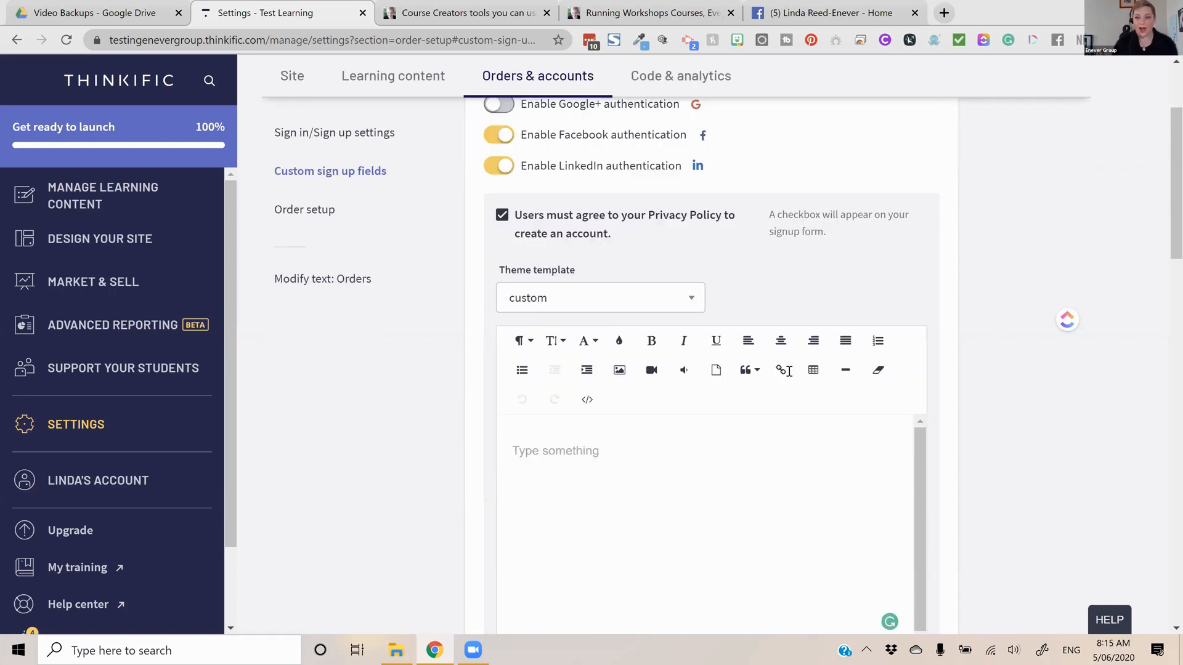
Review the Privacy Policy and Terms of Use agreements, the custom sign up fields and the order setup in the Orders & accounts settings
scroll(788, 371, "down", 5)
scroll(788, 371, "down", 4)
scroll(791, 372, "down", 1)
scroll(822, 372, "up", 1)
scroll(790, 361, "up", 3)
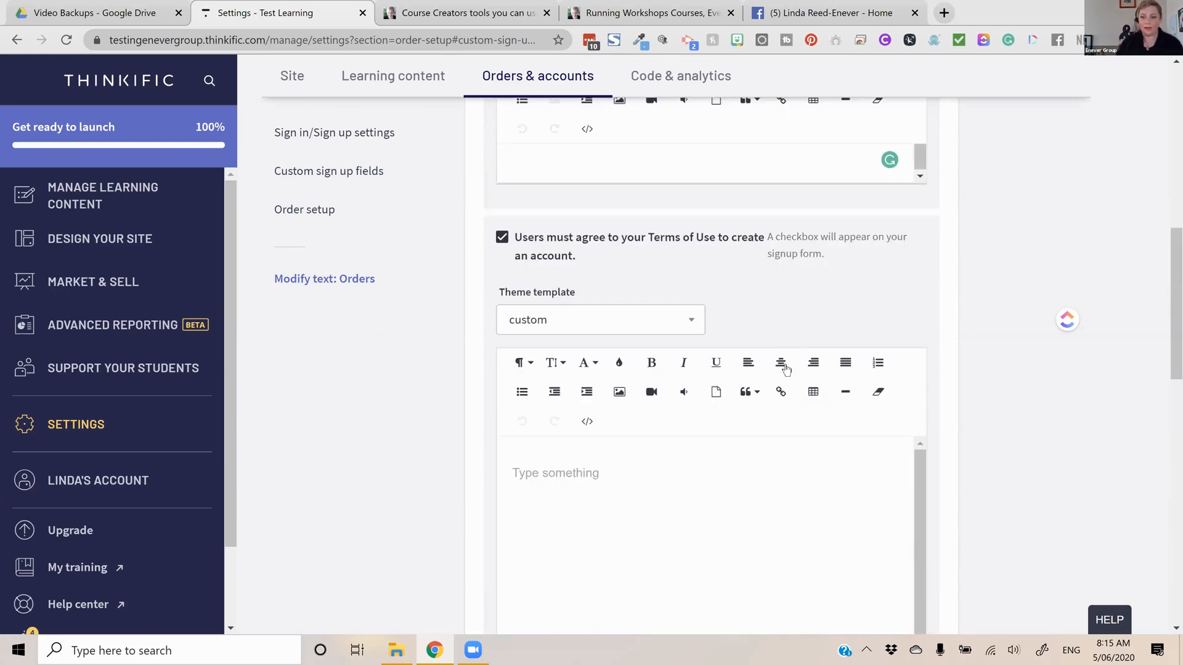
scroll(787, 363, "up", 5)
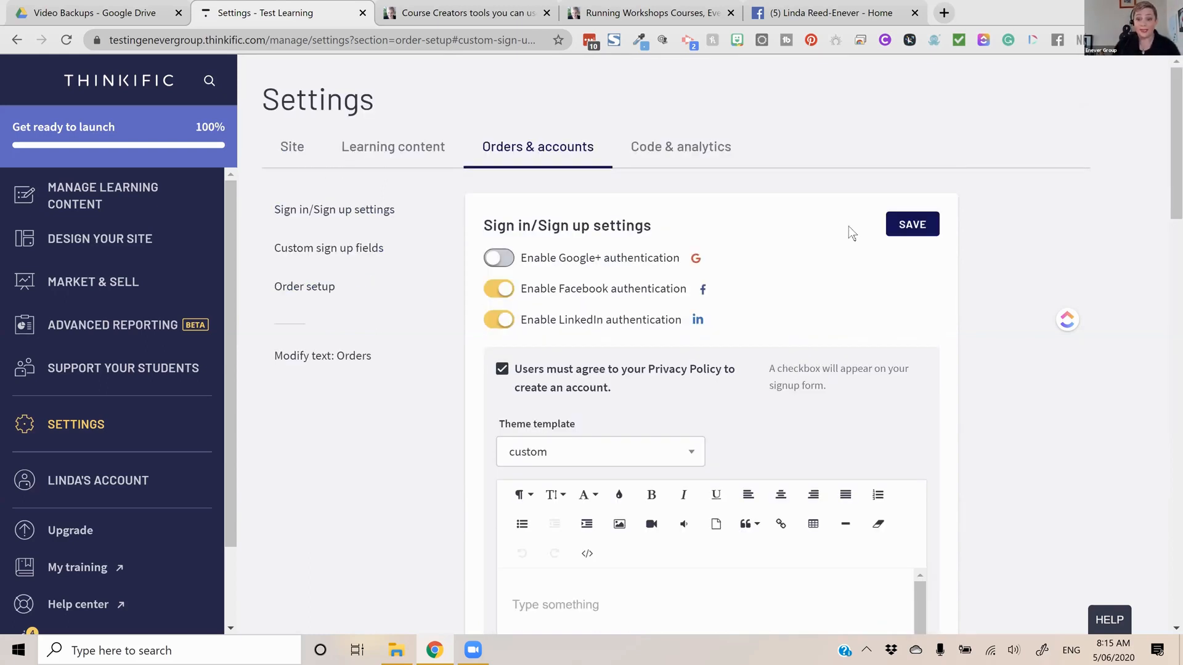
scroll(745, 337, "down", 5)
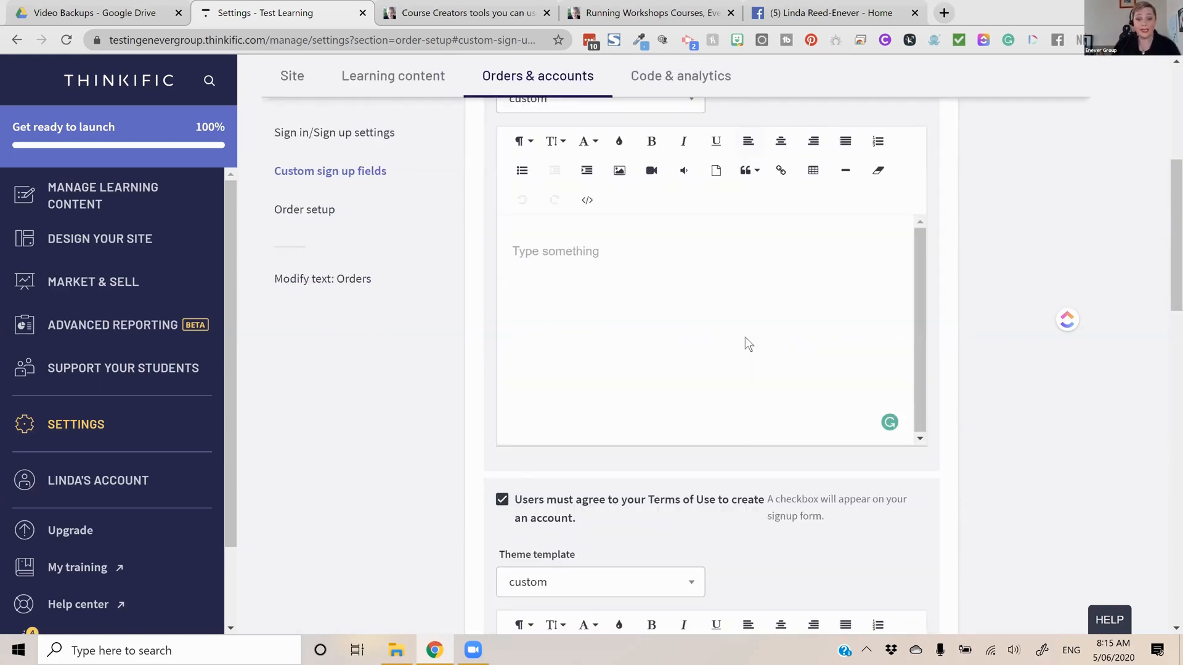
scroll(745, 337, "down", 5)
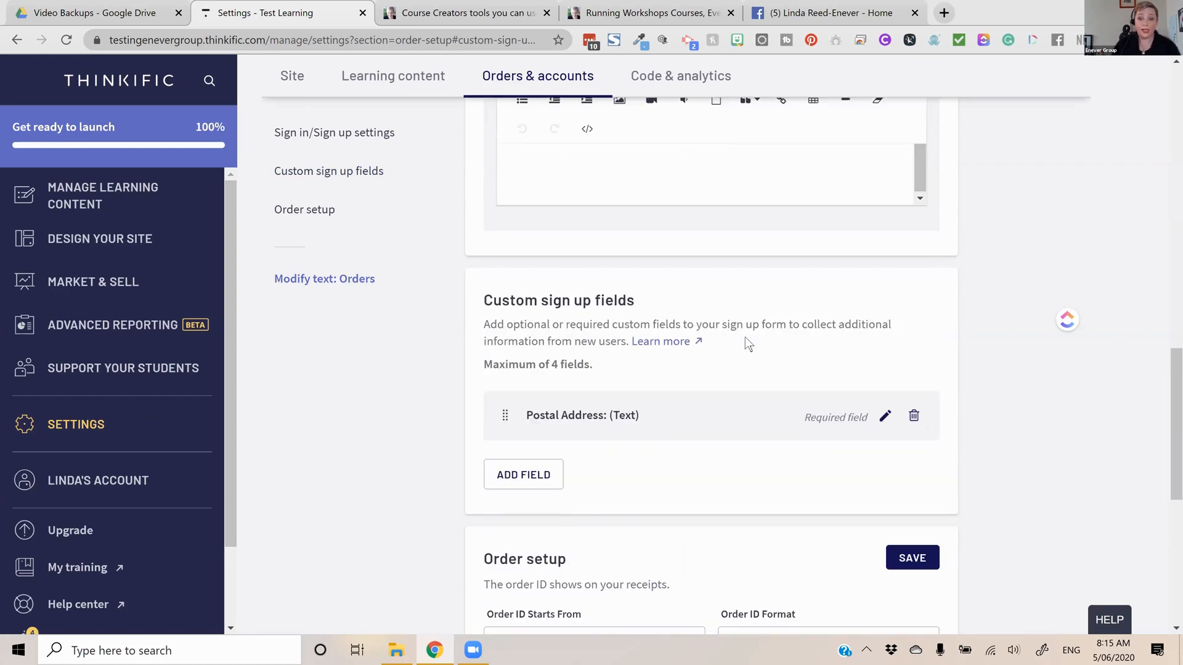
scroll(757, 352, "down", 2)
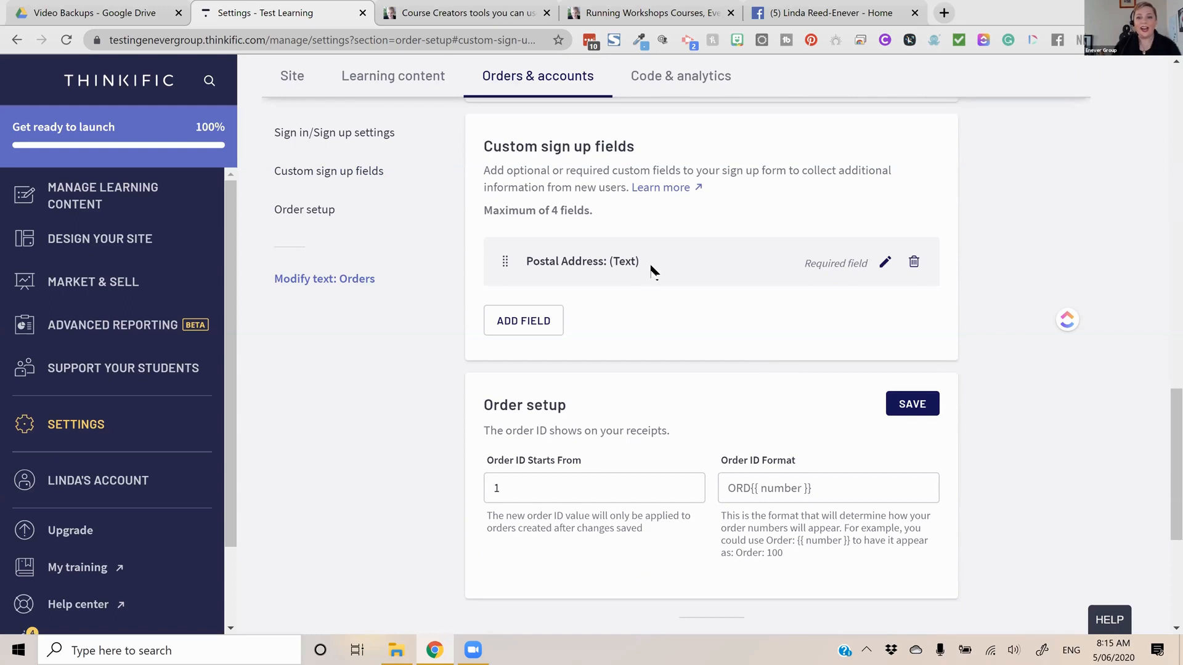
scroll(771, 250, "up", 5)
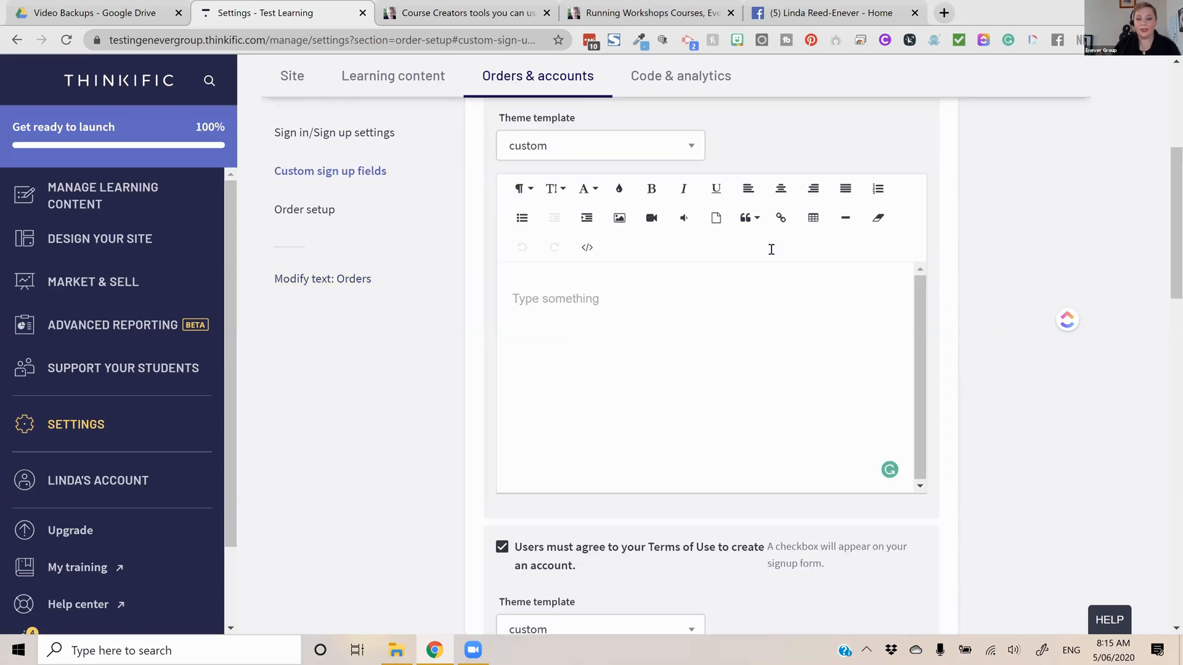
Examine the Code & analytics settings, from site footer, order and signup tracking code to Google site verification, webhooks and API
left_click(680, 76)
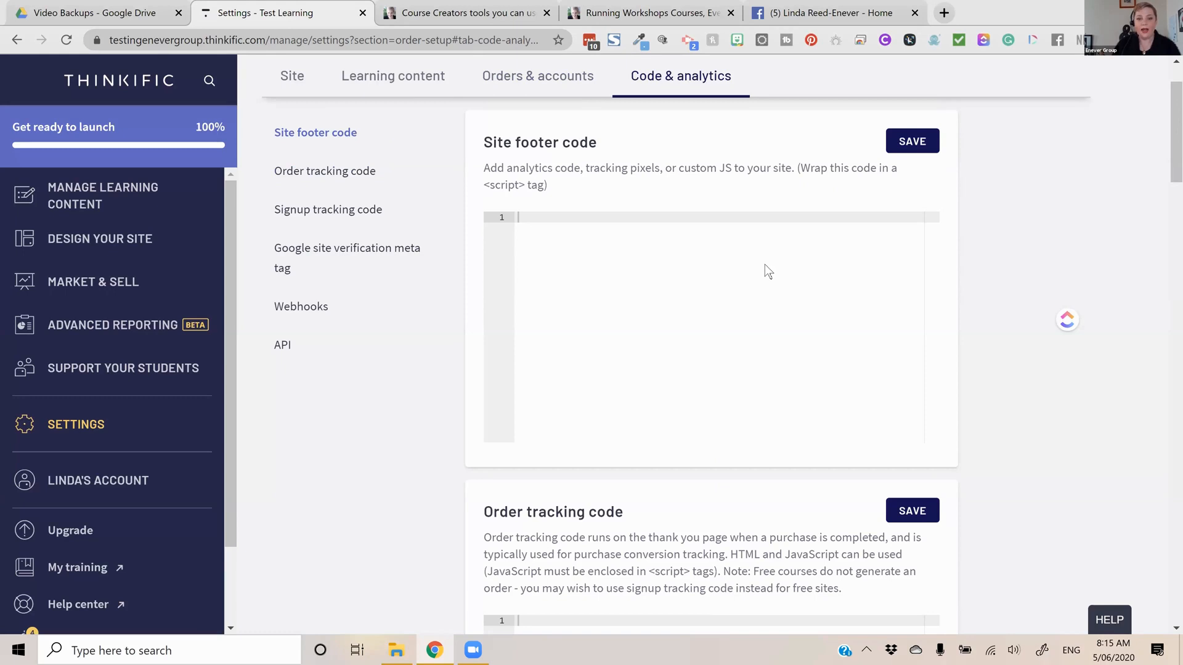
scroll(767, 271, "down", 10)
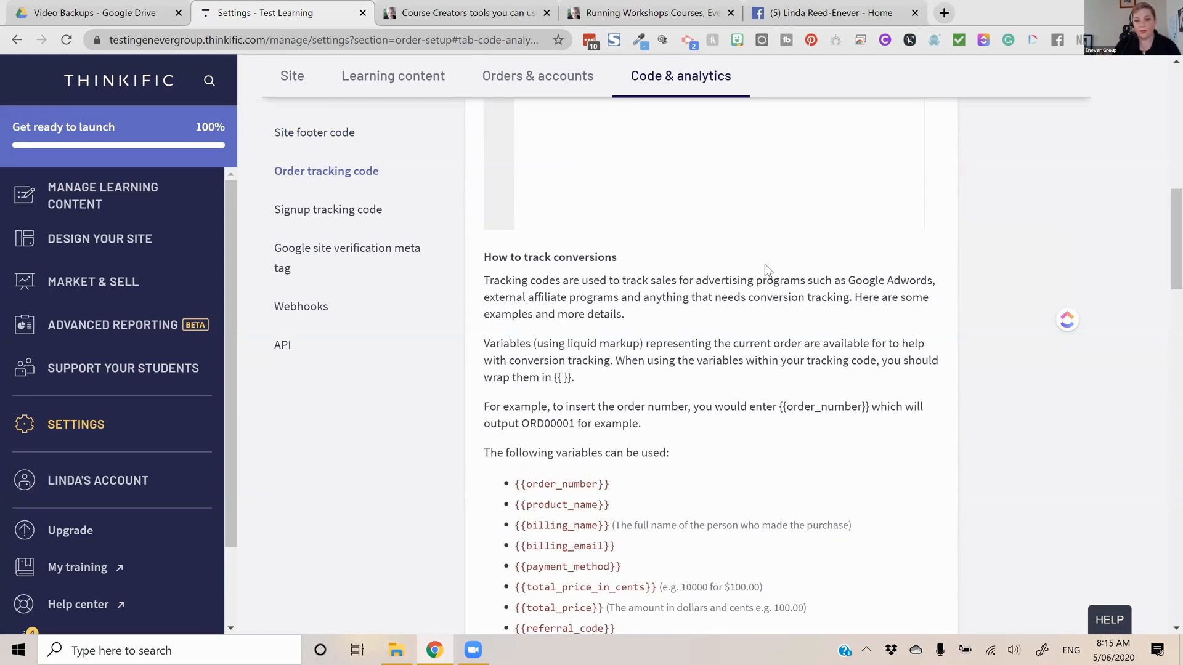
scroll(764, 268, "down", 8)
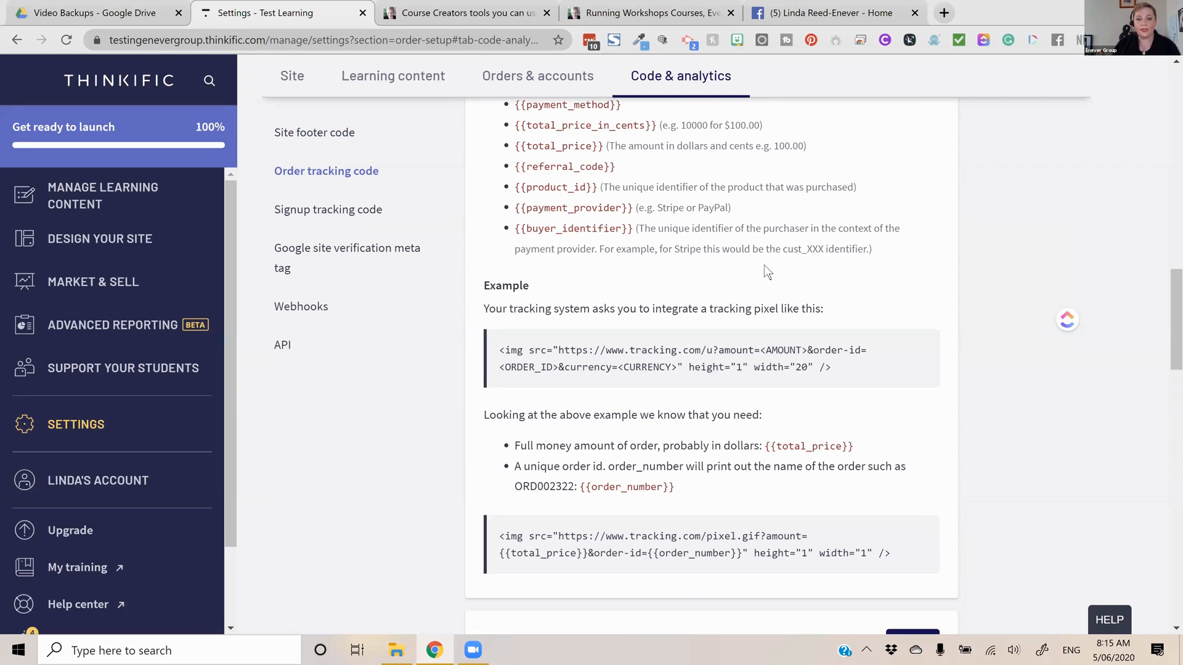
scroll(767, 271, "down", 2)
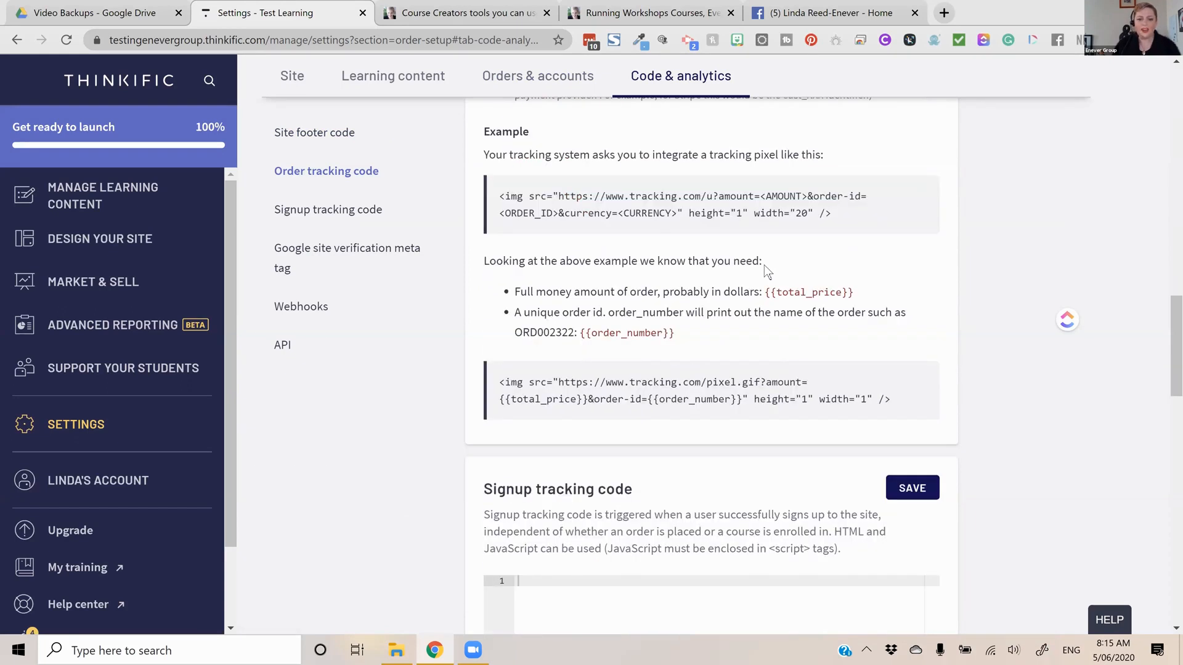
scroll(765, 266, "down", 1)
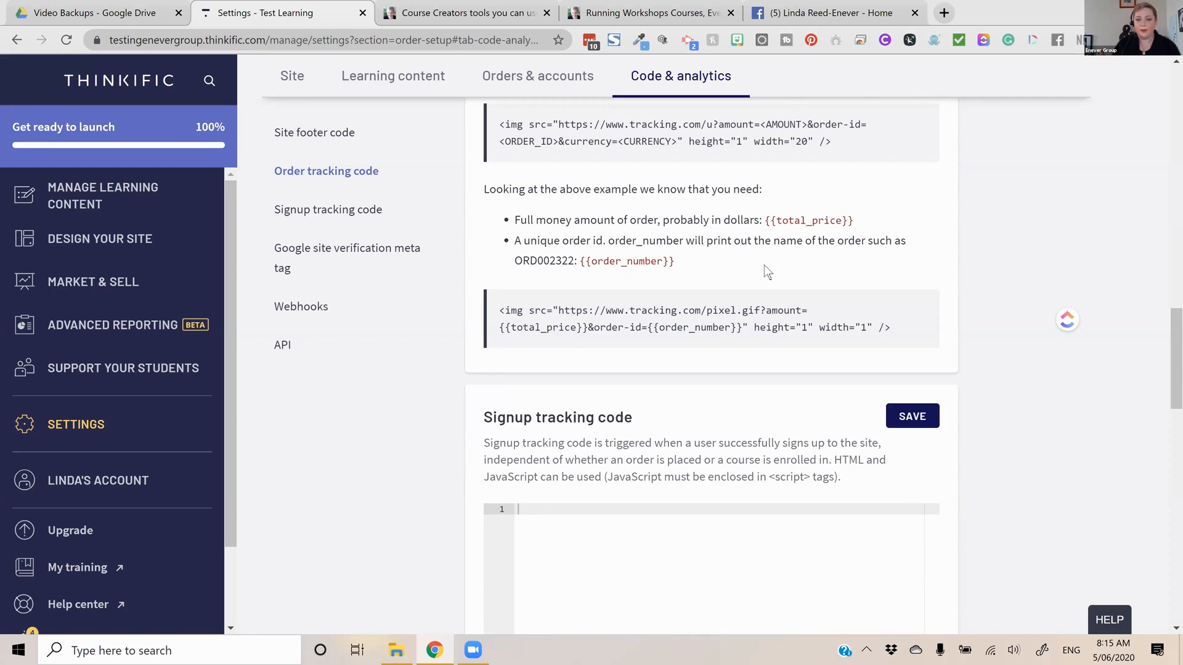
scroll(766, 270, "down", 9)
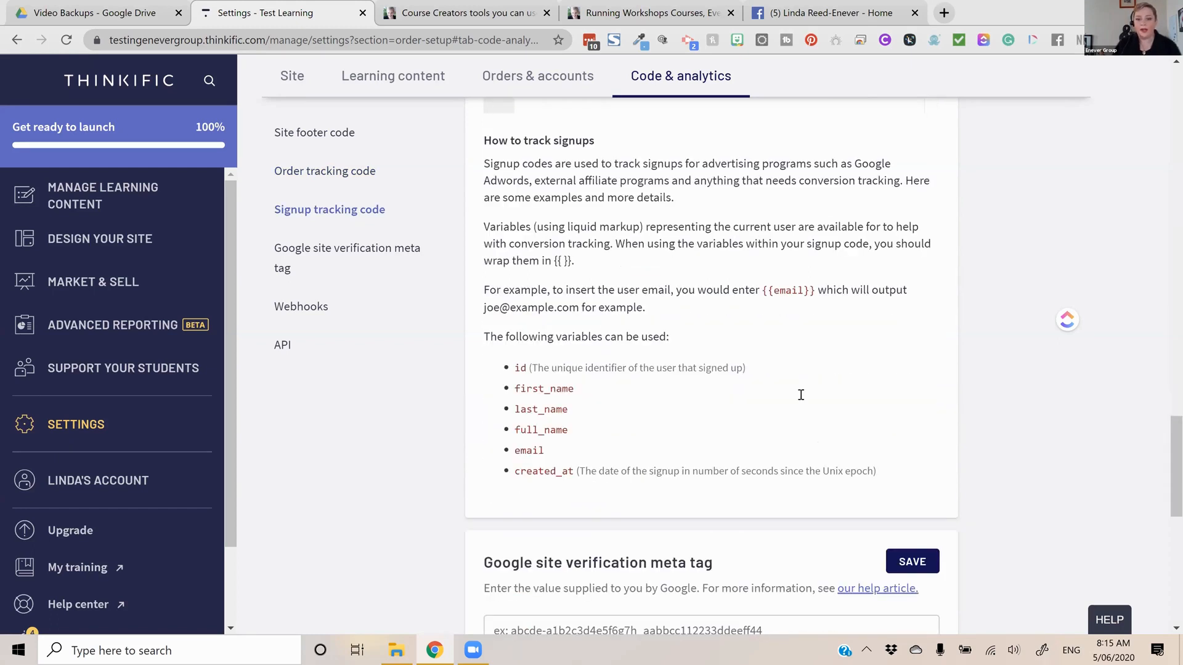
scroll(801, 394, "down", 2)
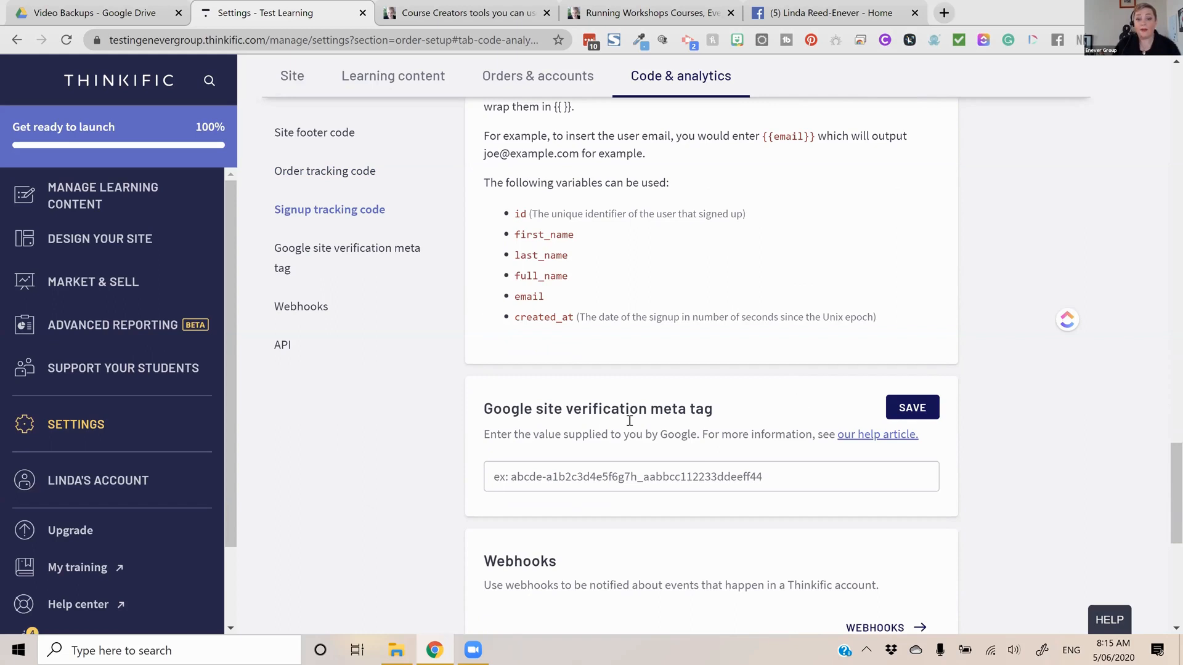
scroll(640, 416, "down", 1)
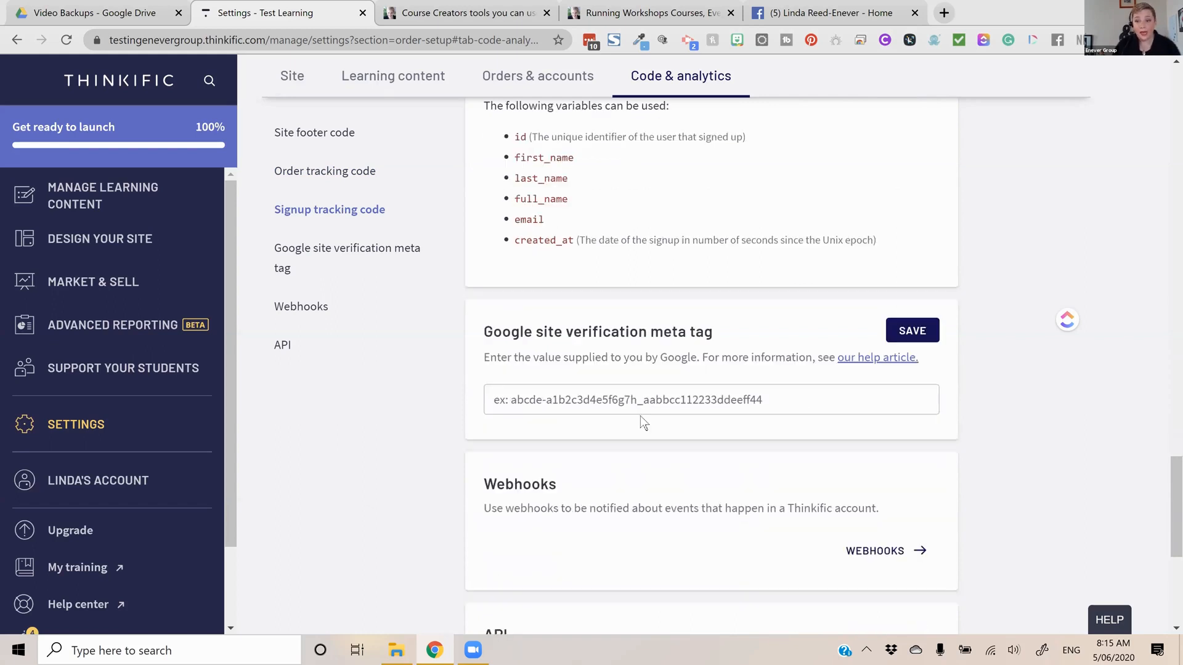
scroll(659, 413, "down", 4)
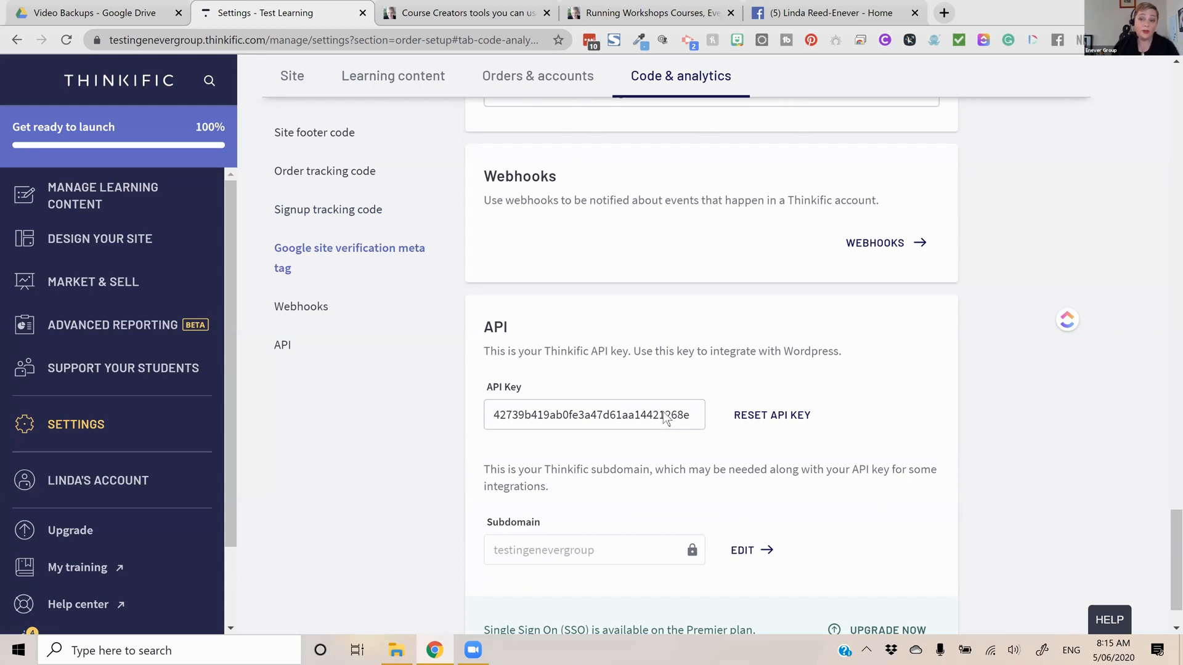
scroll(666, 419, "down", 1)
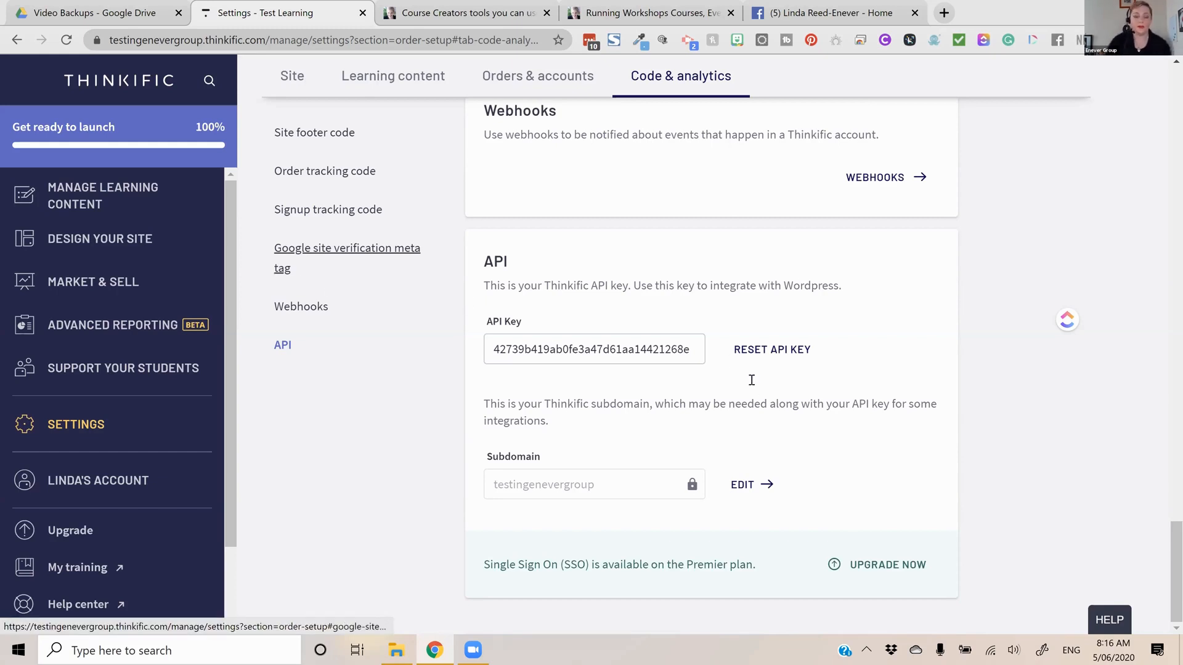
Open the school's Integrations page from the Market & Sell area
scroll(751, 380, "up", 2)
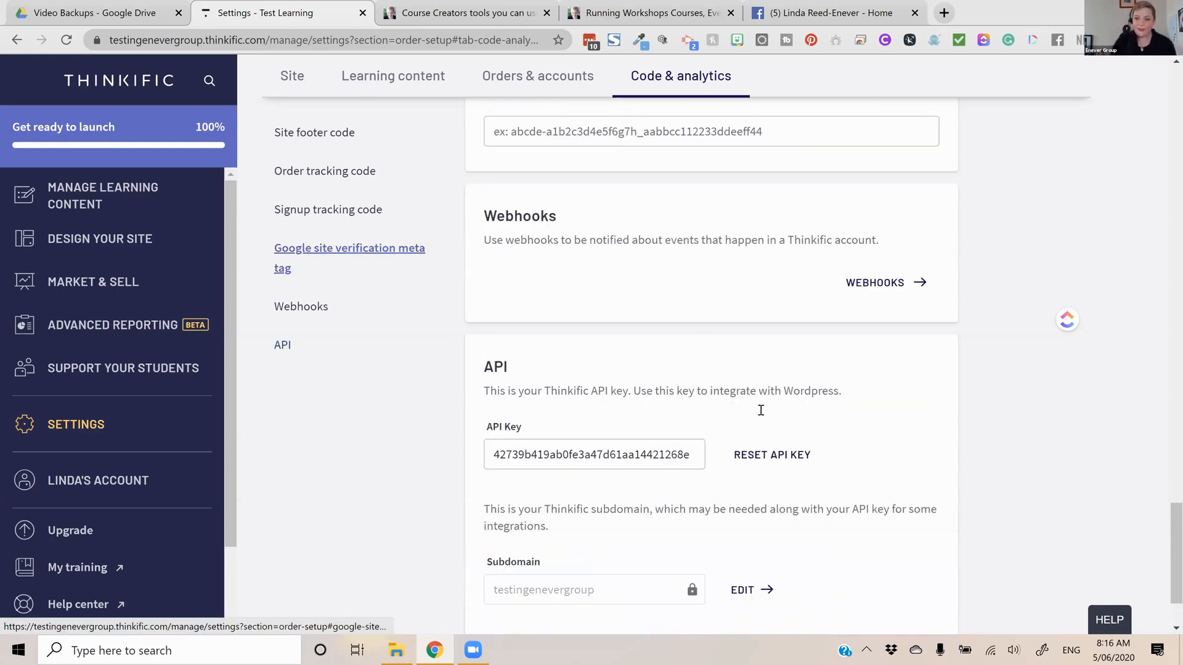
scroll(801, 252, "up", 15)
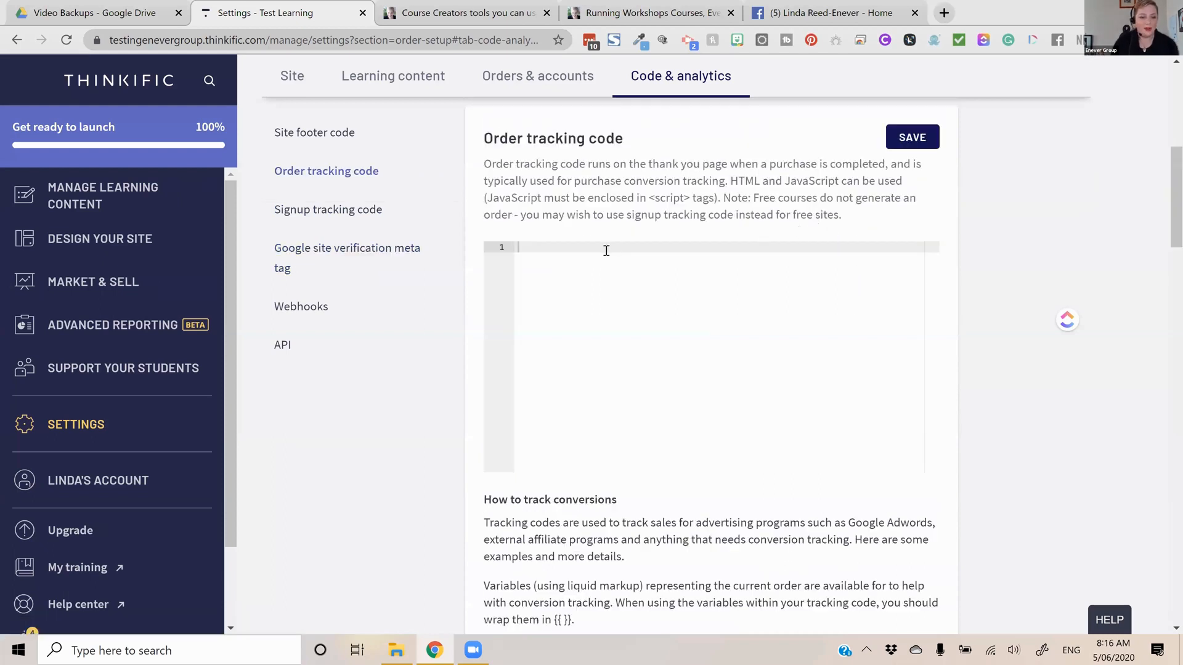
scroll(605, 251, "up", 1)
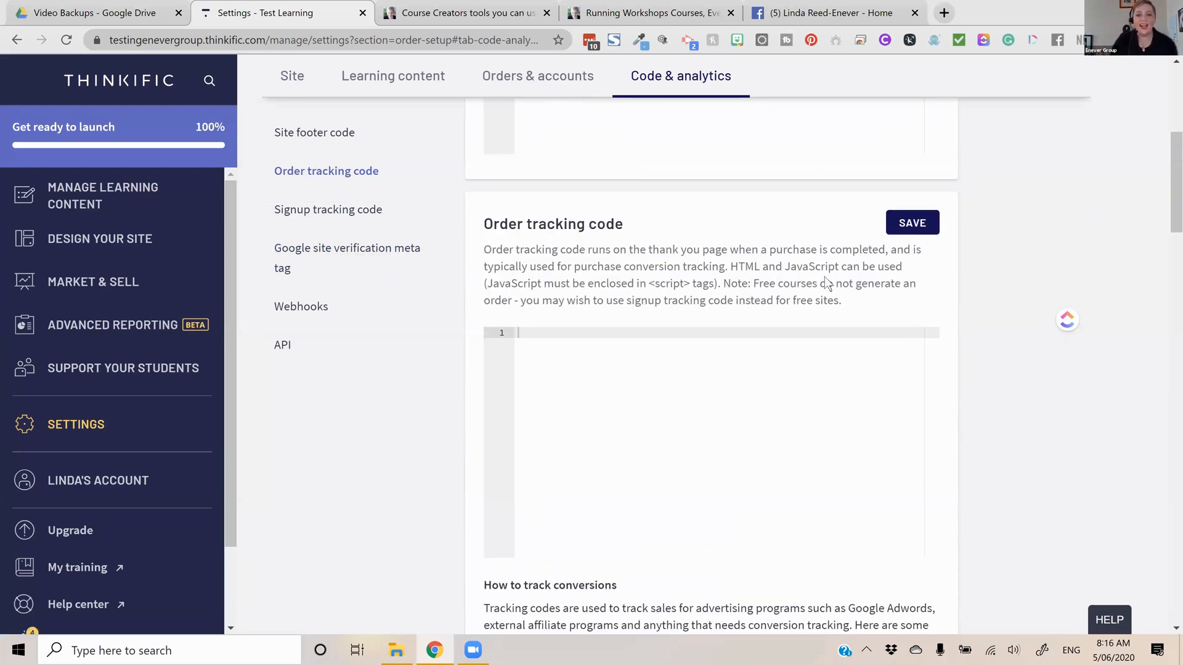
scroll(827, 283, "up", 6)
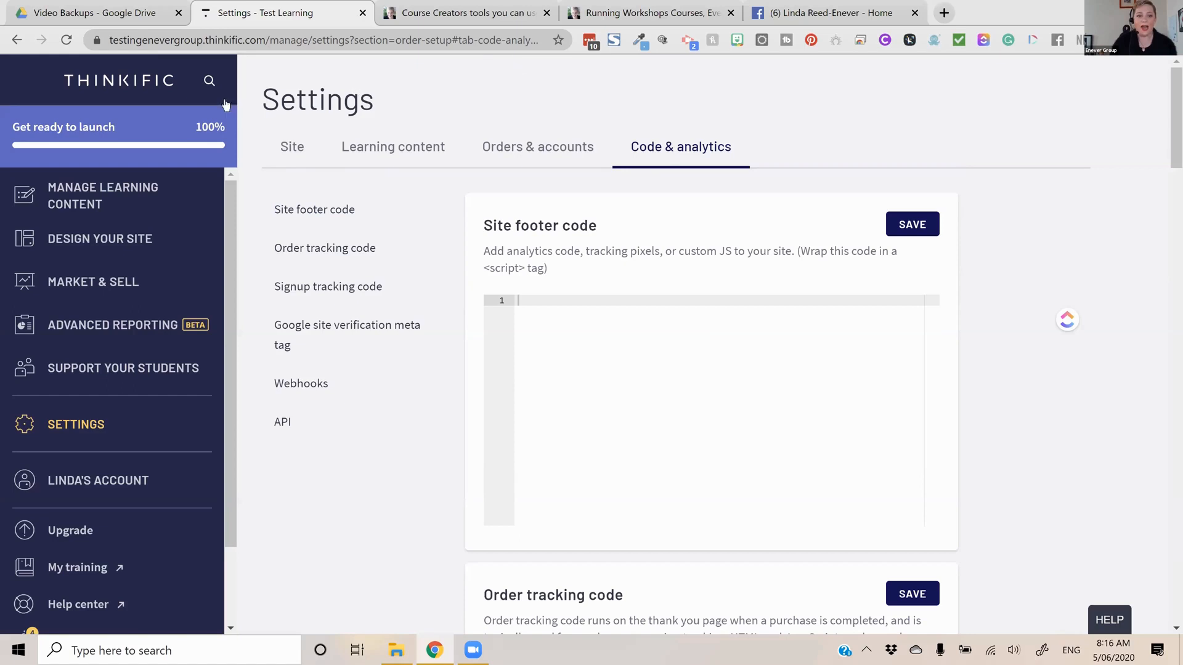
left_click(338, 201)
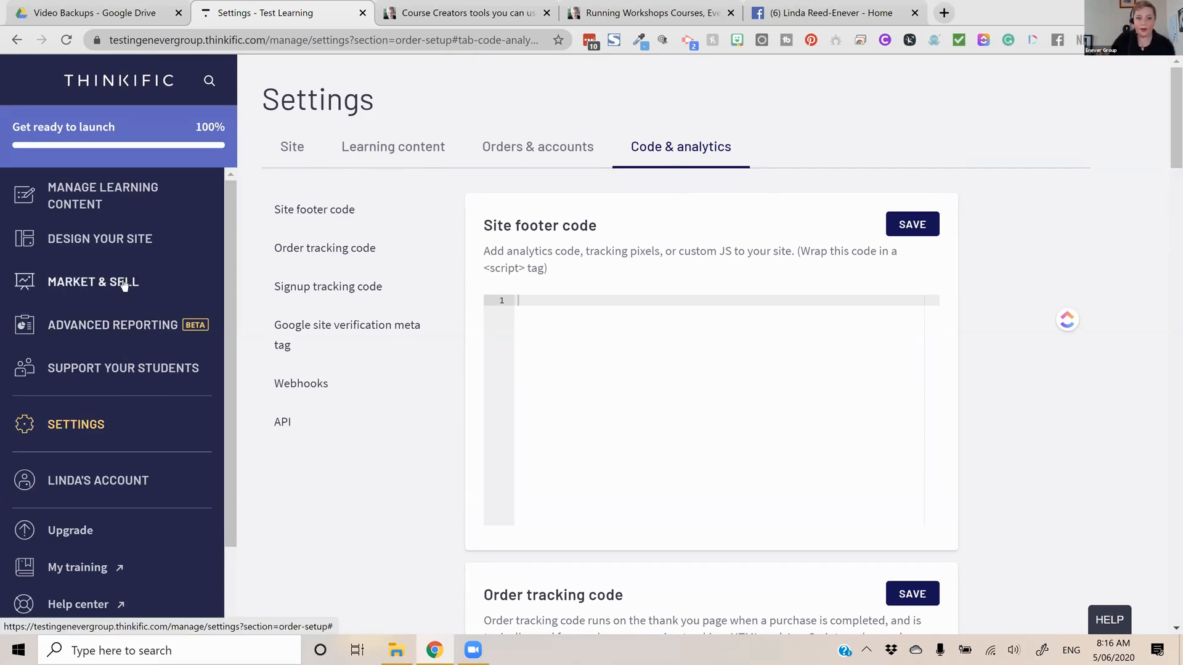
left_click(149, 287)
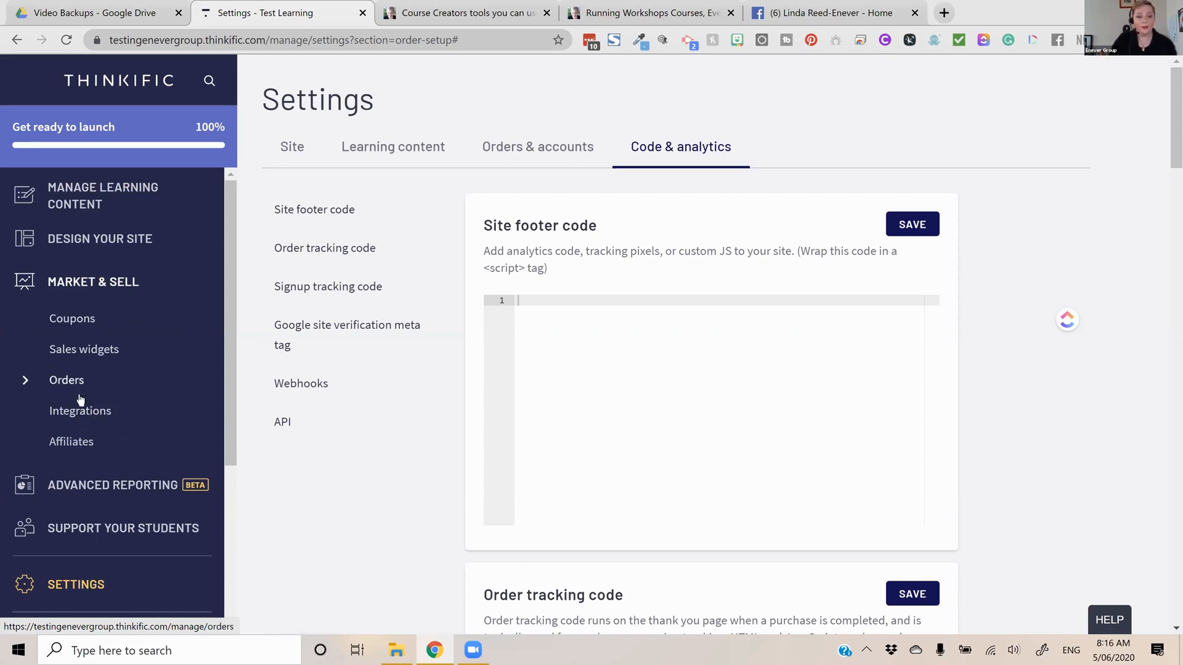
left_click(362, 422)
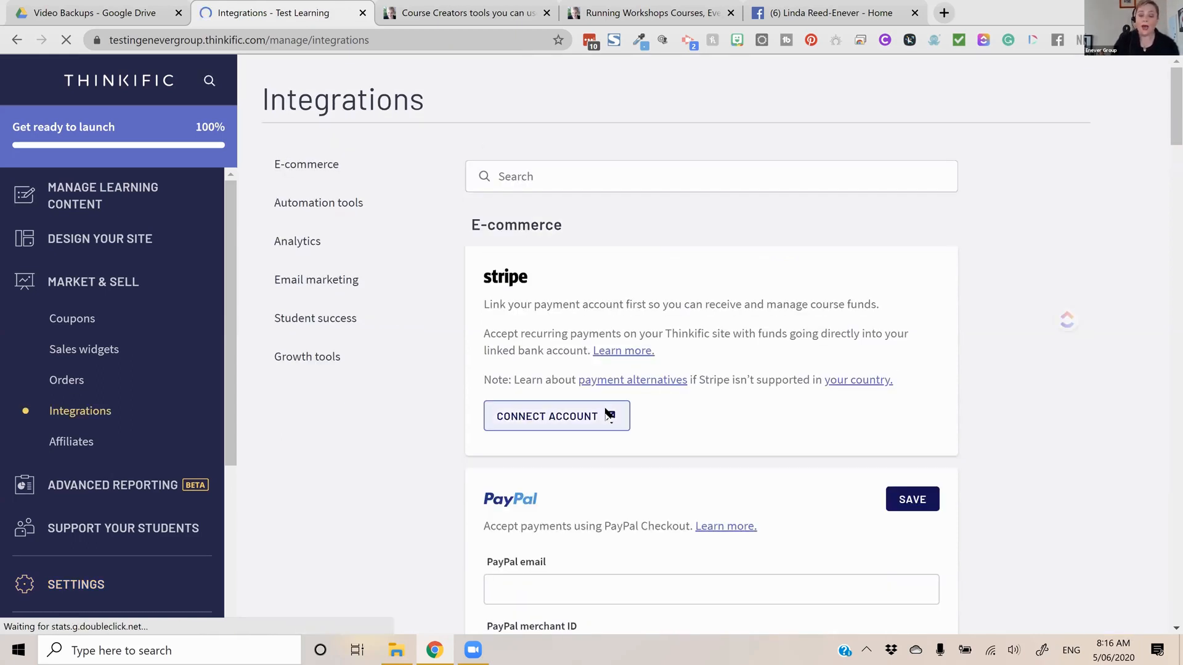
Start connecting a Stripe account from the e-commerce integrations, keeping the Integrations page open
scroll(590, 280, "down", 1)
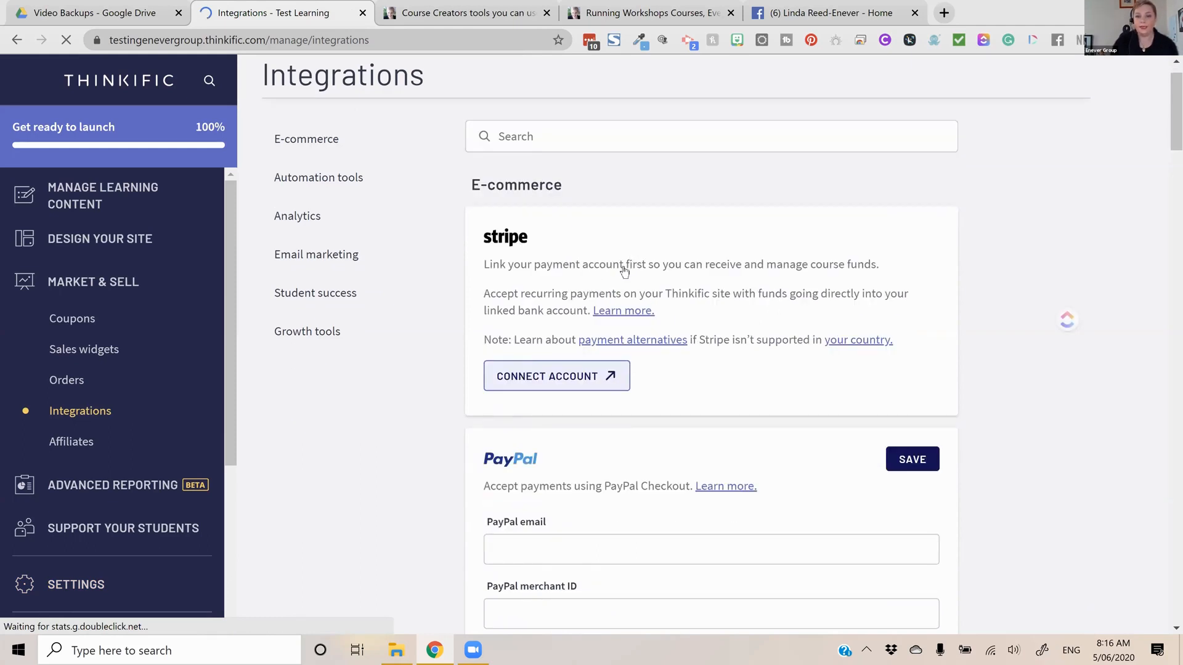
scroll(624, 272, "down", 2)
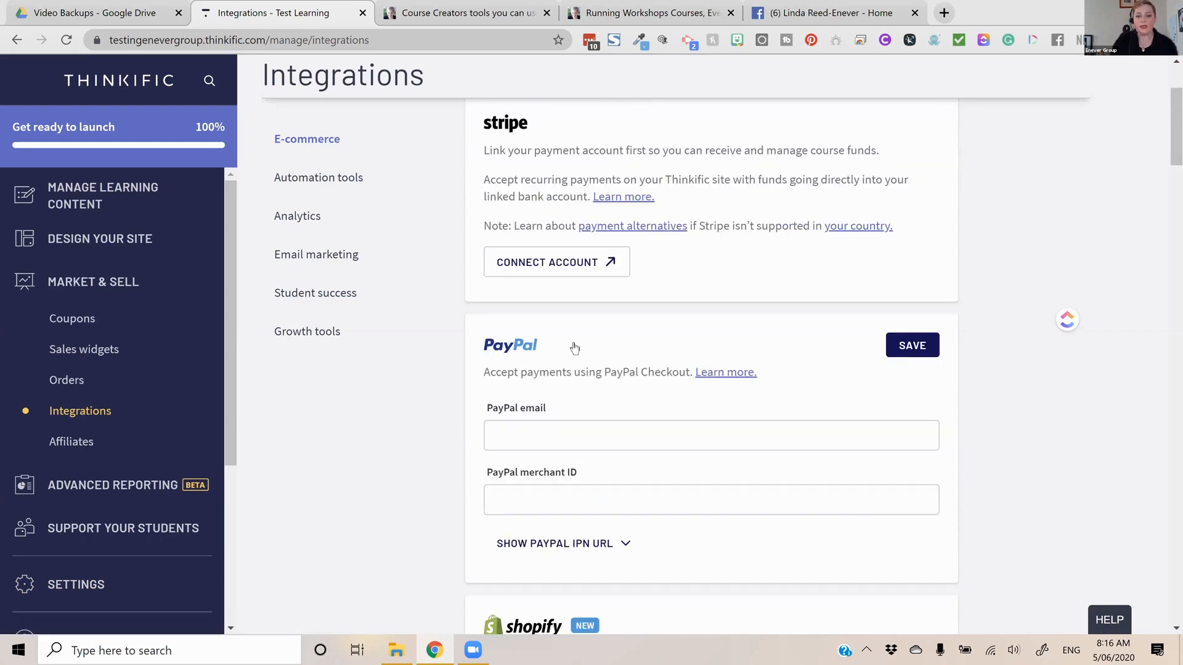
scroll(574, 350, "up", 1)
left_click(575, 349)
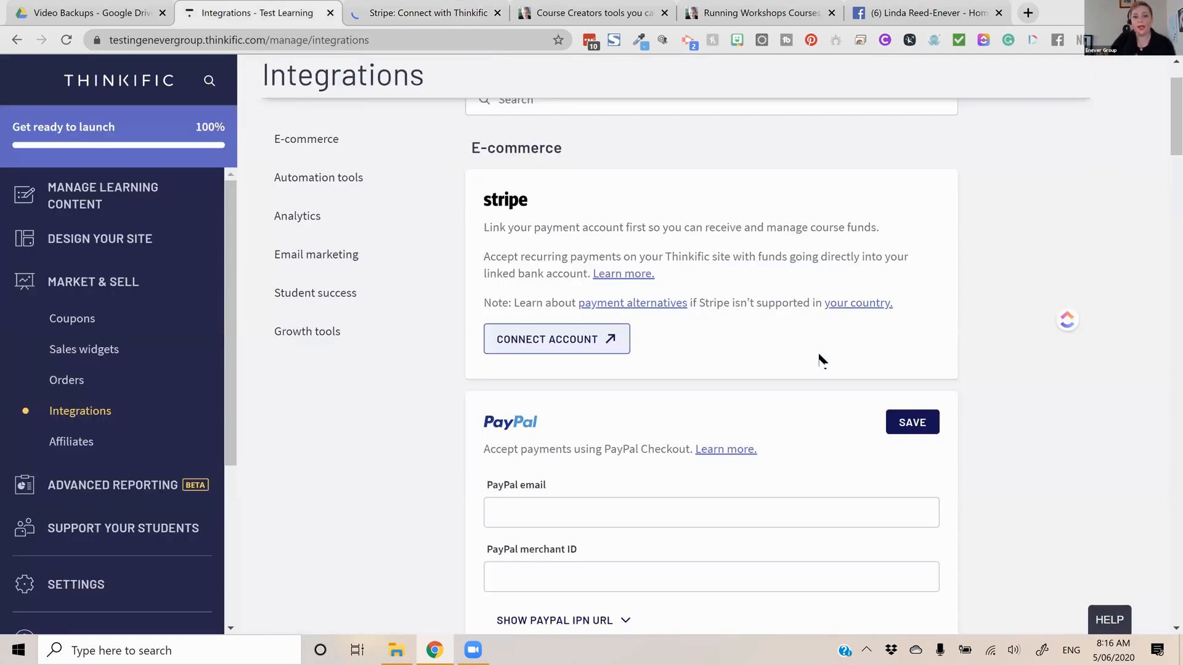
Review the PayPal, Shopify and Stunning e-commerce integrations, followed by the Zapier and Infusionsoft automation tools
scroll(823, 360, "down", 3)
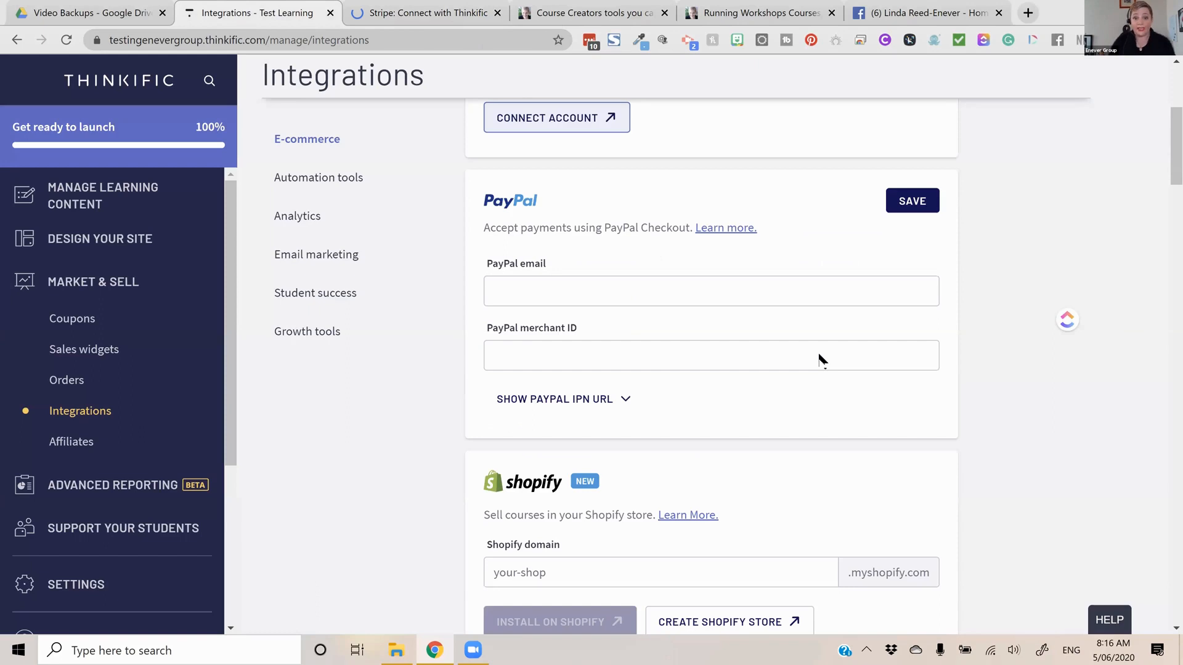
scroll(823, 360, "down", 1)
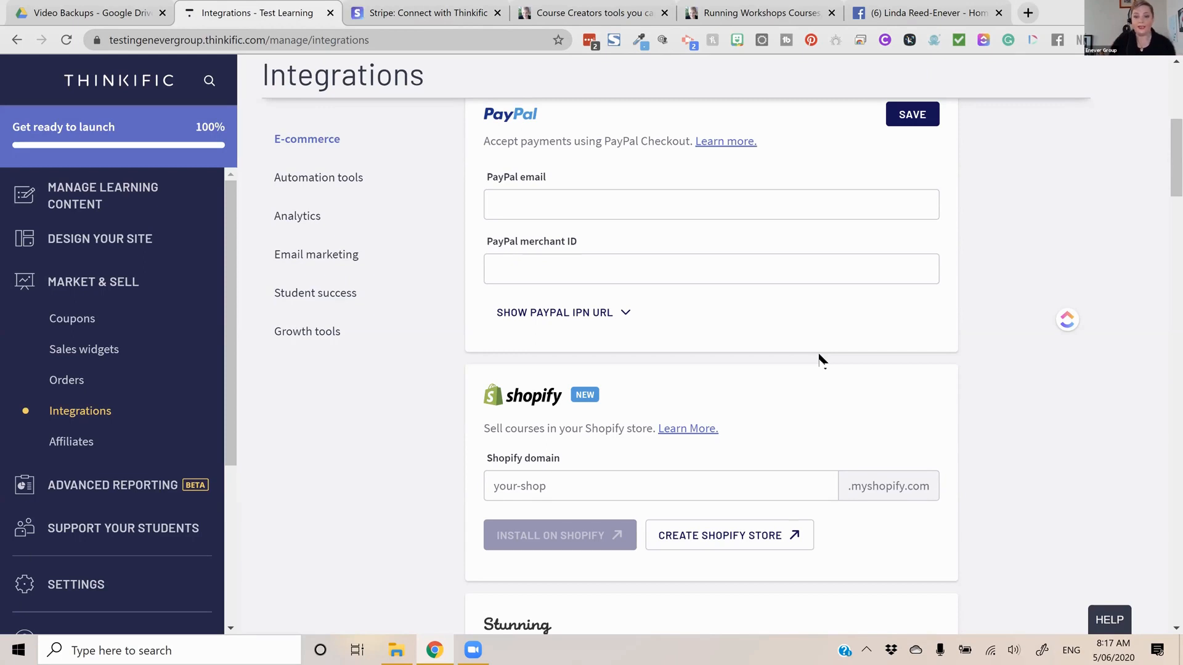
scroll(755, 379, "down", 1)
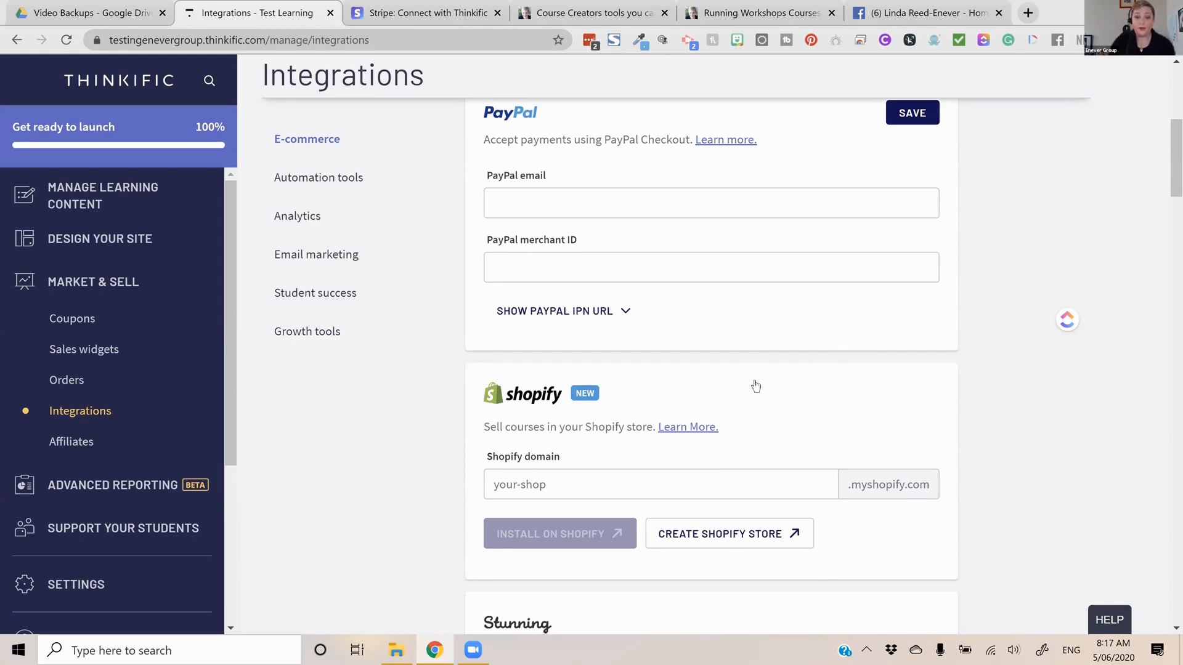
scroll(756, 386, "down", 2)
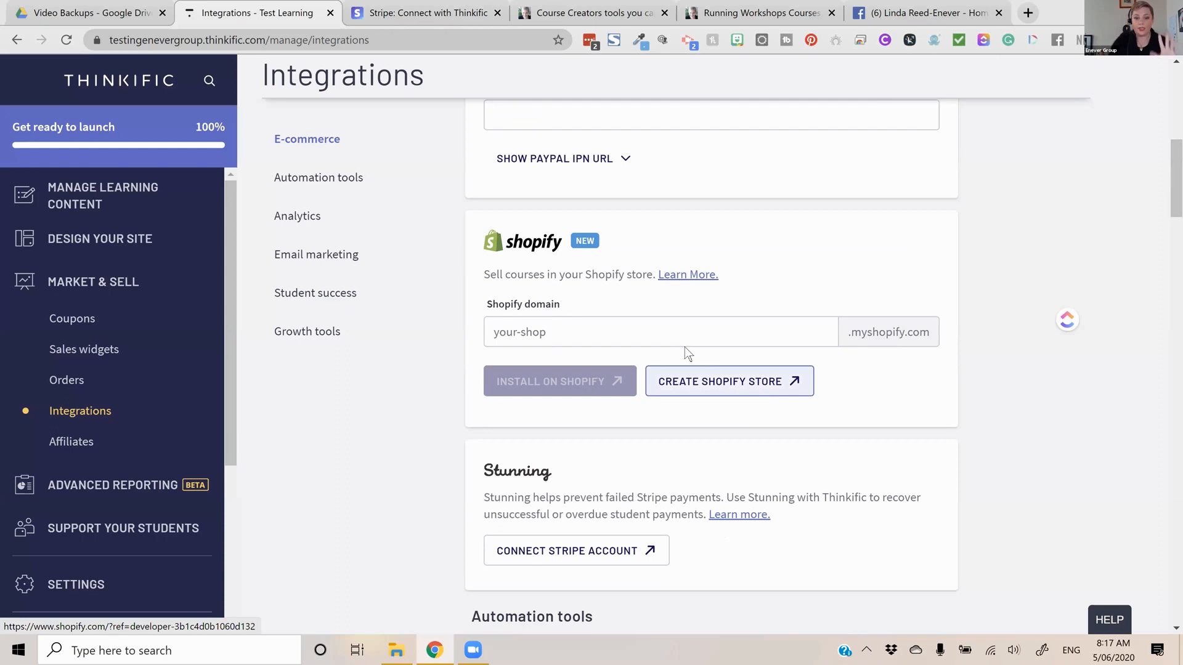
scroll(685, 348, "down", 1)
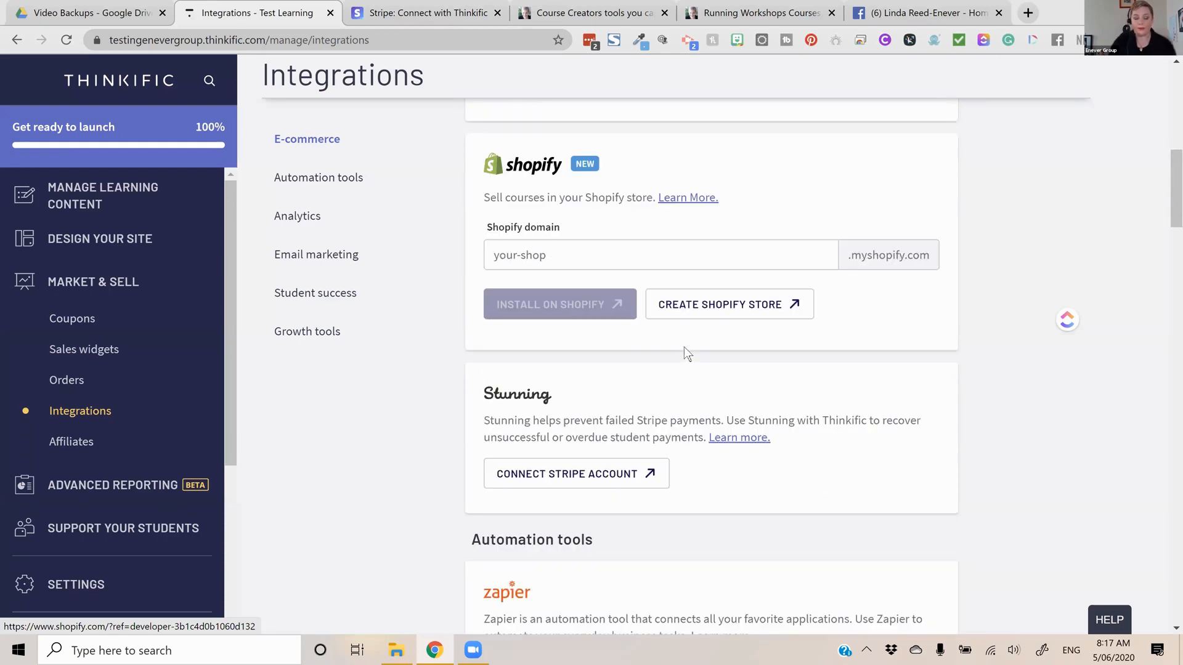
scroll(684, 348, "down", 3)
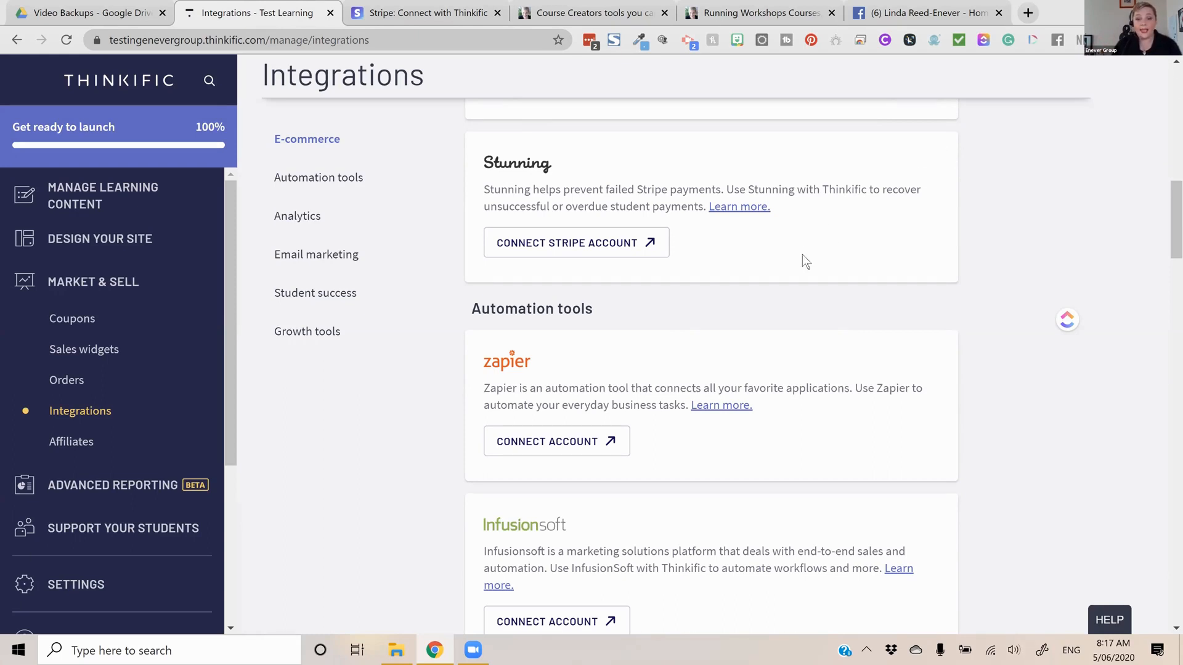
scroll(802, 253, "down", 1)
scroll(819, 304, "down", 2)
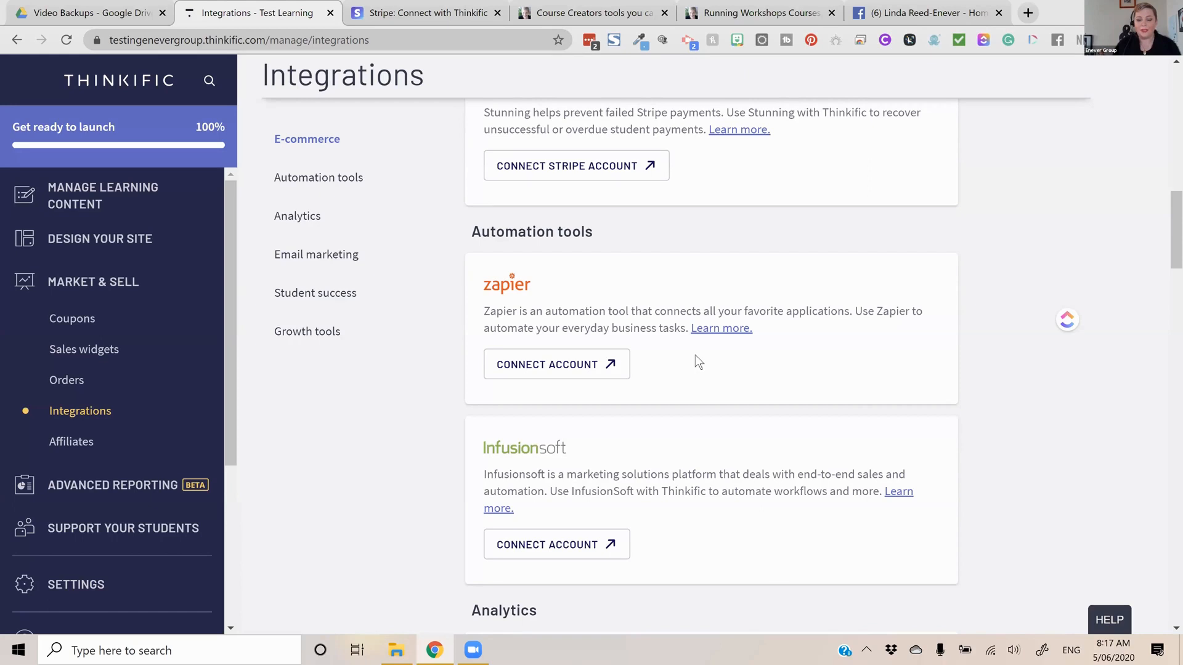
Examine the analytics integrations for Google Analytics, Mixpanel, Facebook Pixel and Segment.io
scroll(696, 361, "down", 5)
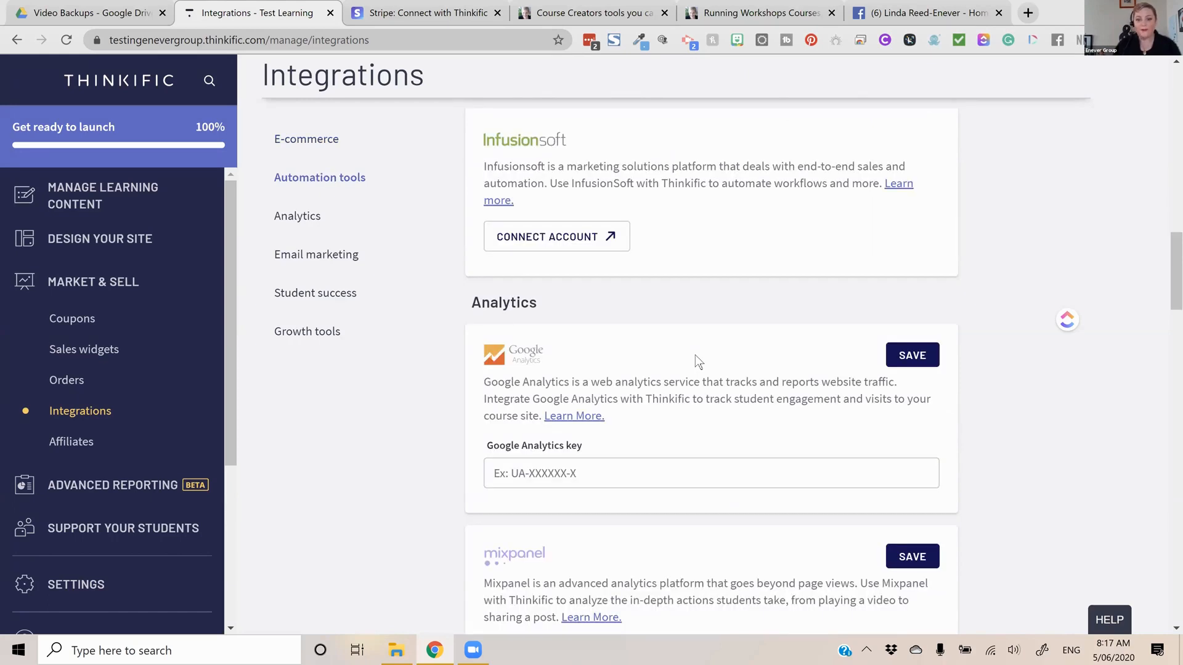
scroll(695, 361, "down", 6)
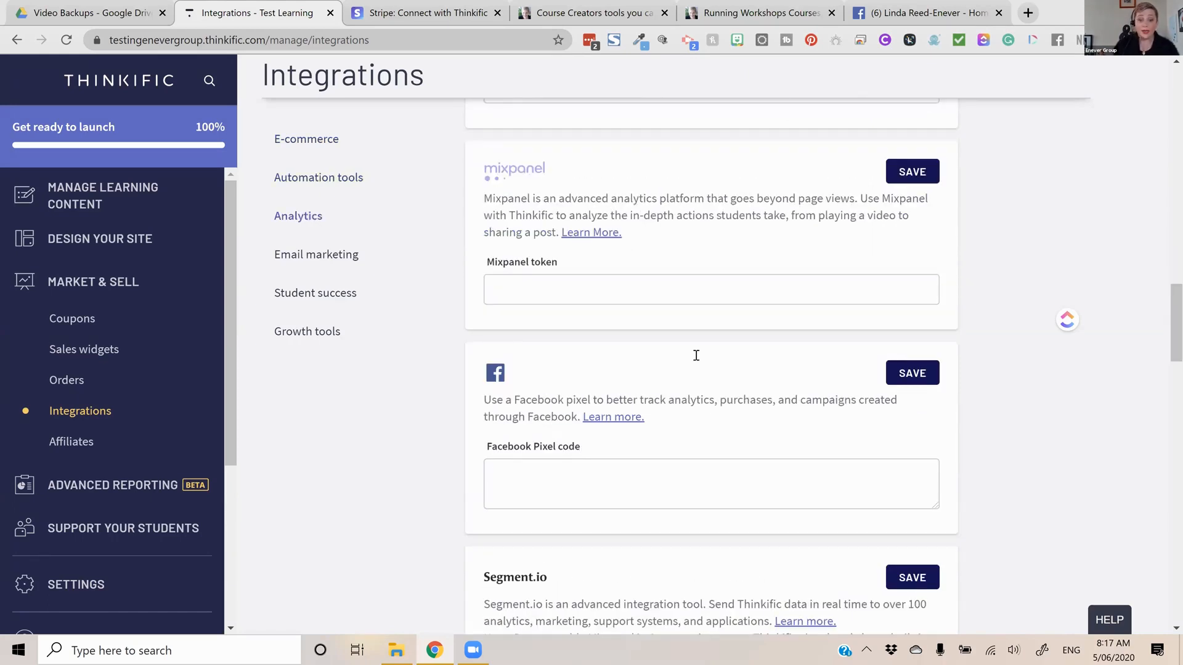
scroll(696, 356, "down", 1)
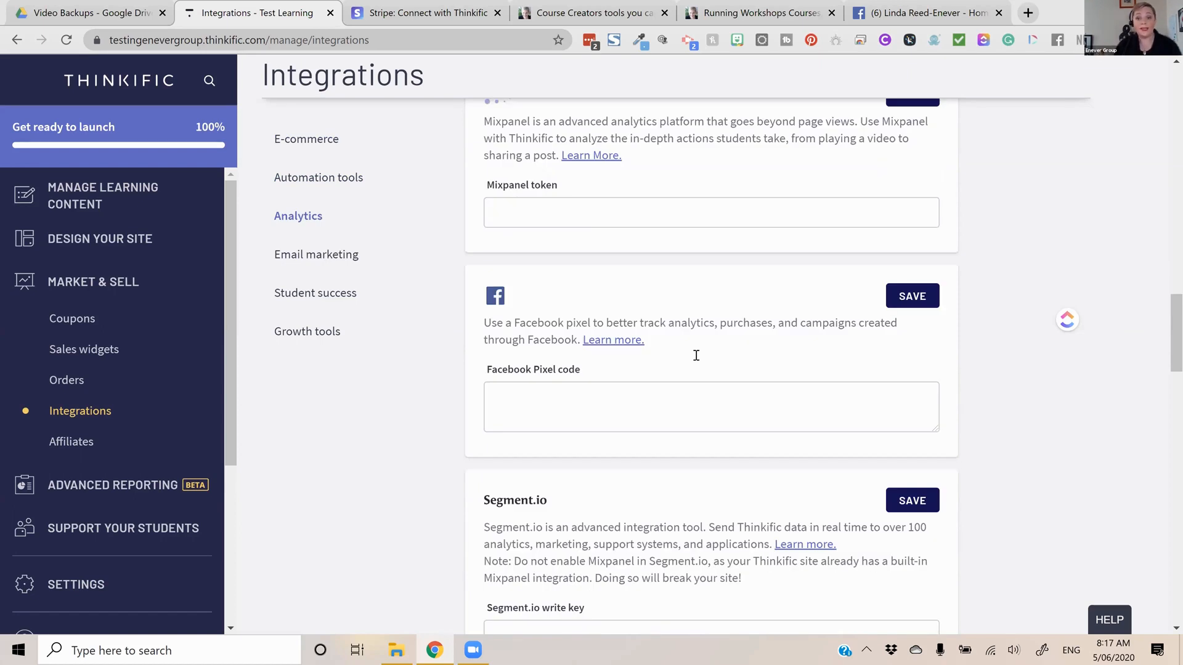
scroll(697, 355, "down", 1)
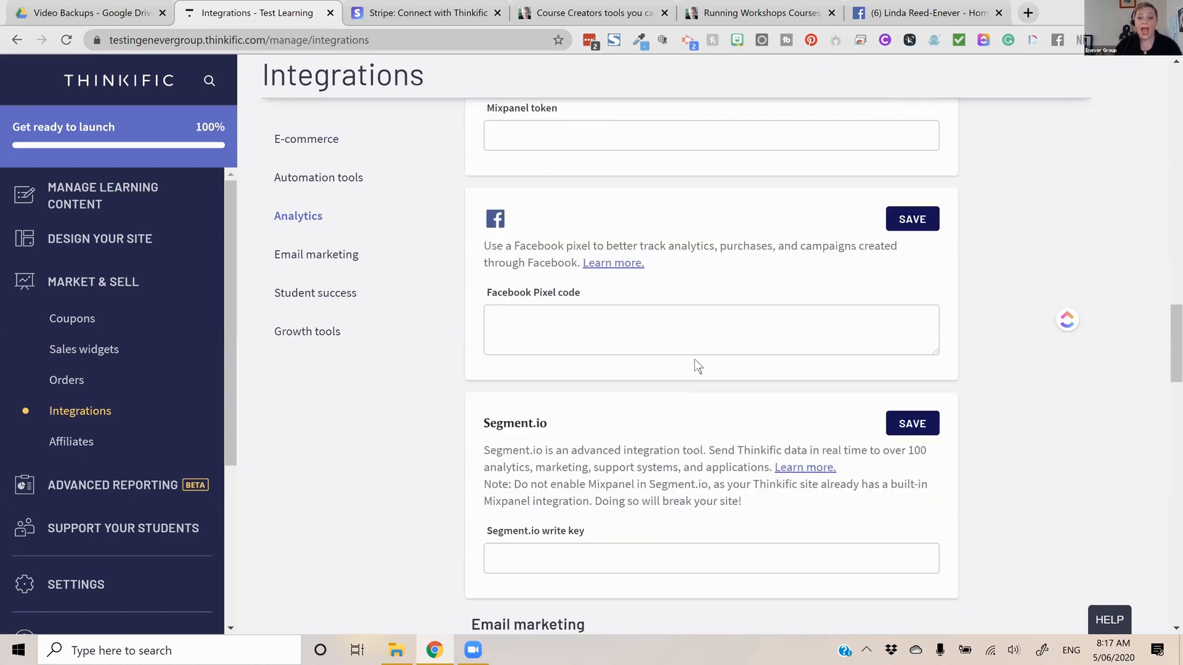
scroll(695, 360, "down", 2)
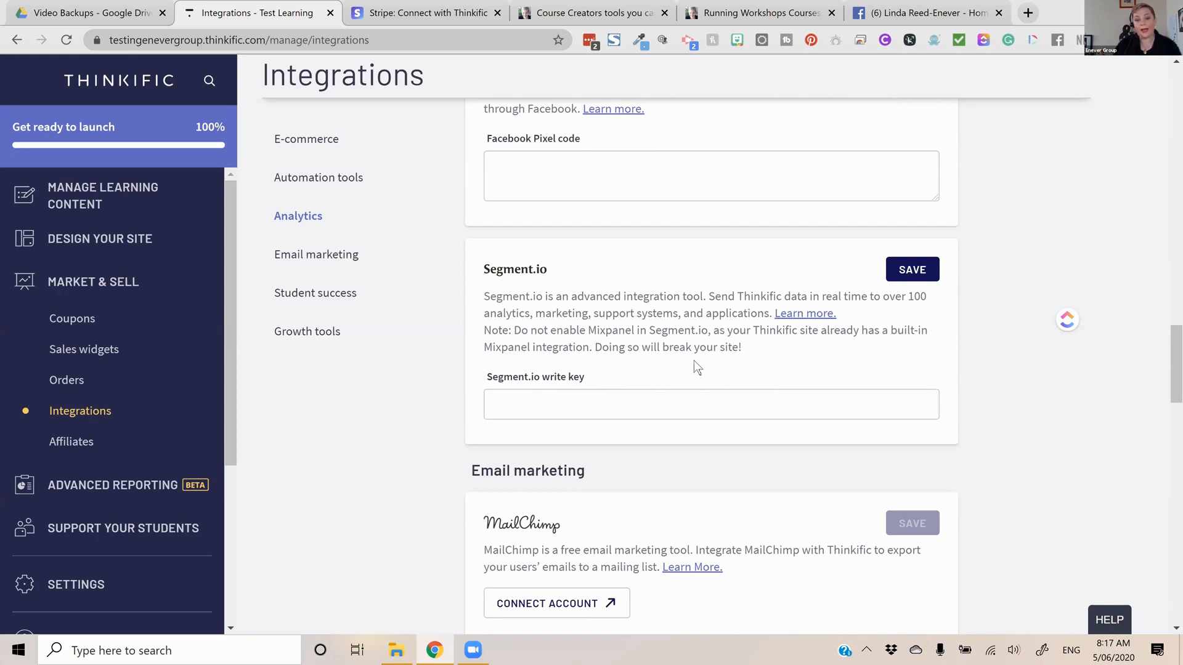
scroll(694, 361, "down", 4)
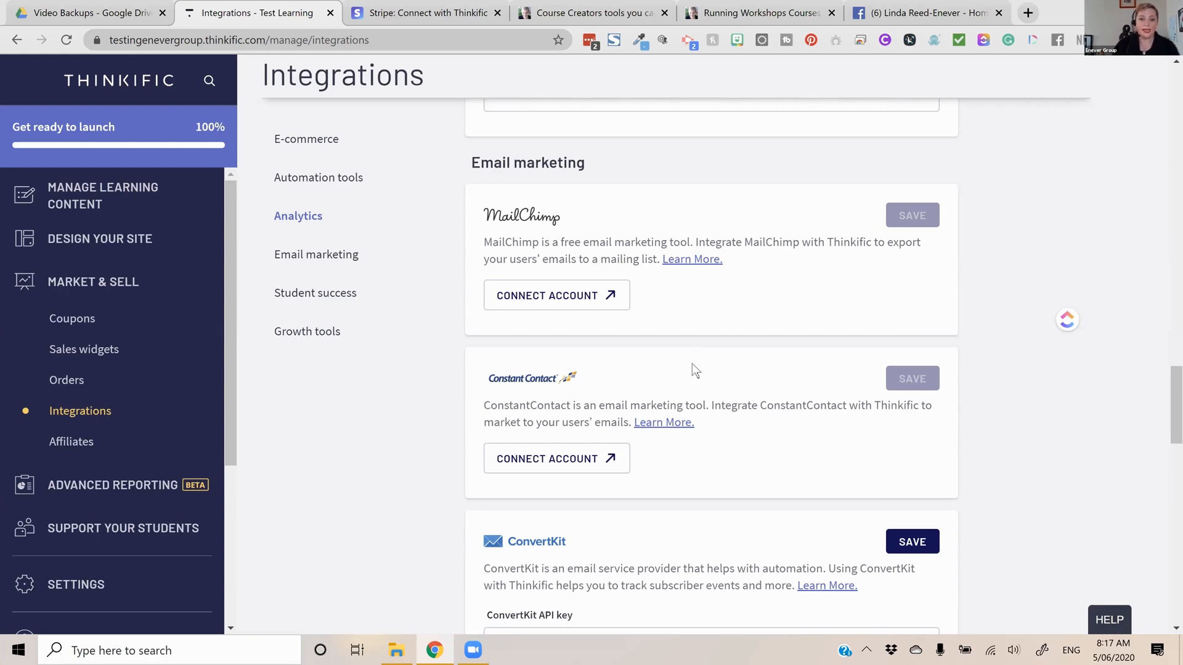
Look through the email marketing, student success and growth tool integrations, from MailChimp to Sumo
scroll(689, 371, "down", 1)
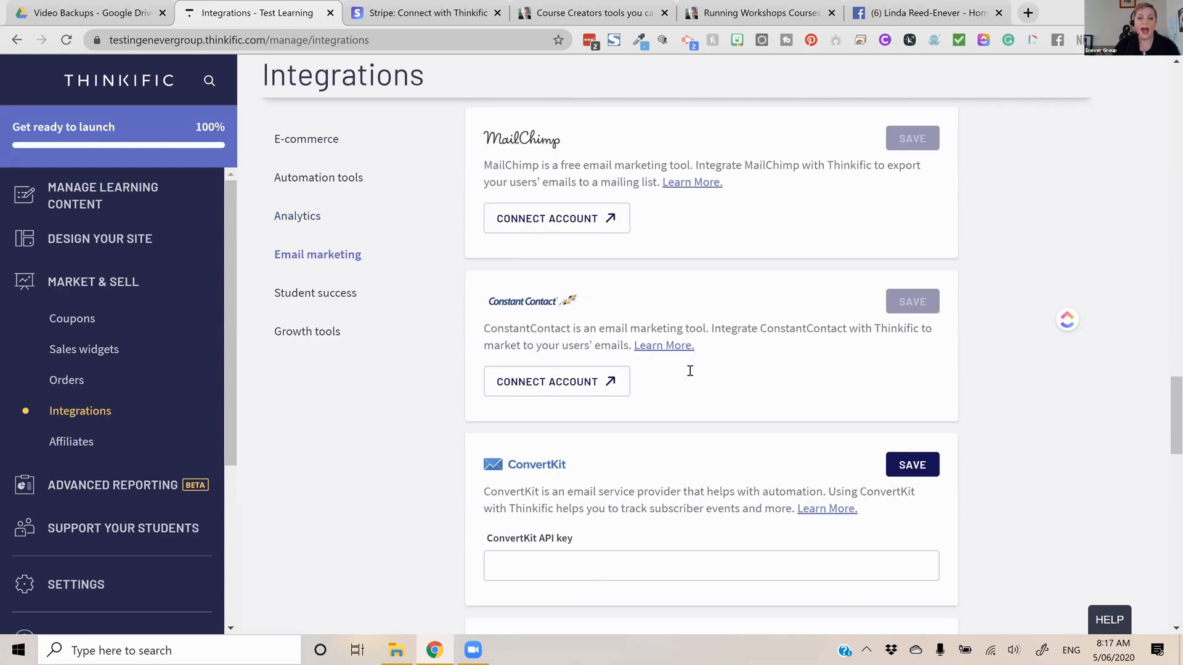
scroll(690, 371, "down", 2)
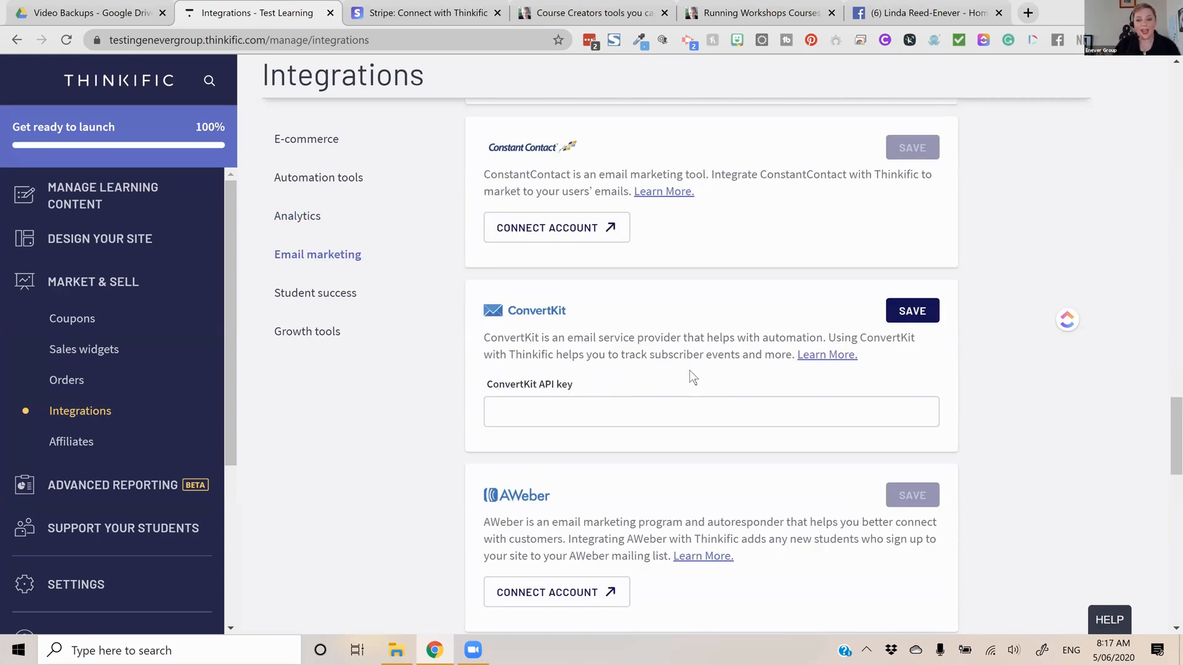
scroll(690, 370, "down", 2)
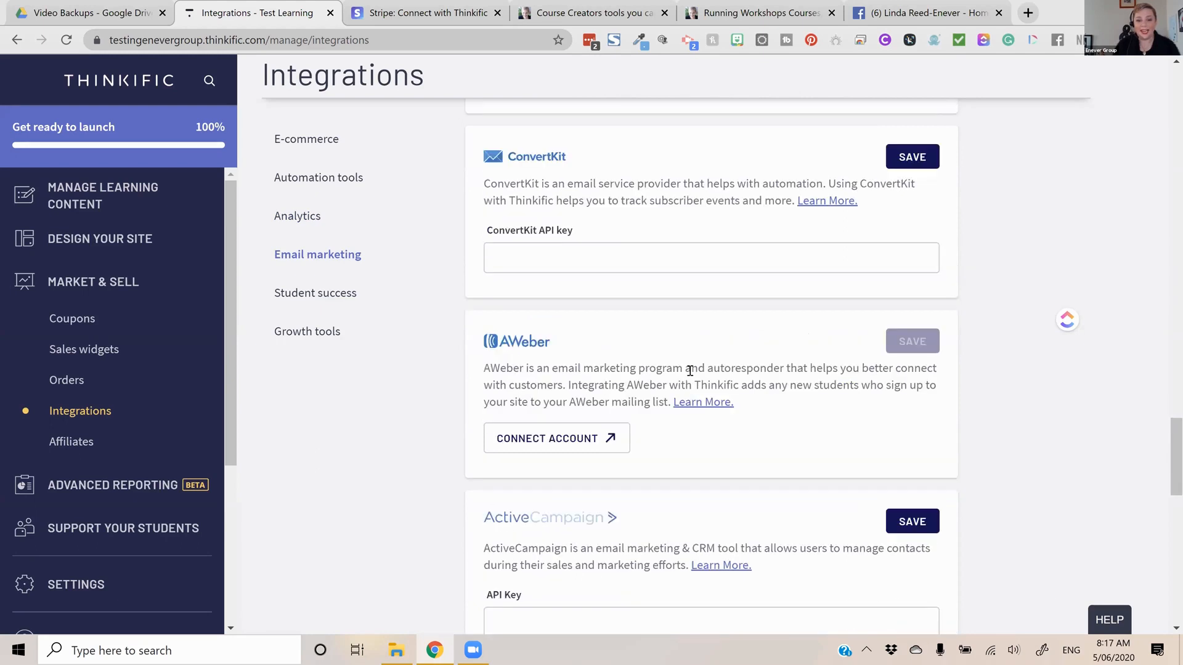
scroll(693, 372, "down", 1)
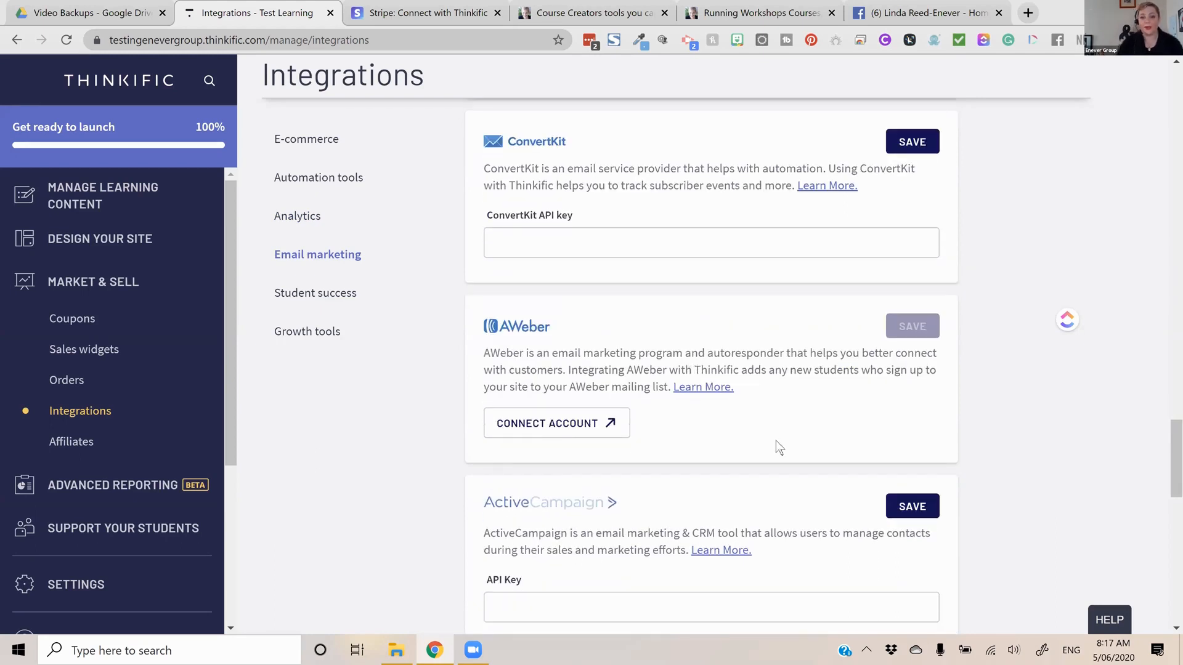
scroll(790, 451, "down", 10)
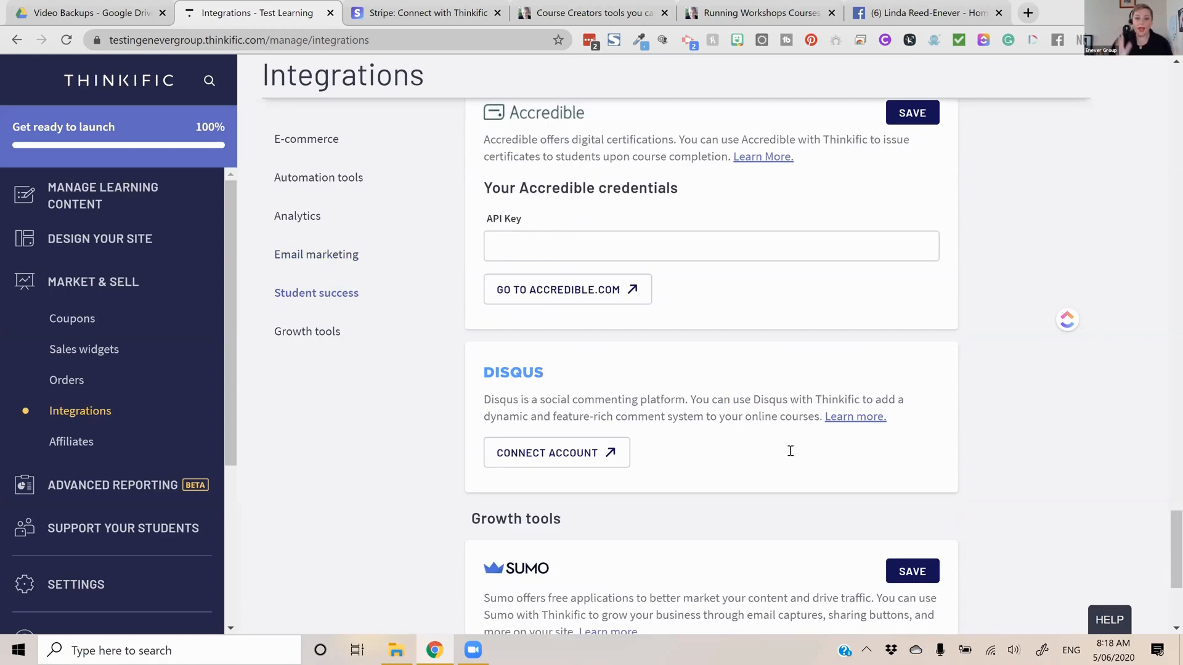
scroll(791, 451, "down", 4)
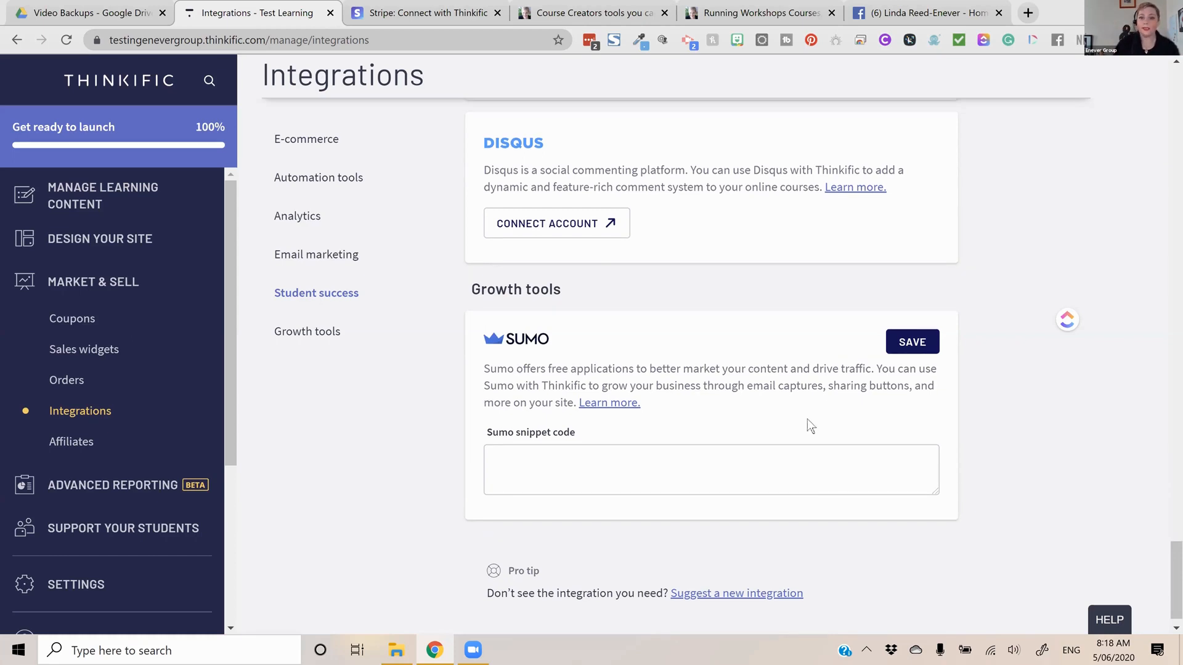
scroll(808, 421, "up", 3)
scroll(806, 419, "up", 18)
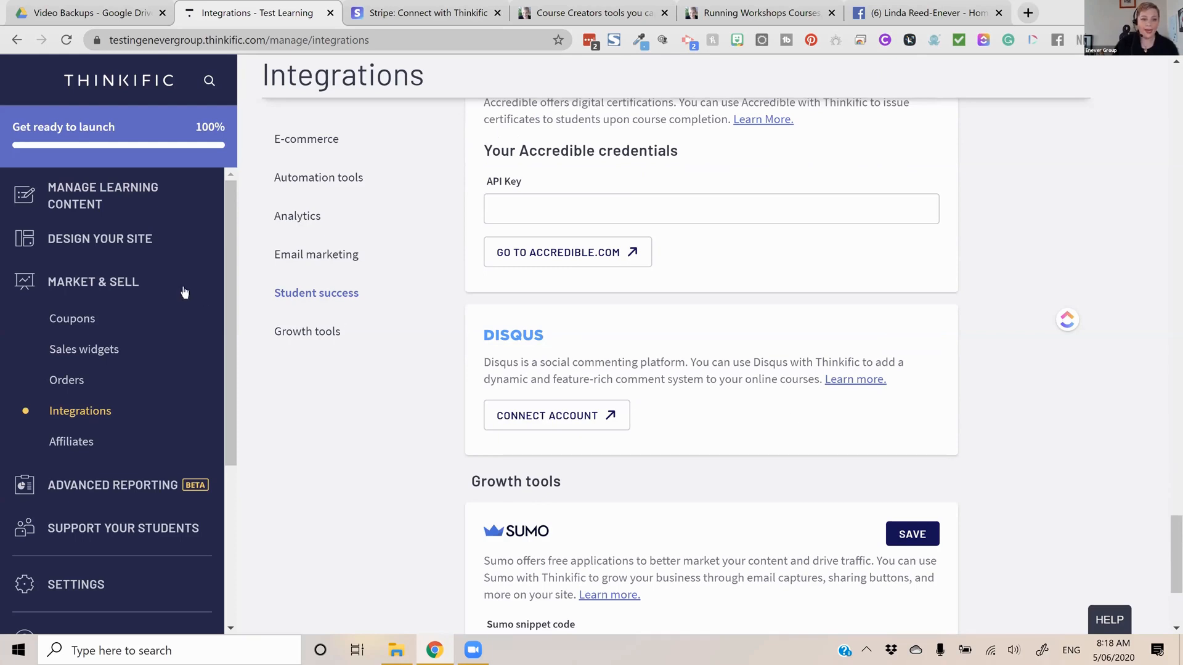
Open the theme library from the site design area and look over the published theme and the installed themes
left_click(105, 253)
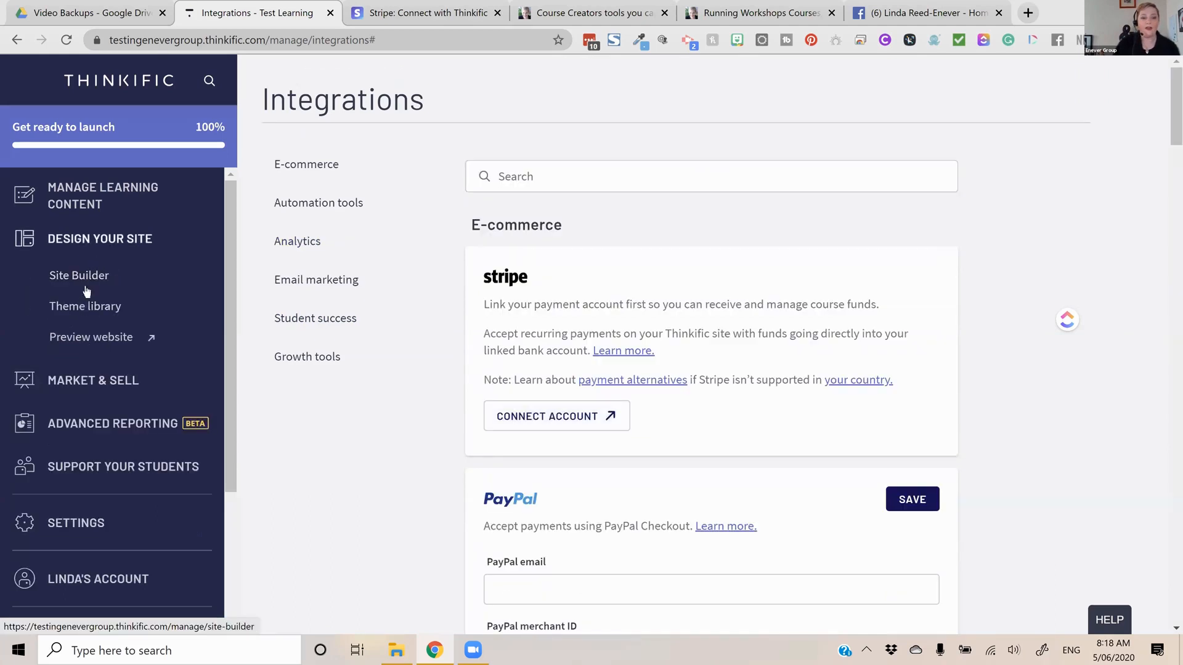
left_click(92, 308)
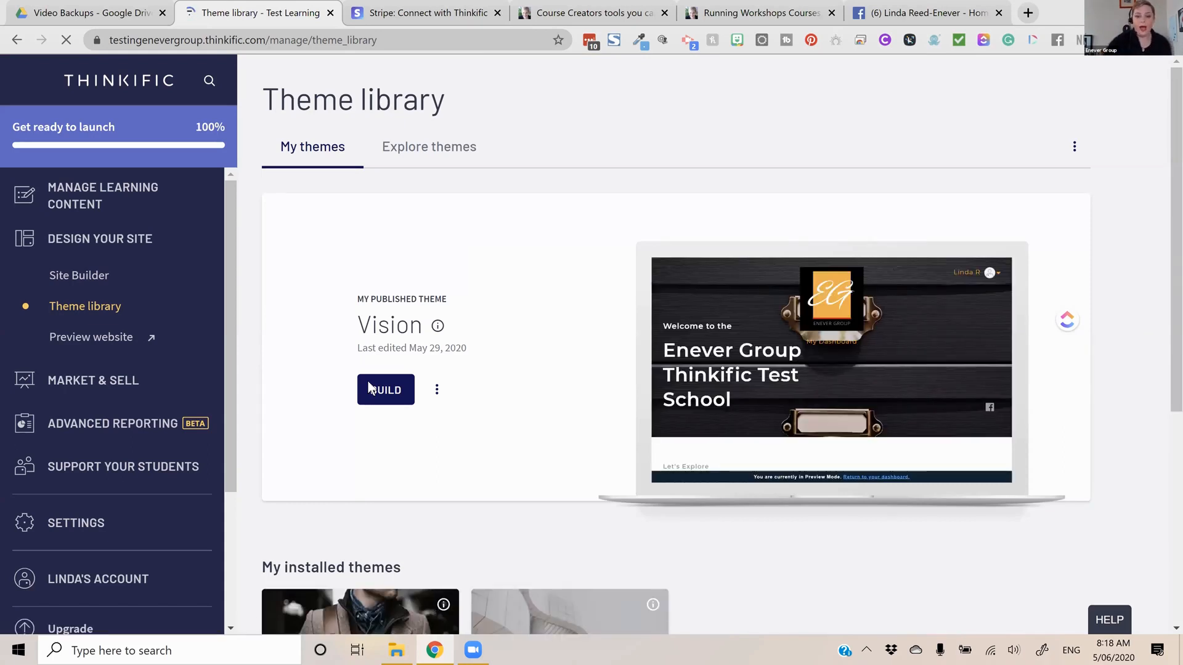
scroll(540, 323, "down", 4)
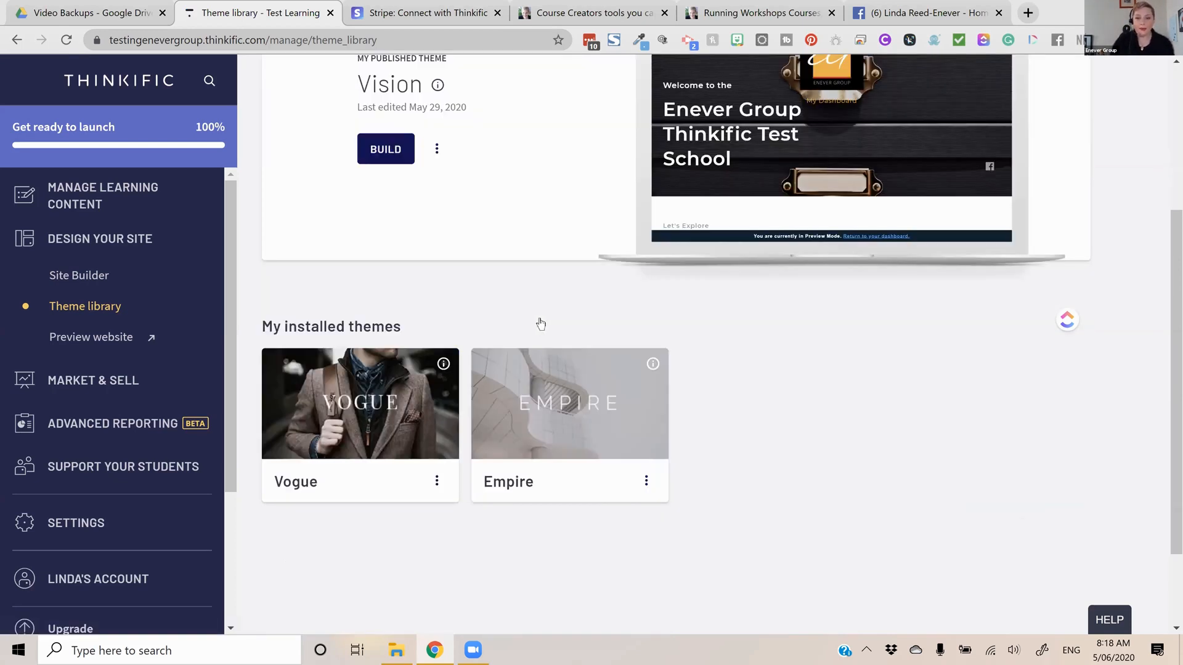
scroll(513, 329, "down", 2)
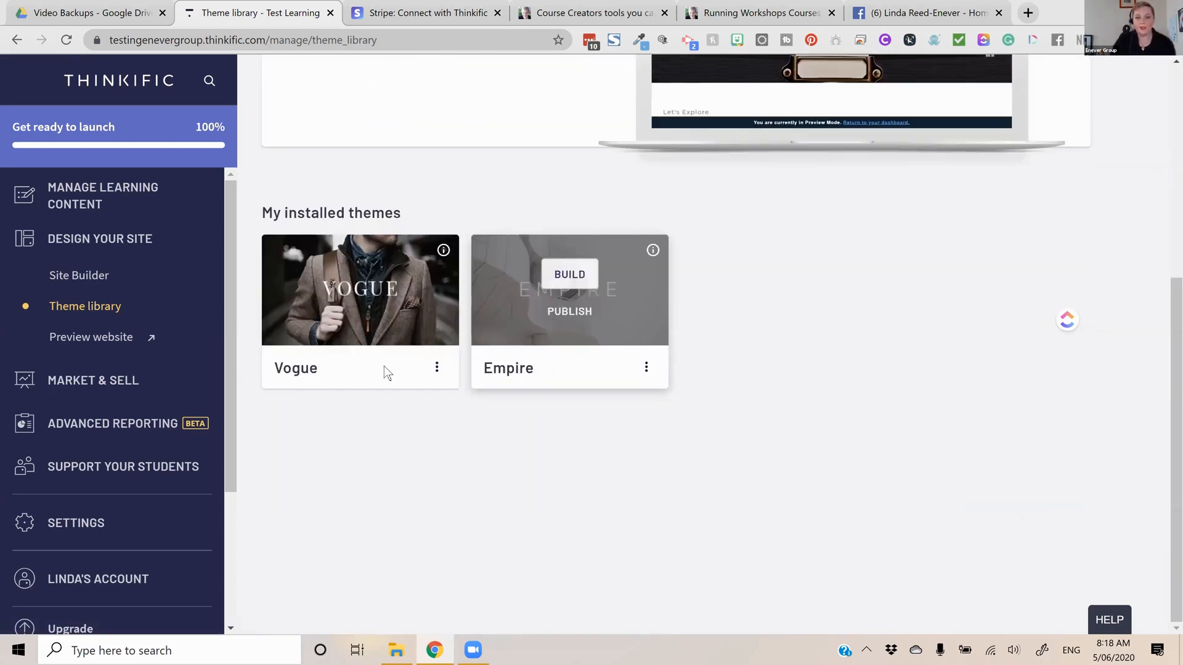
scroll(383, 366, "up", 1)
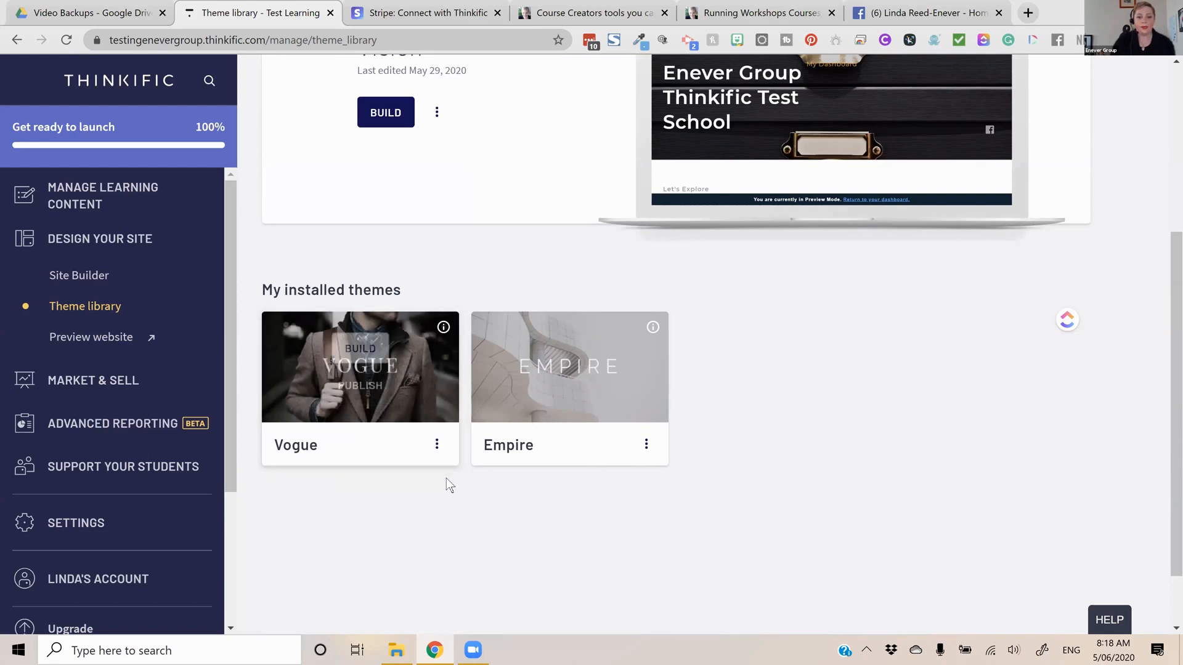
scroll(446, 479, "up", 3)
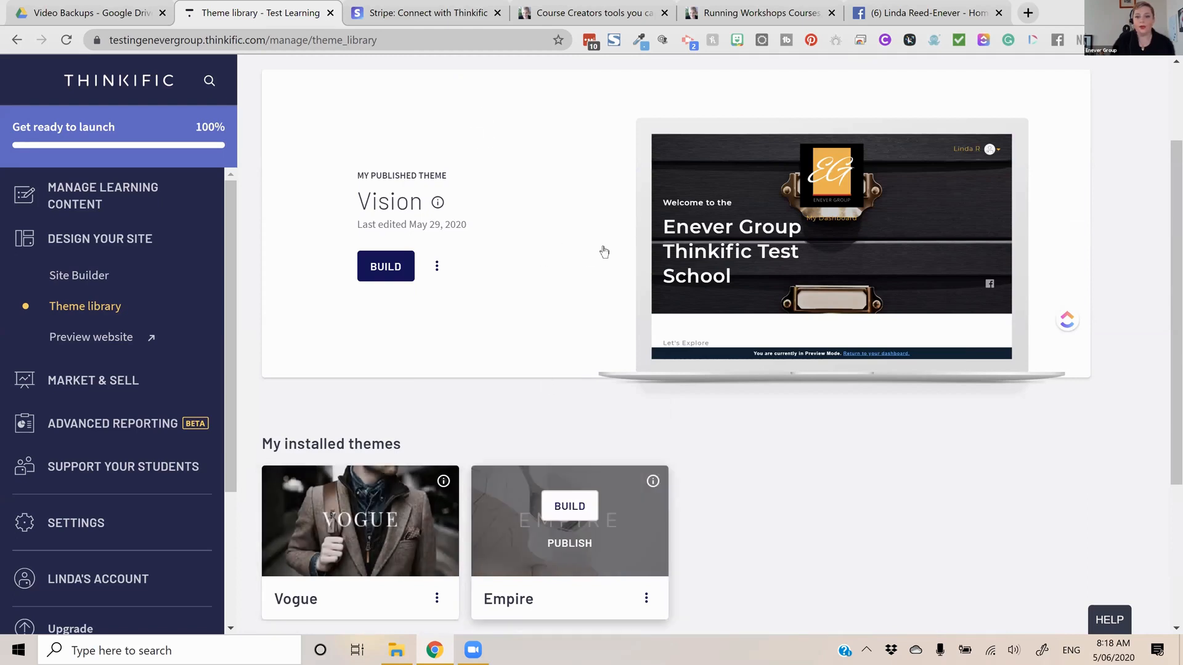
Explore the available themes and examine the Empire theme's styles and sample page screenshots, closing its details when done
scroll(750, 254, "up", 2)
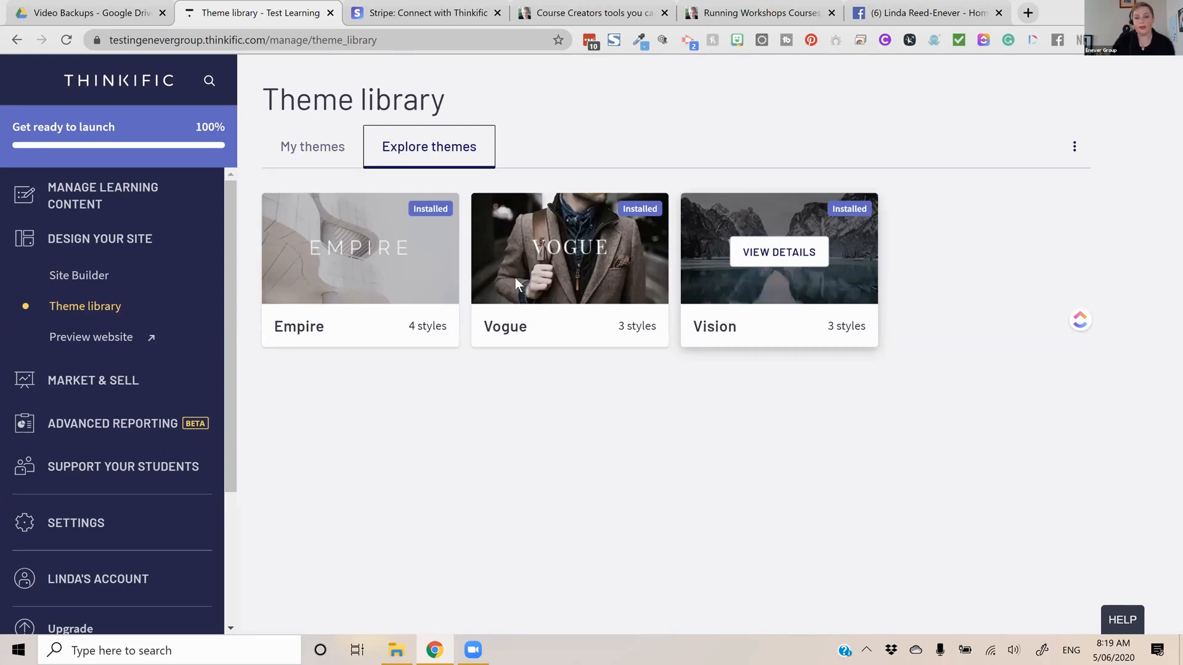
left_click(361, 253)
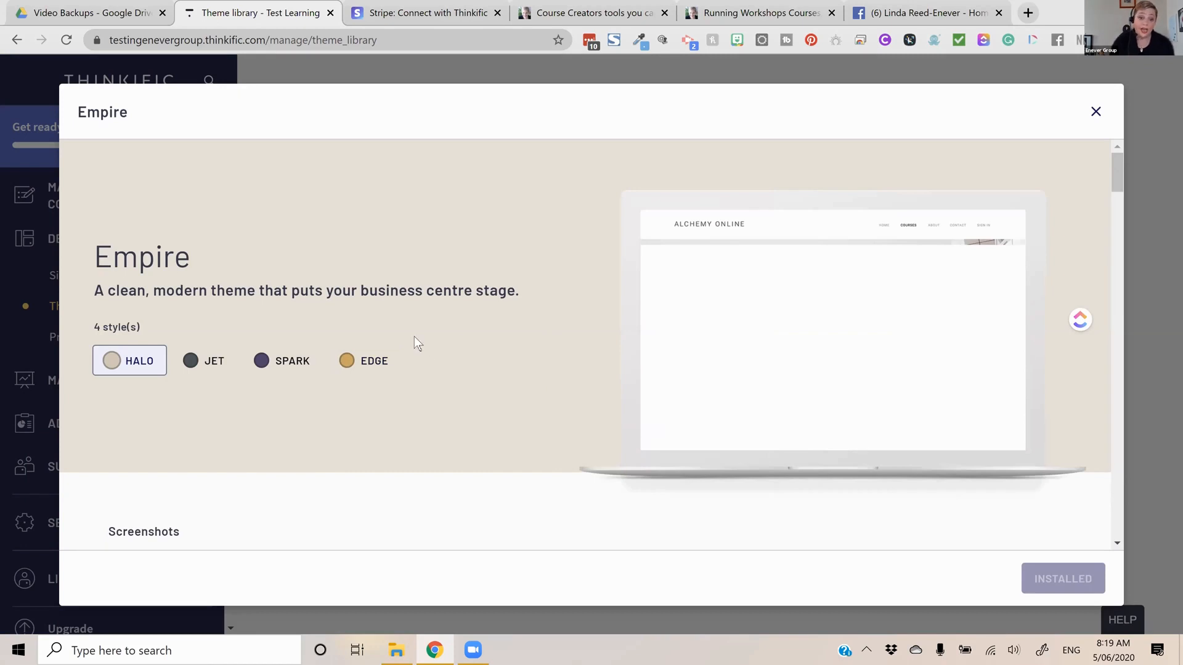
scroll(414, 337, "down", 5)
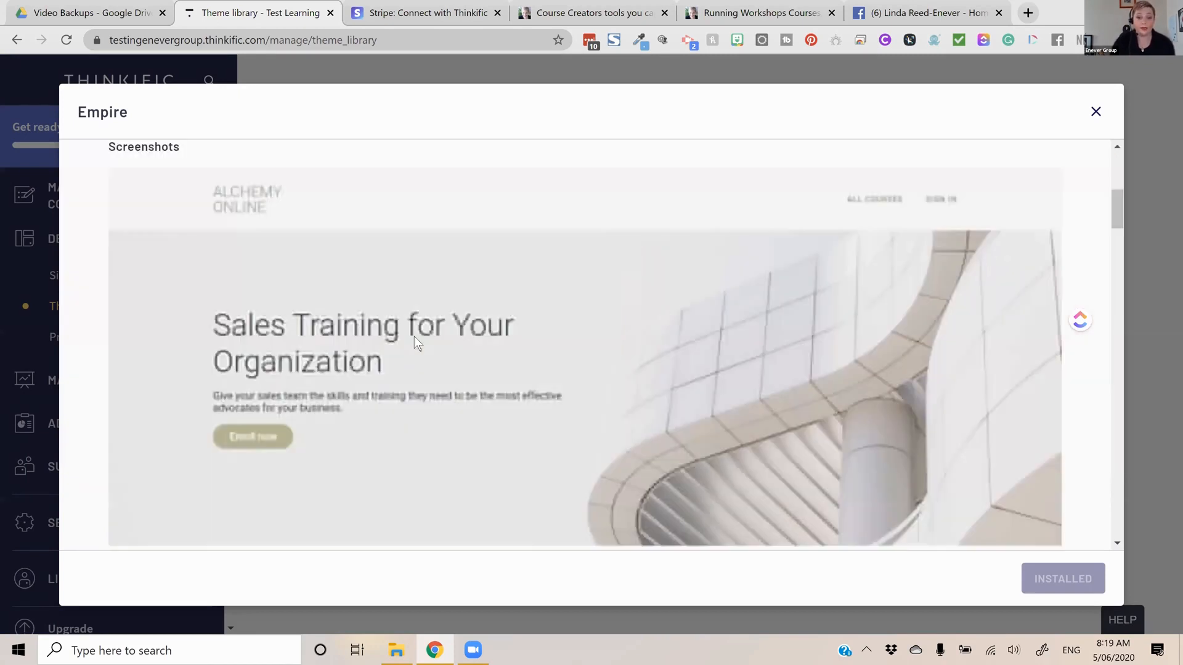
scroll(416, 335, "down", 5)
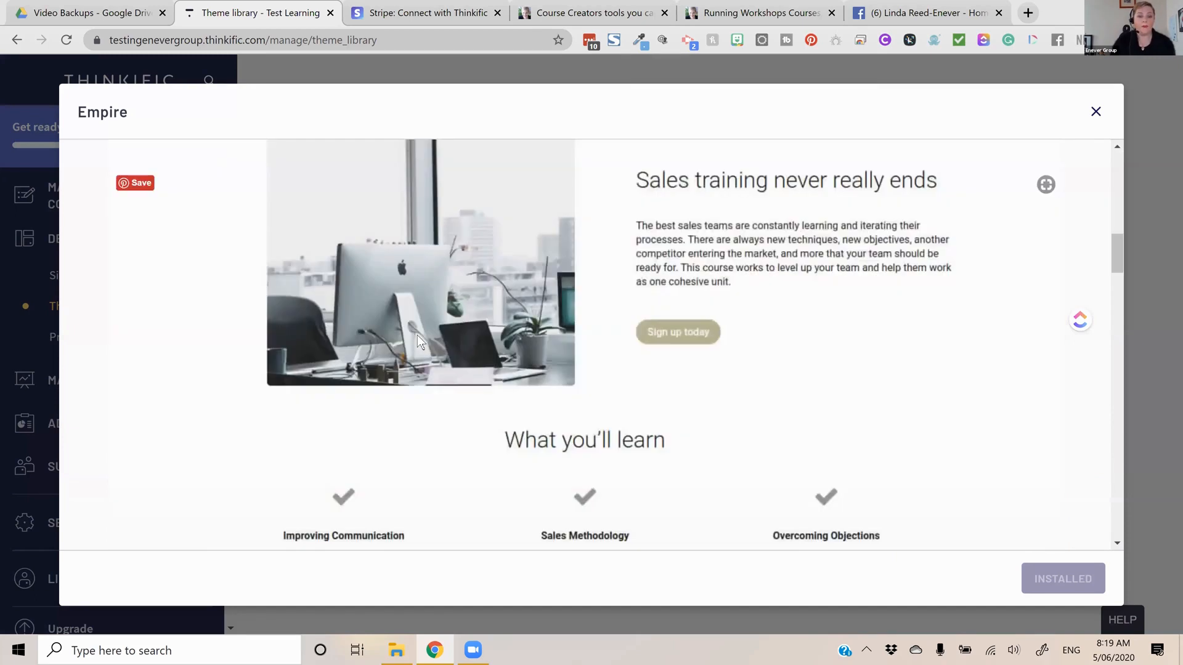
scroll(419, 334, "down", 5)
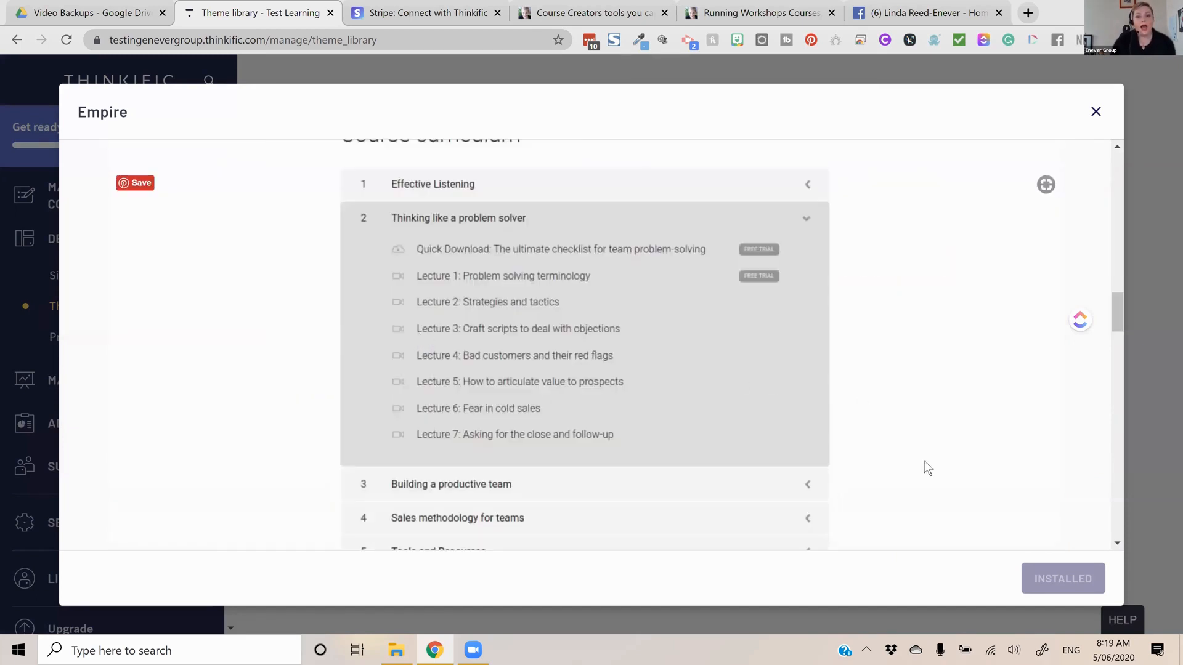
scroll(866, 385, "up", 15)
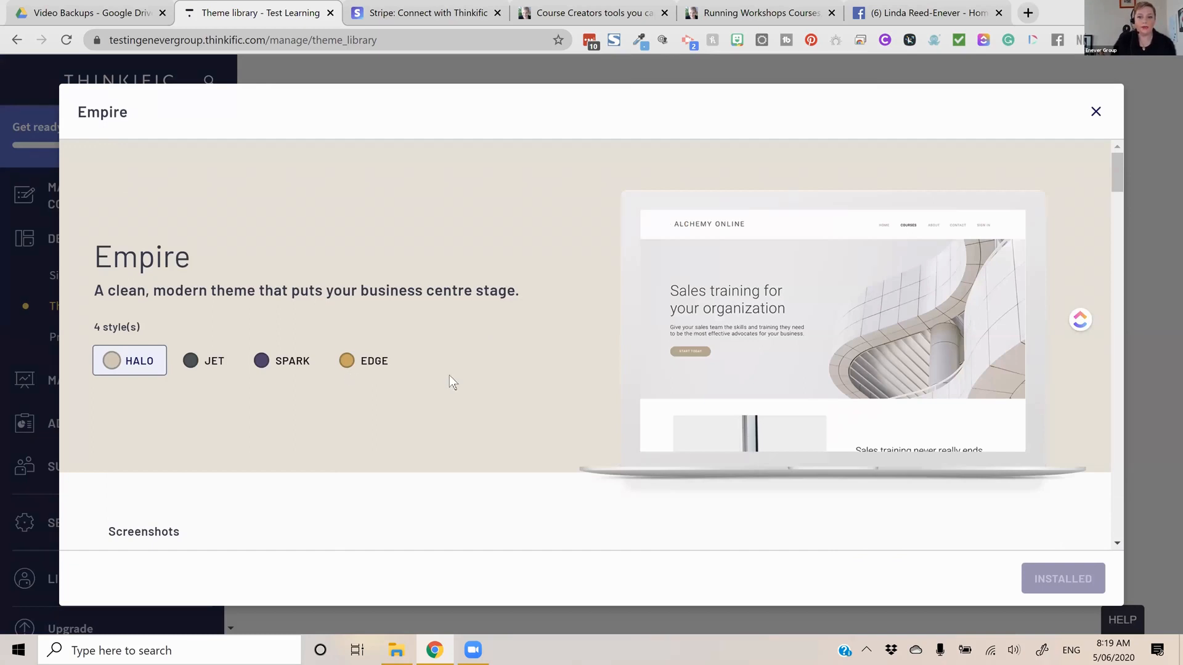
scroll(456, 373, "down", 10)
scroll(456, 371, "down", 2)
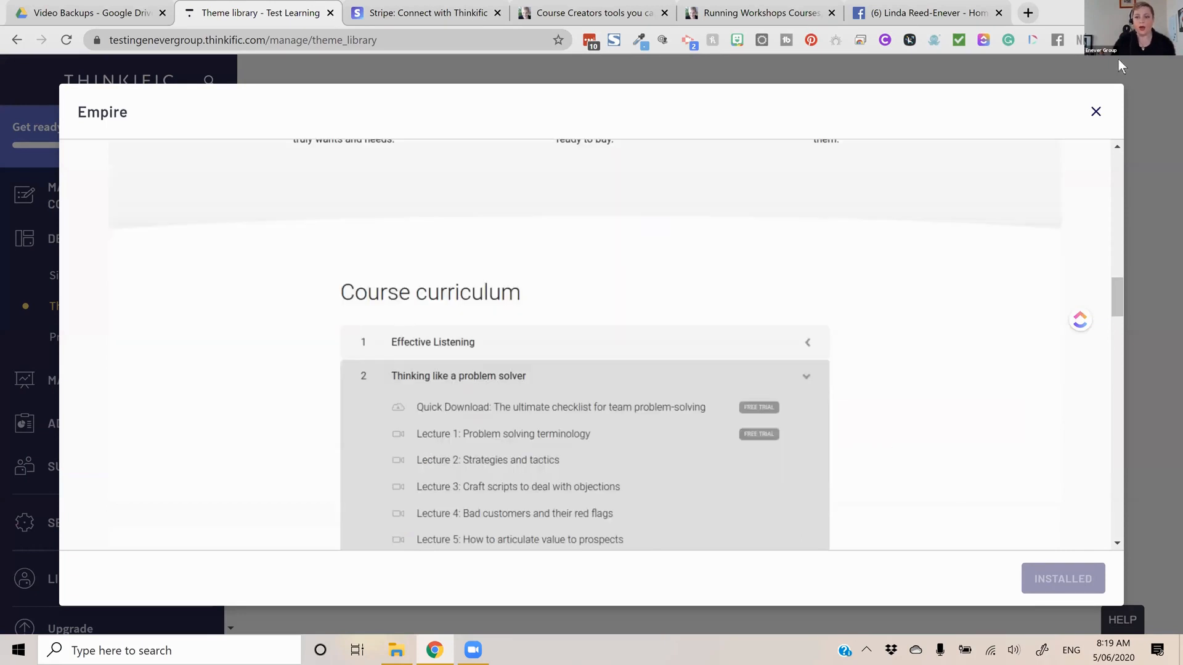
scroll(578, 433, "down", 5)
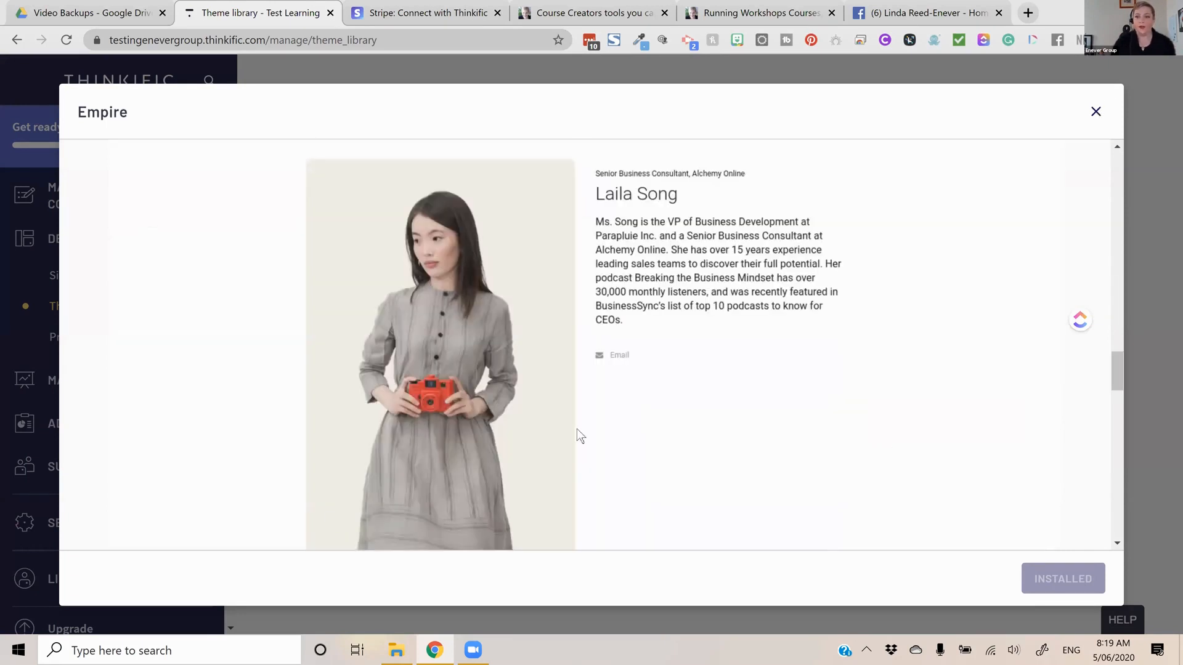
key("Escape")
Examine the Vogue theme's Parker and Classic styles and its sample page screenshots, closing its details when done
left_click(568, 250)
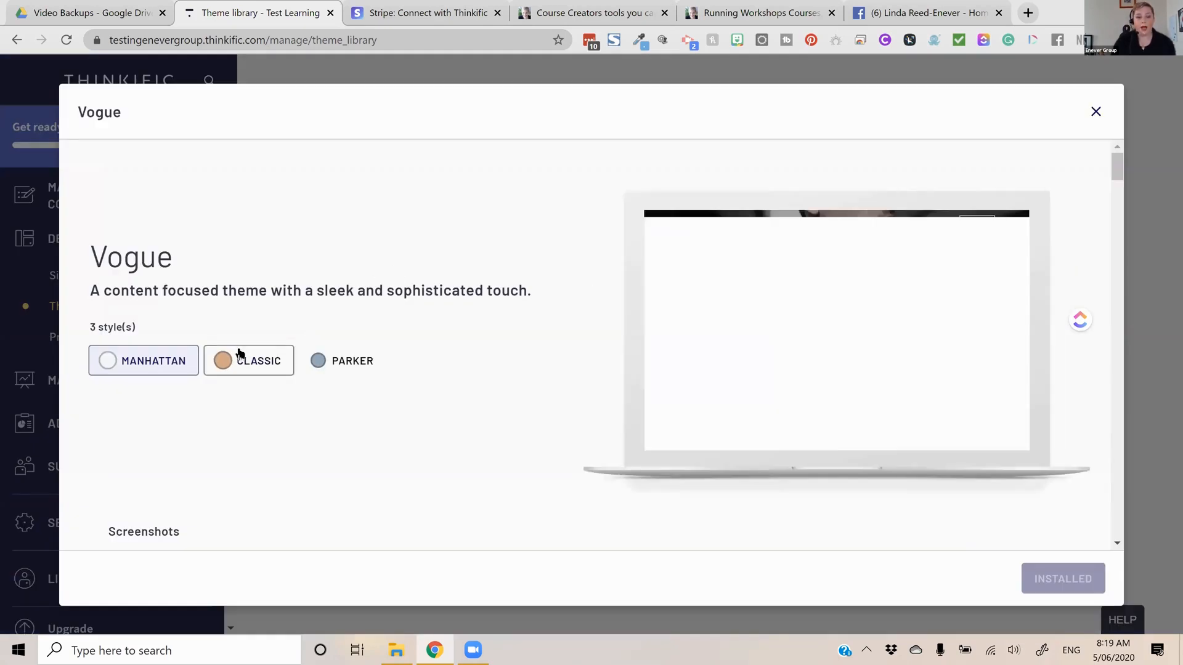
left_click(349, 364)
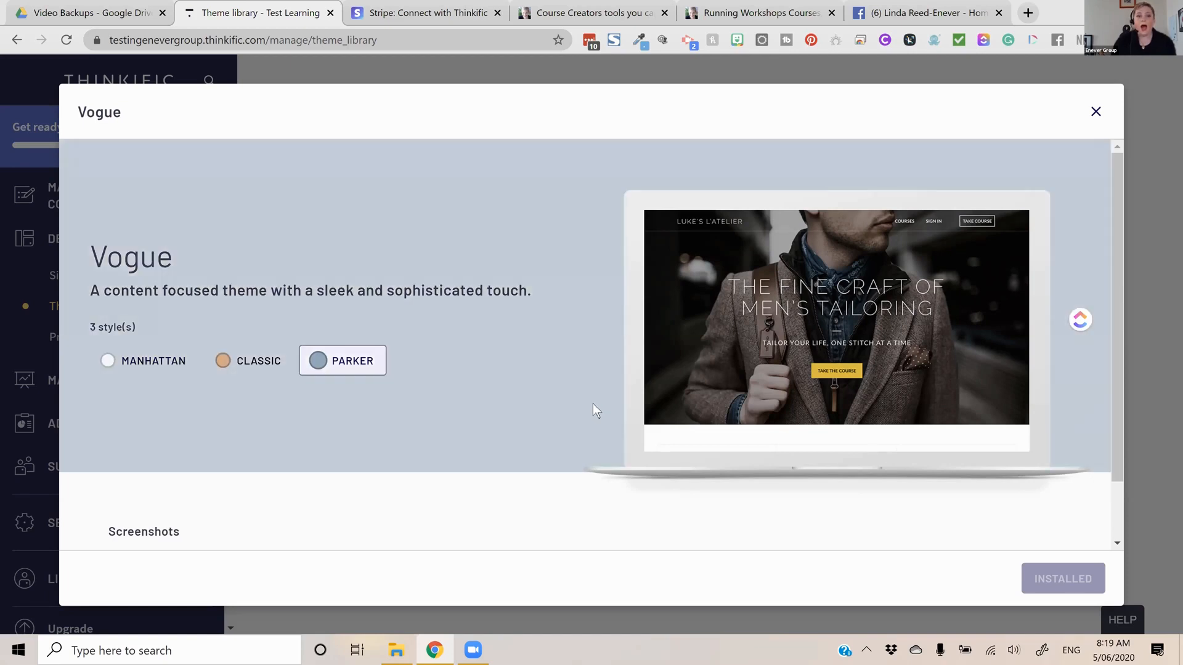
scroll(593, 404, "down", 5)
scroll(1106, 119, "down", 2)
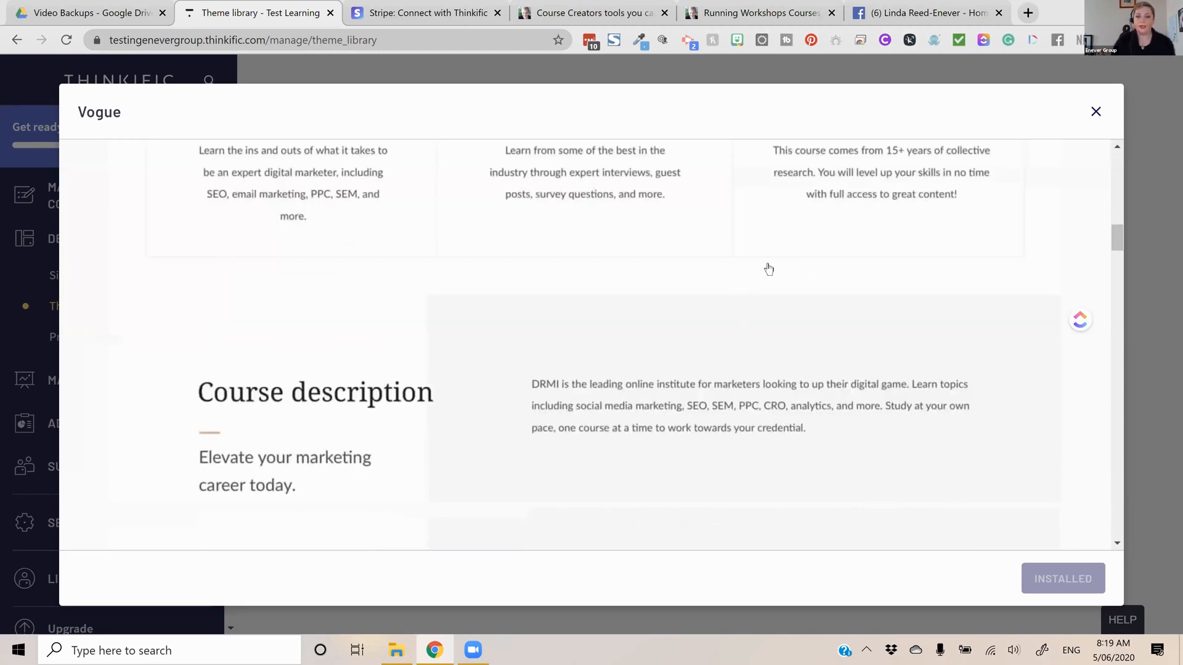
scroll(862, 292, "up", 7)
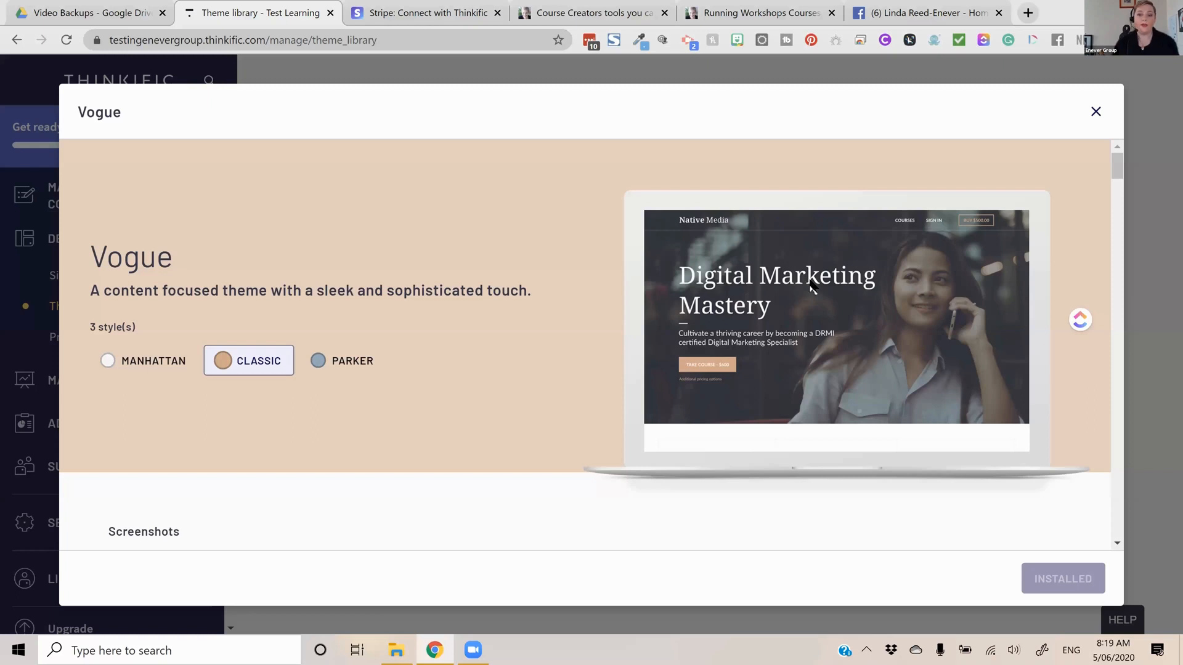
key("Escape")
Examine the Vision theme's Focus style and sample page screenshots, and close its details
left_click(846, 273)
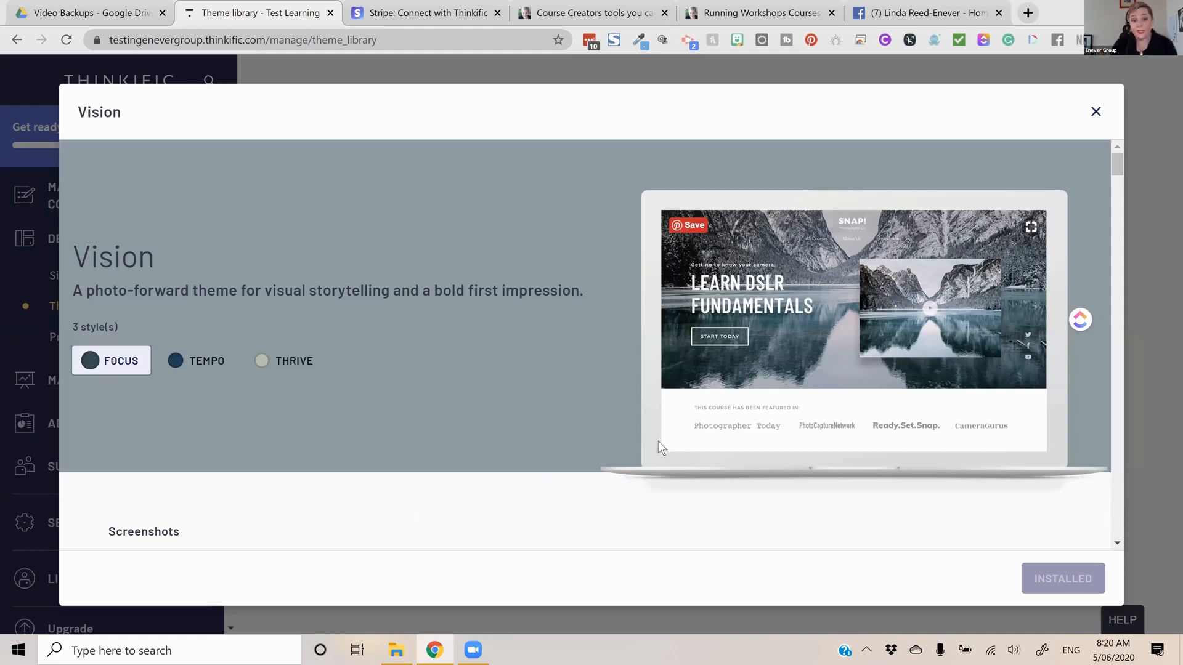
scroll(658, 441, "down", 5)
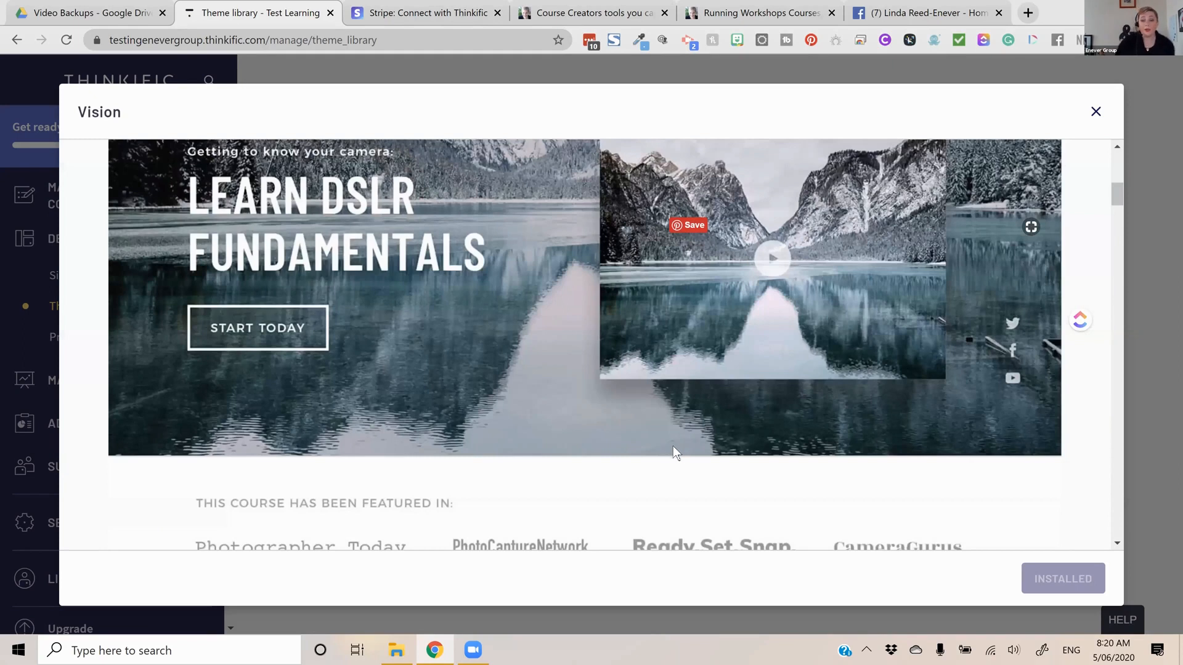
scroll(839, 475, "down", 5)
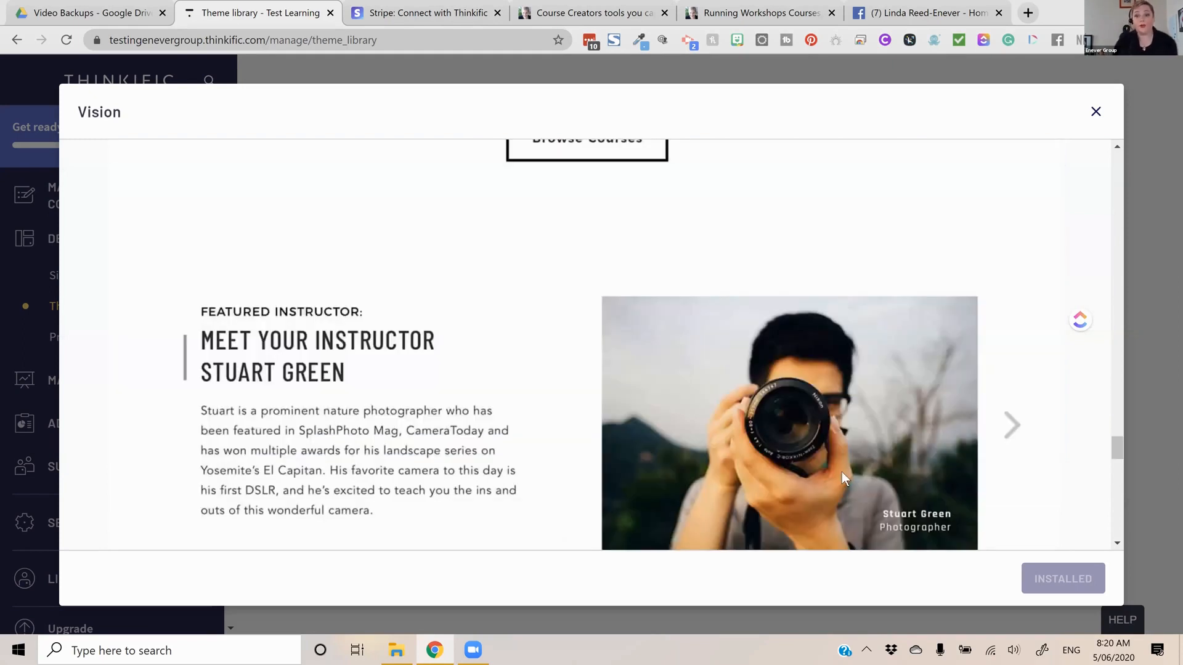
scroll(844, 472, "down", 1)
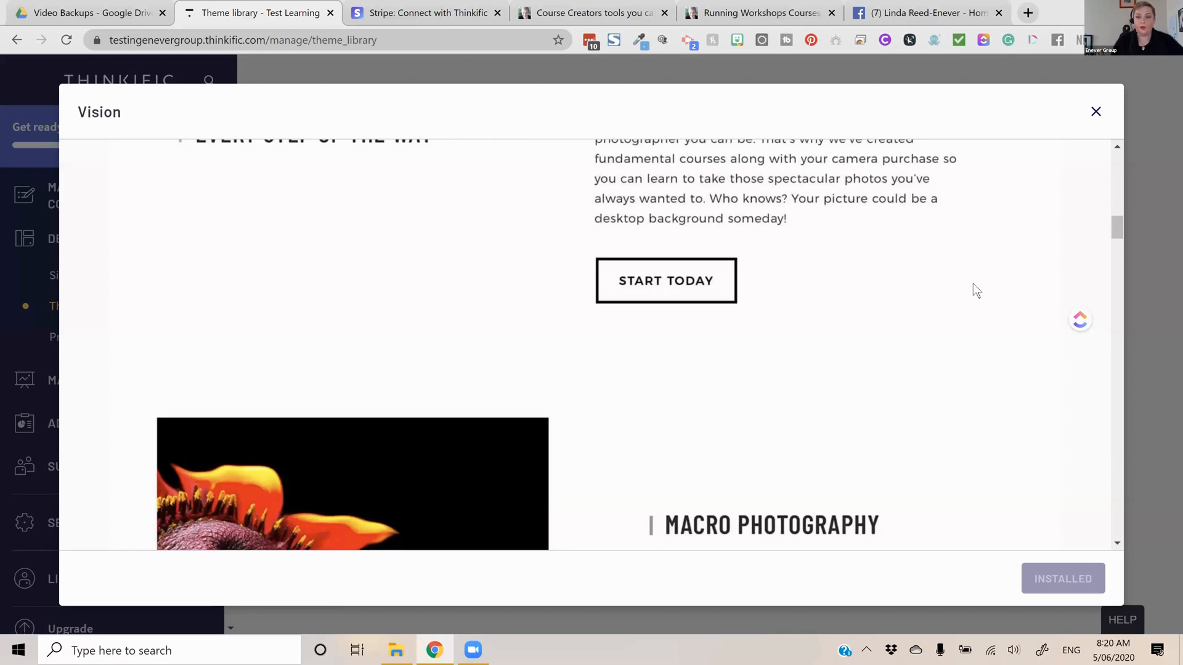
scroll(976, 290, "up", 4)
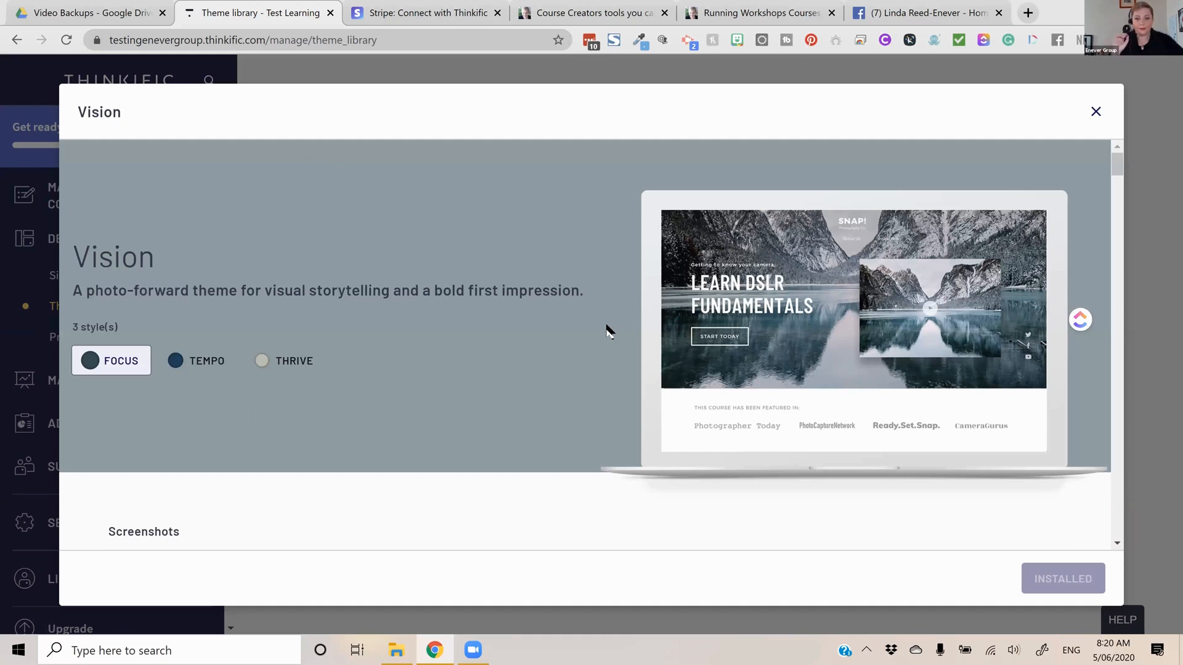
key("Escape")
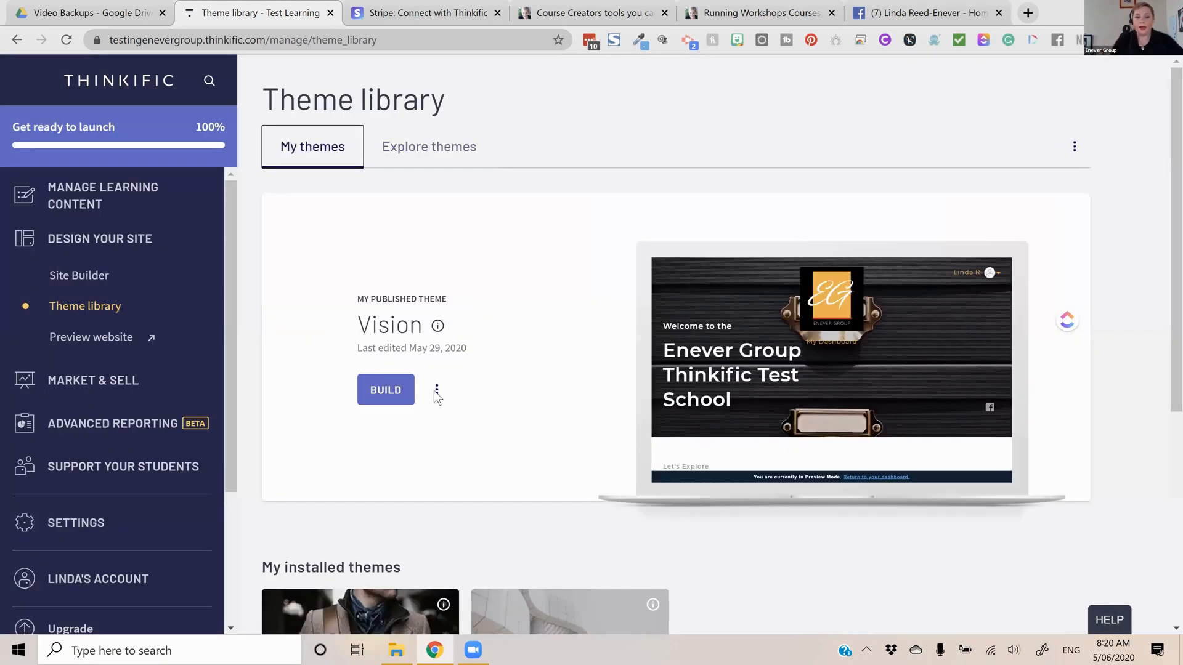
Review the duplicate, restore and edit code options for the published Vision theme
left_click(436, 394)
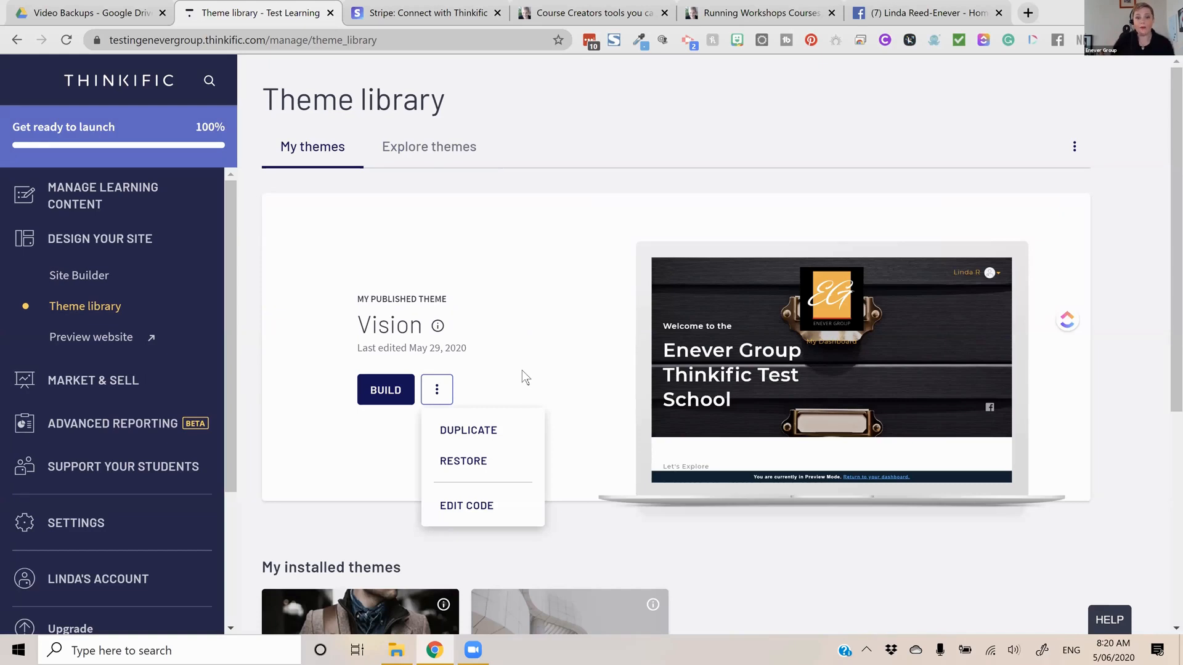
left_click(522, 371)
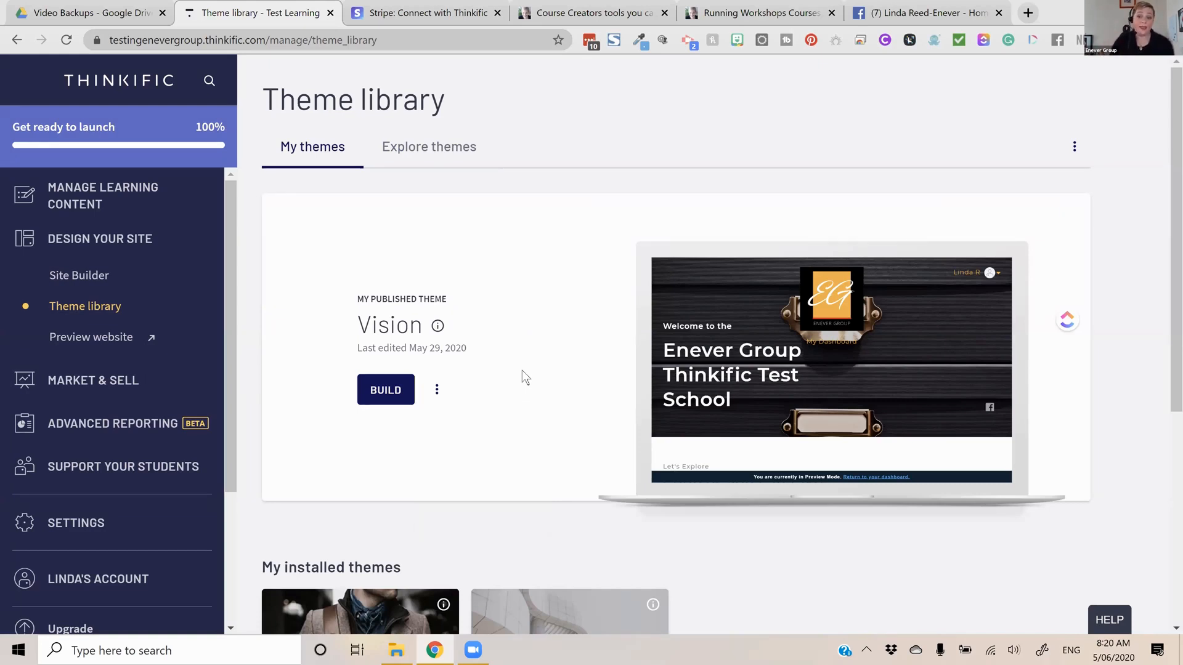
left_click(449, 411)
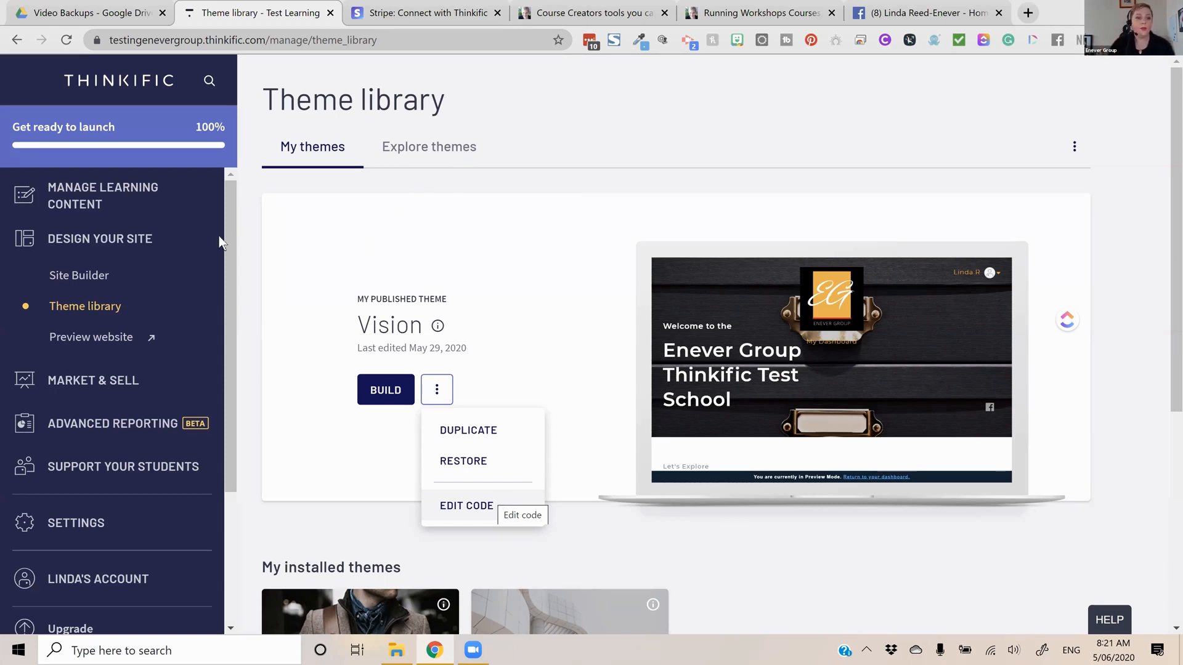
Open the Site Builder and examine the Focus, Tempo and Thrive styles in the theme settings
left_click(96, 277)
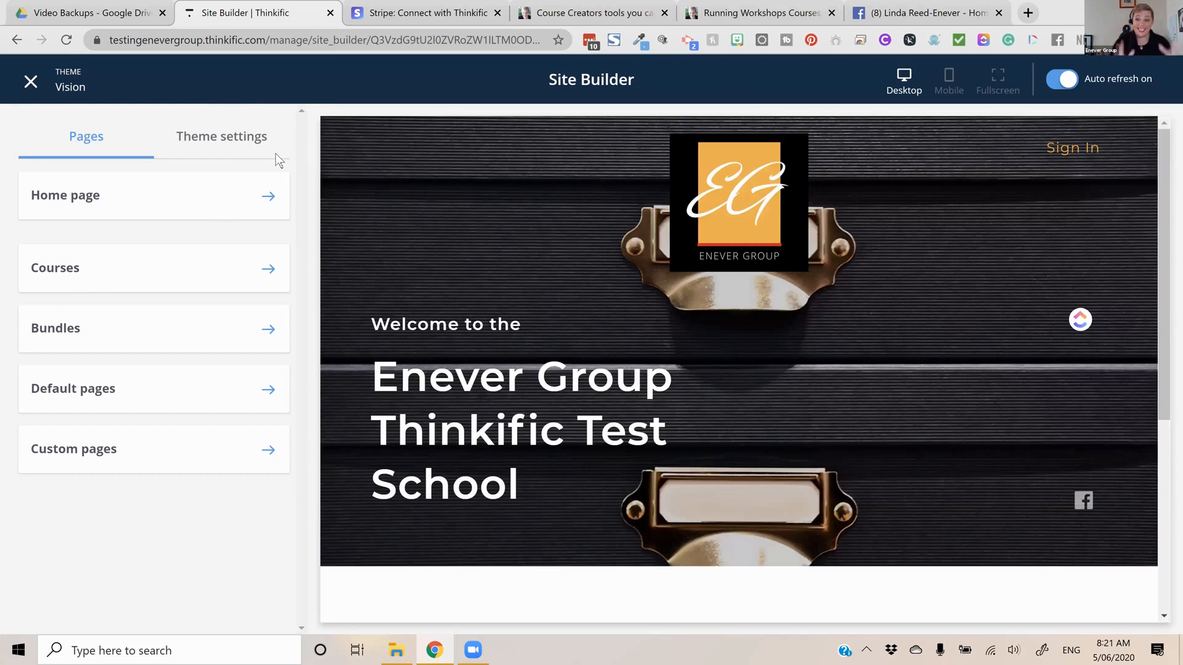
left_click(276, 153)
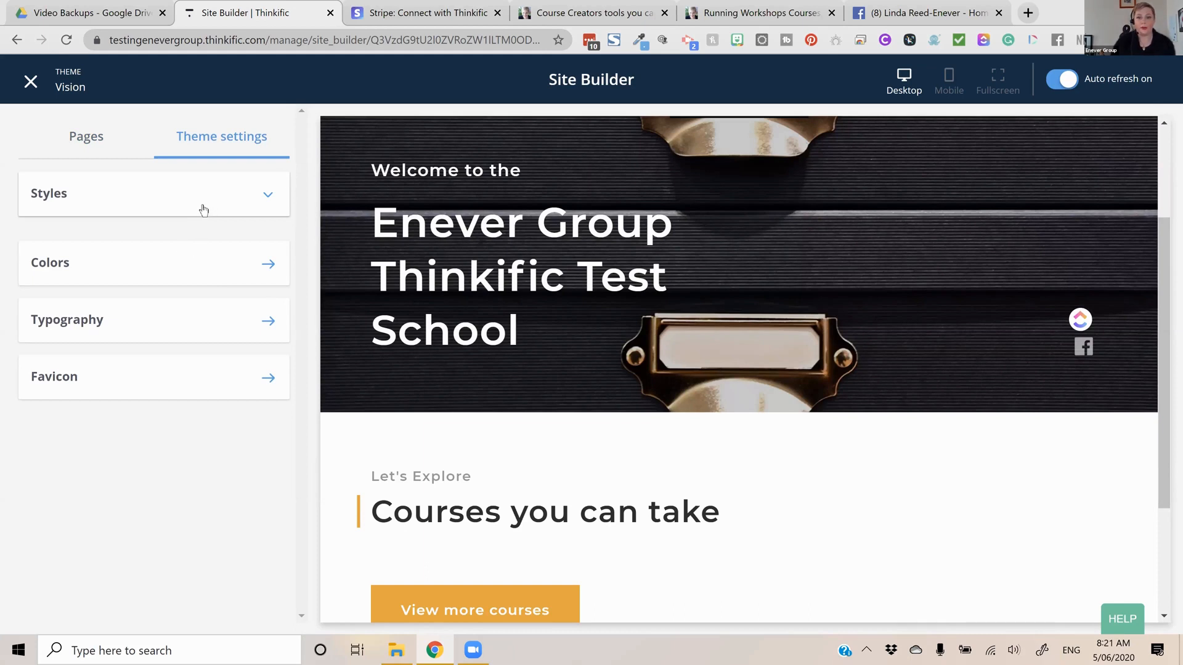
left_click(249, 239)
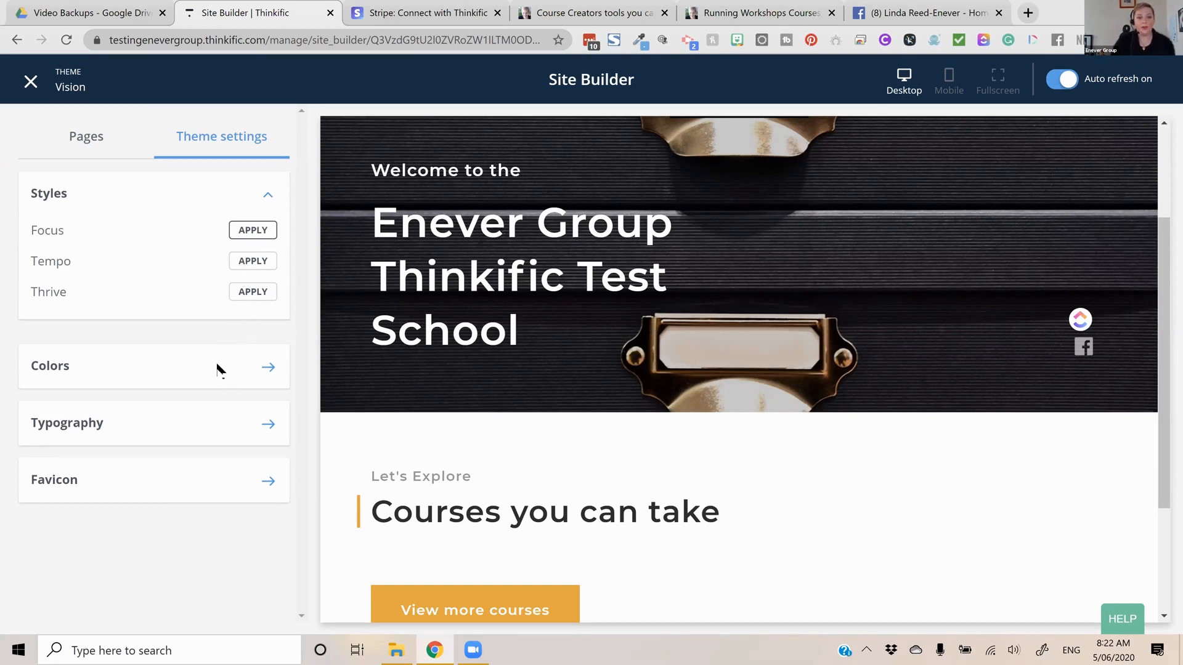
left_click(104, 331)
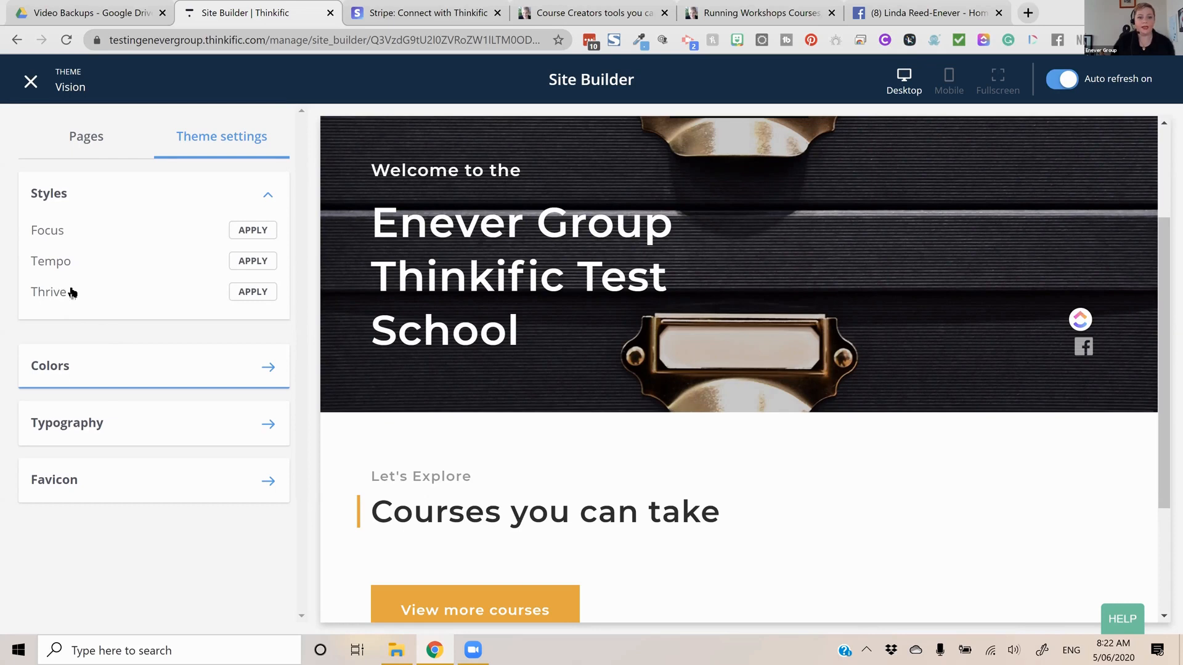
Try red #D0021B as the theme's page background, reset it to white #FFFFFF, and review the button colors
left_click(267, 364)
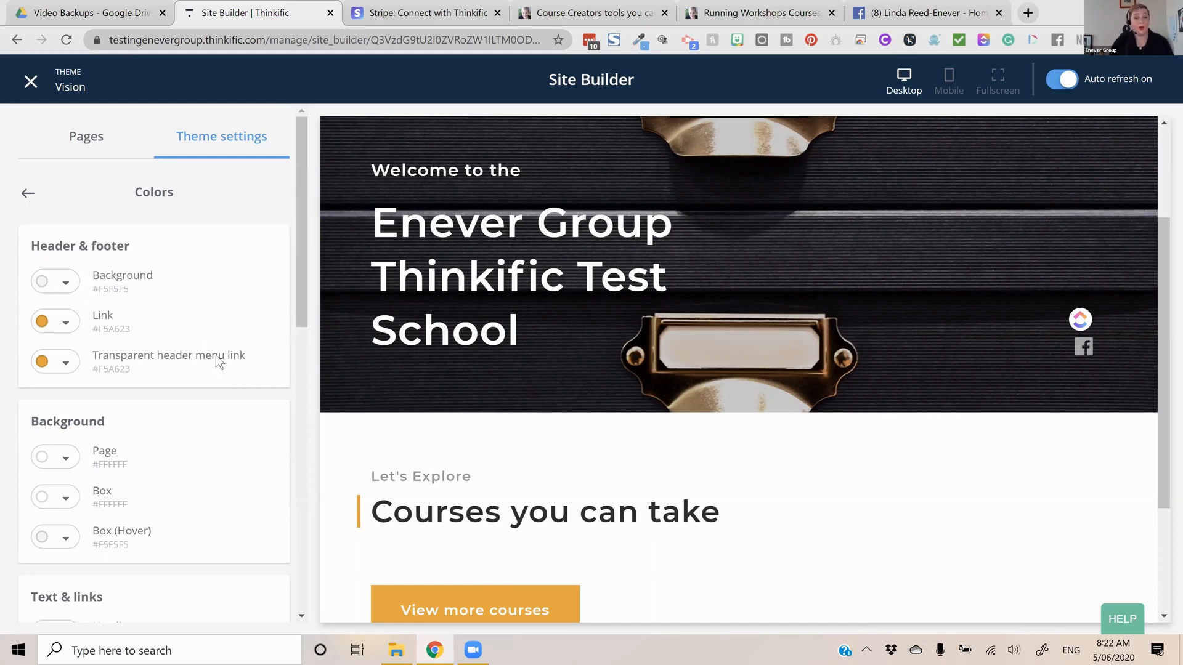
scroll(216, 355, "down", 3)
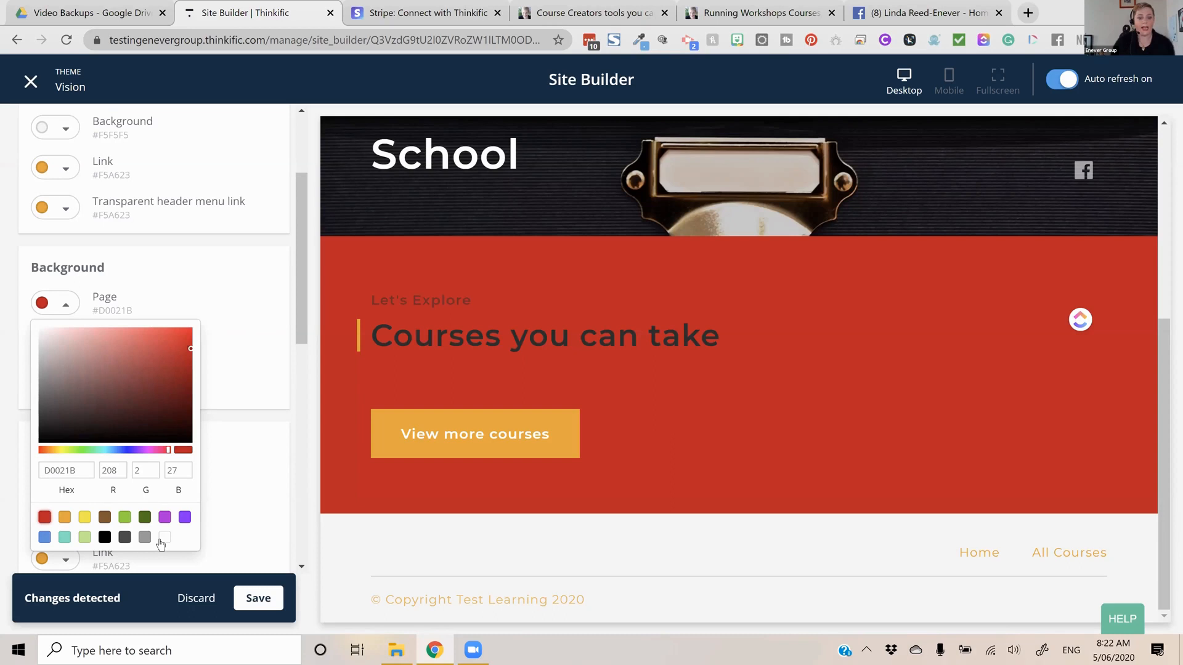
left_click(164, 540)
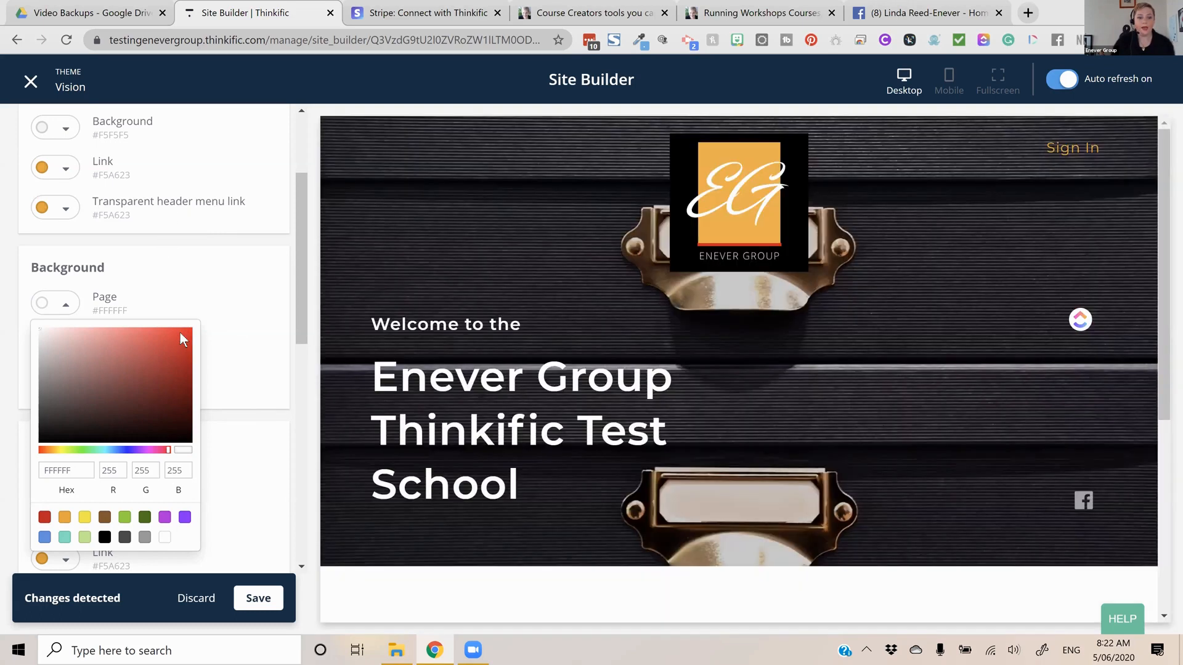
scroll(42, 110, "down", 5)
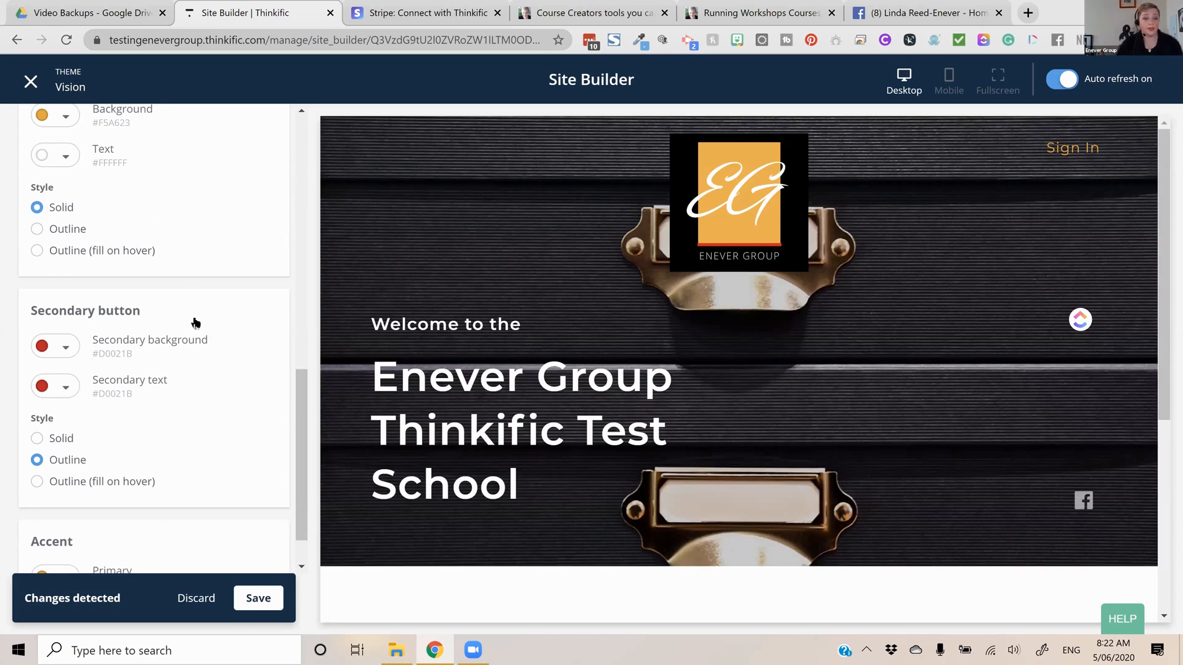
Review the theme's typography settings, from base font size to banner, heading, subheading and body fonts
scroll(193, 322, "up", 5)
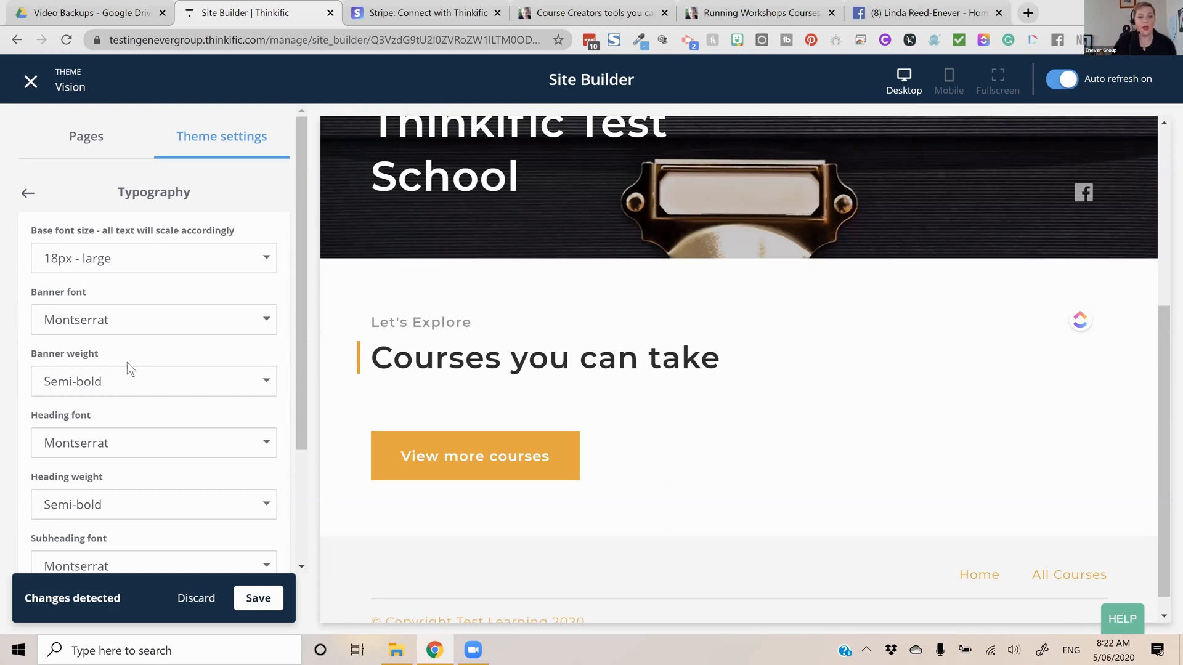
scroll(130, 357, "down", 3)
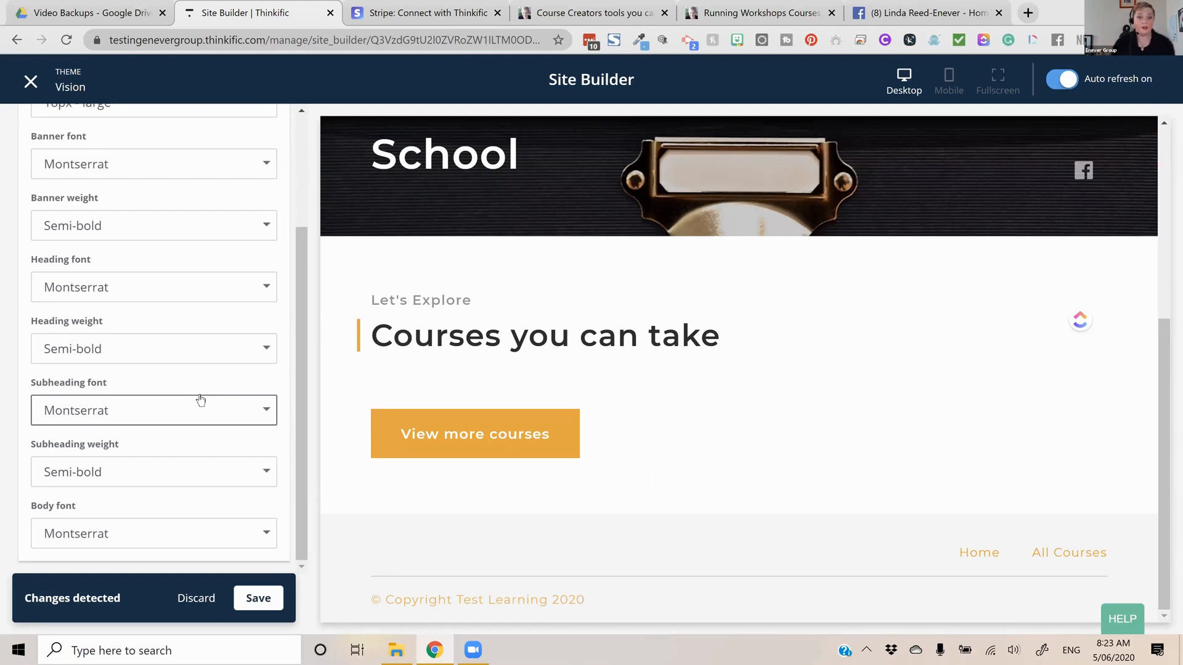
left_click(15, 299)
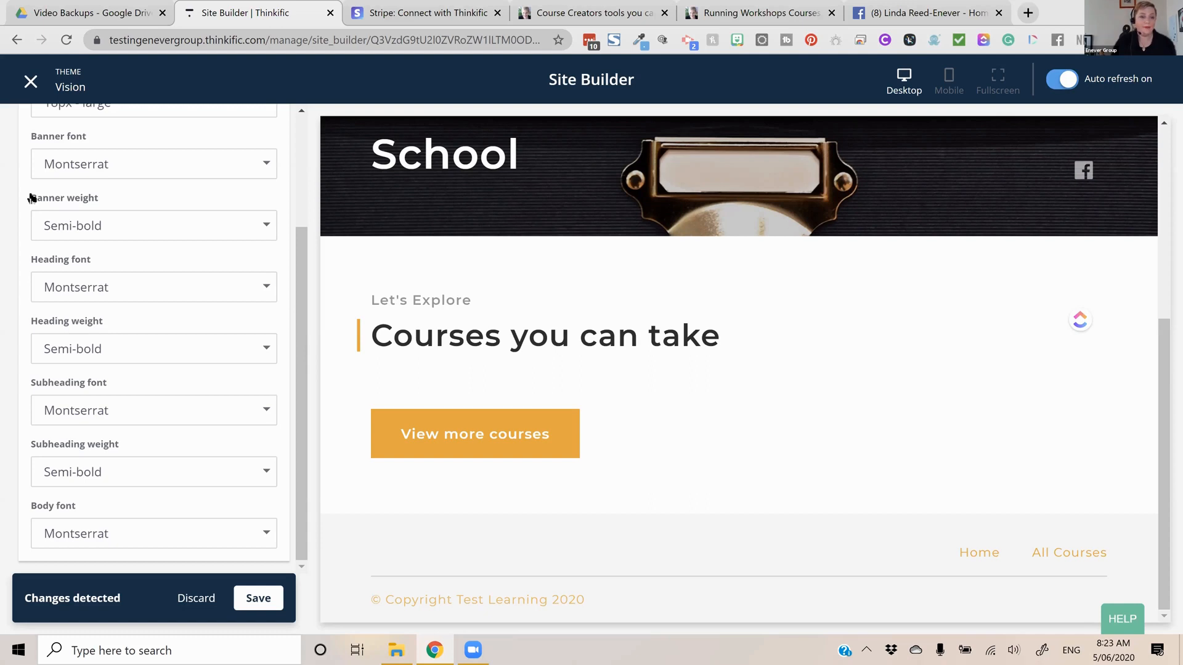
scroll(25, 205, "up", 3)
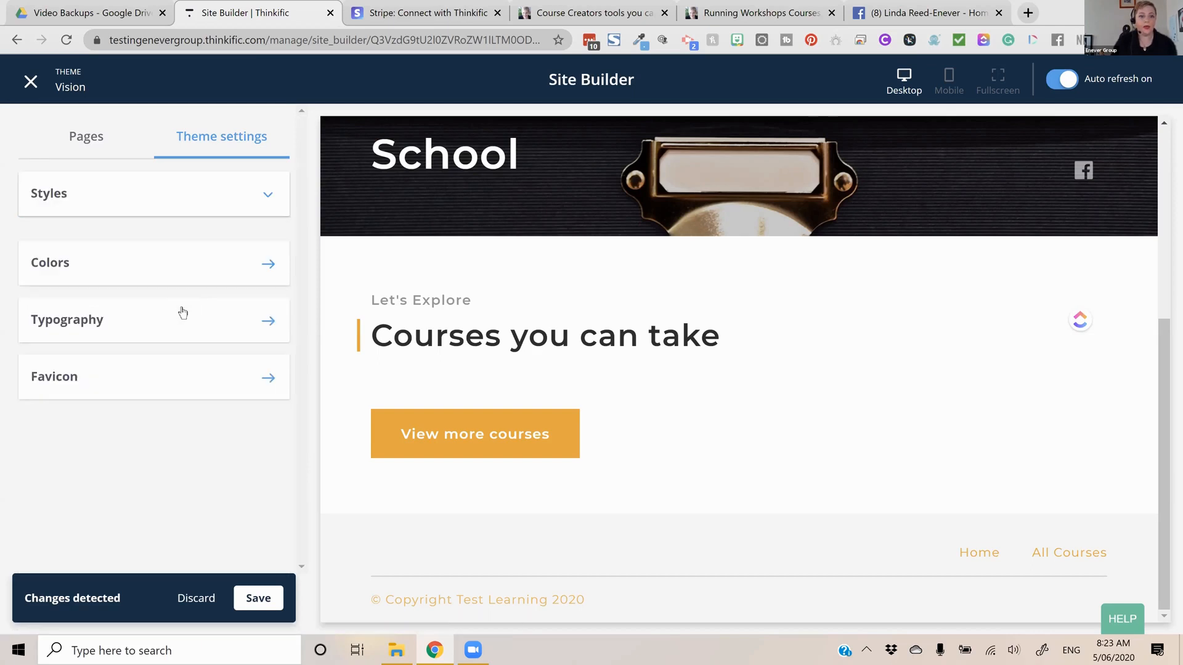
Open the favicon settings and start uploading a new image with Google Drive as the source
left_click(167, 376)
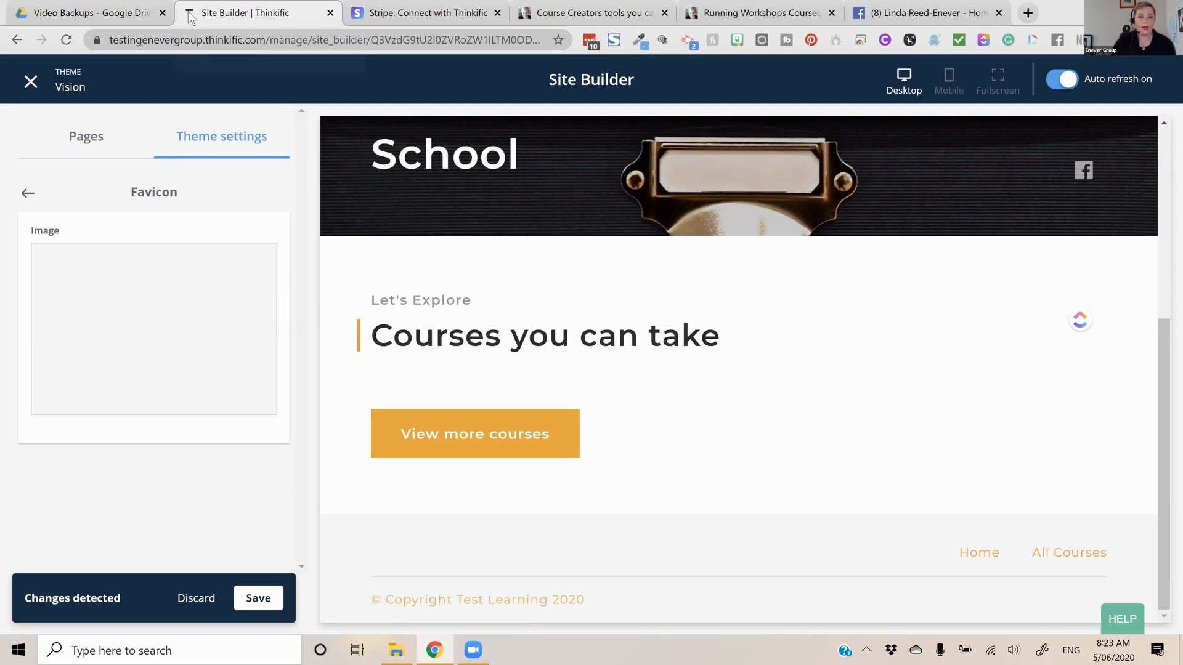
mouse_move(179, 318)
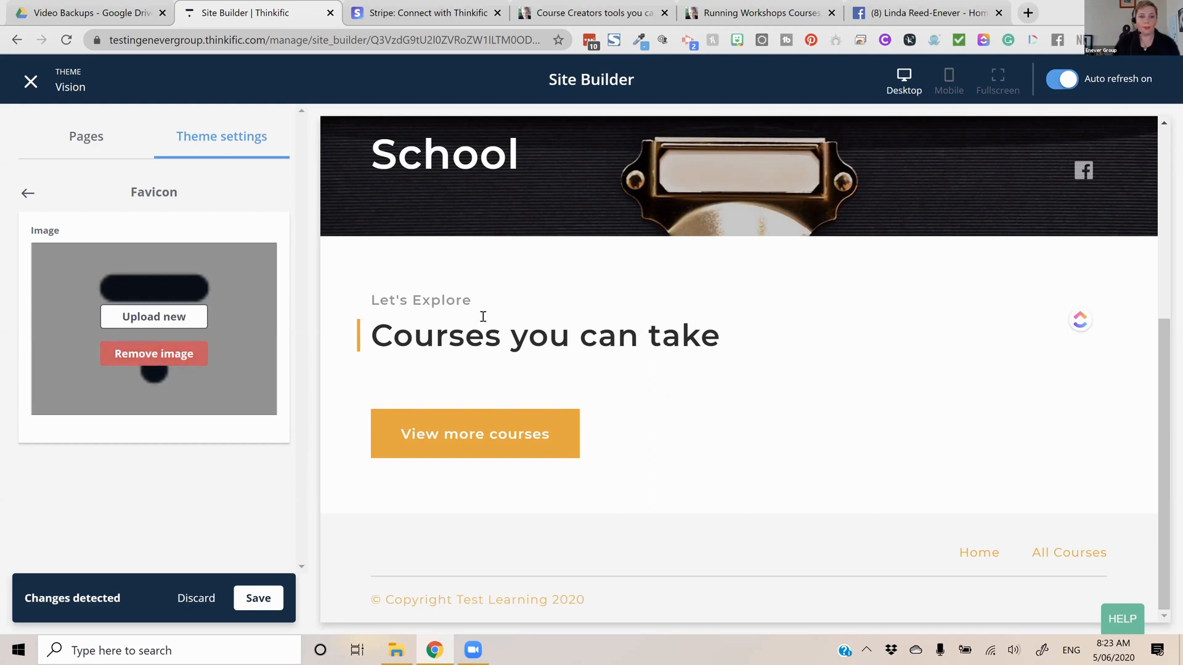
left_click(185, 316)
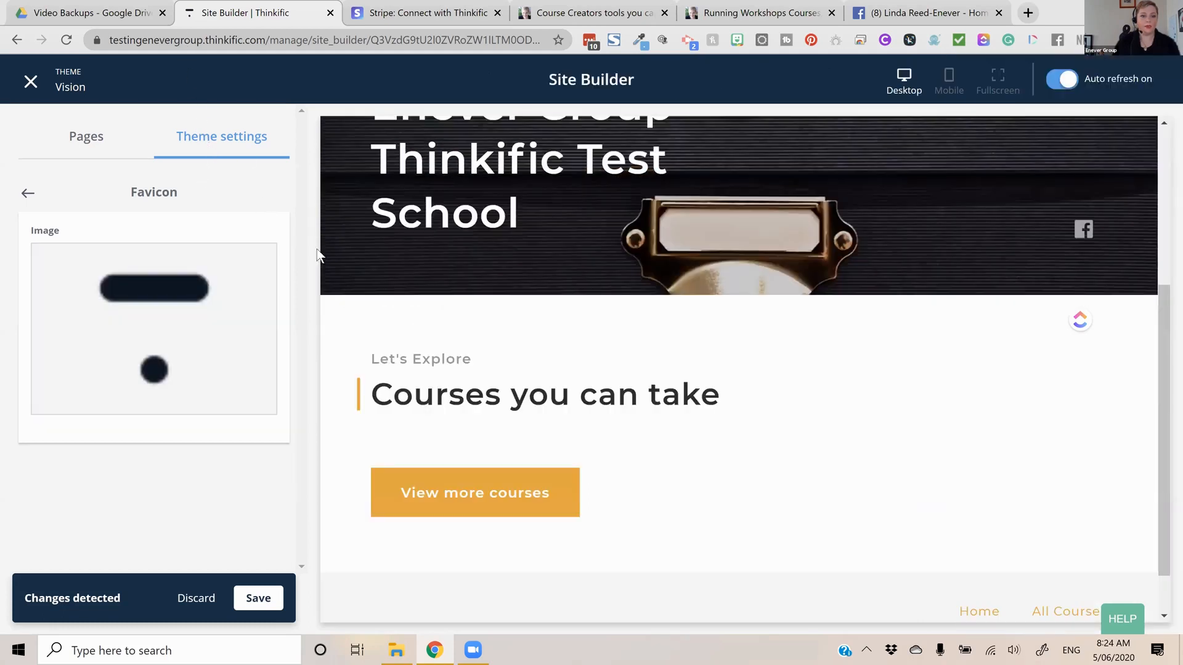
left_click(433, 252)
left_click(433, 345)
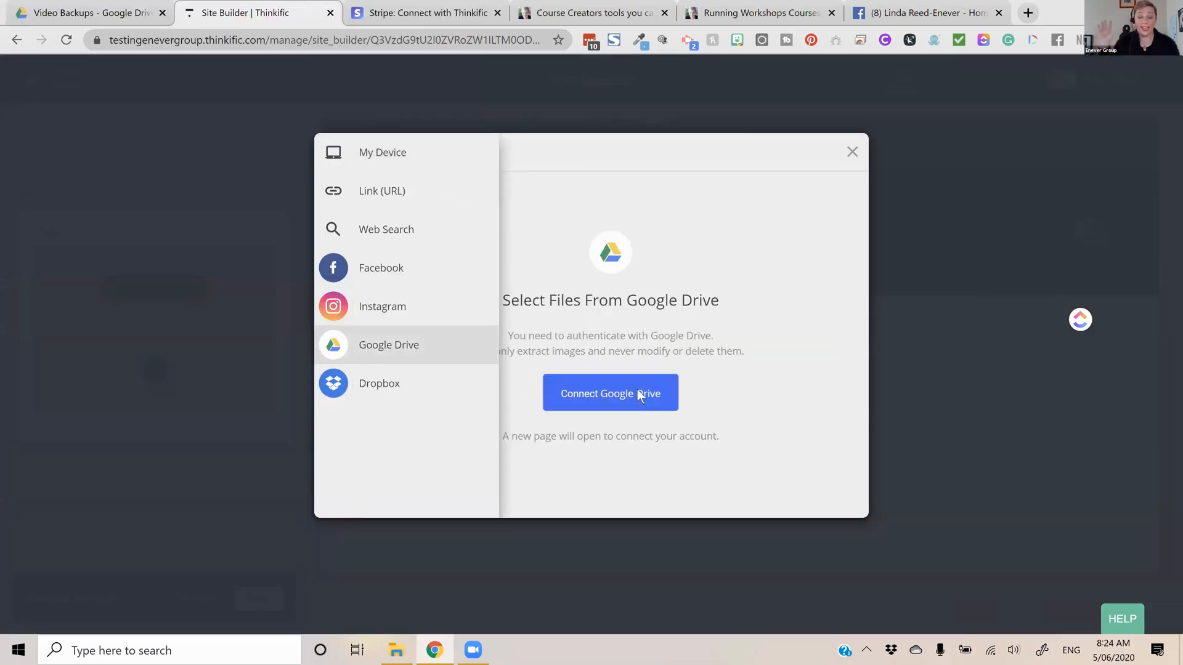
Connect Google Drive by choosing the Google account and allowing Filestack access to it
left_click(640, 394)
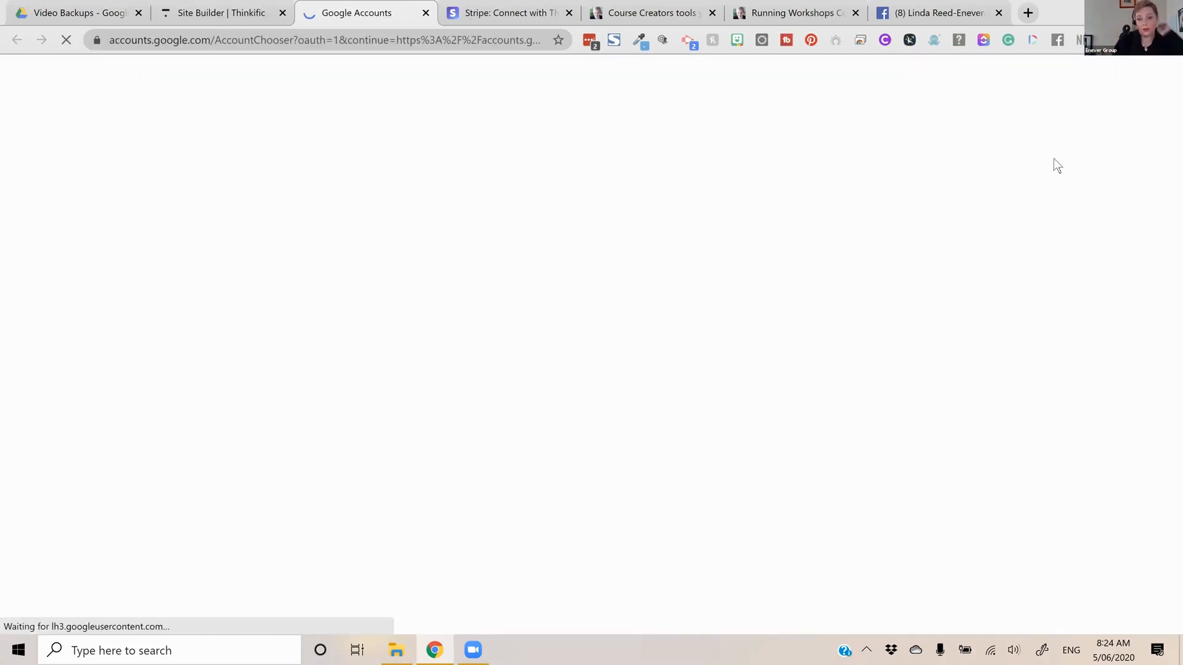
left_click(719, 189)
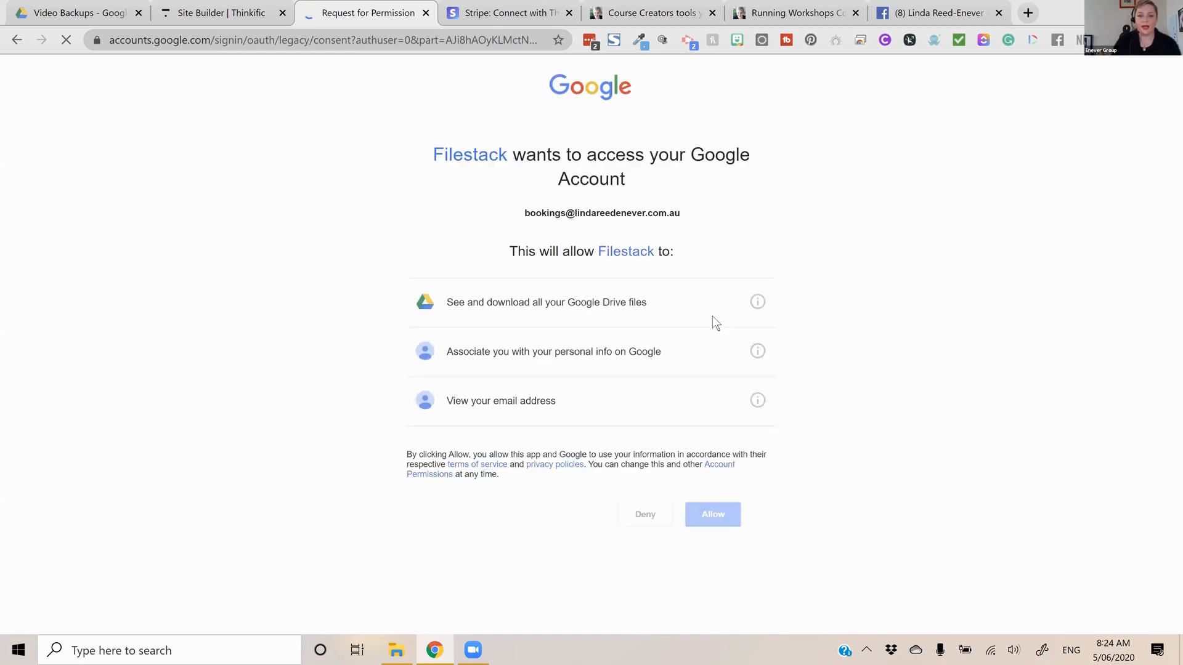
left_click(717, 516)
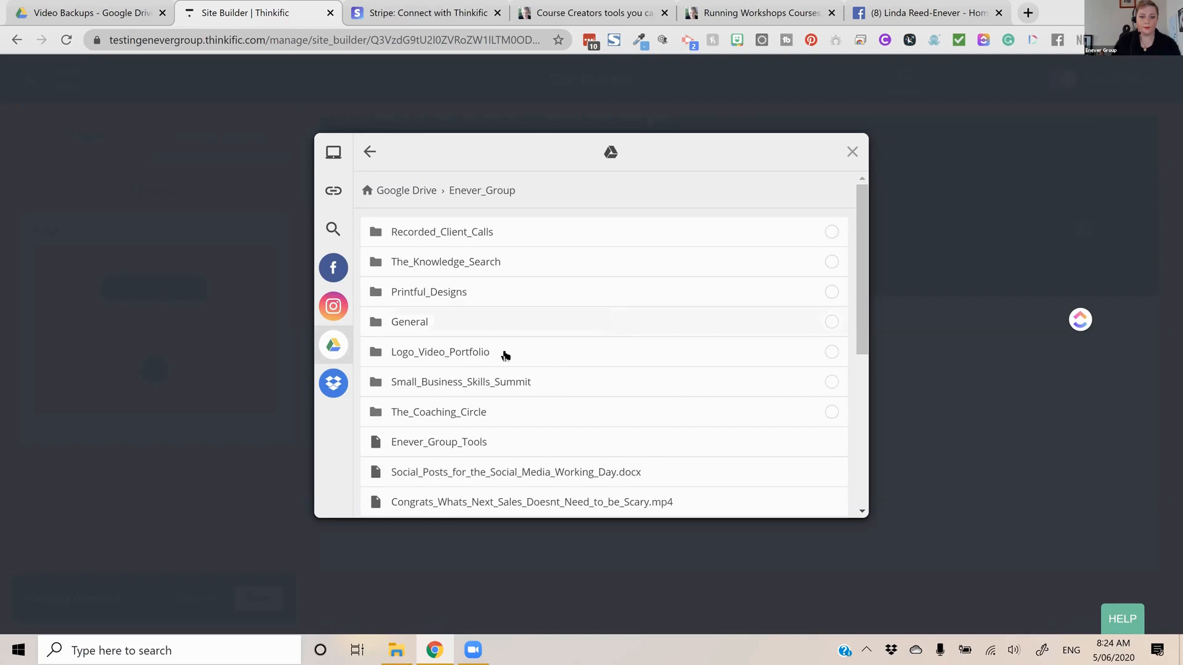
Browse Google Drive's Enever_Group folder to The_Strategy_Circle, open Strategy_Circle_Icons and pick 4.png as the favicon image
scroll(505, 355, "down", 2)
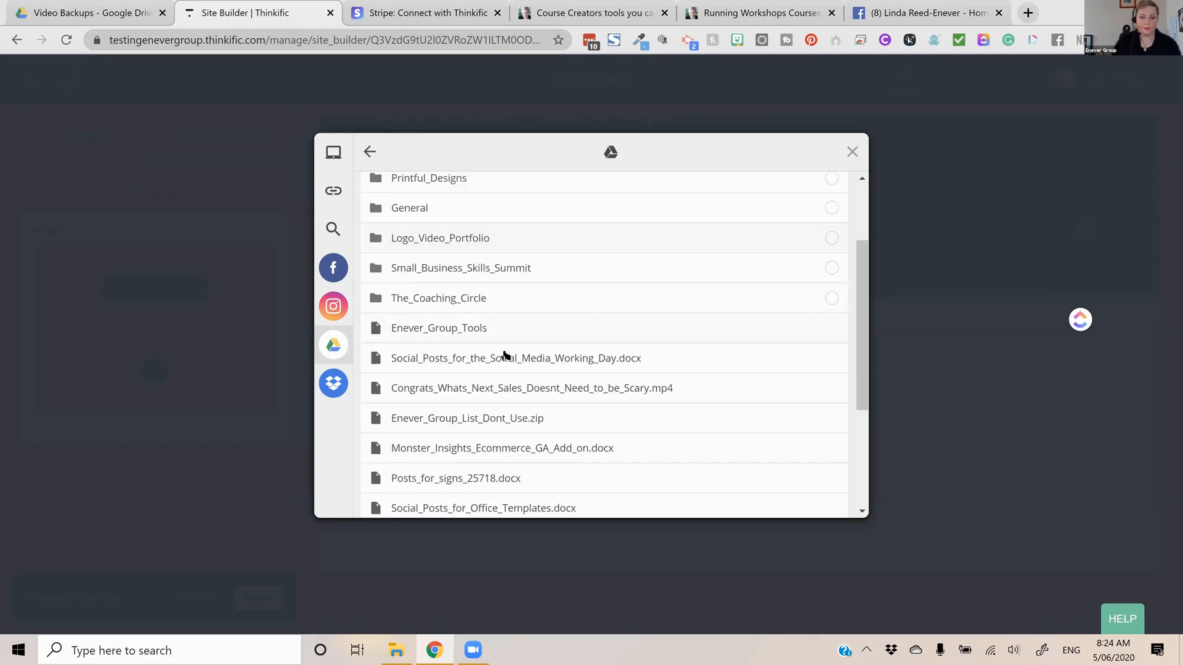
scroll(506, 355, "down", 1)
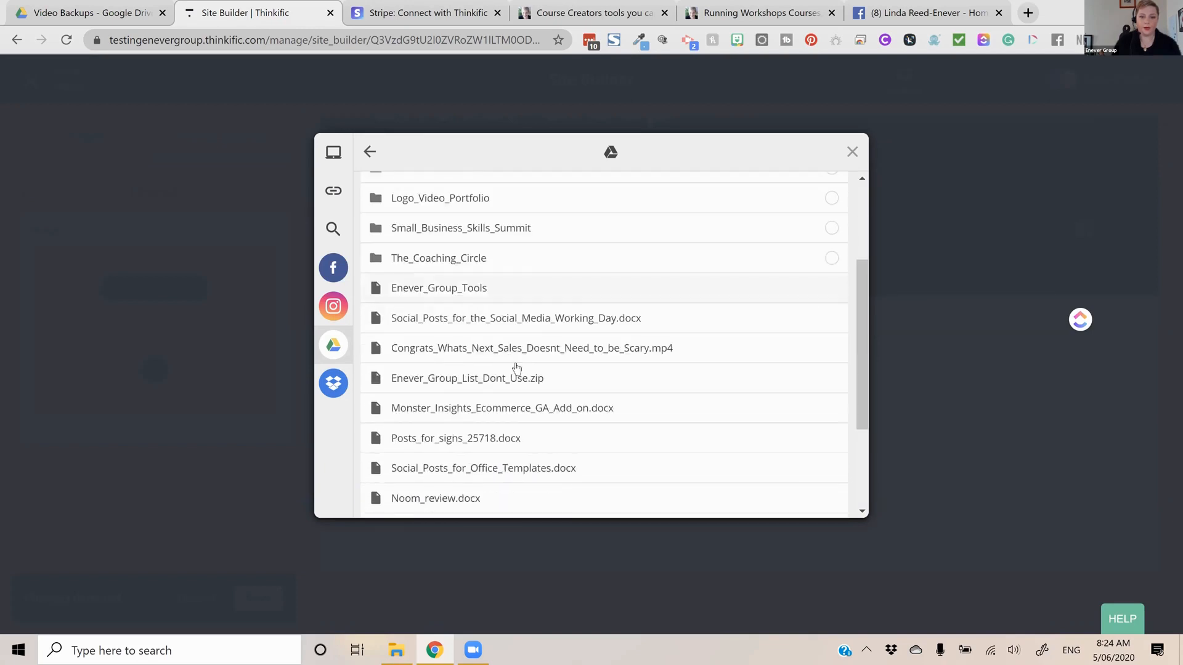
scroll(508, 348, "down", 2)
scroll(448, 321, "down", 2)
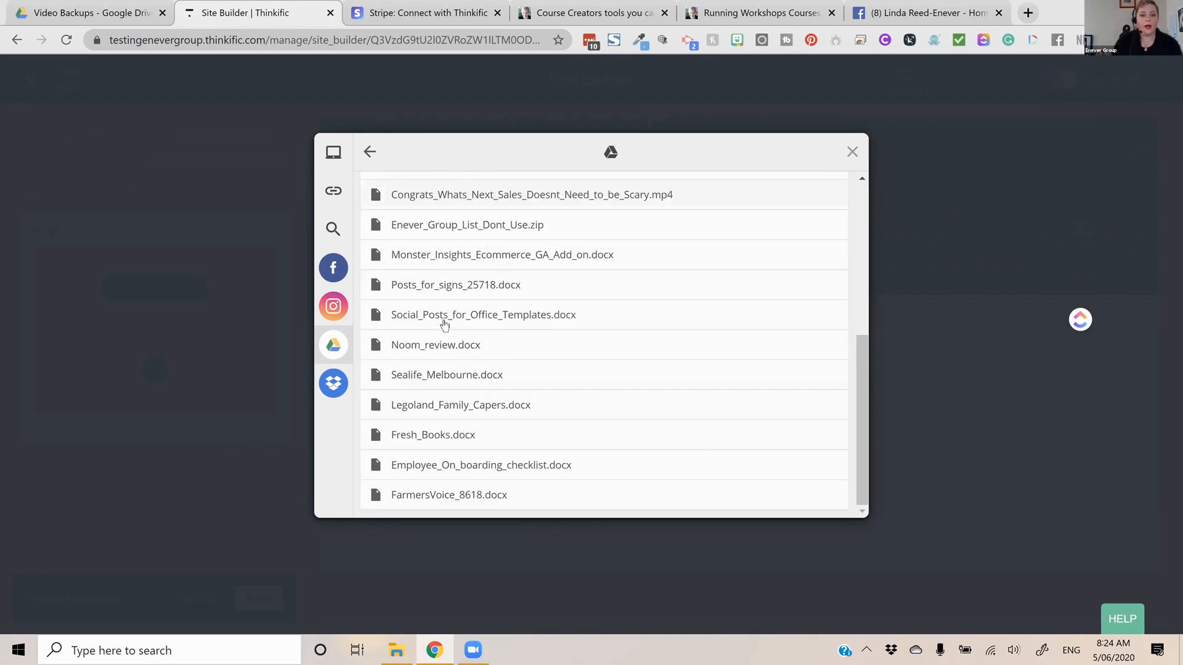
scroll(468, 351, "up", 7)
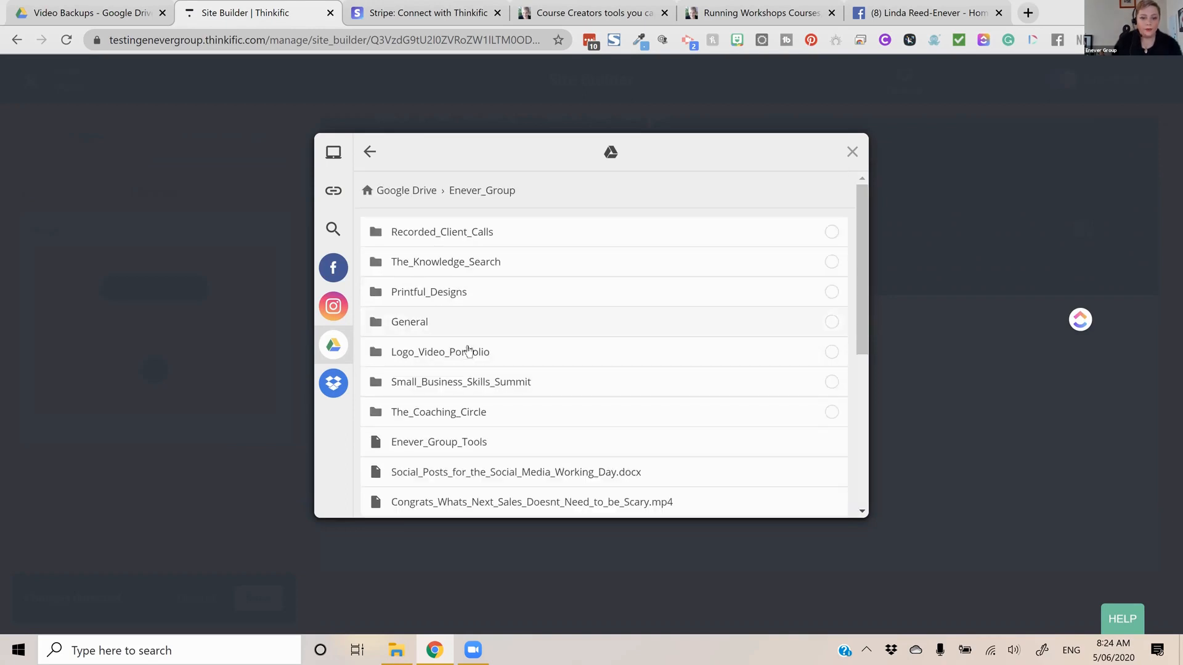
scroll(468, 348, "down", 5)
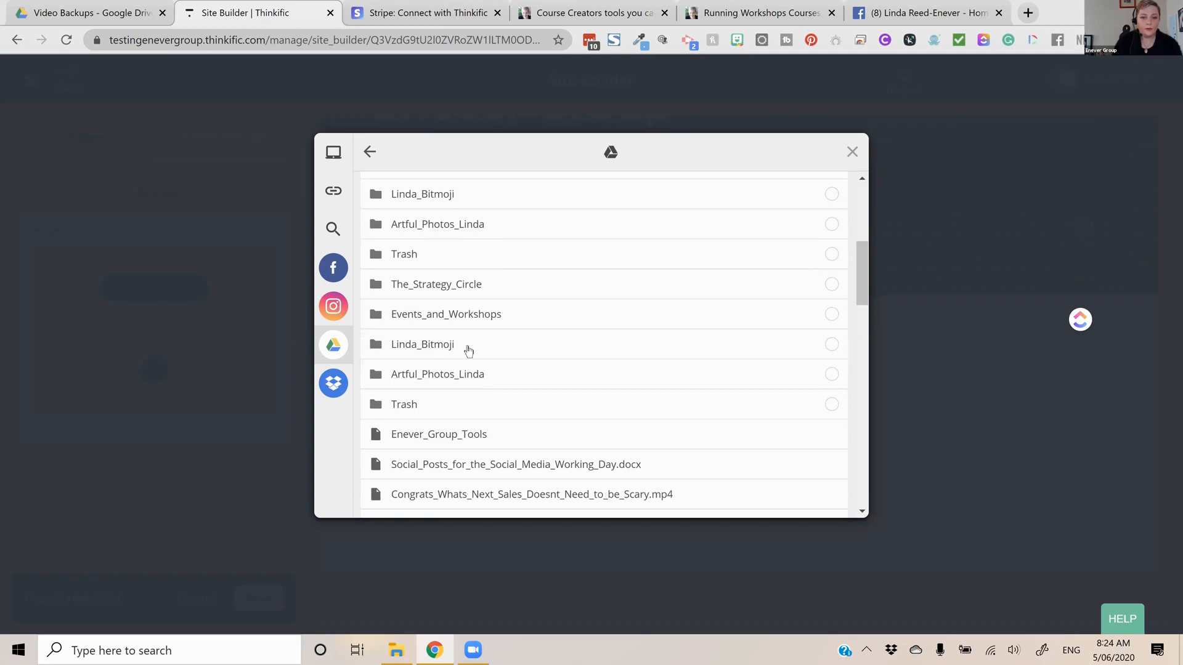
scroll(461, 327, "up", 4)
scroll(464, 342, "up", 2)
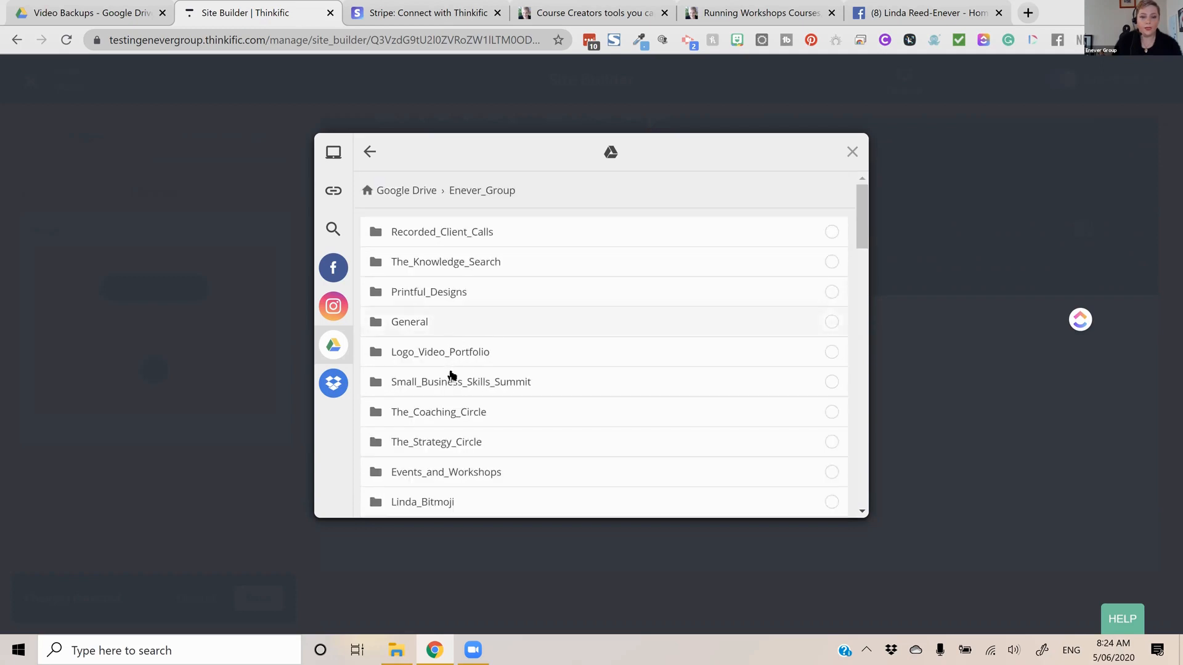
scroll(481, 376, "down", 1)
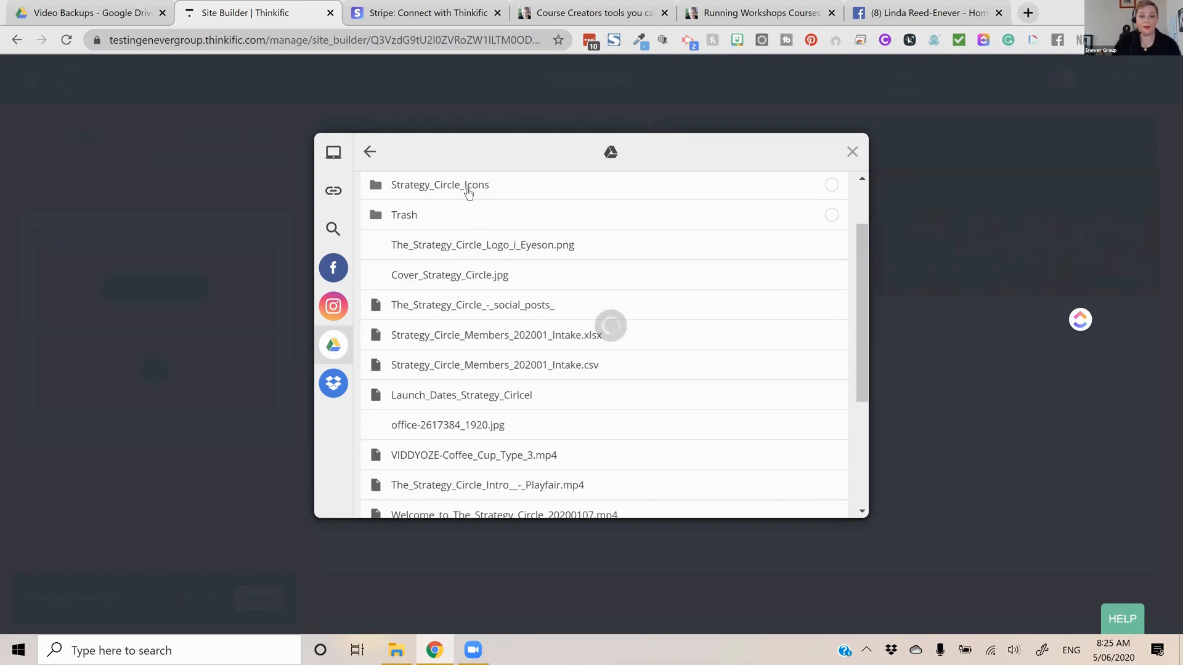
left_click(572, 241)
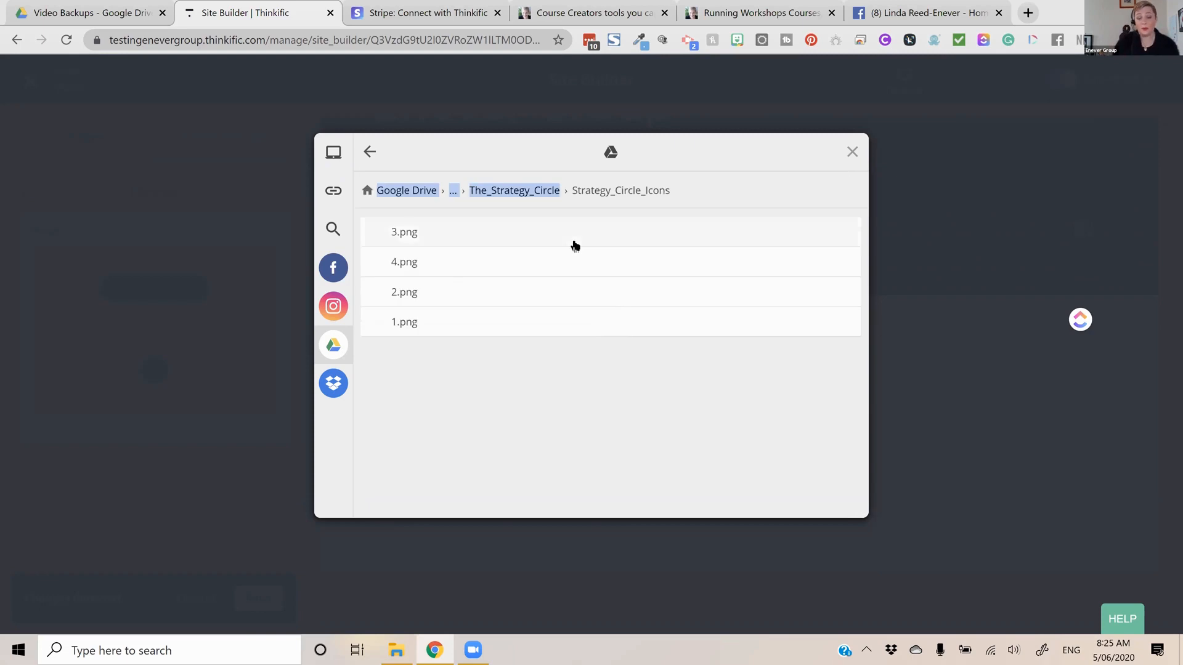
left_click(413, 267)
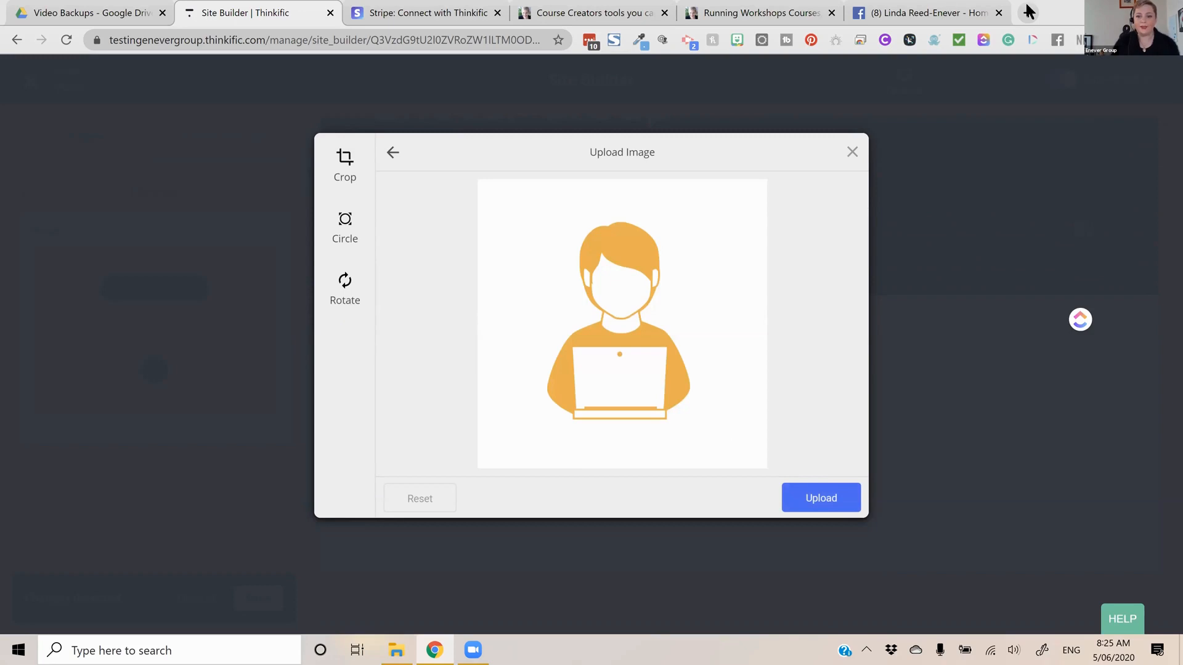
Crop the favicon image closely around the orange figure, save the crop, try to upload it and close the upload dialog
left_click(345, 162)
left_click_drag(764, 467, 754, 428)
left_click_drag(478, 181, 509, 226)
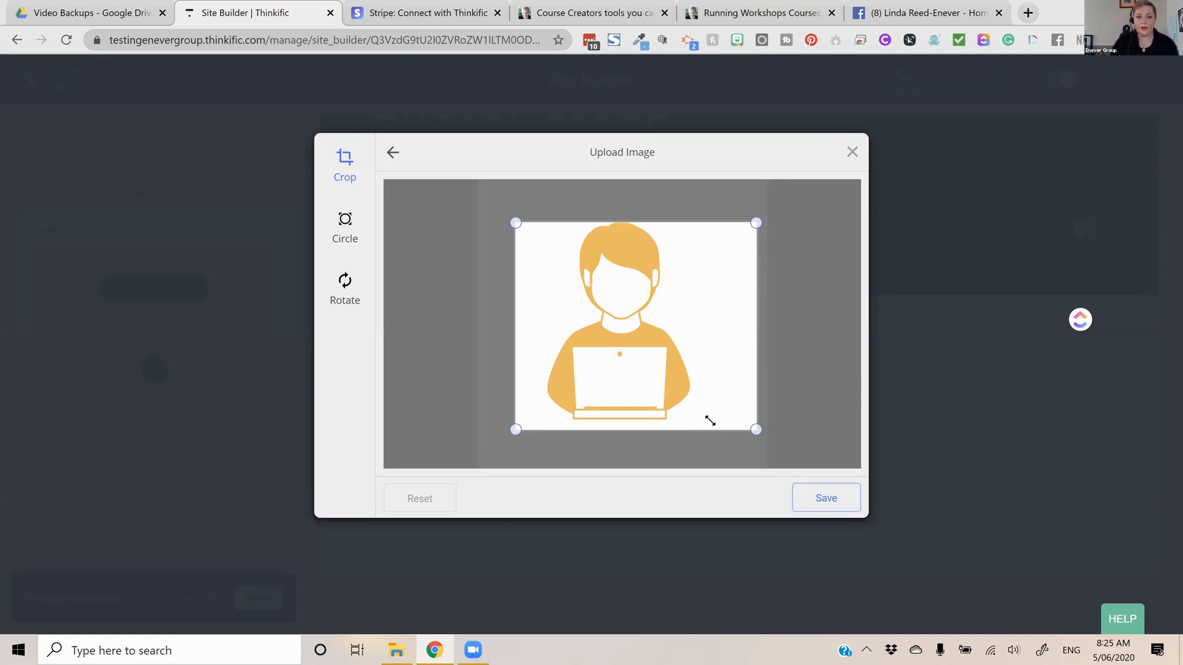
left_click_drag(532, 229, 533, 219)
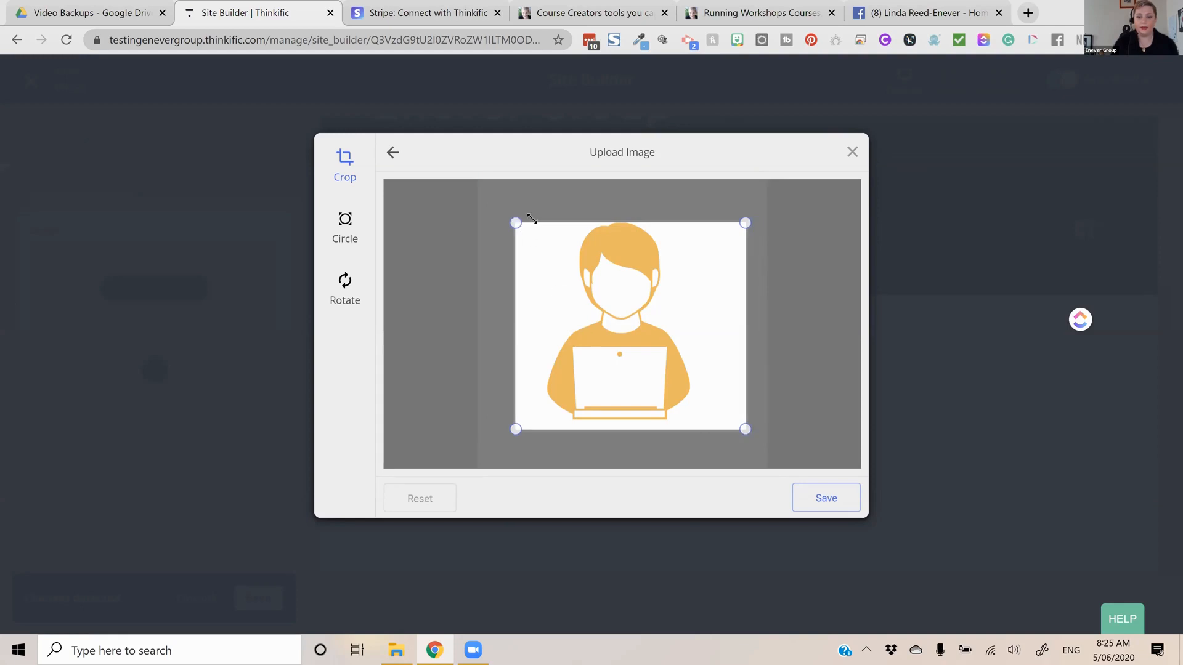
left_click(829, 498)
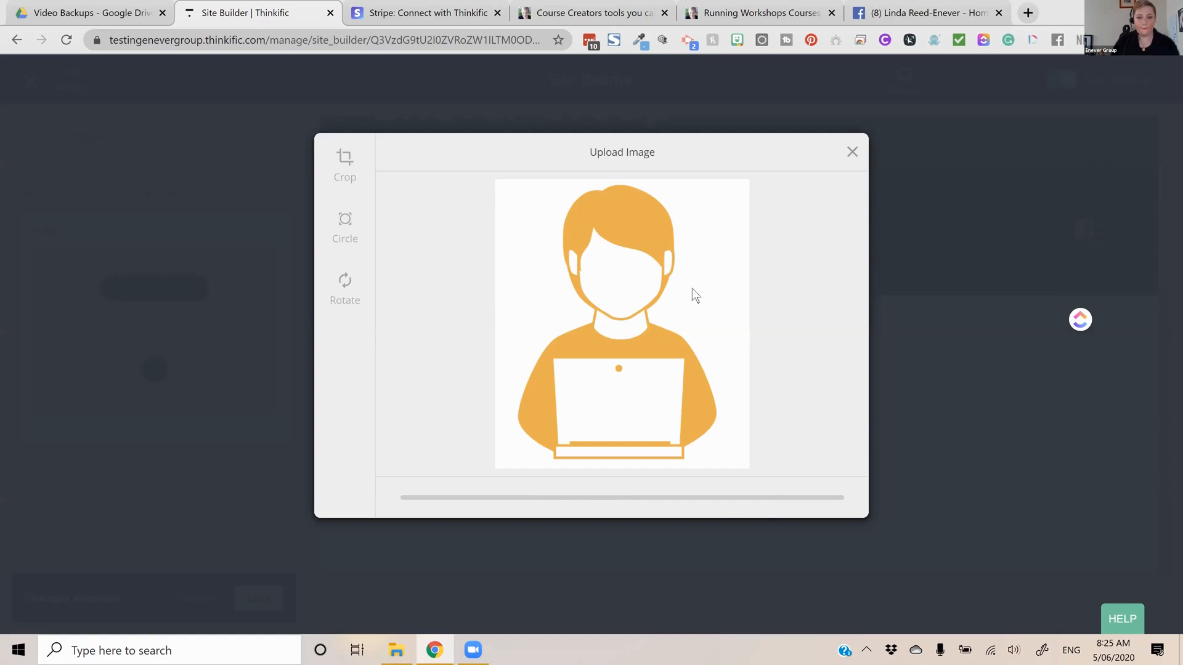
left_click(850, 152)
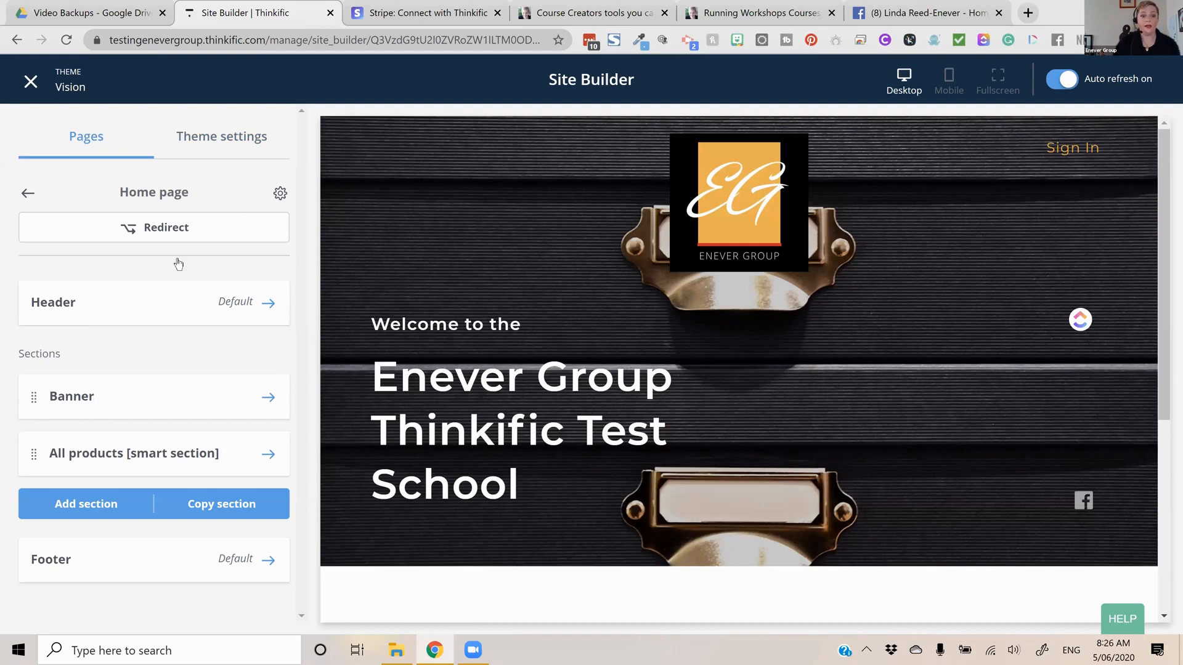
left_click(217, 294)
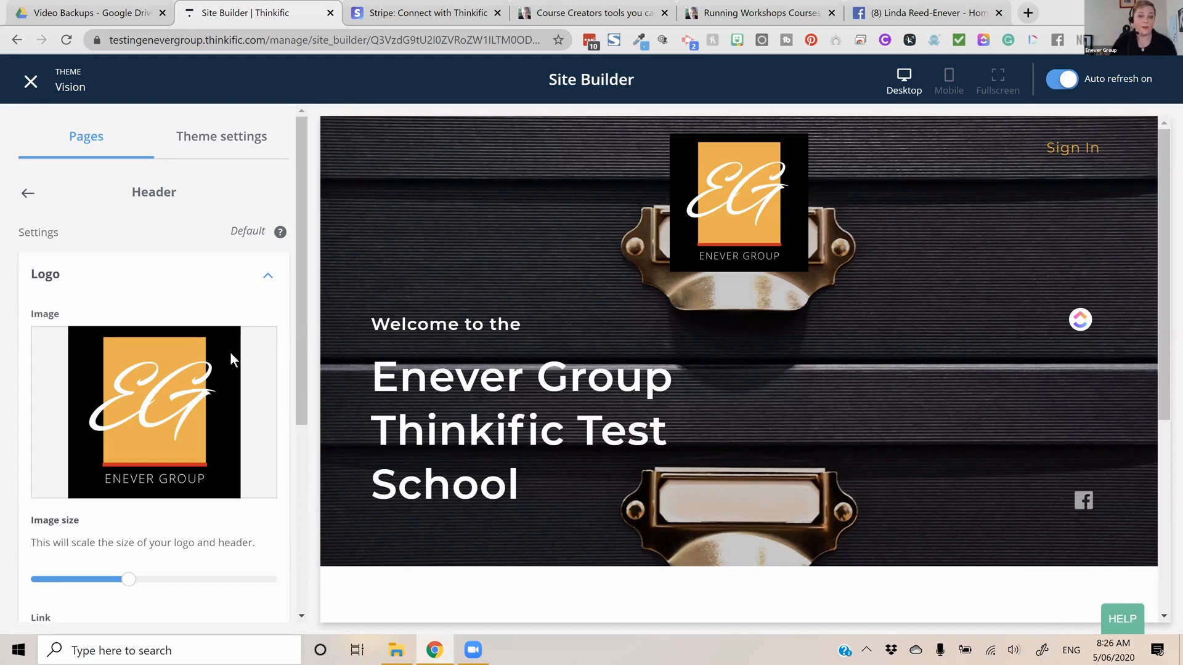
scroll(202, 336, "down", 3)
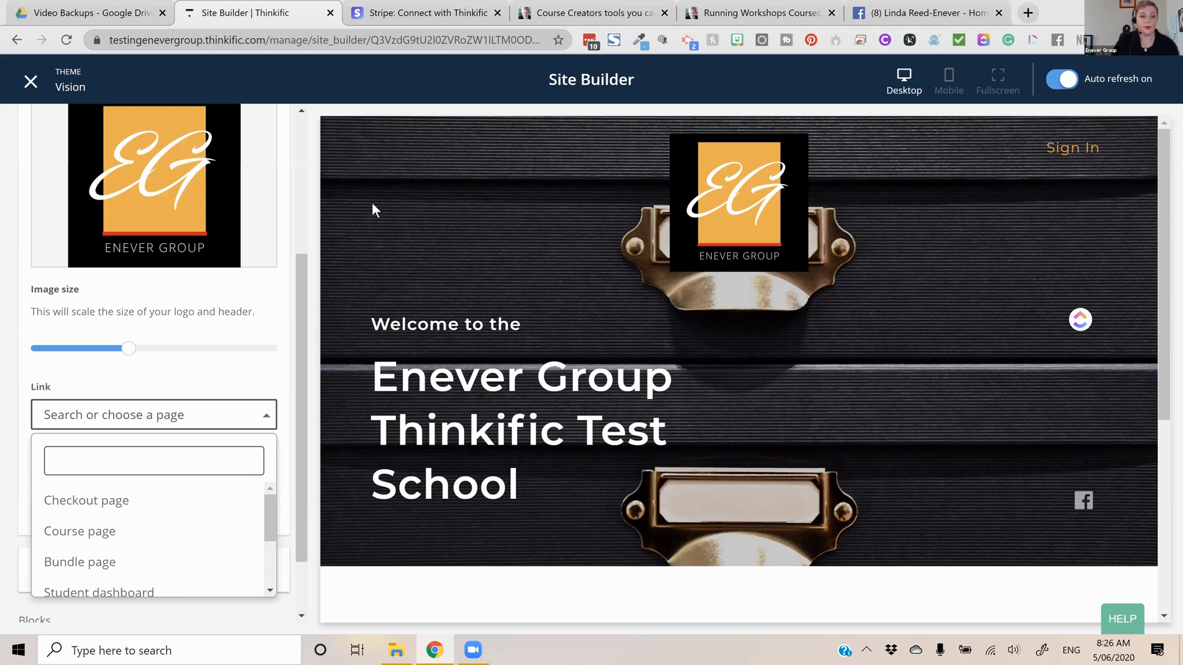
left_click(112, 493)
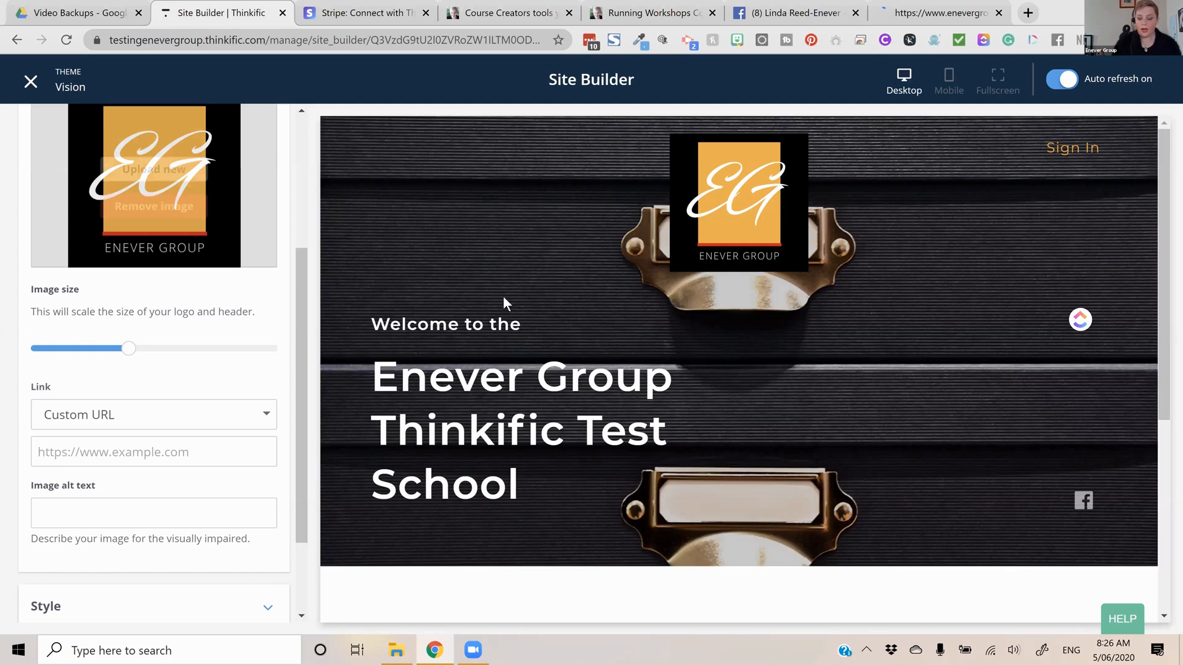
left_click(227, 456)
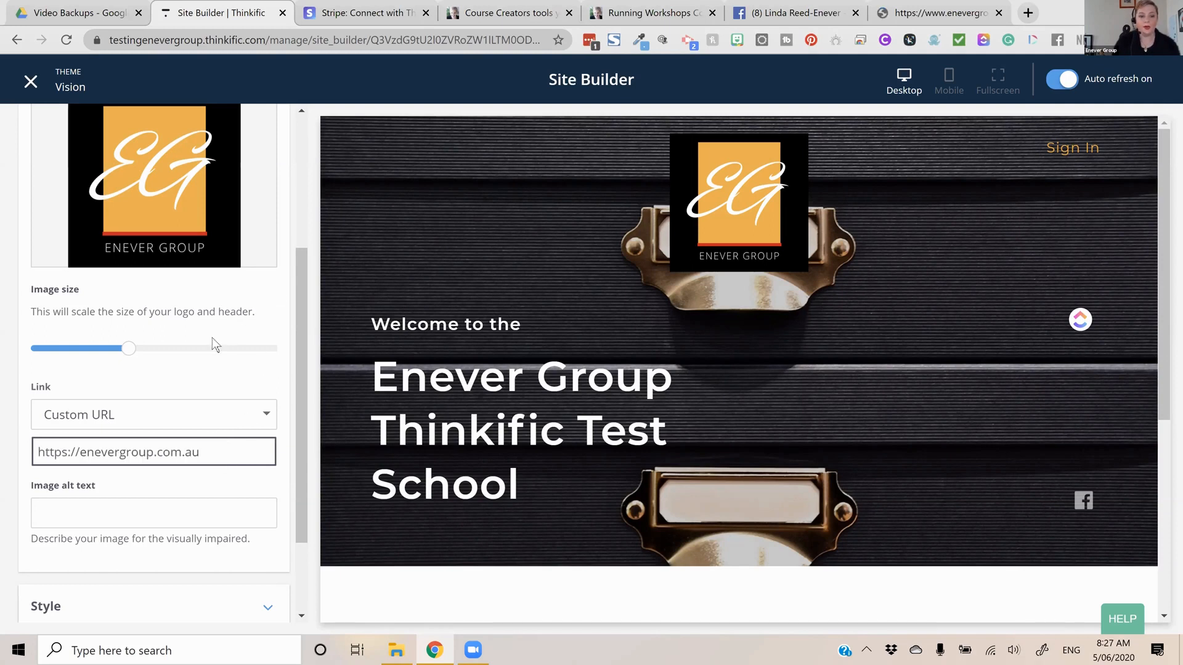
Try a Solid header background, return it to Transparent, enable the 'Menu' label and save the header changes
scroll(150, 415, "down", 2)
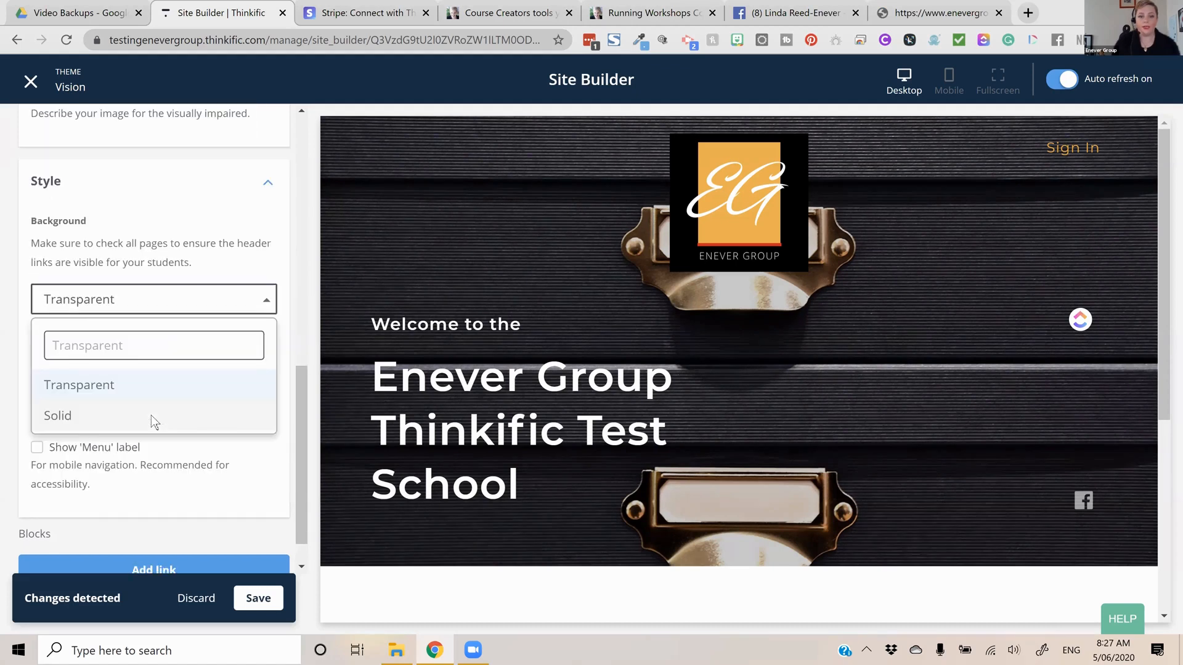
left_click(150, 415)
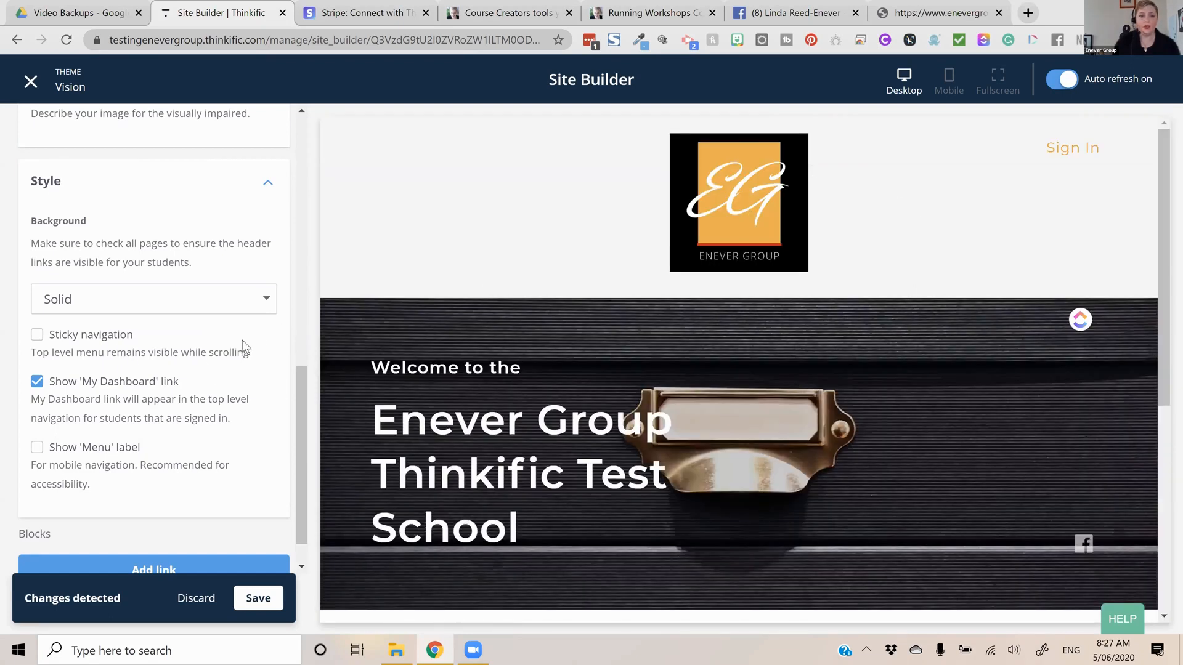
scroll(242, 340, "down", 1)
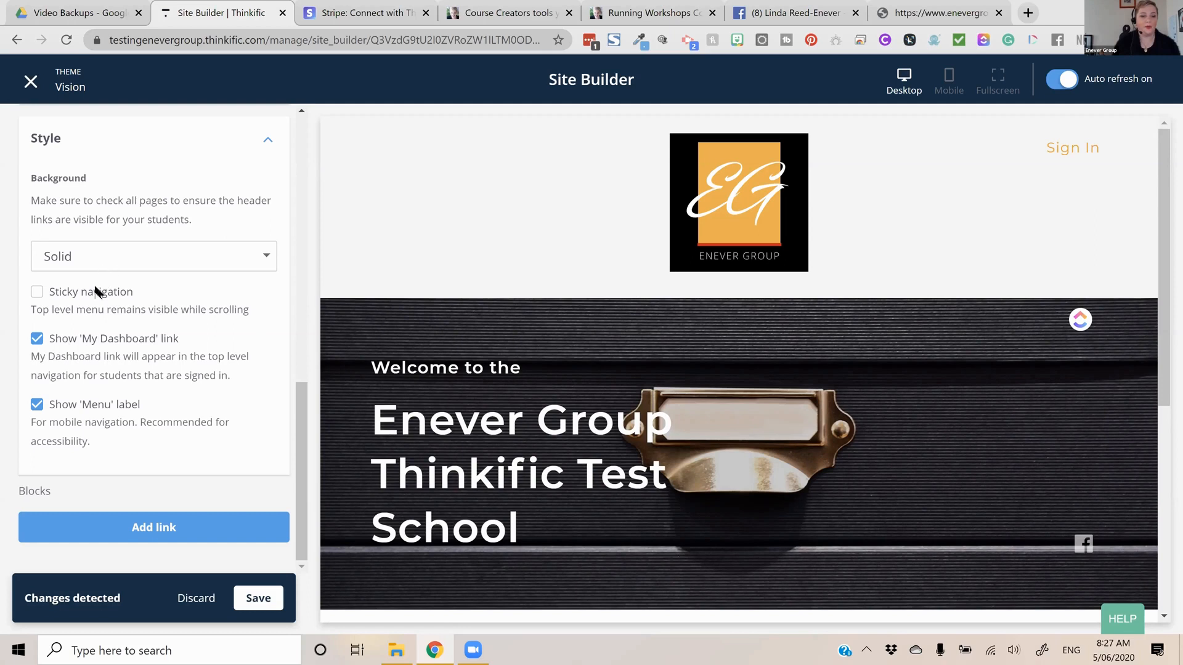
left_click(149, 342)
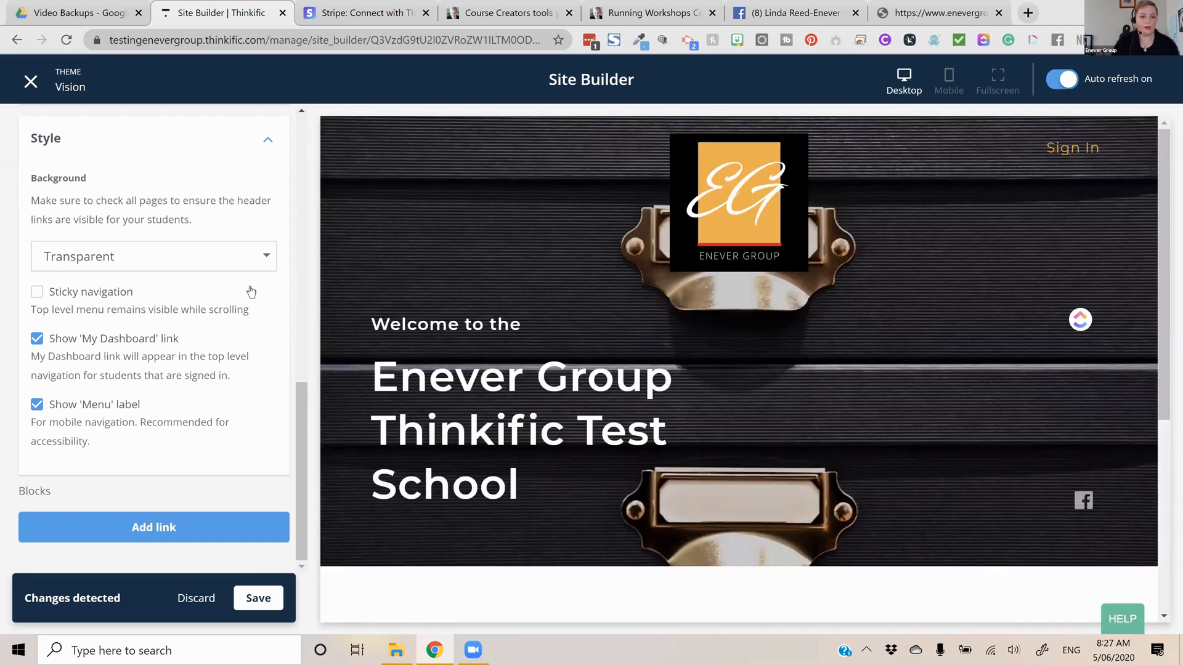
left_click(245, 595)
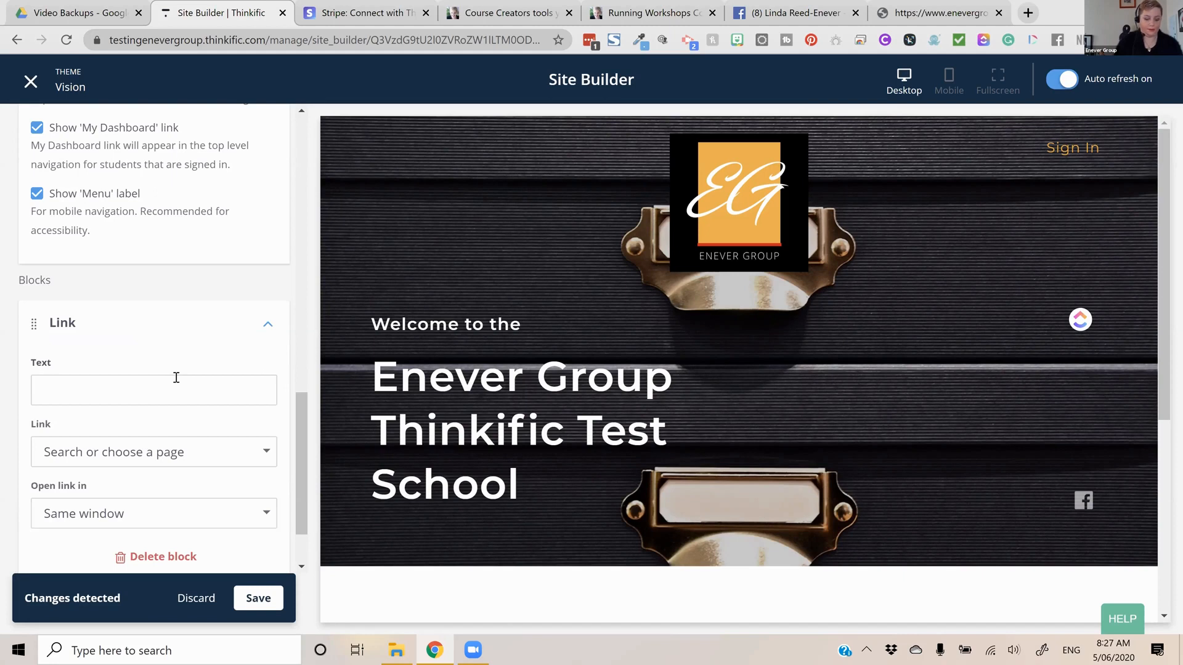
Fill in the new header link block with the text "Test page", point it to the Student dashboard and save
left_click(176, 377)
type("Test page")
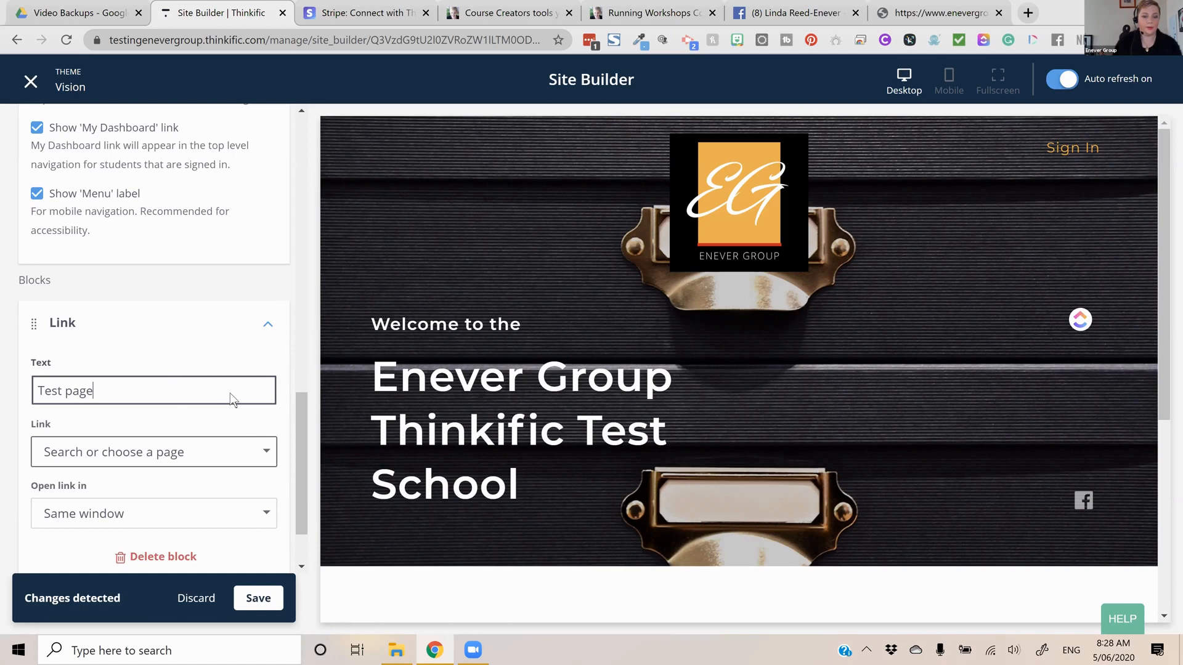
key("Tab")
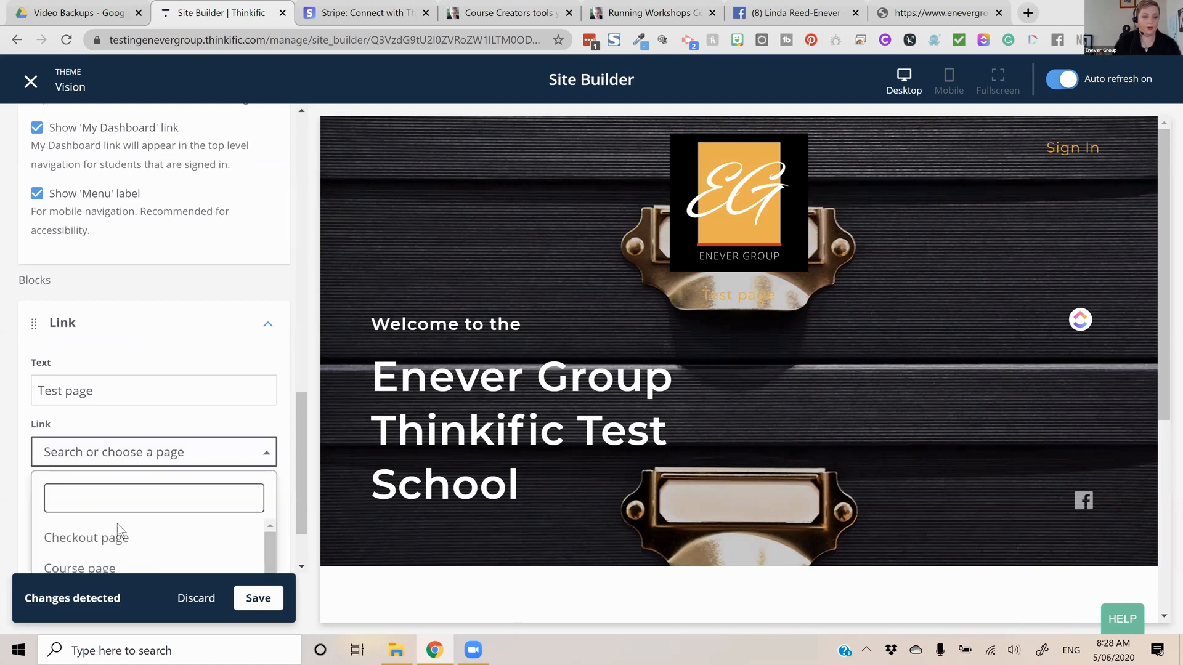
scroll(127, 518, "up", 2)
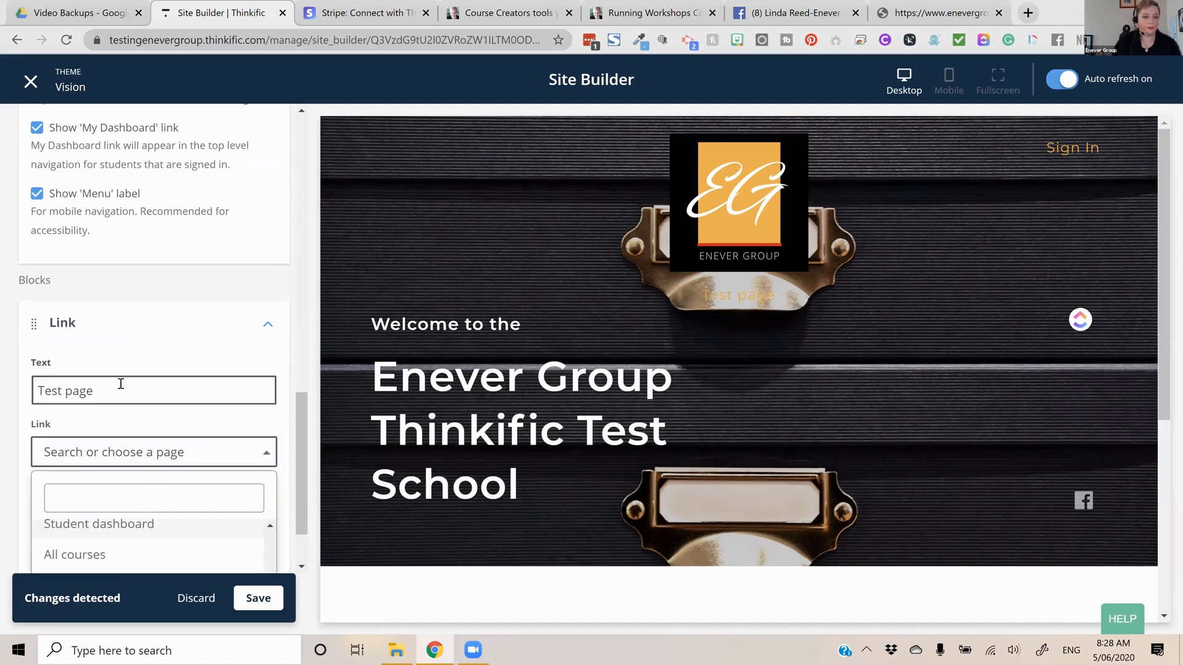
key("Return")
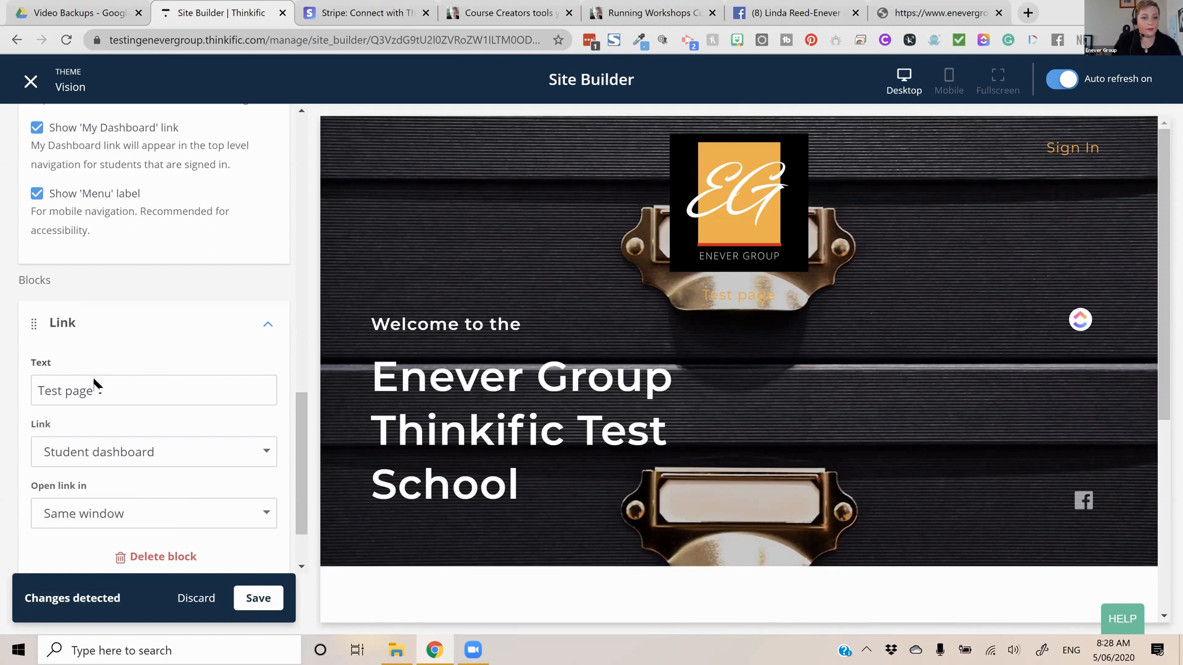
left_click(245, 596)
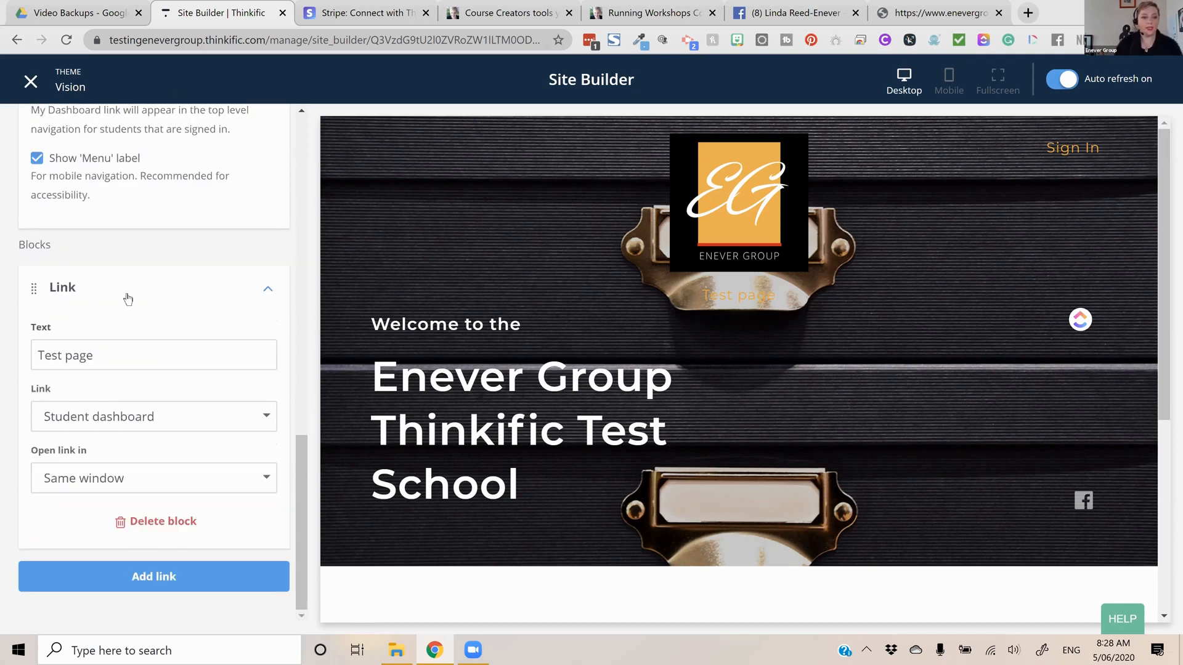
Open the home page's Banner section and use the library video "The Types of Content you can use ..." for its picture-in-picture
scroll(43, 185, "up", 10)
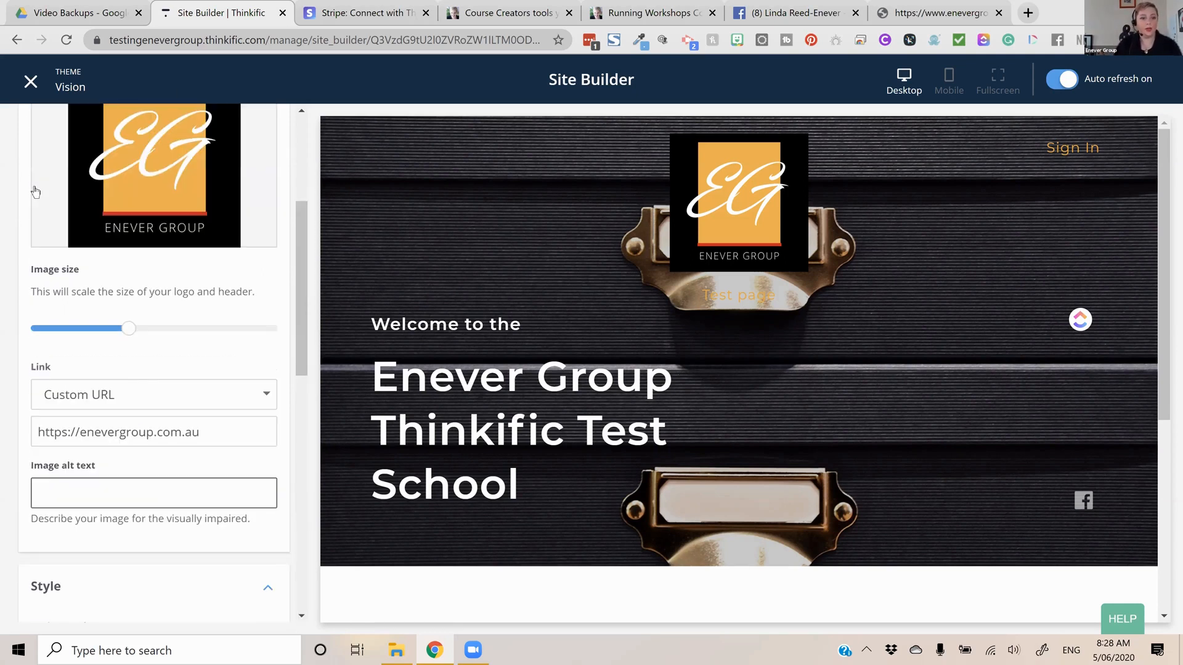
scroll(30, 196, "up", 5)
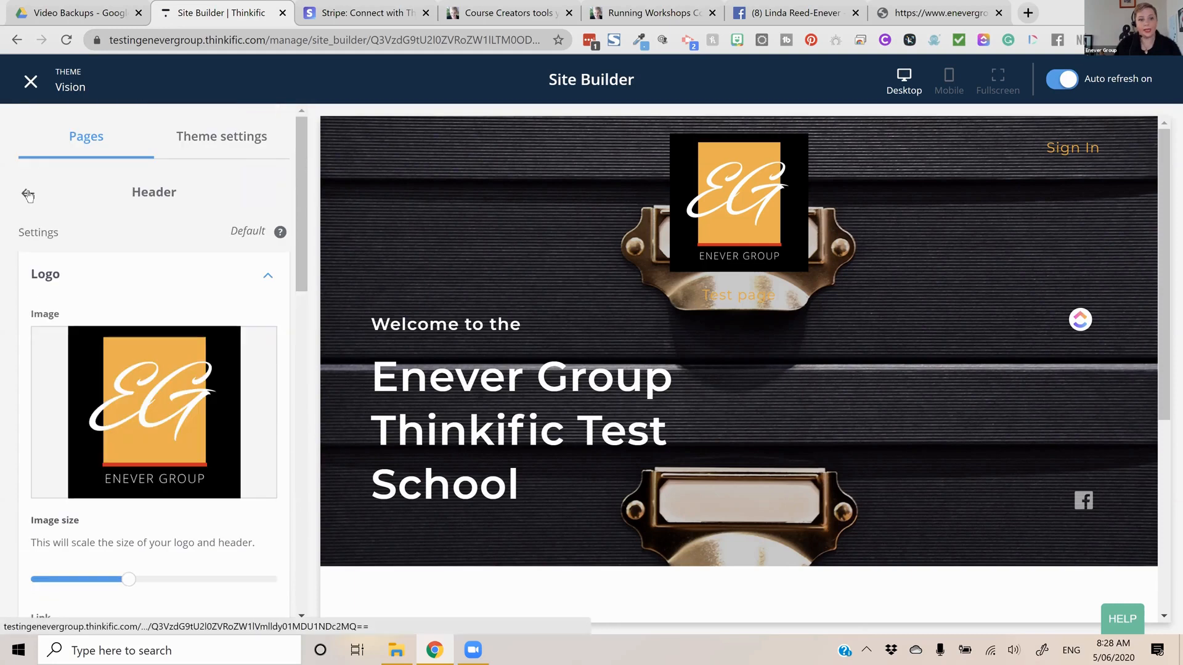
left_click(30, 194)
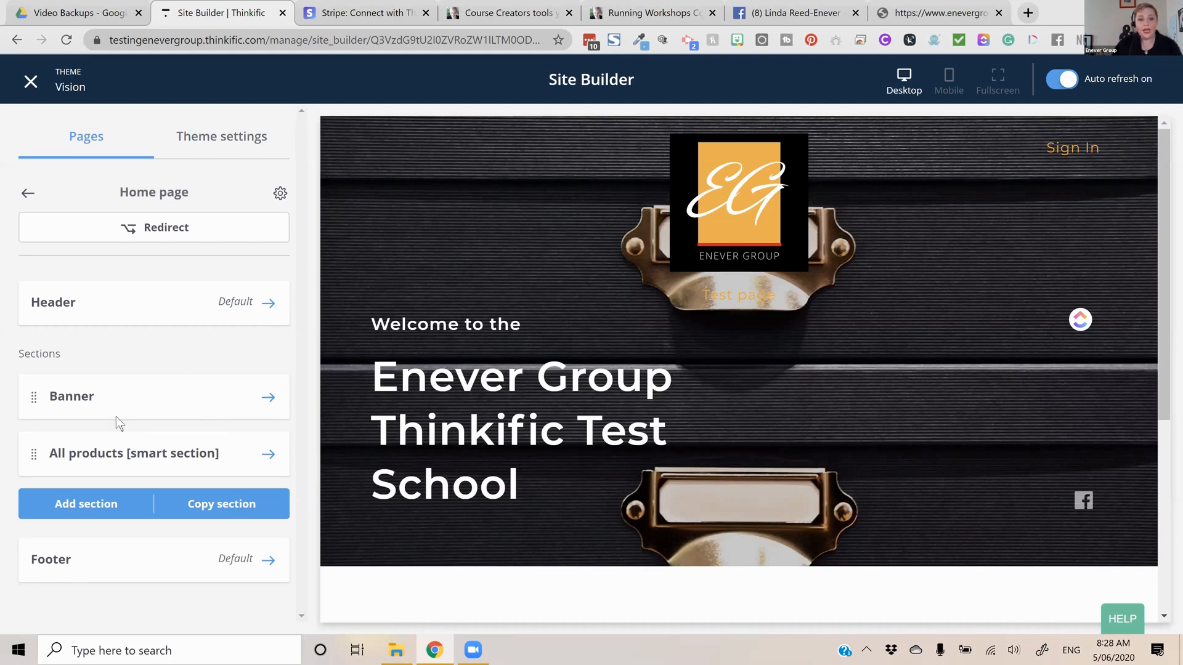
scroll(372, 395, "down", 5)
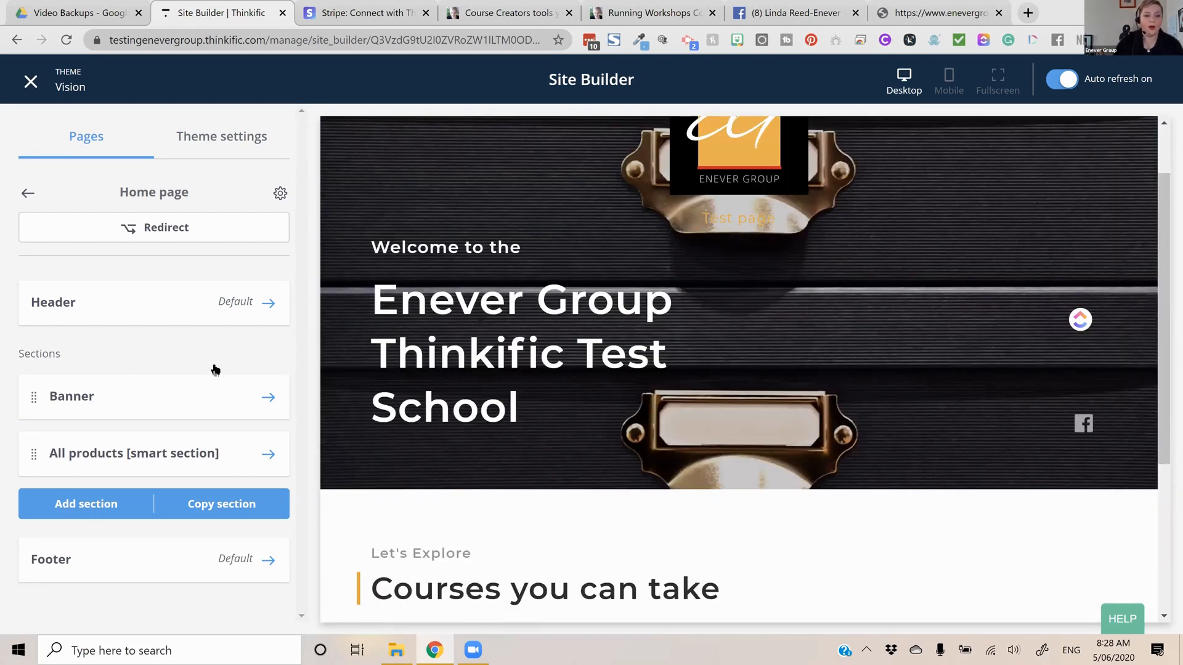
left_click(215, 373)
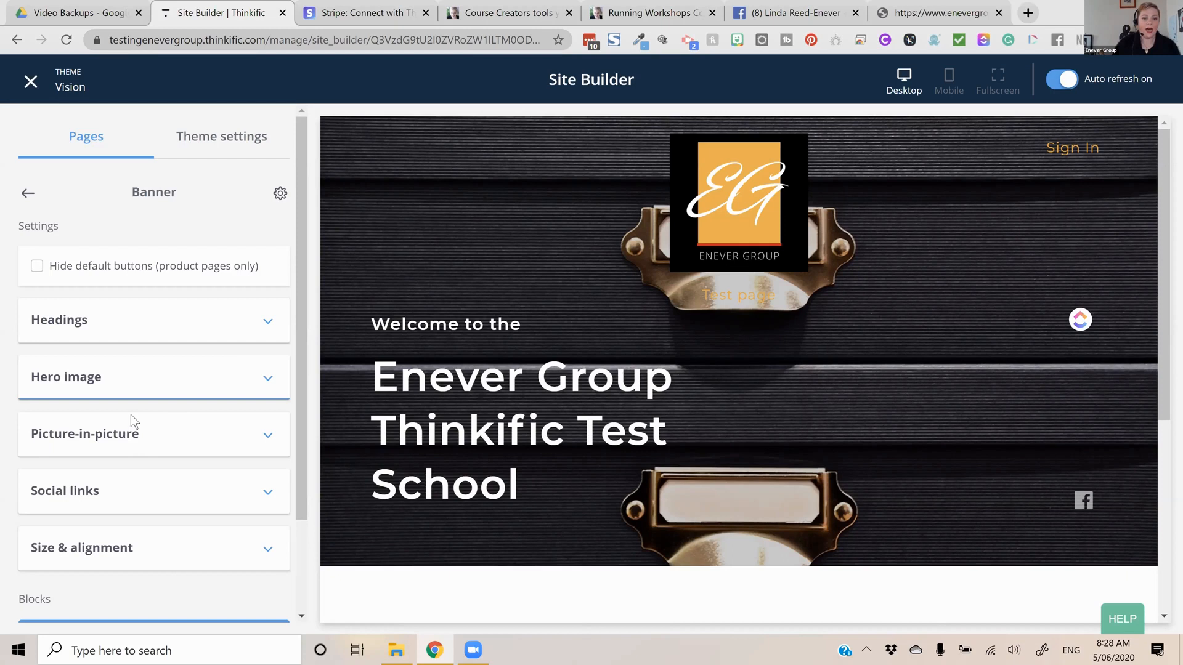
left_click(191, 447)
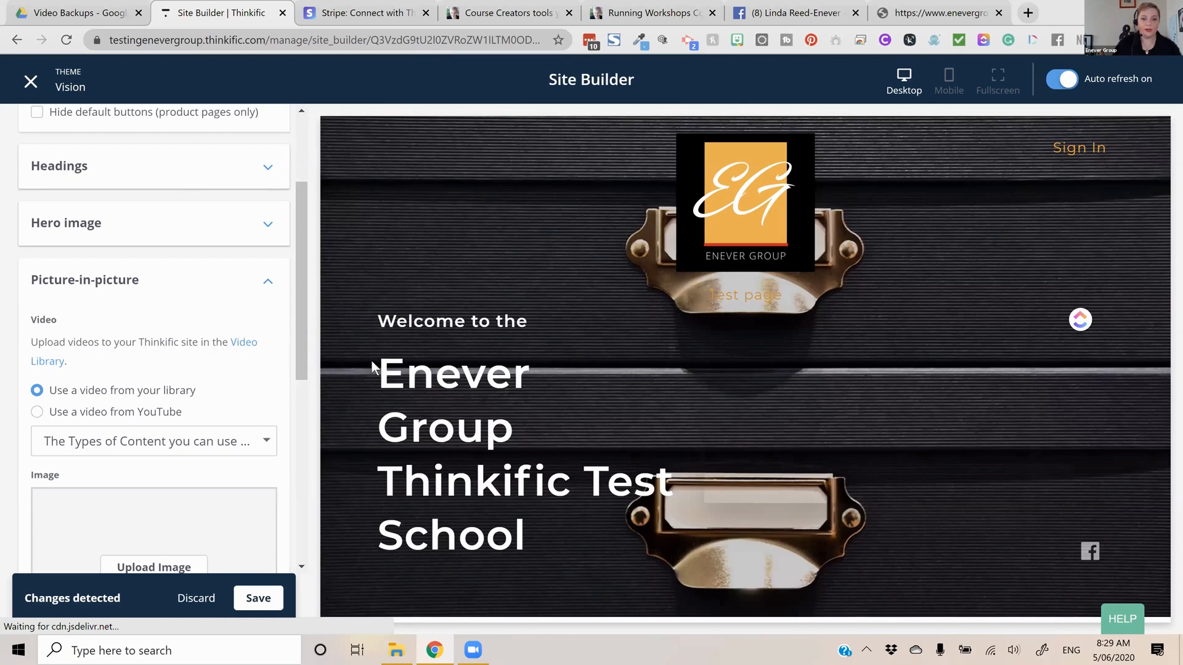
Try to upload the Pink Coffee Animated Social Media Graphic from Downloads as the banner's picture-in-picture image
scroll(157, 508, "down", 4)
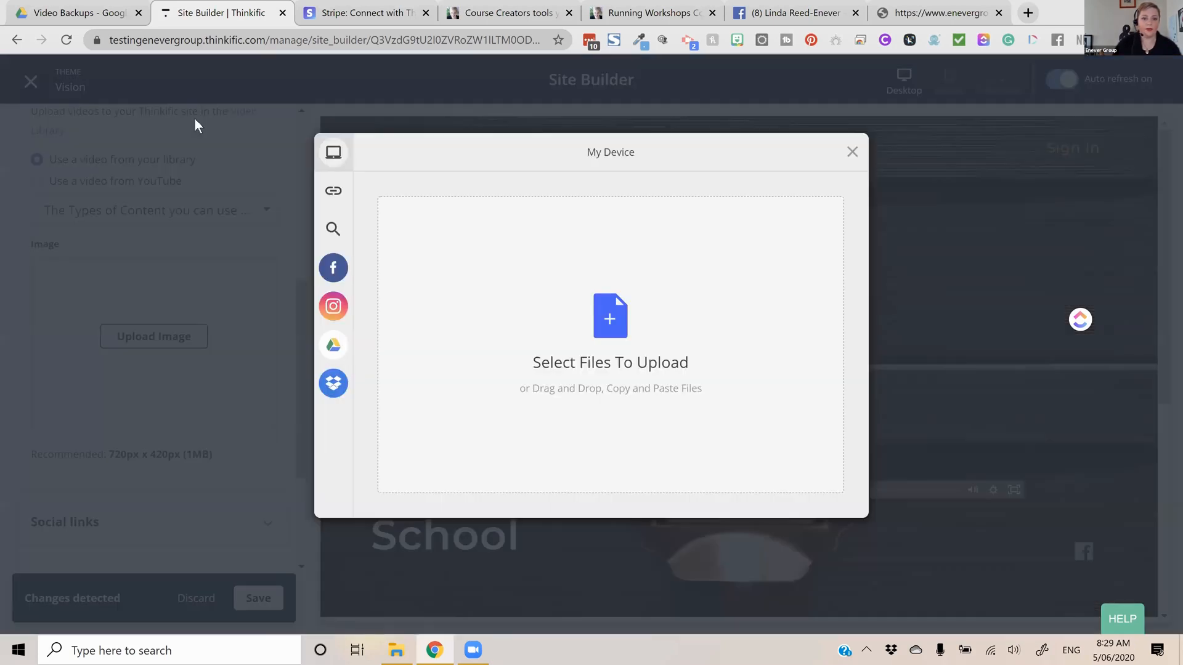
left_click(382, 264)
double_click(180, 132)
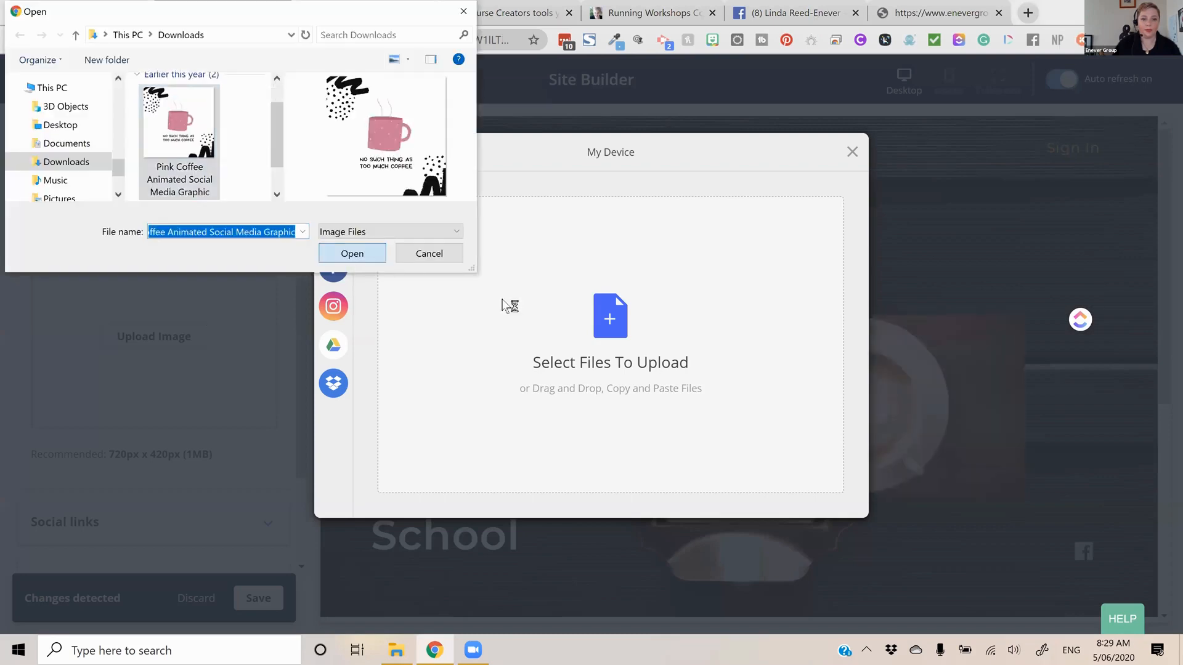
left_click(838, 498)
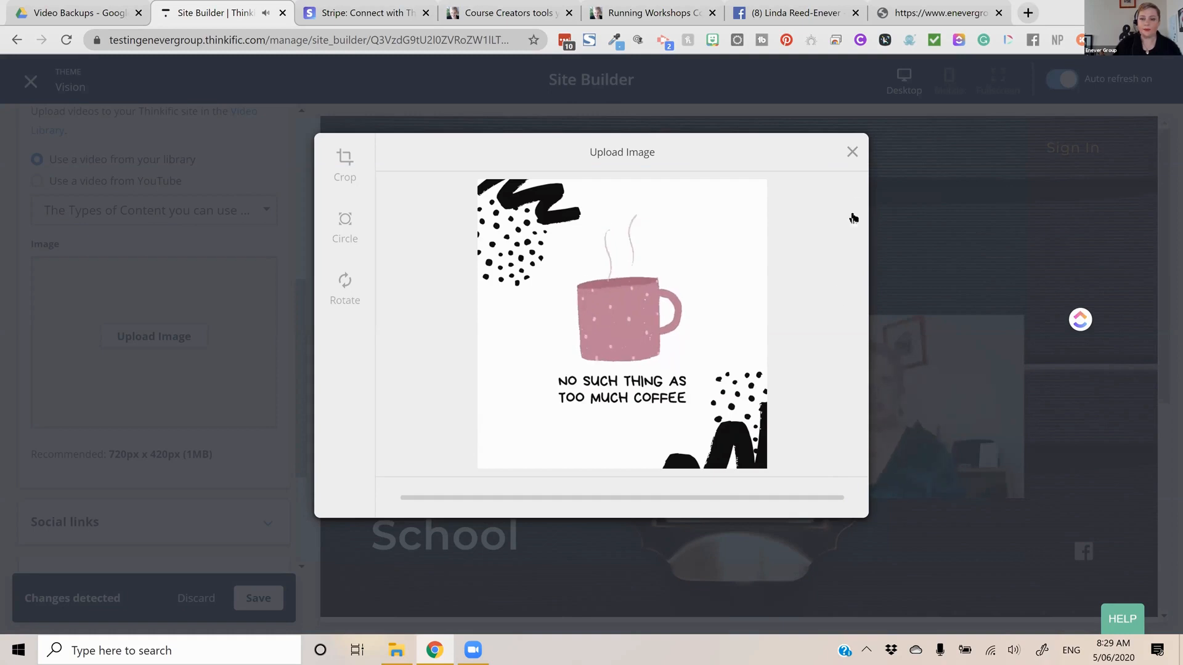
left_click(852, 152)
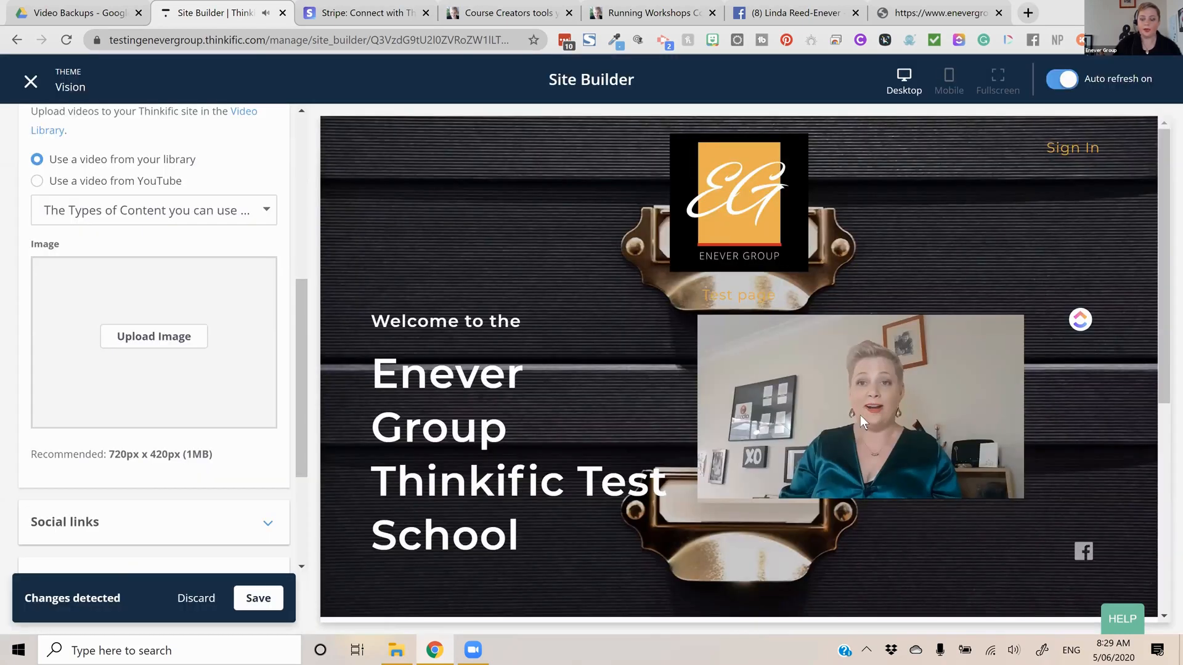
left_click(800, 454)
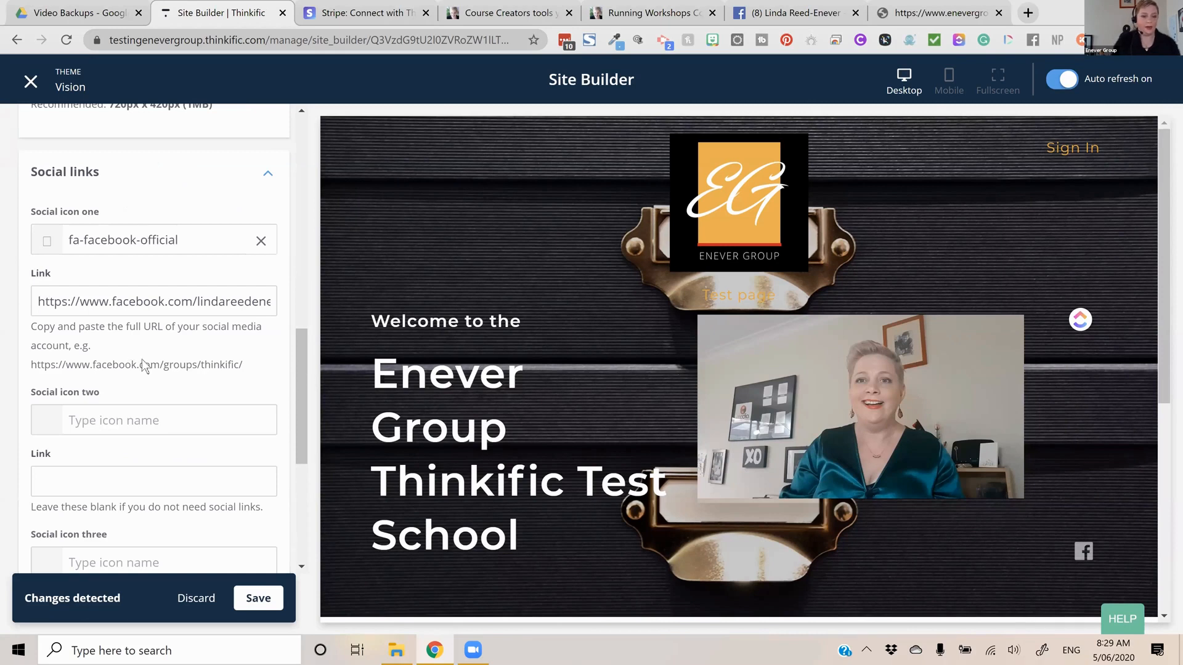
Set the banner's second social icon to fa-twitter, link it to the school owner's Twitter profile and save
scroll(143, 364, "down", 1)
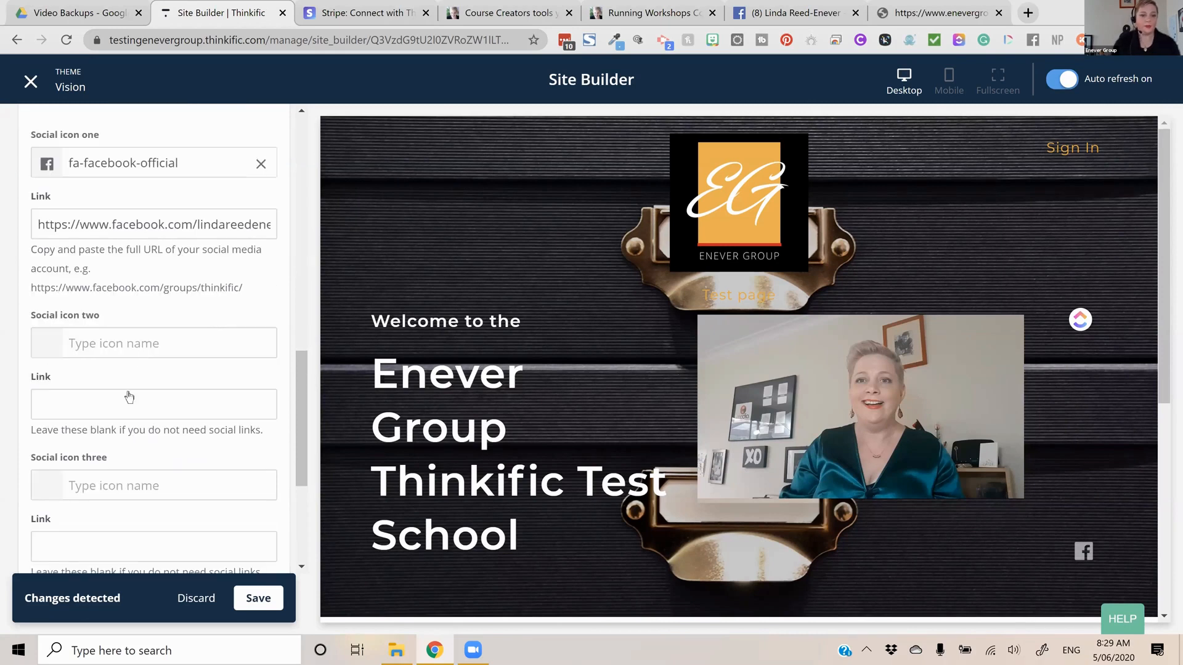
type("tw")
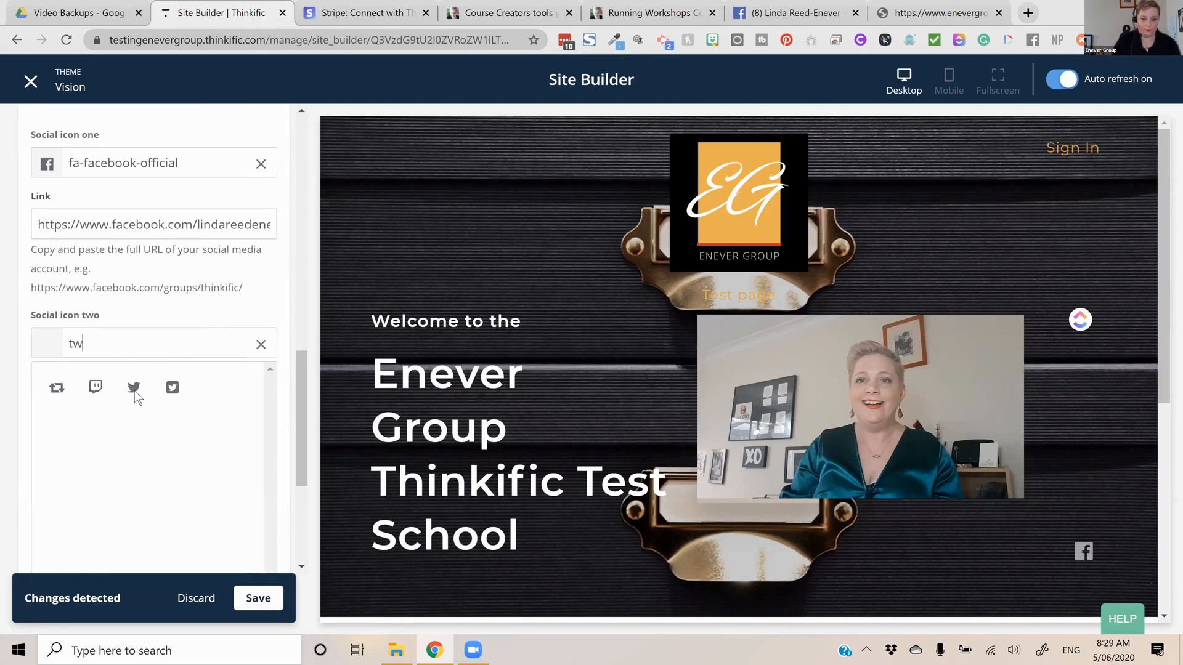
left_click(134, 388)
left_click(135, 395)
type("twitter.com/lindareeed")
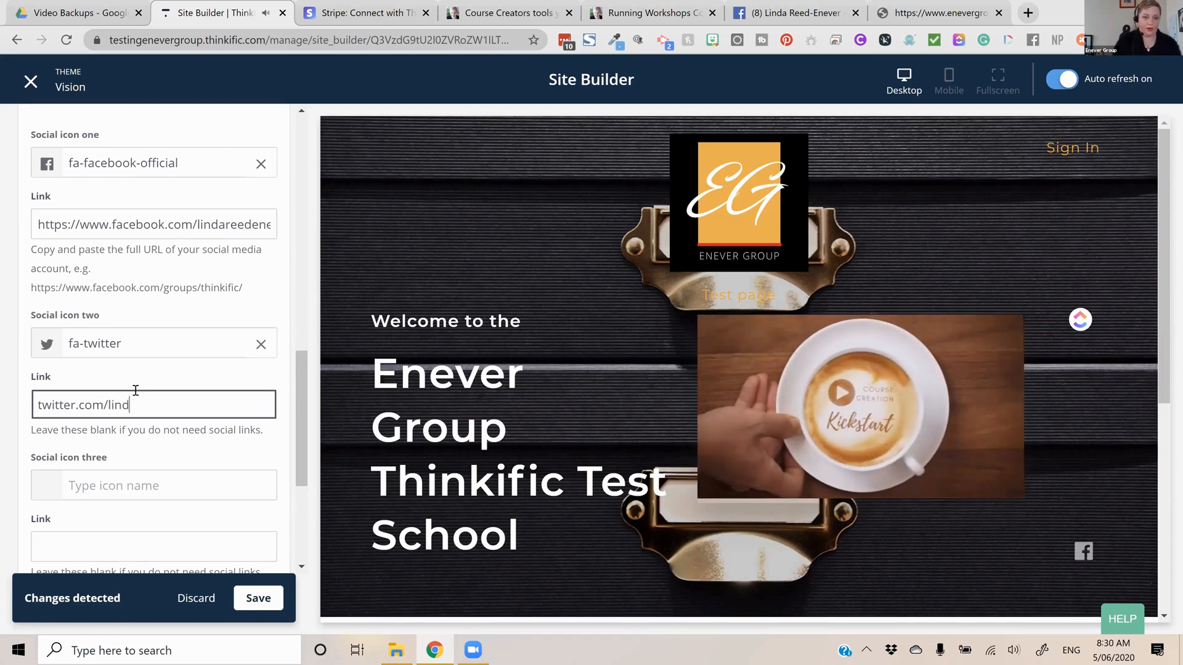
key("BackSpace")
key("BackSpace")
type("denever")
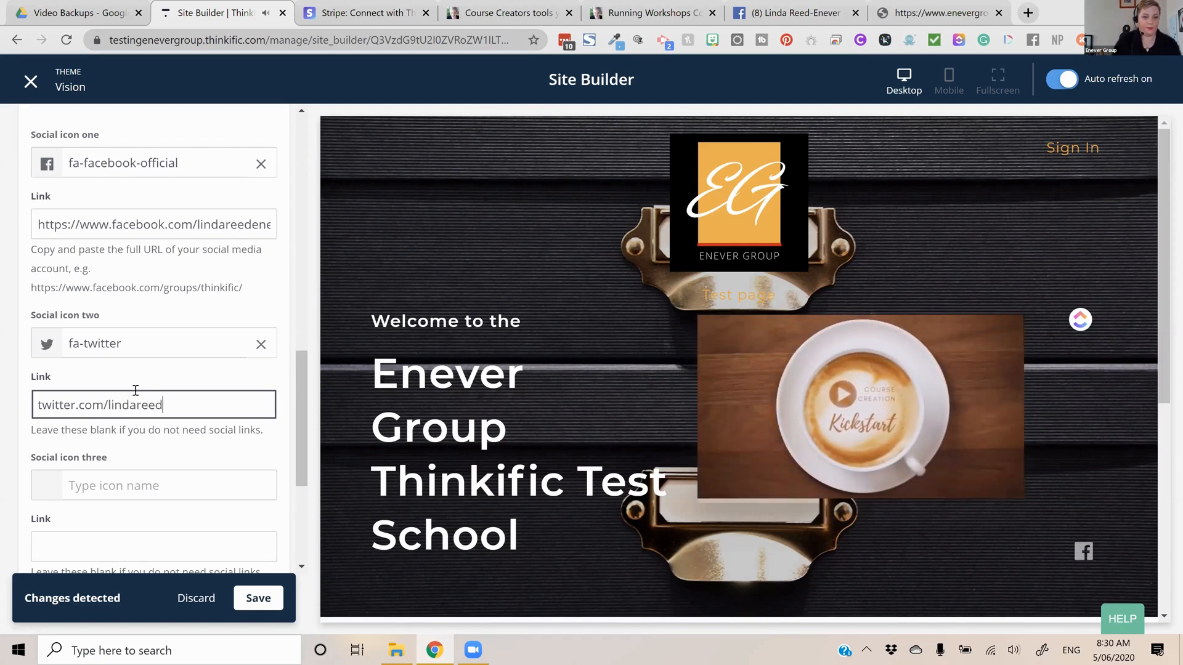
left_click(244, 596)
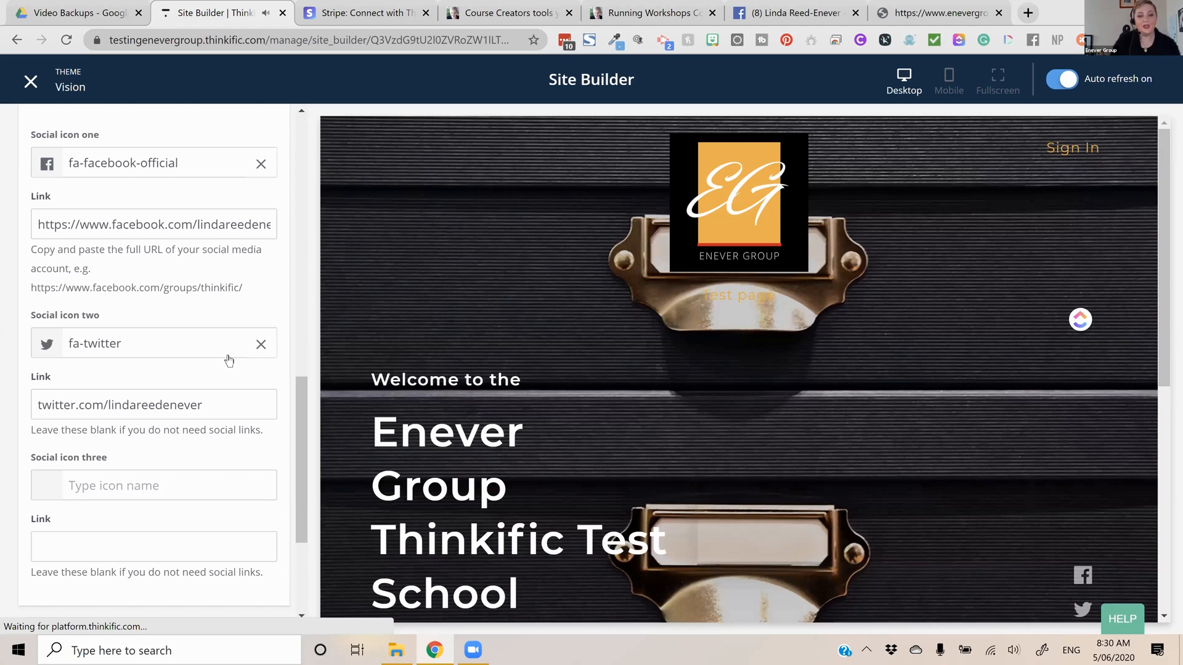
Try a Large height for the banner, return it to Medium and save
scroll(228, 360, "down", 3)
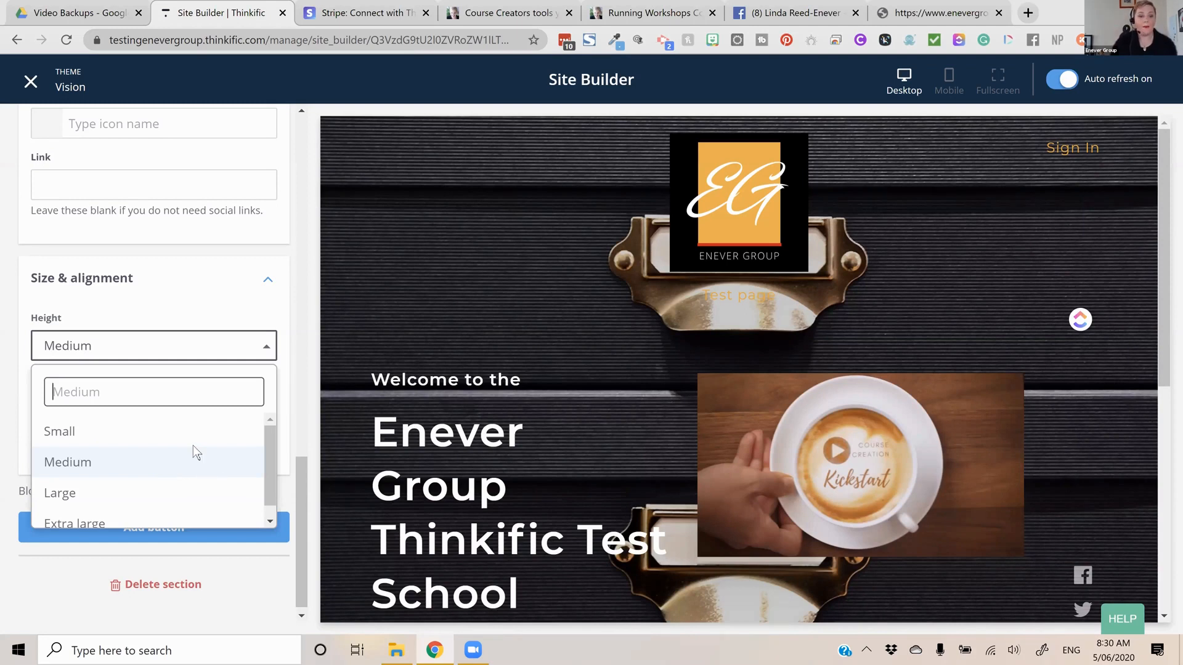
left_click(172, 479)
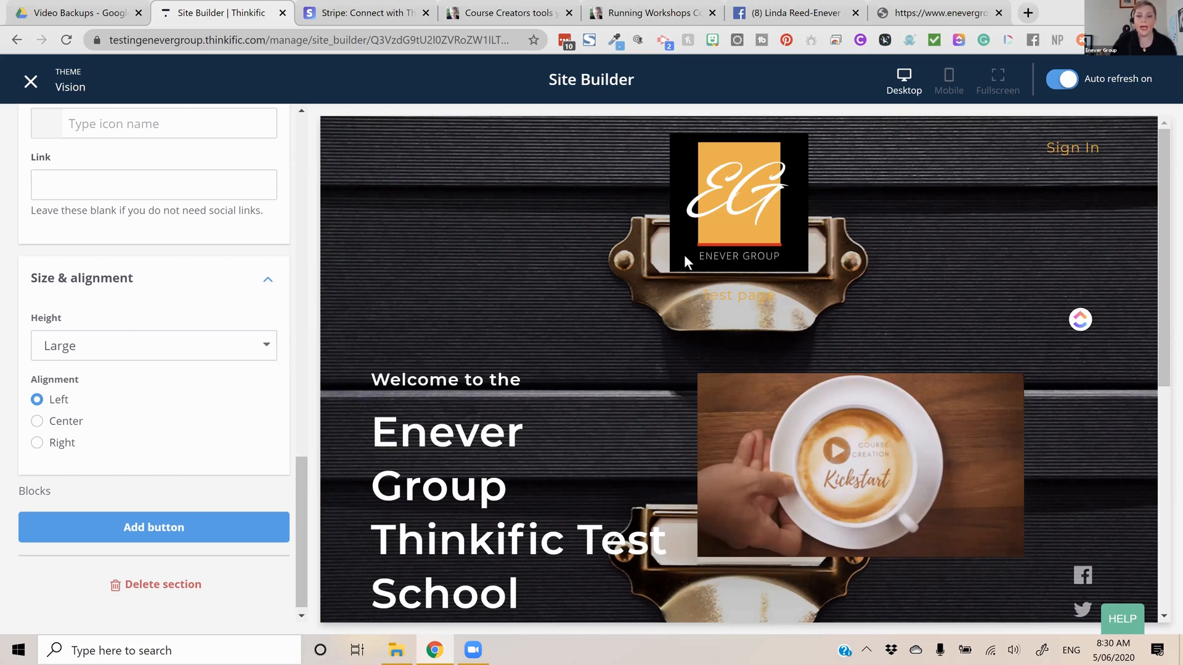
scroll(684, 253, "down", 5)
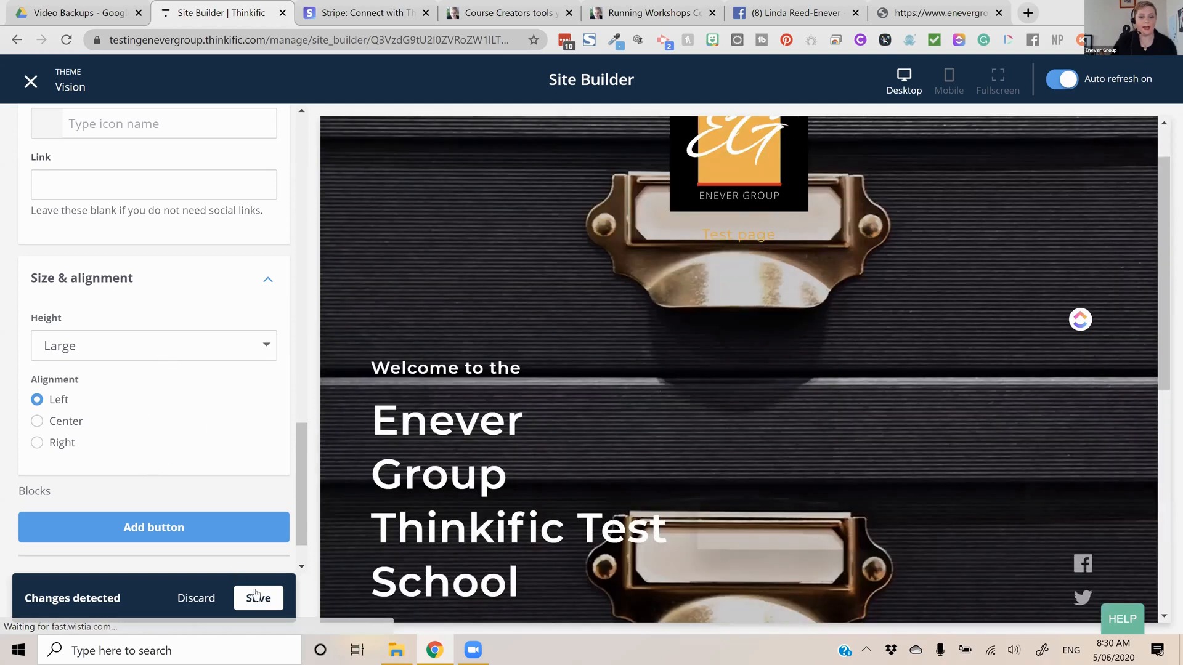
scroll(782, 433, "down", 2)
left_click(154, 346)
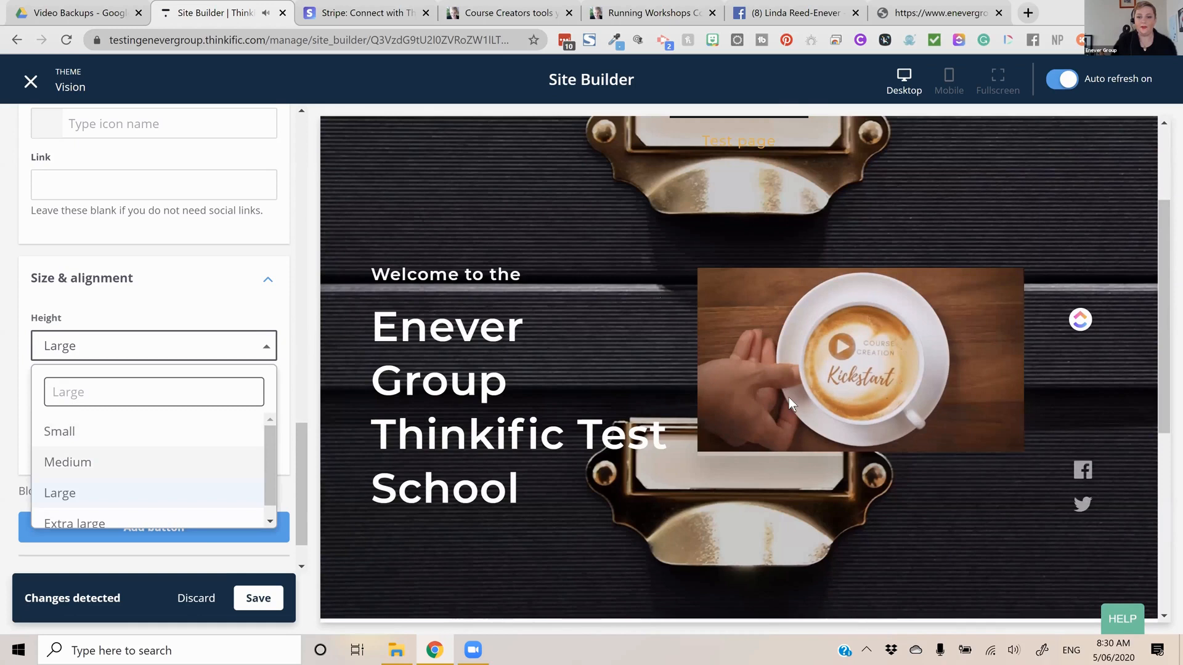
left_click(69, 462)
left_click(258, 598)
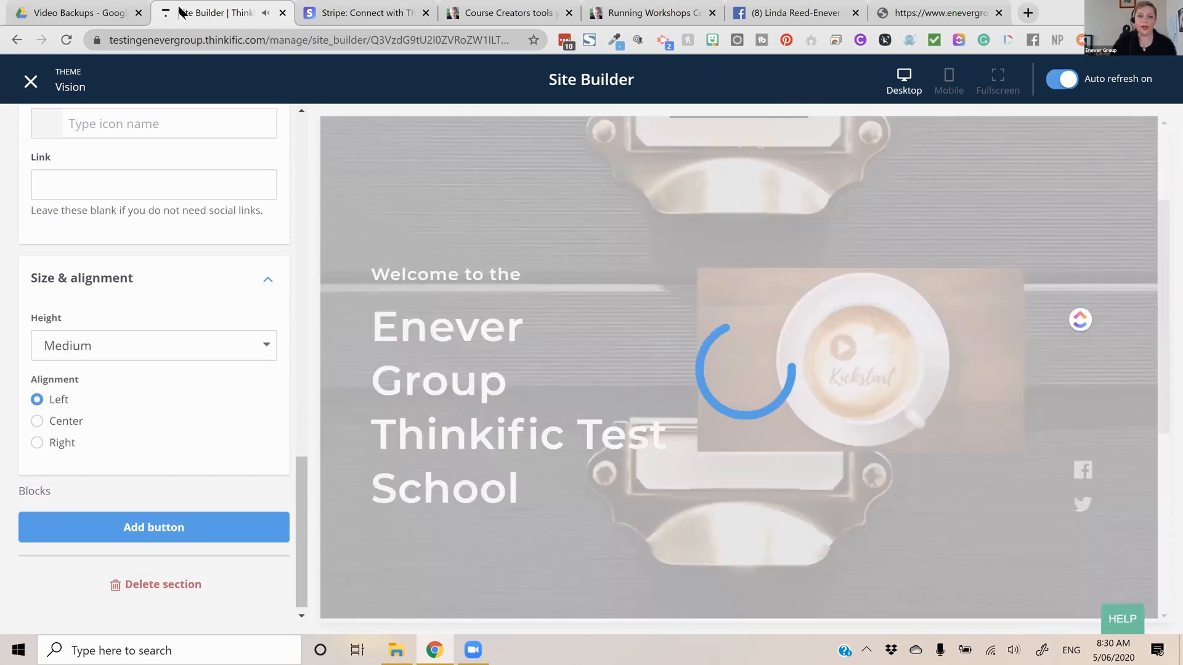
Load testingenevergroup.thinkific.com in another browser tab and review the live home page's banner and courses section
left_click_drag(267, 40, 109, 40)
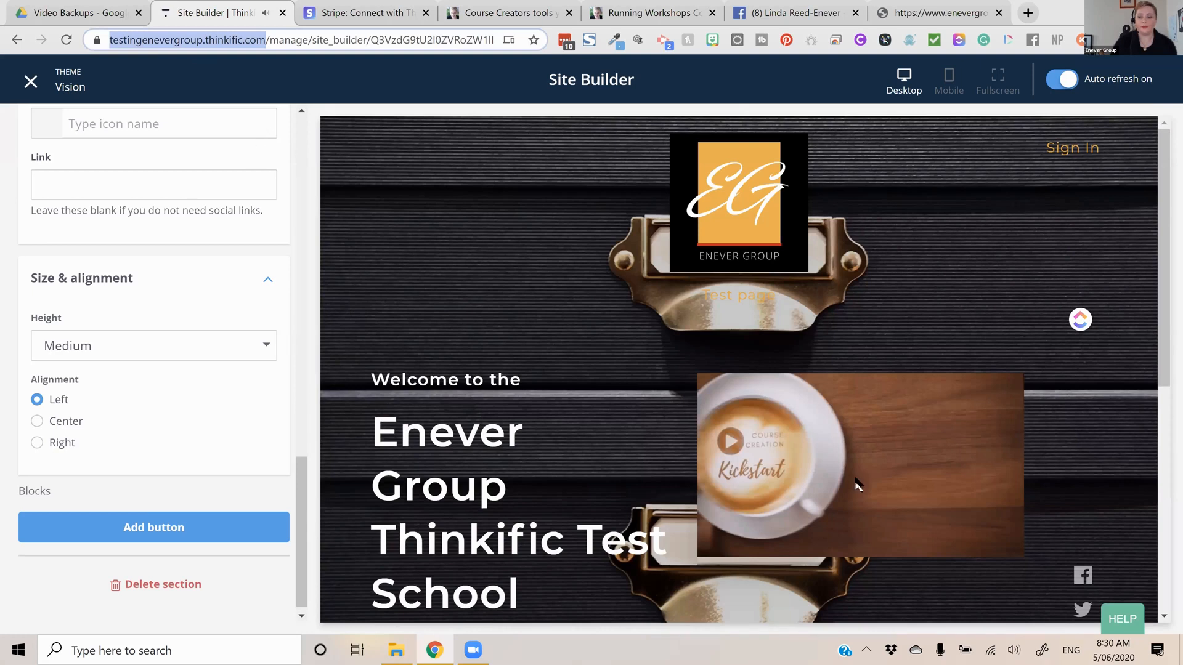
key("ctrl+c")
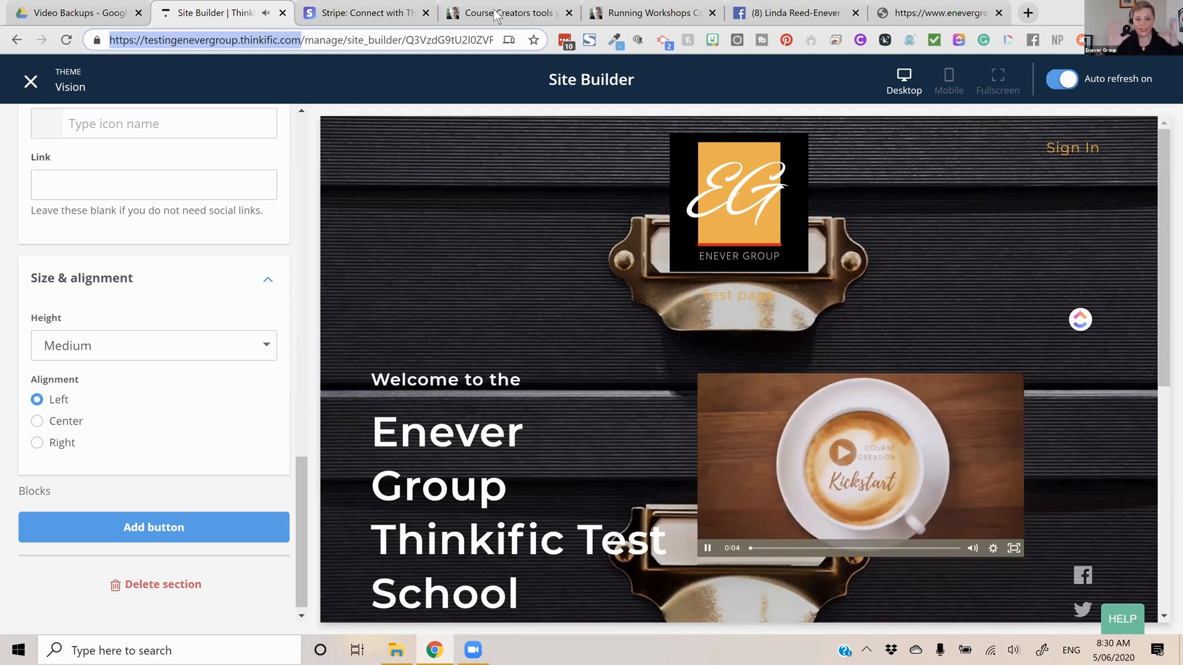
key("ctrl+v")
key("Return")
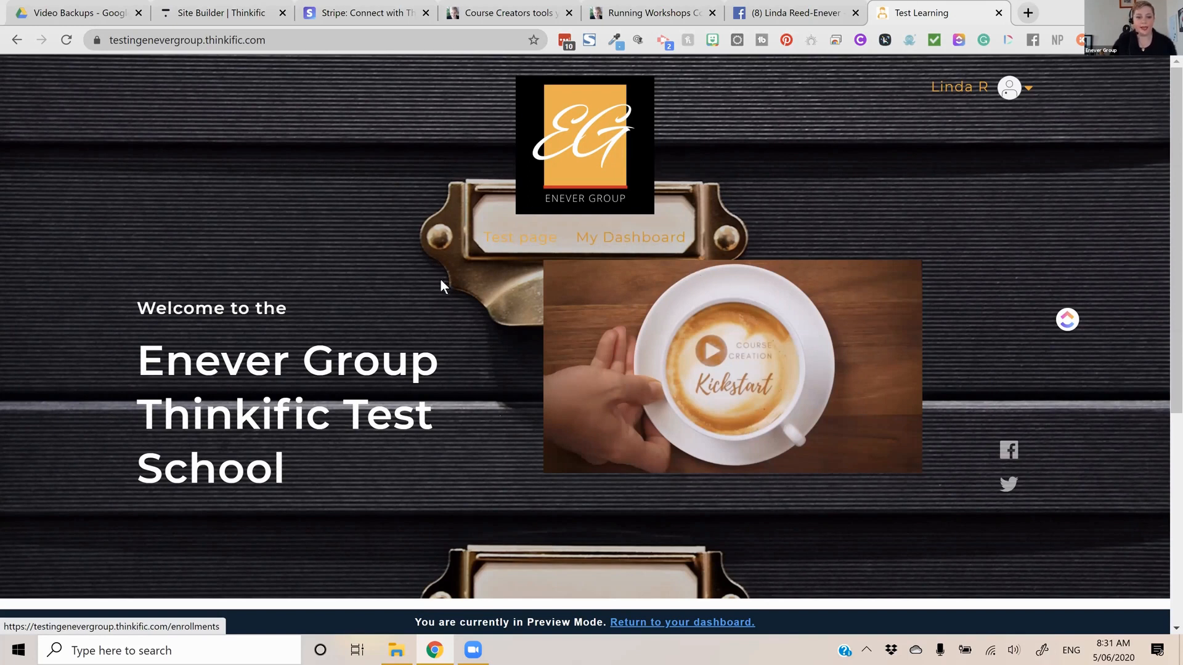
scroll(439, 281, "down", 5)
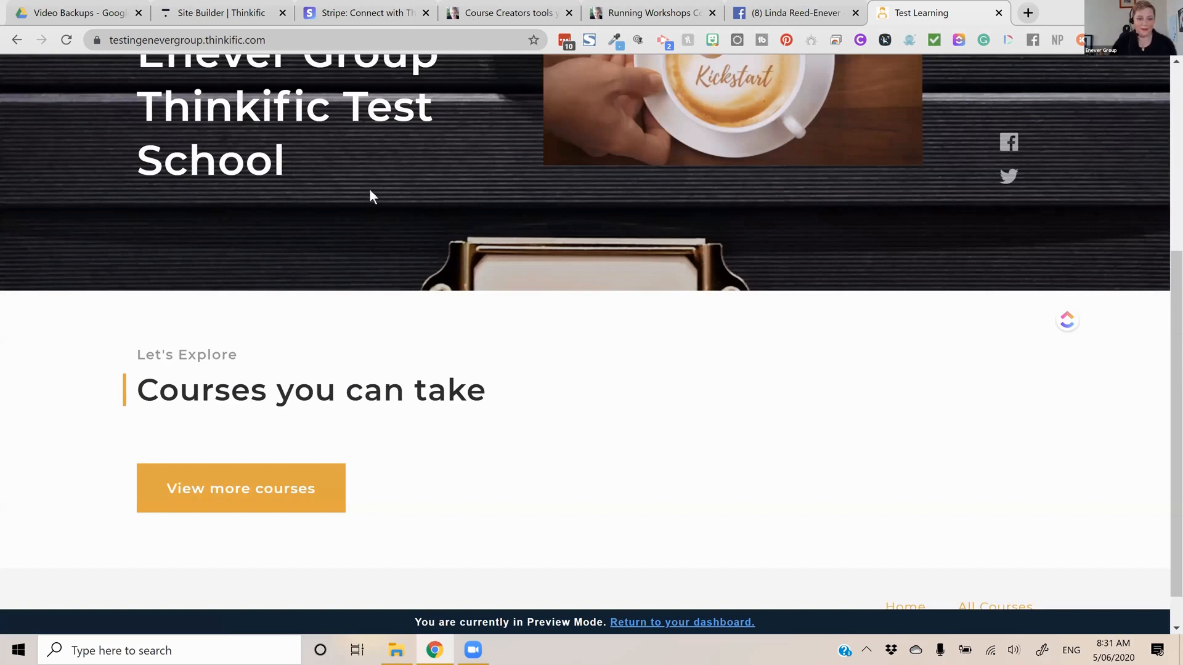
scroll(245, 264, "up", 3)
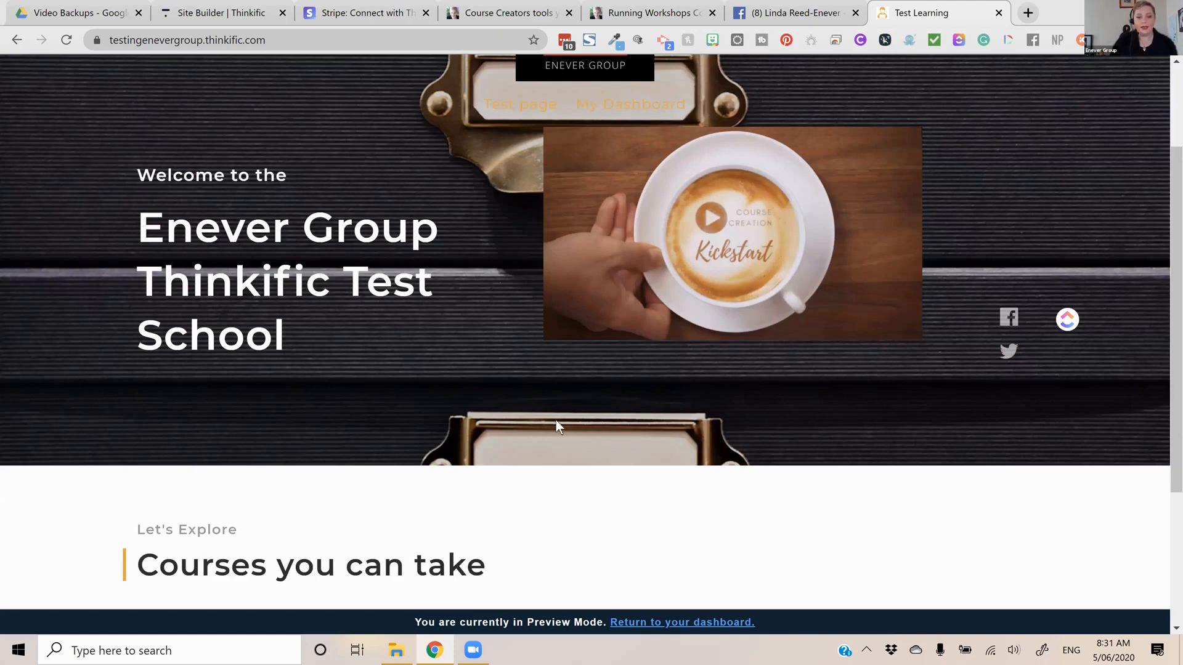
Return to the Site Builder and switch the home page banner's picture-in-picture source to a YouTube video
key("ctrl+2")
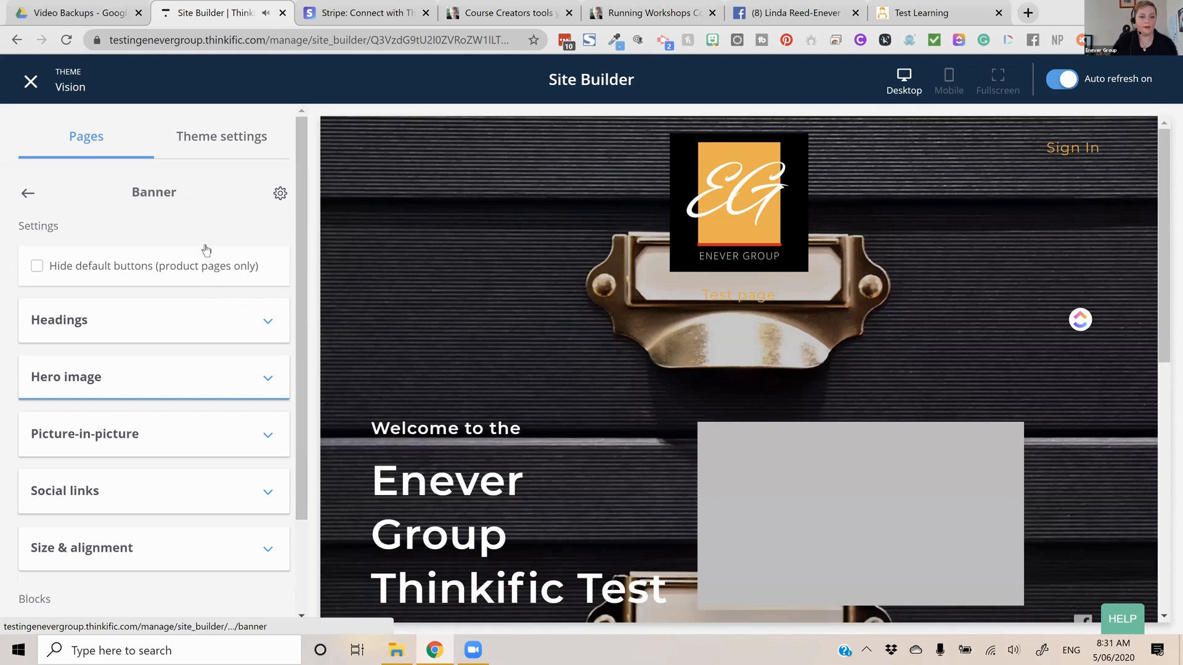
scroll(197, 271, "down", 2)
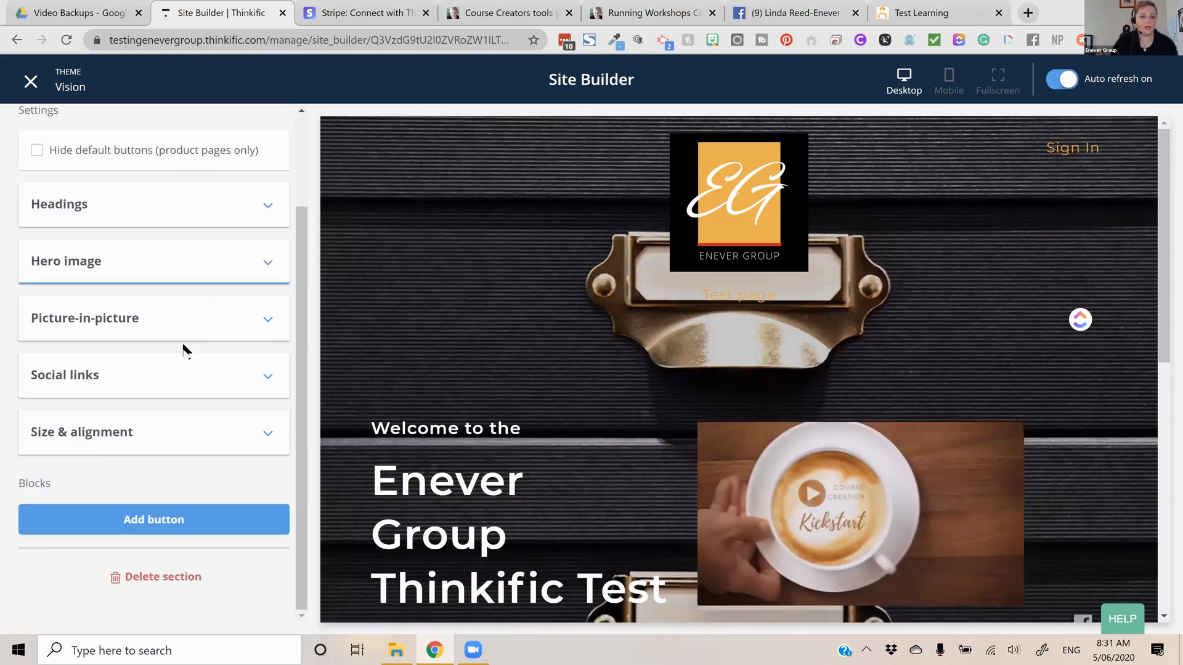
left_click(140, 325)
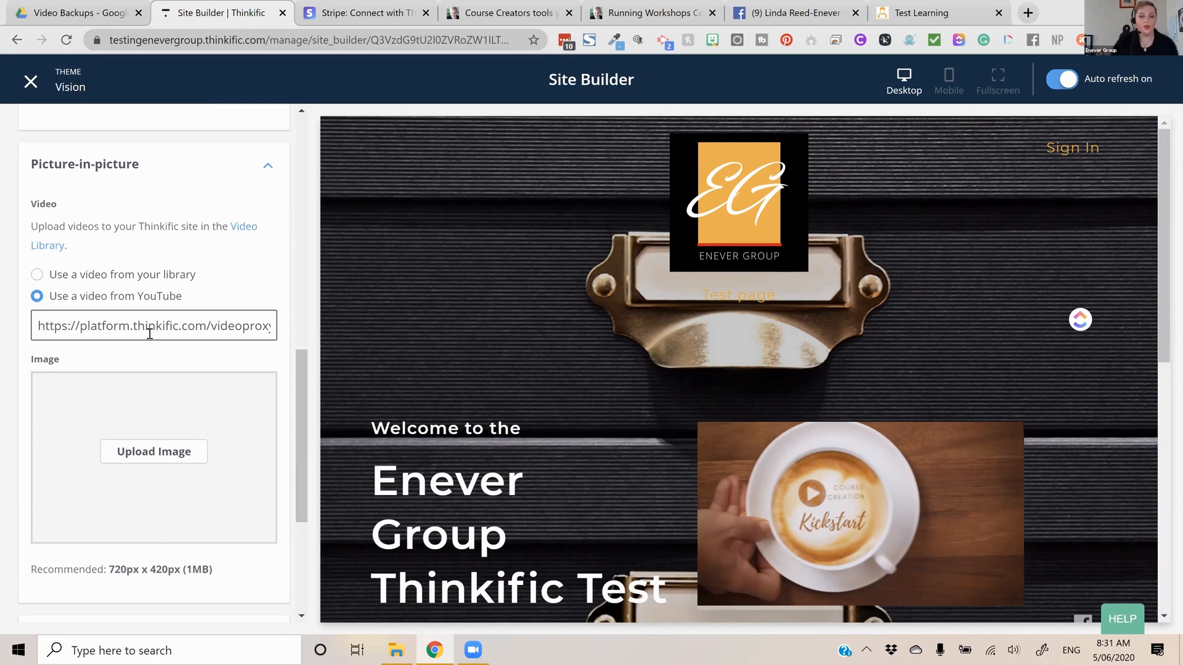
scroll(150, 334, "down", 4)
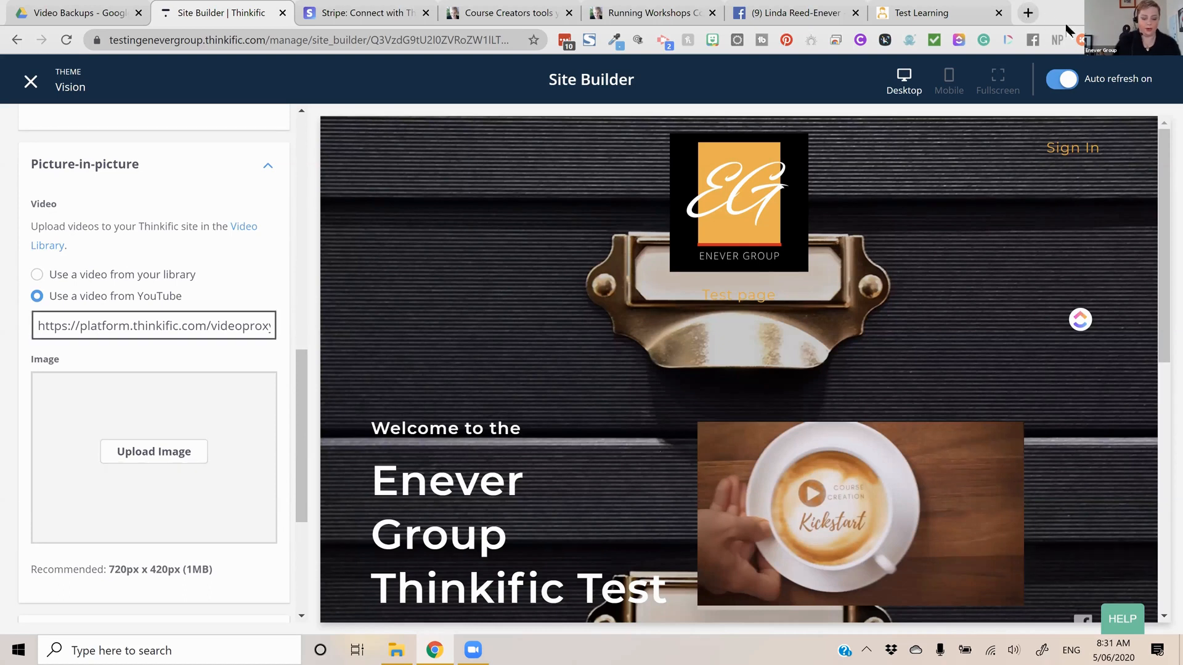
Open YouTube in a new tab and copy the URL of the video "How to Create a Coupon on Thinkific PLUS a handy tip when using them!"
key("ctrl+t")
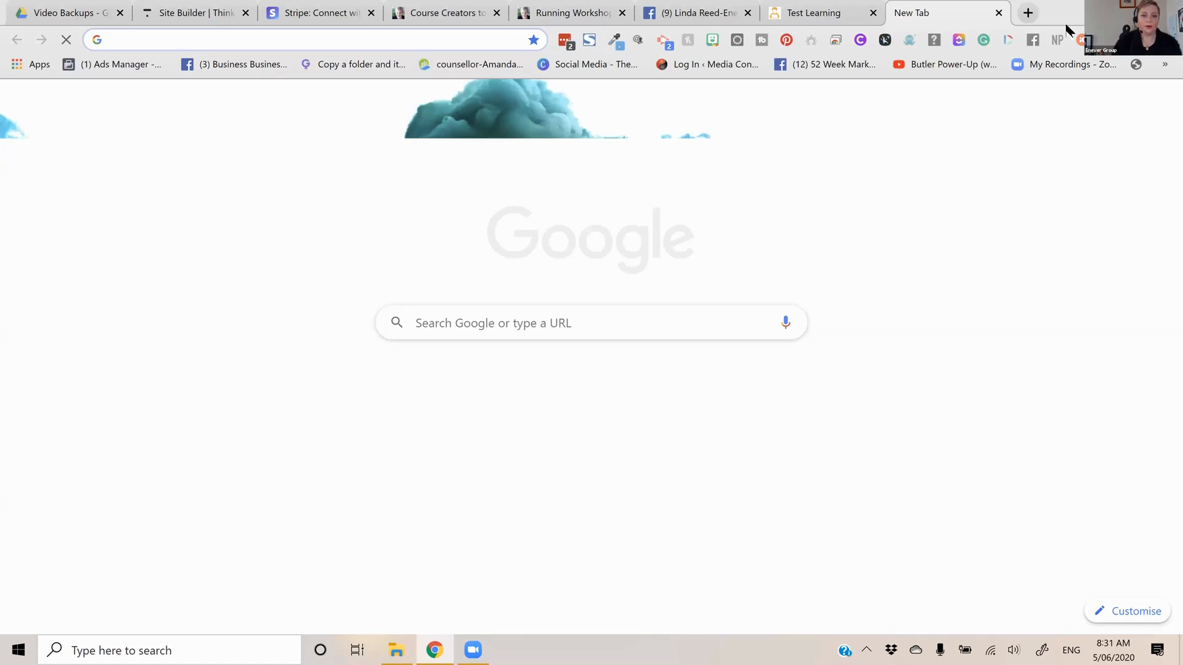
type("you")
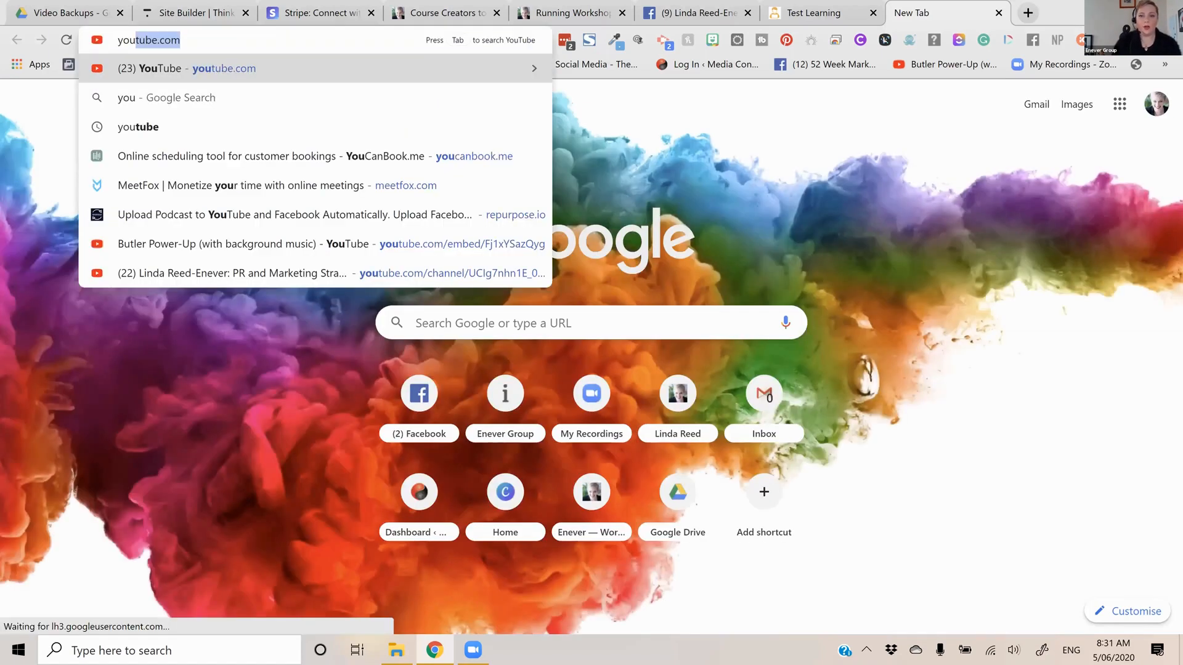
key("Return")
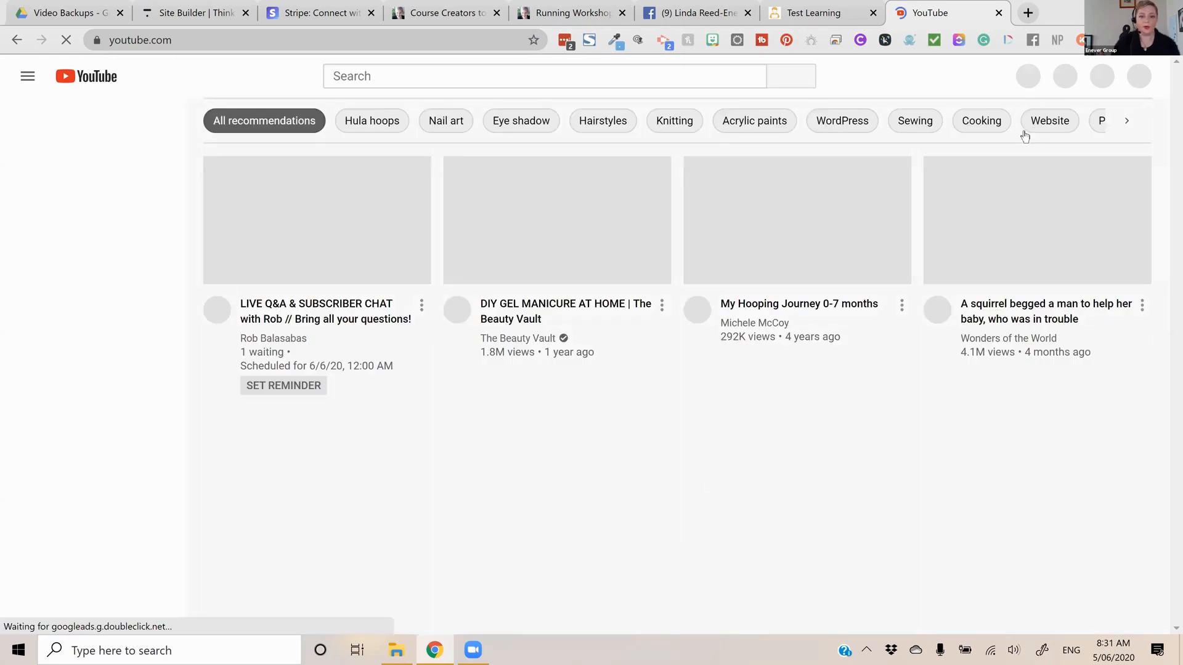
scroll(1066, 105, "down", 1)
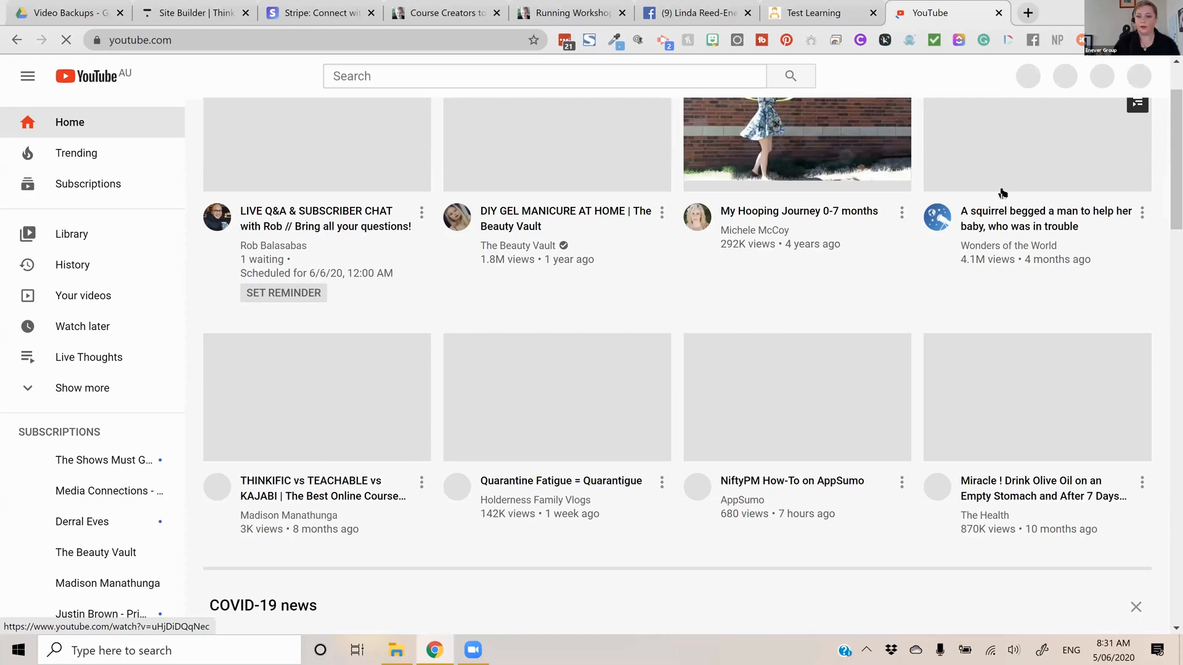
scroll(1017, 185, "up", 1)
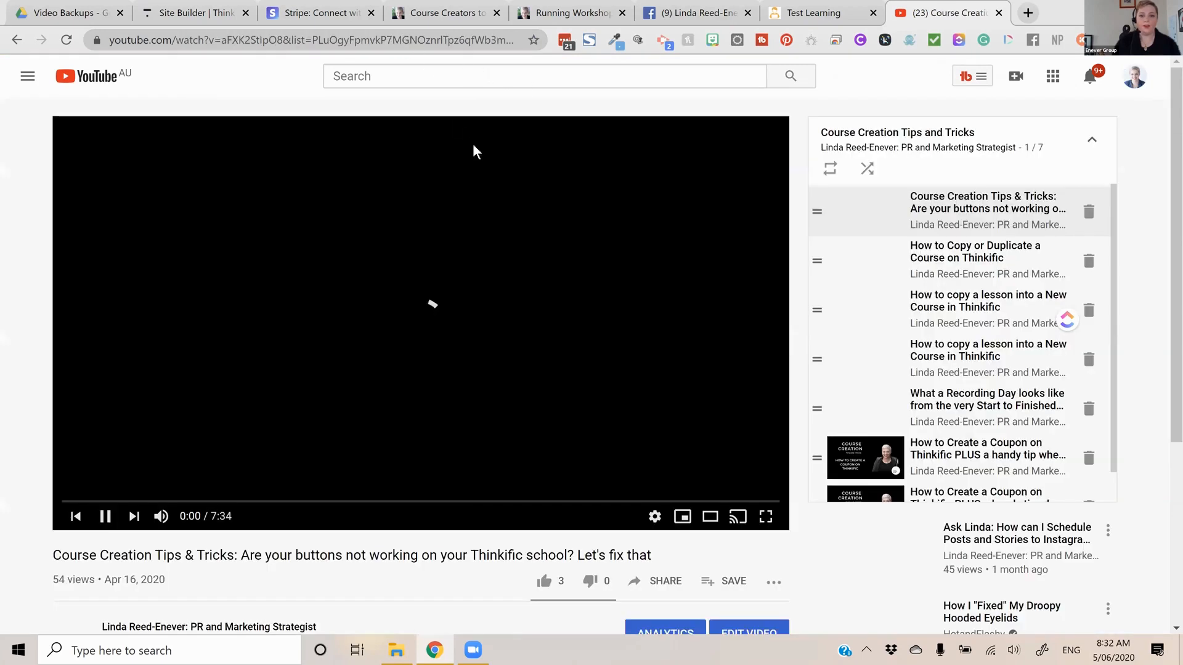
scroll(475, 151, "down", 5)
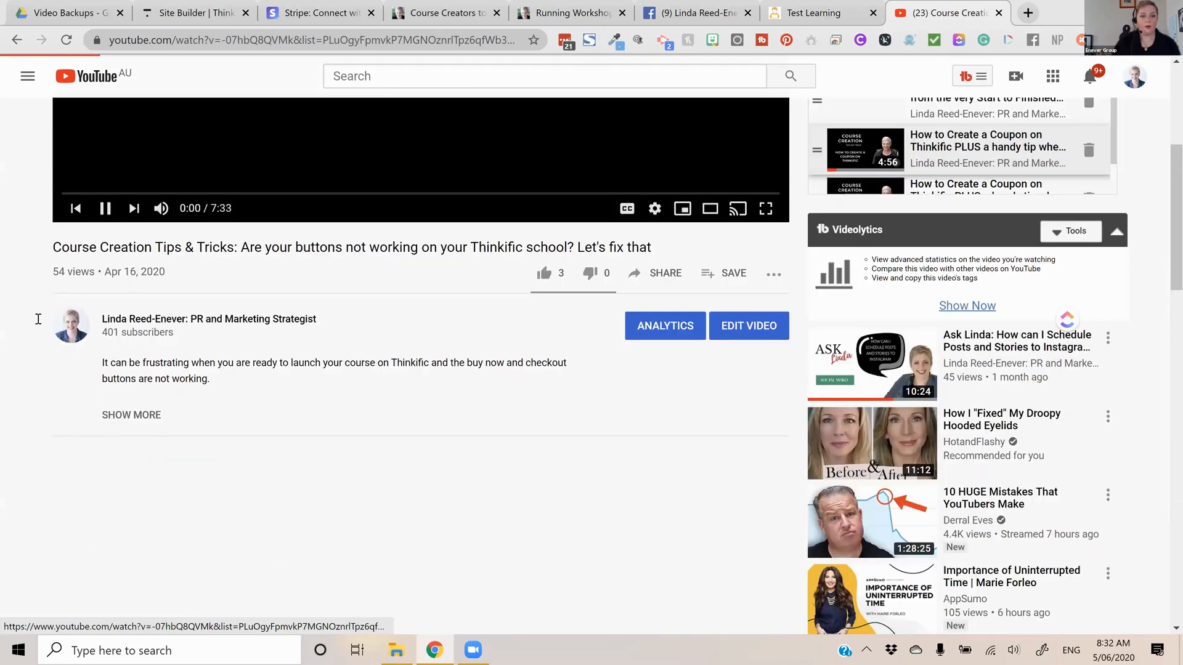
right_click(406, 40)
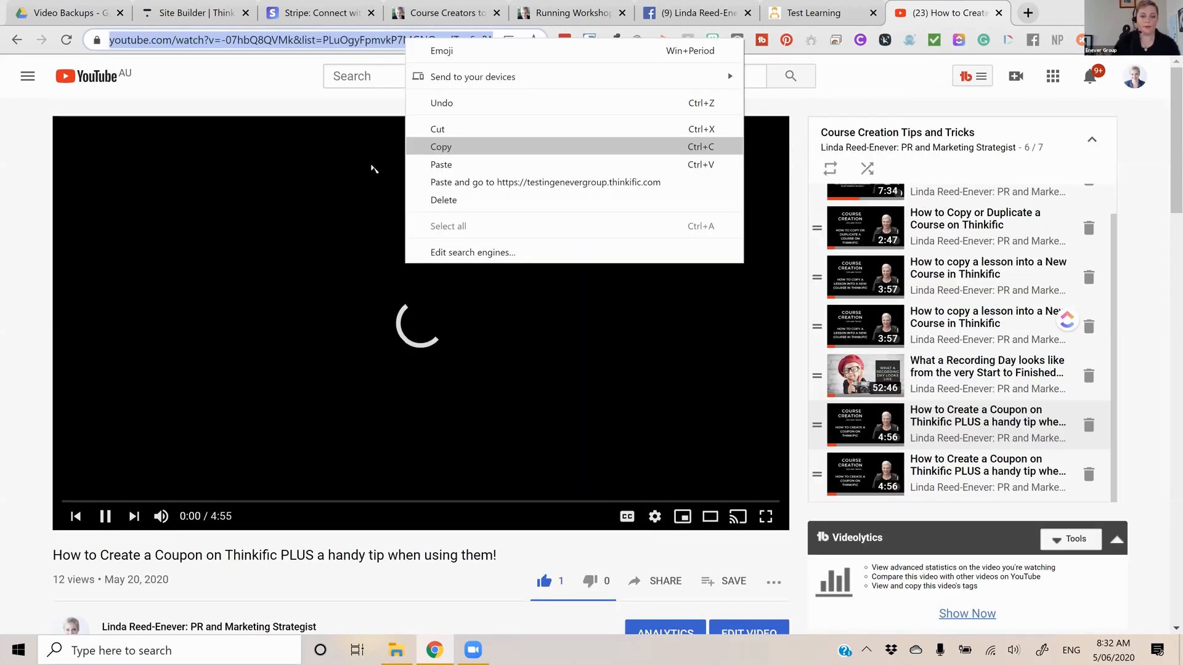
Back in the Site Builder, paste the copied YouTube URL as the banner's picture-in-picture video and check the preview
left_click(173, 9)
type("https://www.youtube.com/watch?v=-07hbQ8QVMk&list=PLuOgyFpmvkP7MGNOznrlTpz6qfWb3mz69&index=6")
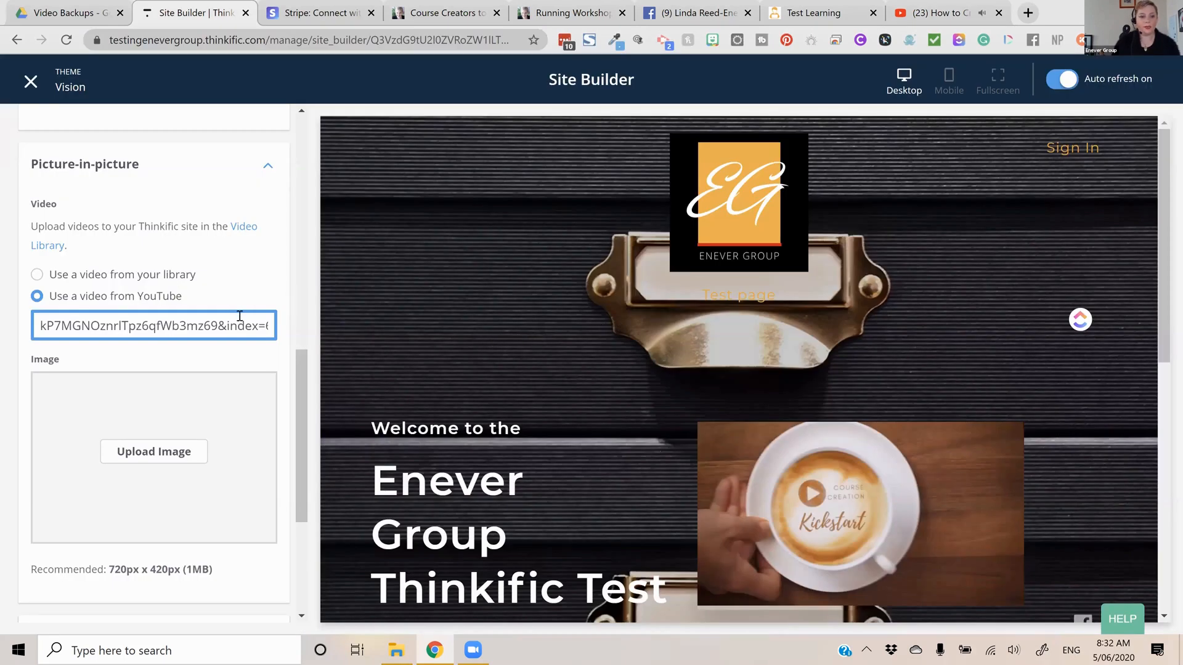
left_click(855, 398)
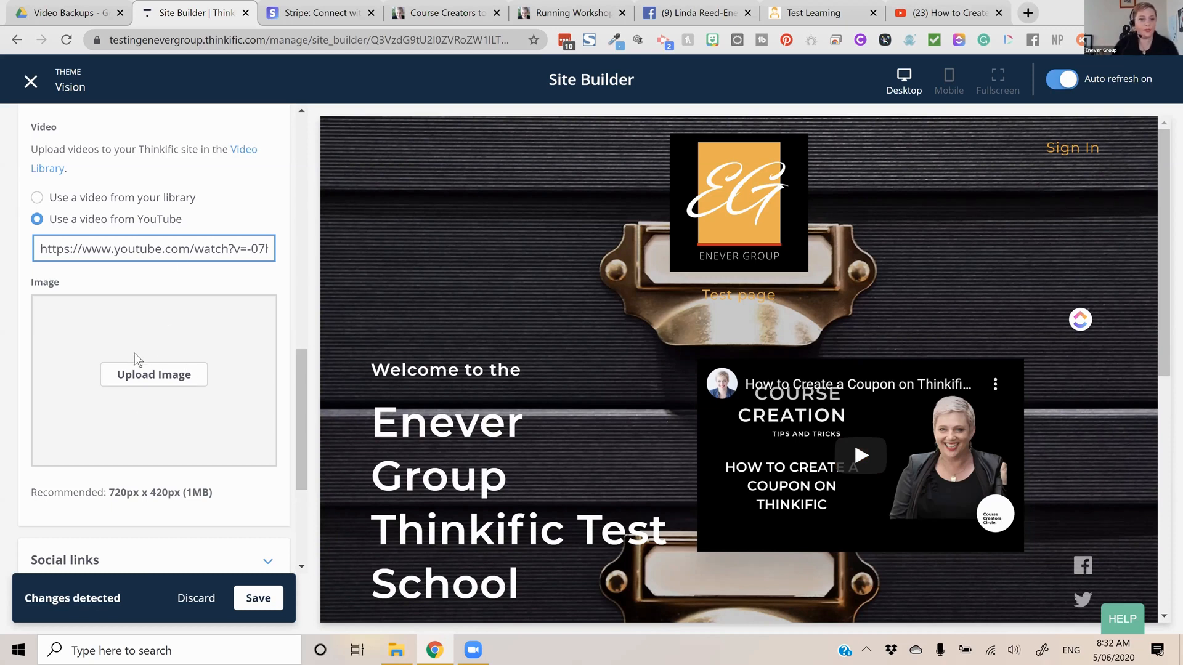
scroll(153, 341, "down", 4)
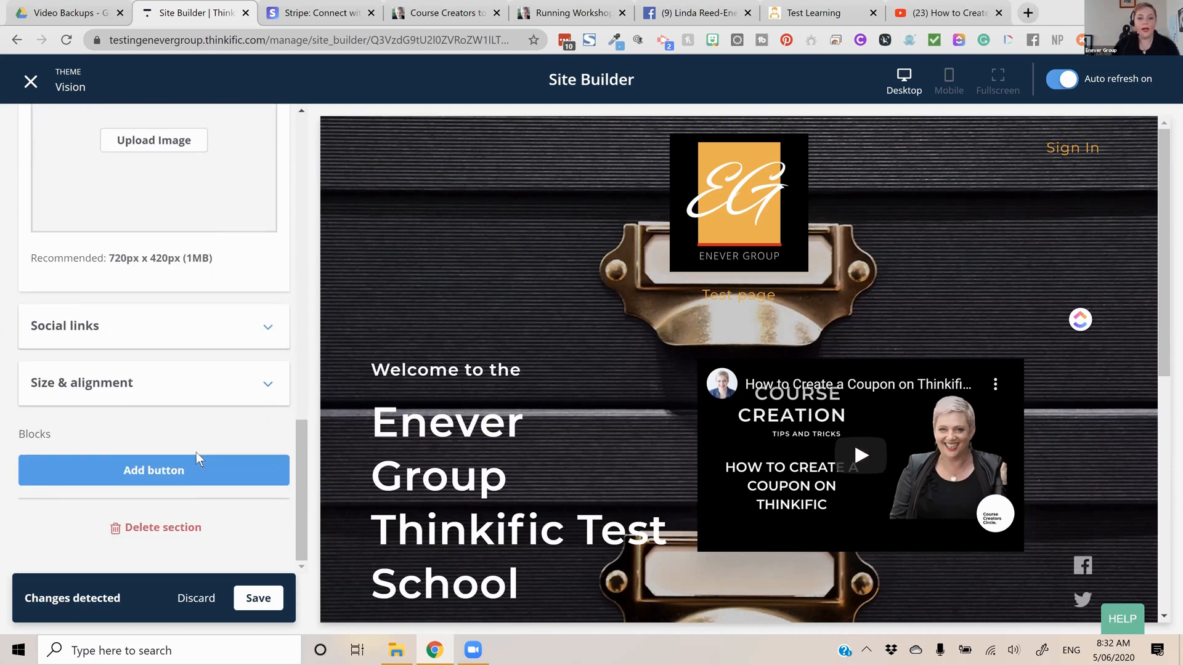
scroll(196, 454, "up", 1)
scroll(196, 459, "down", 1)
scroll(206, 372, "up", 15)
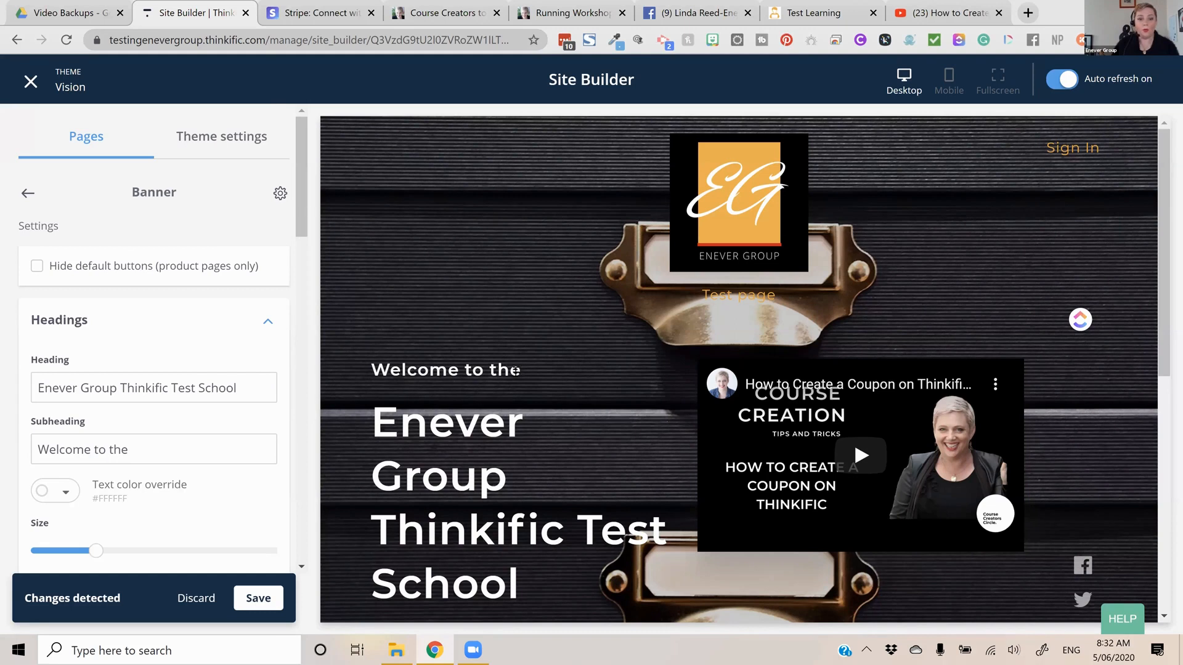
Review the home page banner's heading and hero image settings, and return to the list of site pages
scroll(186, 401, "down", 1)
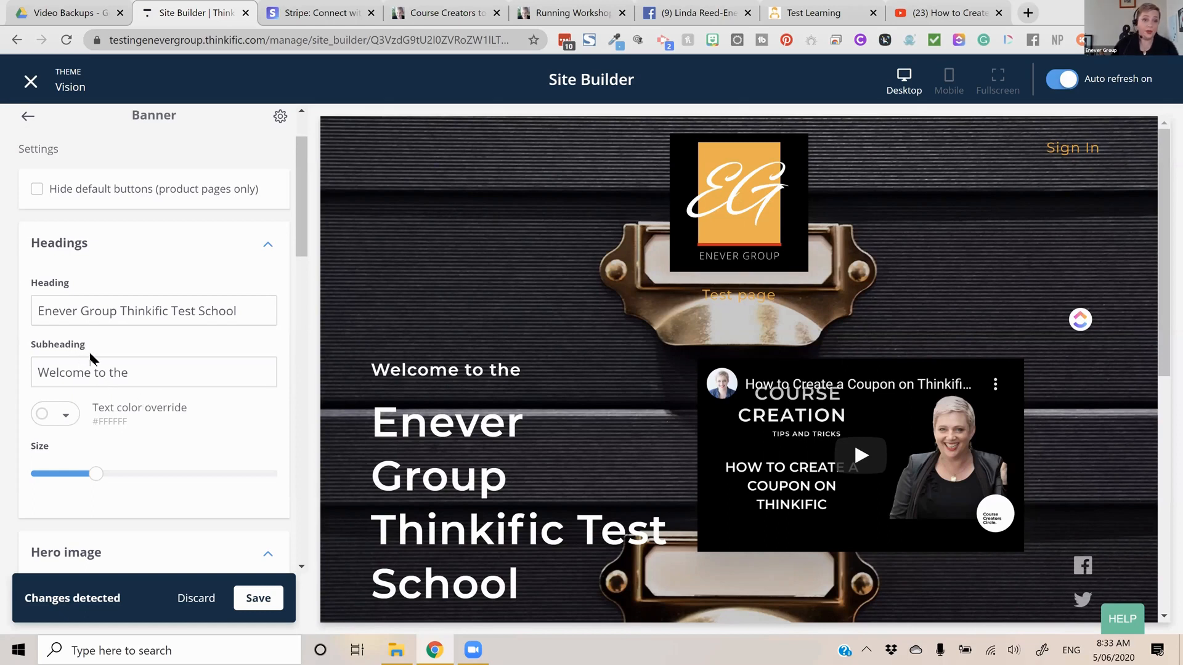
scroll(90, 359, "down", 1)
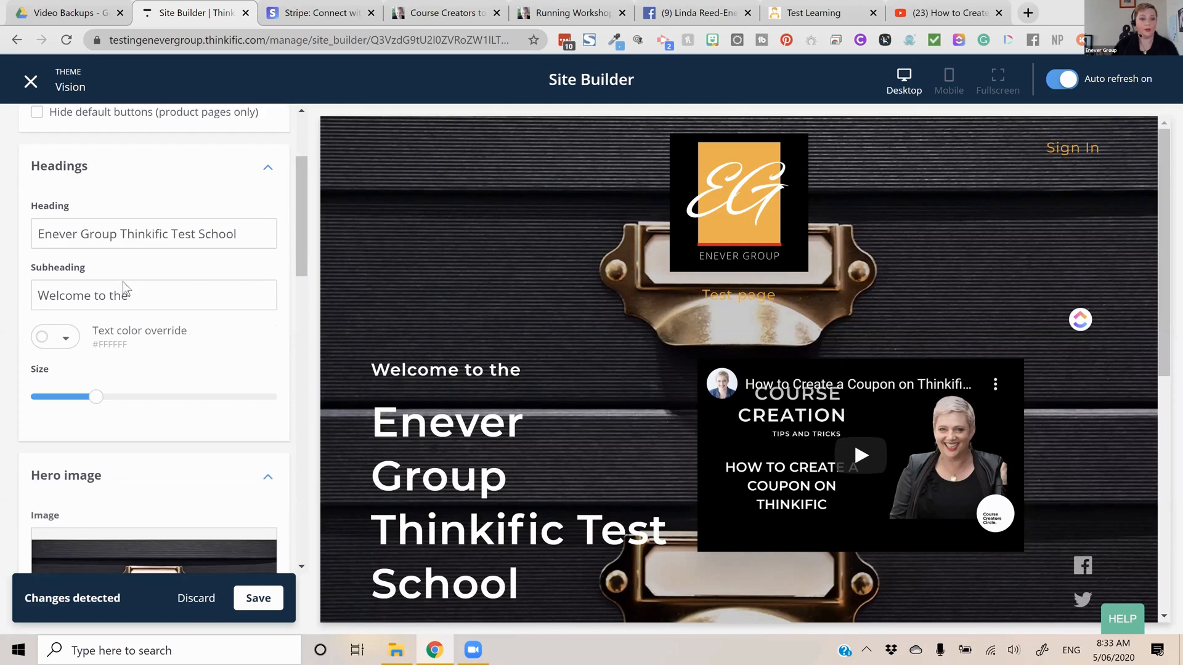
scroll(34, 202, "up", 2)
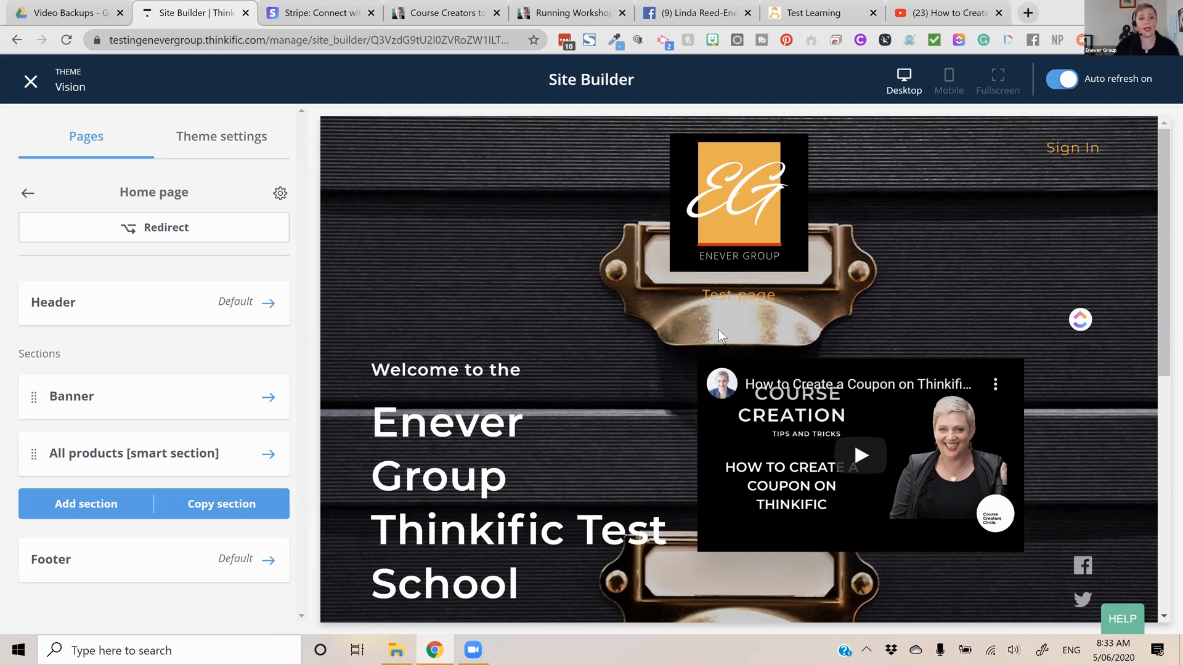
left_click(28, 192)
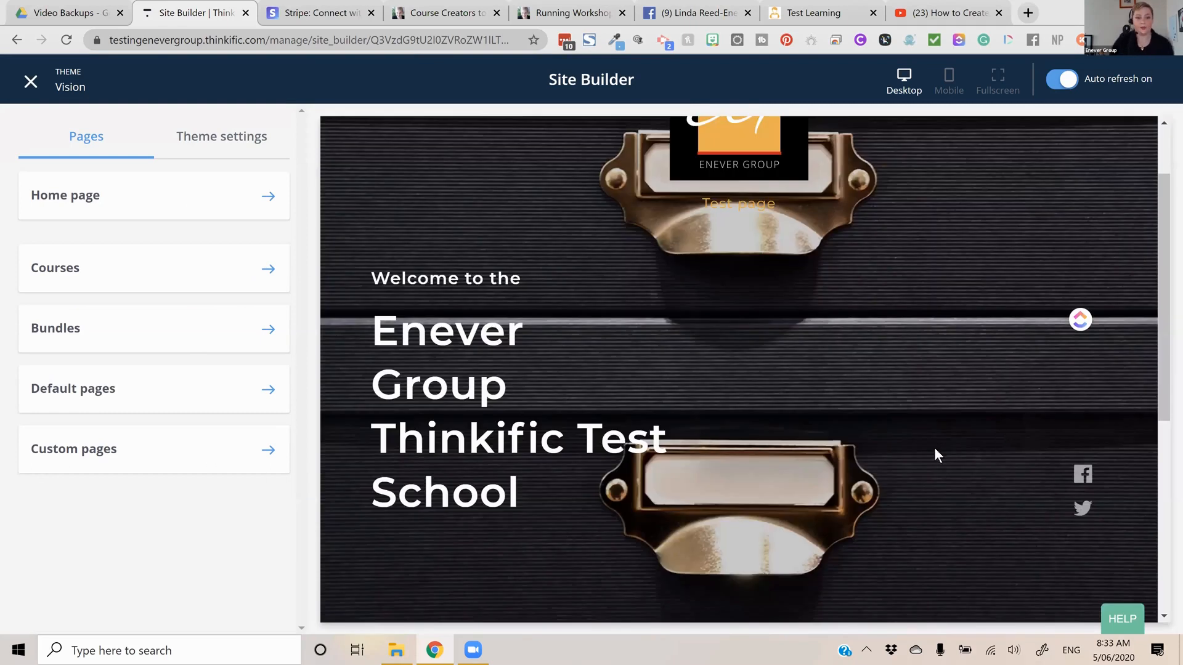
Set the maximum number of cards in the home page's All products smart section to 15
left_click(268, 196)
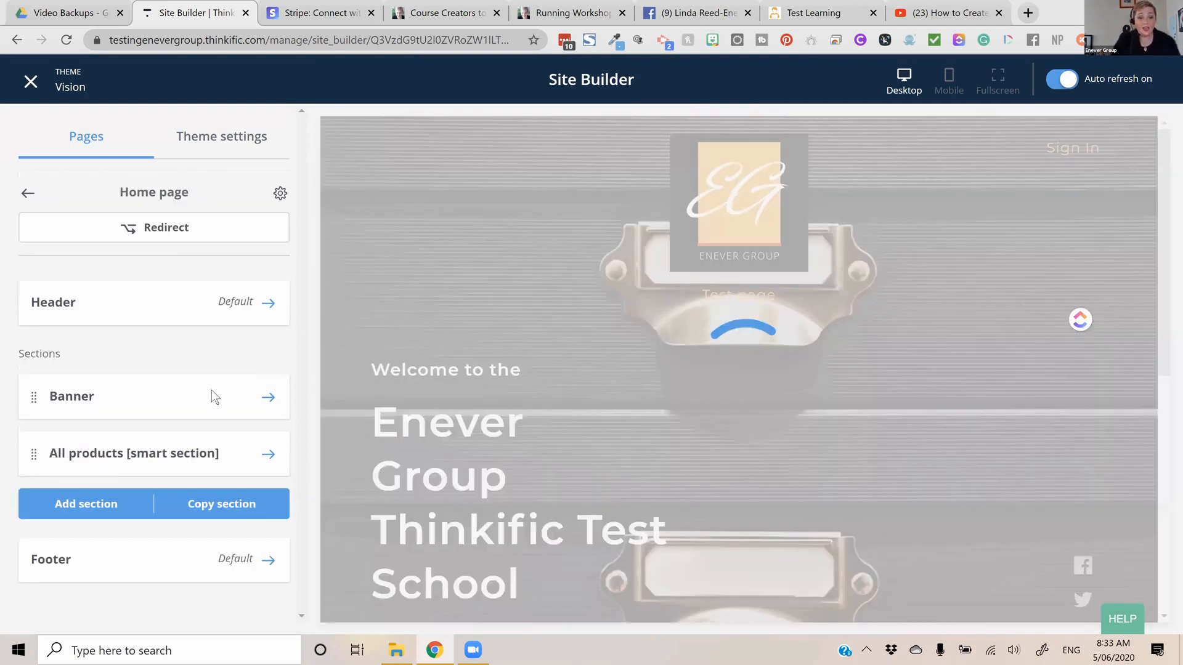
left_click(196, 453)
left_click(179, 388)
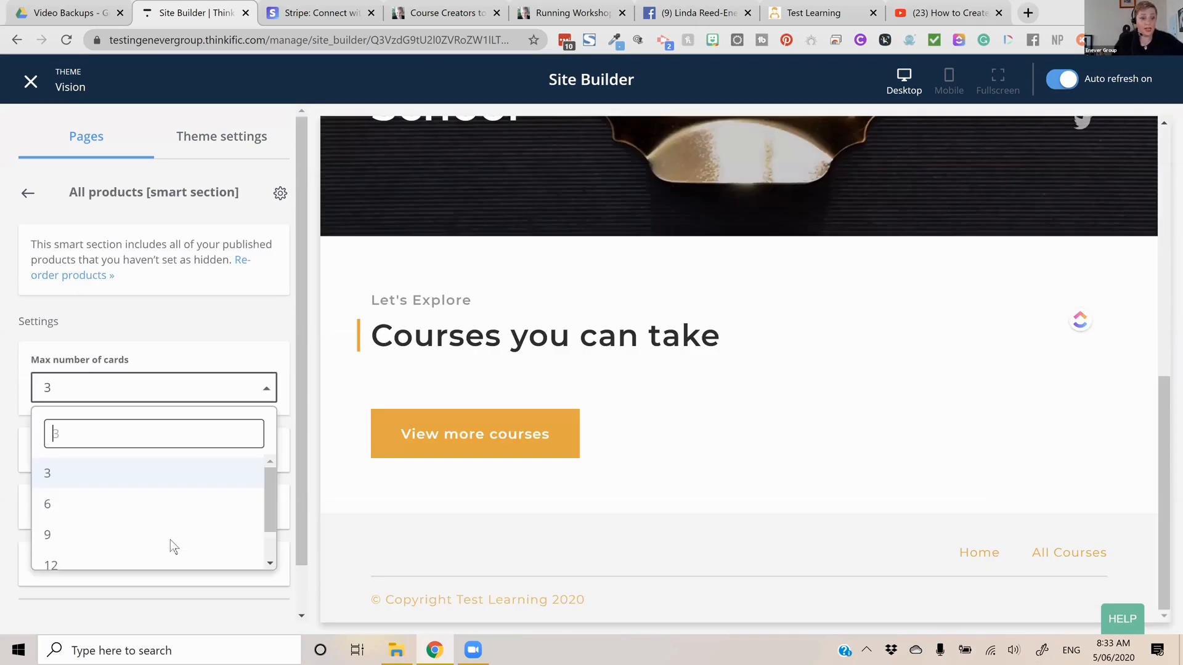
scroll(185, 552, "down", 1)
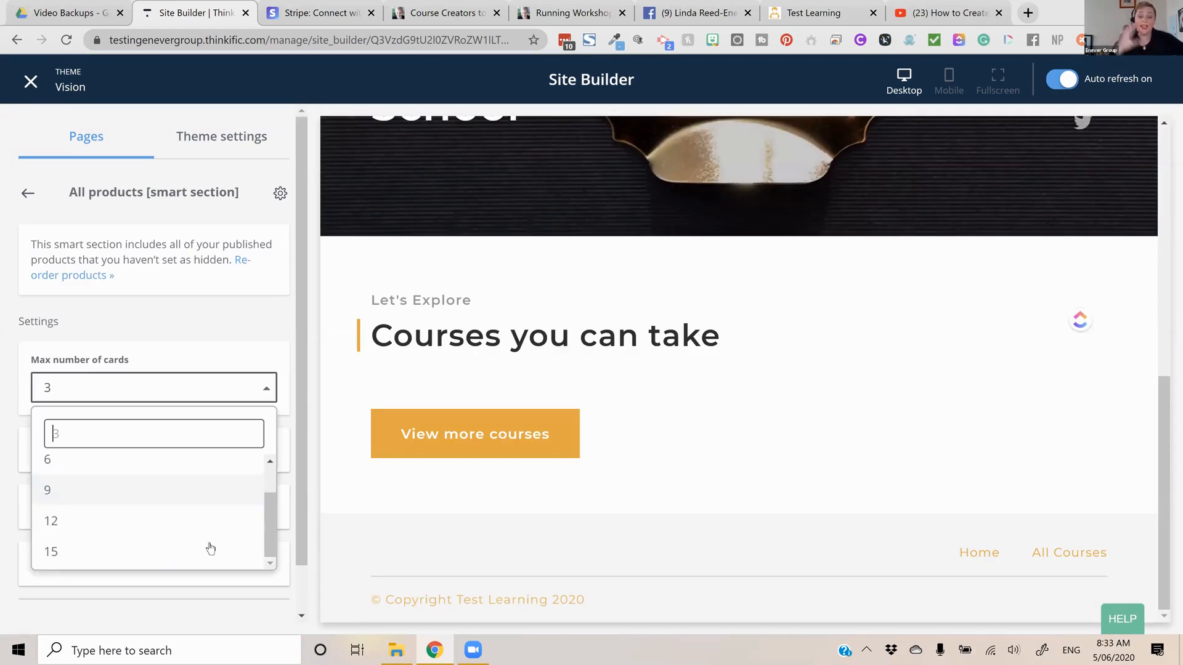
left_click(210, 549)
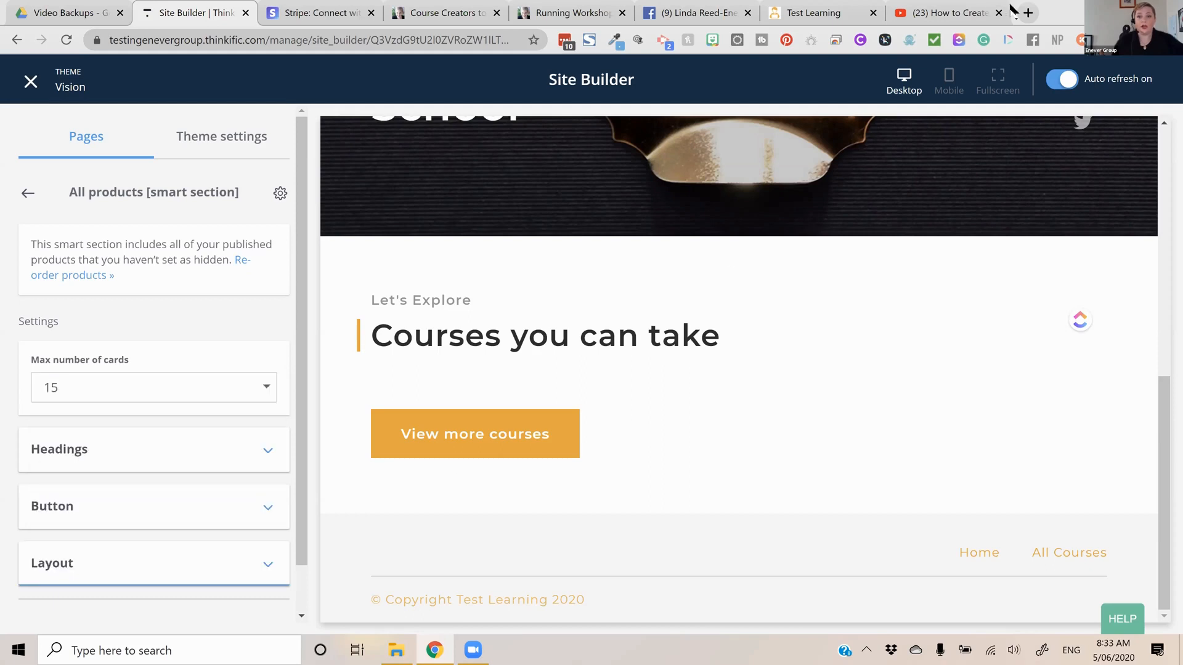
Open a new browser tab
left_click(1041, 13)
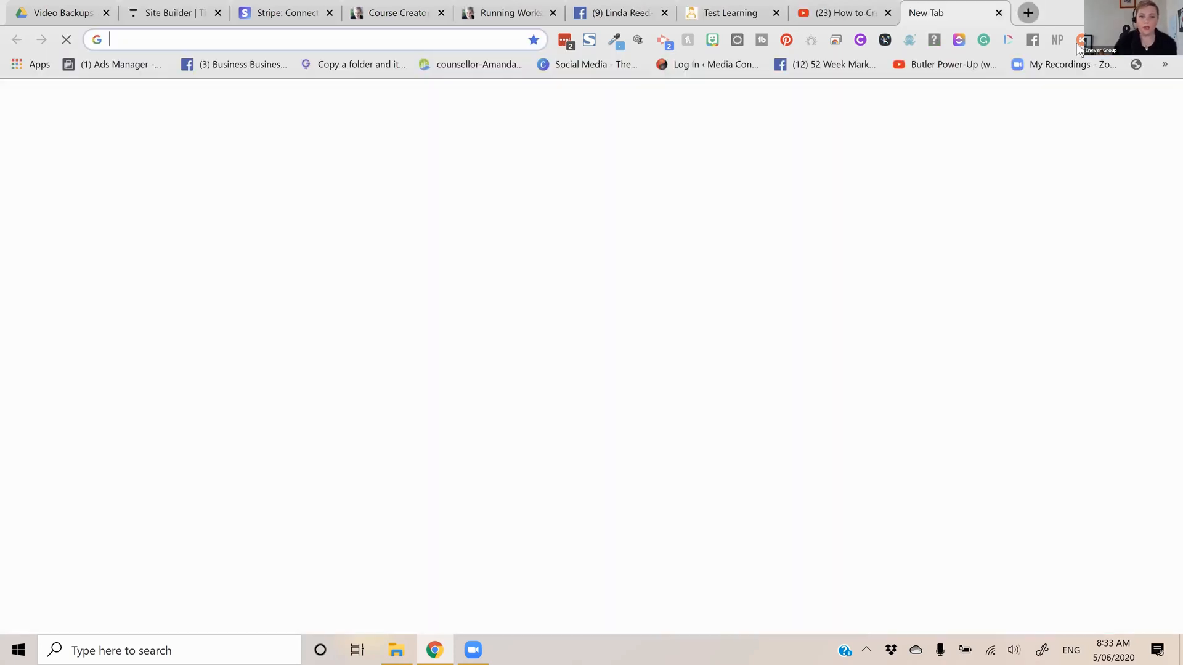
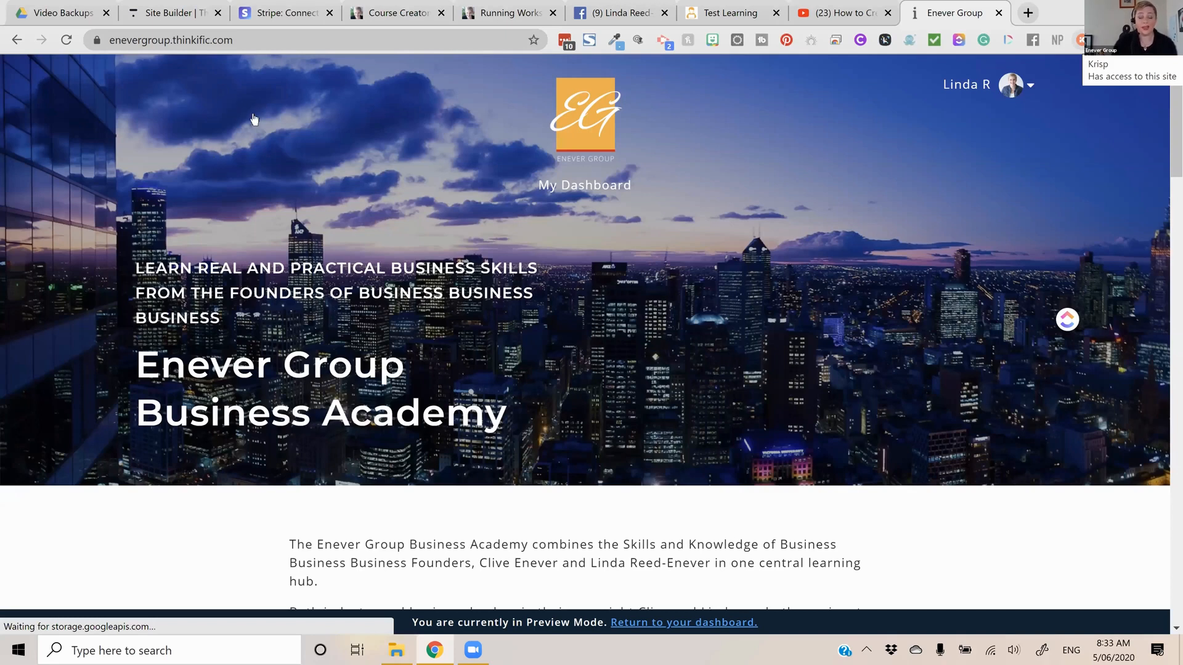
Look further down the Enever Group Business Academy's live home page
scroll(256, 117, "down", 10)
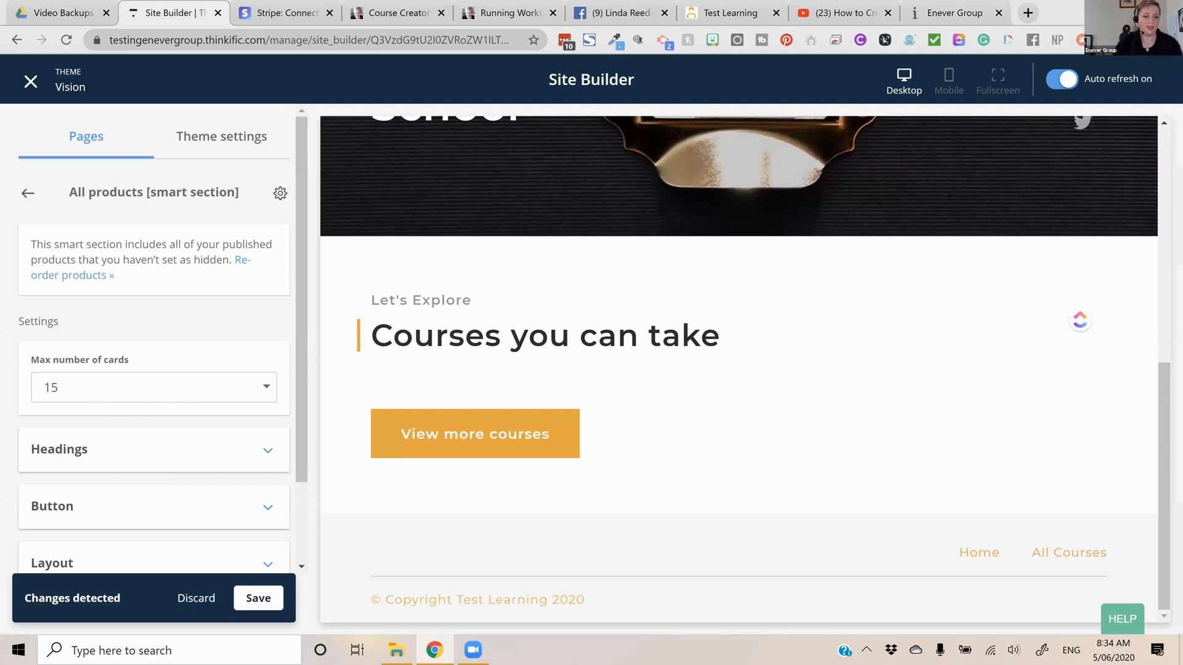
Back in the Site Builder, clear the All products section's subheading and change its heading to "What you can learn"
left_click(154, 449)
scroll(154, 450, "down", 2)
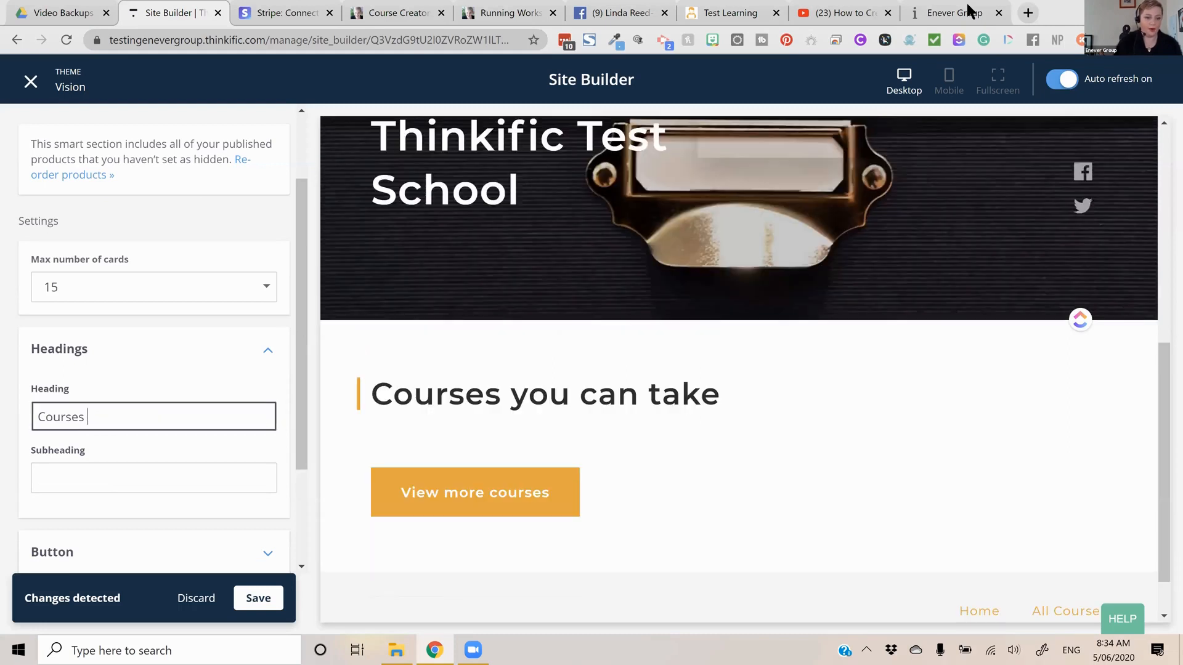
key("BackSpace")
key("BackSpace")
key("BackSpace")
key("BackSpace")
key("BackSpace")
key("BackSpace")
key("BackSpace")
key("BackSpace")
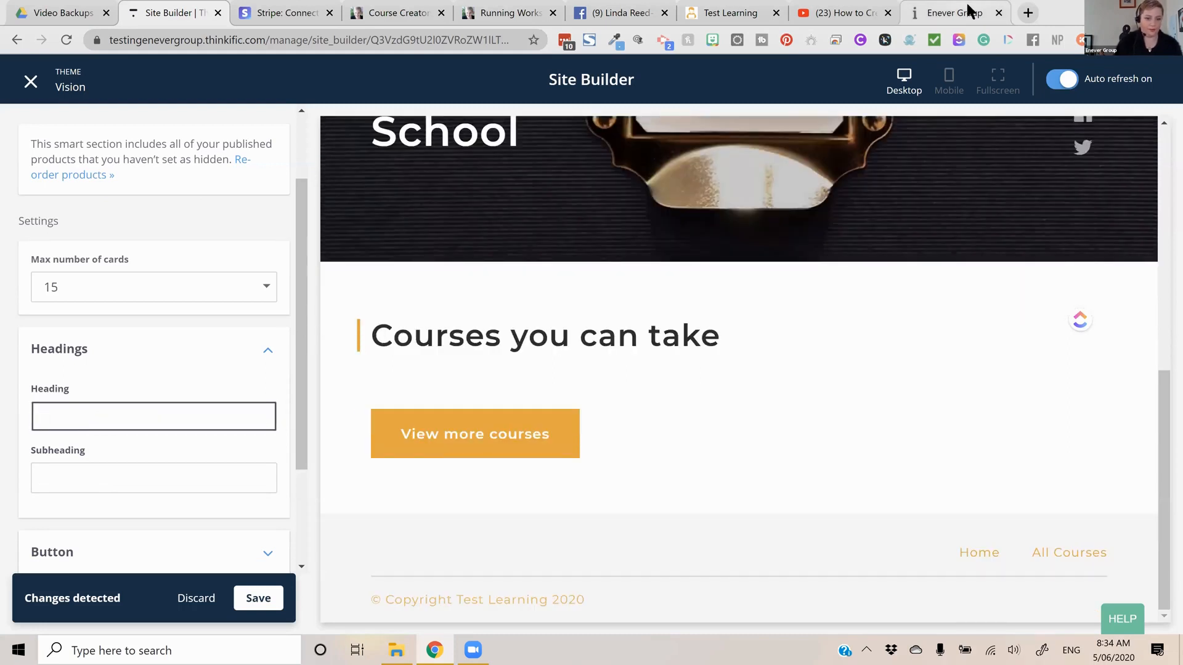
type("What you")
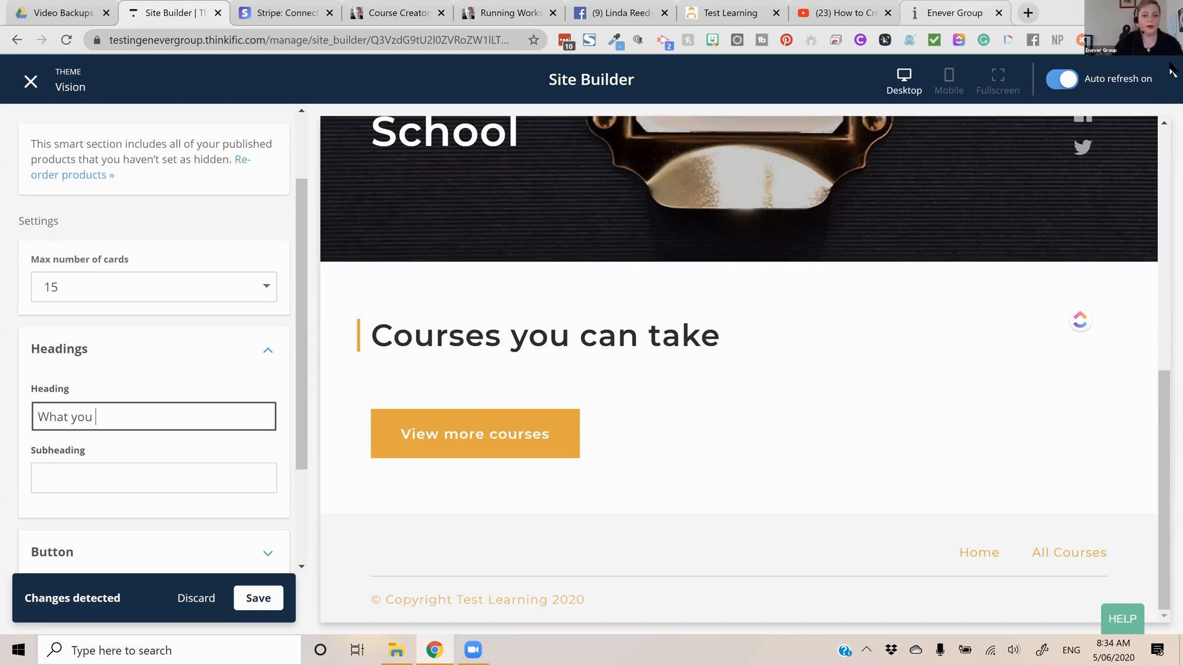
type(" can learn")
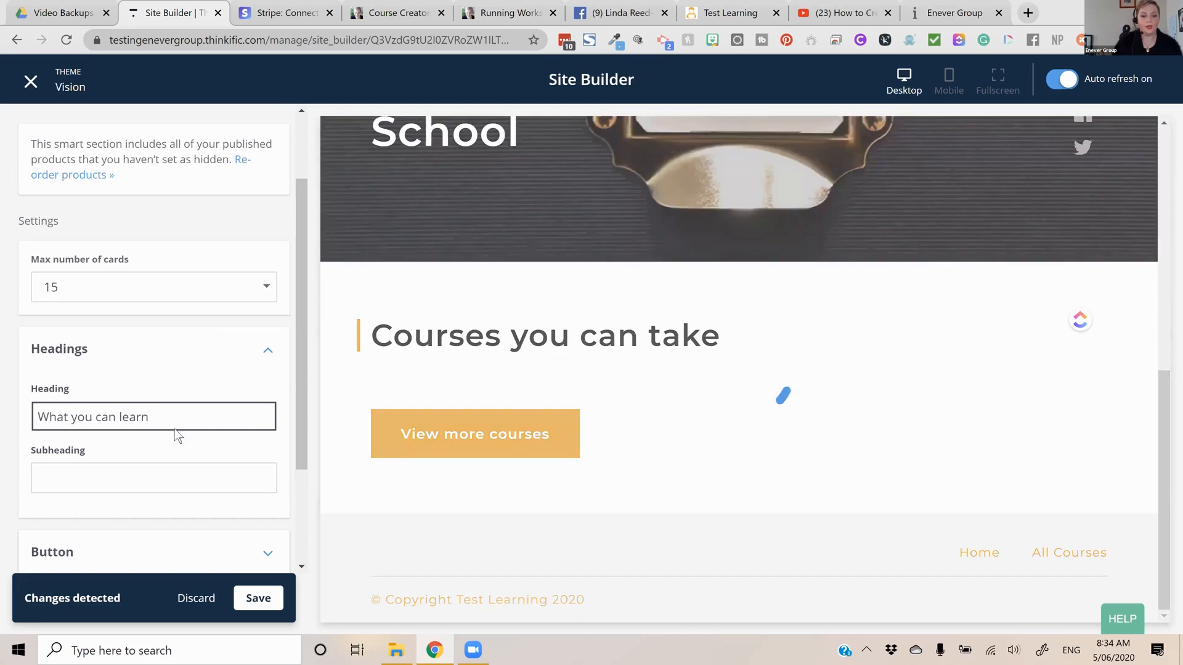
Change the All products section's button text to "Find more courses" and try the Secondary button type
scroll(185, 429, "down", 2)
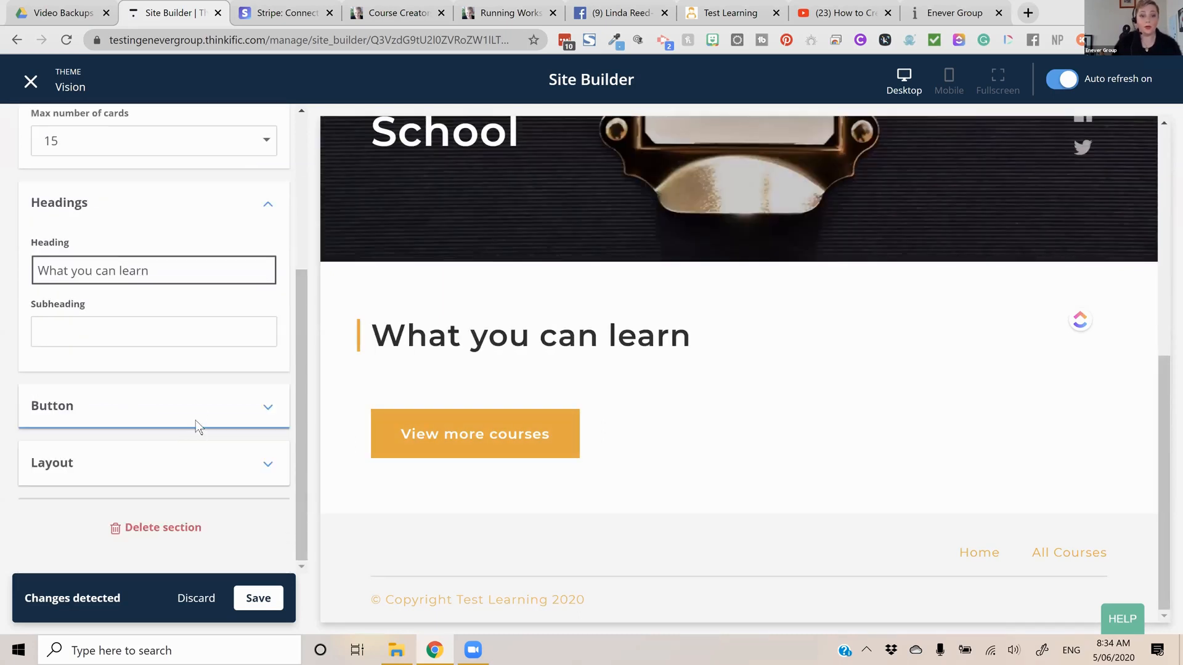
left_click(162, 397)
scroll(154, 369, "down", 2)
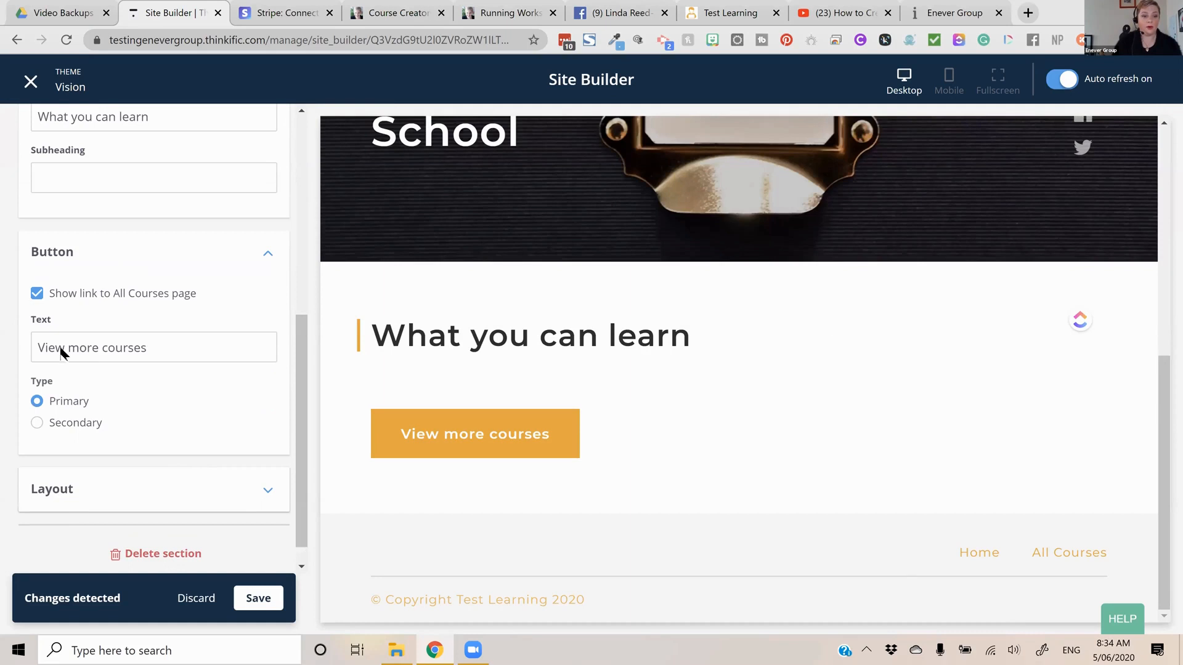
left_click_drag(98, 349, 64, 349)
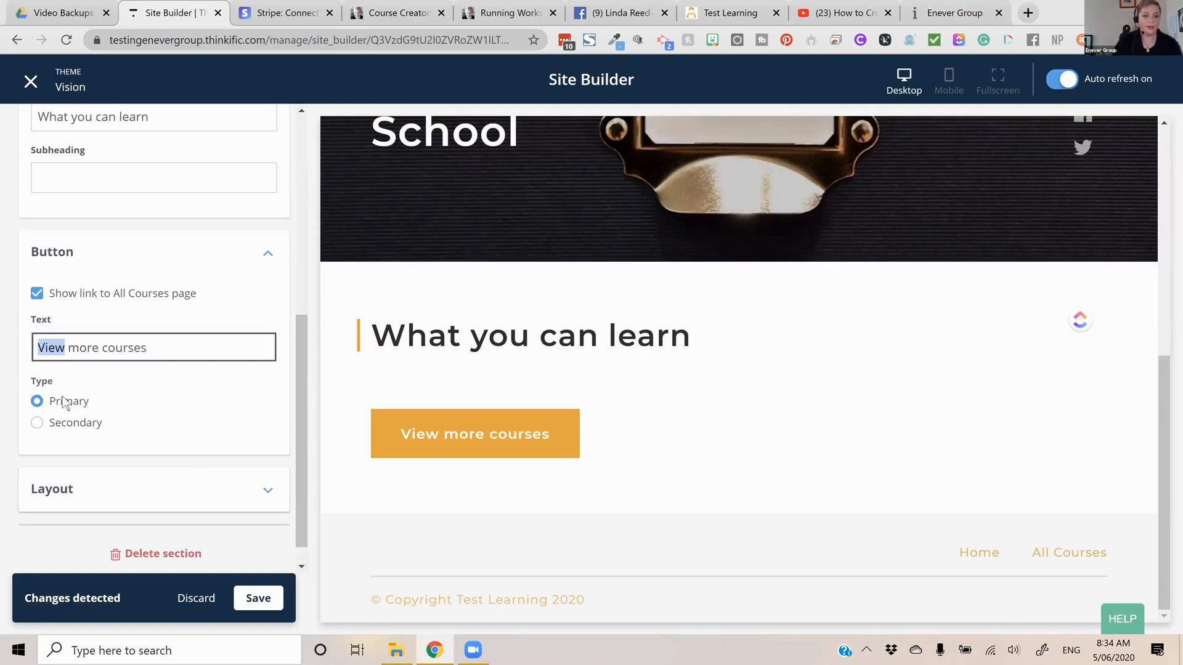
type("Find")
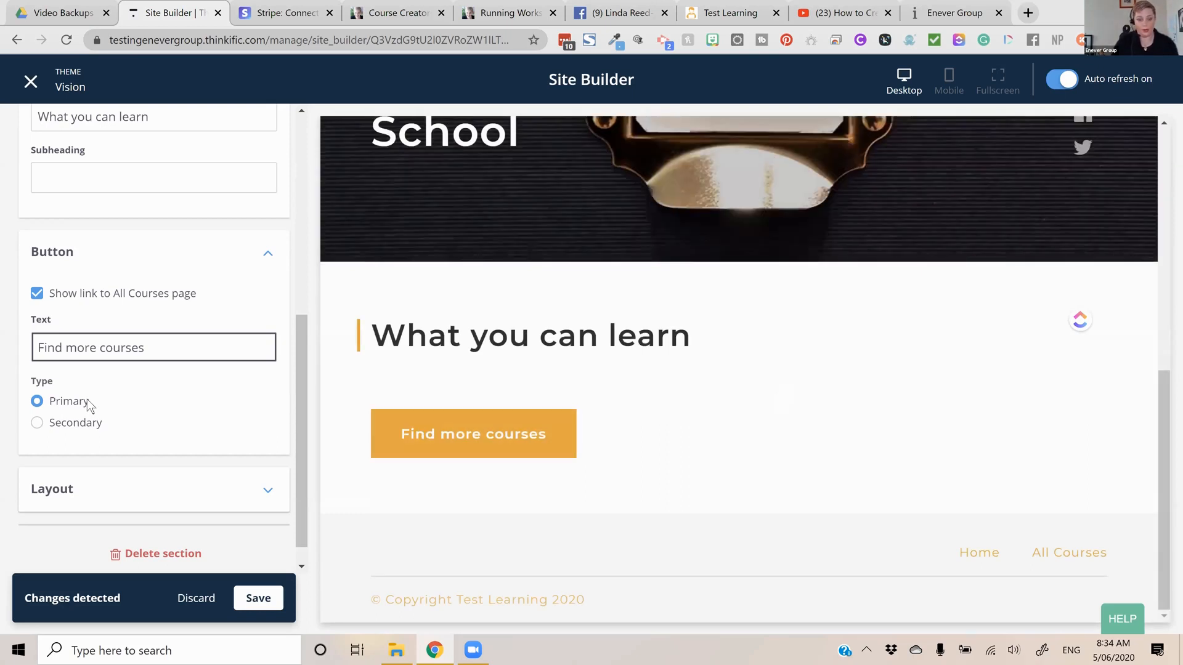
left_click(86, 422)
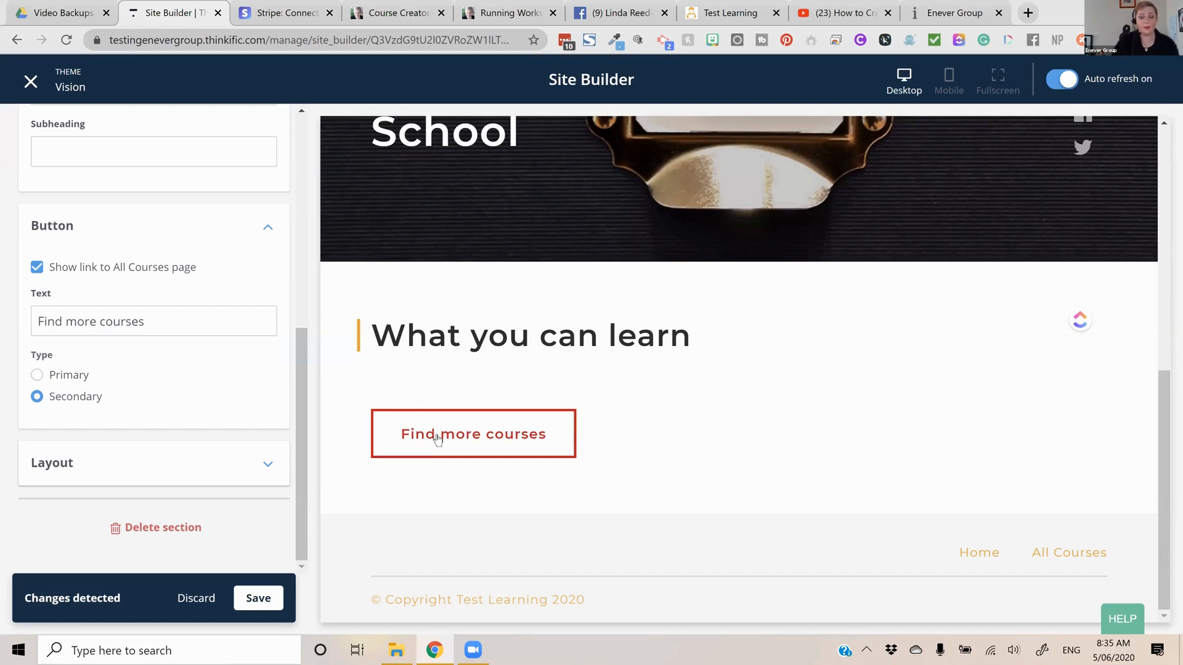
Restore the Primary button type and center both the card alignment and the heading alignment of the section
left_click(148, 462)
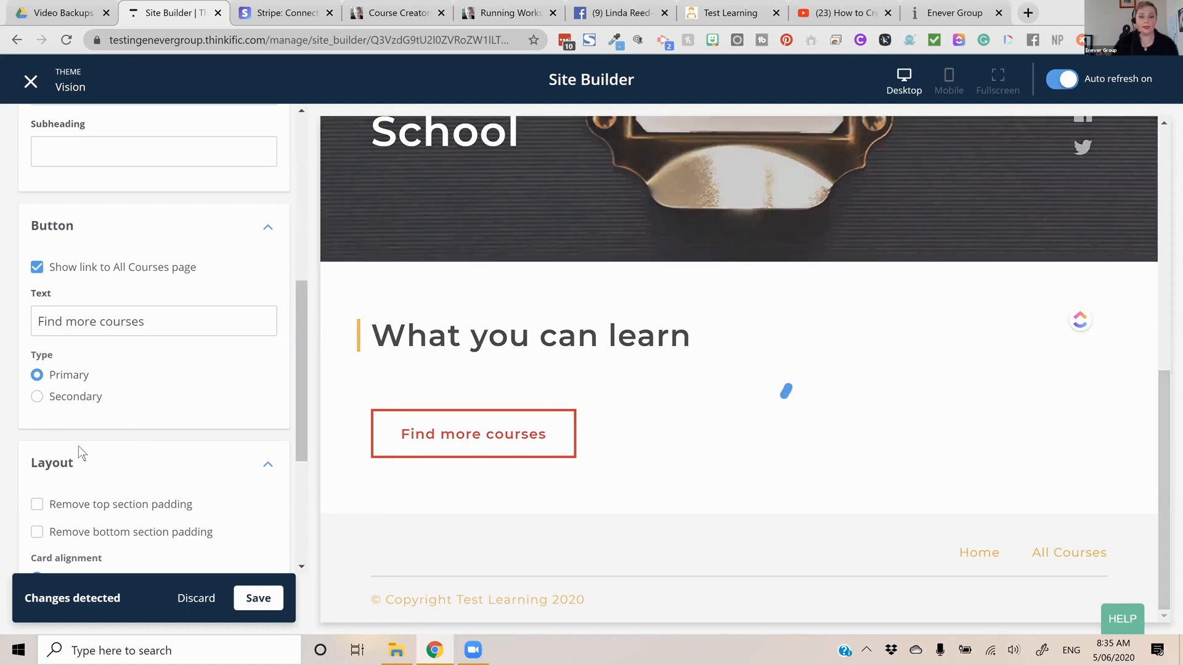
scroll(79, 446, "down", 3)
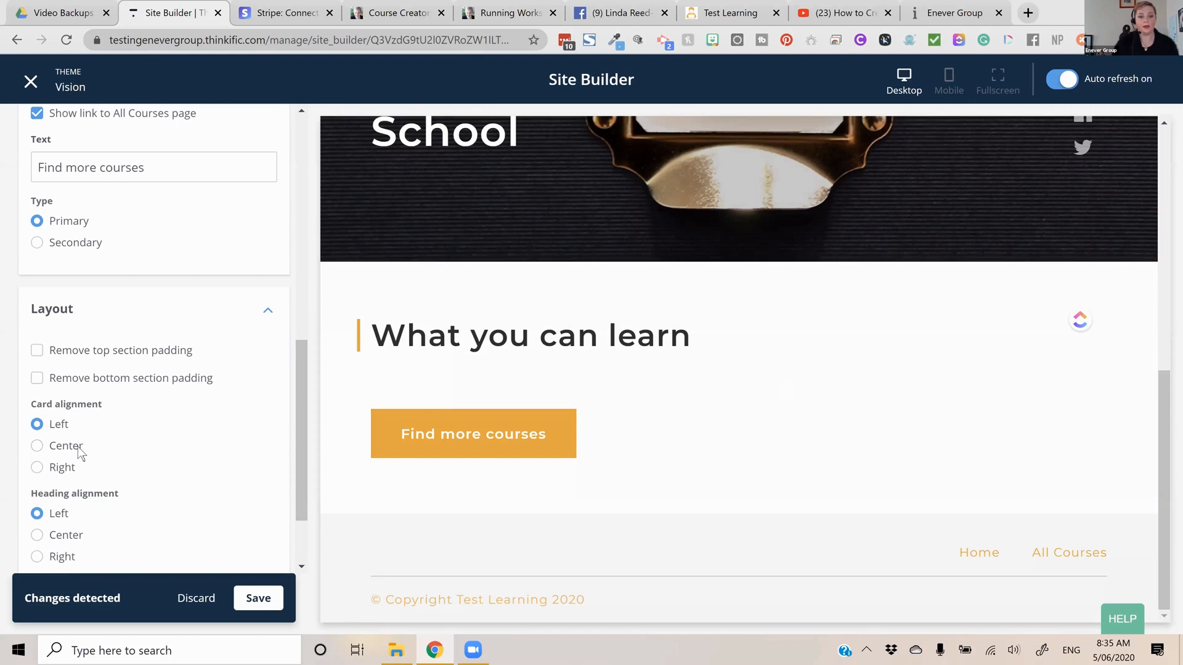
left_click(78, 449)
scroll(73, 459, "down", 1)
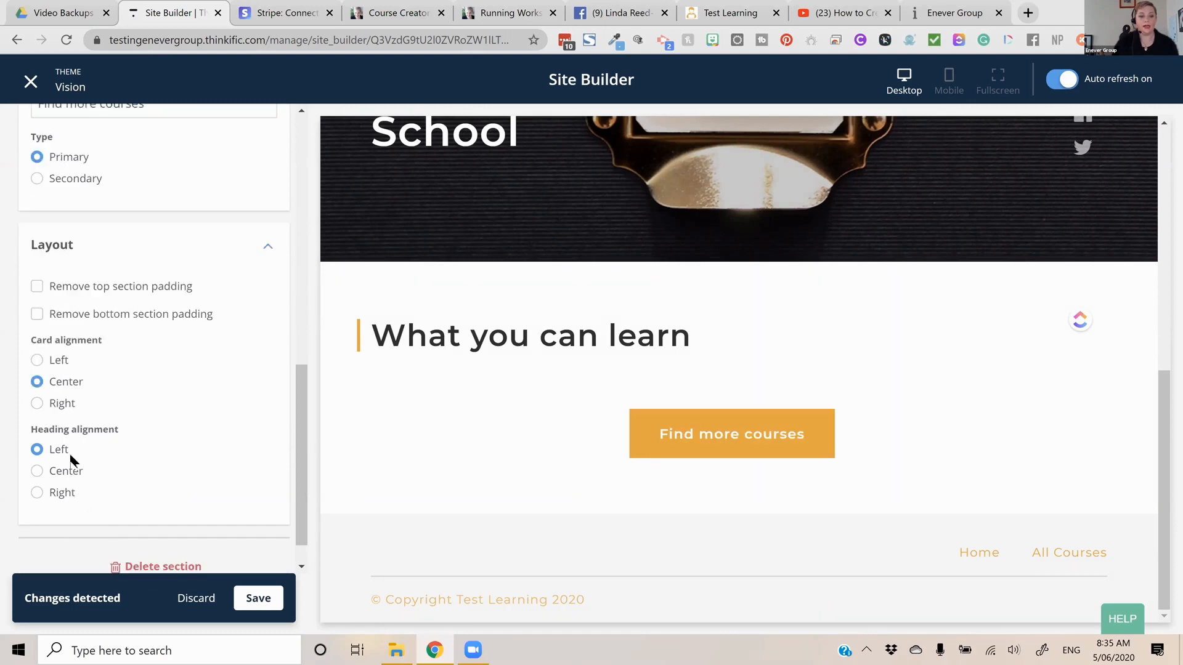
left_click(71, 459)
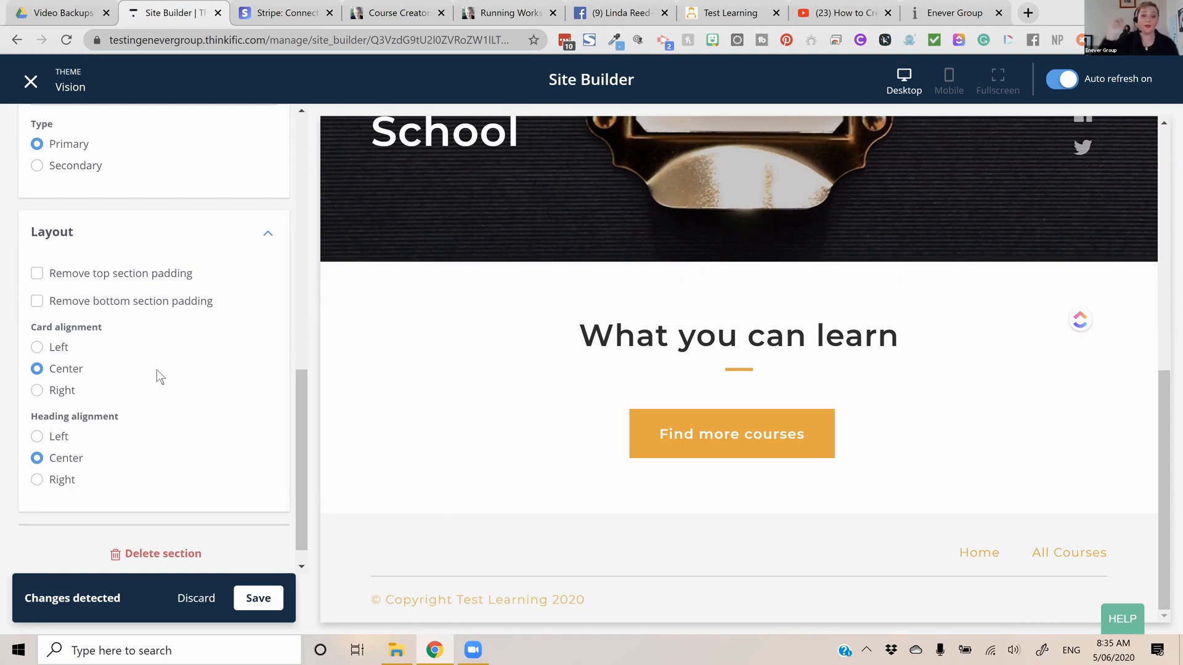
Save the All products section's changes and return to the home page's list of sections
scroll(129, 367, "up", 1)
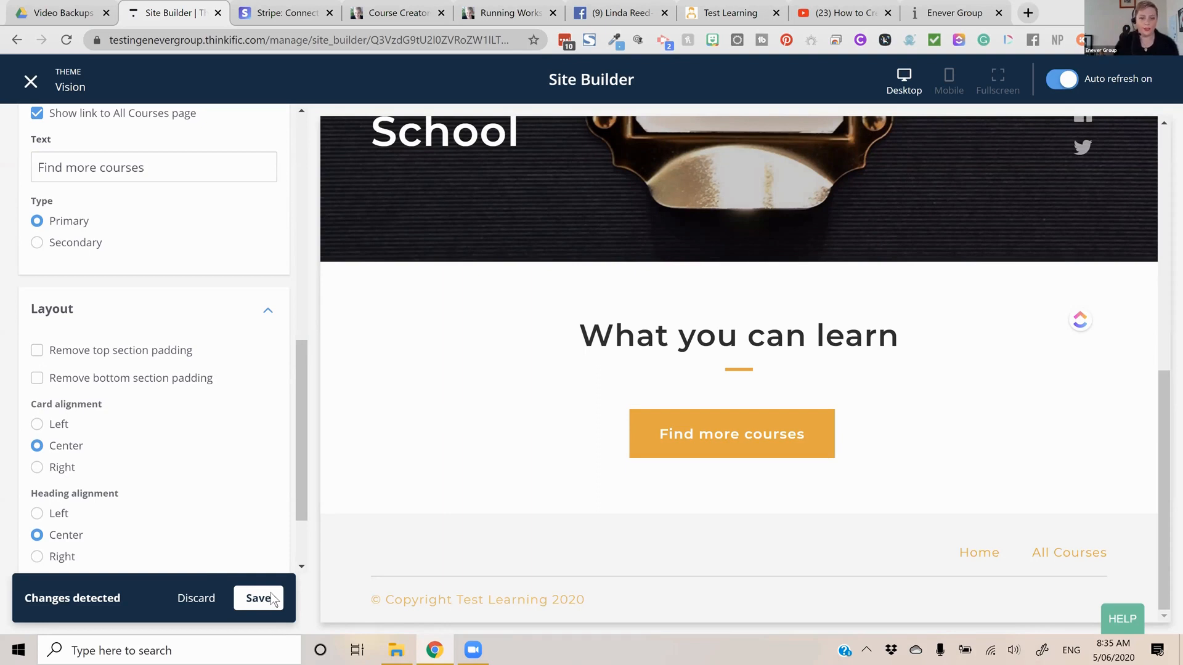
scroll(271, 592, "down", 1)
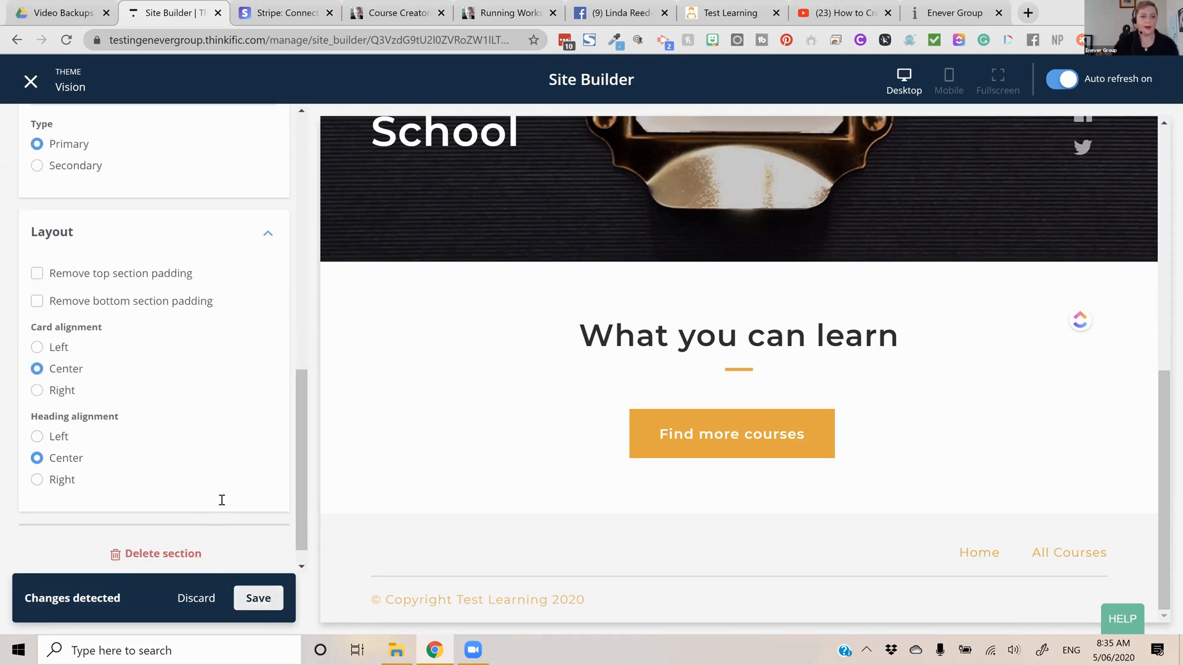
left_click(26, 201)
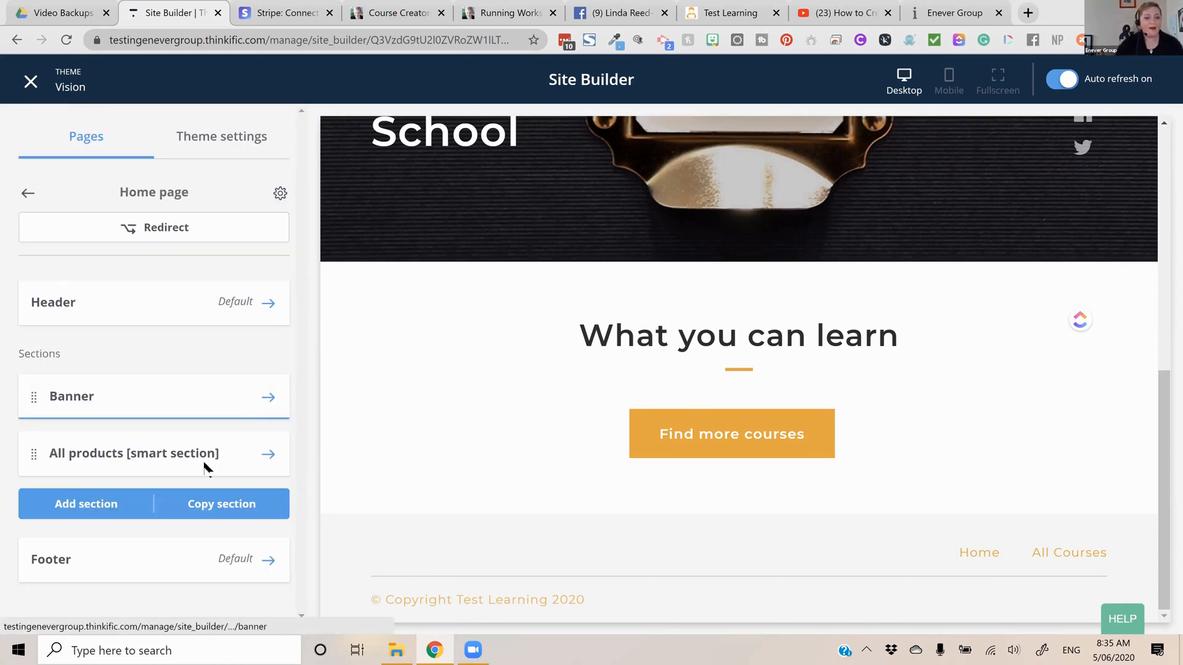
Add an Instructor(s) section to the home page below the All products section
left_click(136, 500)
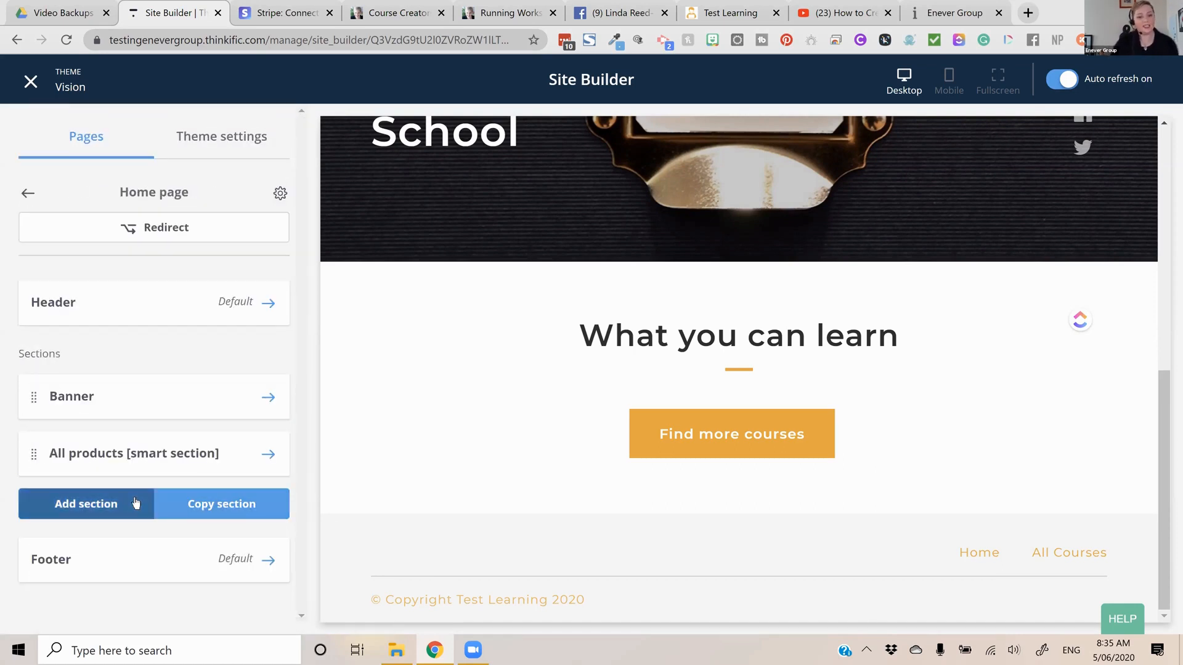
left_click(172, 514)
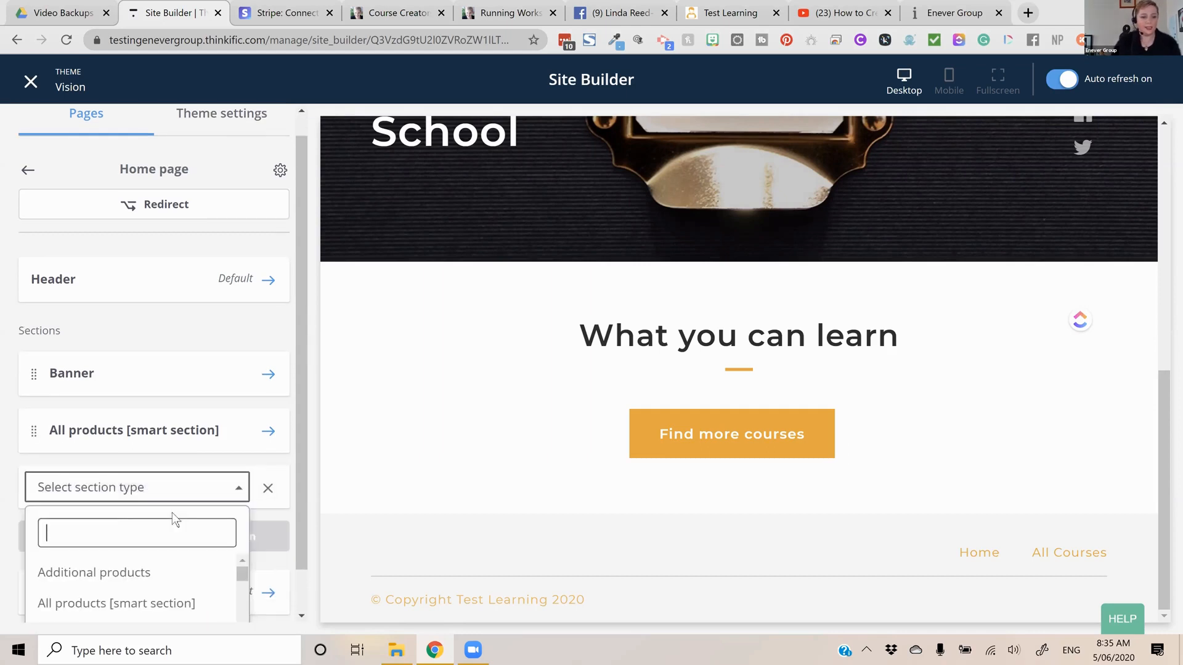
scroll(170, 525, "down", 5)
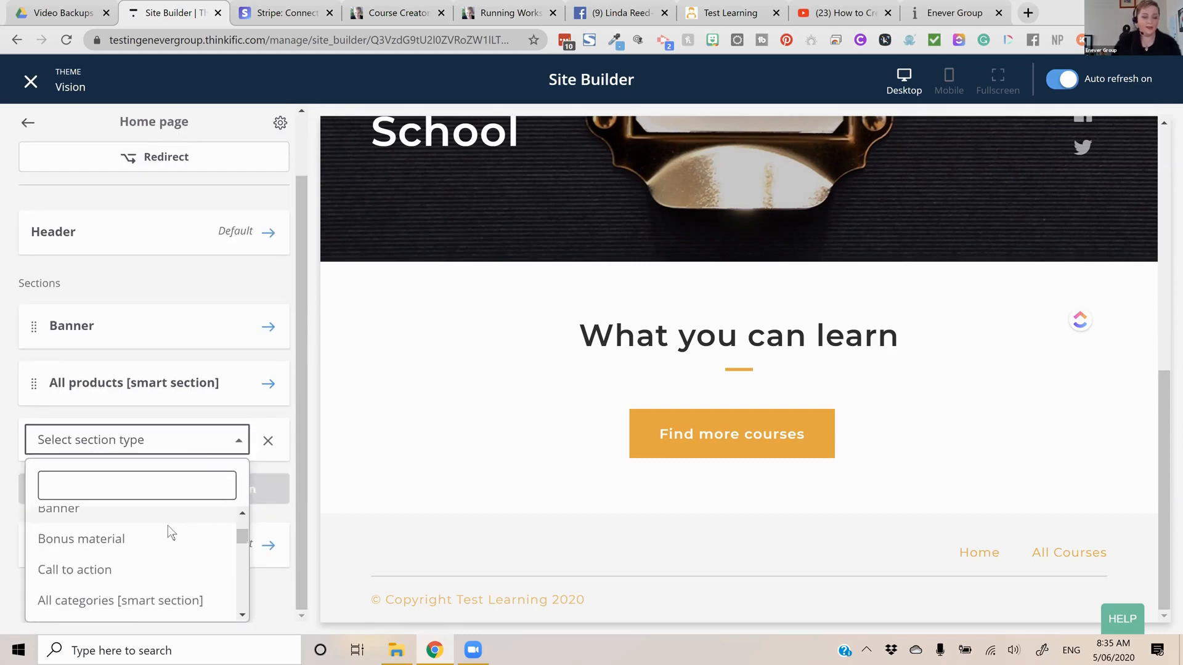
scroll(155, 543, "down", 2)
scroll(156, 544, "down", 3)
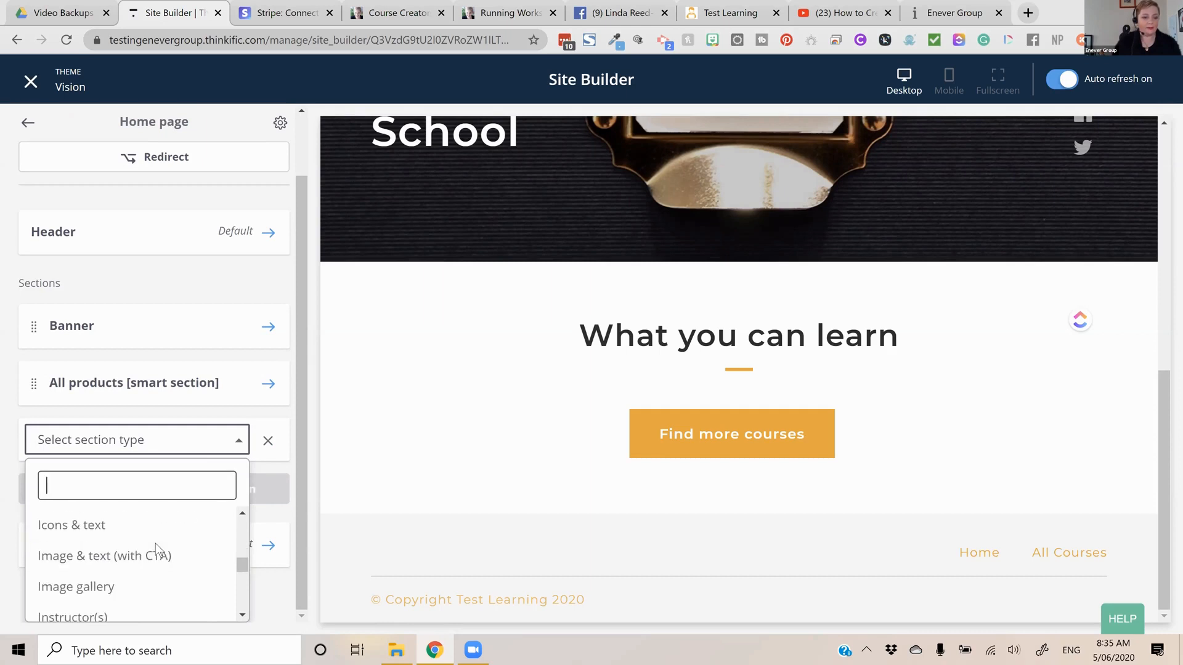
scroll(143, 533, "down", 3)
scroll(139, 545, "up", 3)
scroll(141, 546, "down", 1)
scroll(139, 545, "down", 1)
left_click(136, 538)
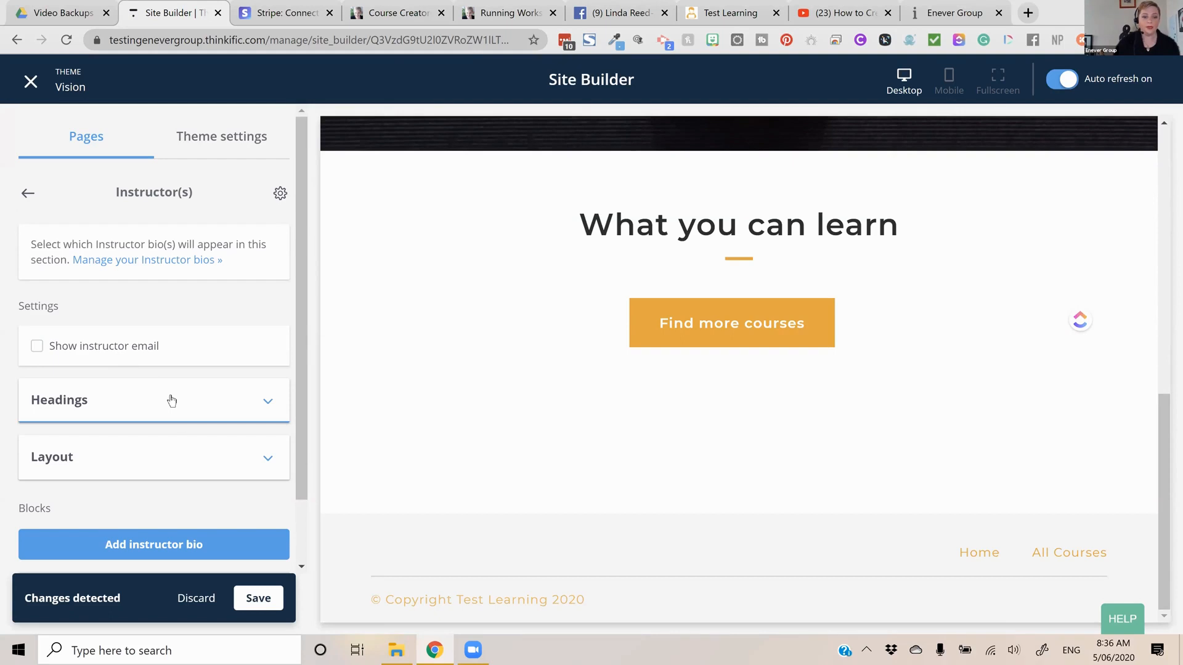
Set the Instructor(s) section's heading to "Meet Your Course Leader" and clear its subheading
left_click(172, 402)
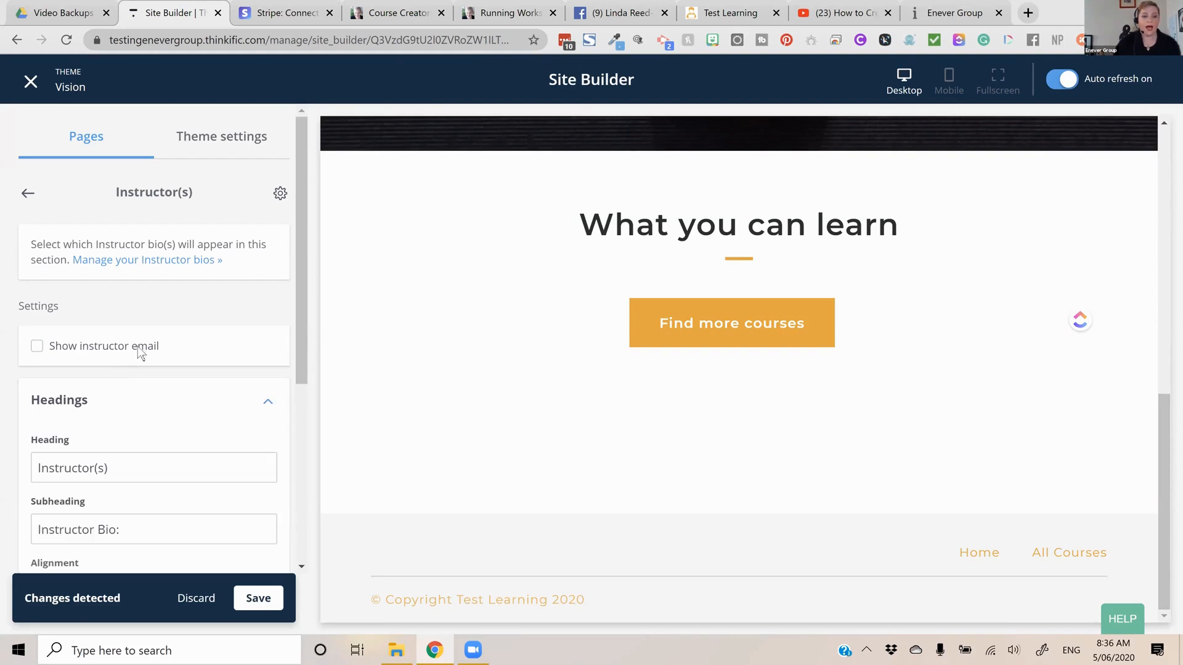
scroll(99, 290, "down", 3)
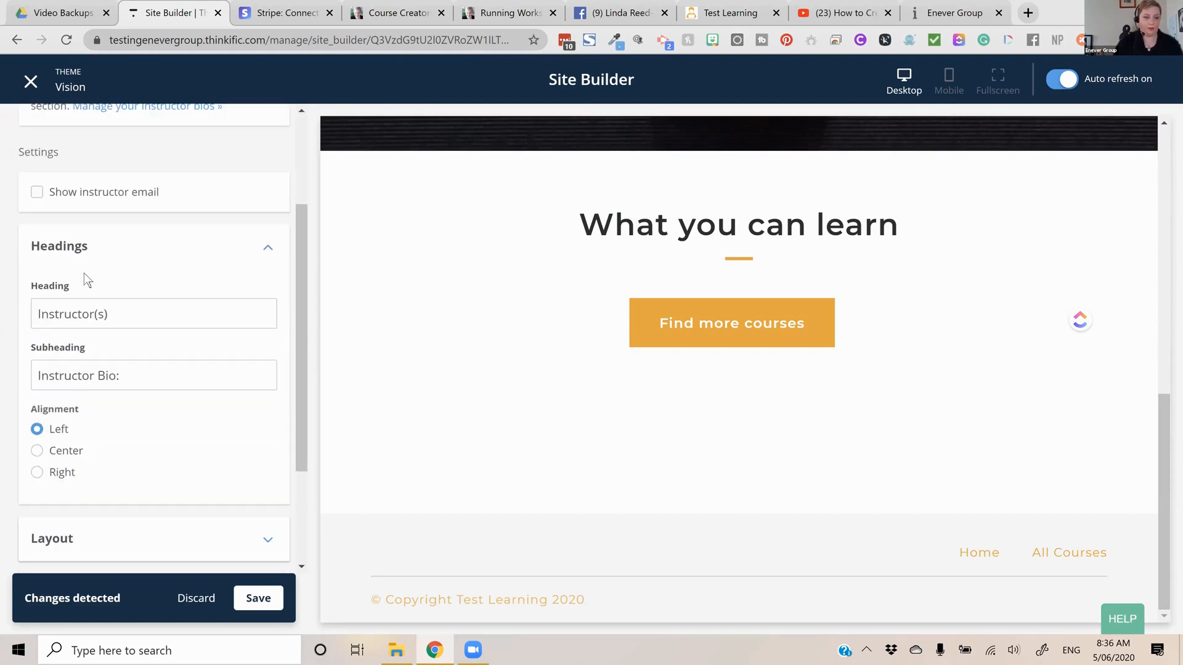
key("Tab")
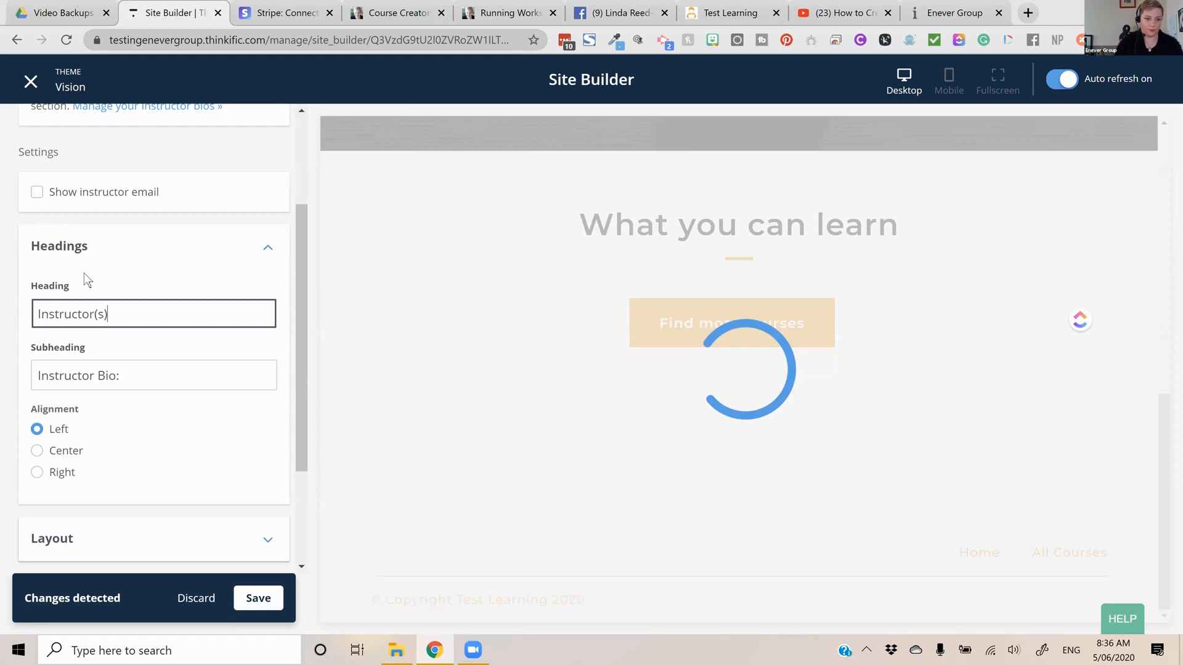
type("Meet Your Course ")
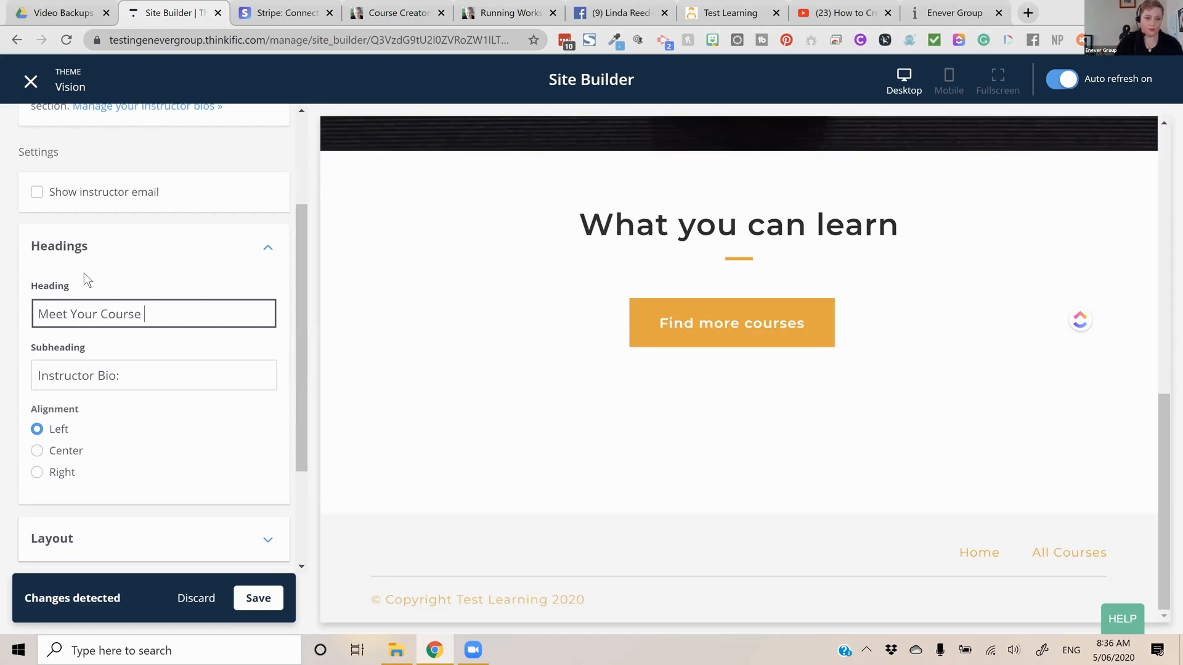
type("Leader")
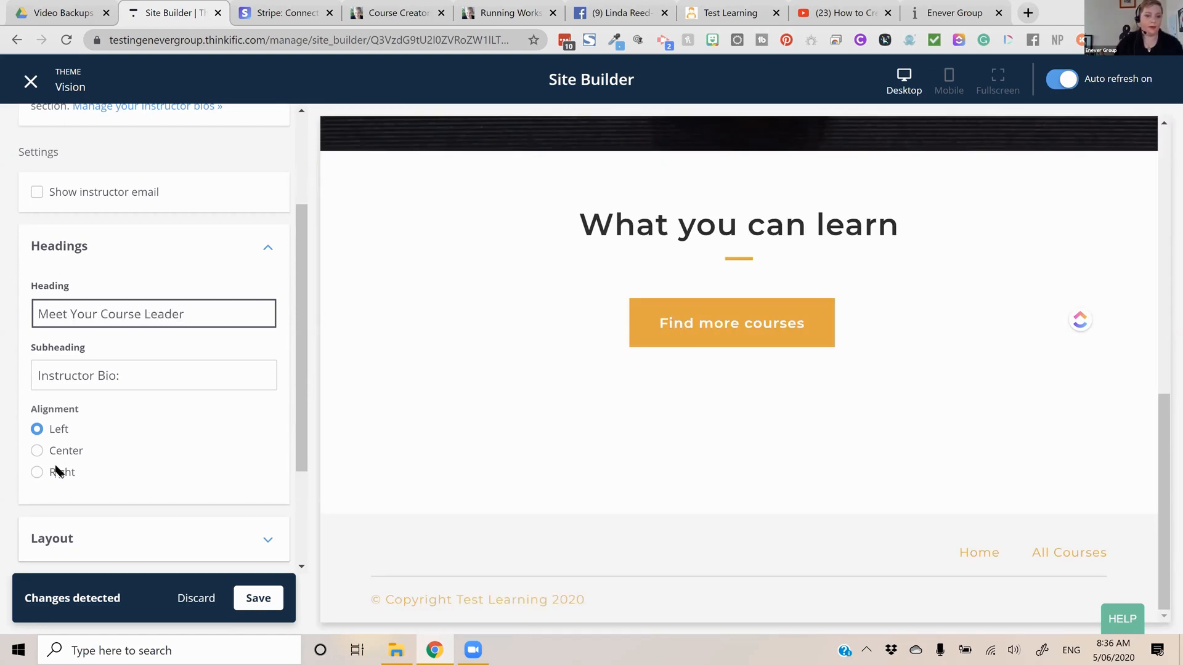
triple_click(135, 367)
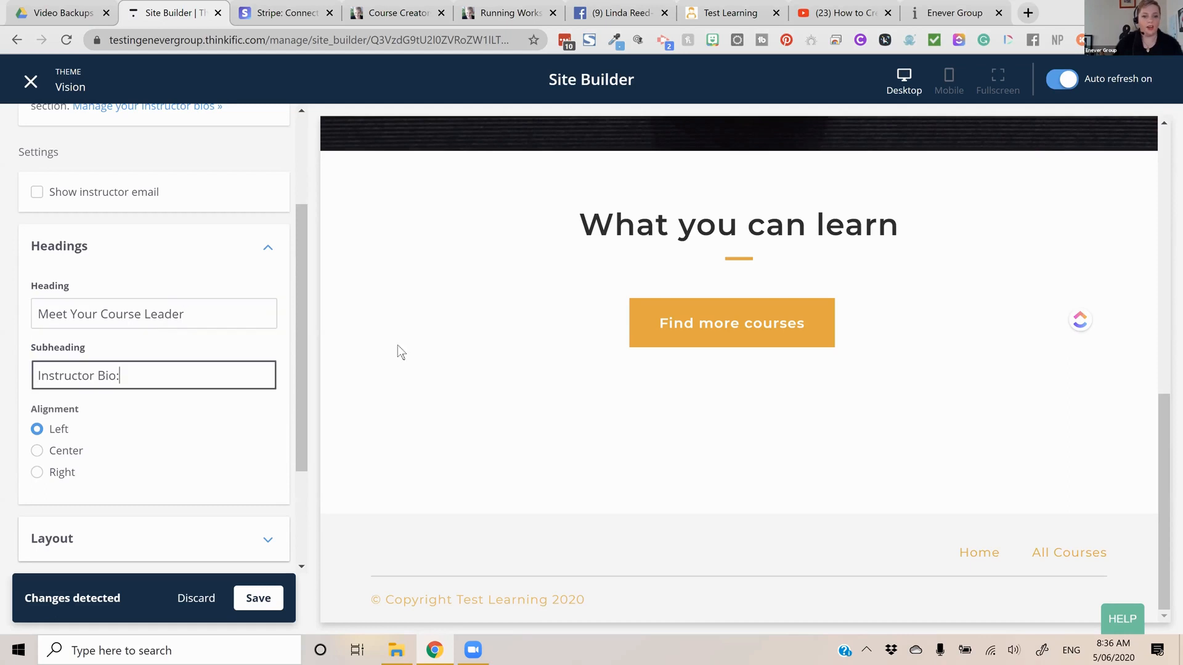
key("BackSpace")
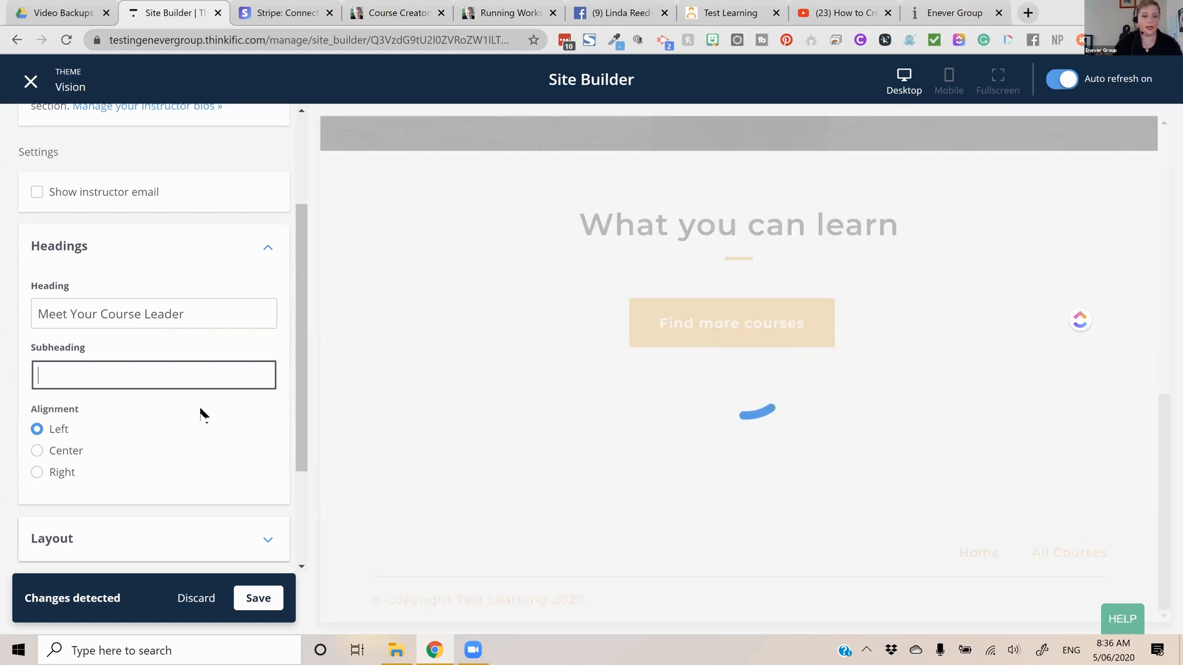
Add an instructor bio block showing the school's instructor to the section, and save the changes
scroll(198, 431, "down", 3)
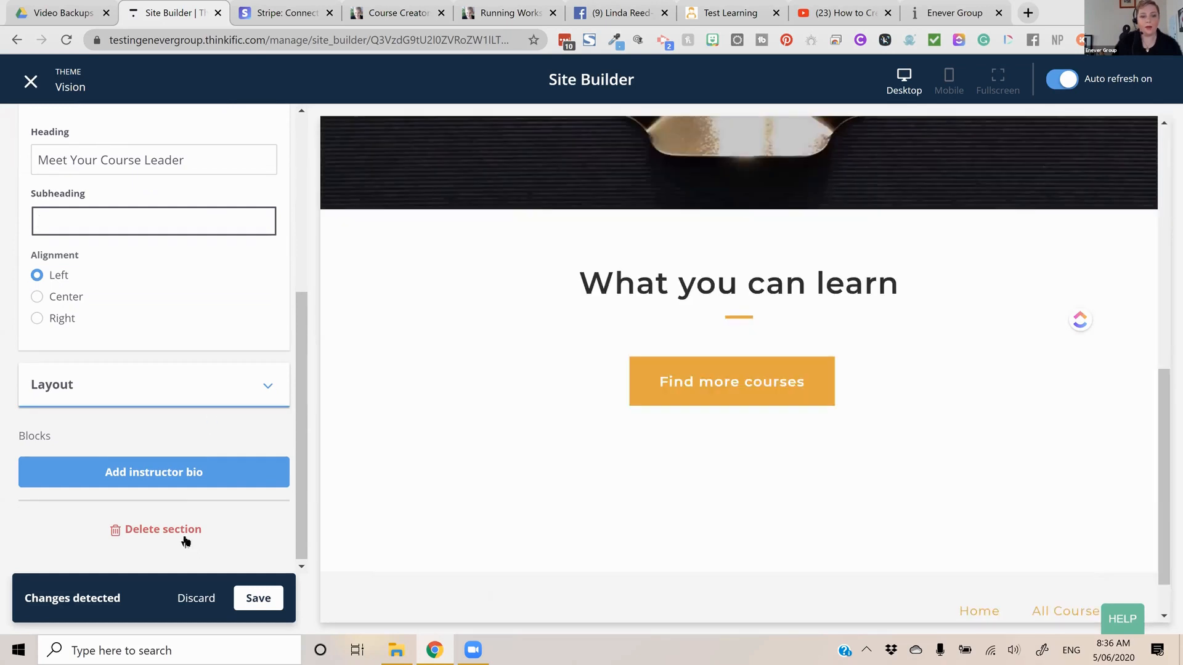
left_click(190, 538)
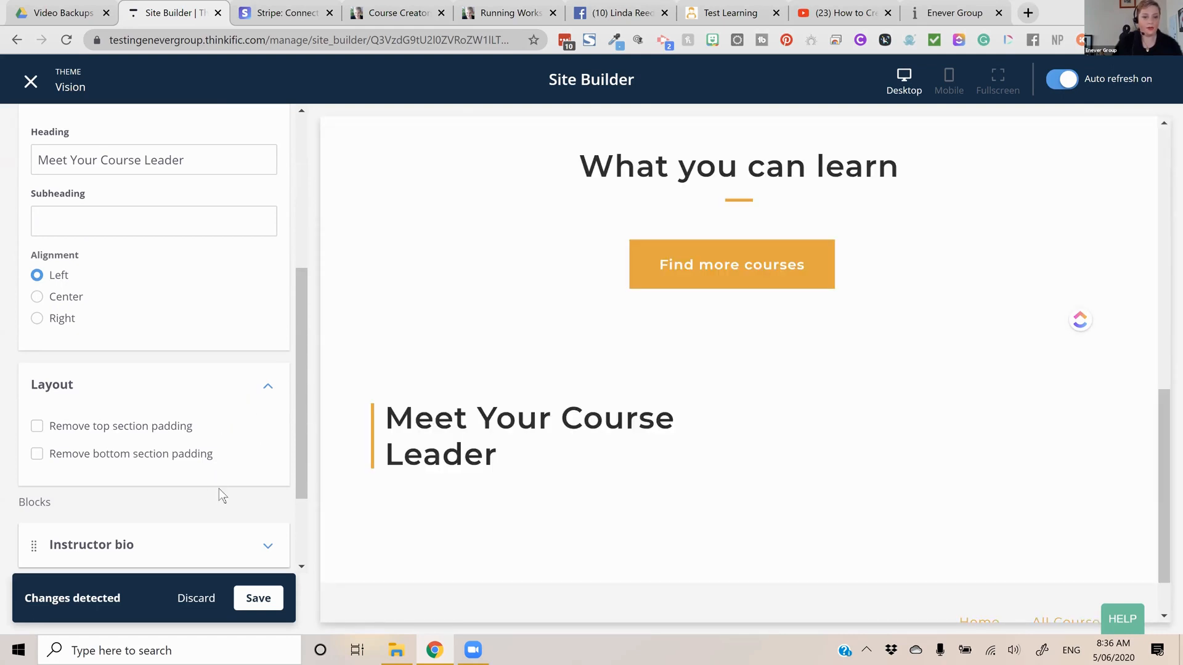
left_click(165, 527)
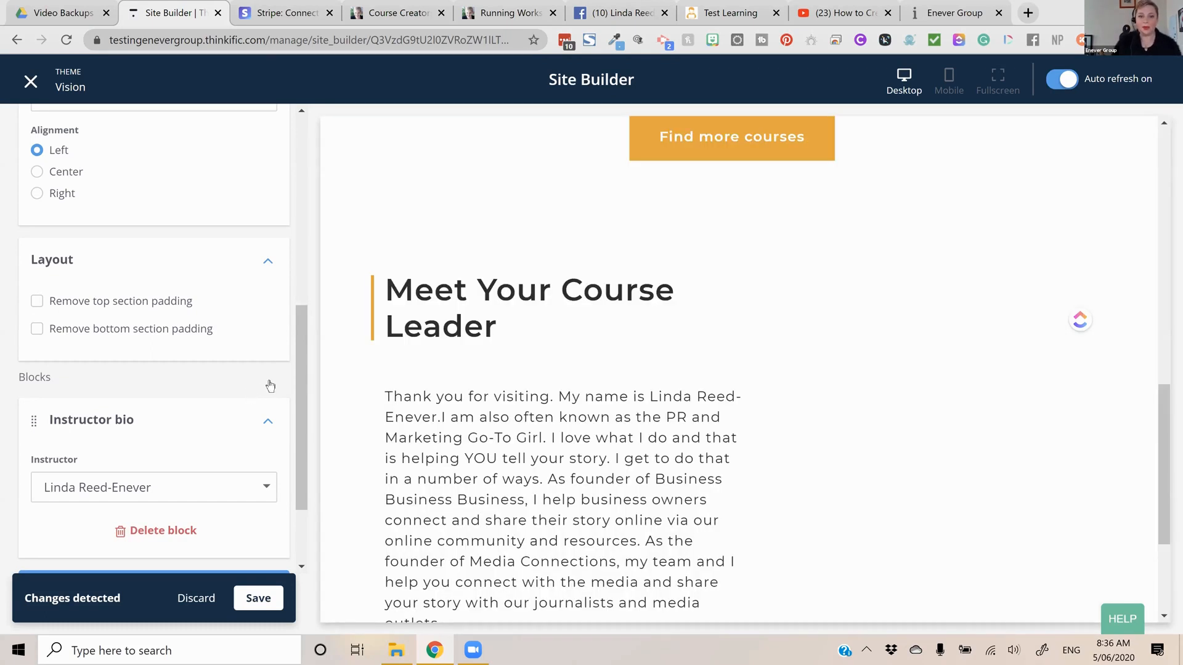
scroll(268, 382, "down", 2)
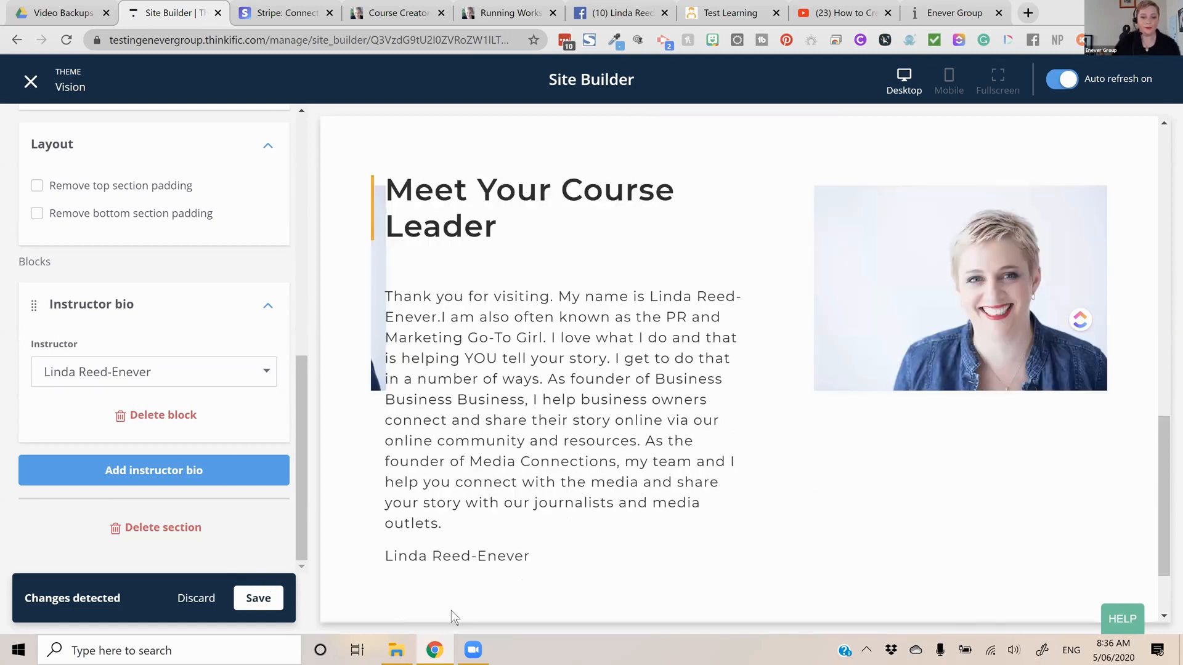
left_click(260, 596)
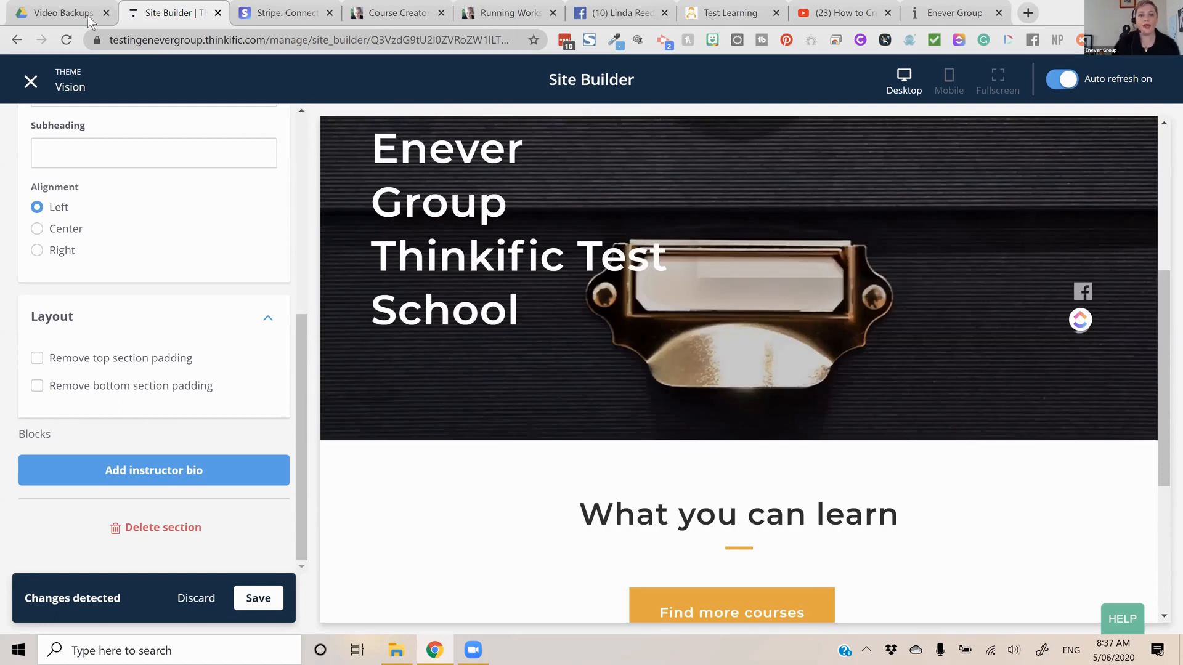
Look over the live Enever Group school's home page, and reload the test school's preview to review its sections
left_click(953, 13)
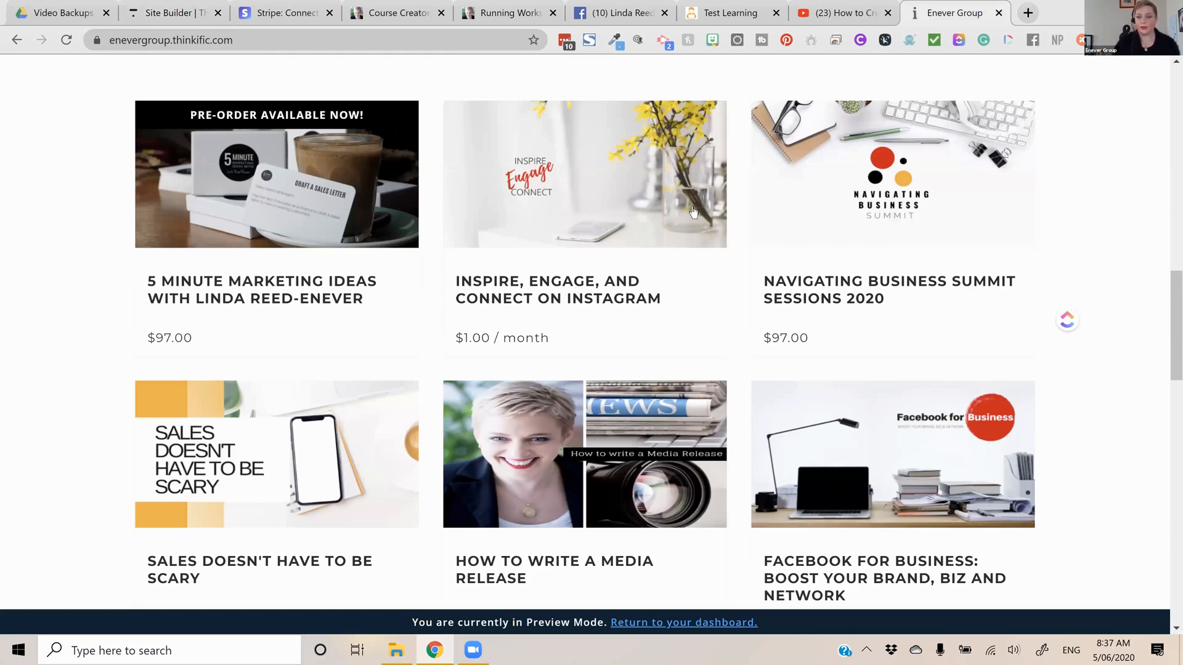
key("ctrl+7")
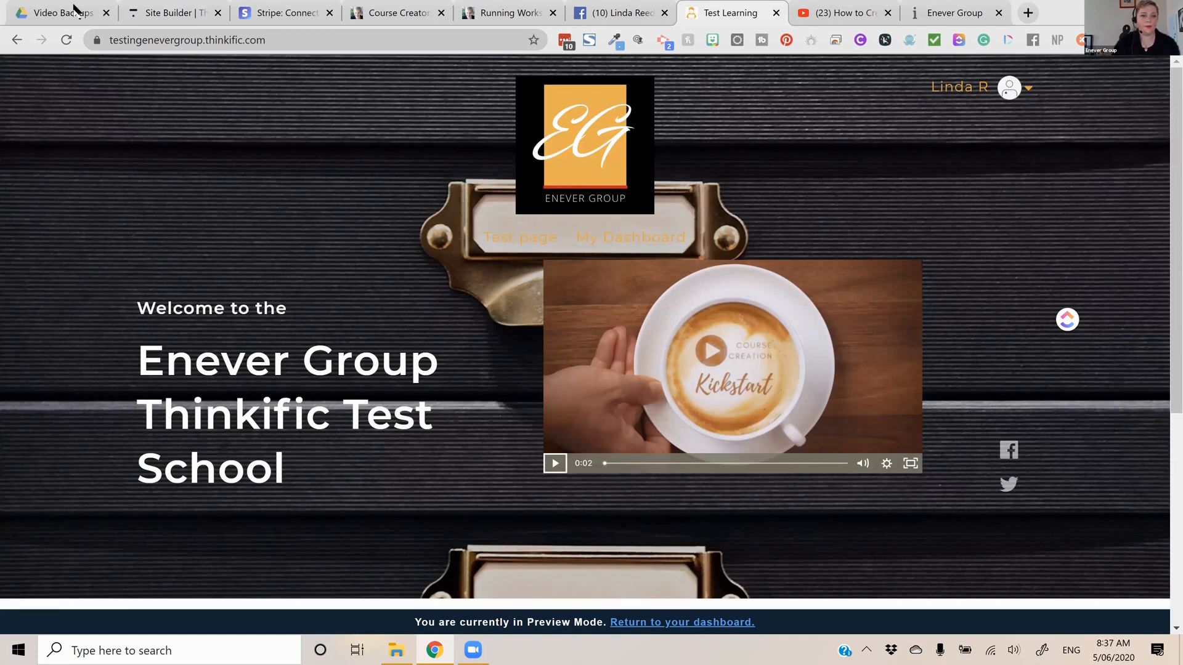
scroll(532, 194, "down", 5)
key("F5")
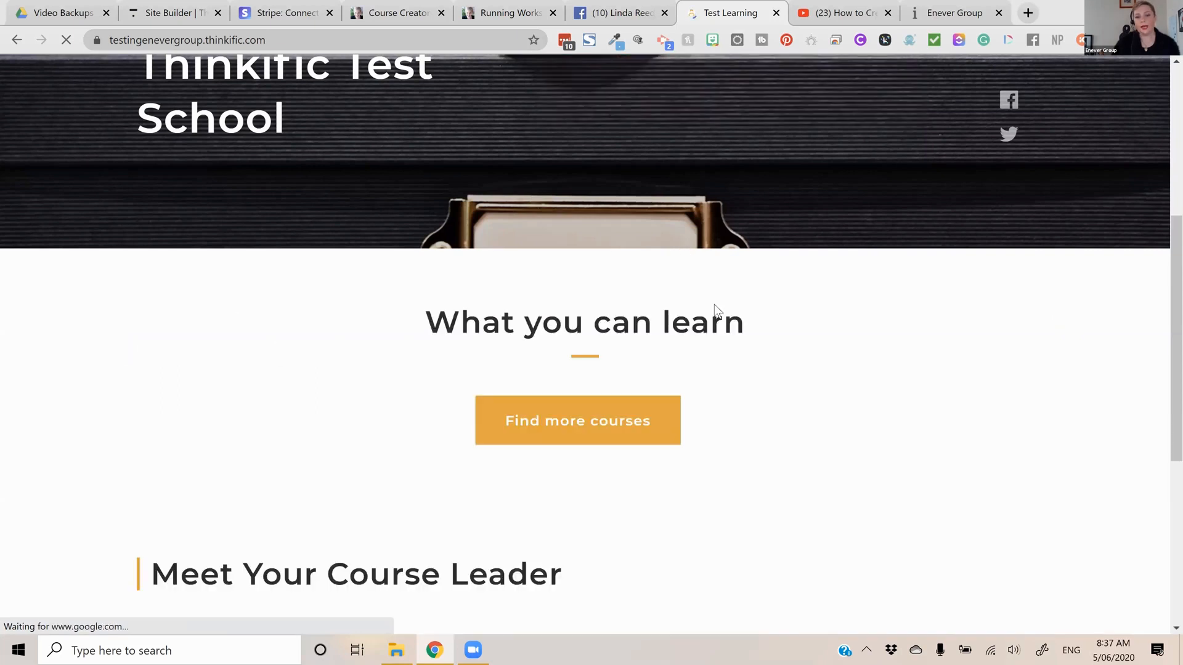
scroll(708, 317, "down", 6)
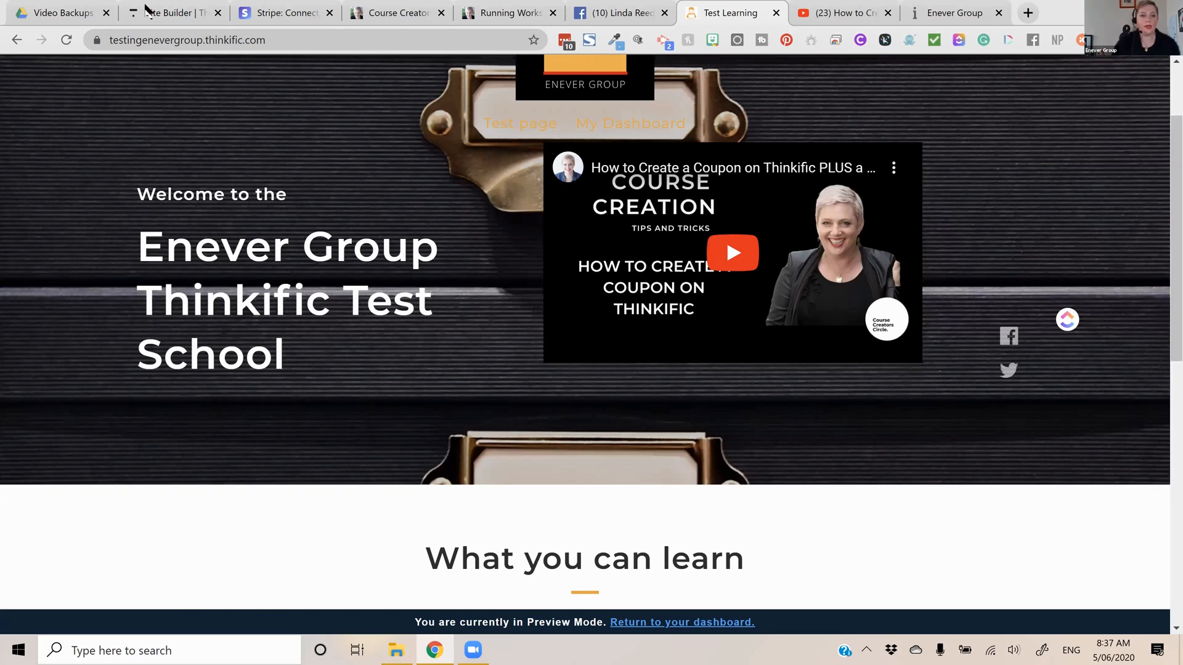
Return to the Site Builder and move the Instructor(s) section above the All products section on the home page
left_click(394, 13)
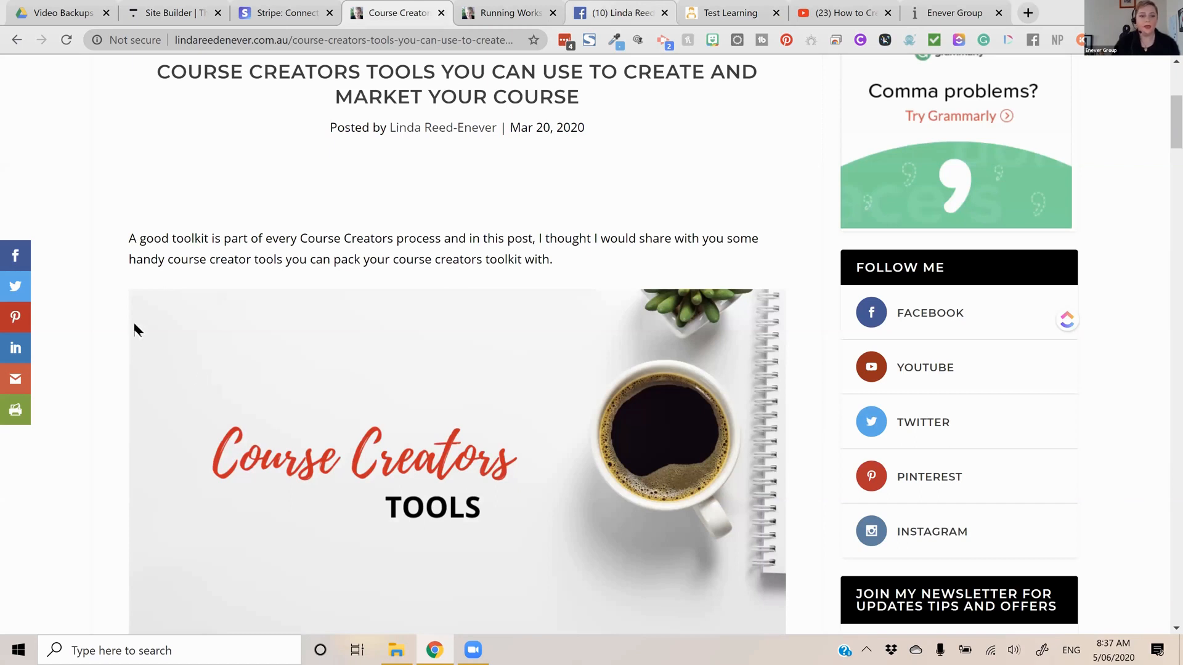
left_click(620, 13)
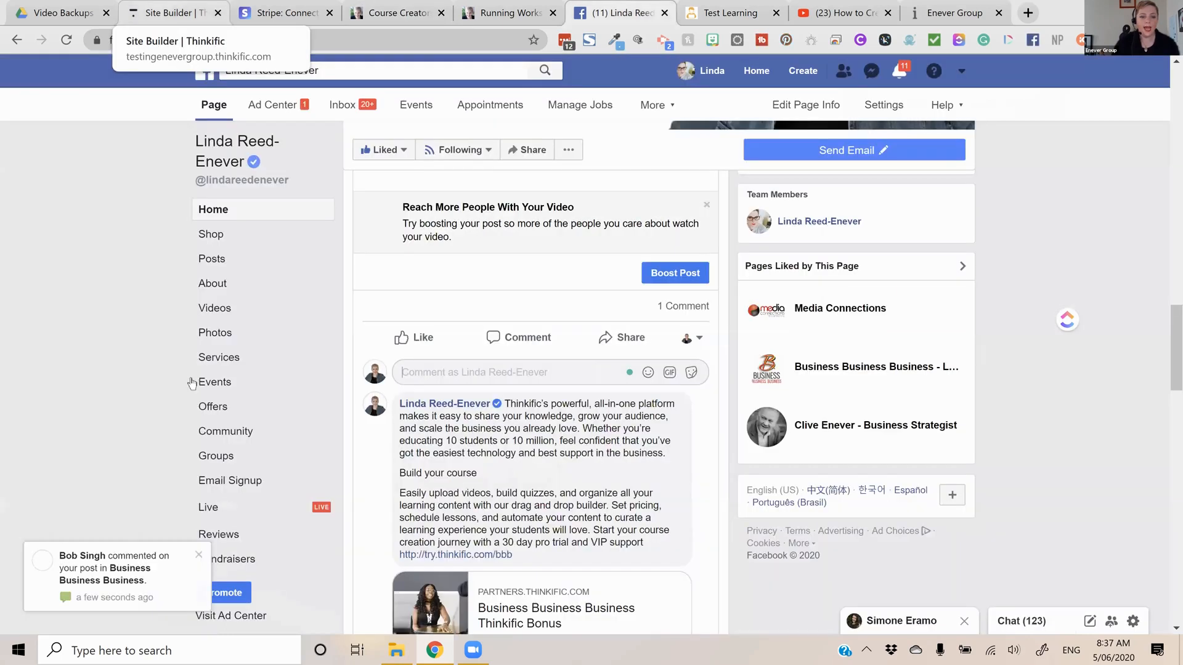
left_click(176, 13)
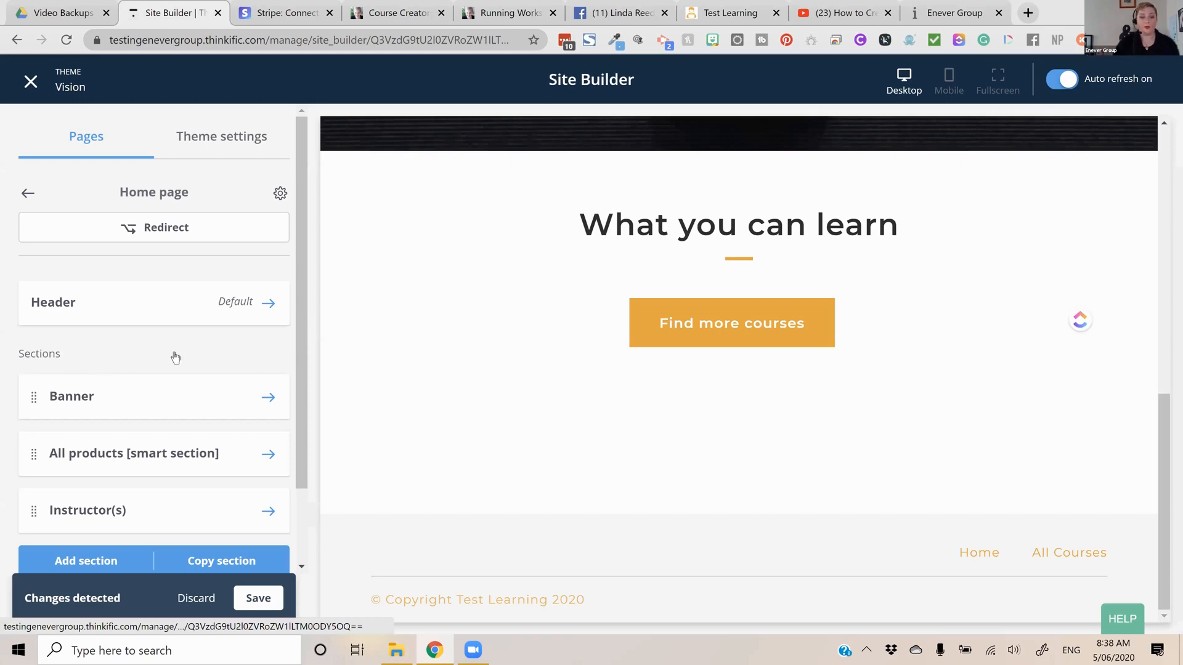
scroll(174, 356, "down", 2)
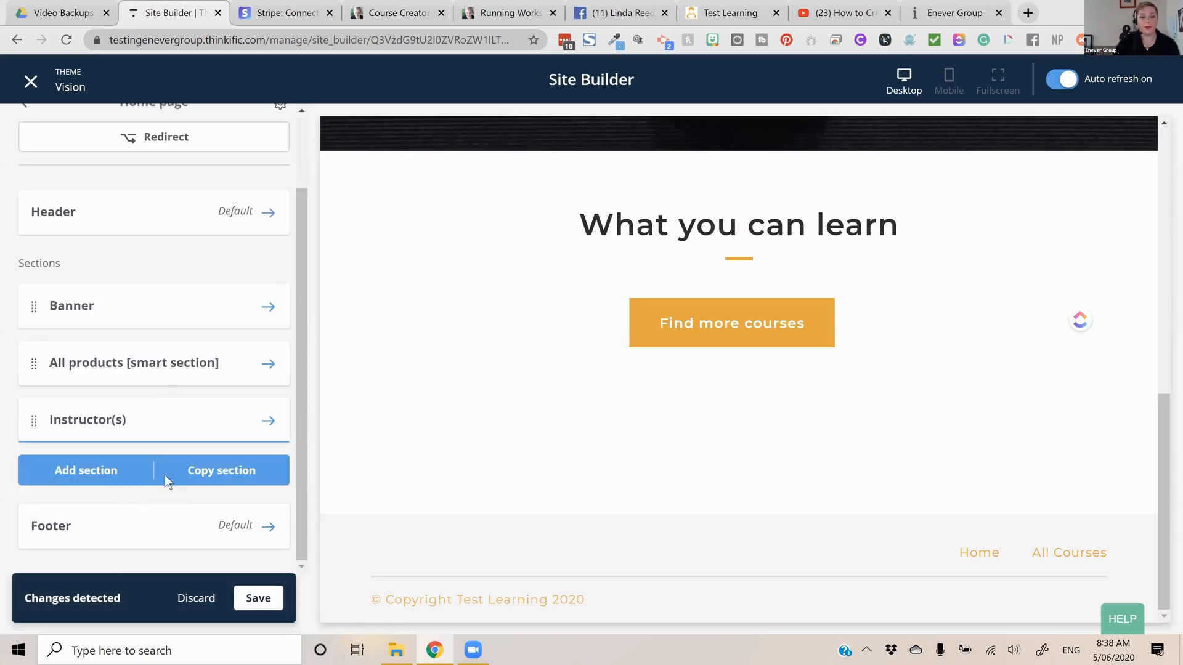
Add a Text & media section to the home page and place it directly below the Banner section
left_click(130, 471)
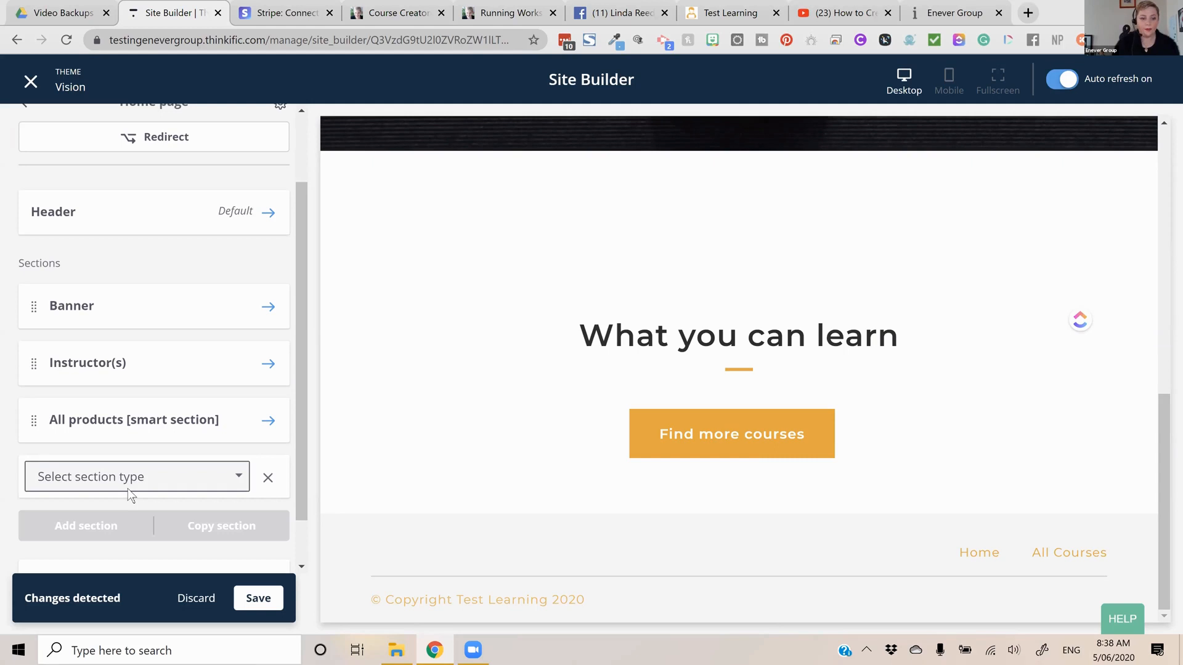
left_click(127, 490)
scroll(123, 510, "down", 3)
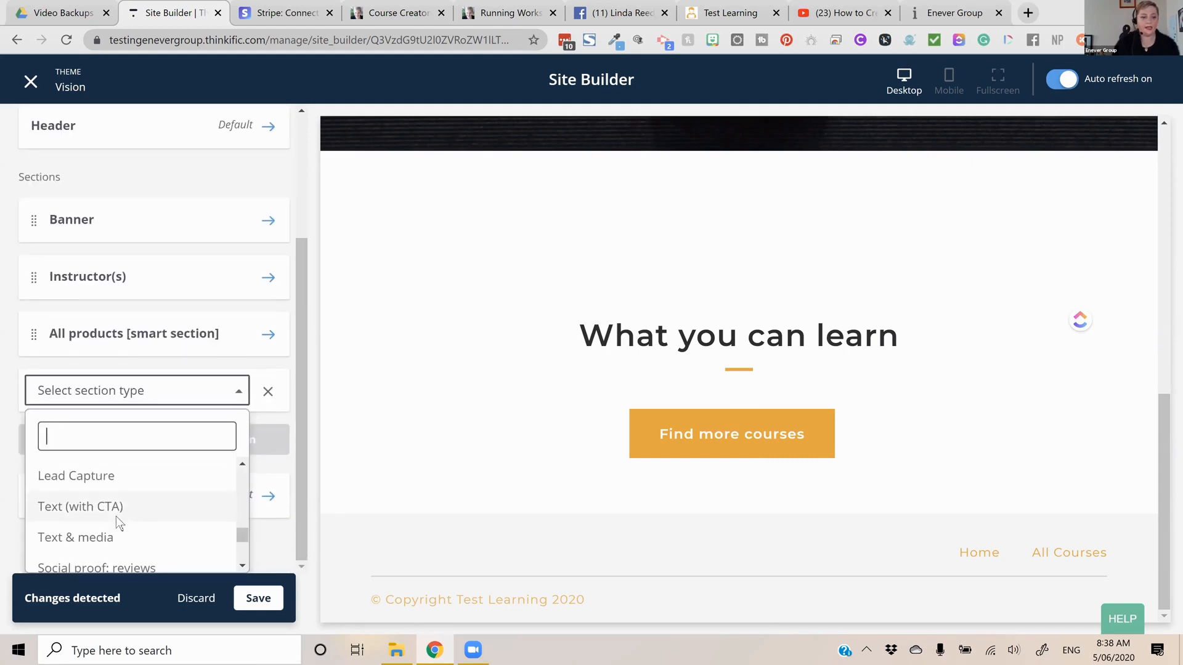
left_click(111, 535)
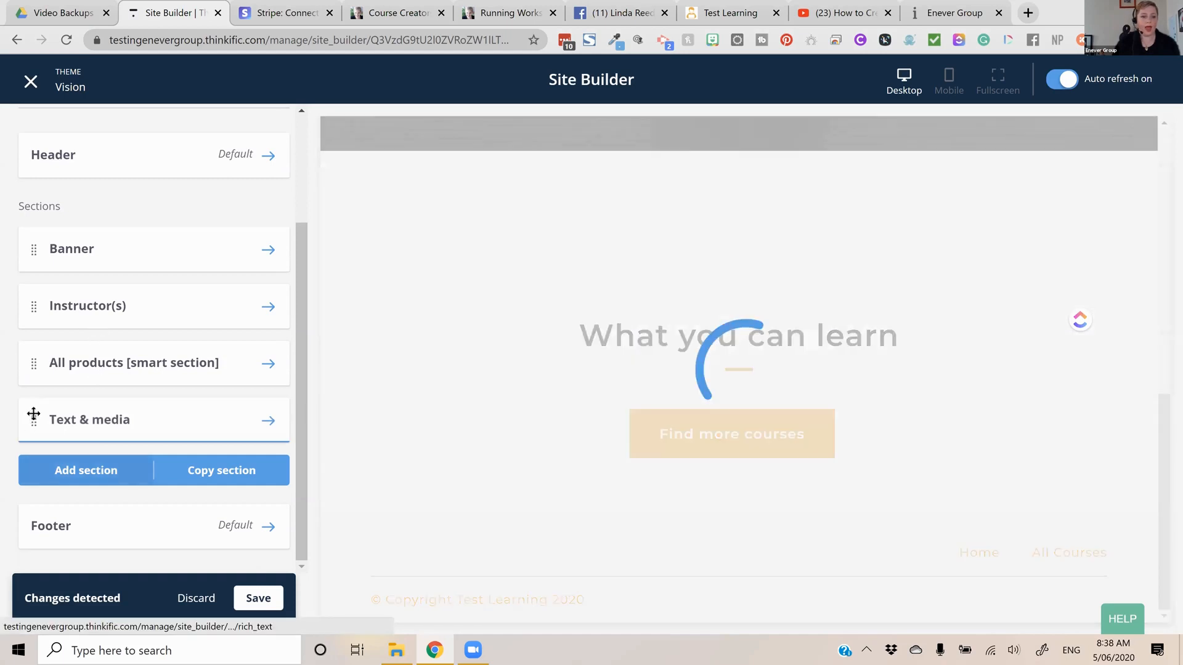
left_click_drag(35, 317, 110, 298)
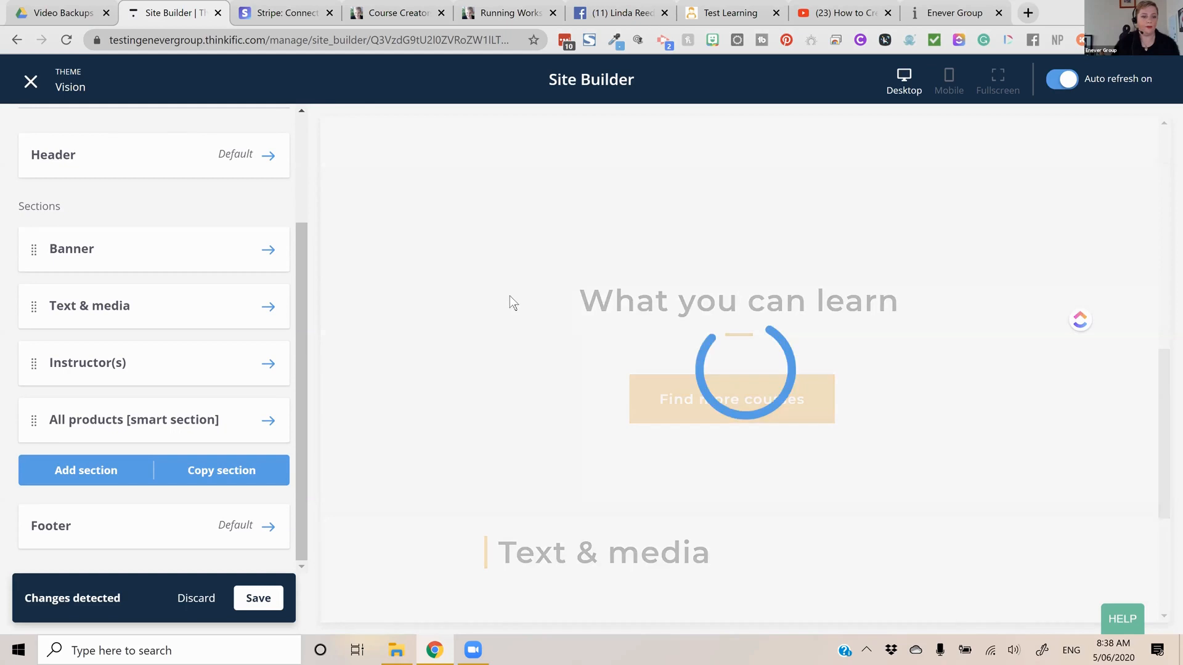
Set the Text & media section's heading to "School Description"
left_click(223, 294)
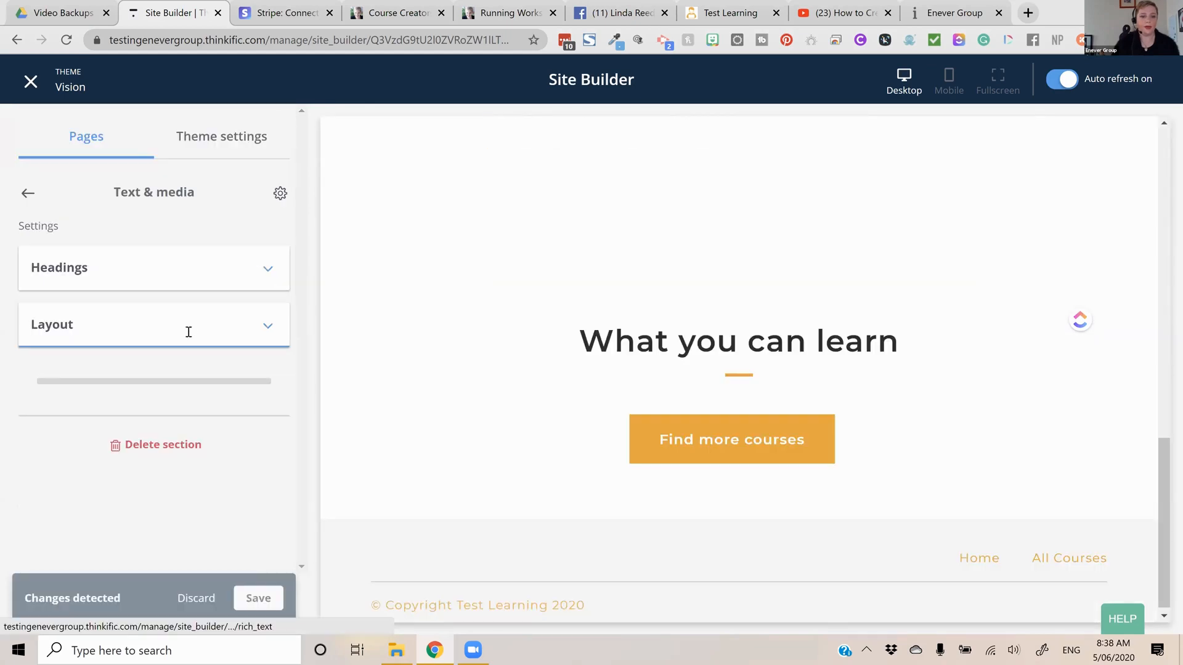
left_click(165, 267)
triple_click(99, 335)
type("School Dec")
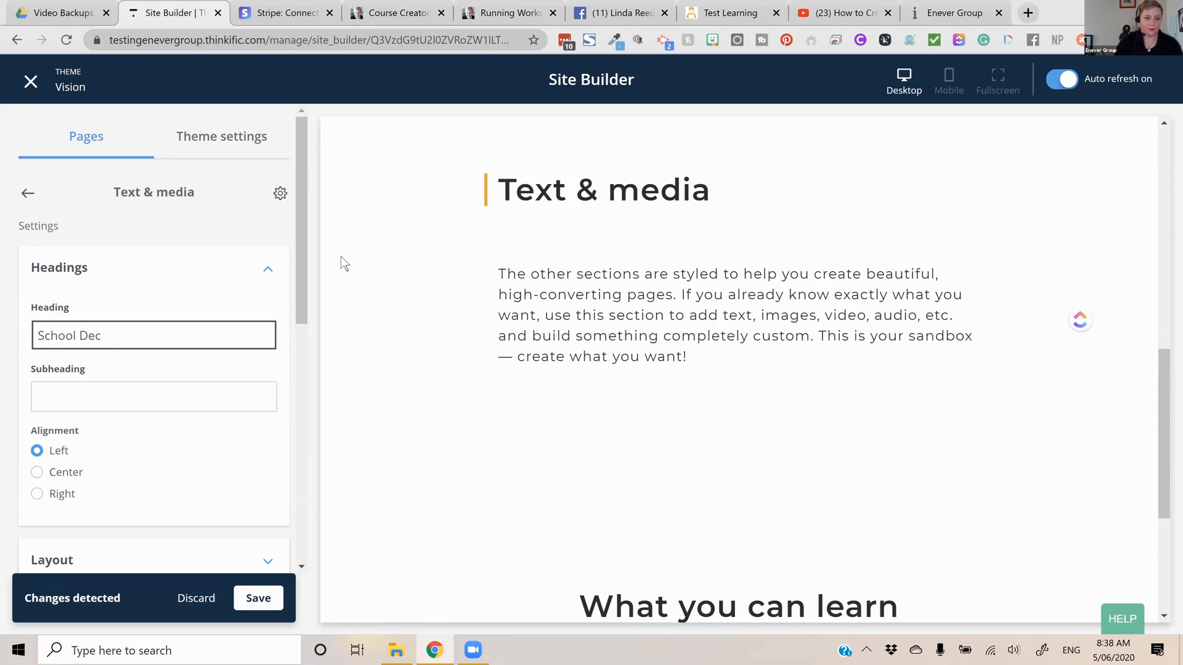
key("BackSpace")
type("scription")
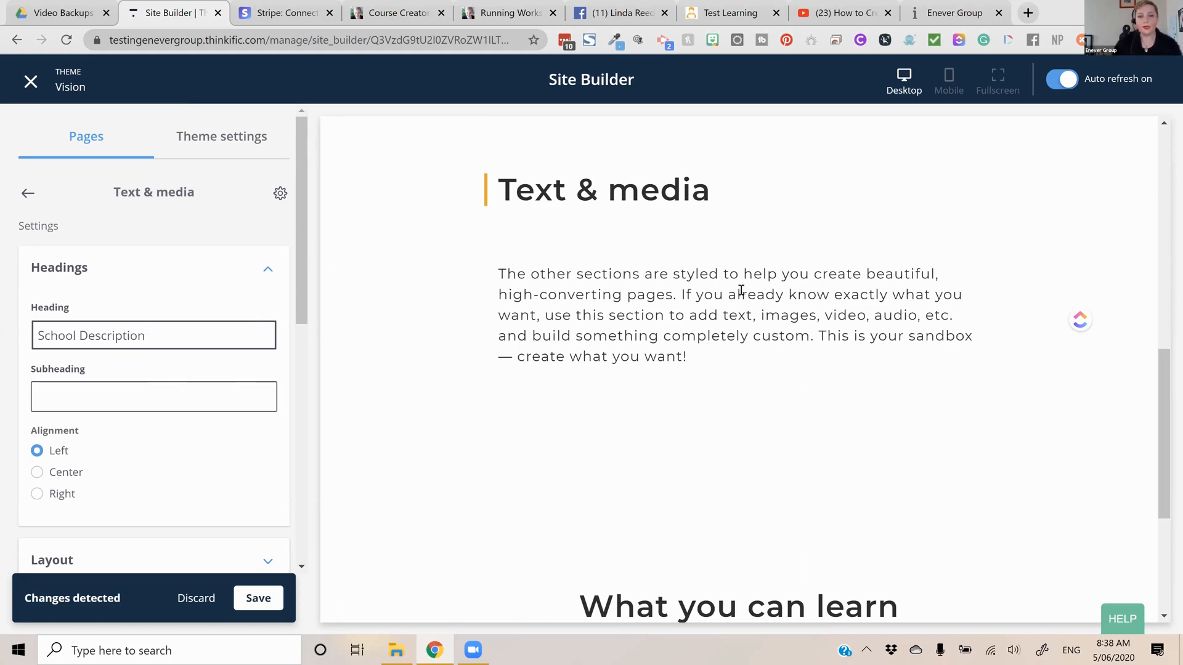
key("Tab")
scroll(188, 409, "down", 3)
key("shift+Tab")
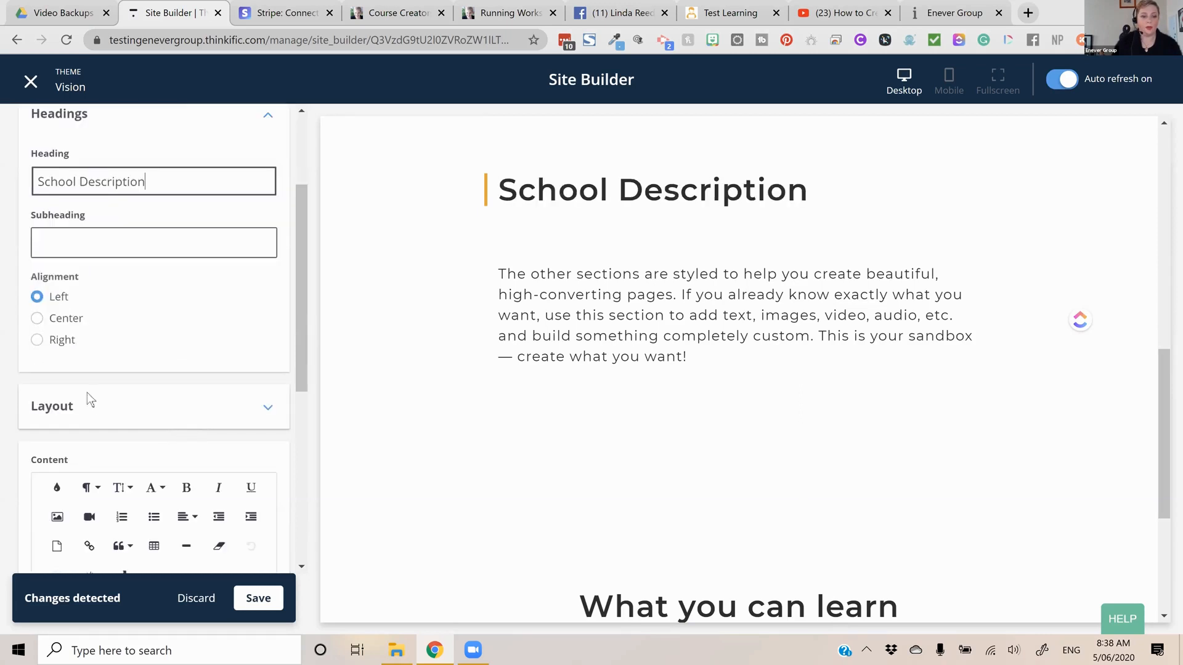
Replace the Text & media section's placeholder content with "Blurb about the school."
scroll(63, 287, "down", 5)
key("ctrl+a")
type("Blurb about the s")
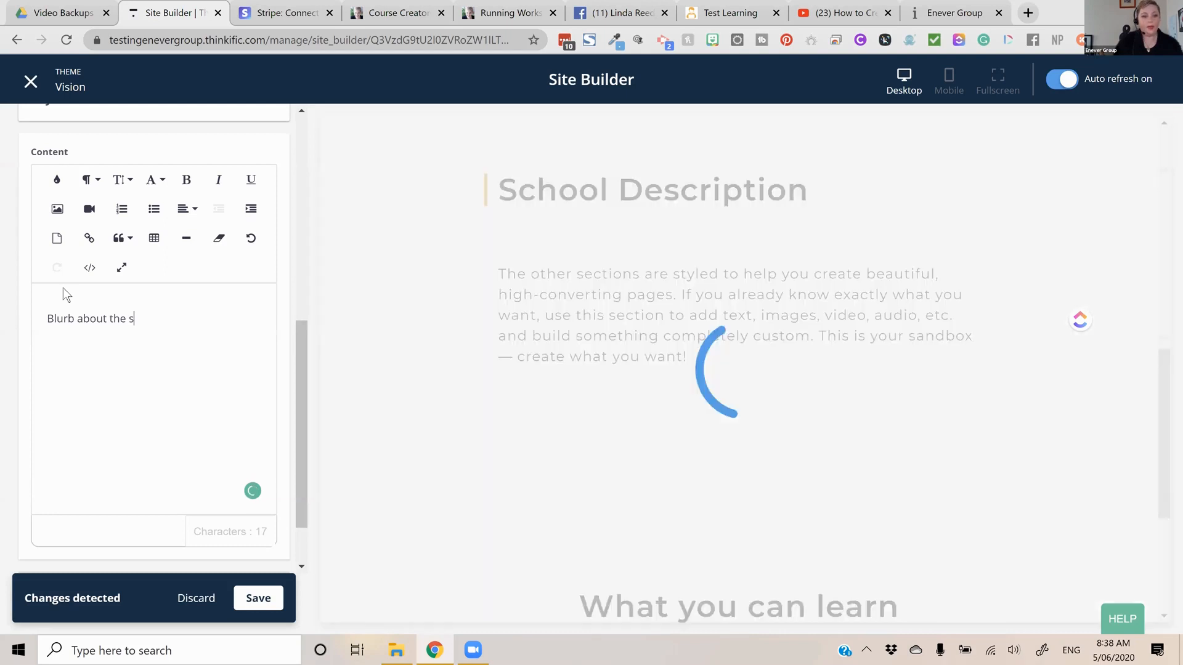
type("chool.")
key("Return")
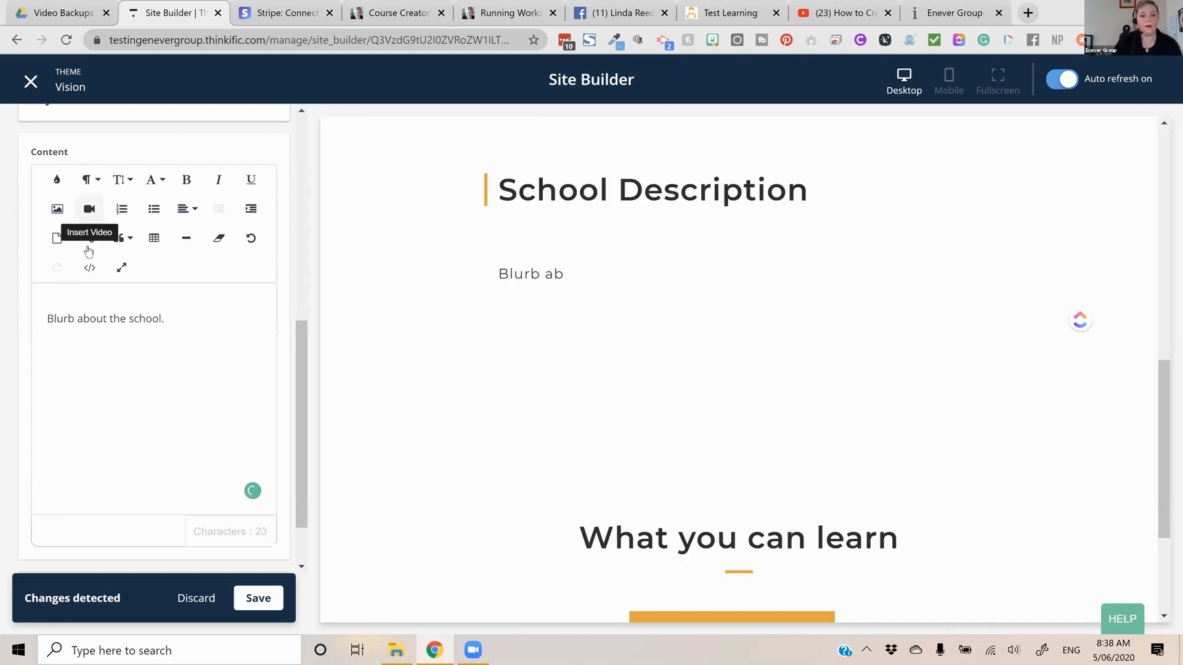
Insert the copied video URL as an embedded video below the blurb in the section's content
left_click(90, 209)
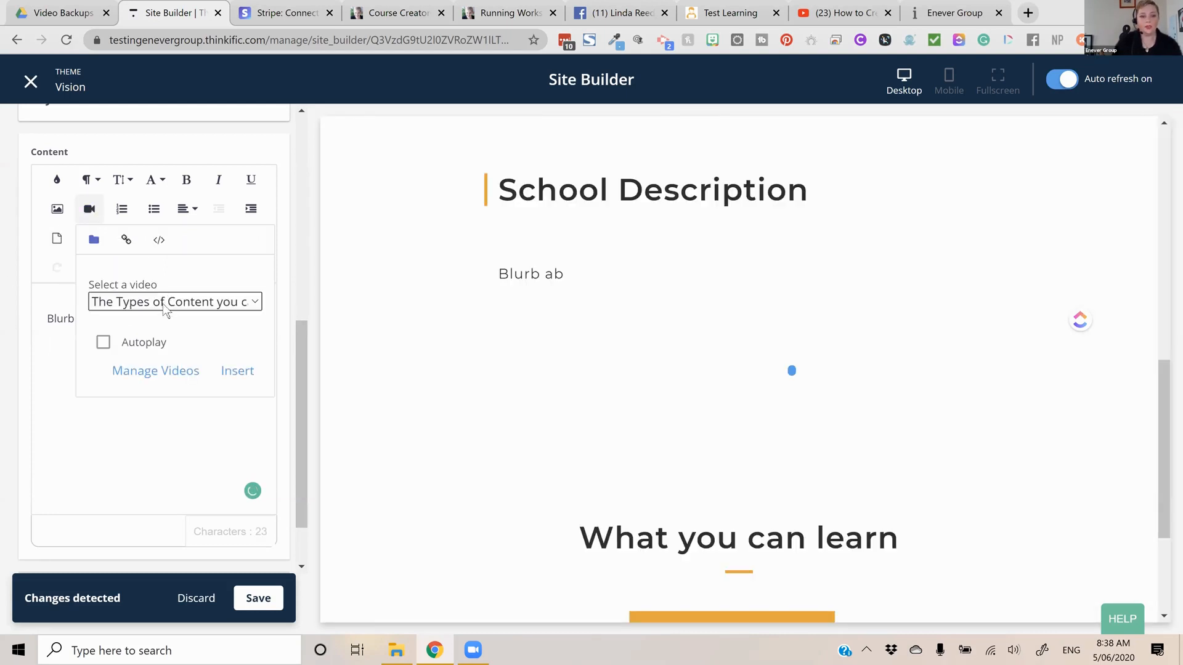
left_click(126, 240)
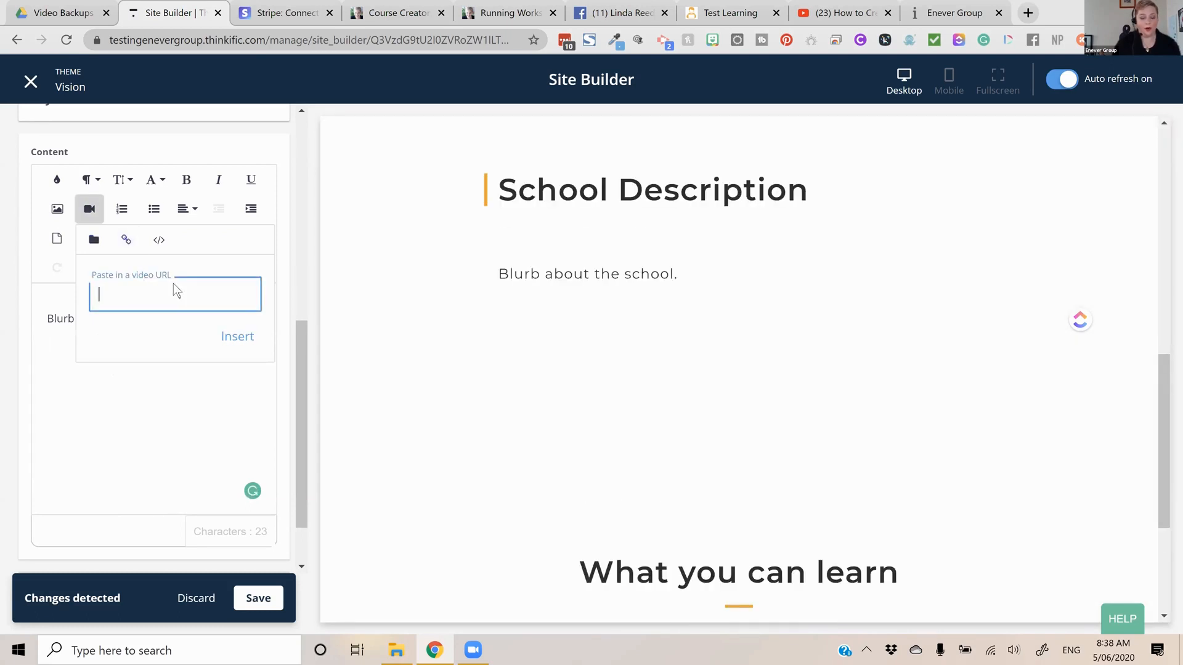
key("ctrl+v")
left_click(238, 337)
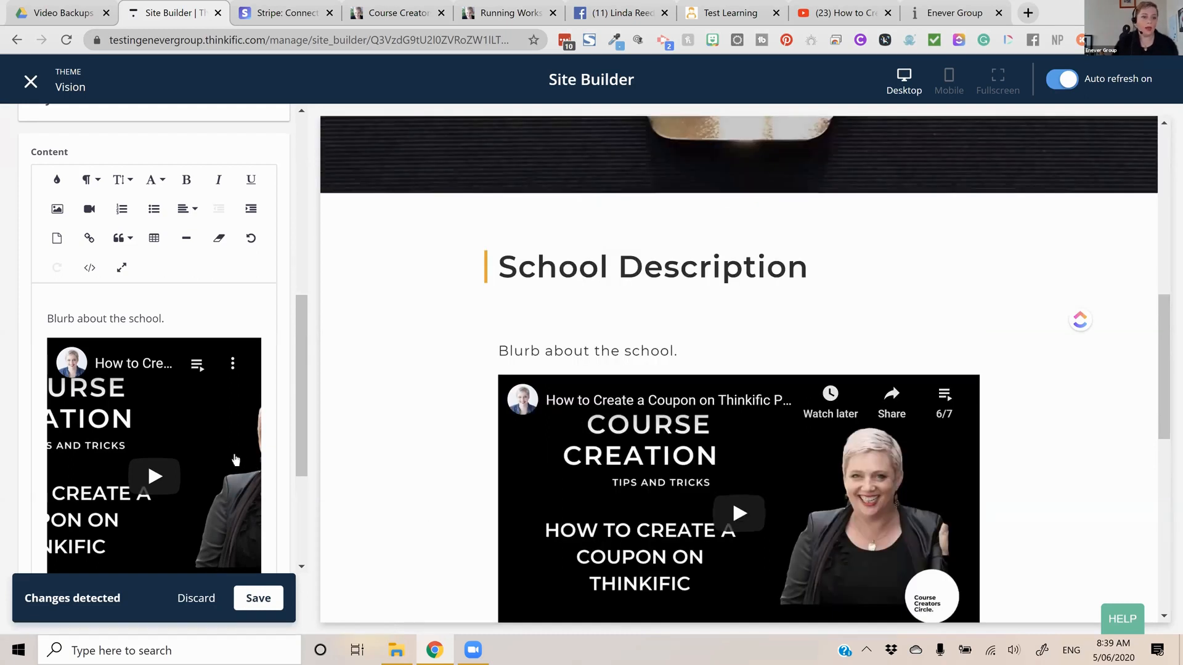
Look over the Text & media section's settings and return to the home page's list of sections
scroll(106, 280, "up", 6)
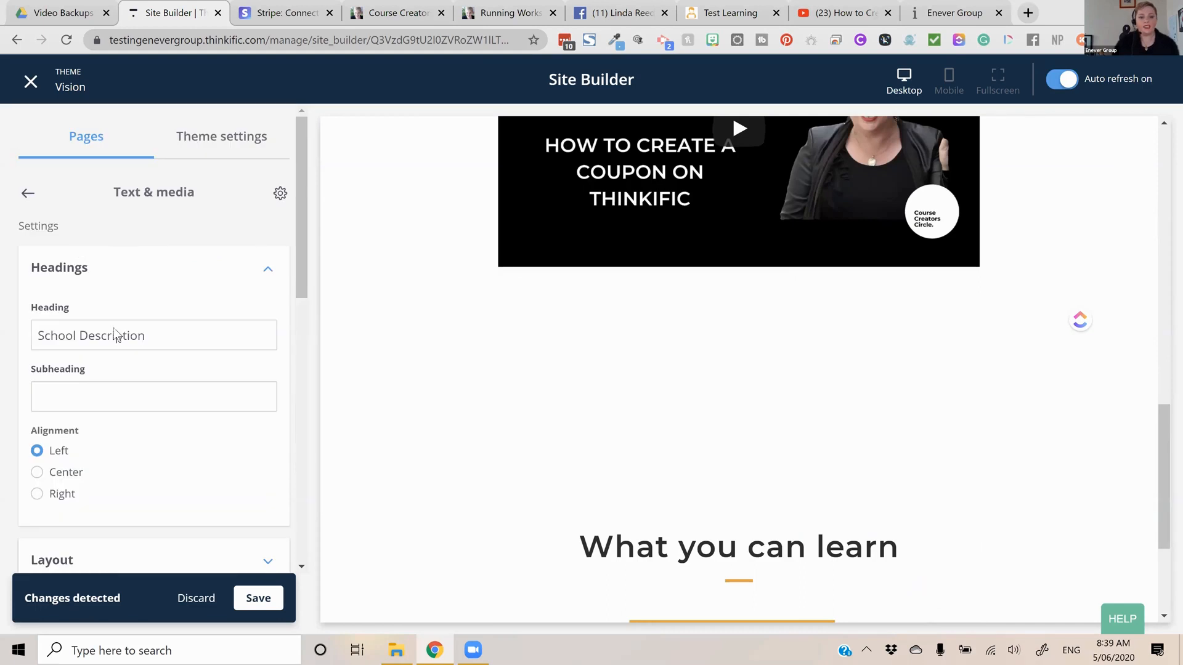
scroll(132, 346, "down", 6)
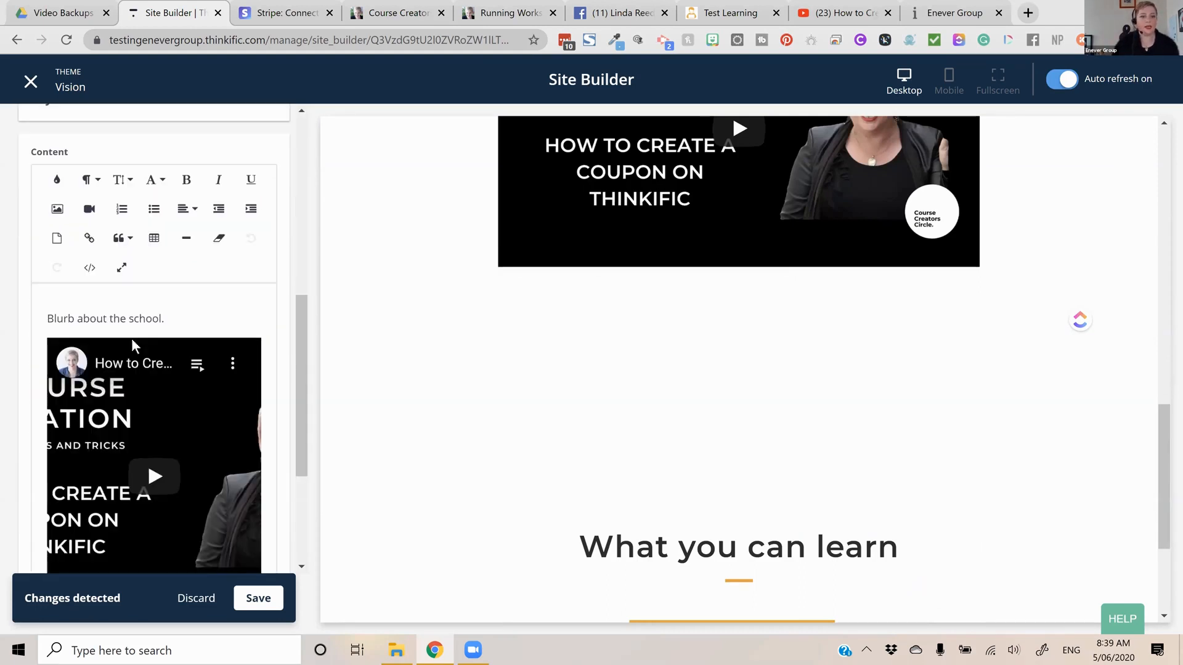
scroll(32, 196, "up", 1)
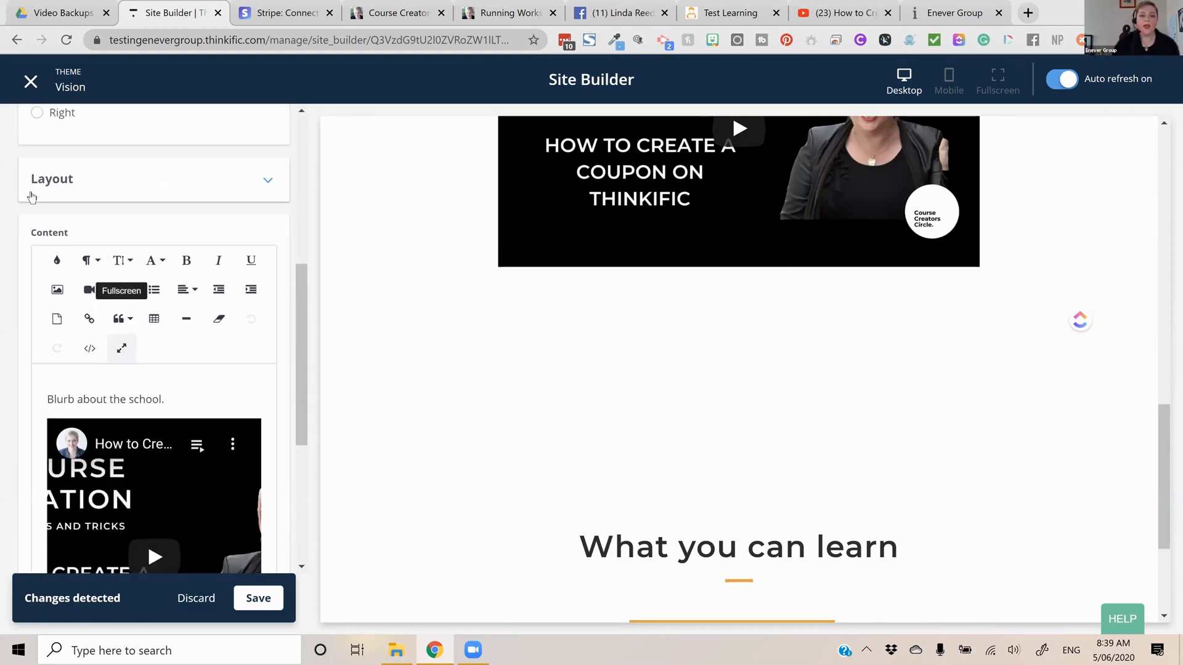
scroll(155, 340, "up", 3)
scroll(109, 475, "up", 2)
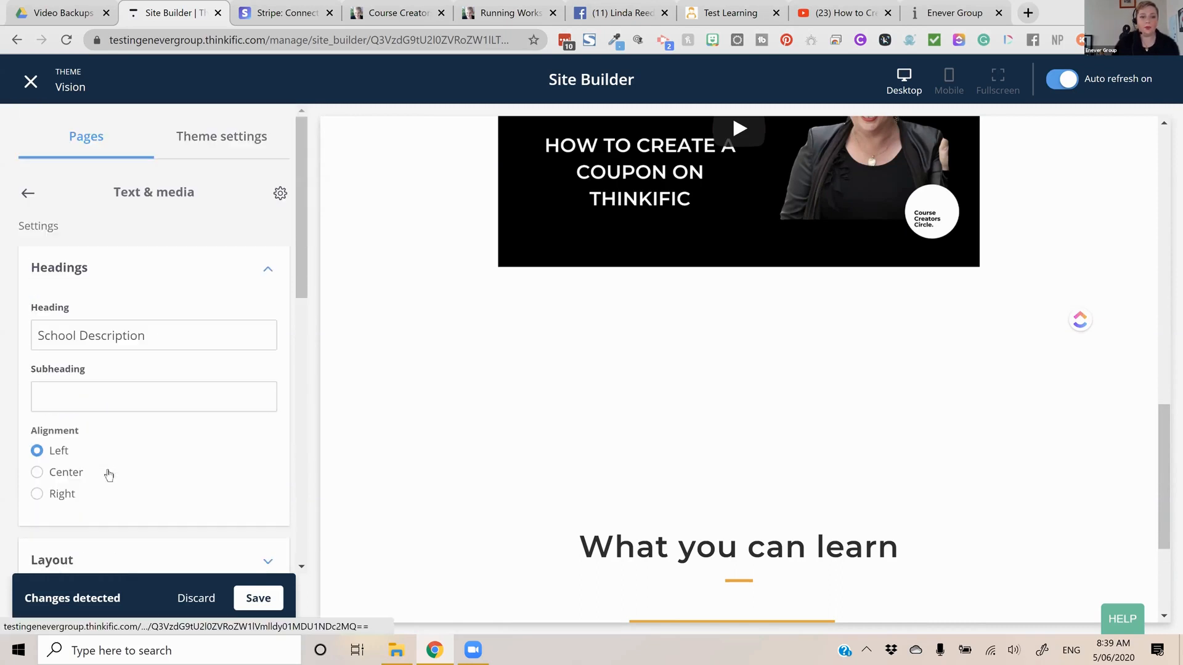
scroll(151, 441, "down", 3)
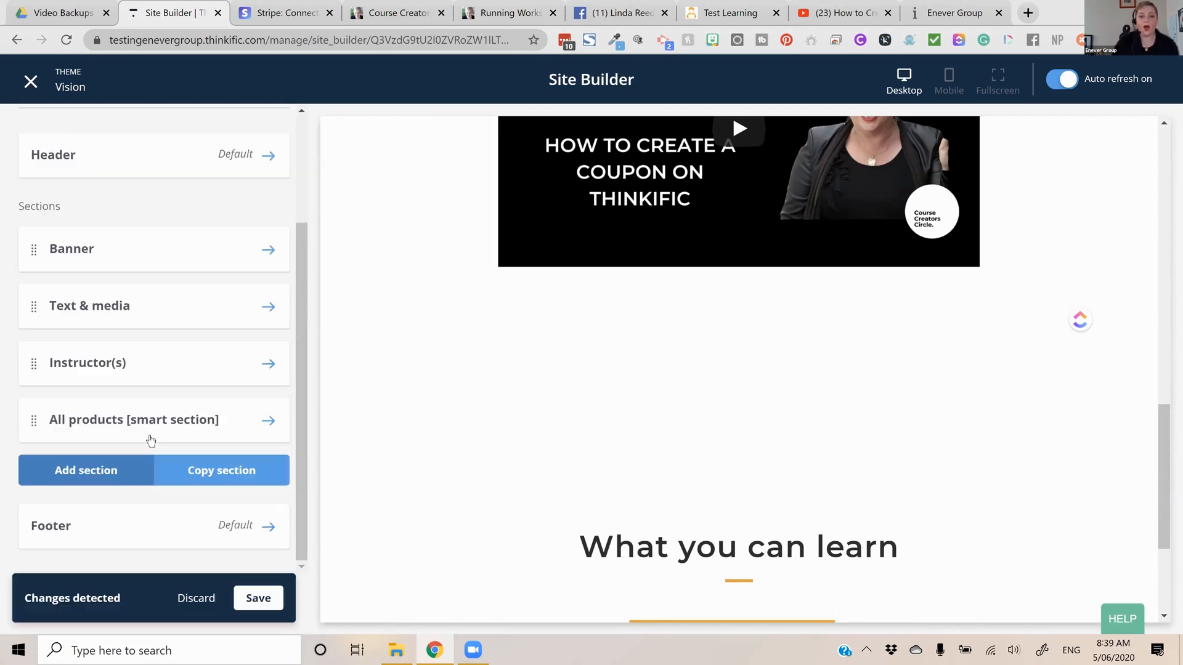
Add an Icons & text section to the home page below the All products section
left_click(152, 462)
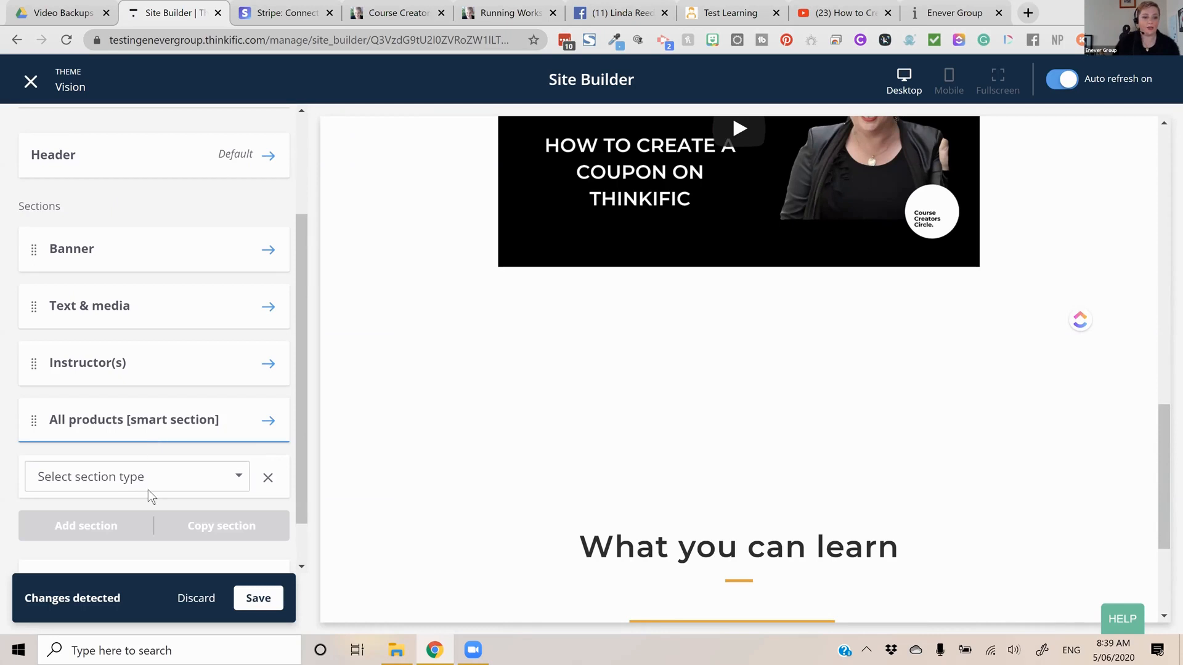
left_click(172, 476)
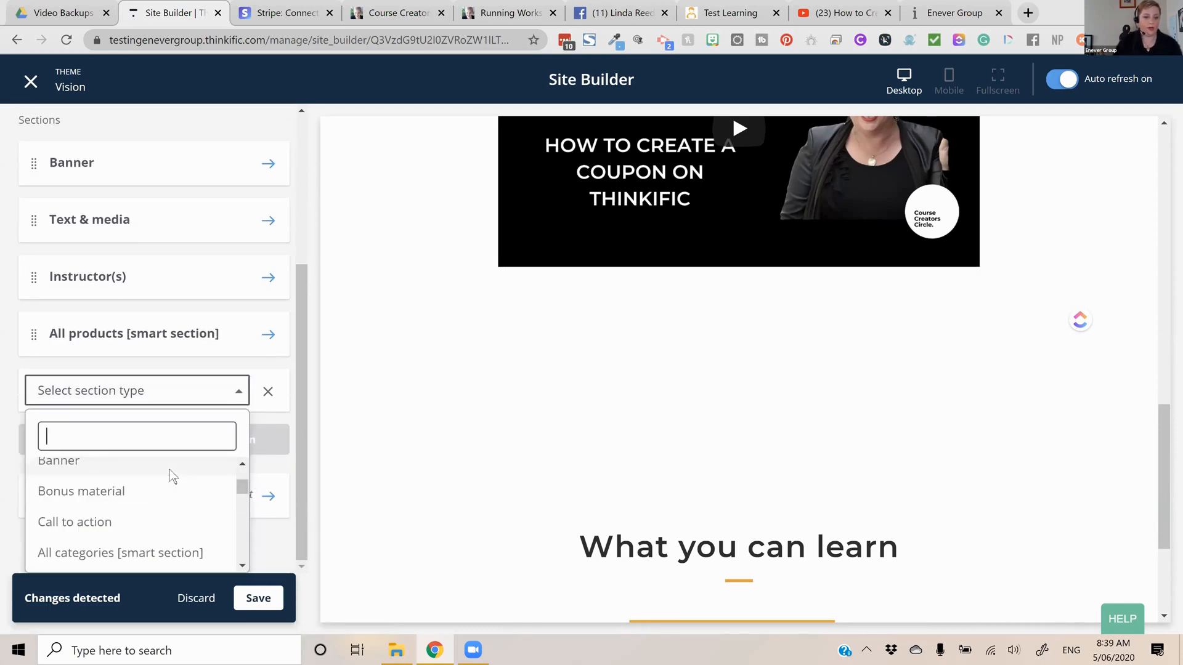
type("ic")
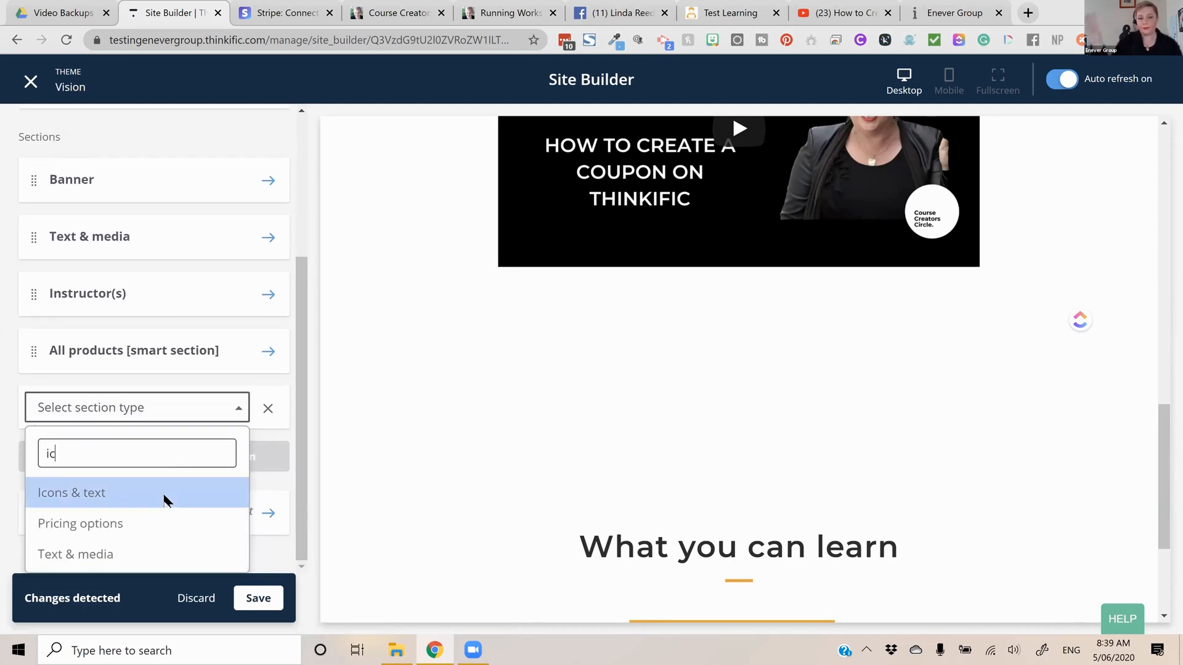
left_click(165, 501)
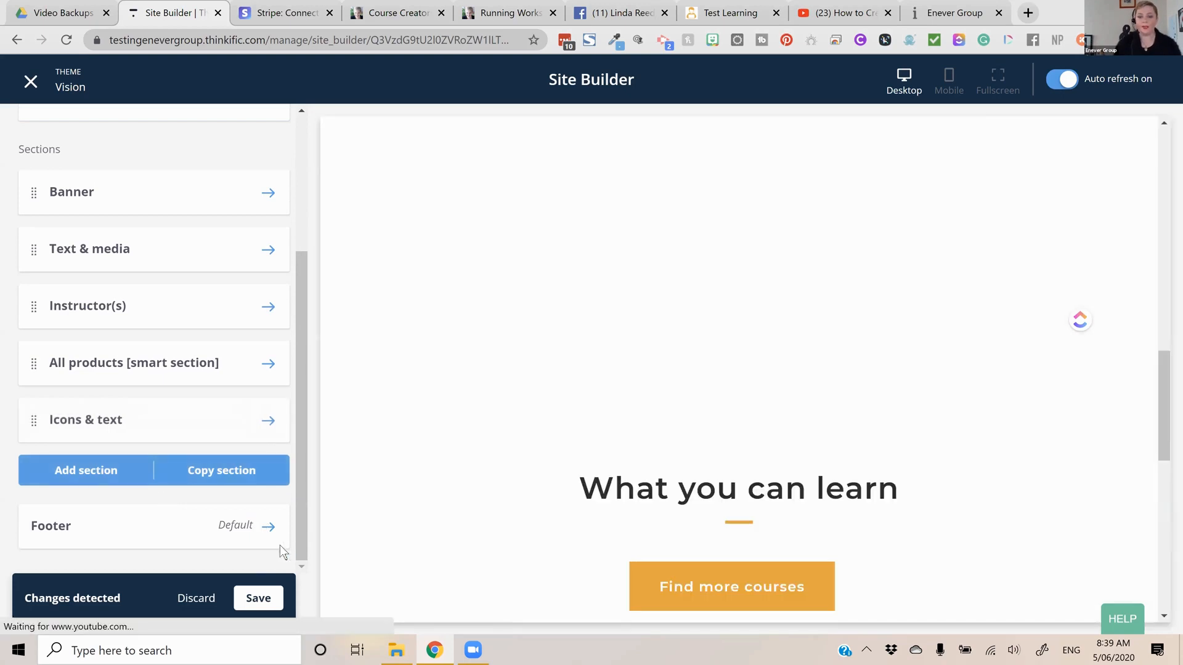
scroll(802, 356, "down", 4)
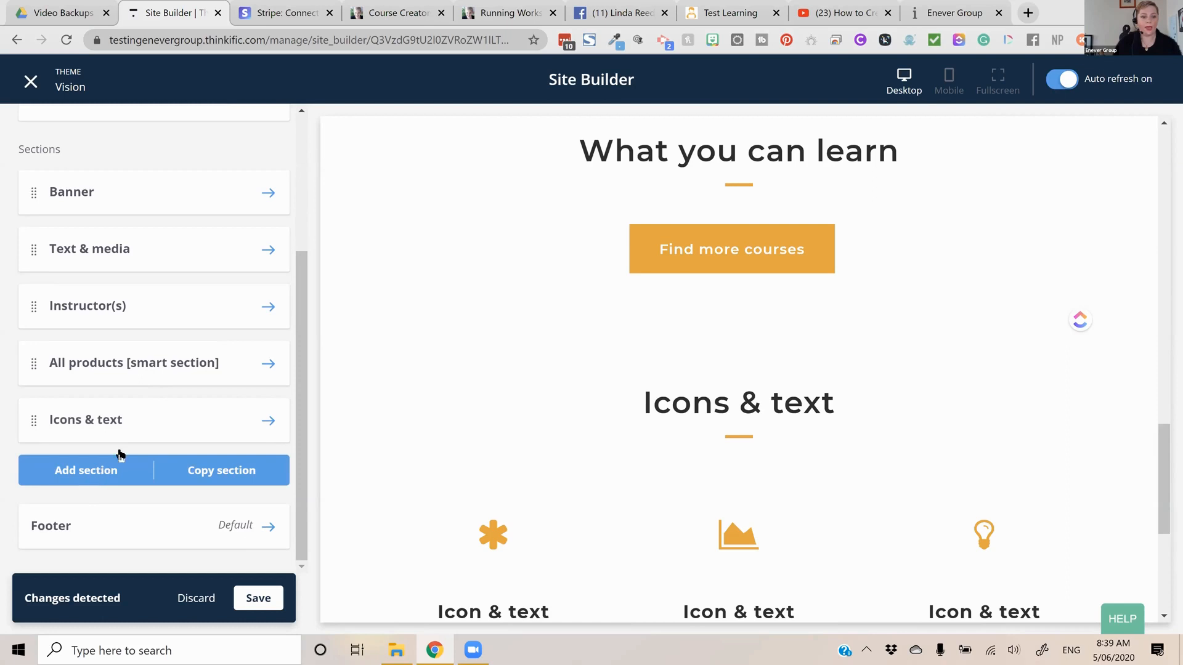
Add a Countdown timer section to the home page below the Icons & text section
left_click(135, 484)
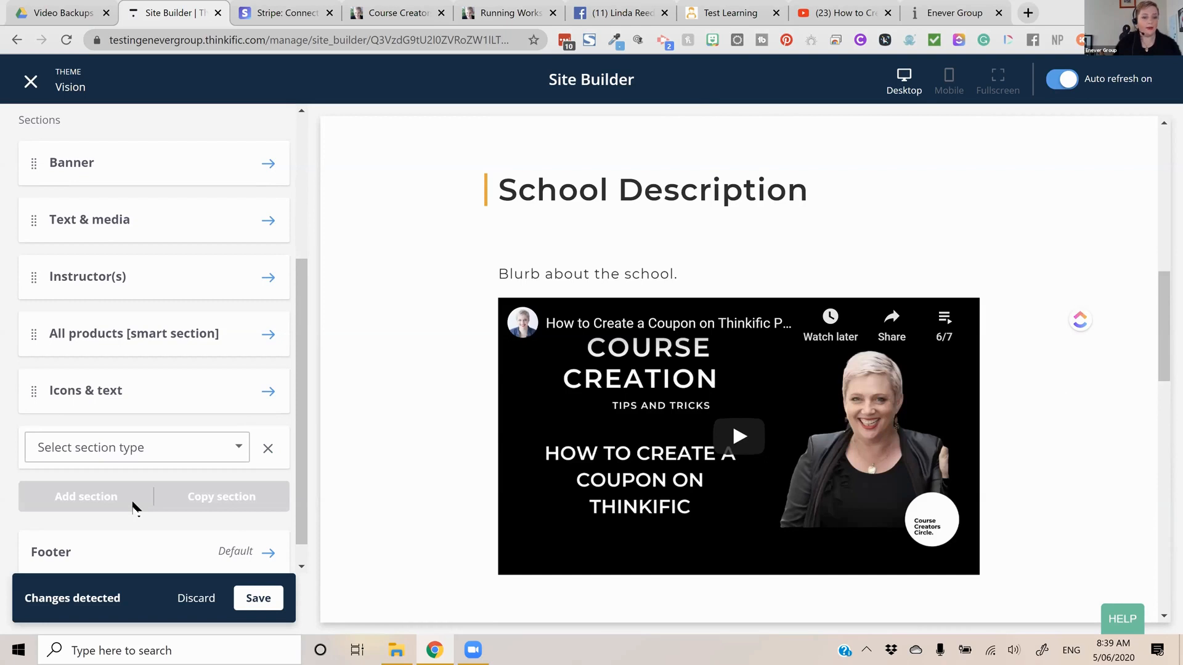
left_click(135, 496)
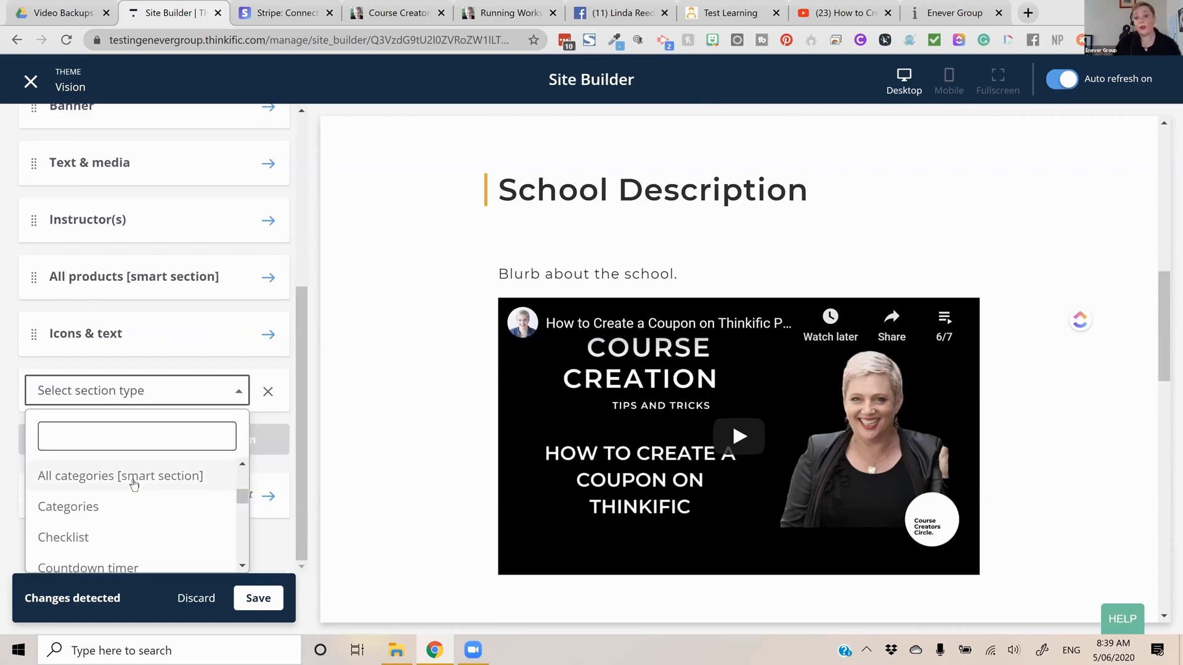
left_click(88, 567)
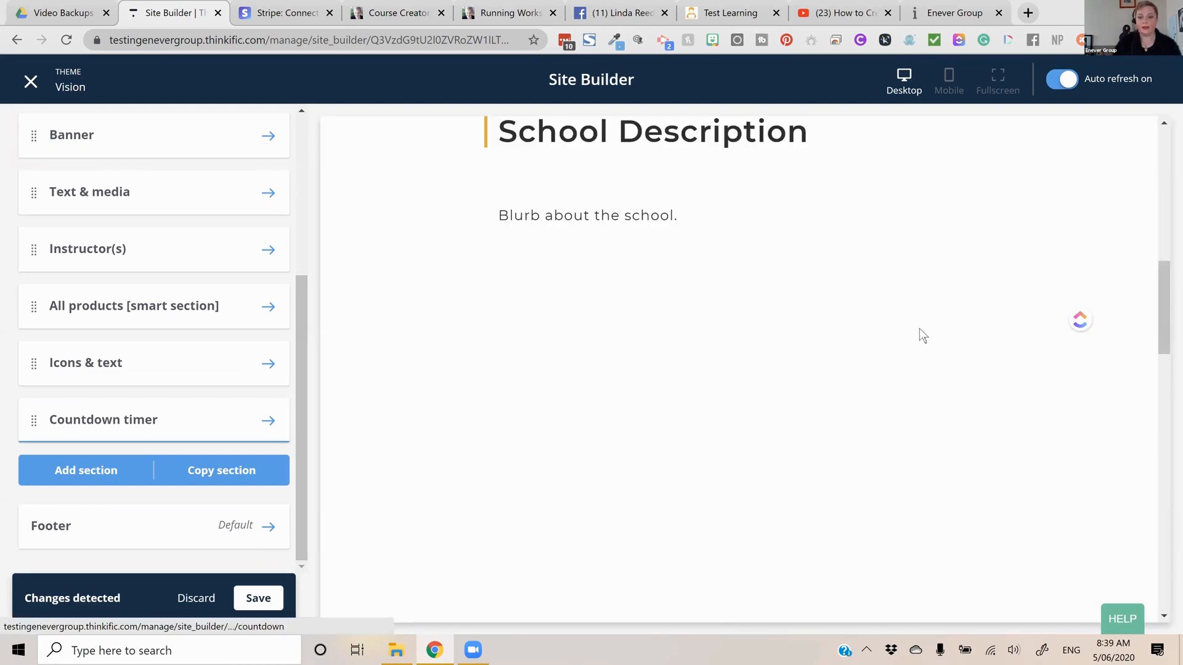
Add a Social proof: testimonials section to the home page below the Countdown timer section
left_click(129, 483)
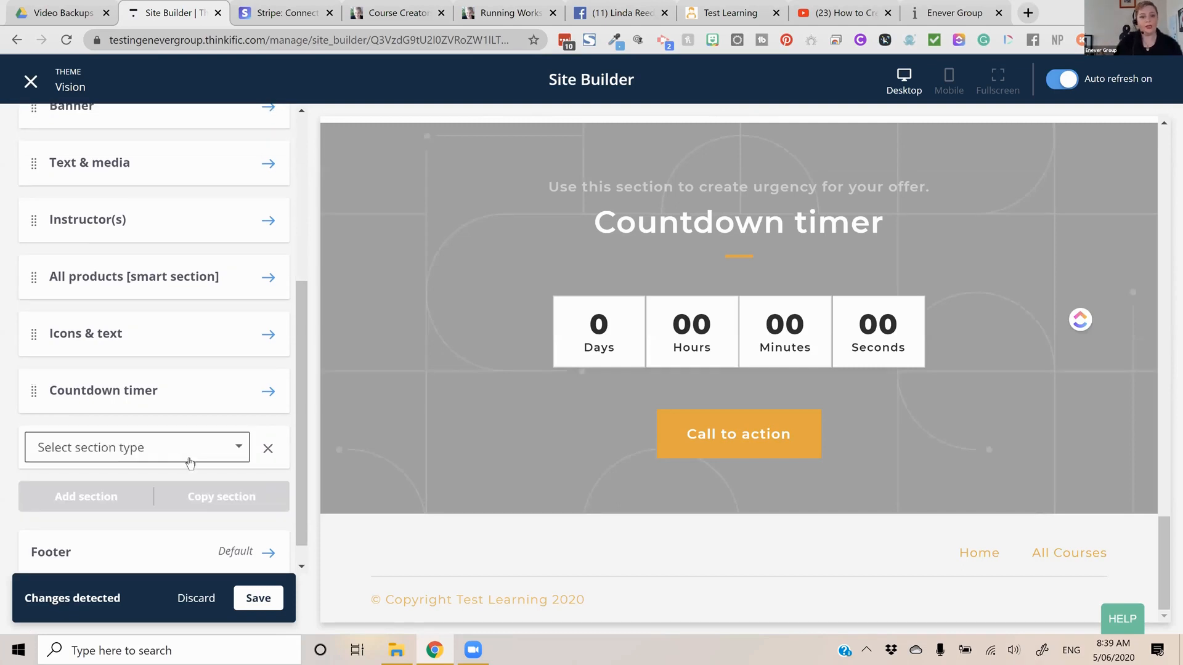
left_click(181, 456)
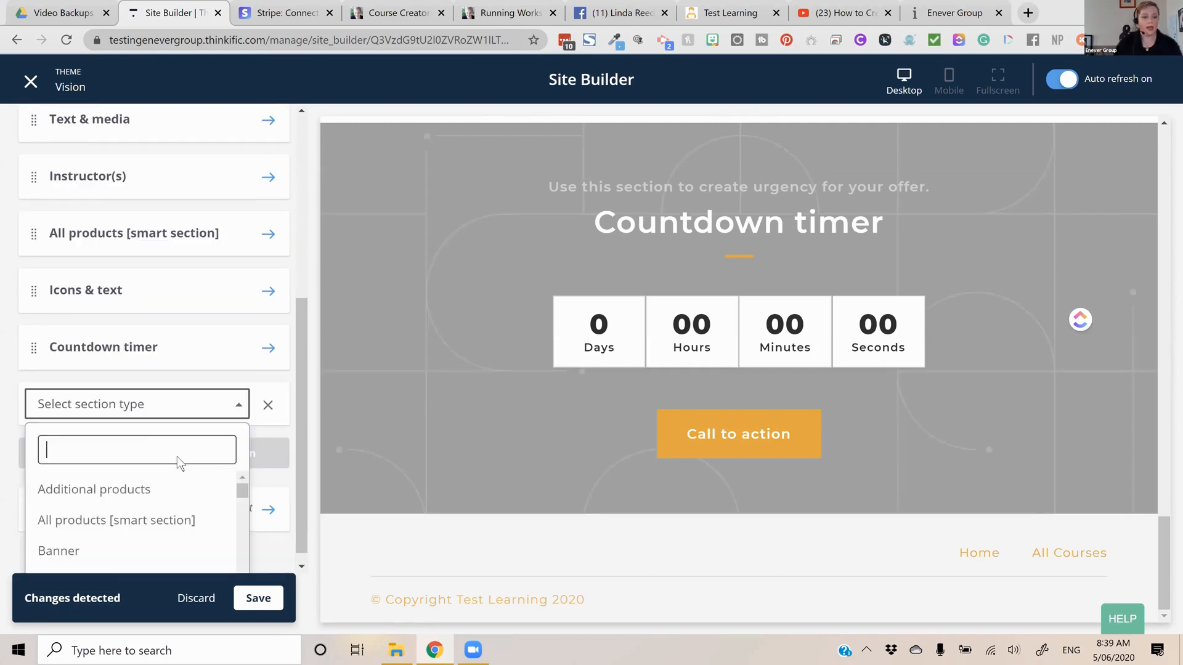
type("soc")
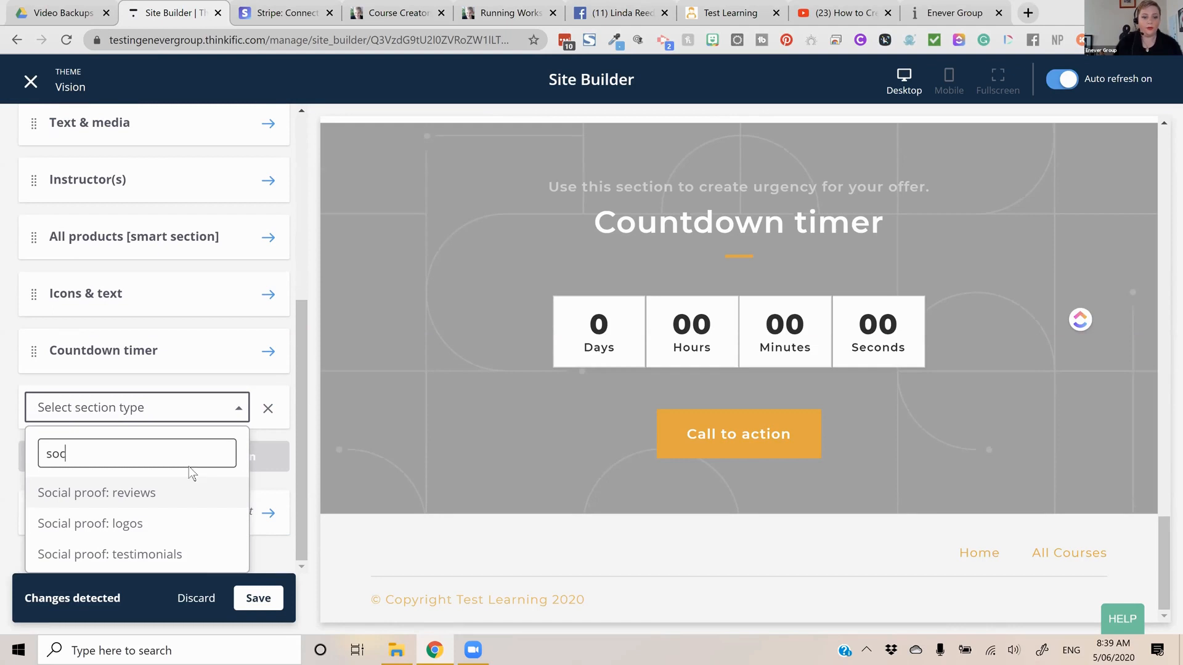
left_click(179, 539)
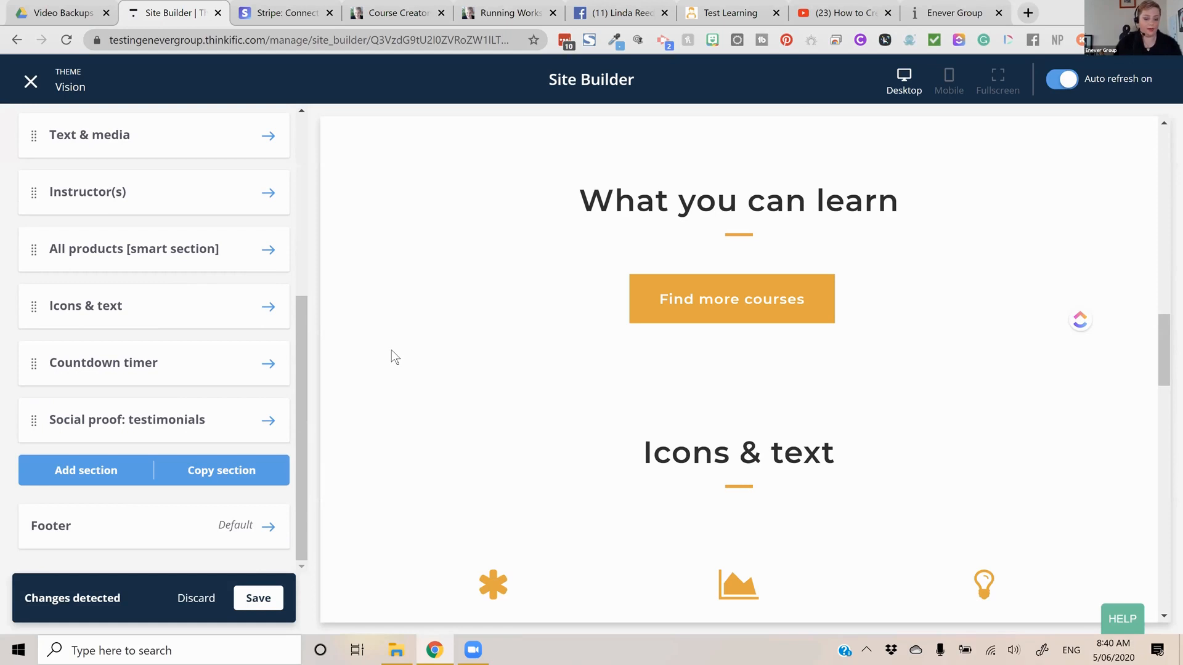
In the testimonials section, set the first testimonial's author to "Amazing person one" and clear its role
scroll(392, 351, "down", 2)
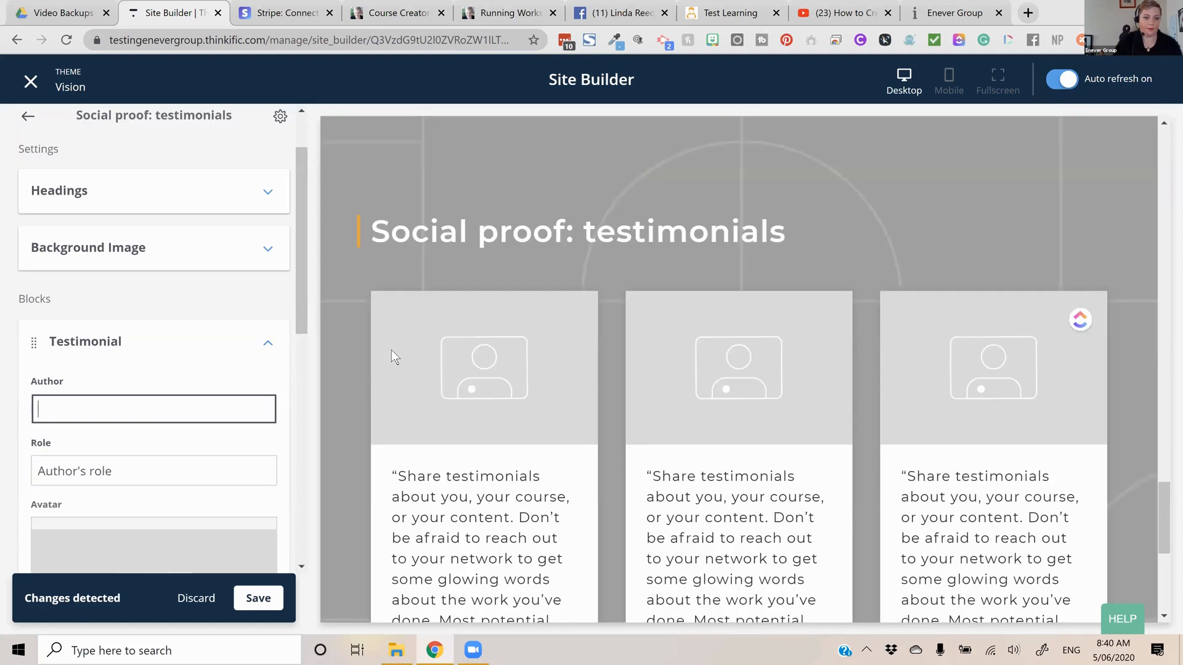
type("Amazing person one")
key("Tab")
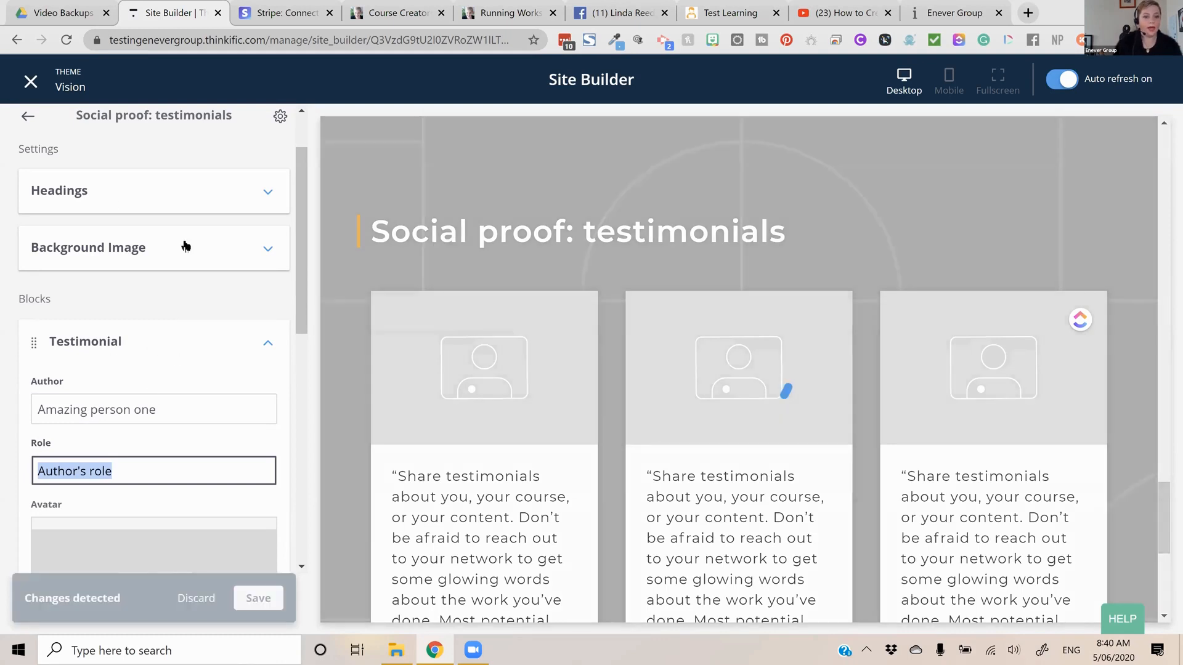
key("BackSpace")
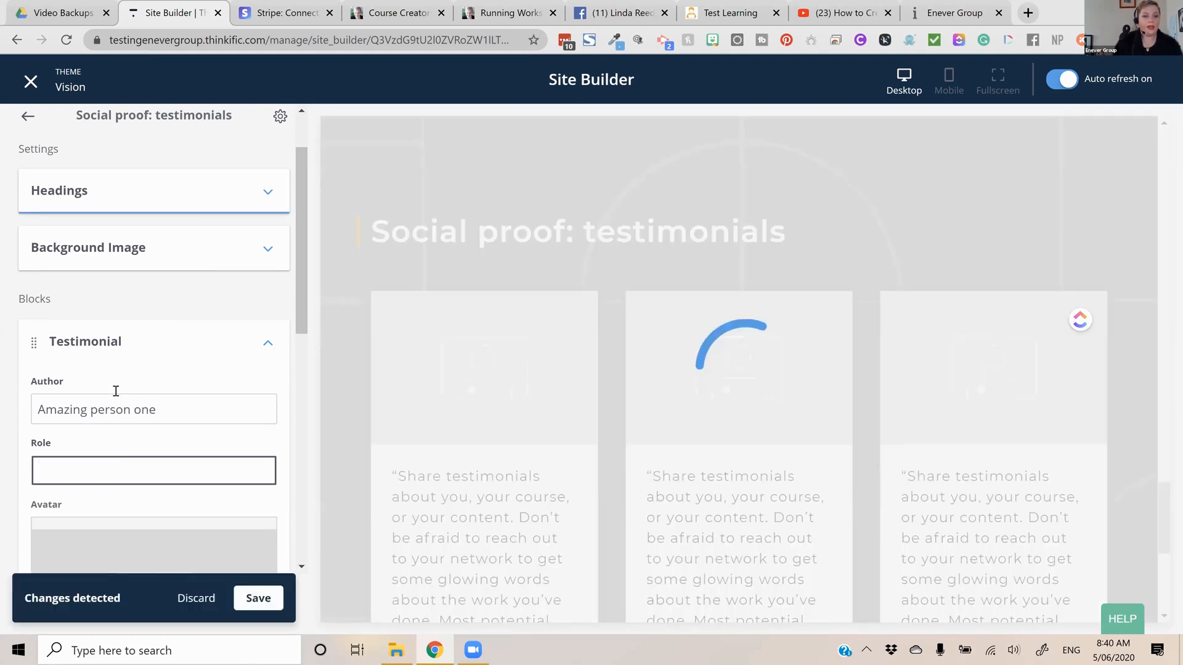
Change the testimonials section's heading to "What others think of us"
scroll(116, 390, "down", 6)
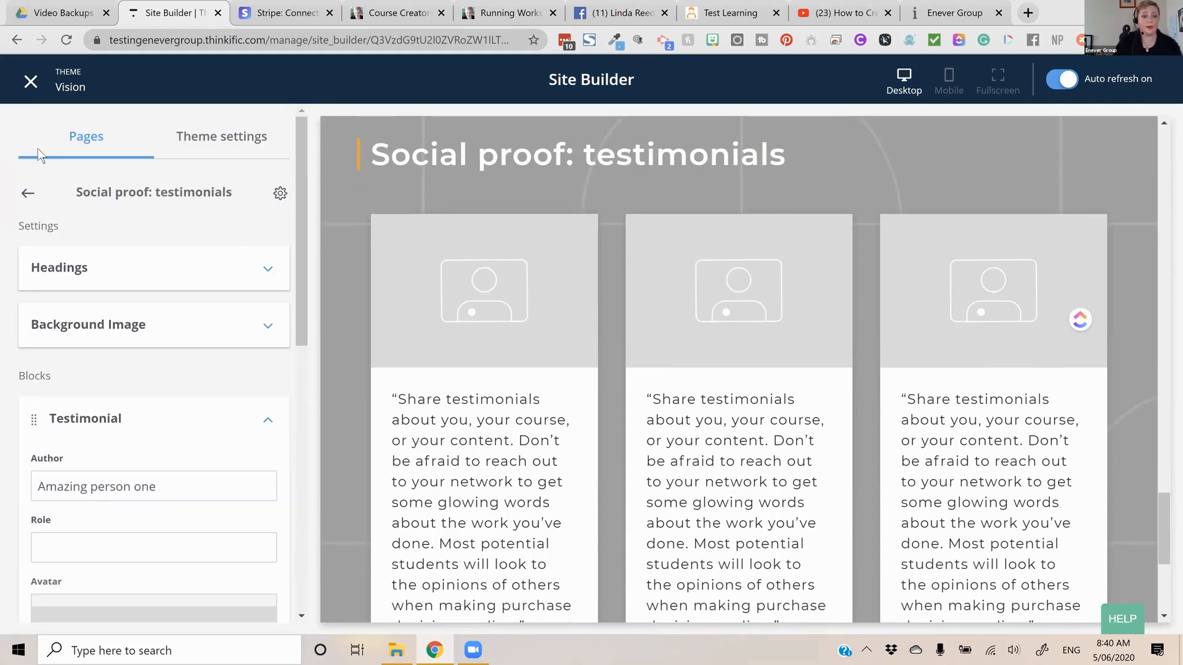
scroll(66, 184, "down", 3)
scroll(117, 246, "up", 2)
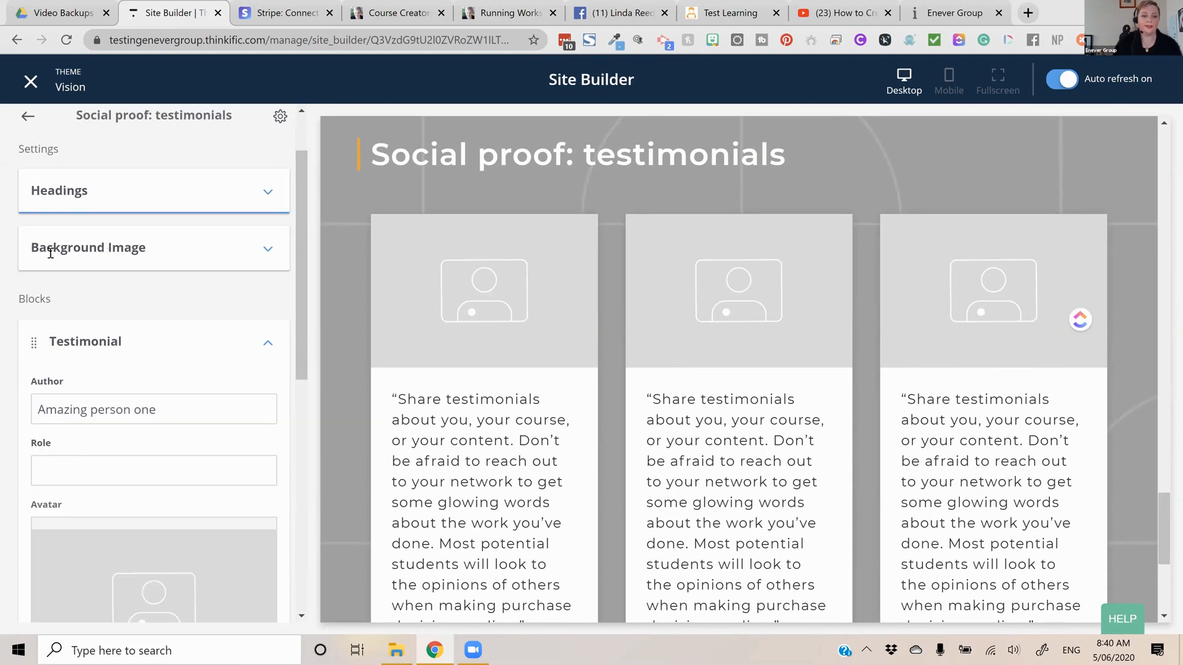
left_click(231, 188)
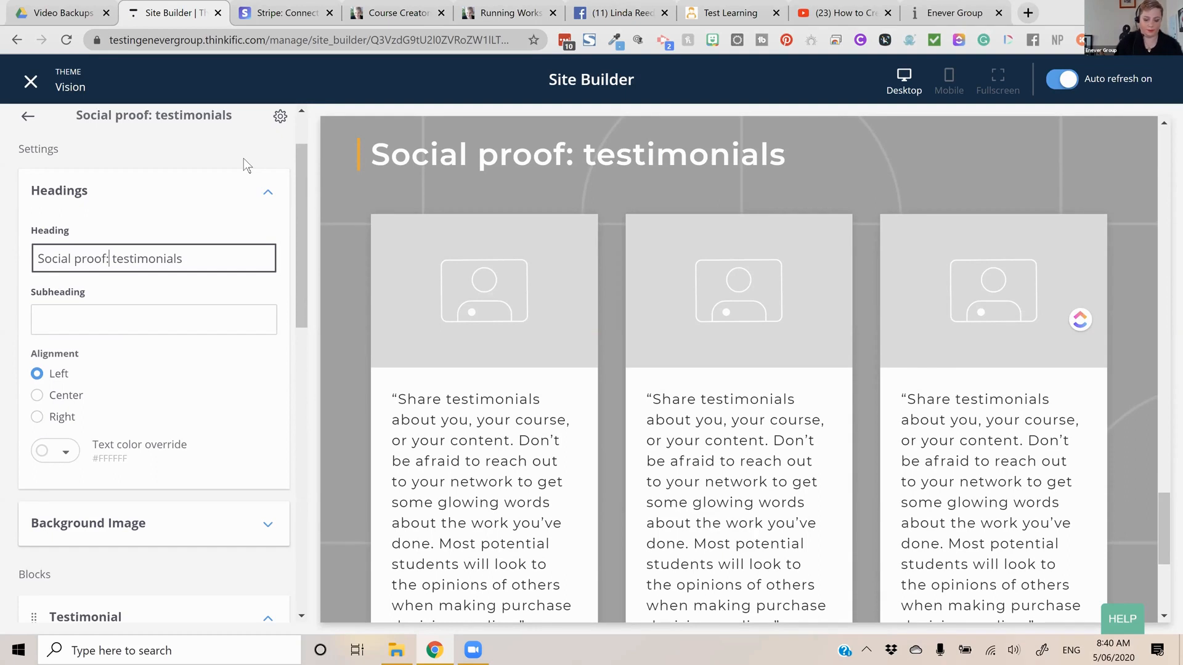
key("ctrl+a")
type("What others think of us")
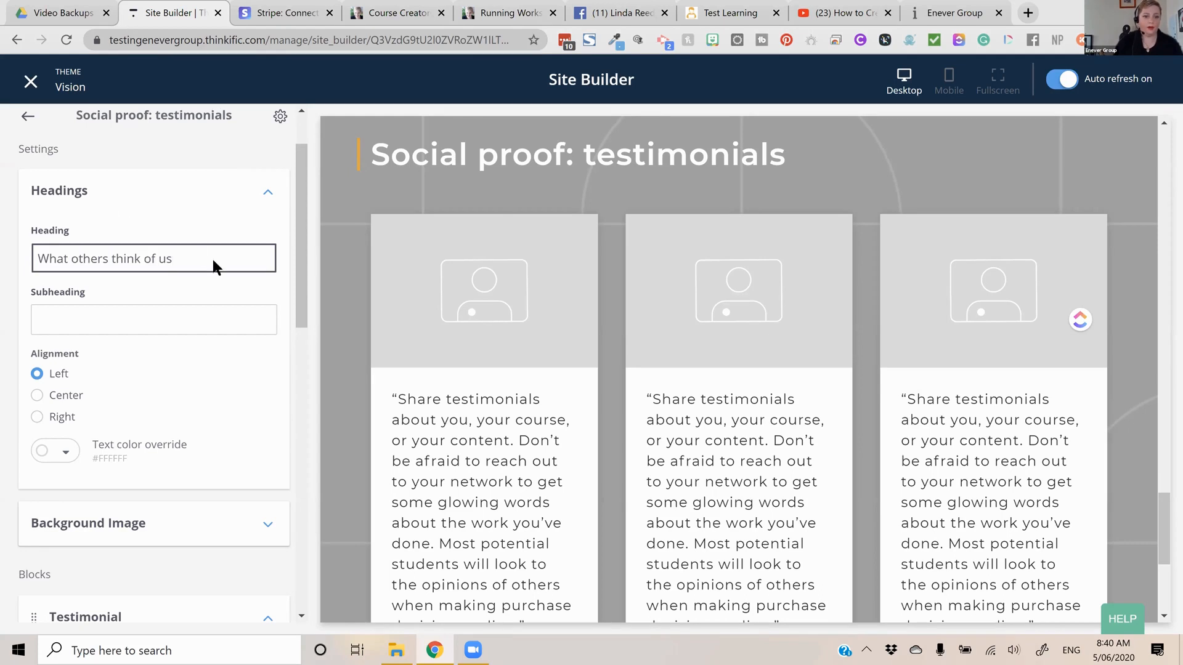
Expand the testimonials section's Background Image settings and start choosing a replacement image from the device
scroll(213, 291, "down", 1)
scroll(211, 289, "down", 2)
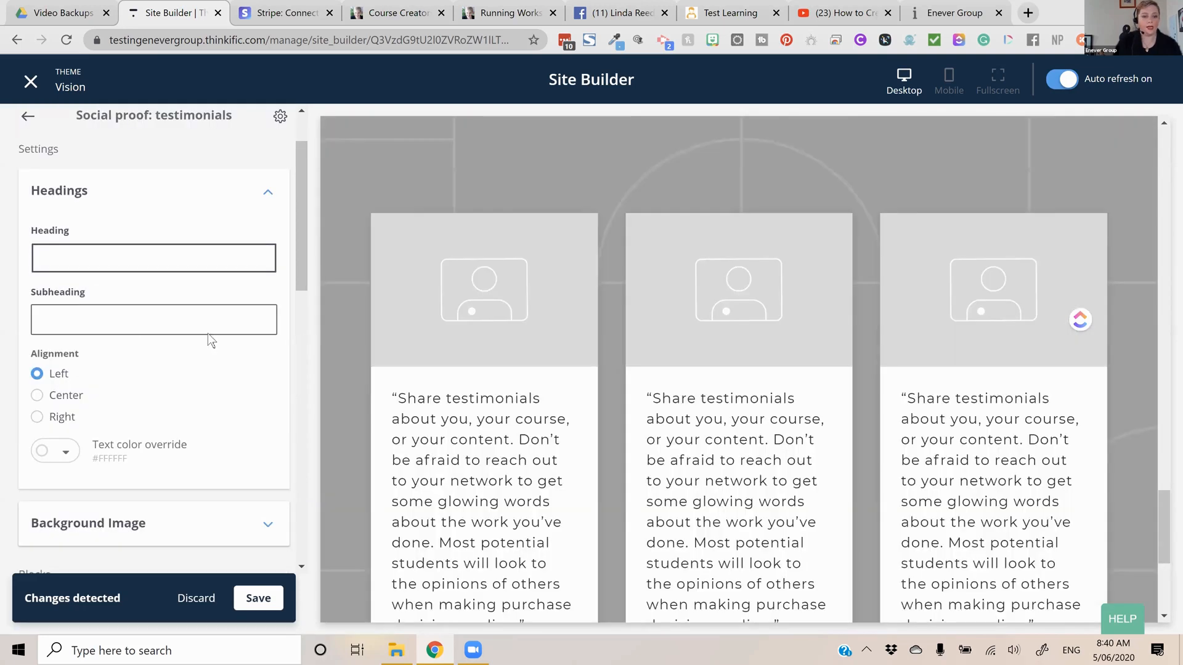
scroll(125, 356, "down", 4)
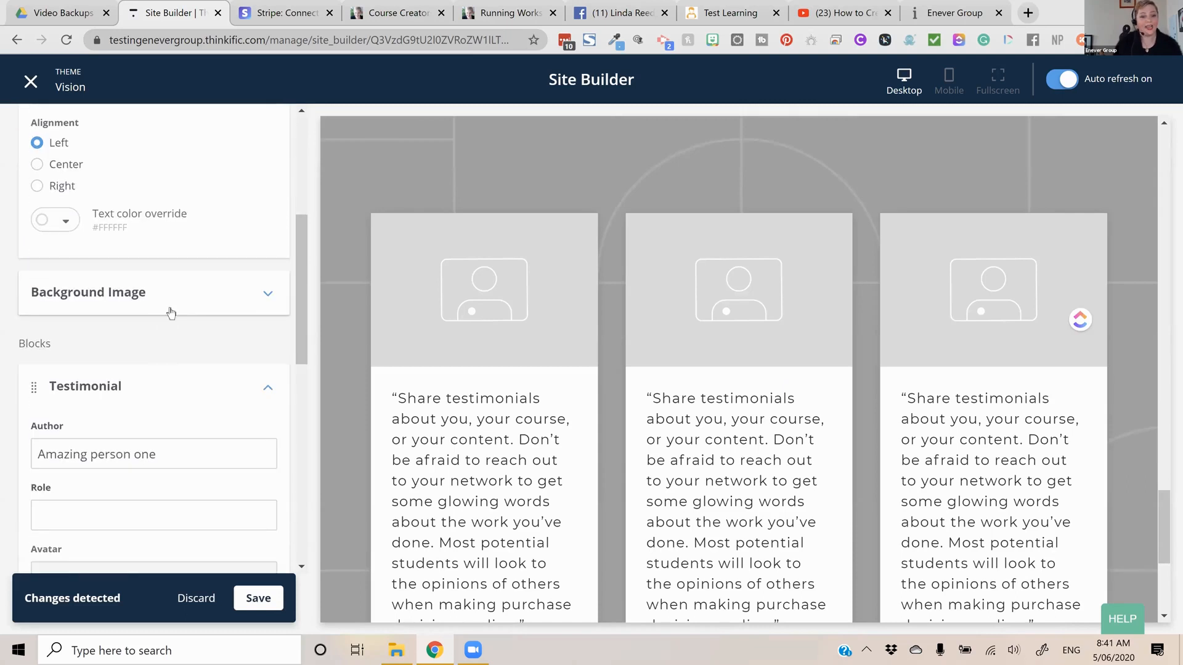
left_click(170, 312)
scroll(162, 359, "down", 1)
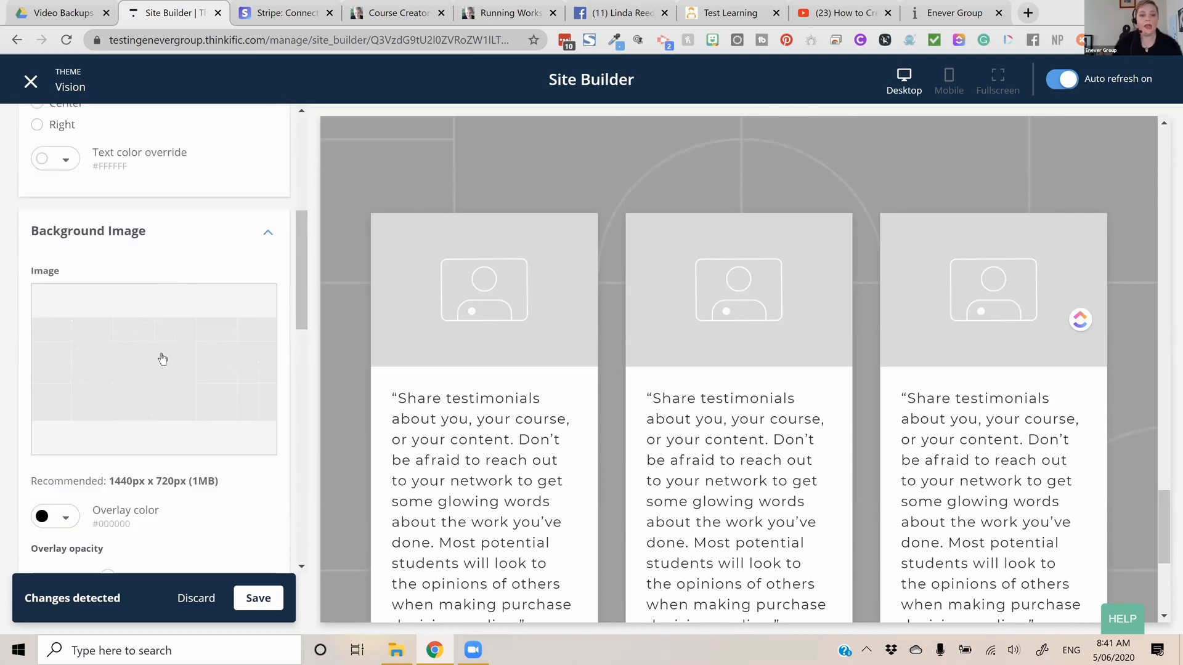
scroll(162, 359, "down", 1)
mouse_move(165, 352)
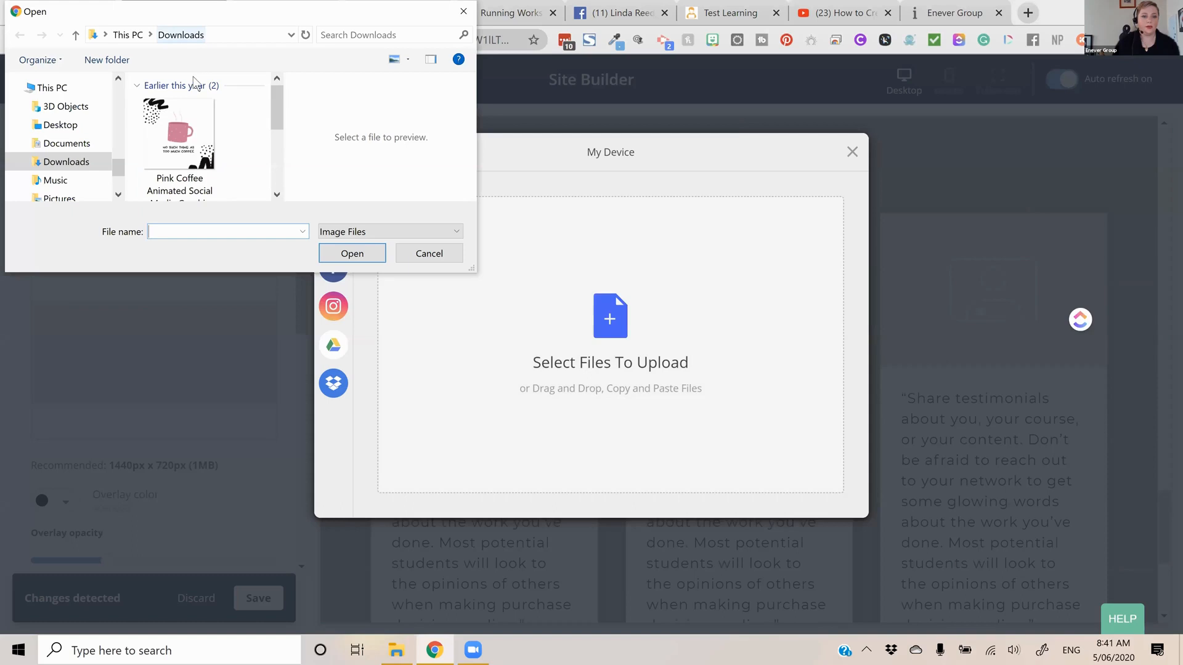
Look through the images in the Downloads folder and cancel the file selection
scroll(264, 148, "down", 2)
scroll(263, 147, "up", 2)
scroll(209, 146, "down", 2)
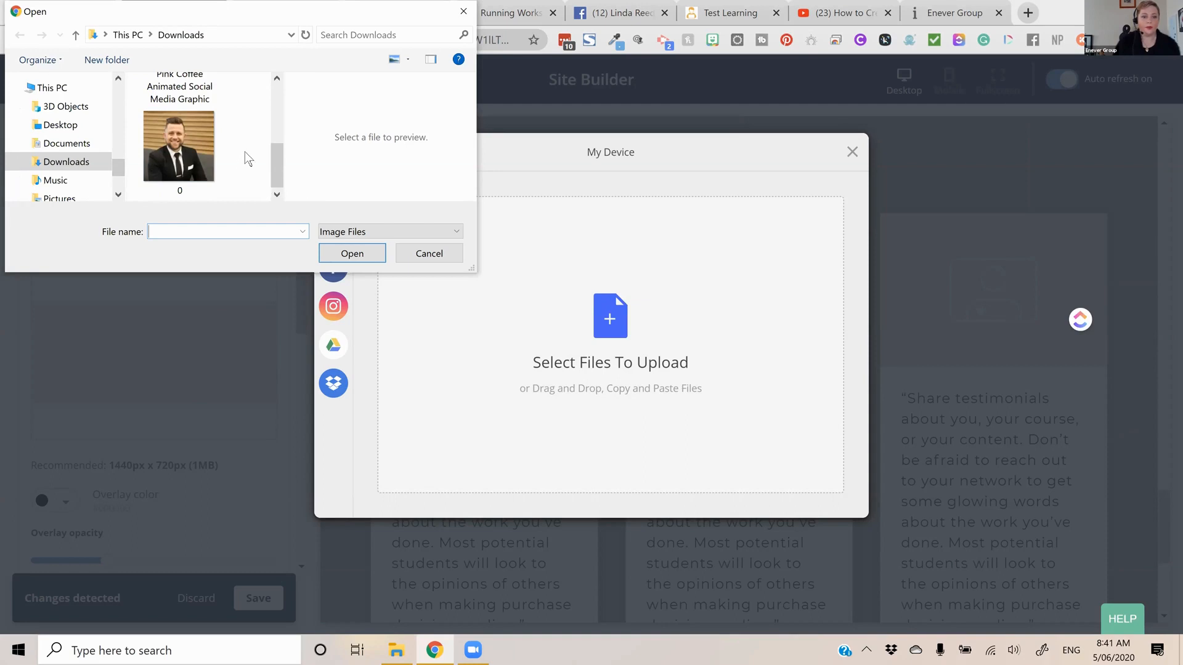
scroll(245, 152, "up", 3)
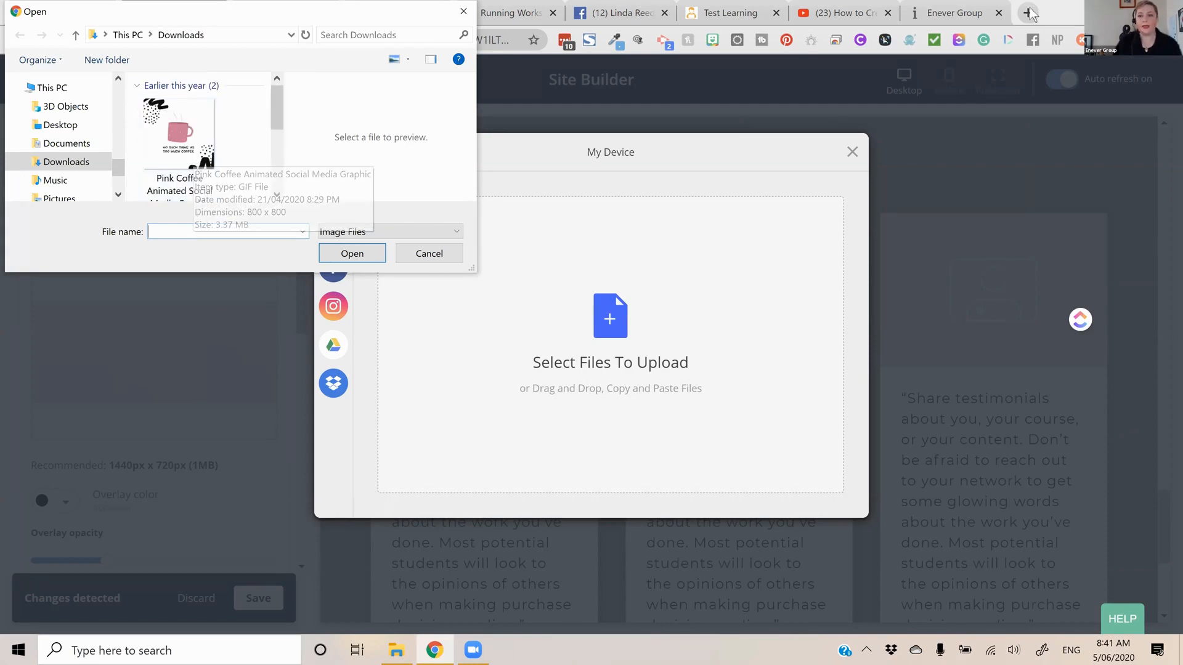
key("Escape")
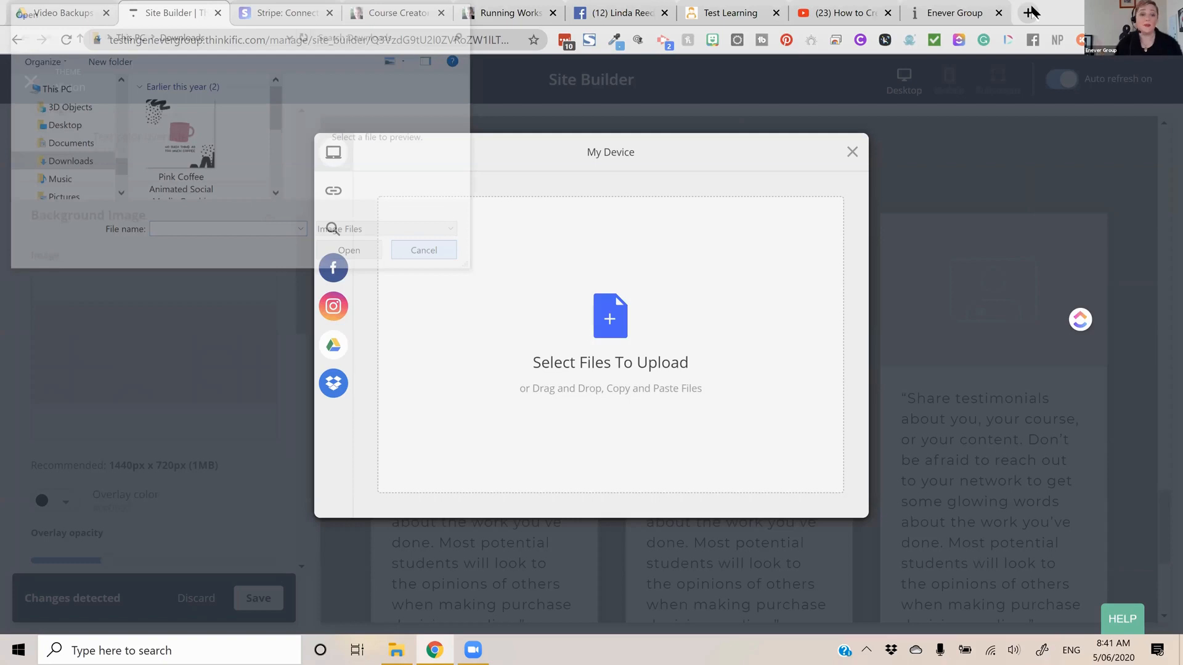
Search Pixabay for "desk" in a new browser tab and download the white office flat-lay photo as a 1920×1440 JPG
left_click(1030, 13)
type("p")
type("pixa&aqs=...")
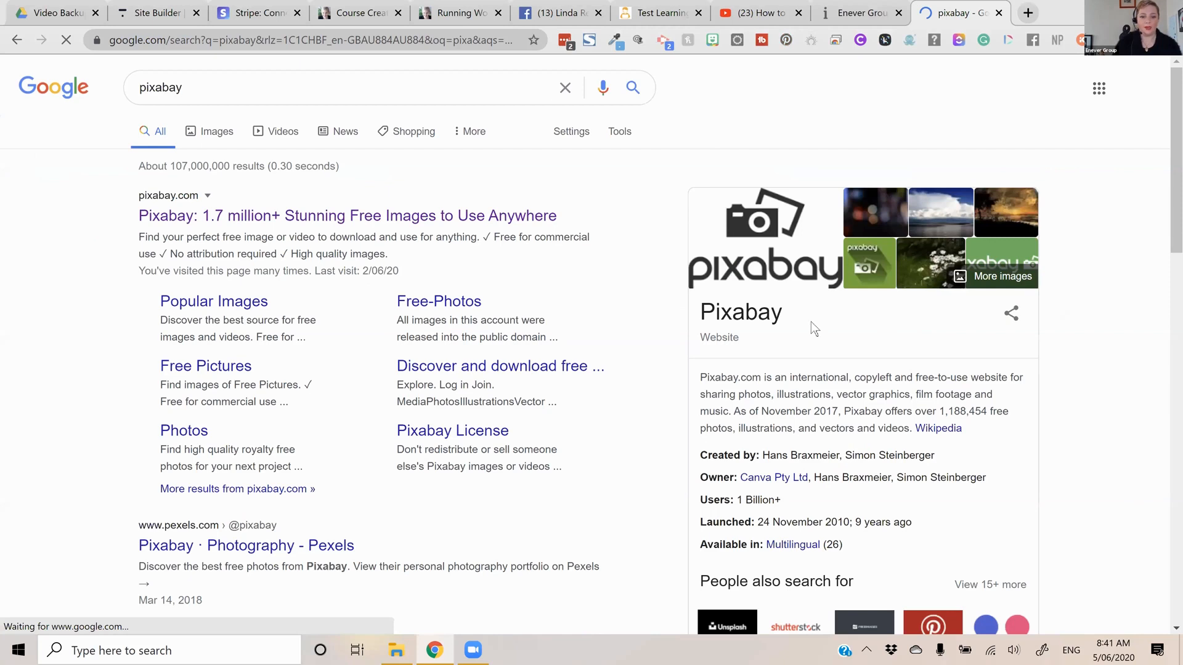
type("de")
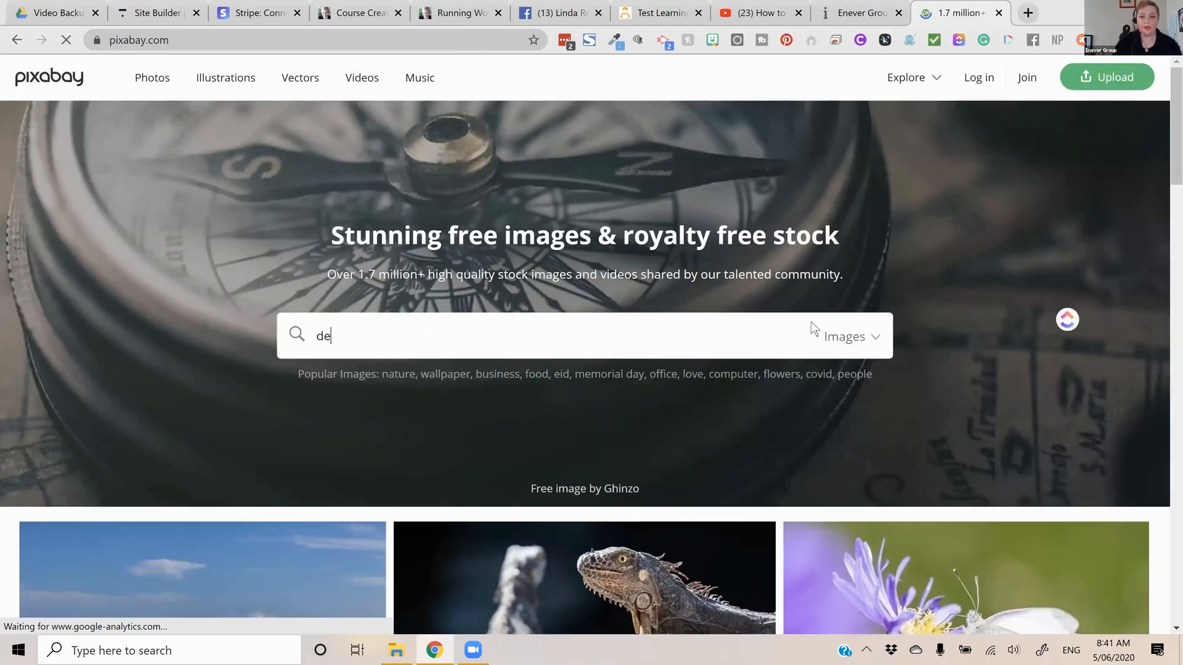
type("sk")
key("Return")
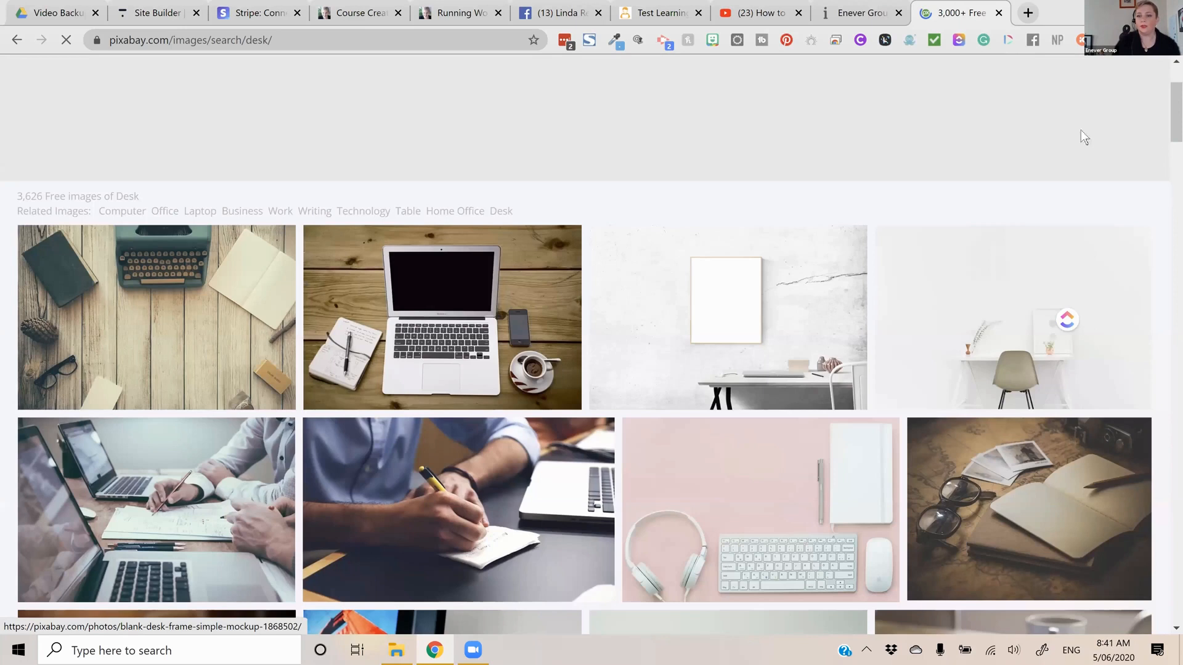
scroll(1001, 171, "down", 1)
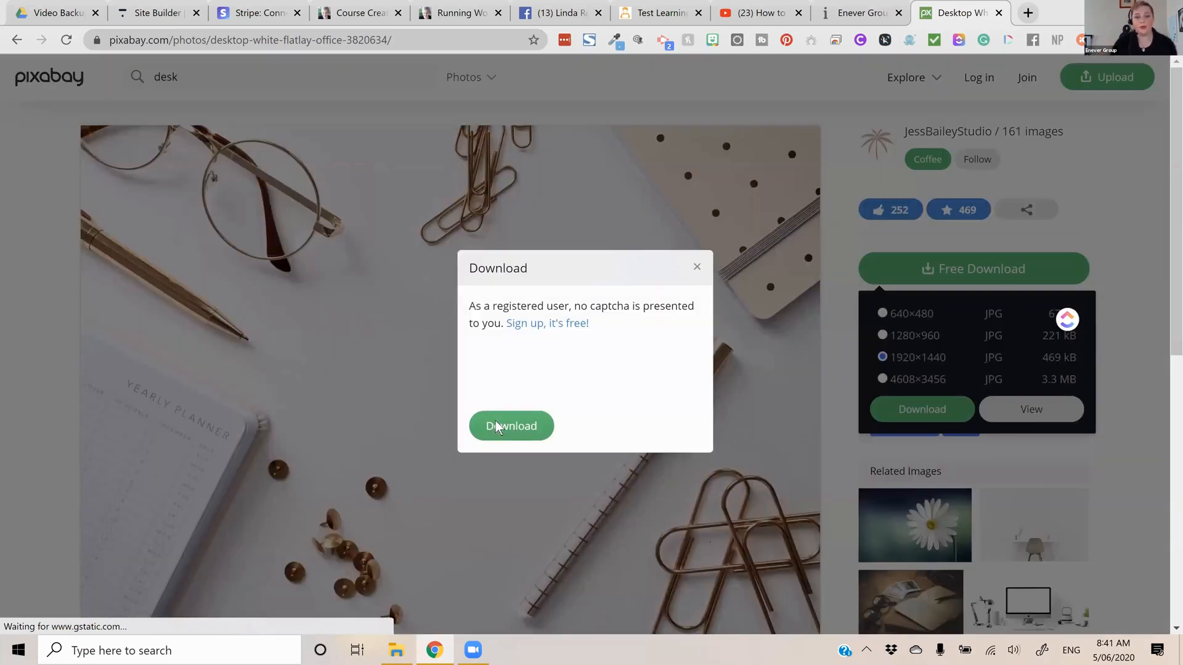
left_click(496, 426)
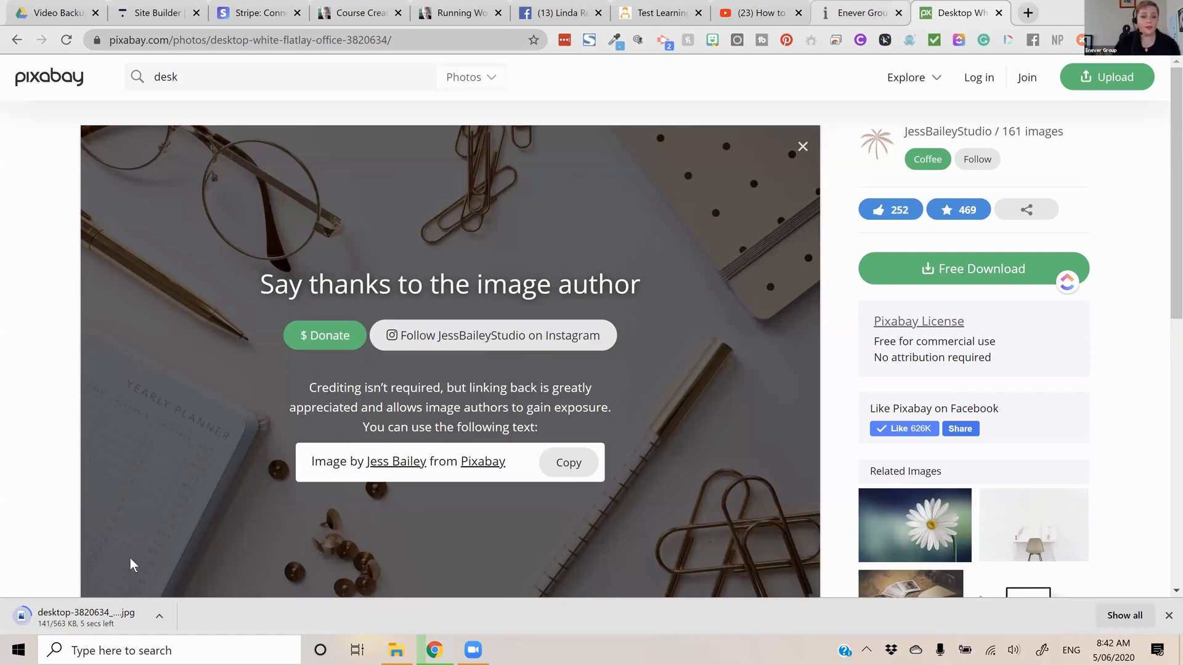
Upload the downloaded desktop photo as the testimonials section's background image, cropped to roughly the upper two thirds of its height
left_click_drag(66, 615, 836, 428)
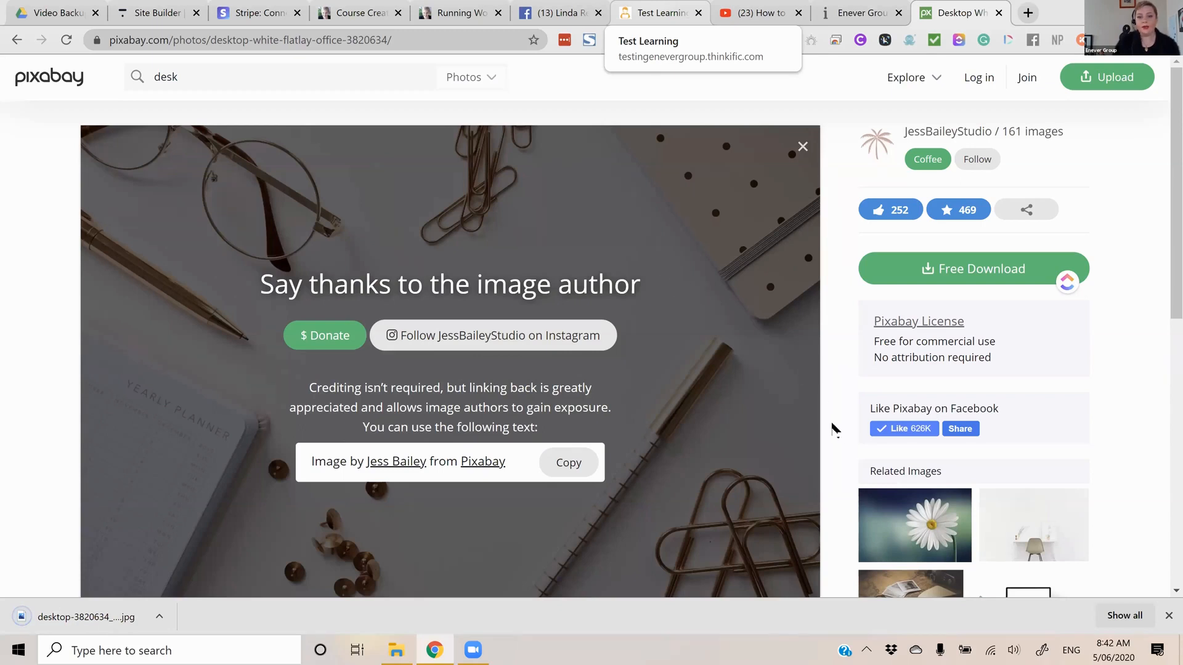
left_click(158, 13)
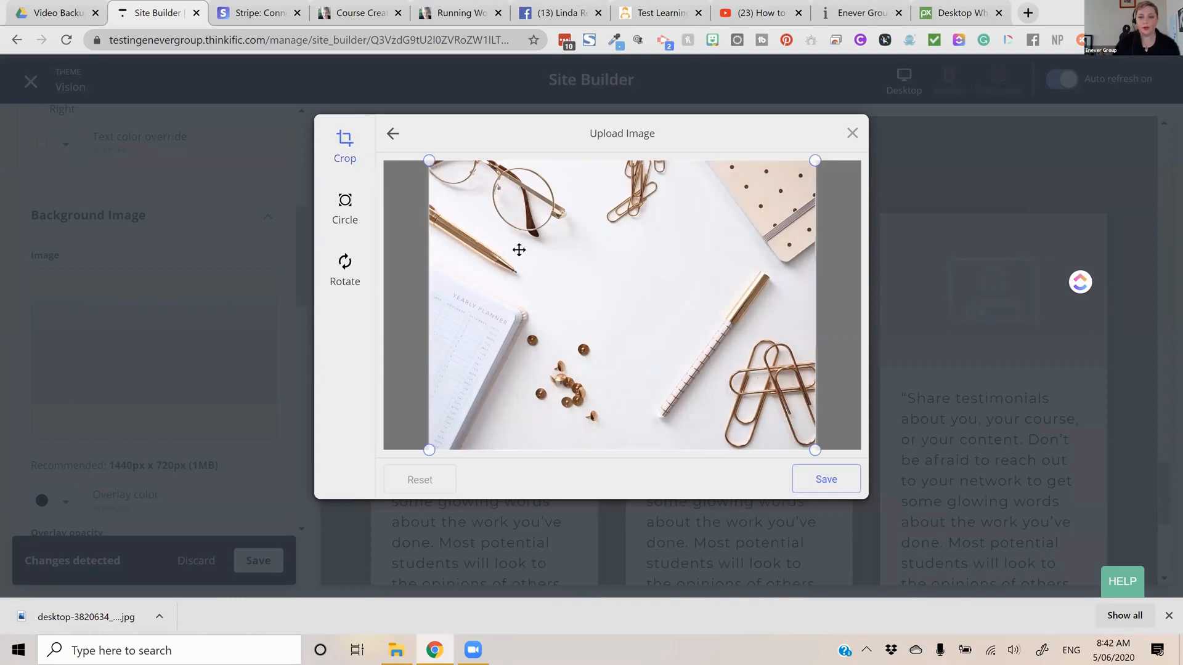
left_click_drag(822, 451, 843, 350)
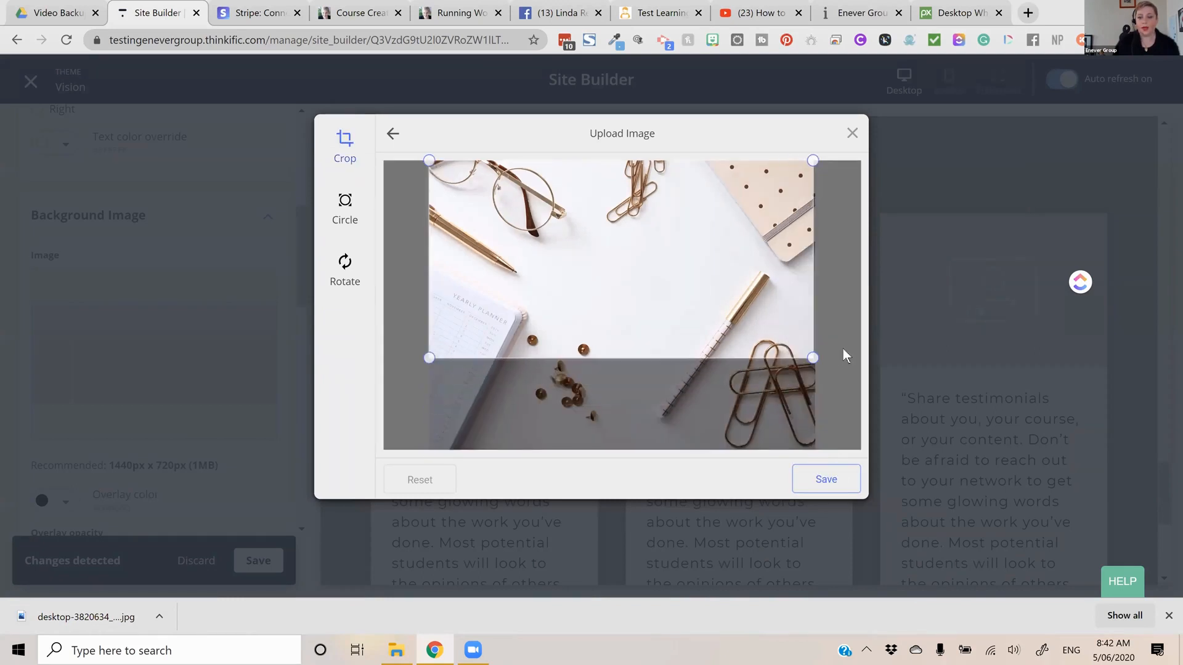
left_click(834, 489)
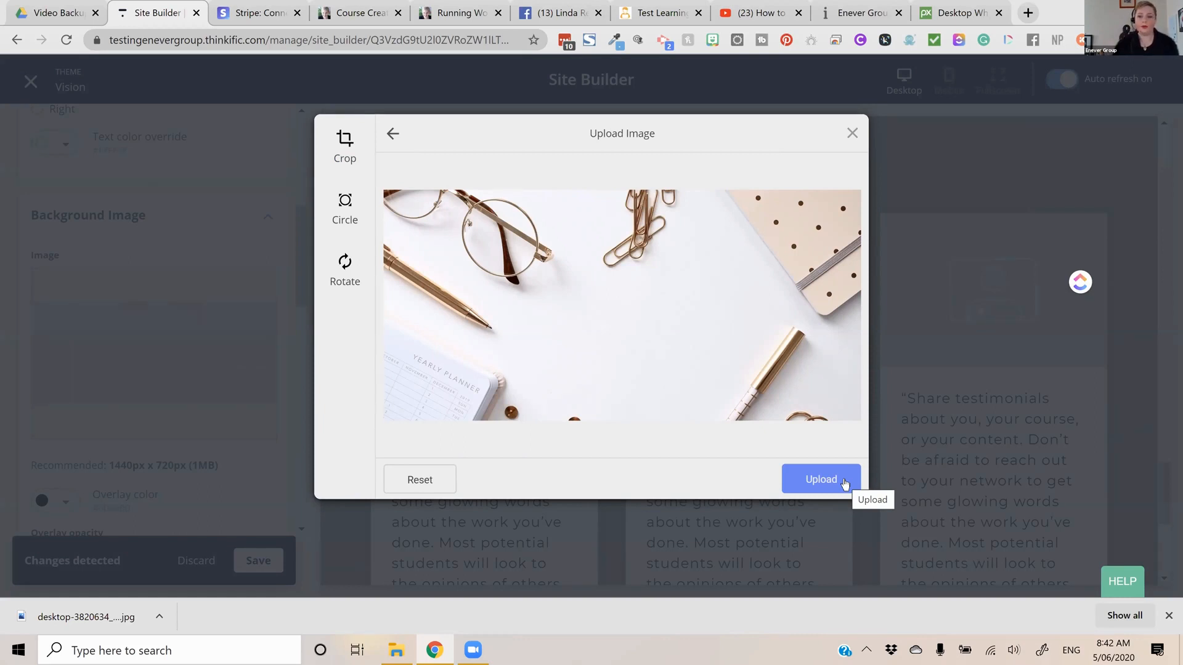
left_click(821, 479)
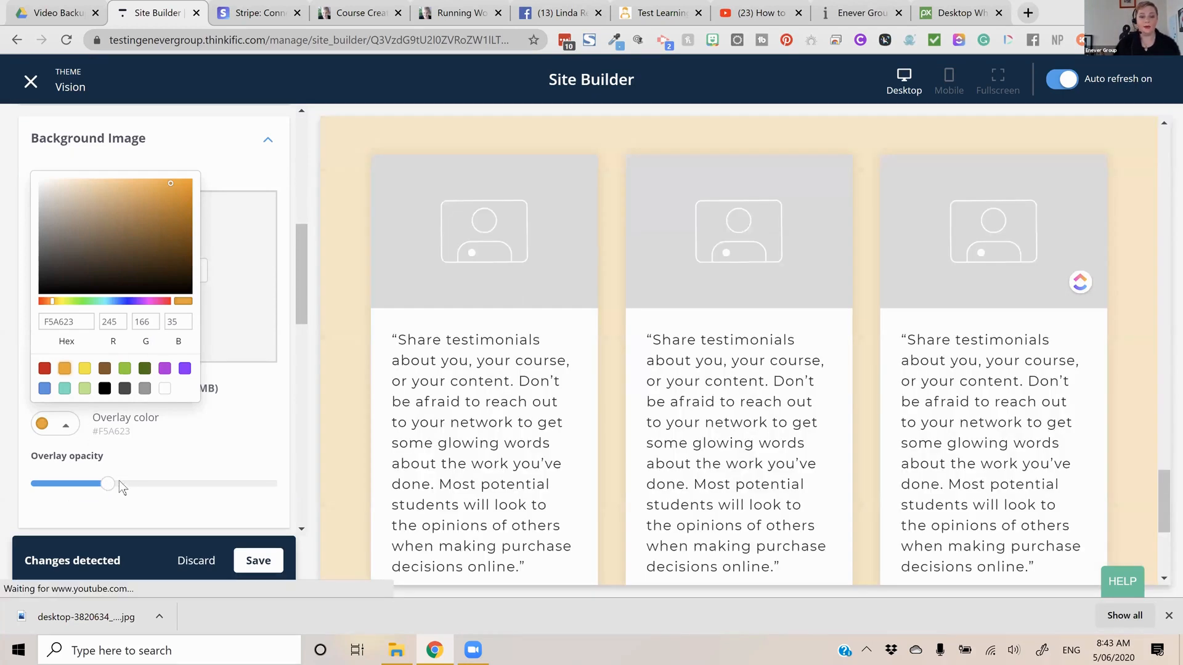
Raise the opacity of the testimonials section's orange background overlay to slightly above half and return to the home page's section list
left_click(170, 483)
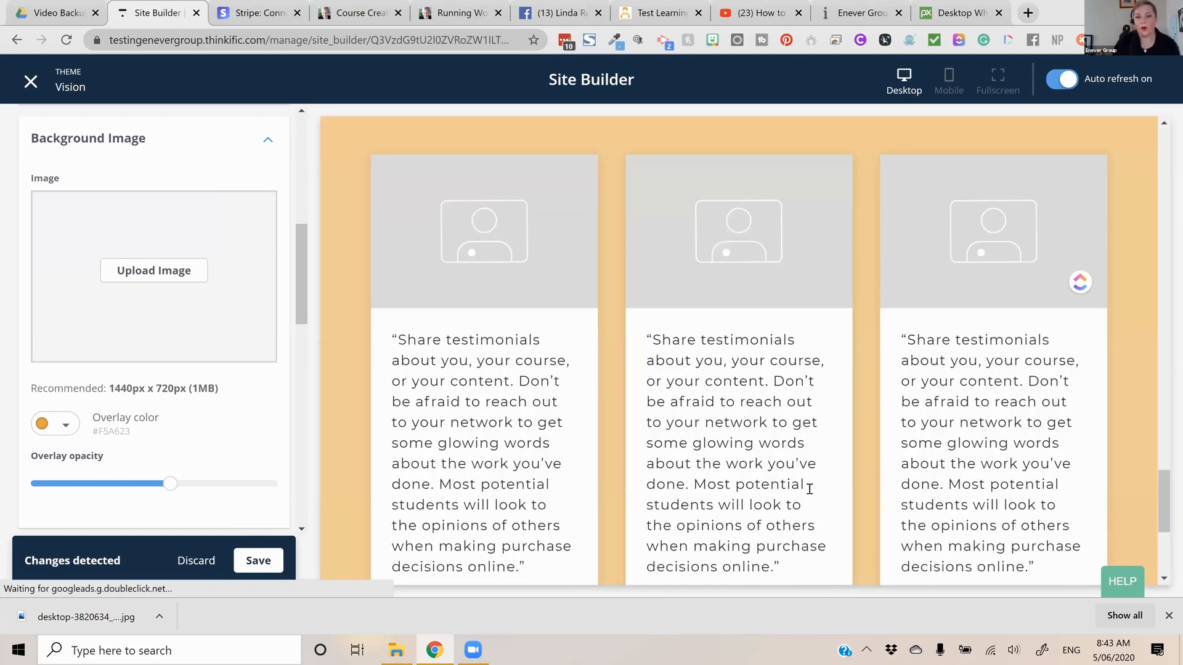
scroll(807, 493, "up", 6)
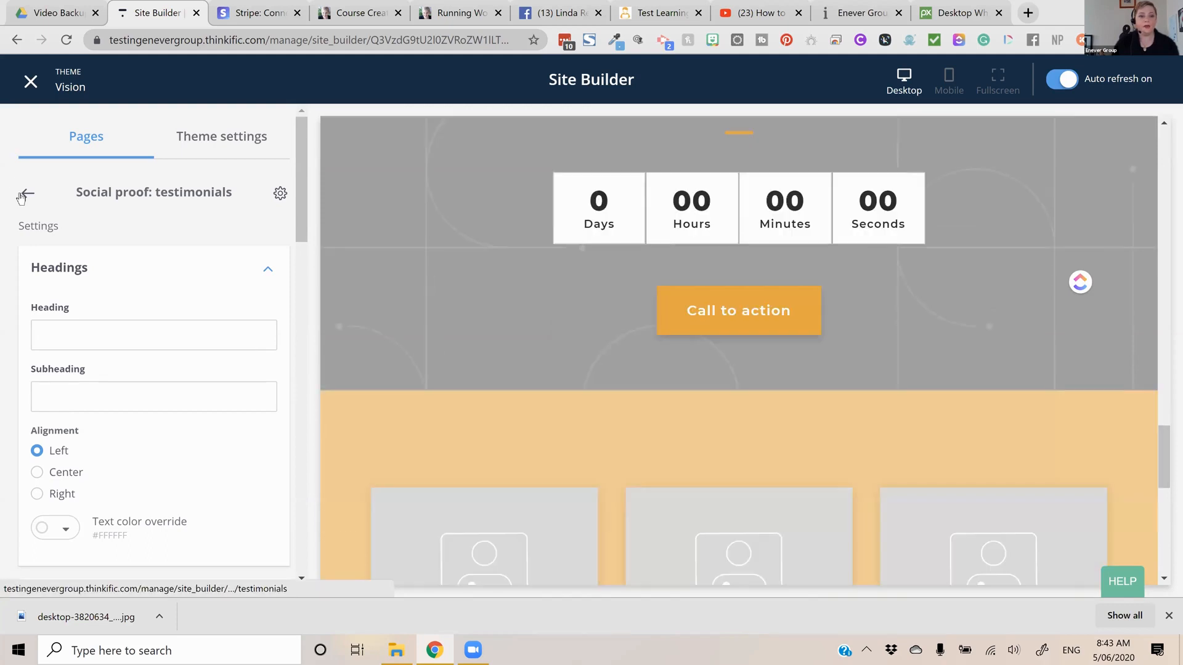
left_click(25, 195)
Open the Countdown timer section's settings and clear the text of its call-to-action button
scroll(209, 306, "down", 4)
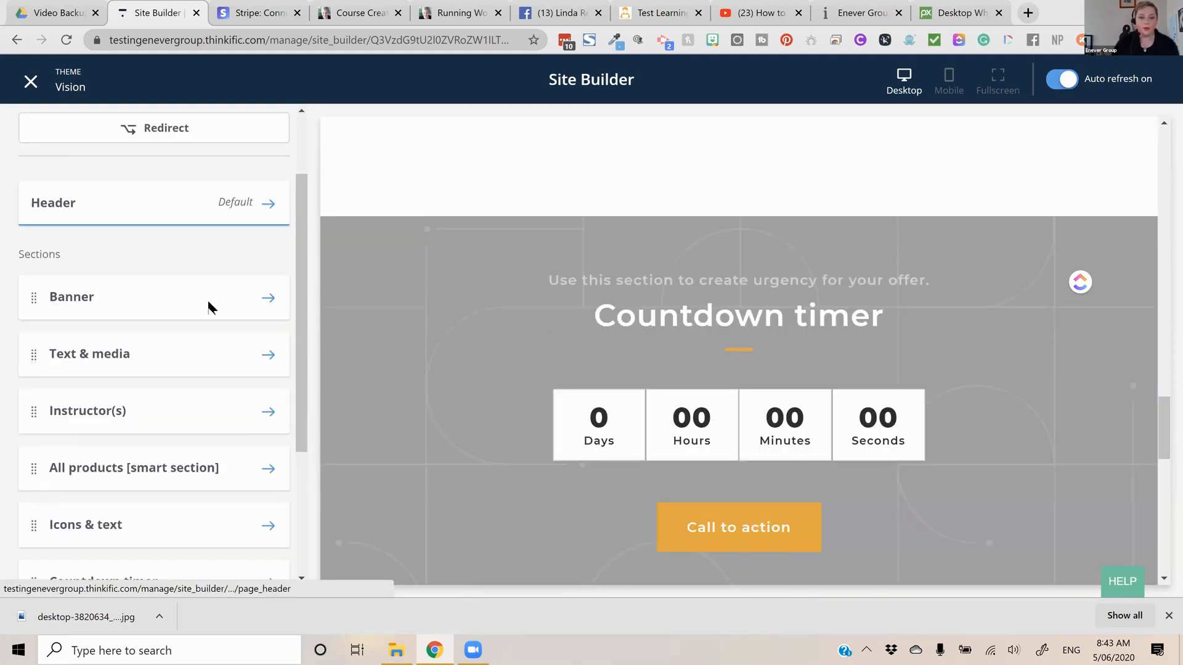
scroll(210, 307, "down", 1)
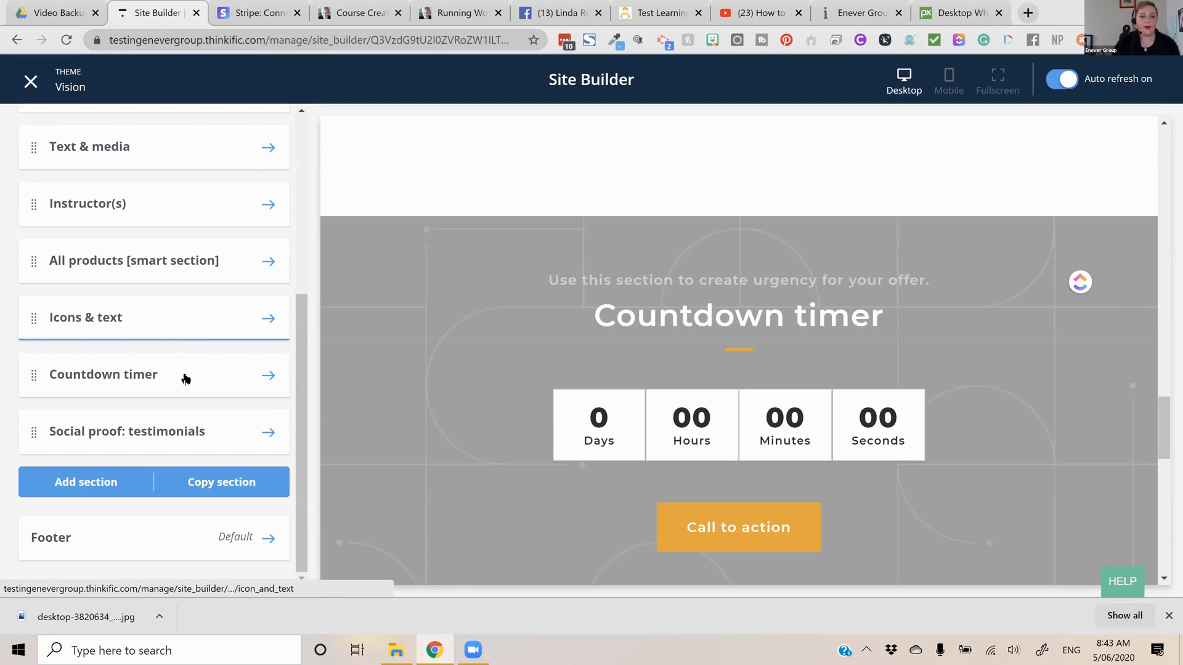
left_click(225, 374)
left_click(247, 377)
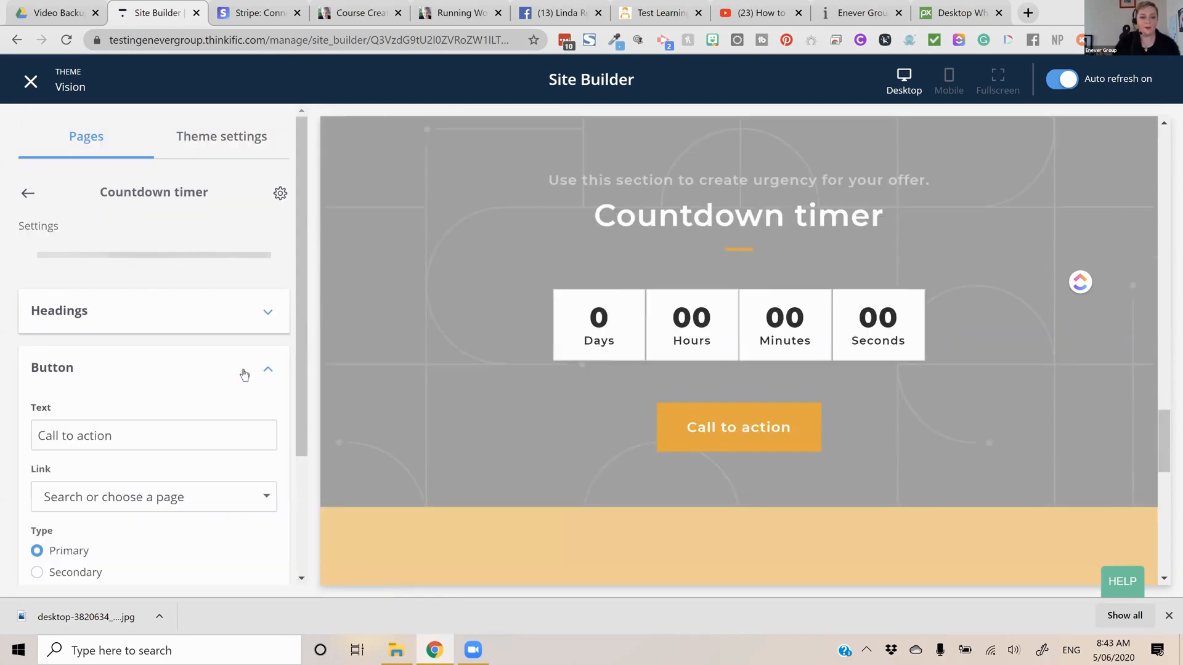
scroll(160, 353, "down", 2)
left_click(141, 392)
key("ctrl+a")
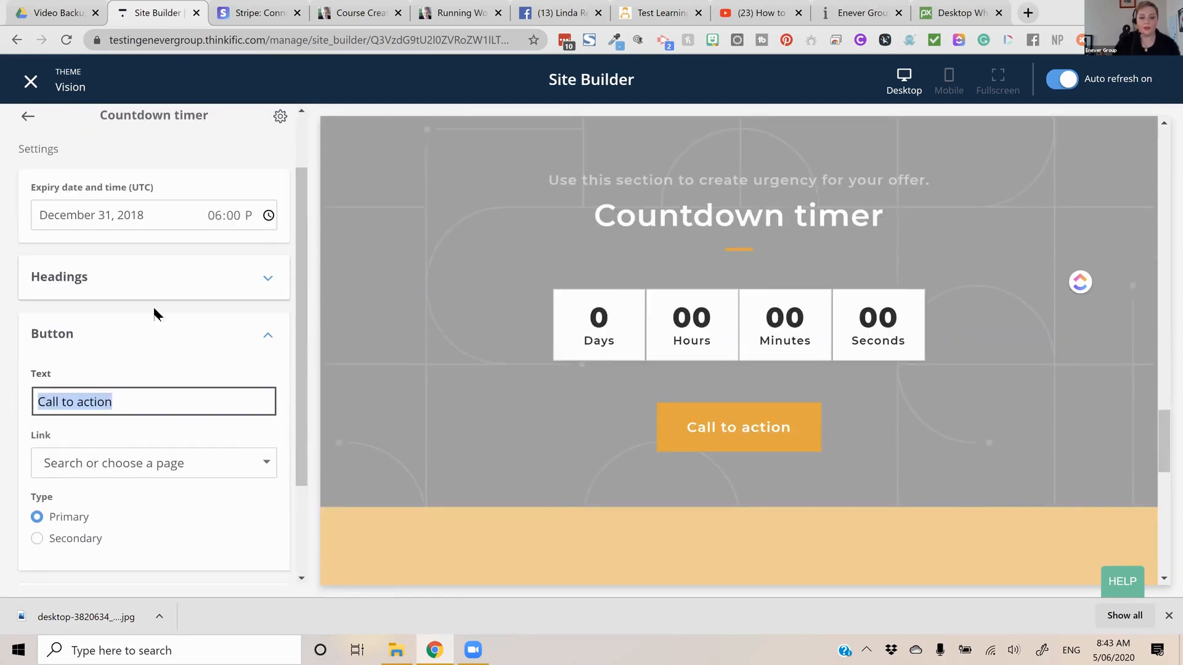
key("BackSpace")
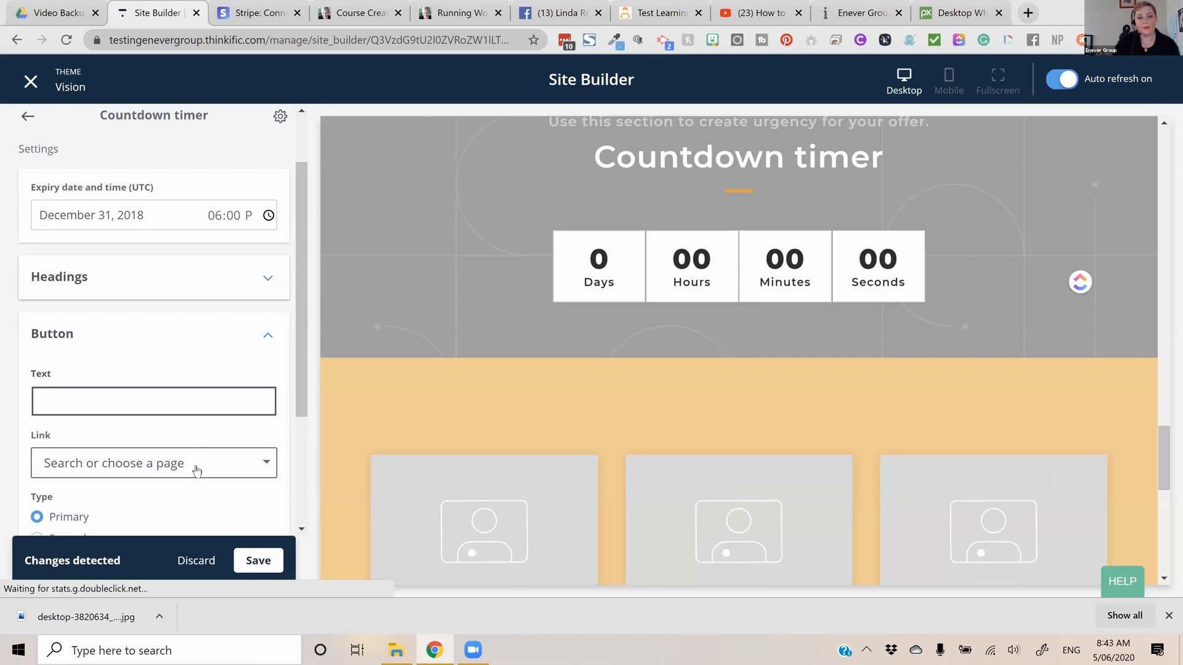
Try to link the countdown timer's call-to-action button to a Course page and look for a course to select
left_click(187, 455)
scroll(169, 454, "down", 1)
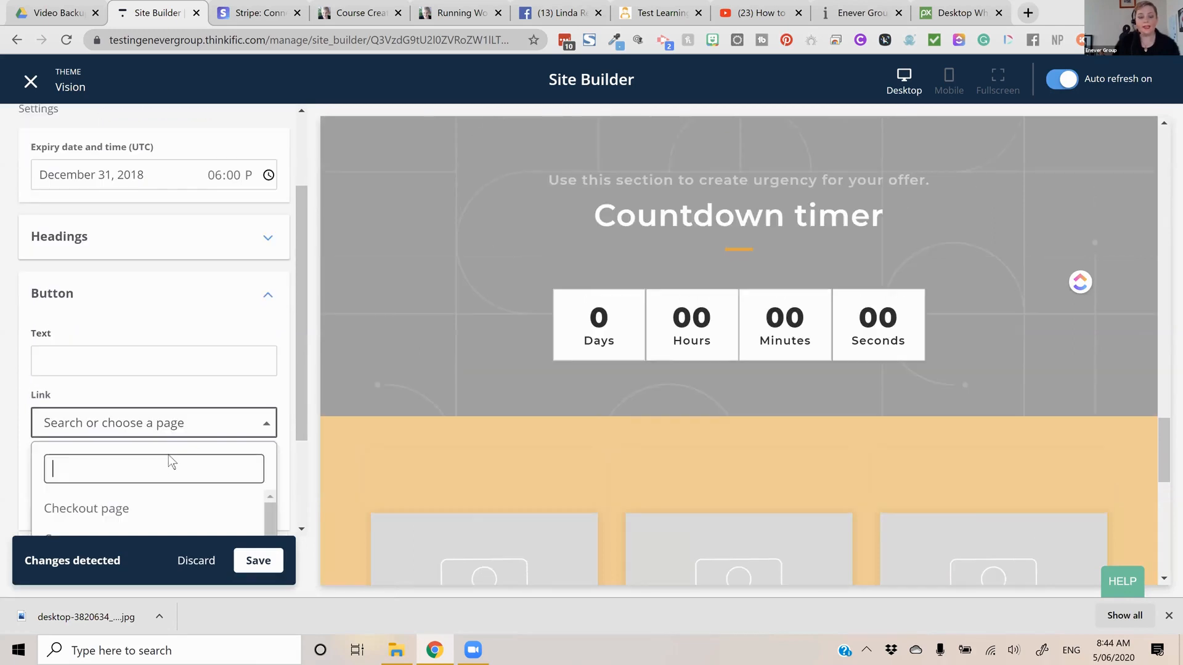
scroll(110, 397, "down", 2)
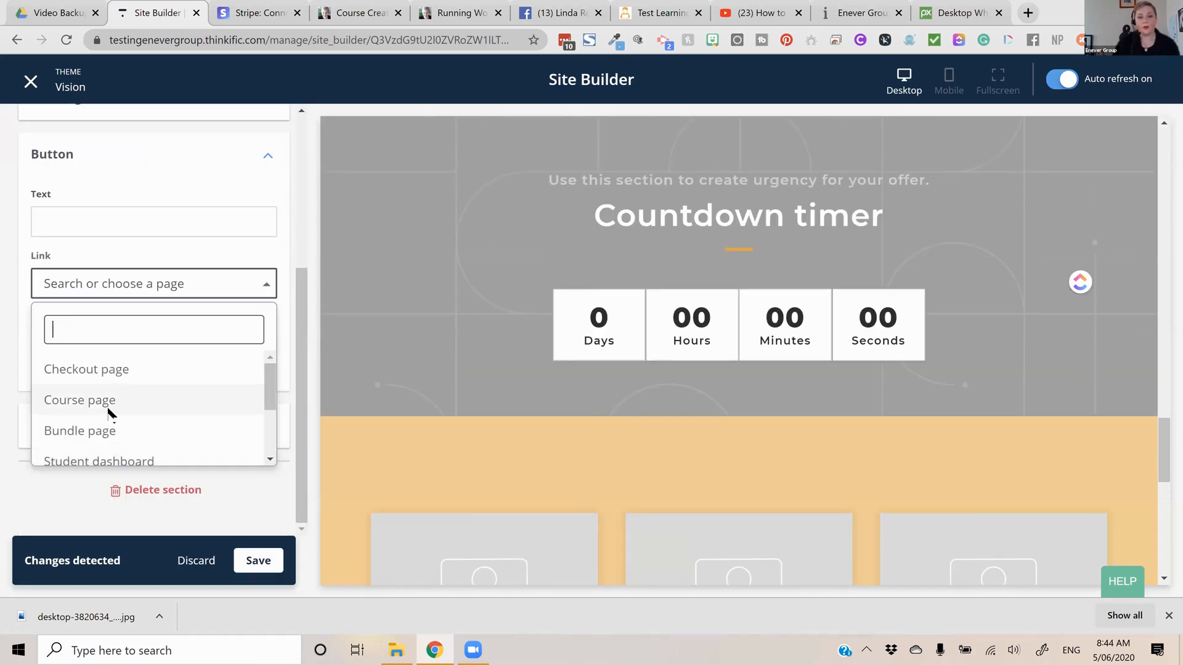
left_click(106, 409)
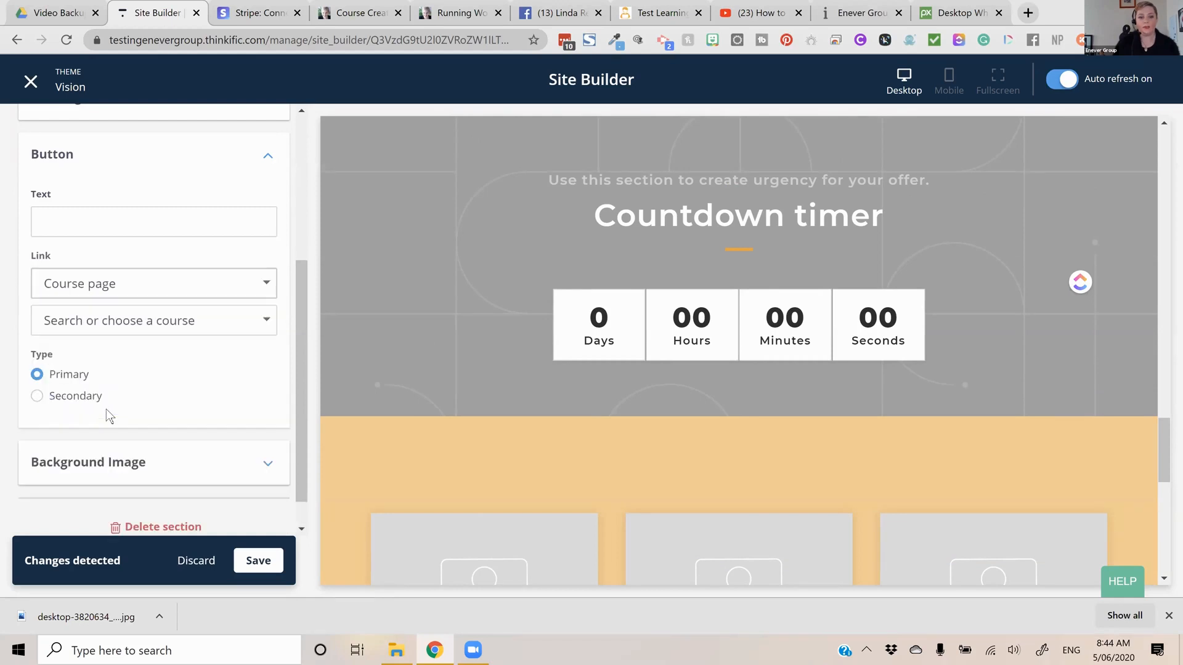
left_click(187, 332)
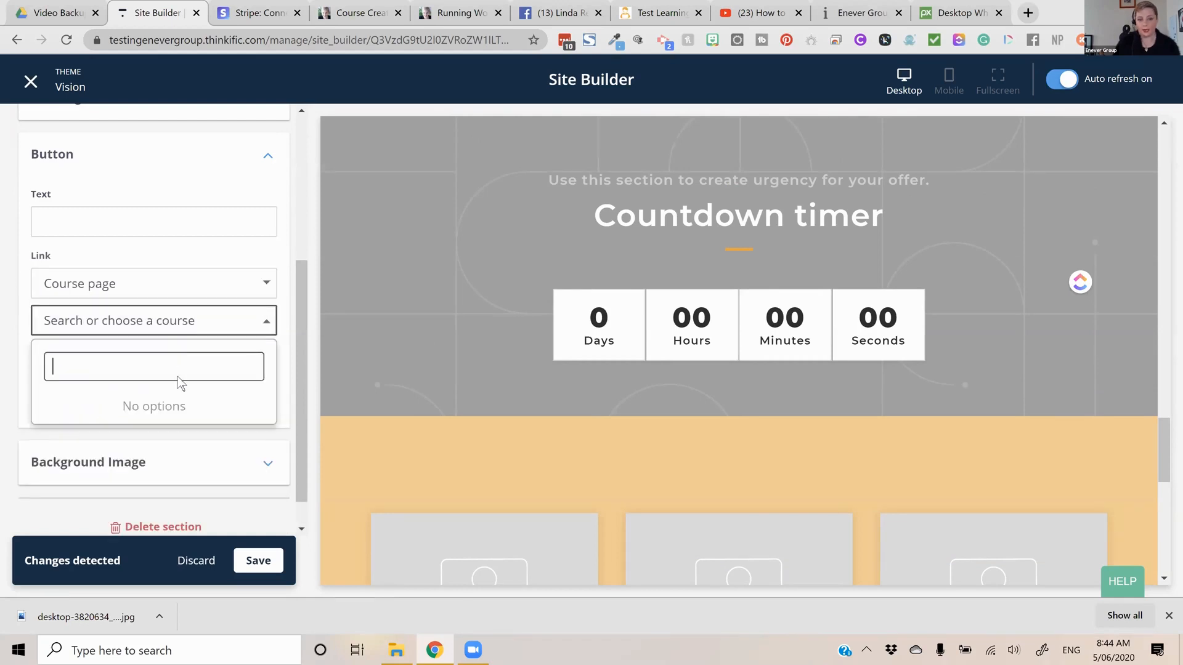
left_click(192, 326)
Set the countdown timer's expiry date to January 2, 2021 and save the changes
scroll(127, 382, "up", 3)
scroll(127, 382, "down", 1)
scroll(126, 381, "up", 3)
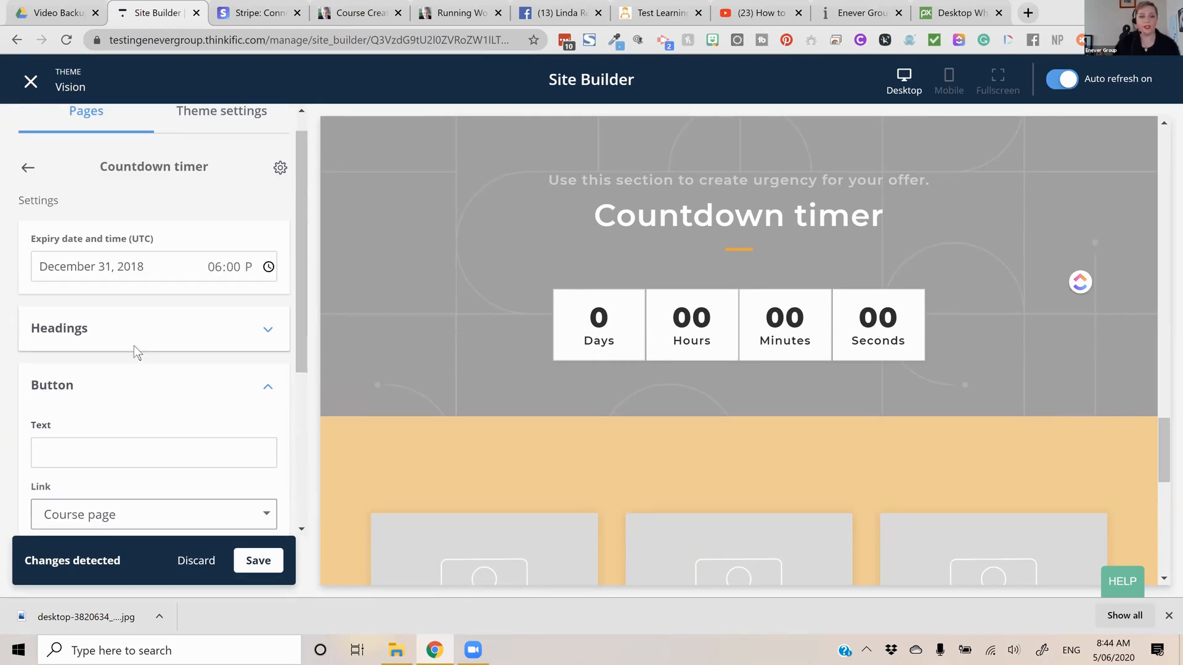
left_click(131, 327)
left_click(122, 266)
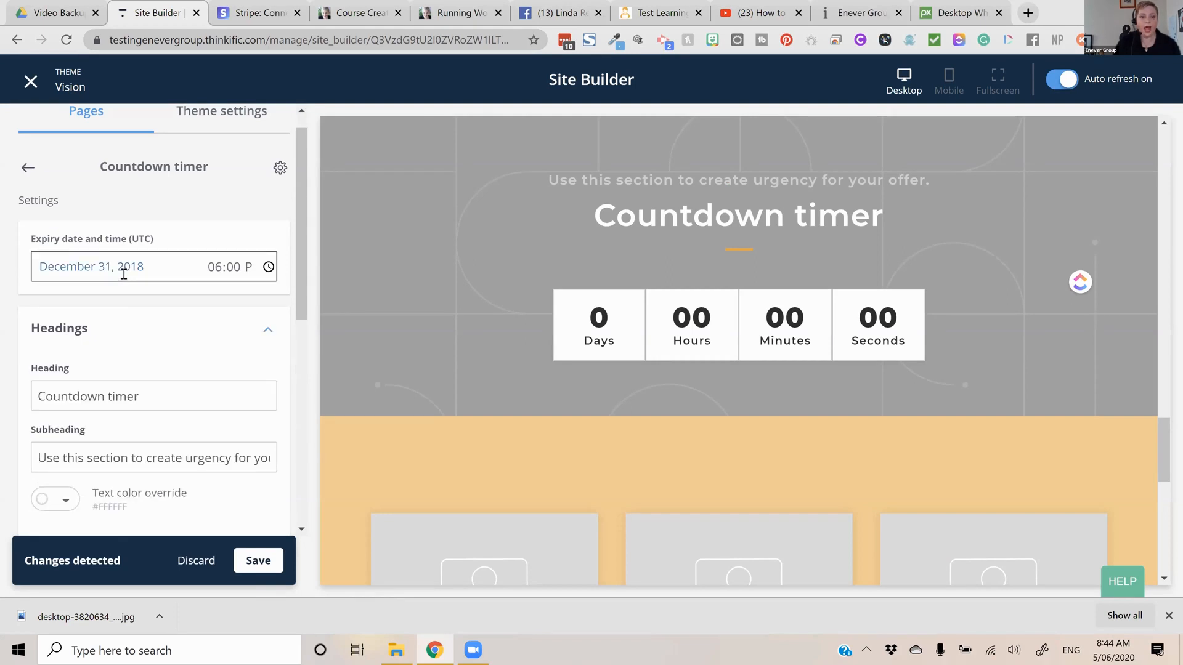
left_click(176, 312)
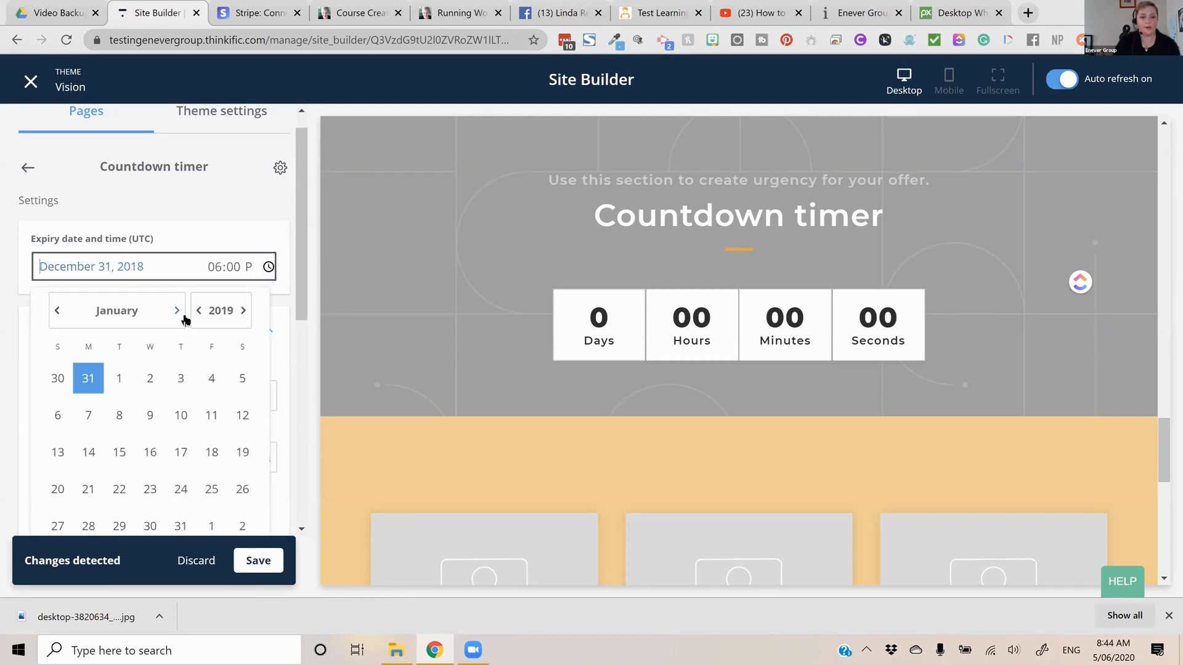
left_click(242, 312)
left_click(240, 314)
left_click(240, 379)
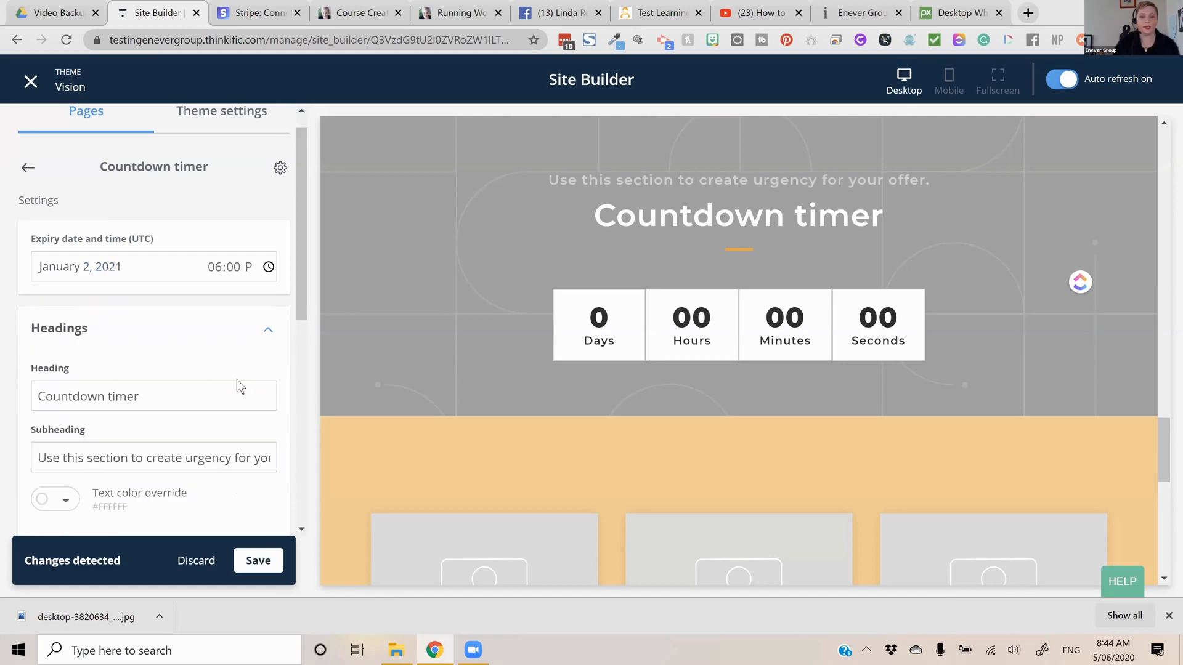
left_click(272, 562)
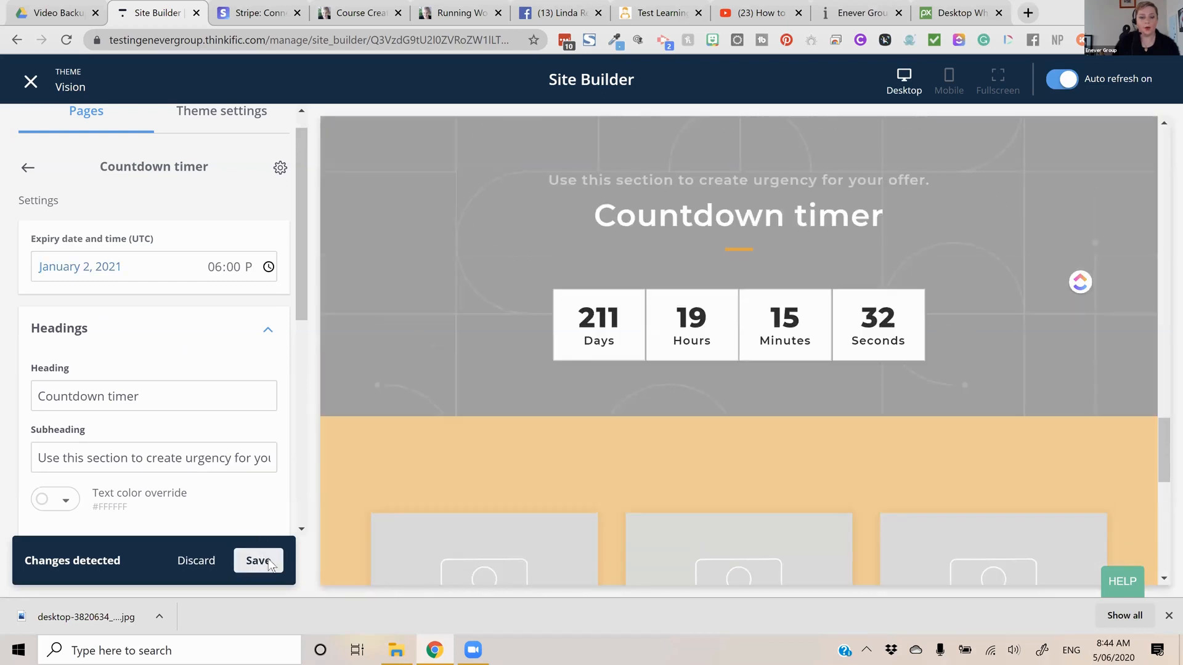
left_click(269, 562)
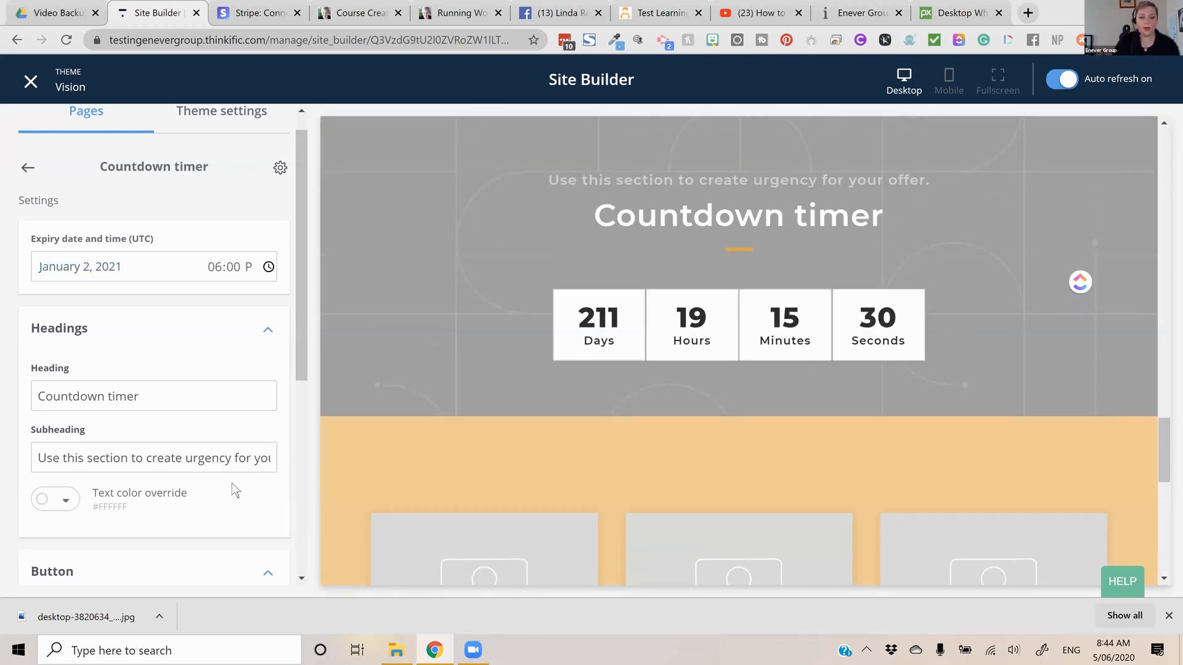
Replace the Countdown timer section's background image with the downloaded desktop flat-lay photo, adjust its crop area and save
scroll(200, 393, "down", 6)
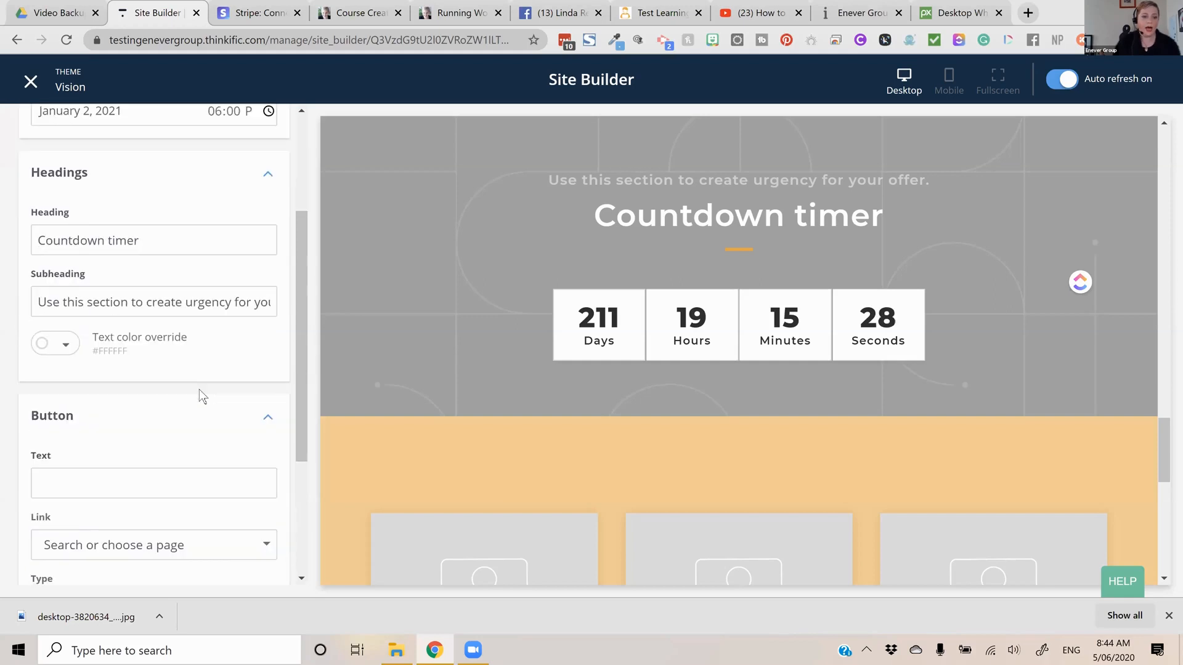
scroll(16, 187, "up", 7)
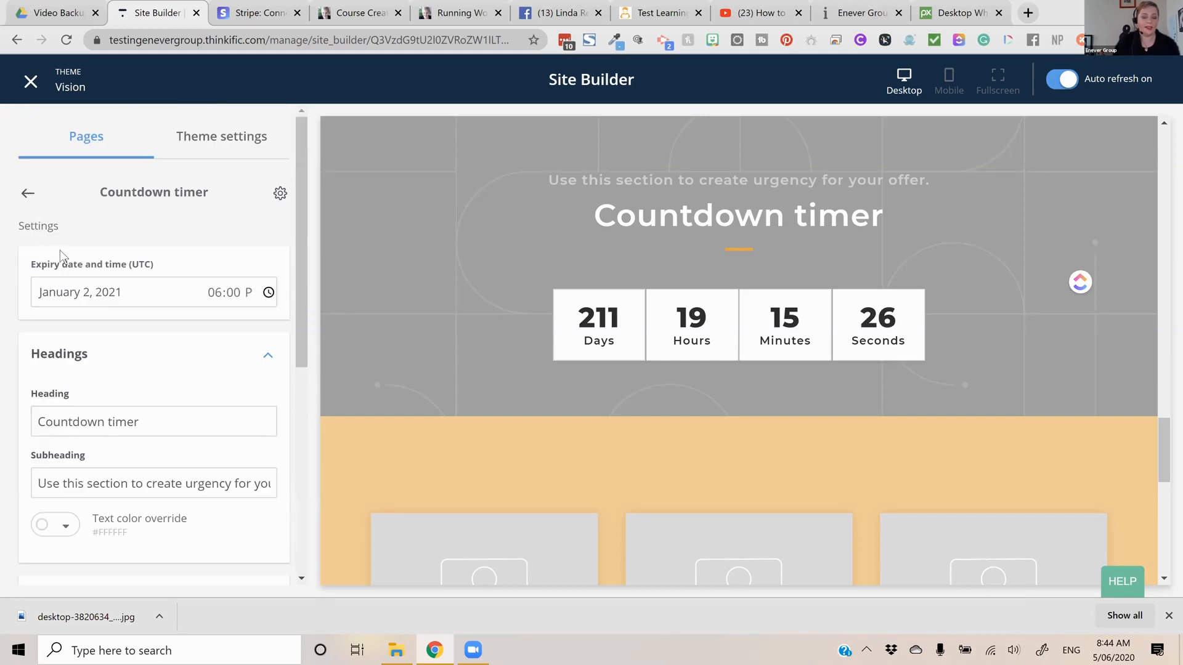
scroll(99, 333, "down", 5)
scroll(111, 419, "down", 2)
left_click(133, 482)
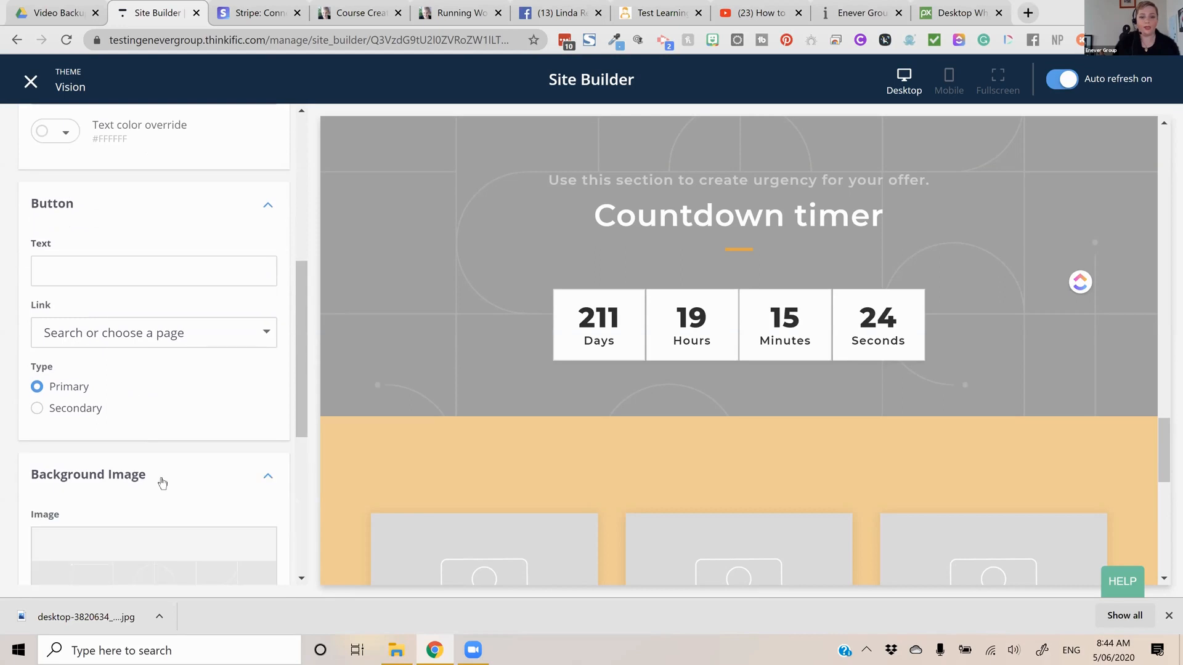
scroll(184, 456, "down", 2)
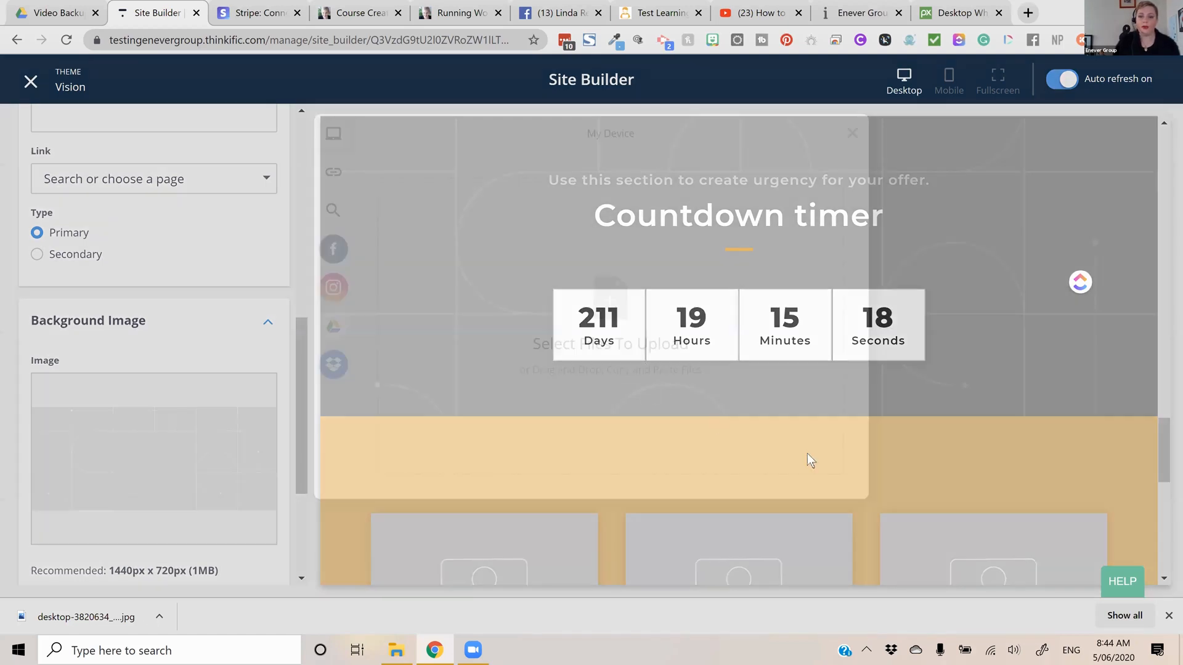
left_click_drag(839, 471, 823, 484)
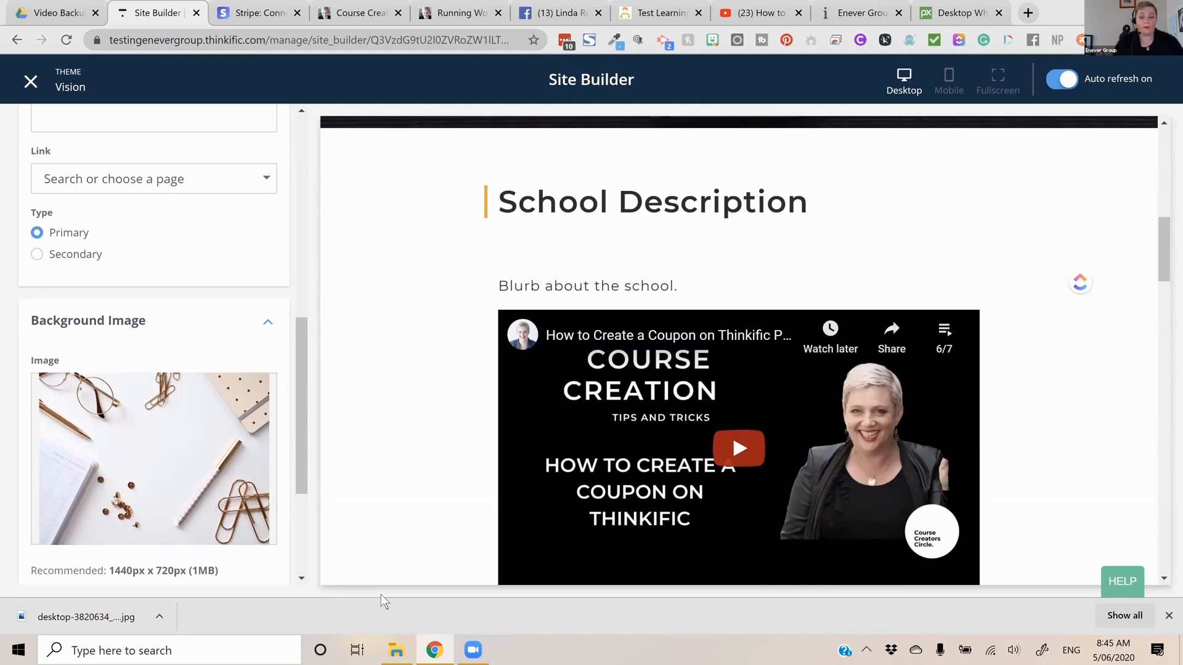
Examine the school's previewed home page from the description and video down through the countdown timer and testimonials
left_click(755, 13)
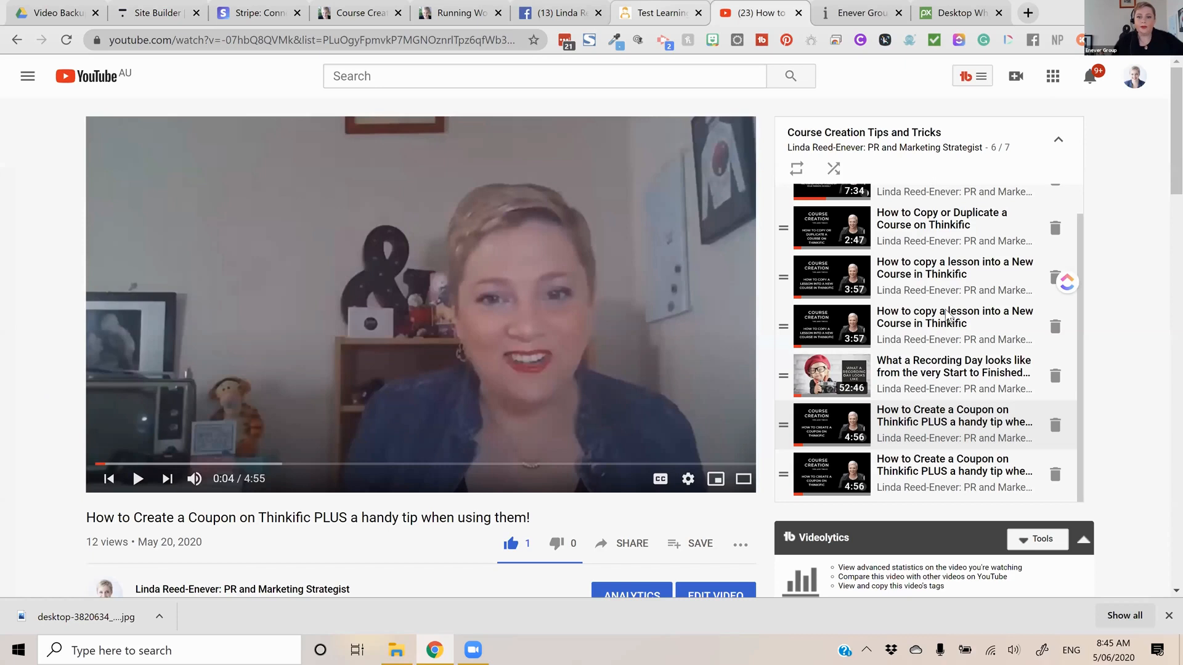
key("ctrl+shift+Tab")
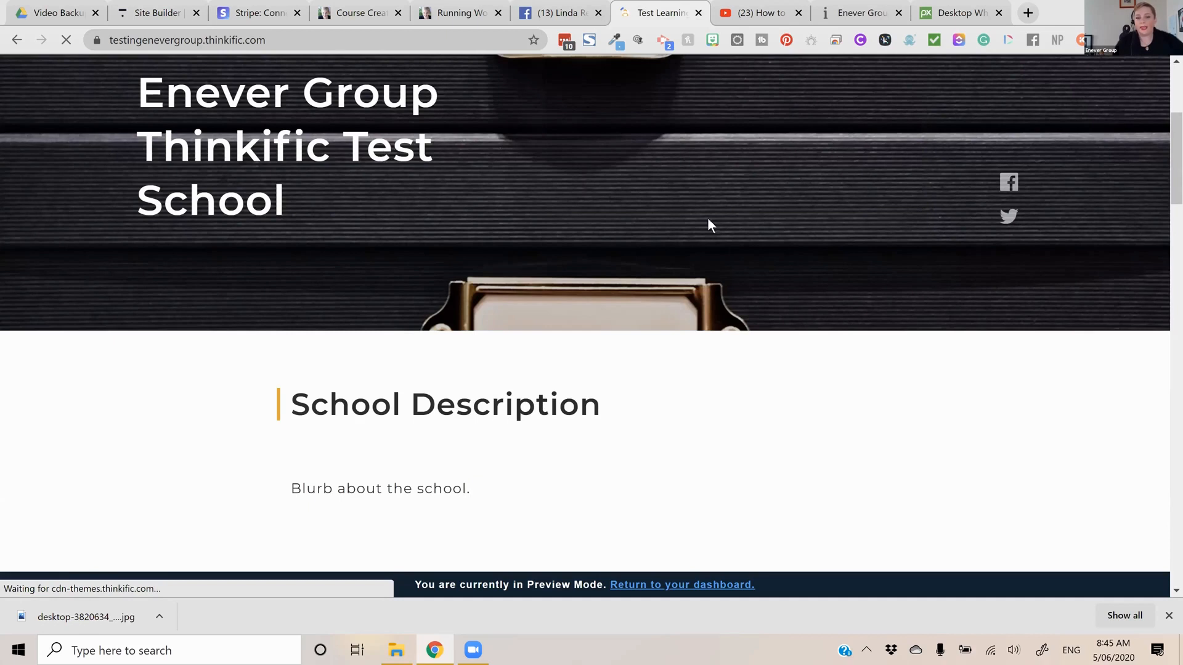
scroll(768, 157, "down", 16)
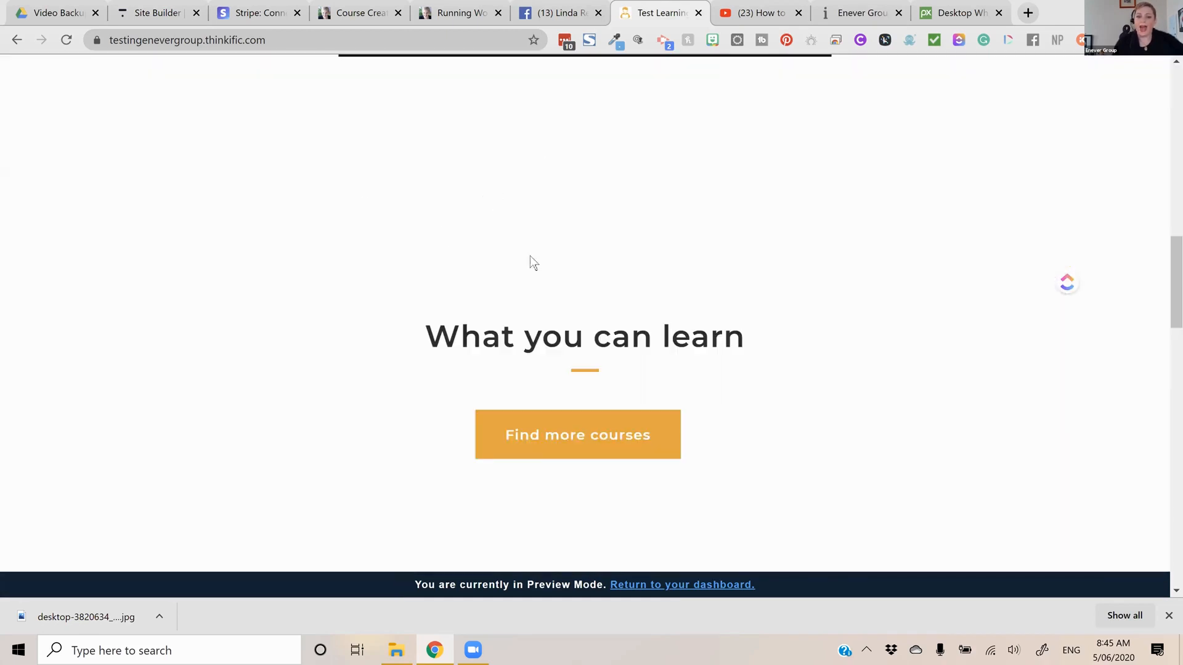
scroll(748, 233, "down", 5)
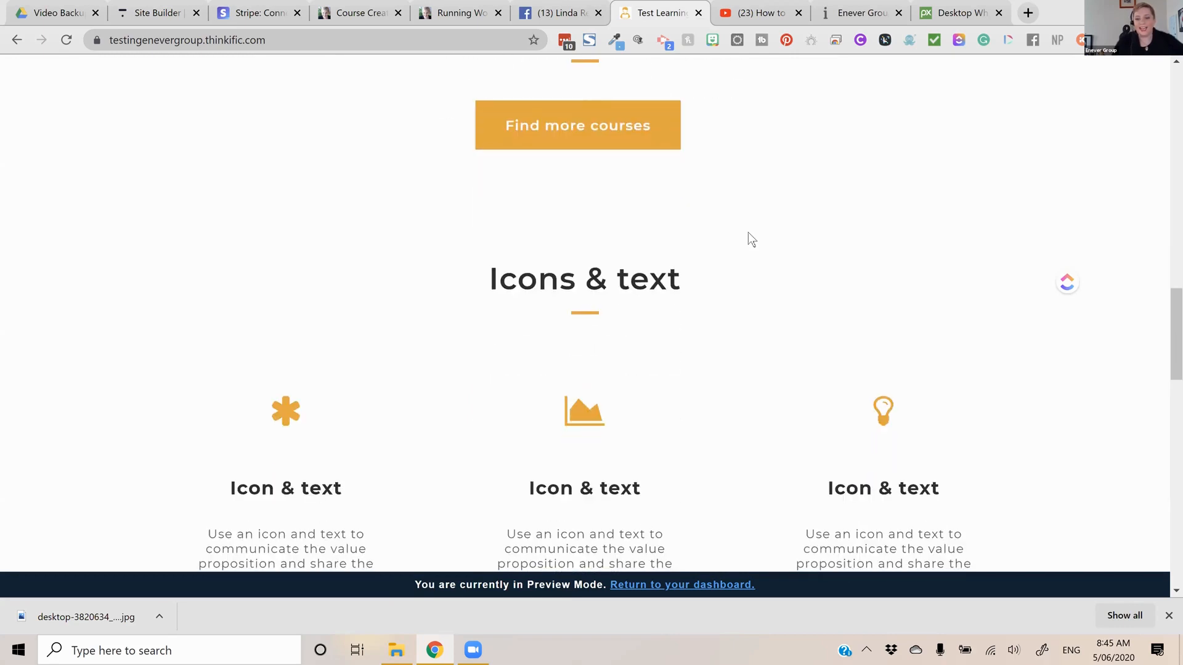
scroll(748, 233, "down", 1)
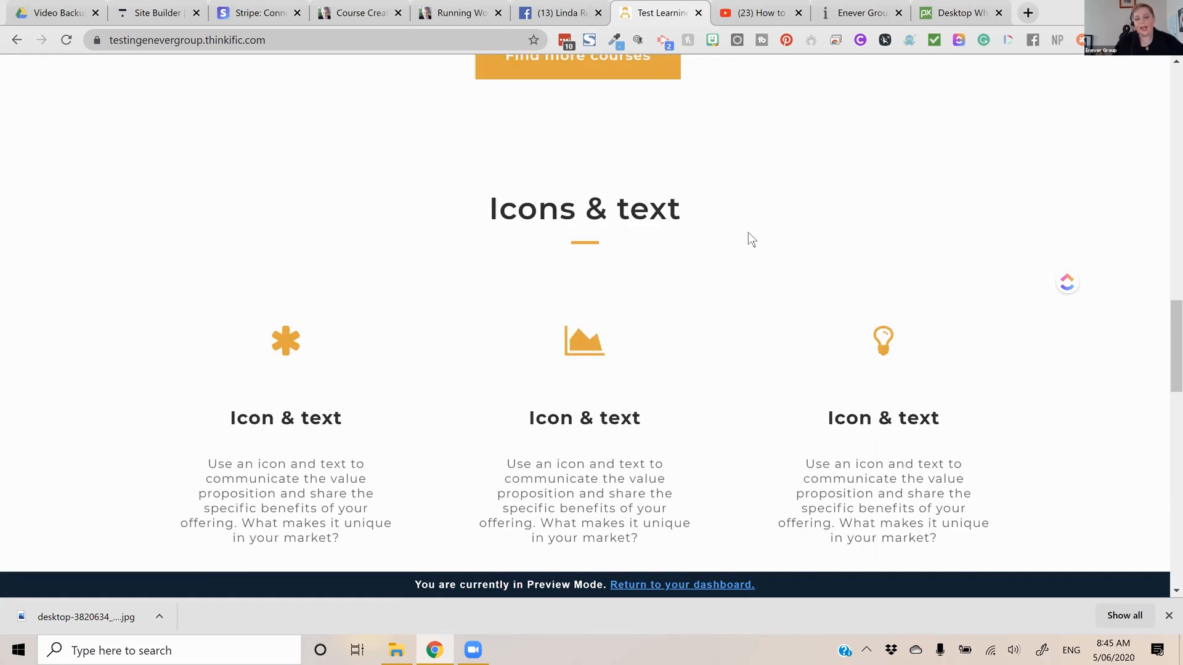
scroll(747, 246, "down", 10)
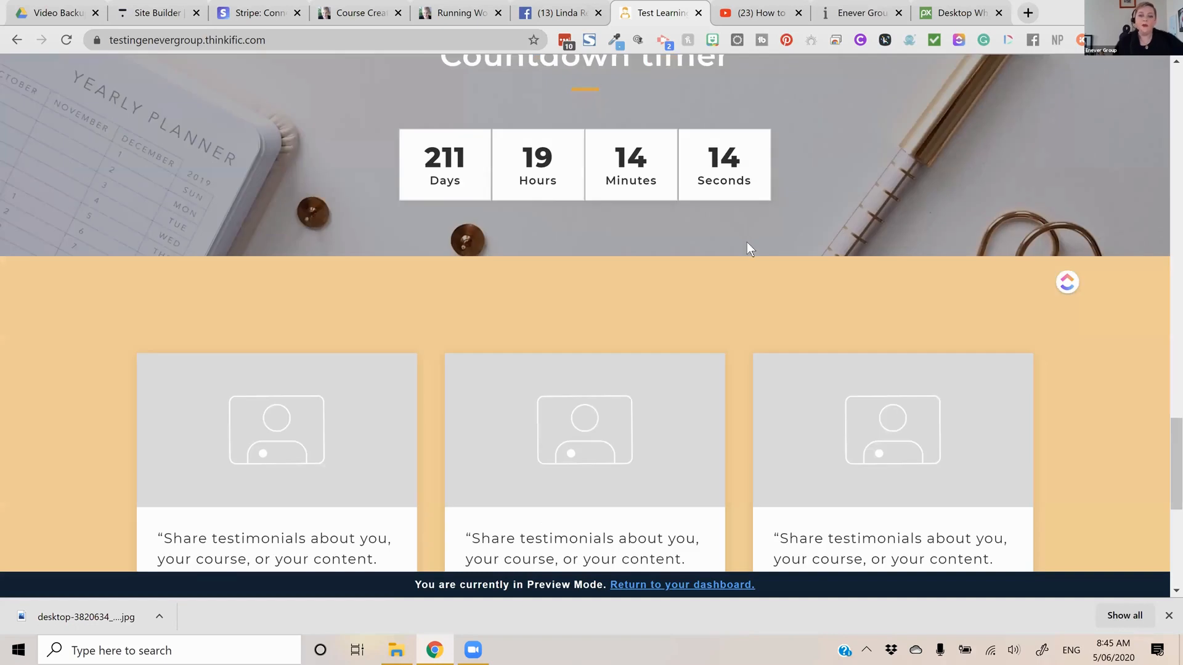
scroll(748, 256, "down", 5)
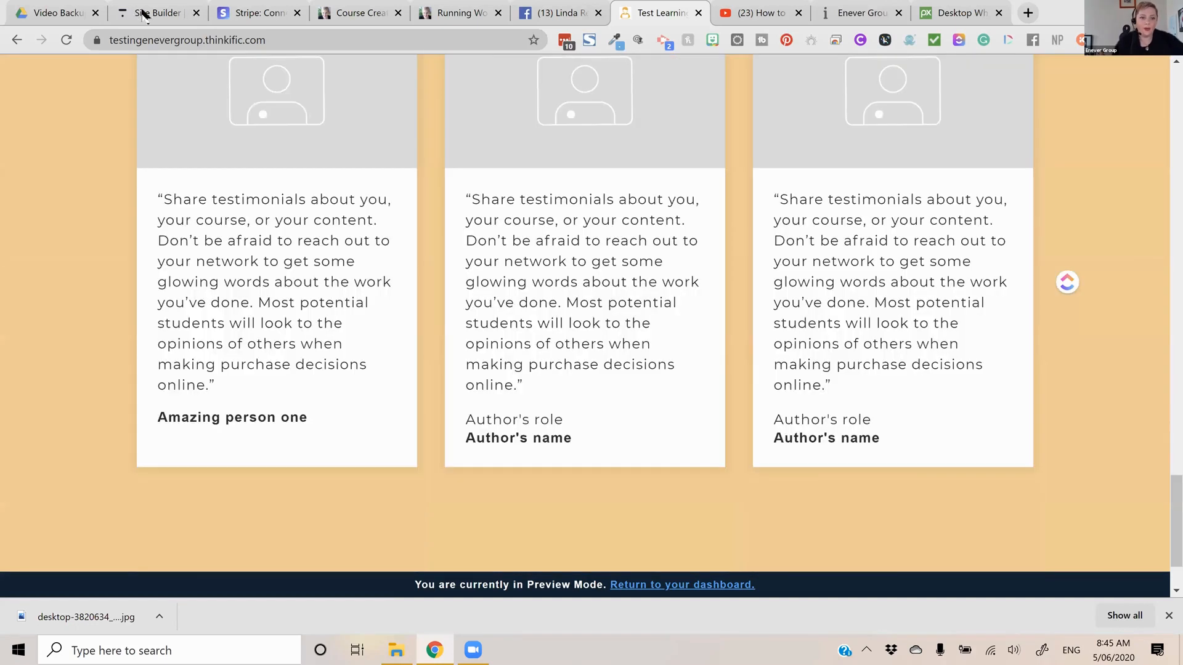
scroll(265, 109, "up", 3)
scroll(260, 249, "up", 10)
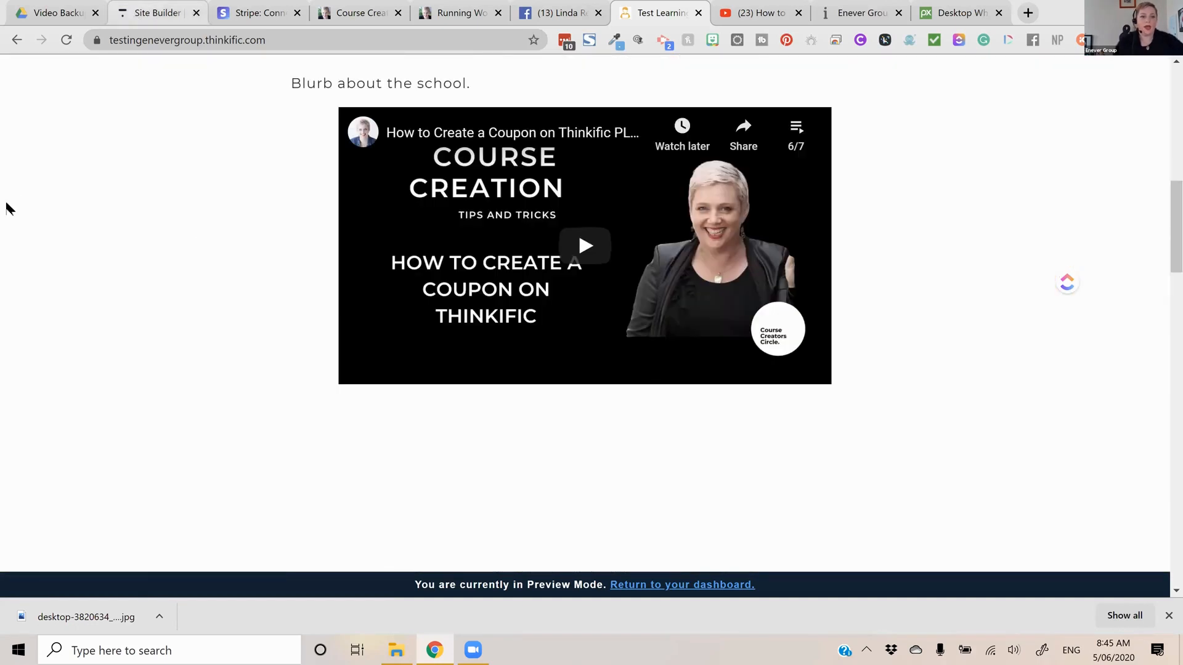
Move the Countdown timer section between Instructor(s) and All products in the home page's Site Builder section list and save
left_click(158, 13)
scroll(145, 237, "up", 10)
left_click(29, 194)
scroll(112, 296, "down", 4)
left_click_drag(32, 451, 34, 335)
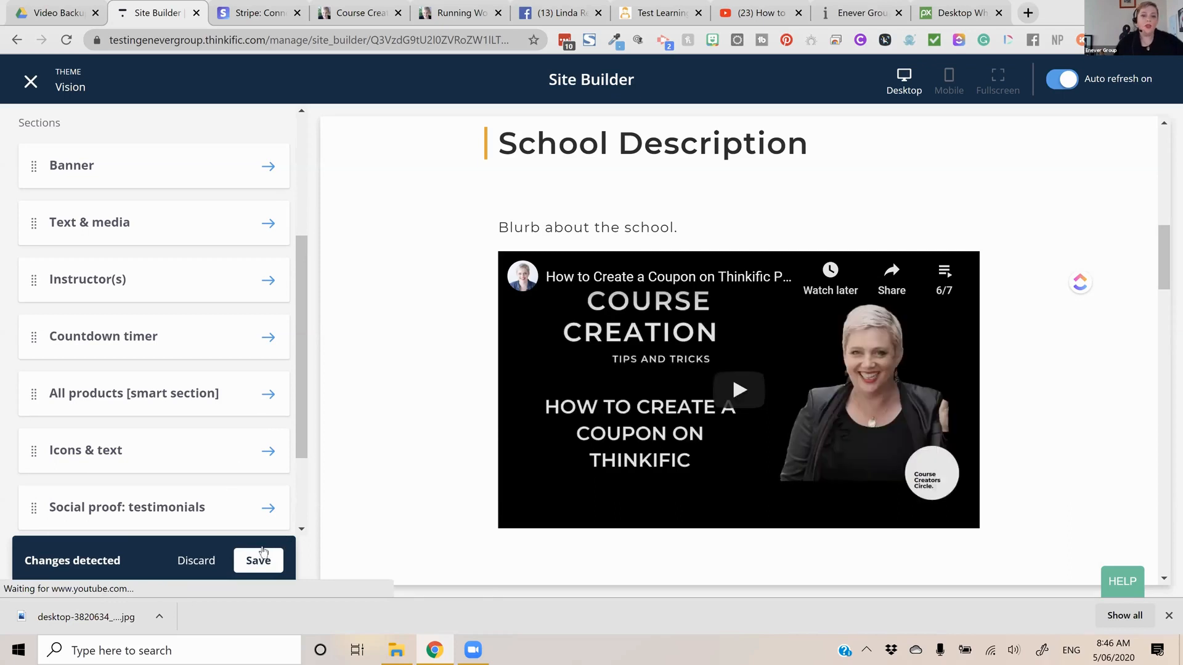
scroll(1004, 355, "down", 3)
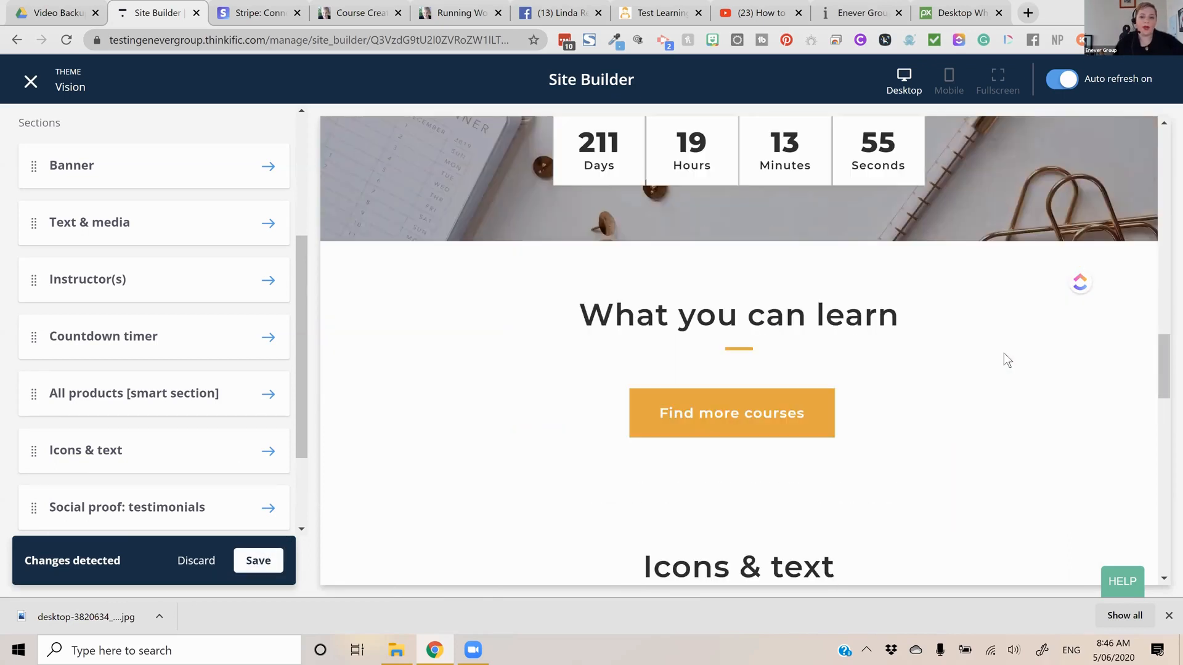
scroll(1004, 353, "down", 6)
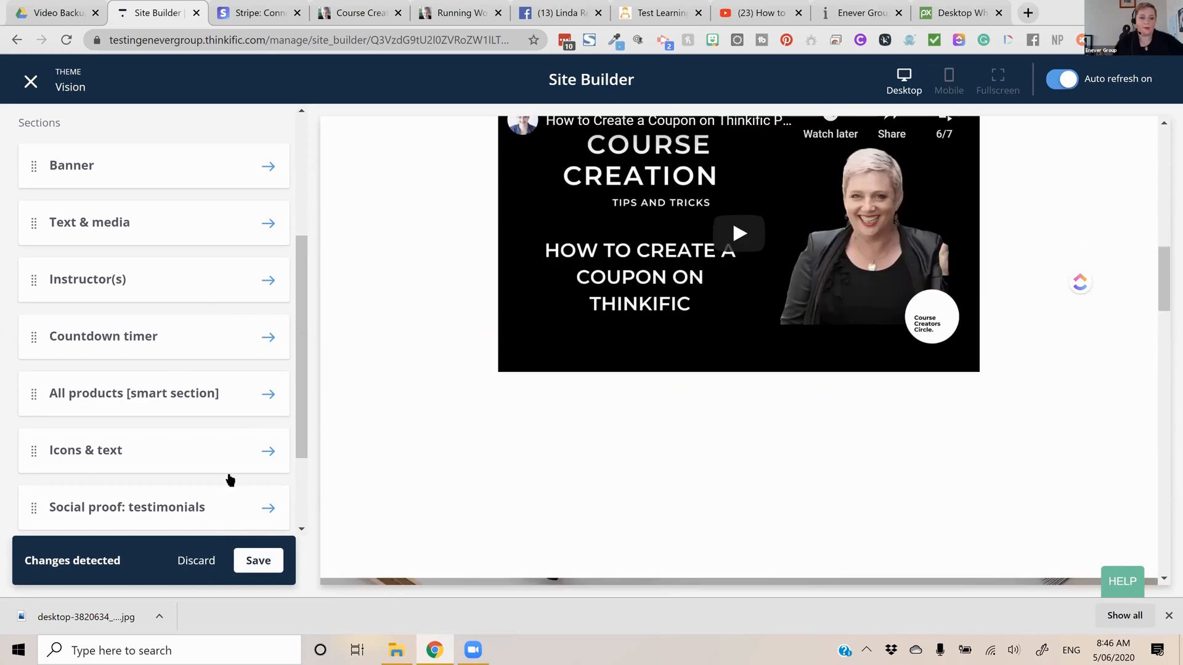
left_click(276, 566)
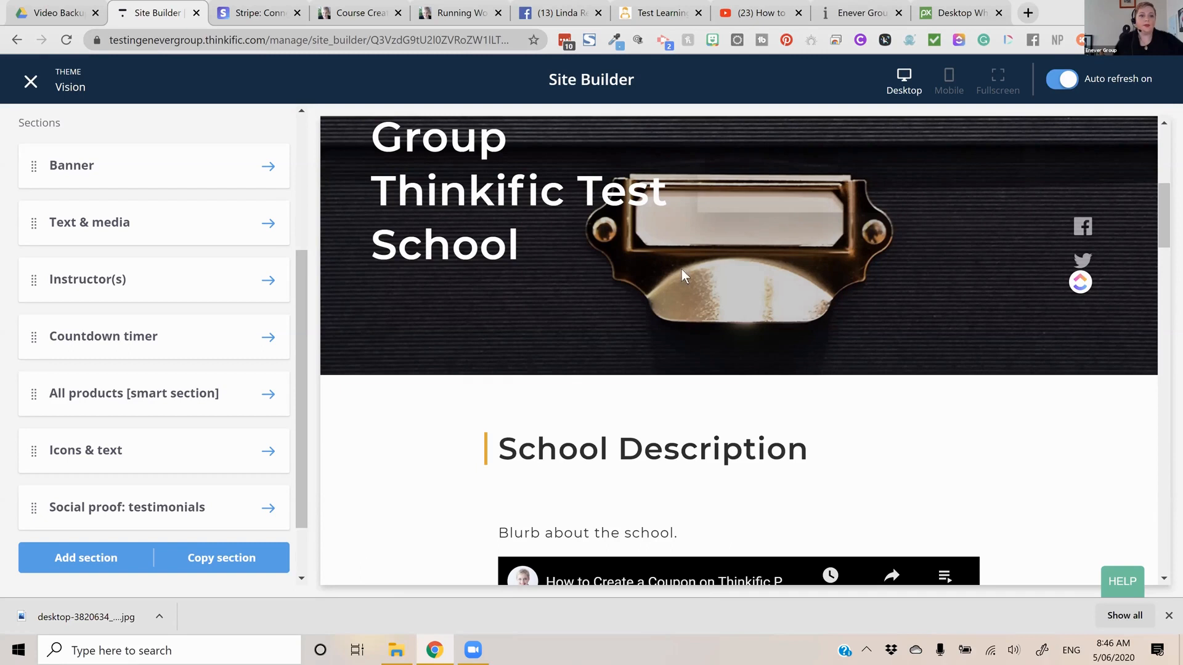
Leave the Site Builder for the course categories page and add a category named Facebook with the URL facebook
left_click(39, 88)
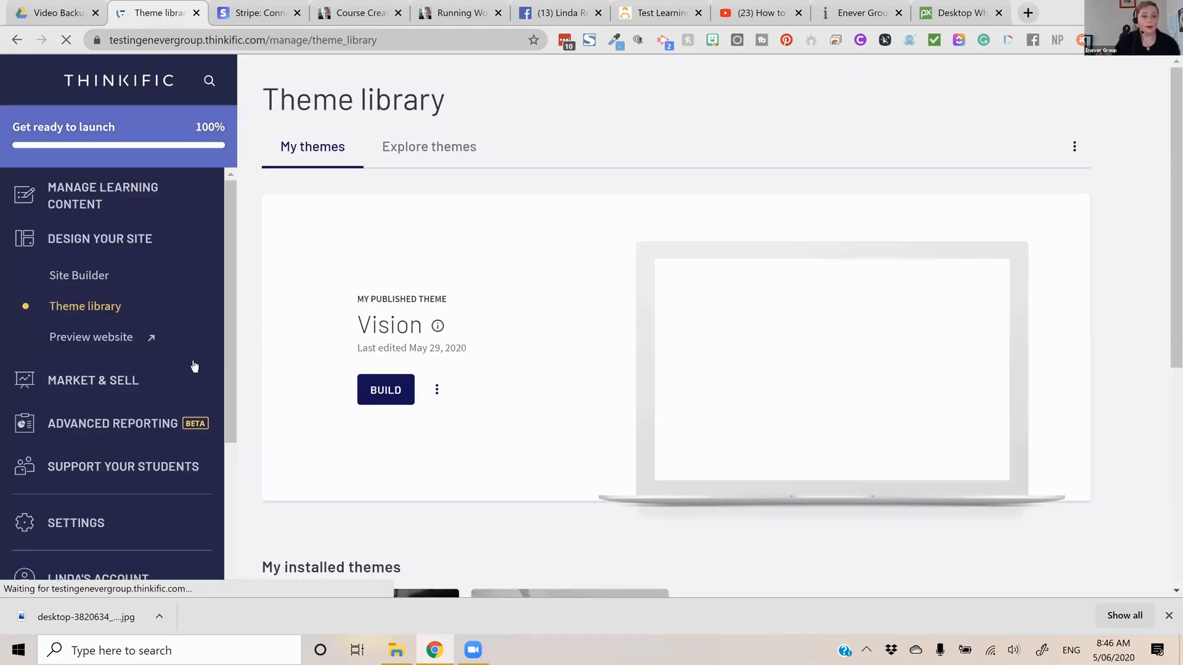
left_click(87, 200)
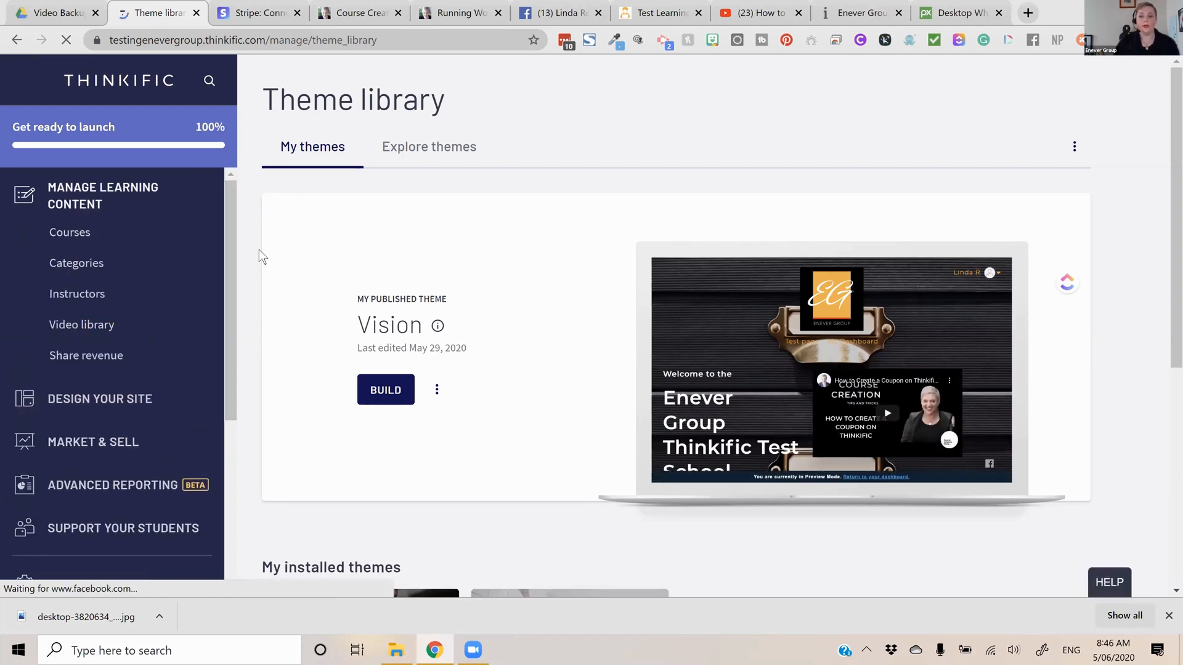
left_click(70, 264)
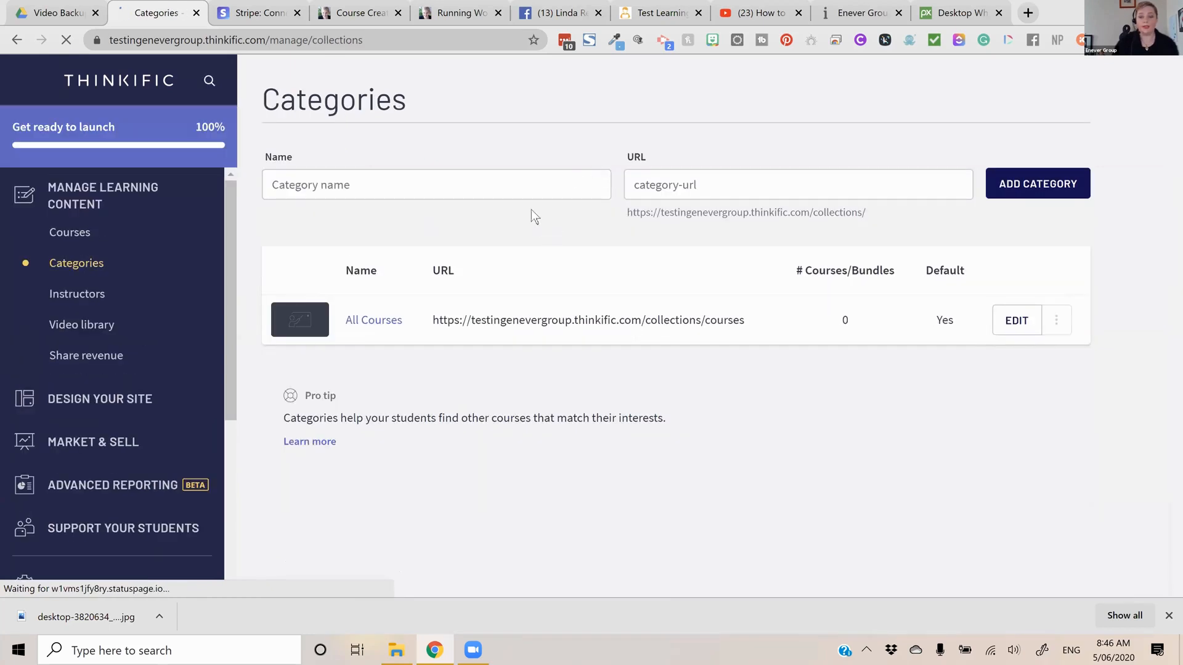
left_click(548, 191)
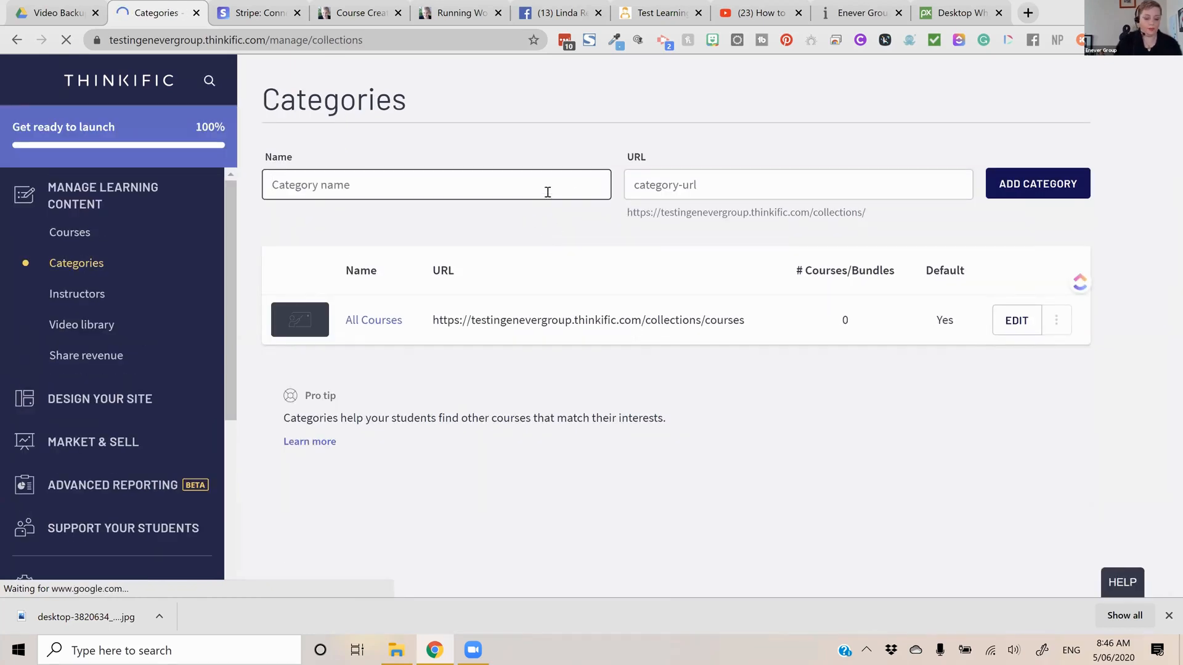
type("Facebook")
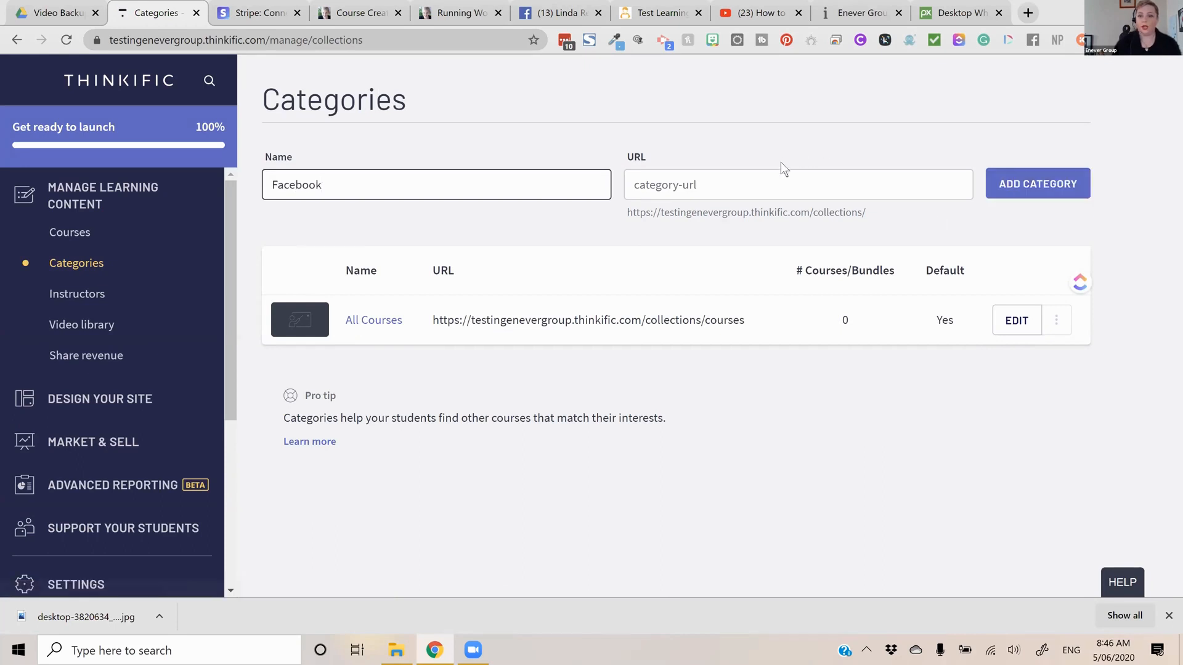
left_click(855, 184)
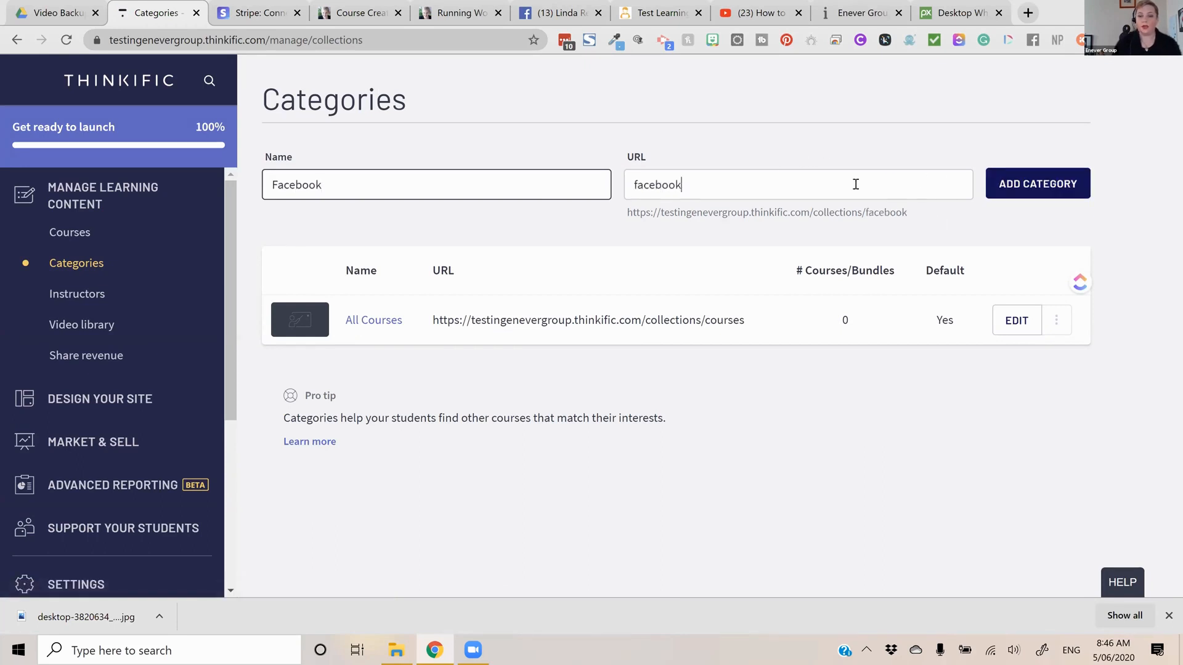
left_click(1061, 193)
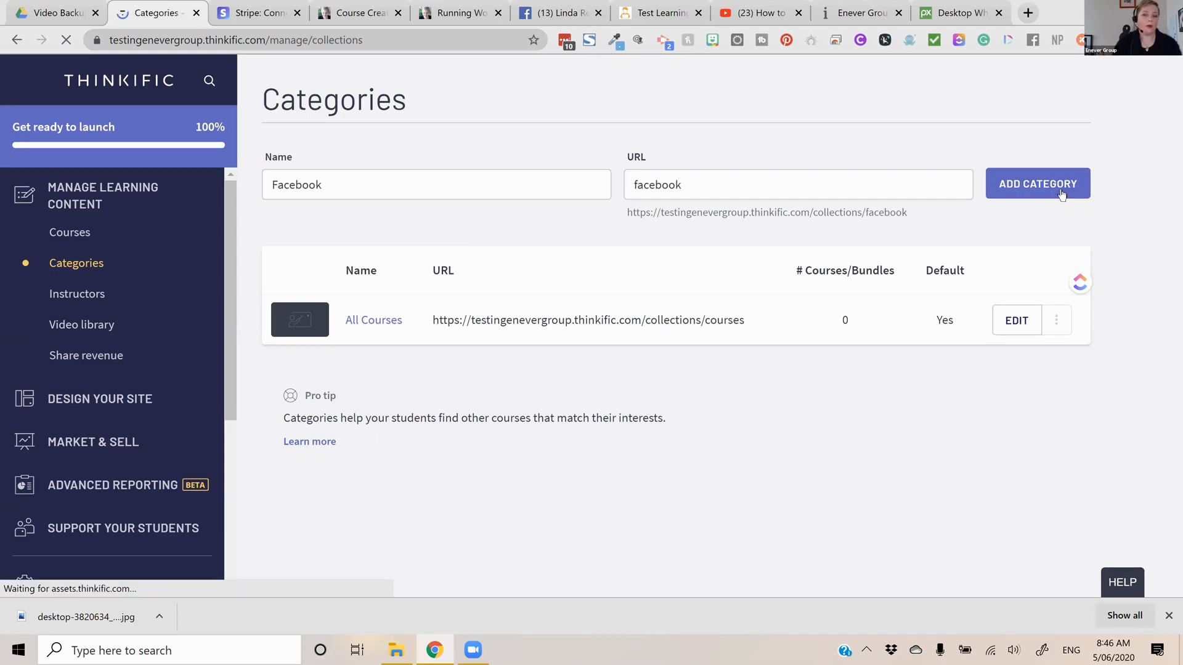
Add a second course category named marketing, leaving its URL to be generated from the name
left_click(467, 176)
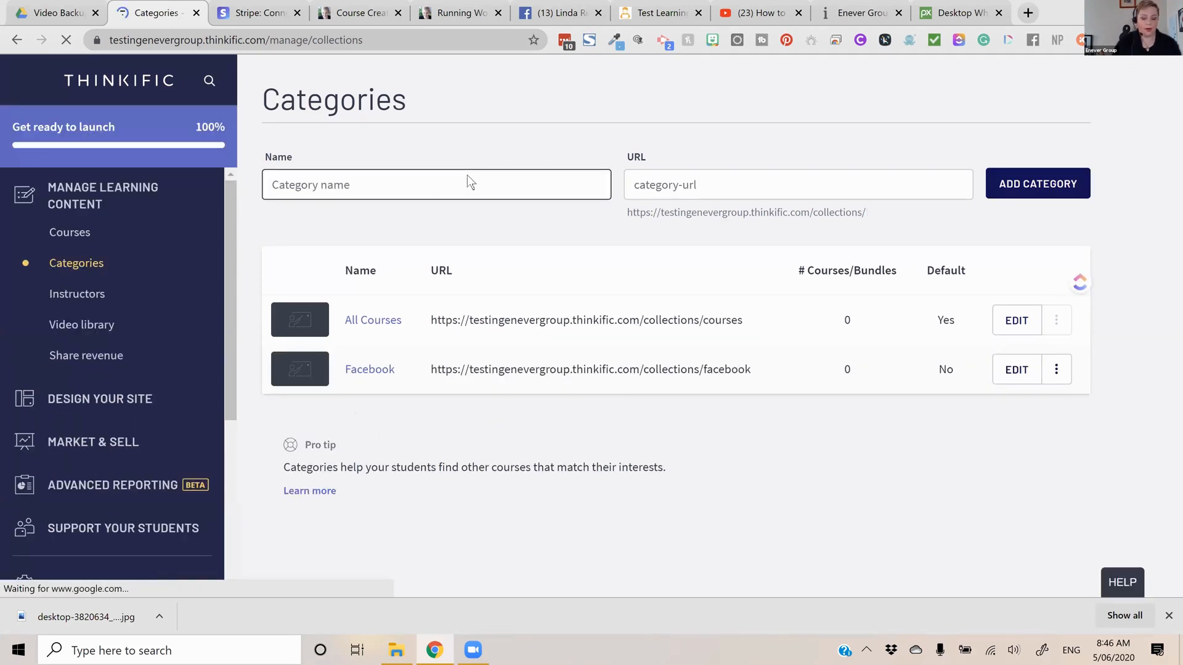
type("maketing")
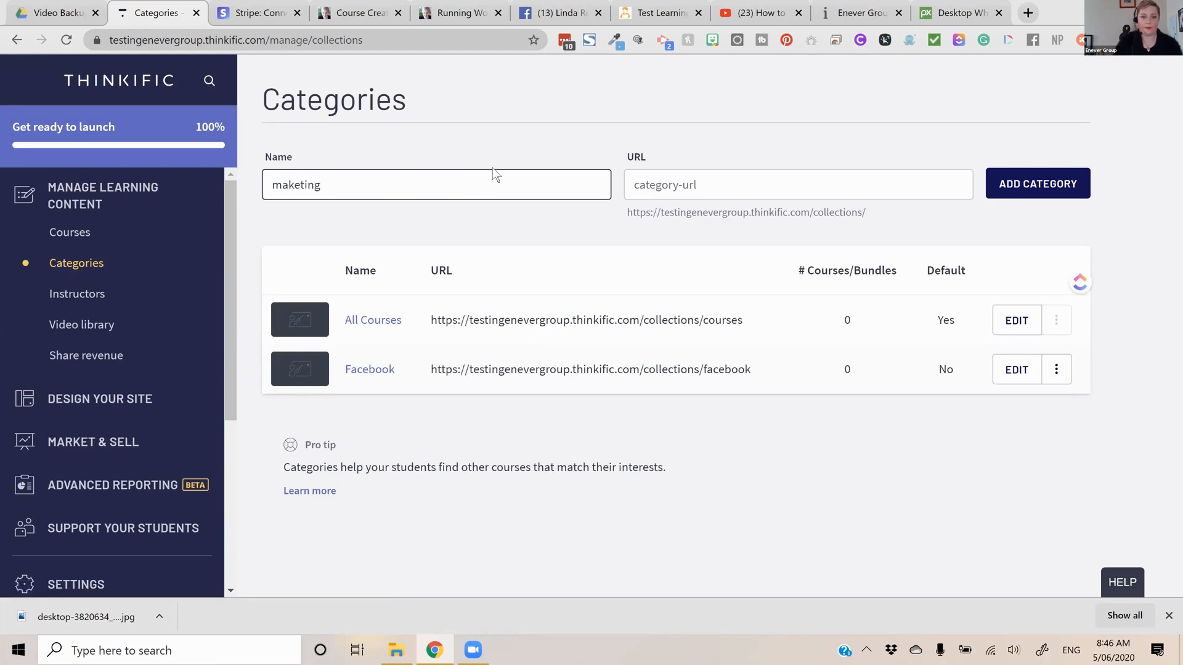
key("BackSpace")
key("BackSpace")
key("BackSpace")
key("BackSpace")
key("BackSpace")
key("BackSpace")
type("rket")
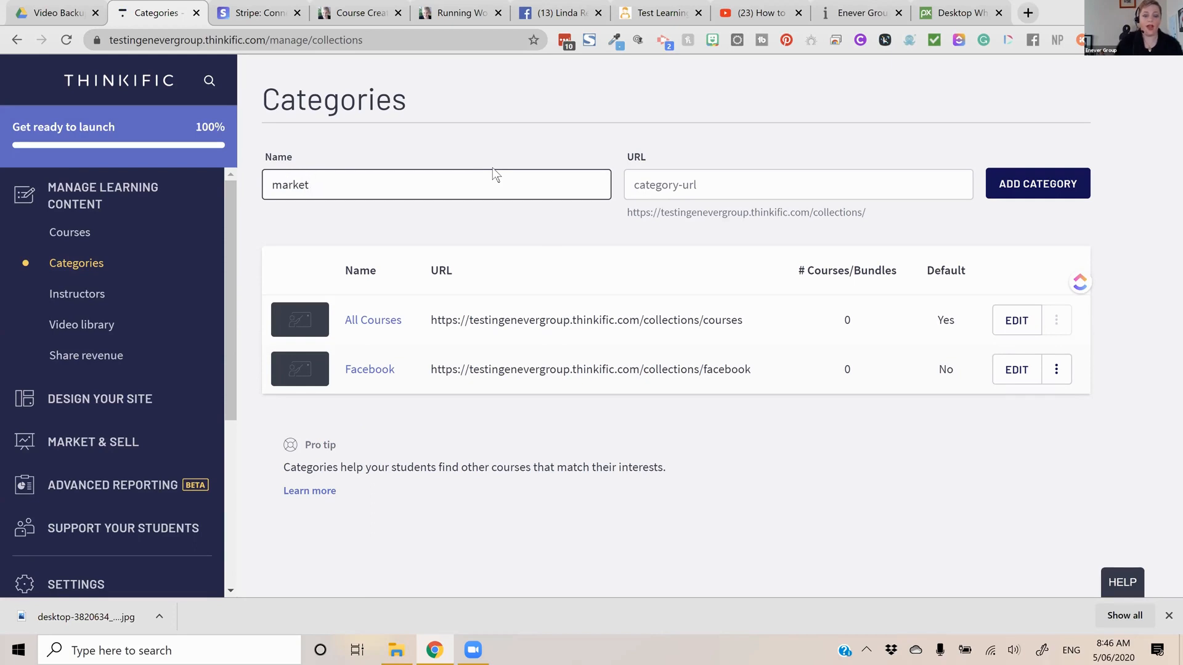
type("ing")
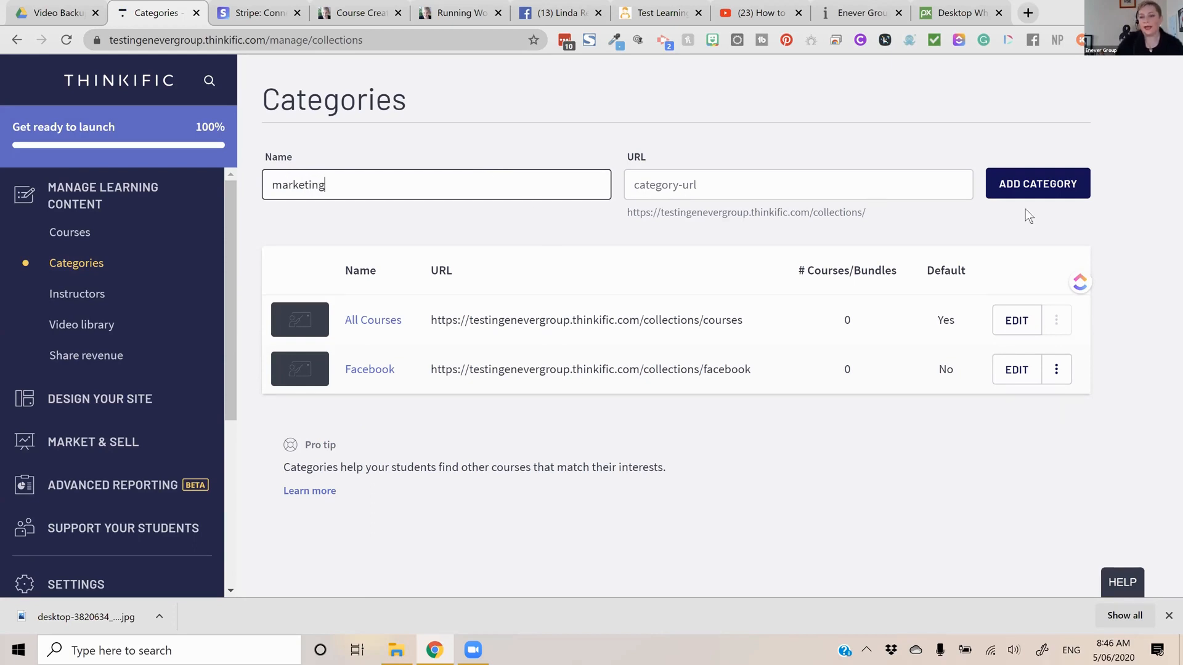
left_click(1045, 176)
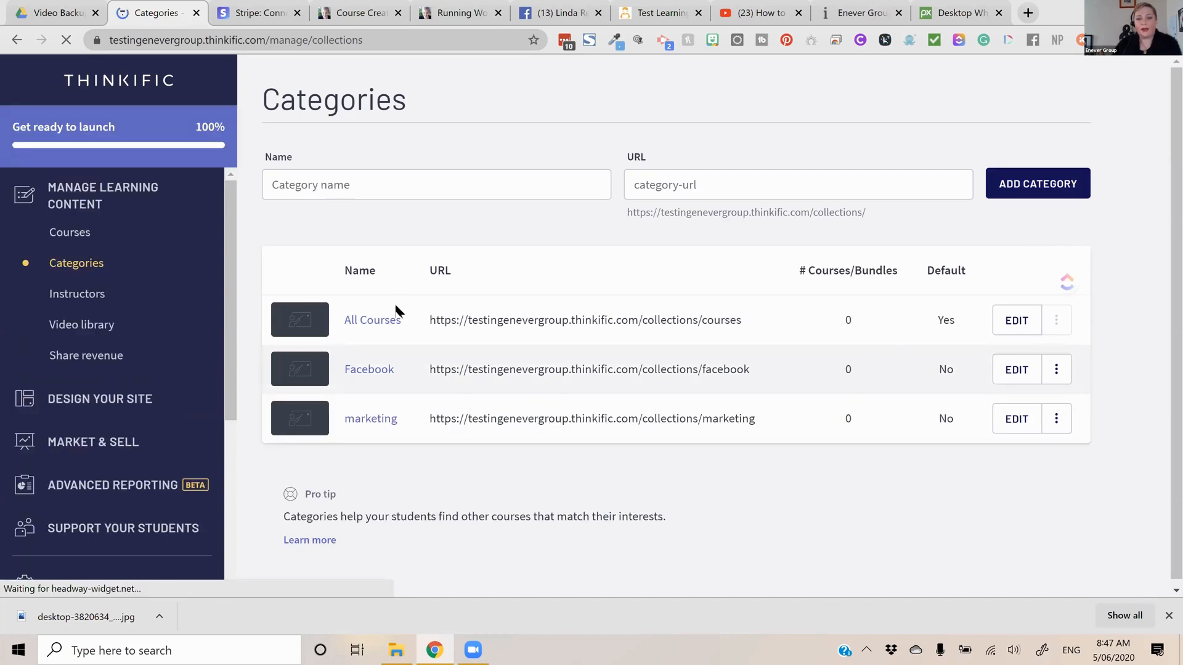
Open the Facebook category for editing and try to upload the downloaded desktop photo as its category image
left_click(1008, 370)
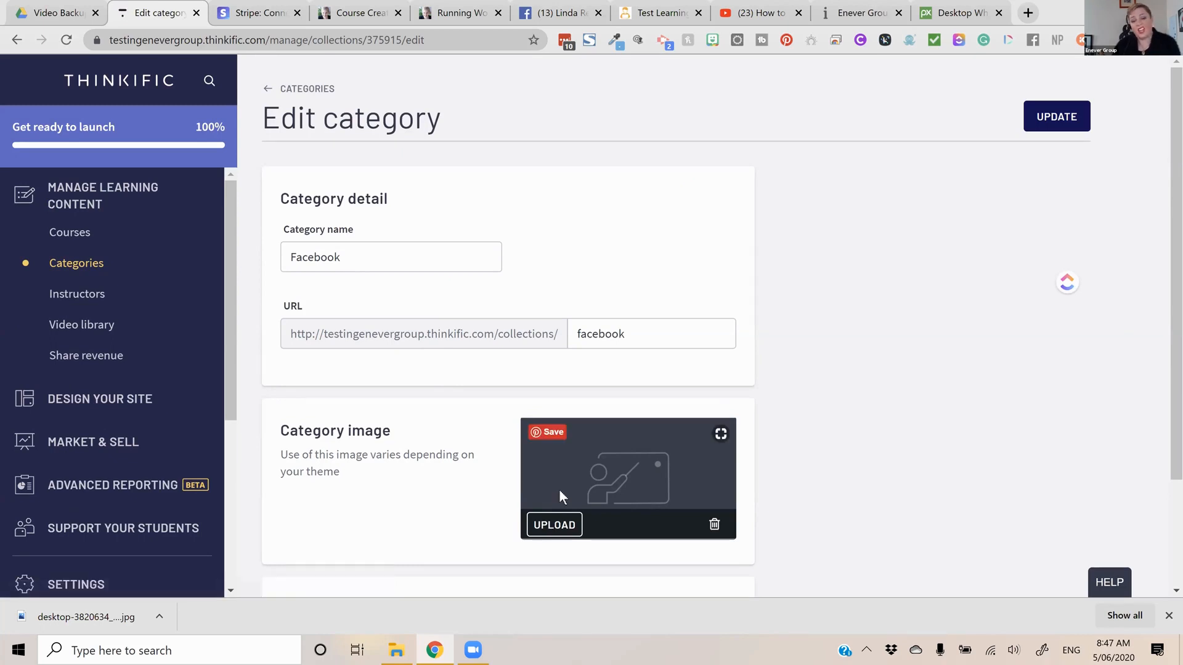
scroll(585, 470, "down", 1)
left_click(578, 462)
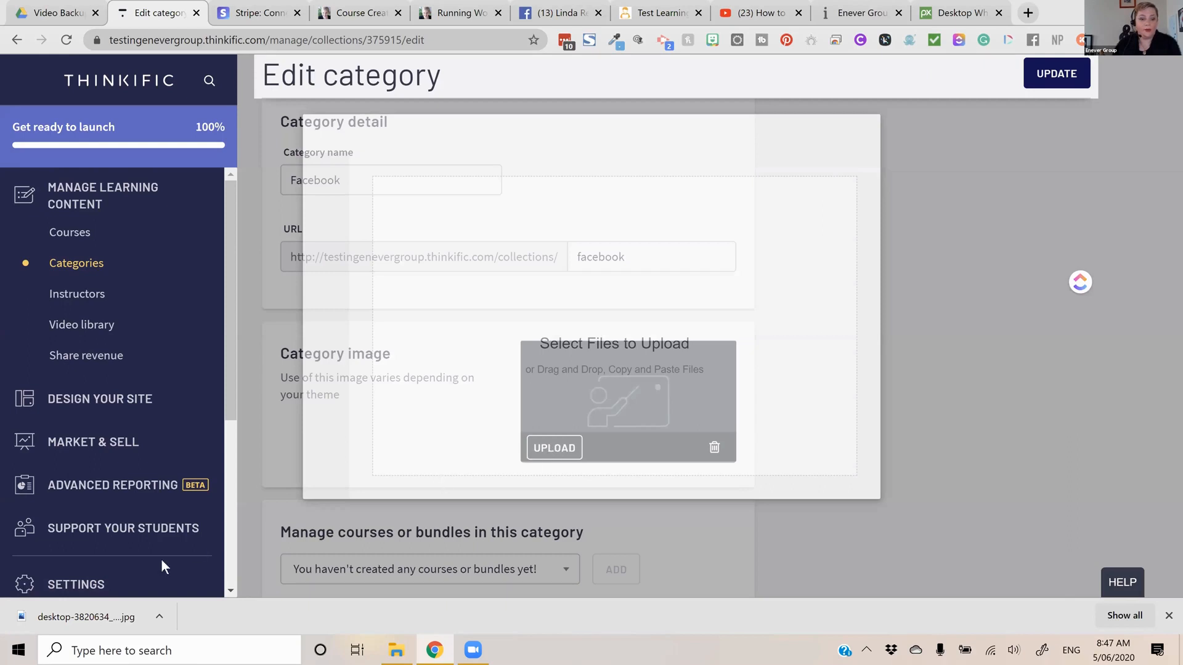
left_click_drag(108, 604, 814, 390)
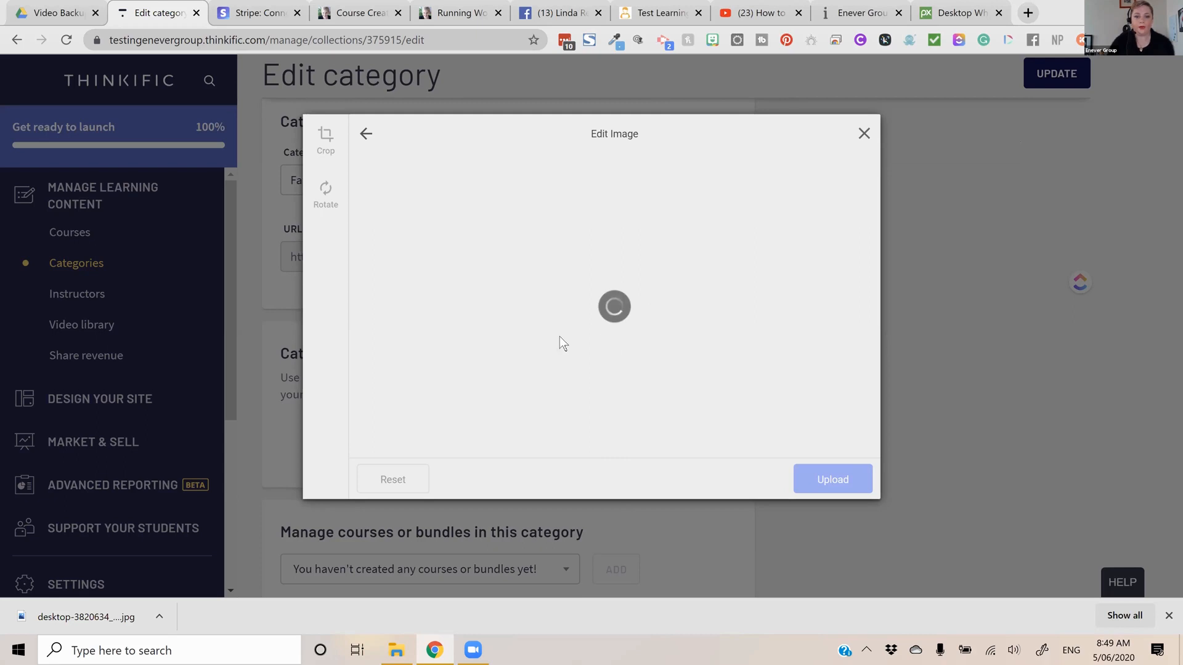
key("Escape")
Connect Google Drive as an upload source for the Facebook category image, allowing Filestack access to the Google account
left_click(556, 386)
left_click(338, 331)
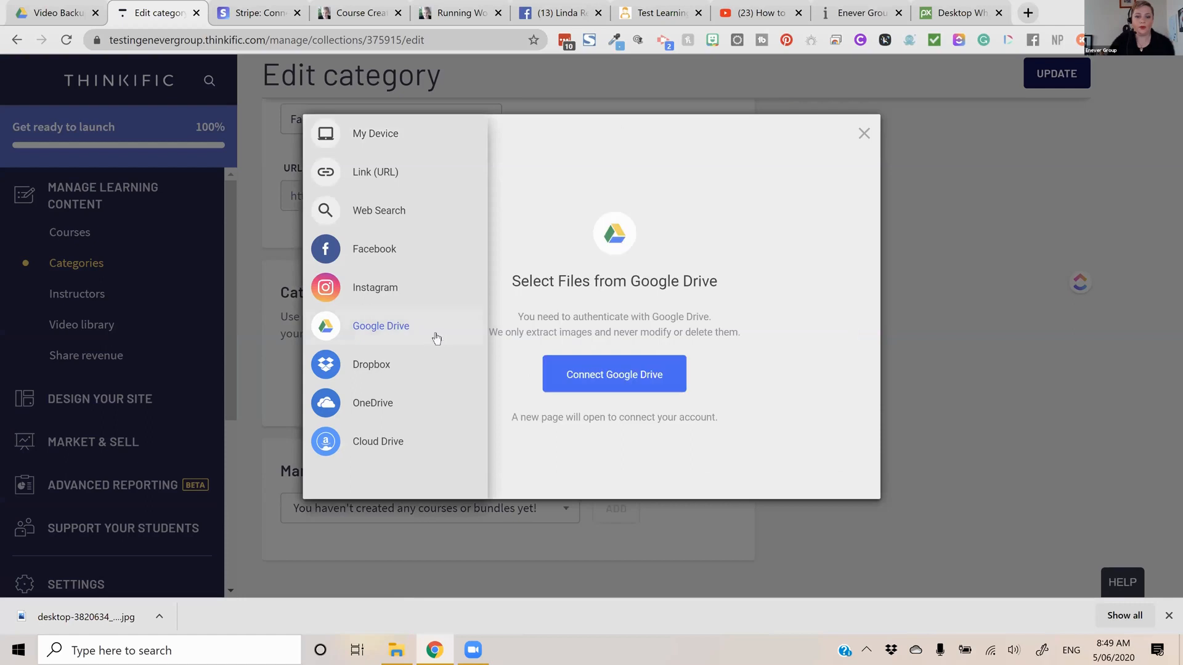
left_click(608, 383)
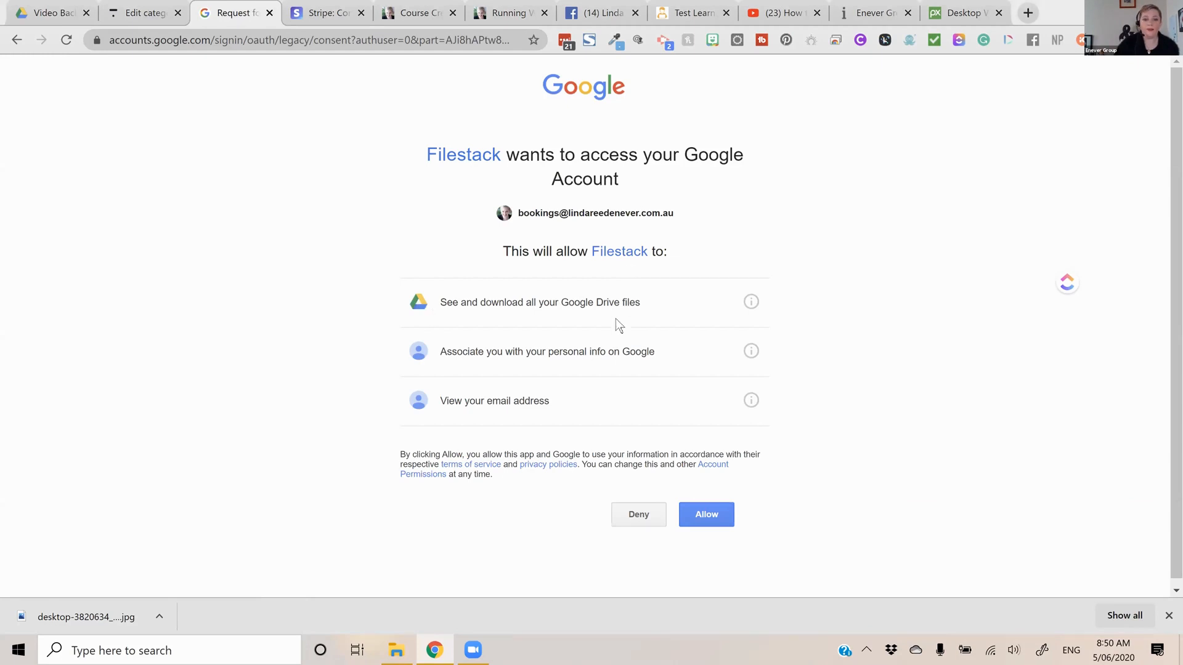
left_click(711, 519)
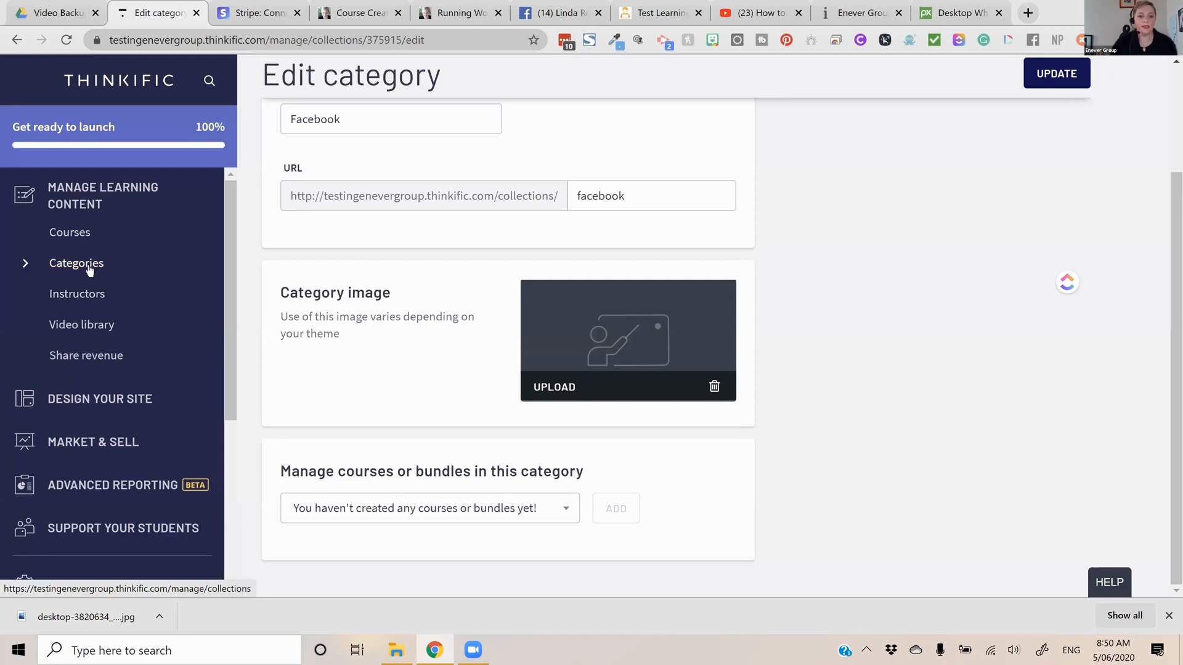
Start a new instructor with first name Great, last name Teacher and the bio "Text about them here"
left_click(88, 300)
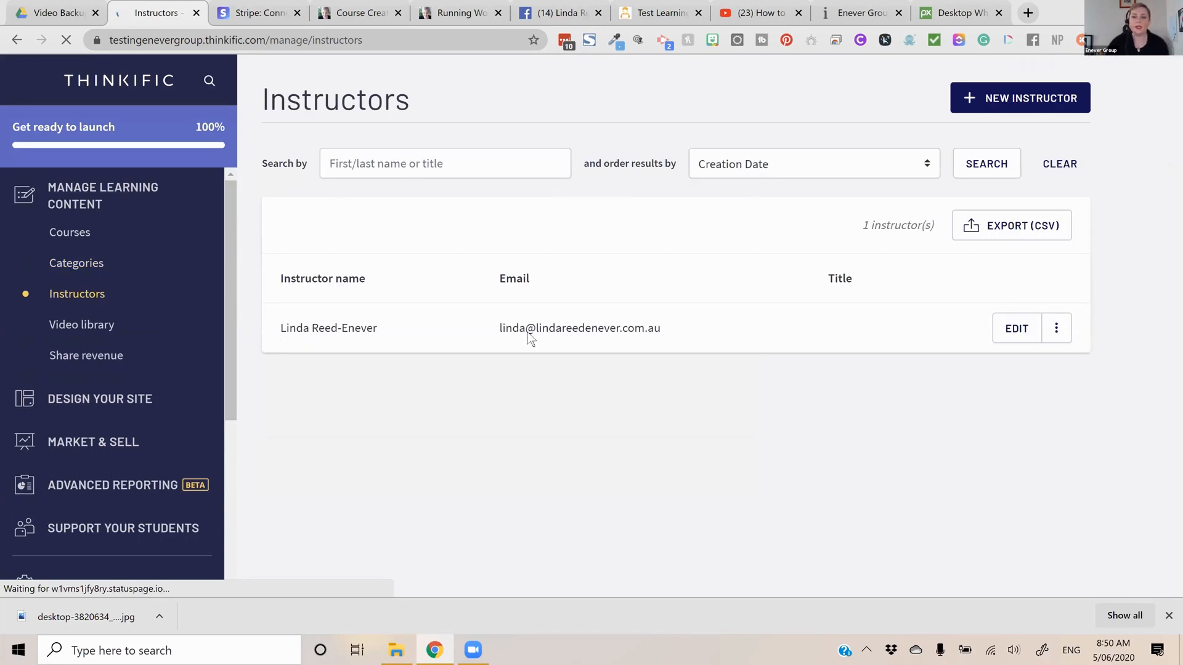
left_click(986, 90)
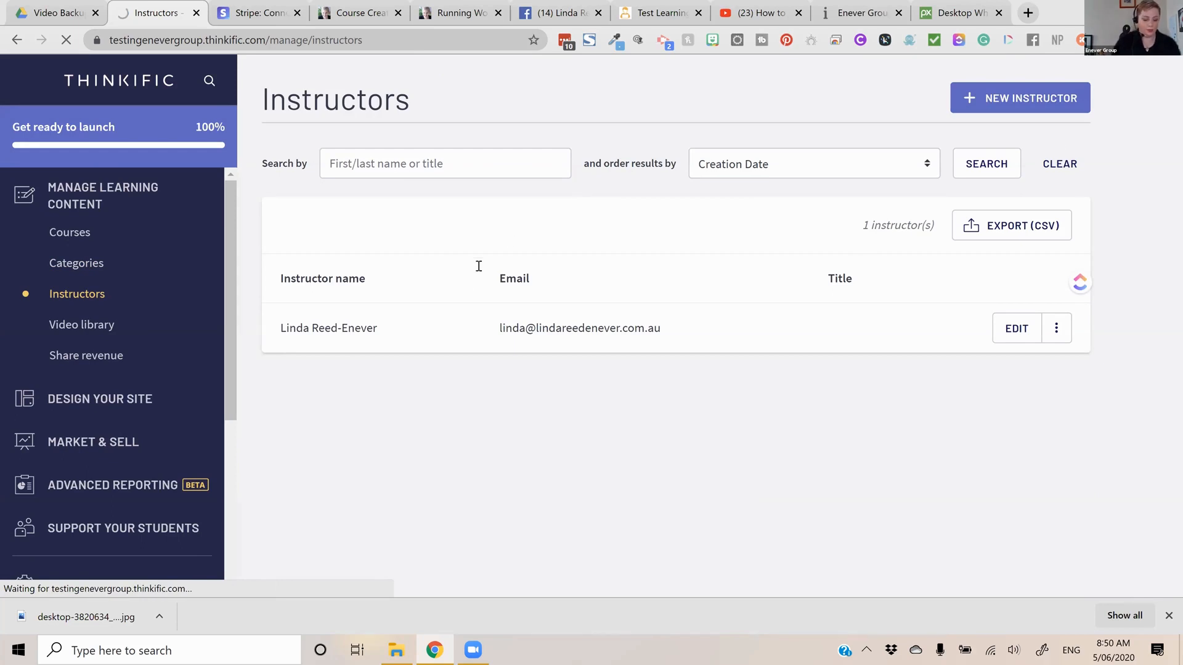
type("Great")
key("Tab")
type("Teache")
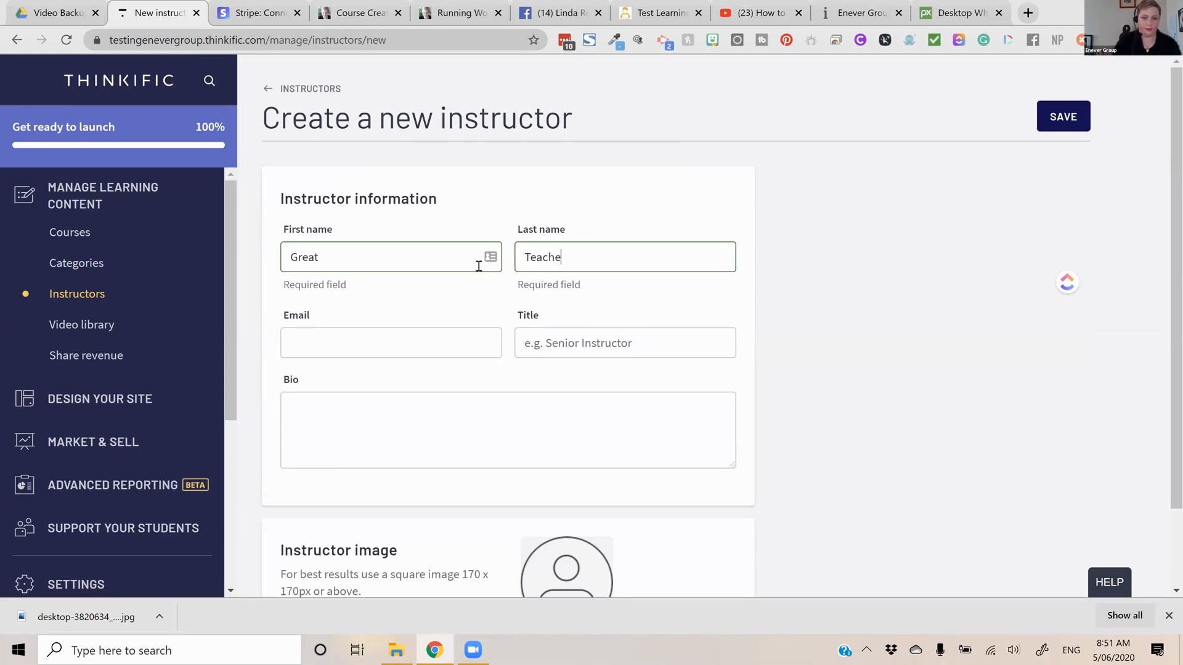
key("Tab")
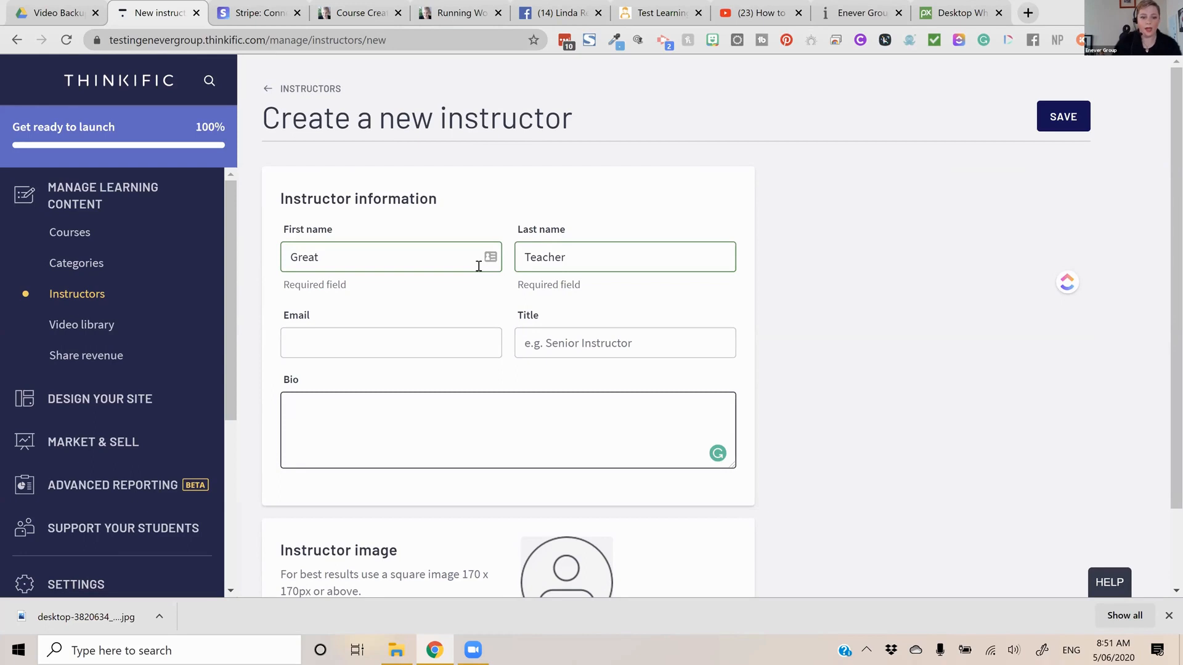
type("Text about them here")
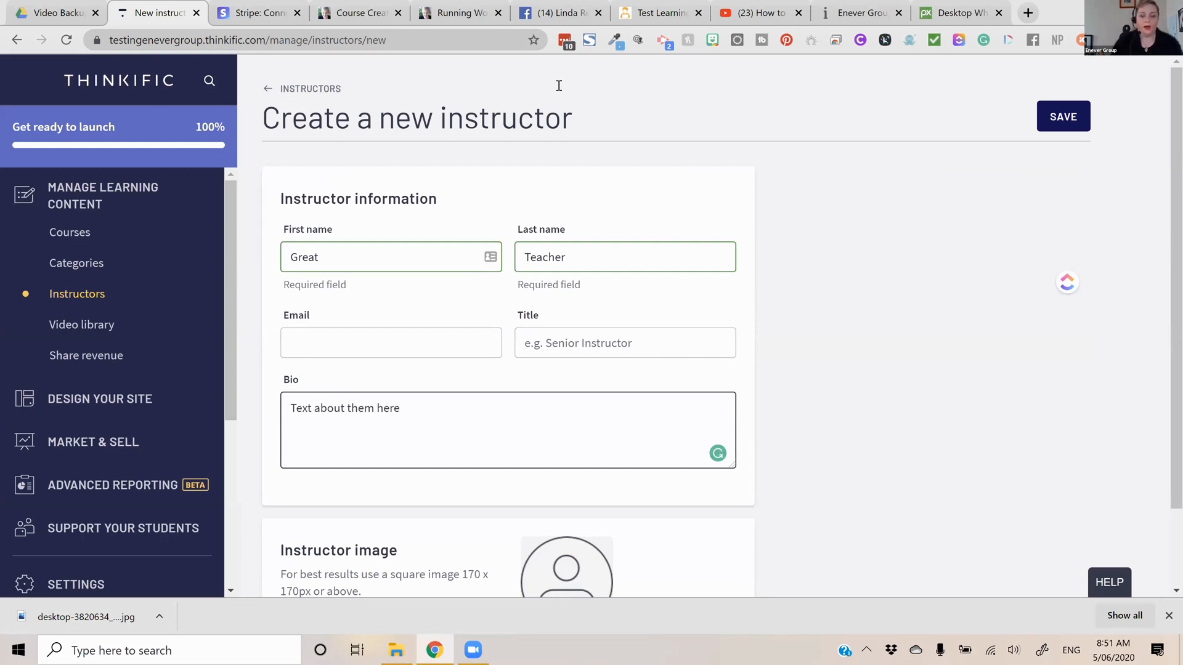
Upload the first picture called unnamed from the Documents folder as the instructor image and save the new instructor
scroll(597, 501, "down", 2)
left_click(555, 510)
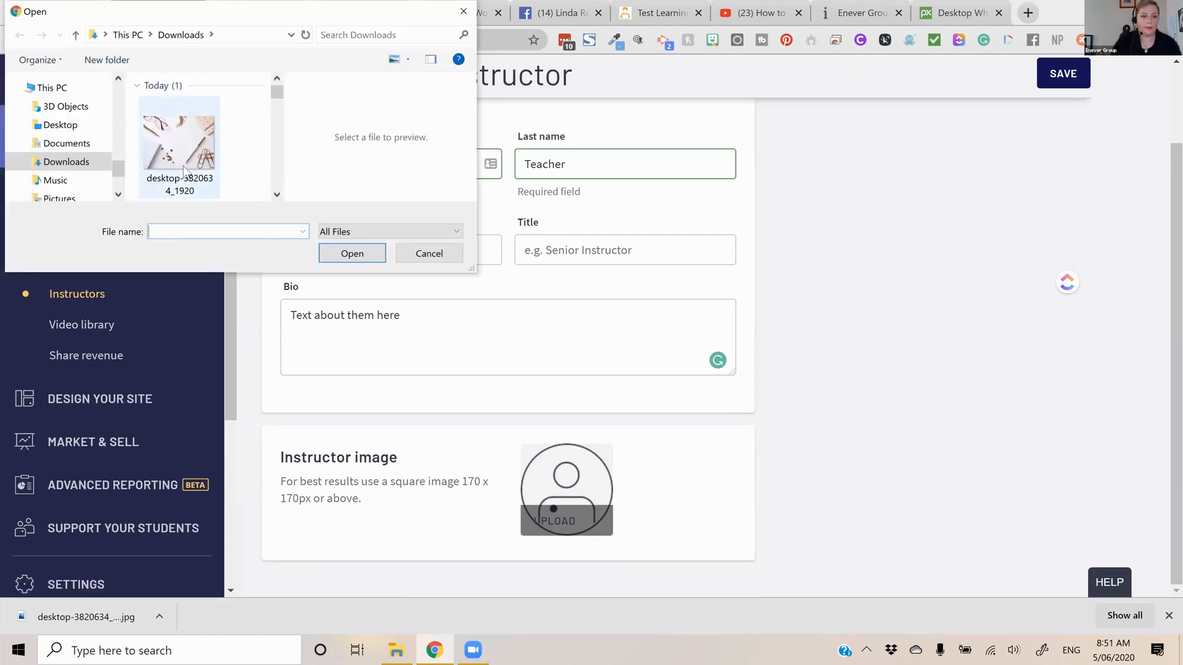
scroll(186, 171, "down", 3)
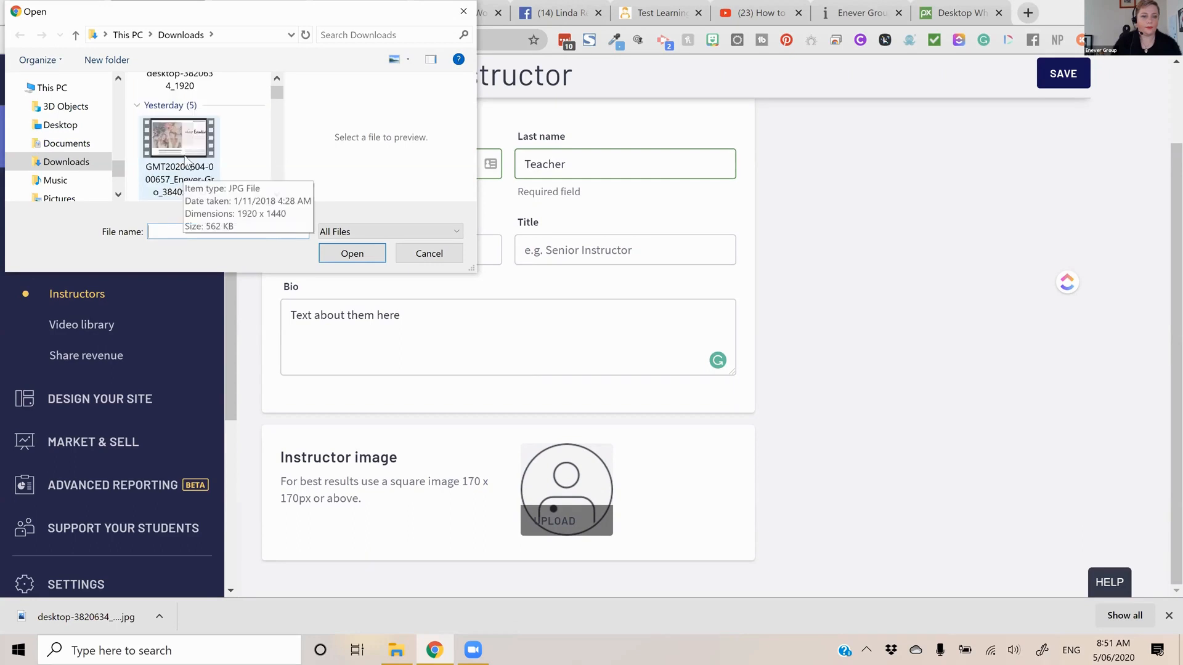
left_click(56, 195)
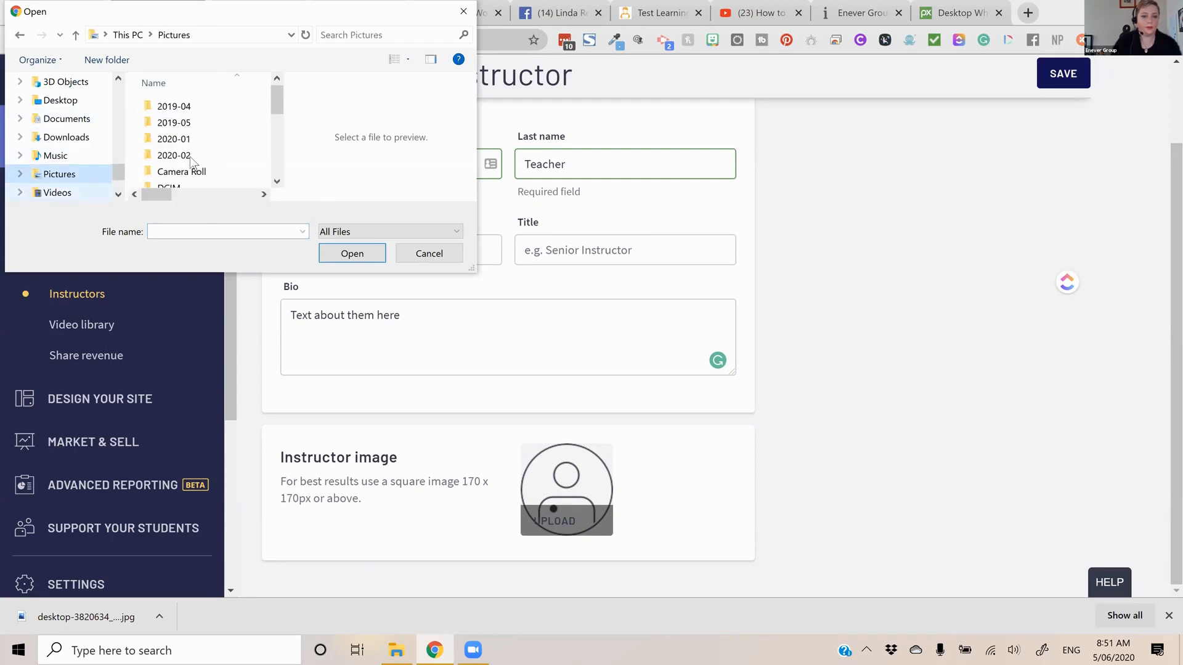
scroll(192, 157, "down", 3)
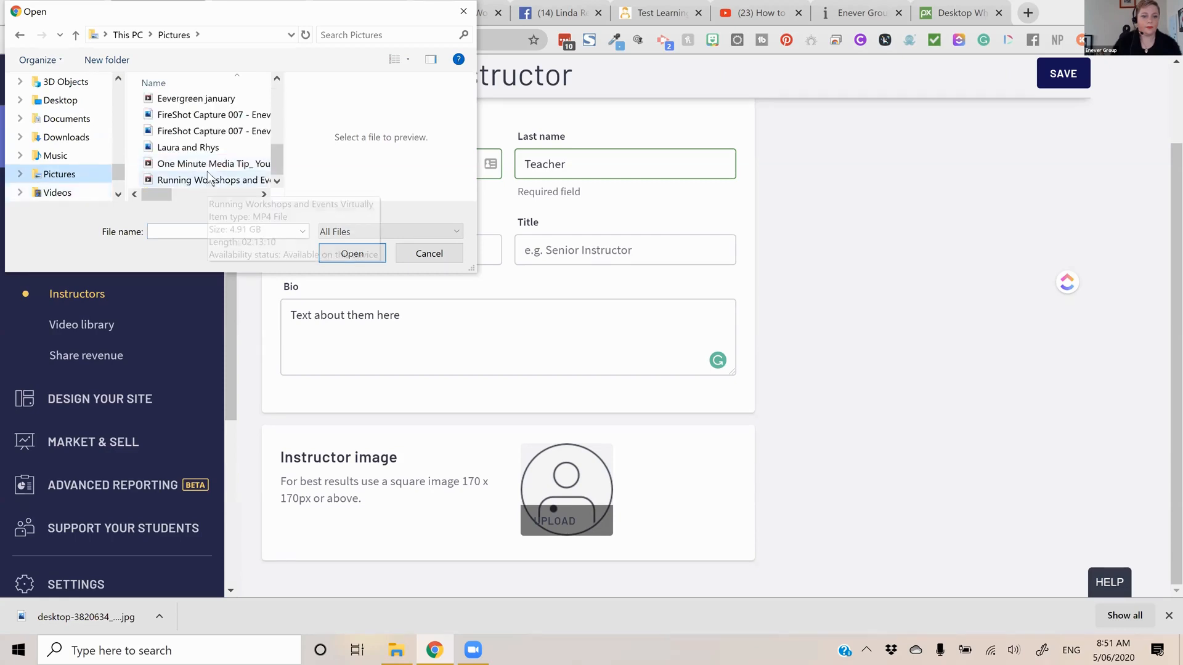
scroll(203, 148, "up", 2)
left_click(189, 136)
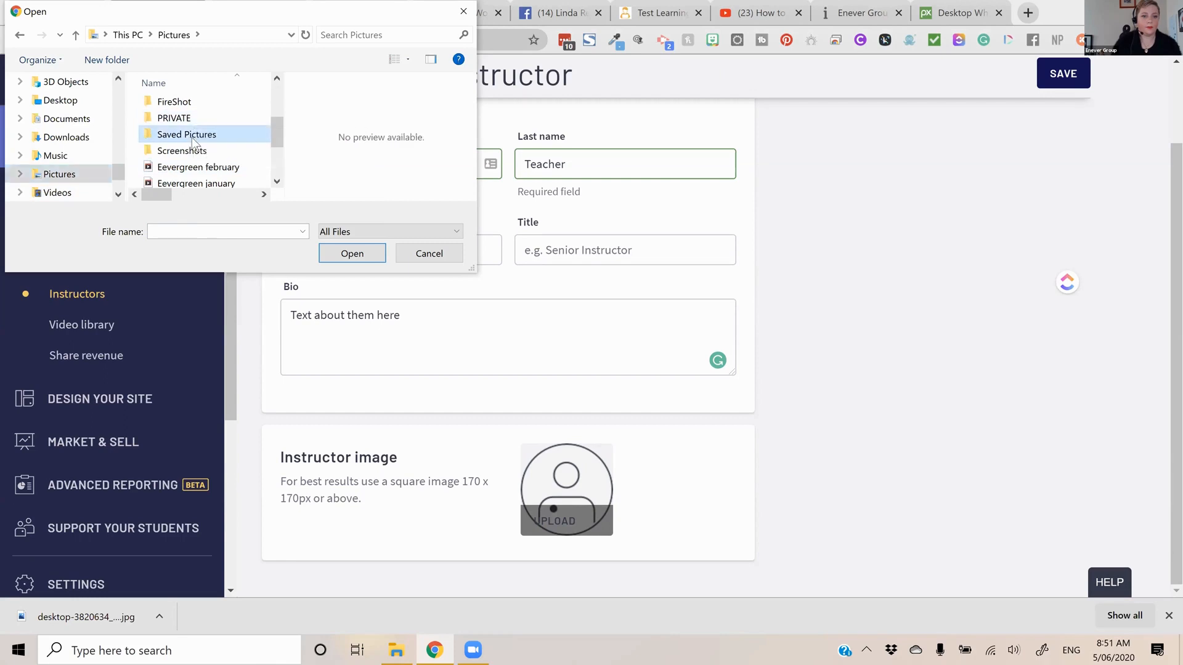
double_click(215, 141)
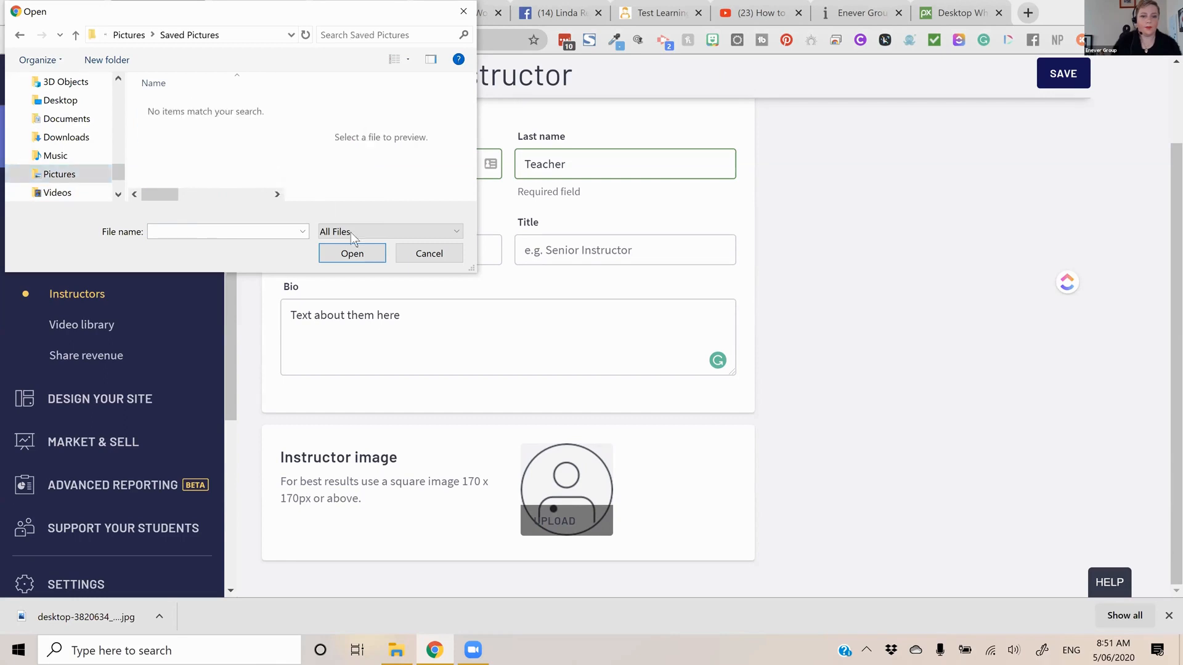
left_click(82, 126)
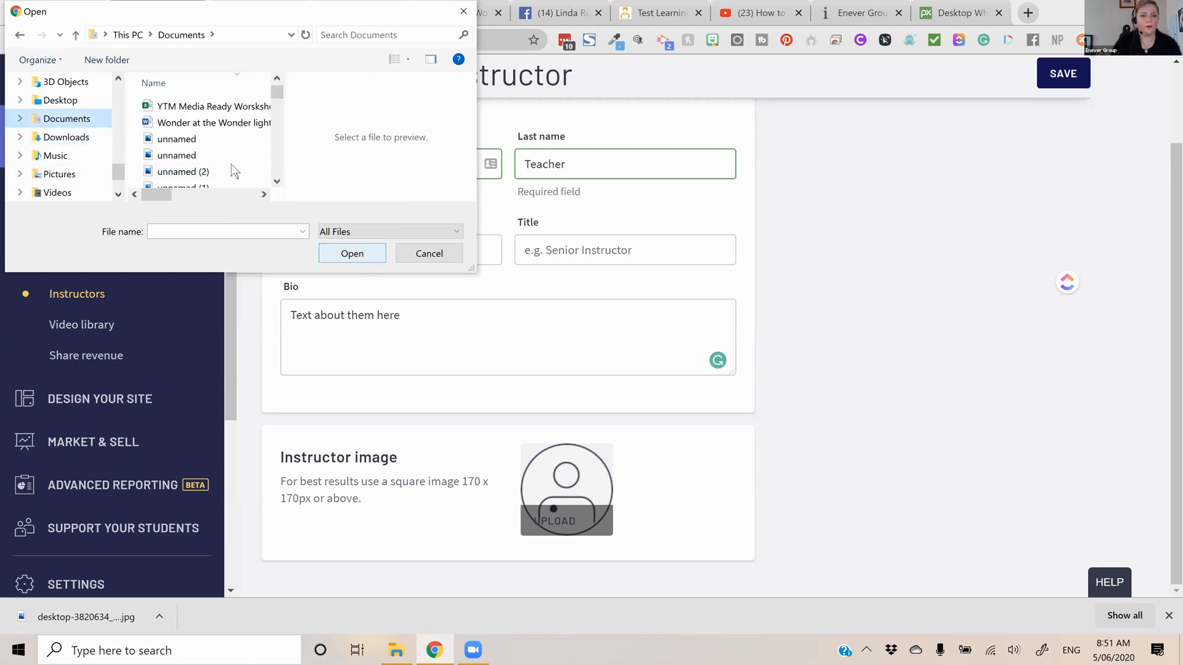
left_click(190, 141)
left_click(360, 254)
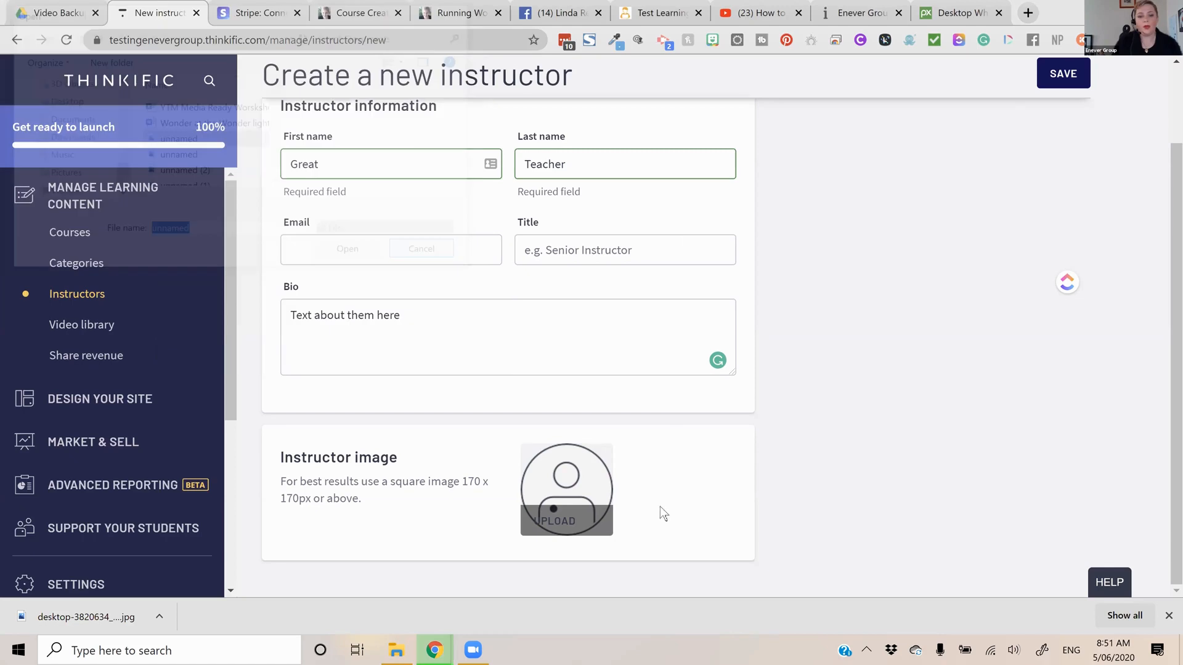
scroll(1100, 136, "up", 3)
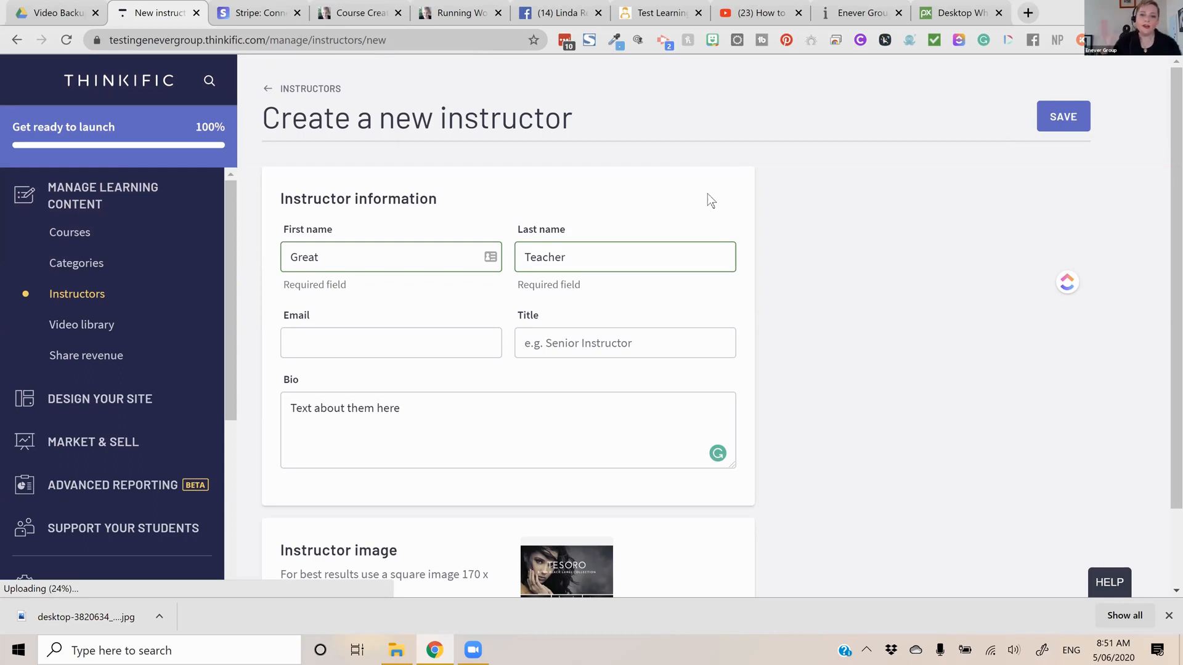
scroll(707, 194, "down", 2)
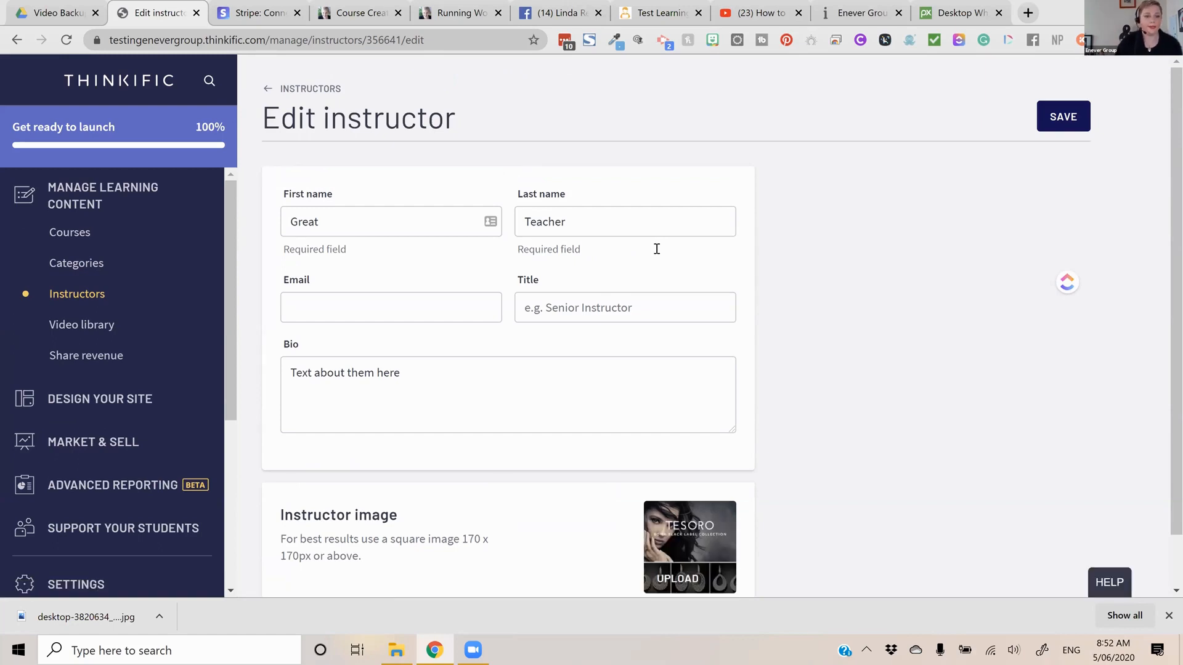
Look over the video library with its upload sources, as well as the Share revenue page
left_click(69, 329)
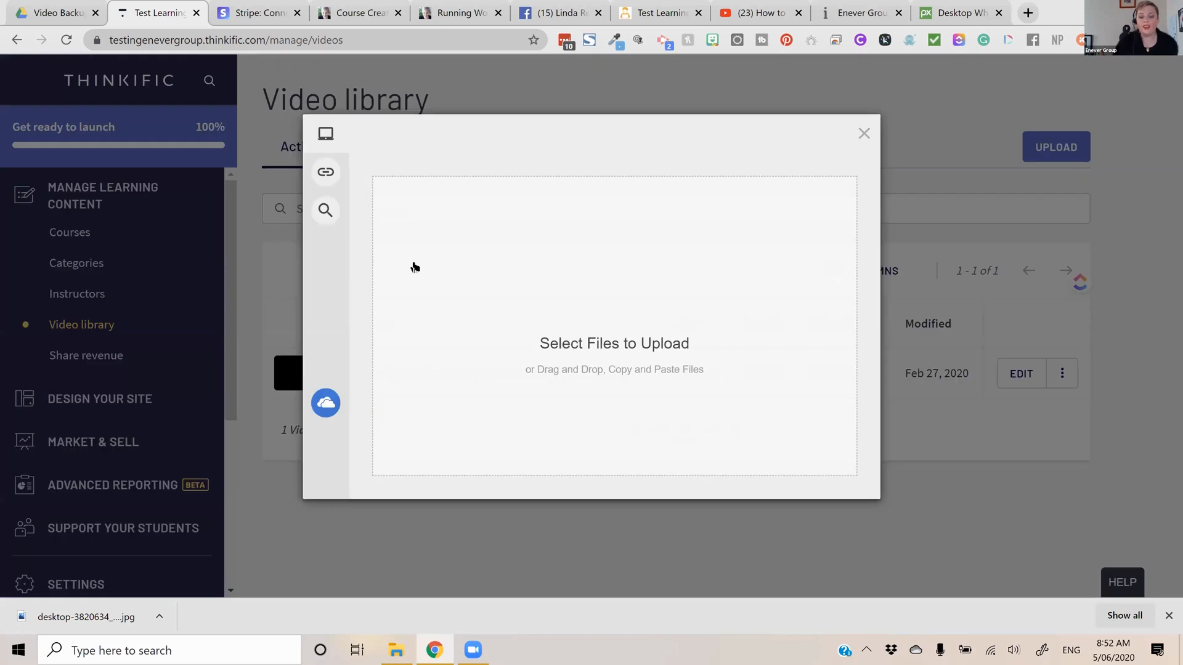
mouse_move(388, 252)
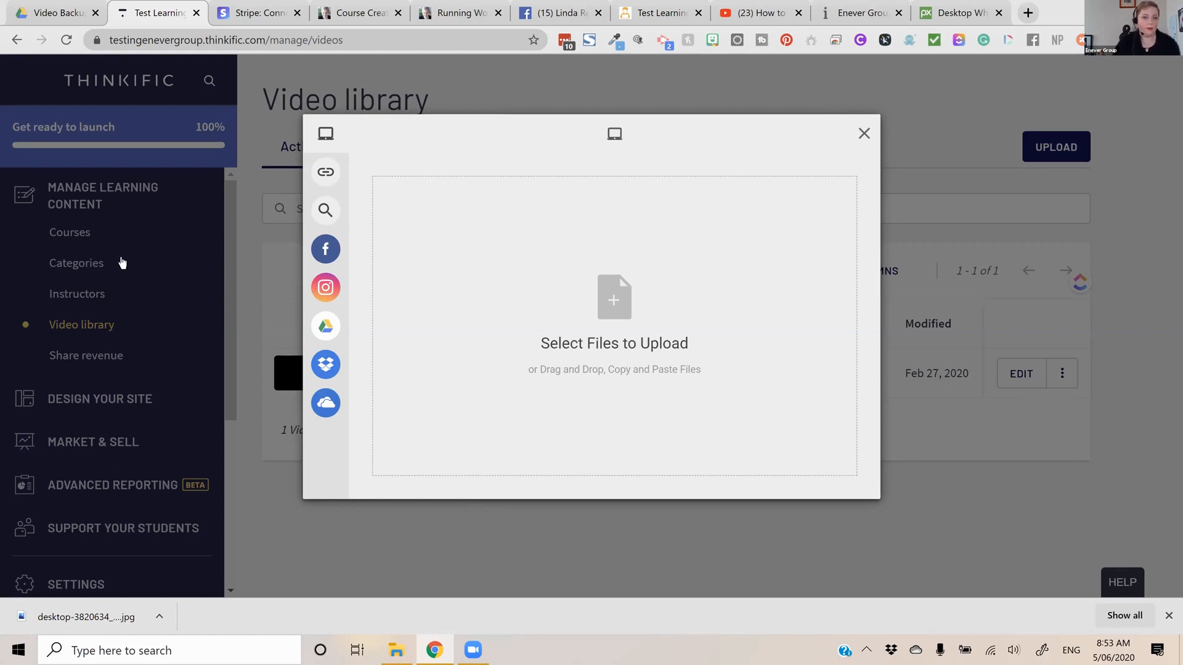
left_click(117, 267)
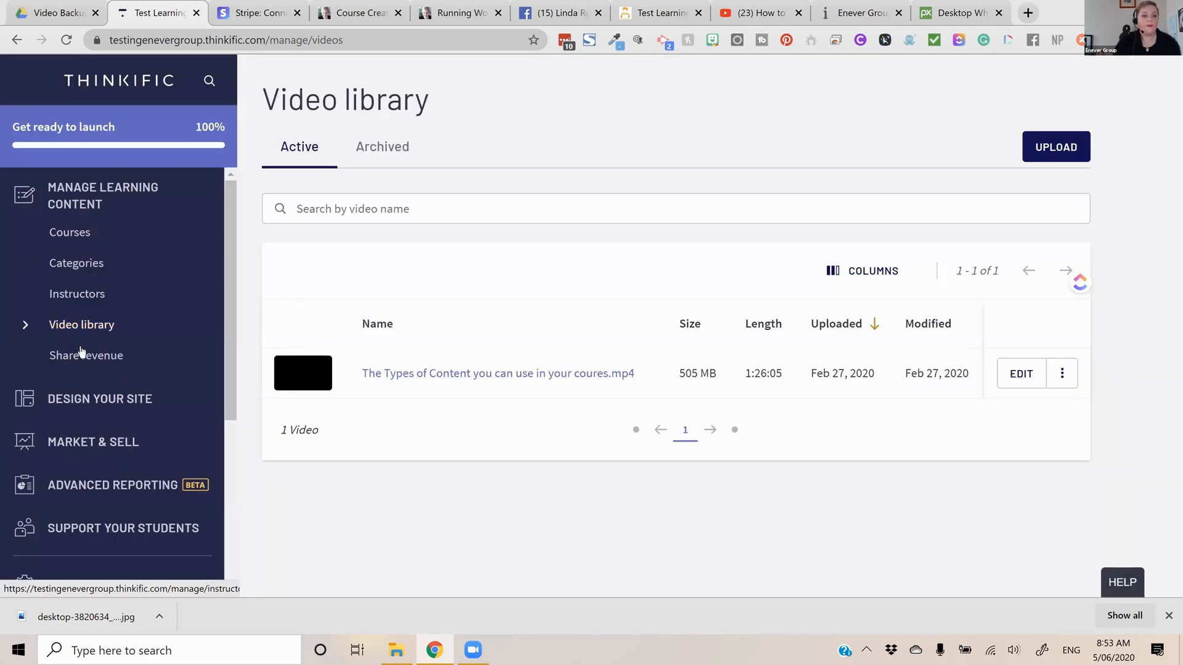
left_click(200, 363)
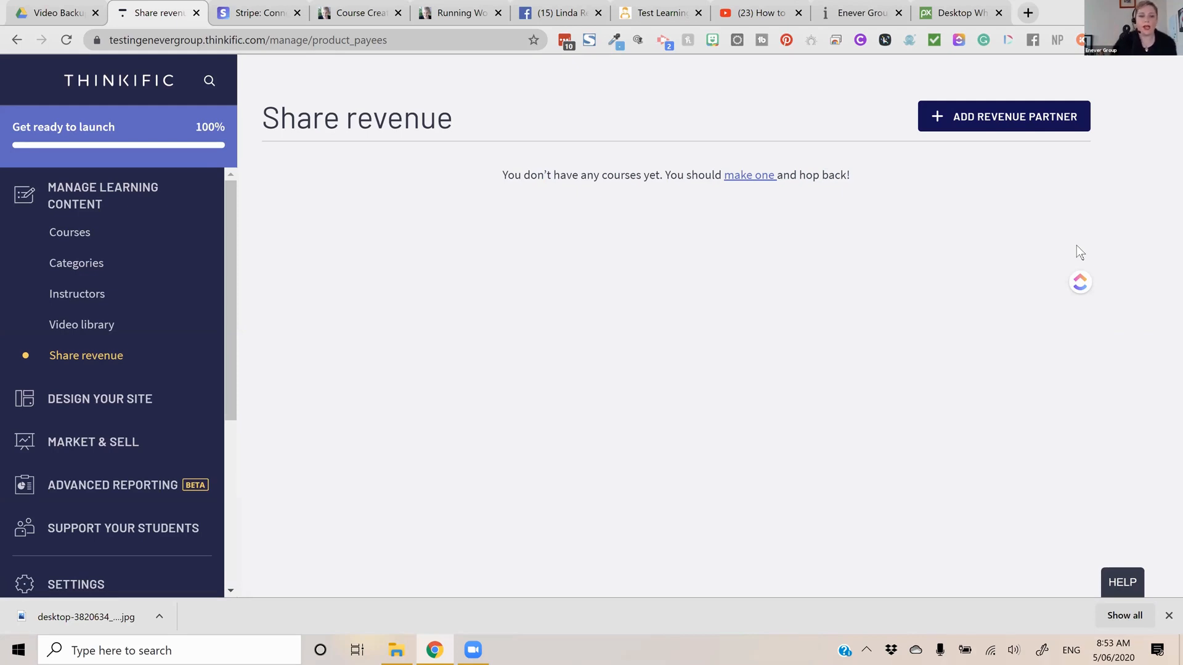
Start a new course from the Courses page and look over the available course templates, from Blank to Membership Resource Library
left_click(63, 232)
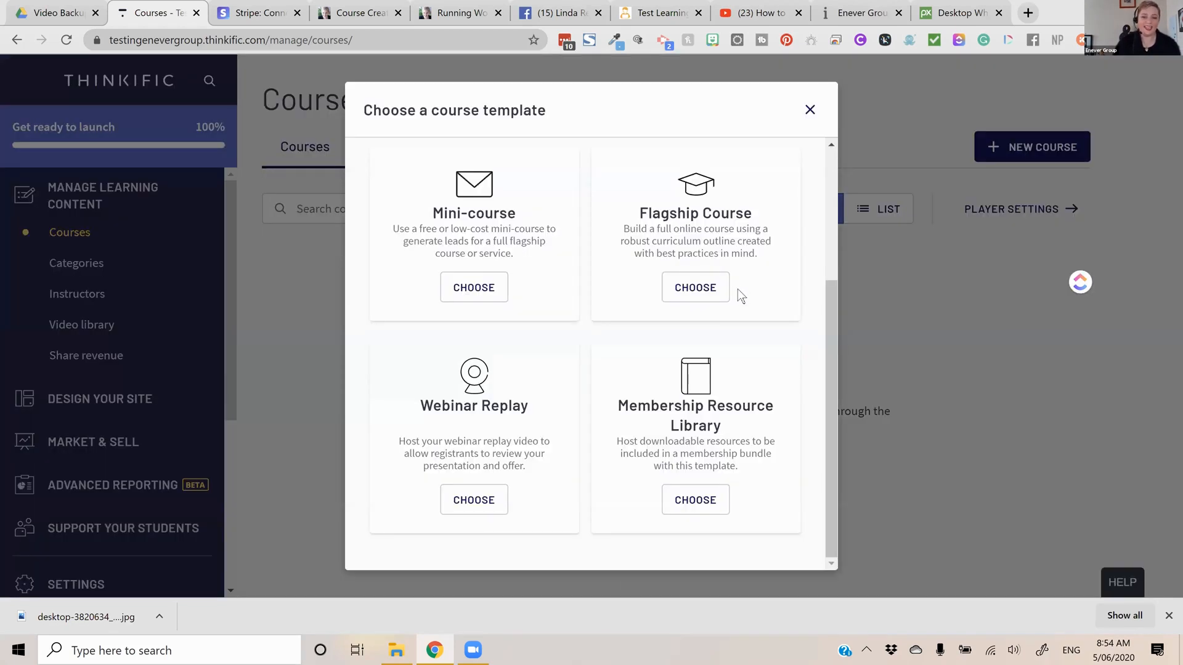
scroll(738, 291, "up", 3)
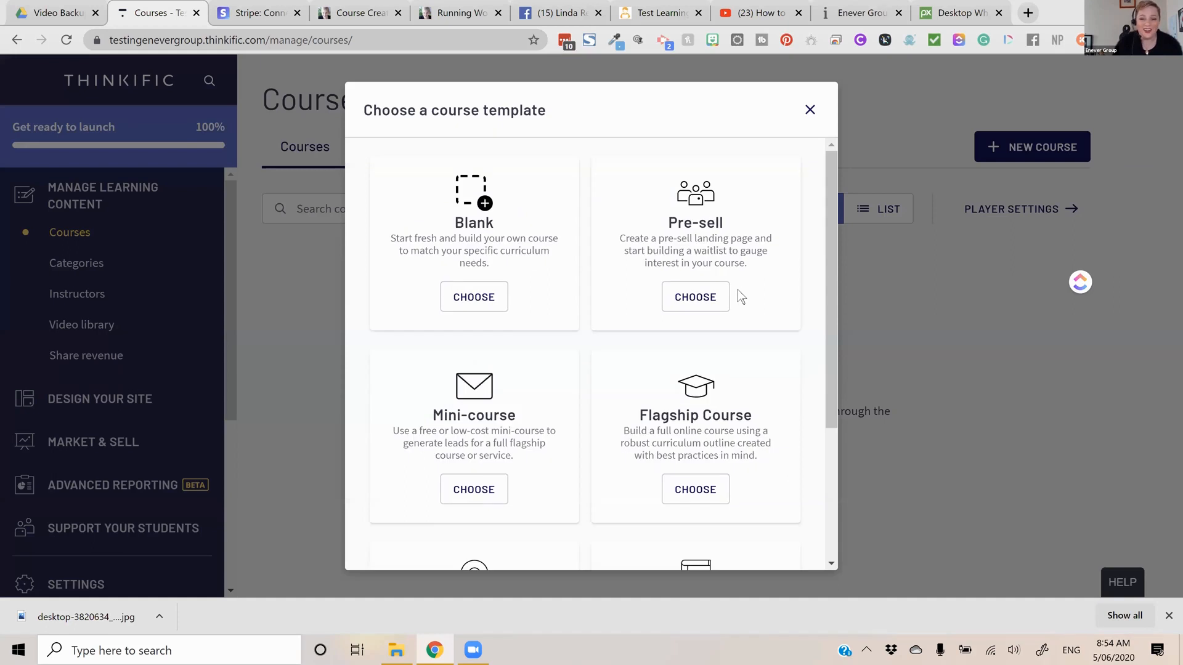
scroll(750, 313, "down", 3)
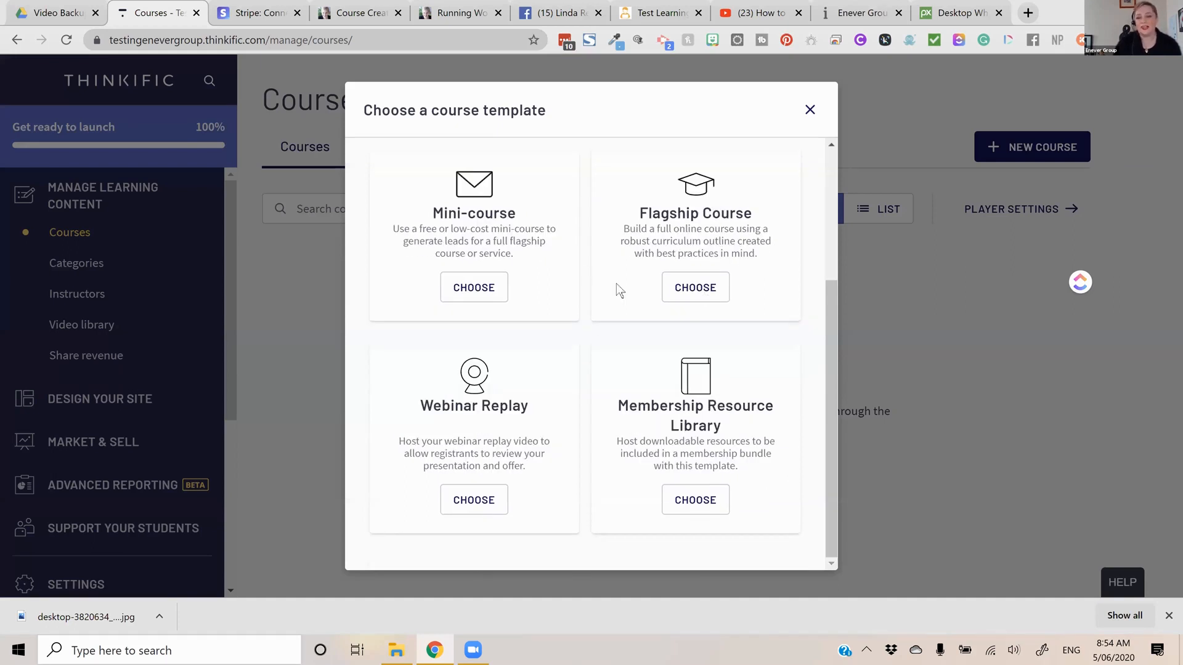
scroll(717, 311, "up", 3)
left_click(715, 310)
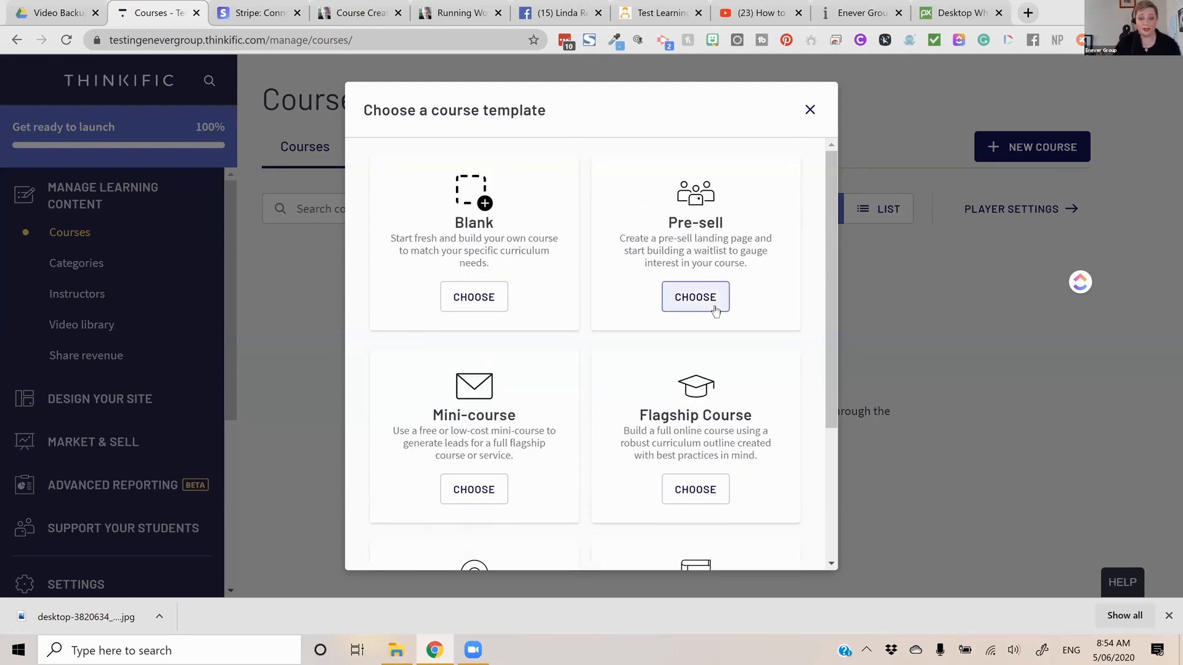
scroll(665, 311, "down", 2)
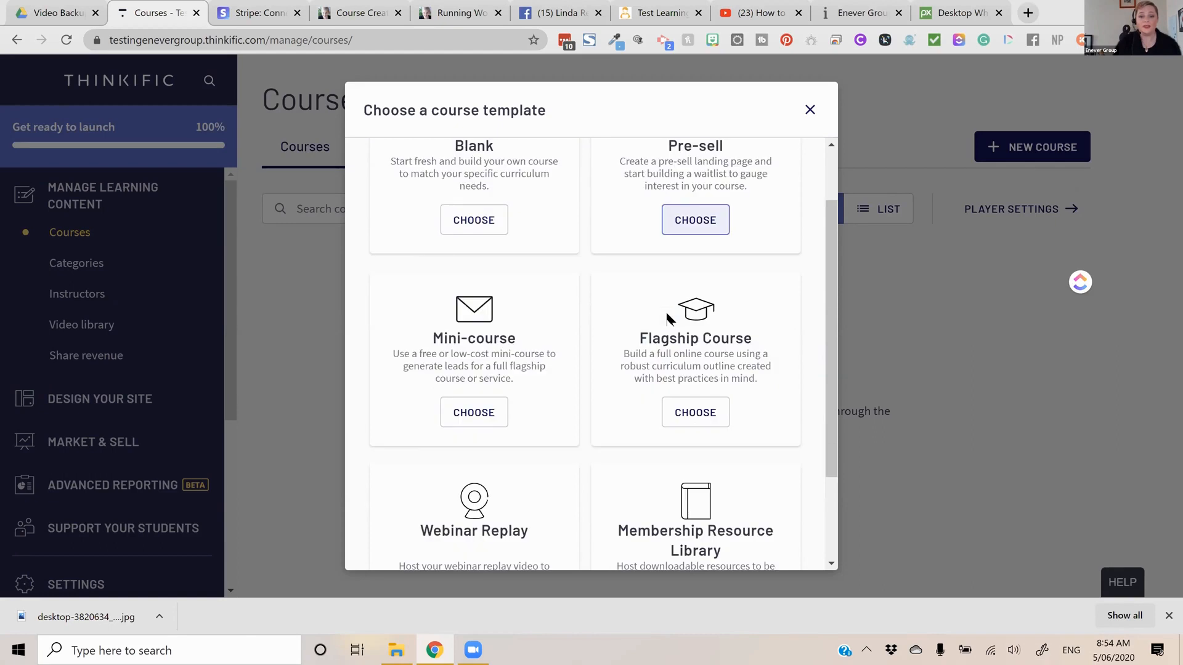
scroll(449, 420, "down", 2)
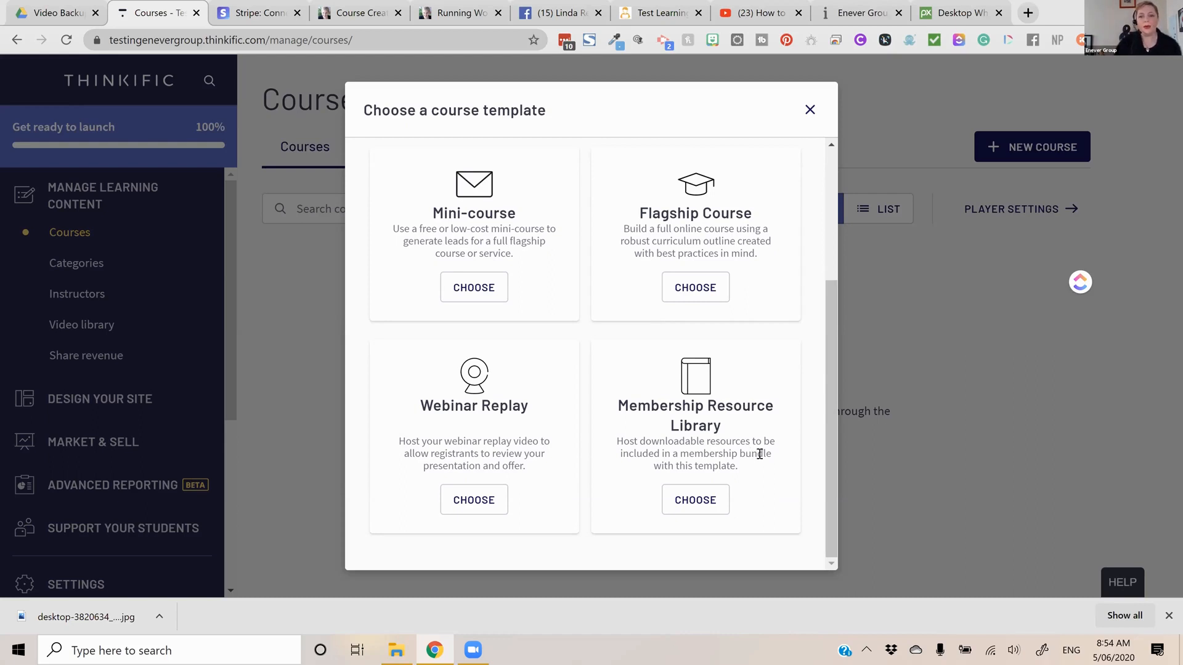
scroll(769, 438, "up", 1)
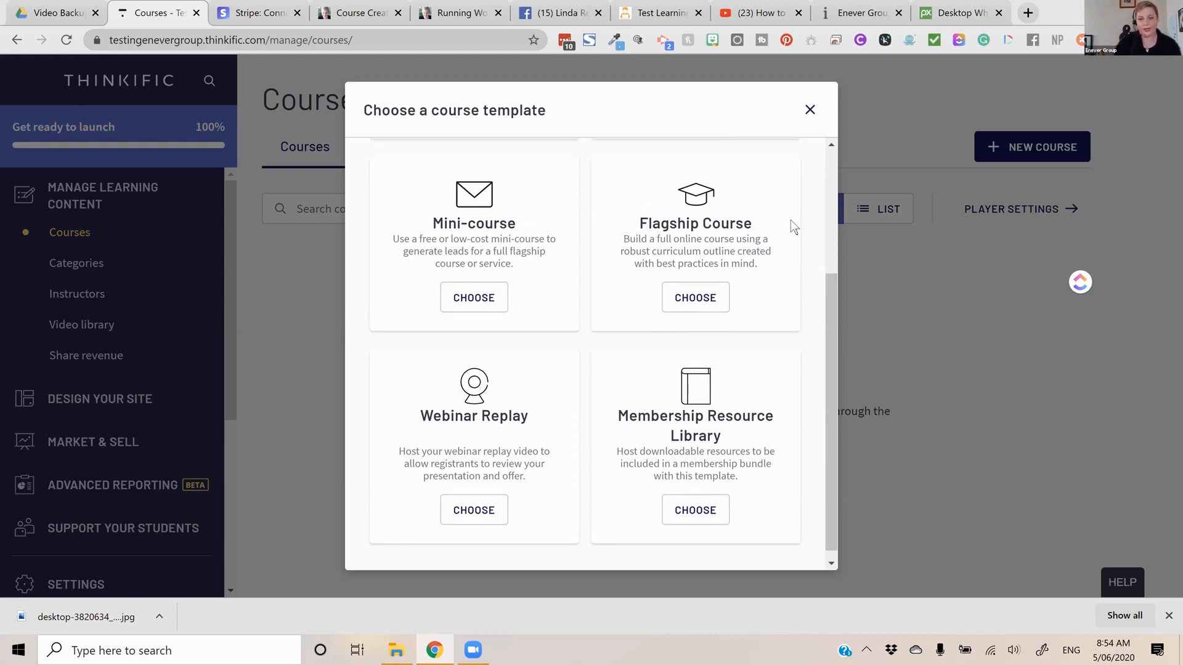
scroll(694, 302, "up", 3)
Create a course from the Pre-sell template and name it "Course on Presale"
left_click(694, 297)
left_click(645, 315)
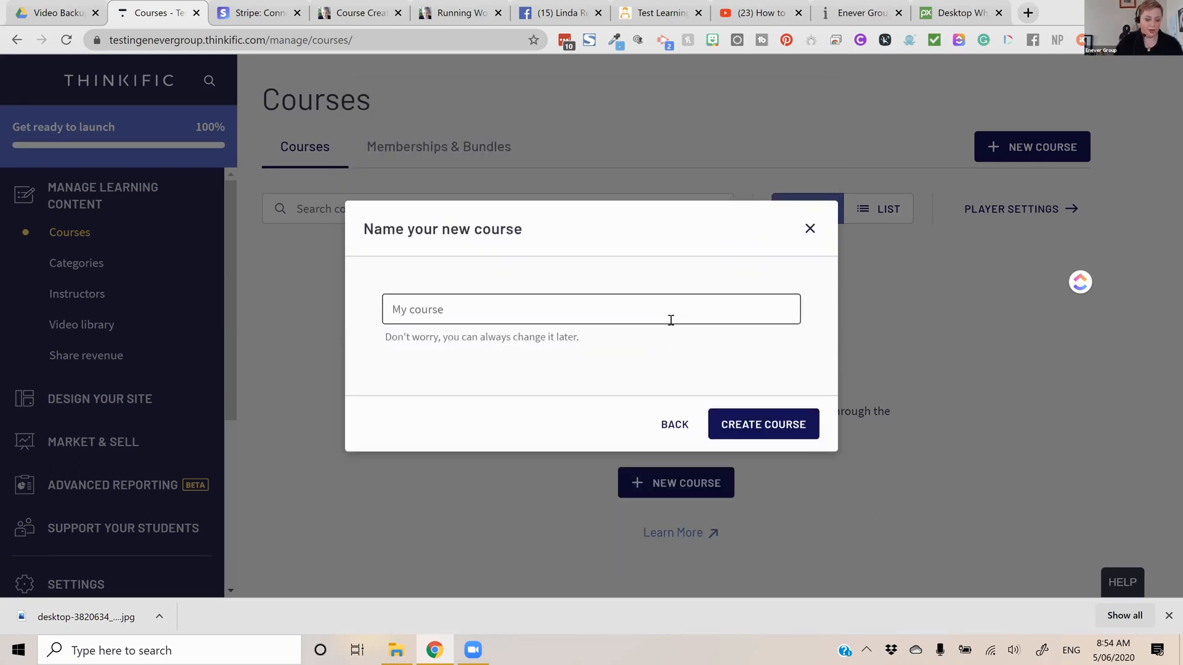
type("Cpu")
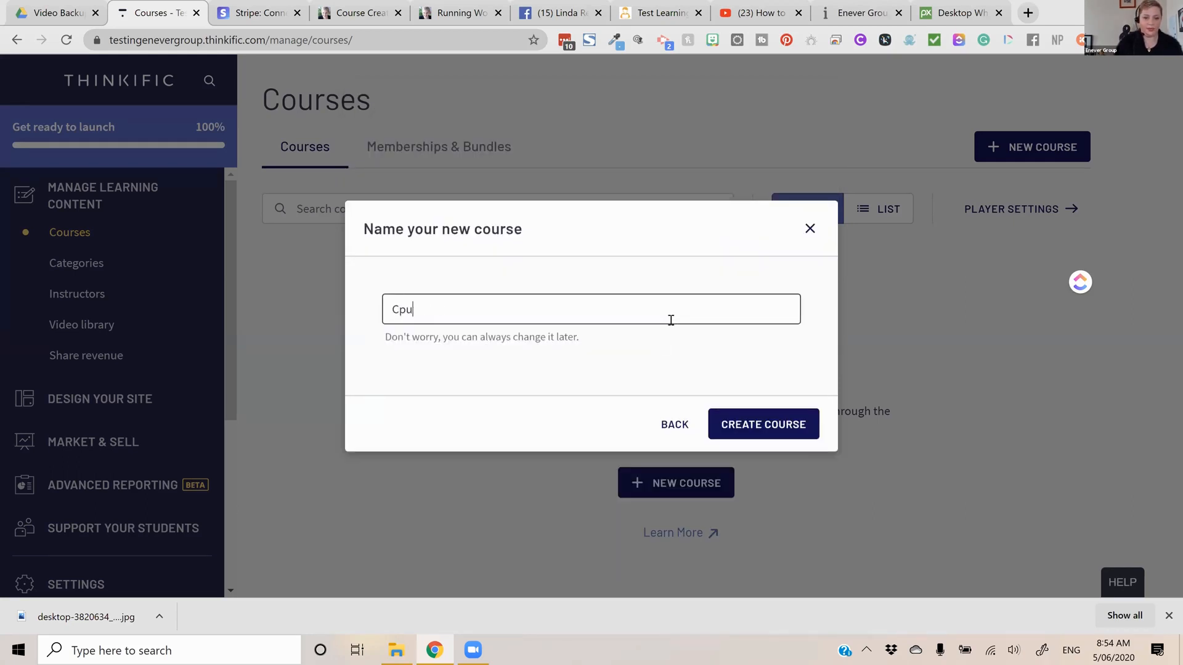
key("BackSpace")
key("BackSpace")
type("ourse on Presale")
left_click(790, 423)
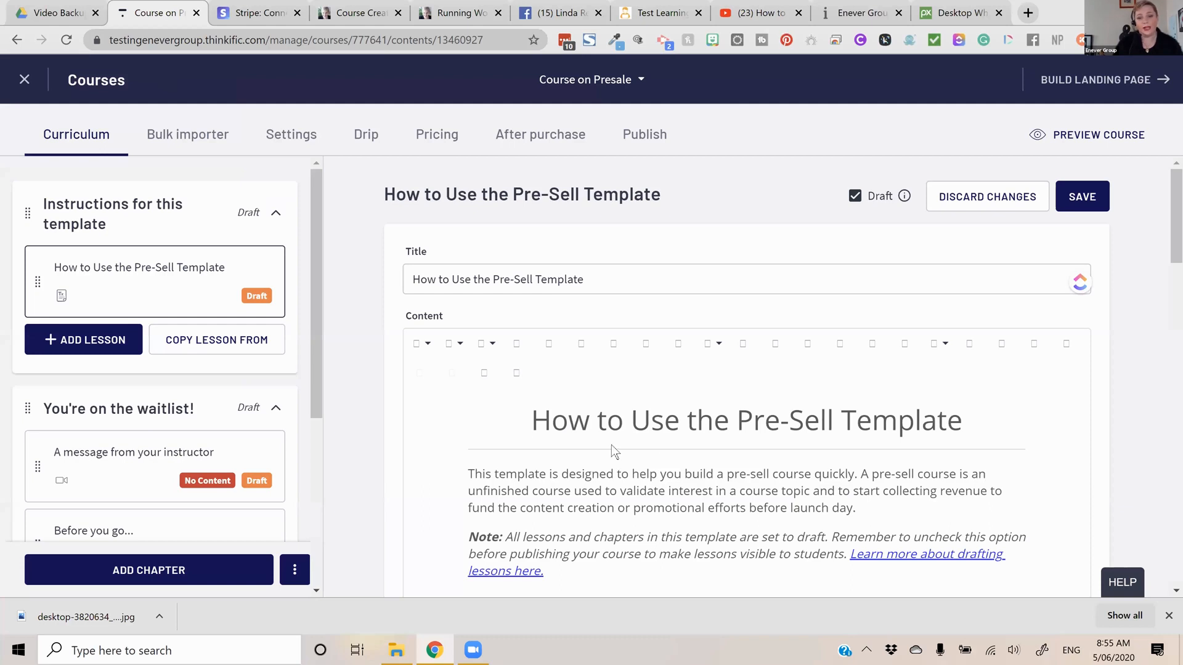
Look over the template's instructions, its chapters and the "Before you go..." survey lesson
scroll(611, 444, "down", 5)
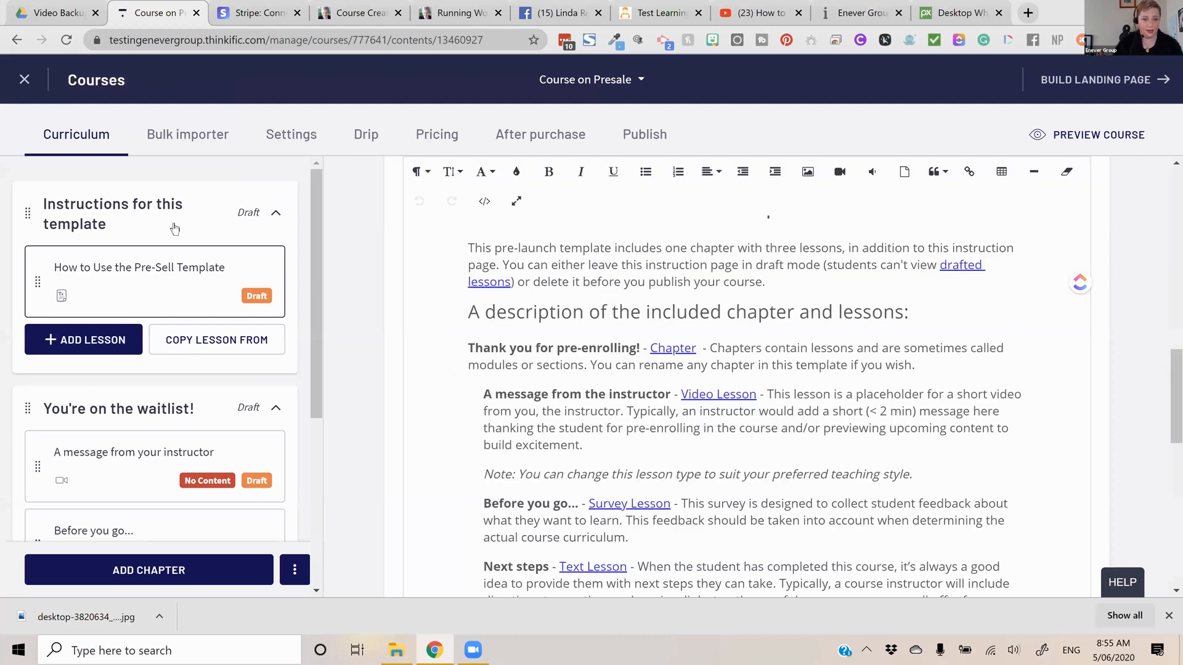
scroll(260, 216, "down", 3)
left_click(263, 220)
scroll(267, 223, "up", 3)
left_click(266, 220)
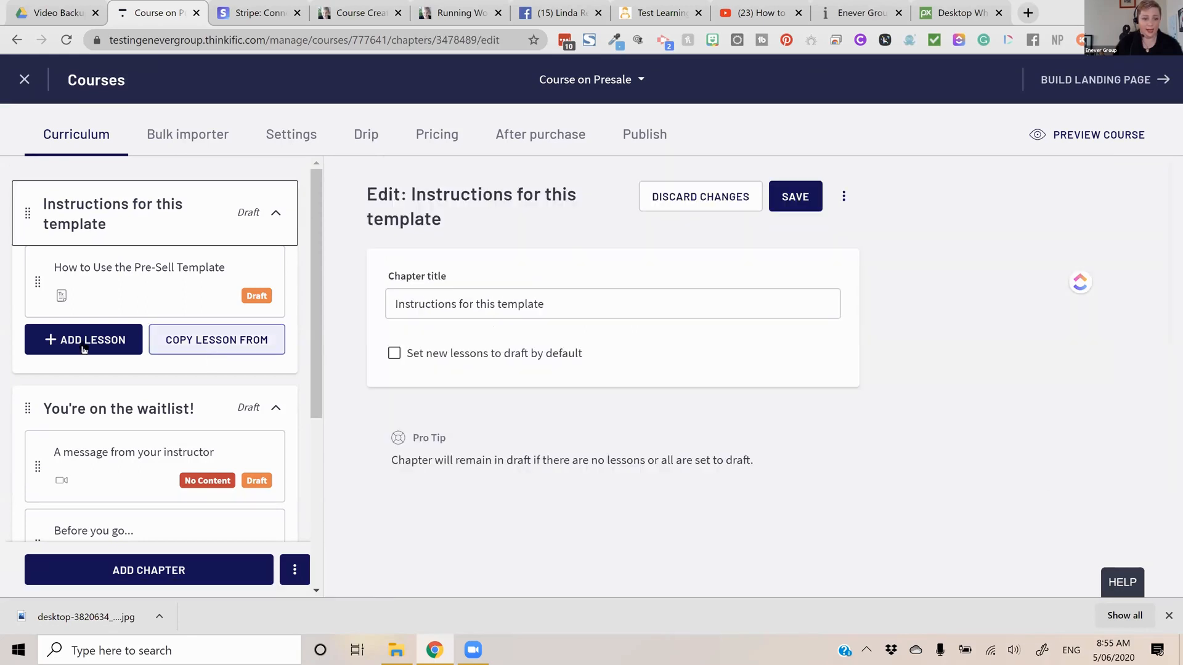
scroll(282, 351, "down", 3)
scroll(117, 306, "down", 2)
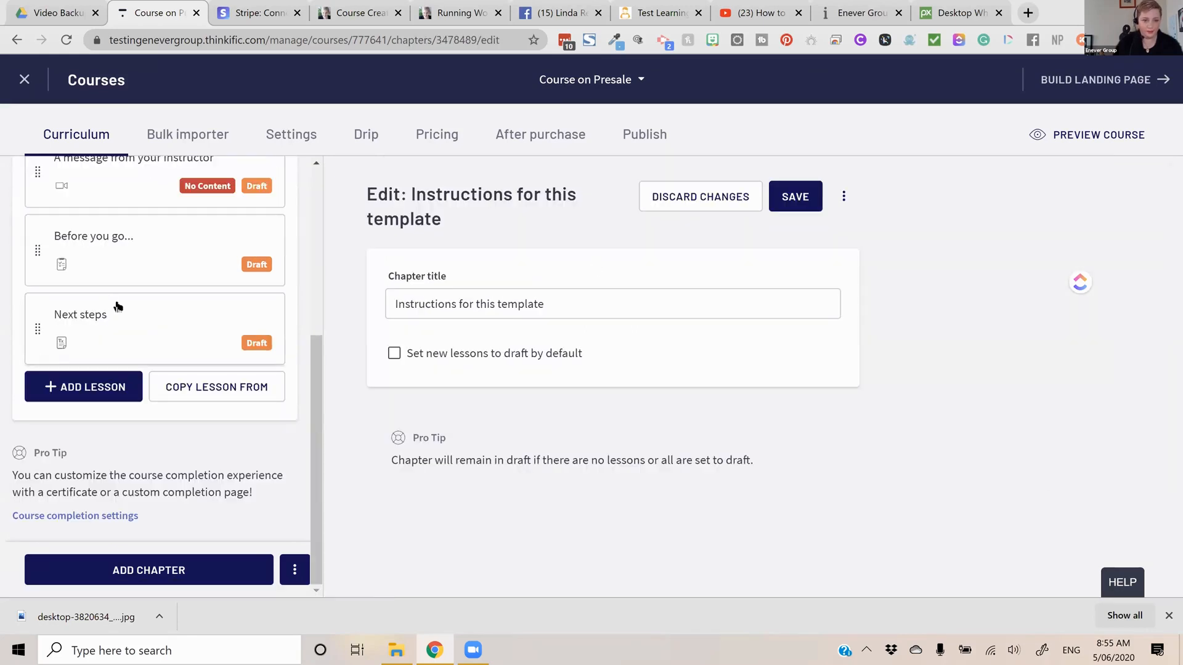
scroll(225, 306, "up", 2)
left_click(225, 308)
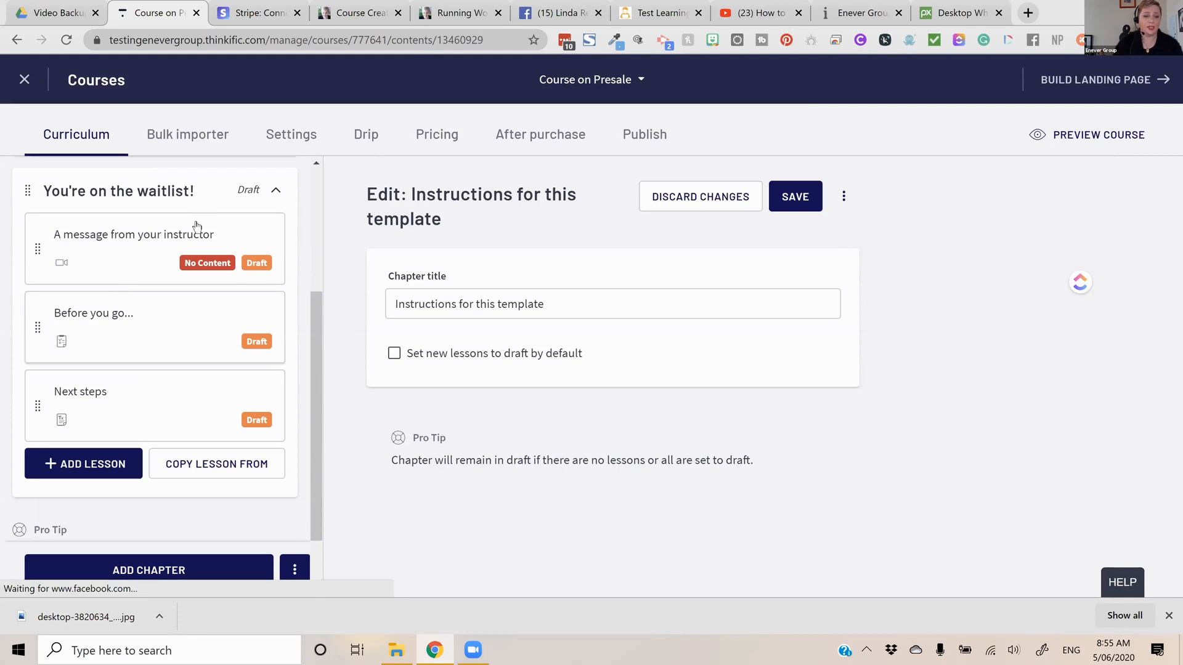
scroll(197, 225, "up", 3)
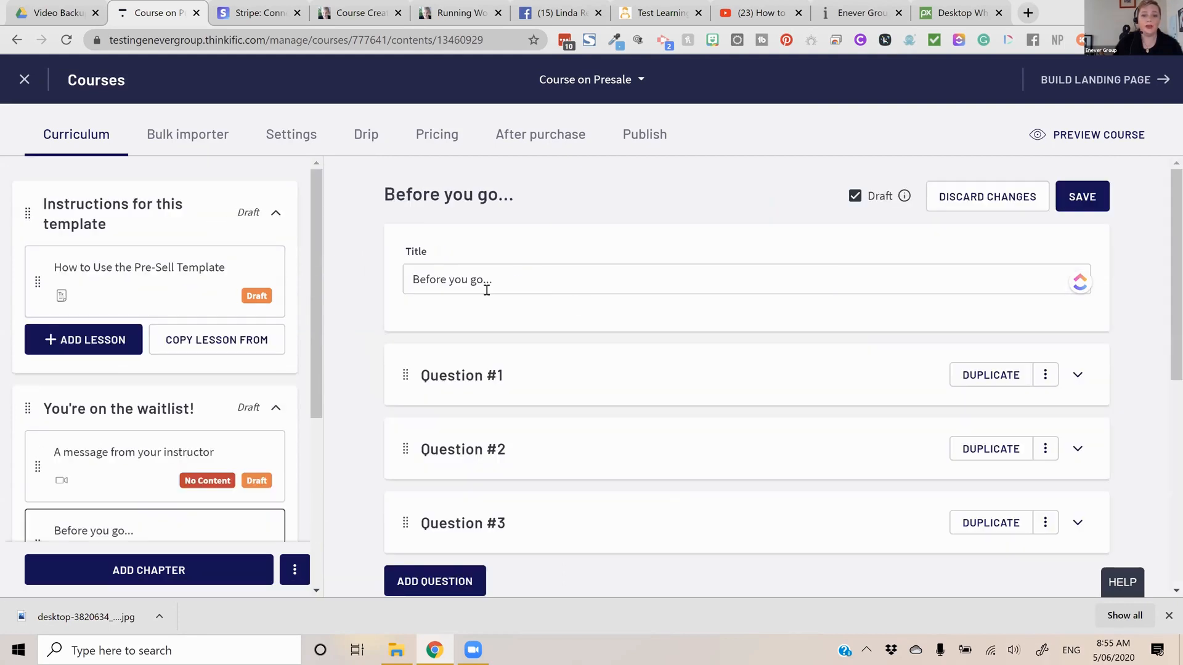
Delete the template chapters "Instructions for this template" and "You're on the waitlist!" together with their lessons
left_click(176, 224)
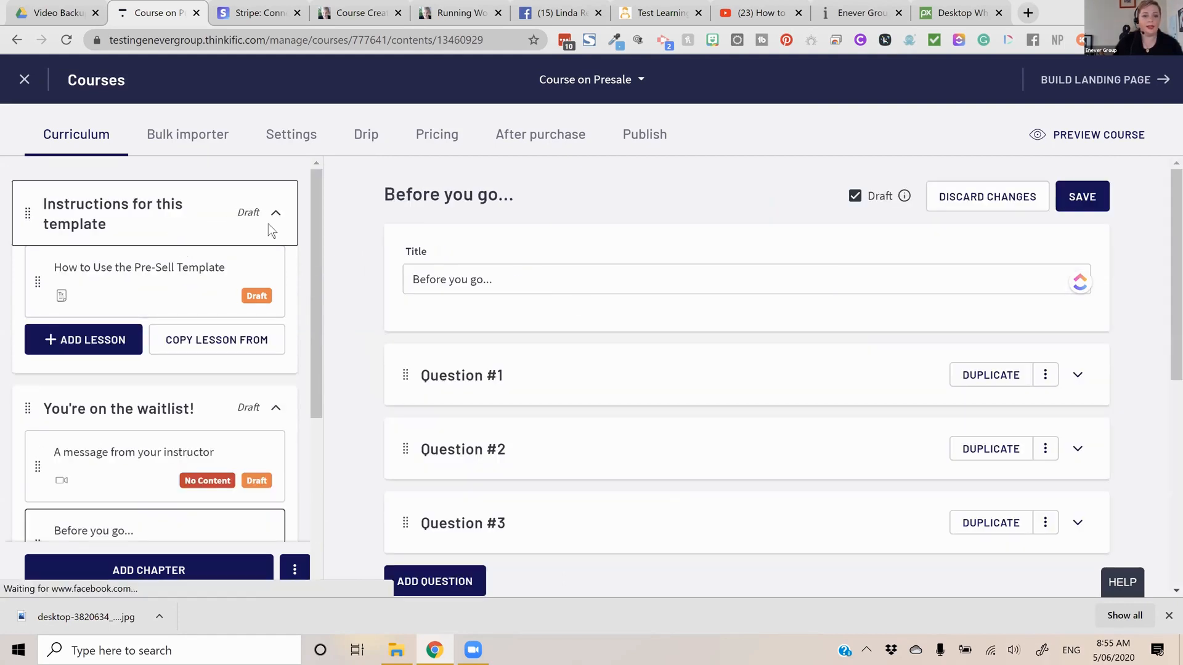
left_click(843, 196)
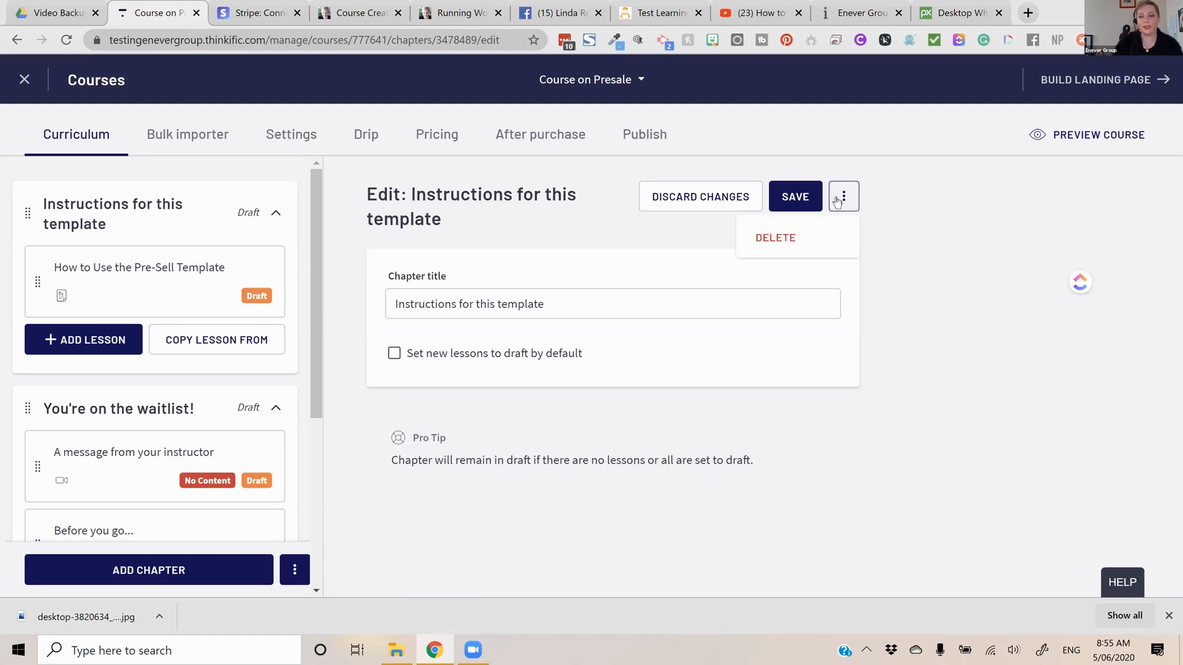
left_click(818, 238)
left_click(801, 376)
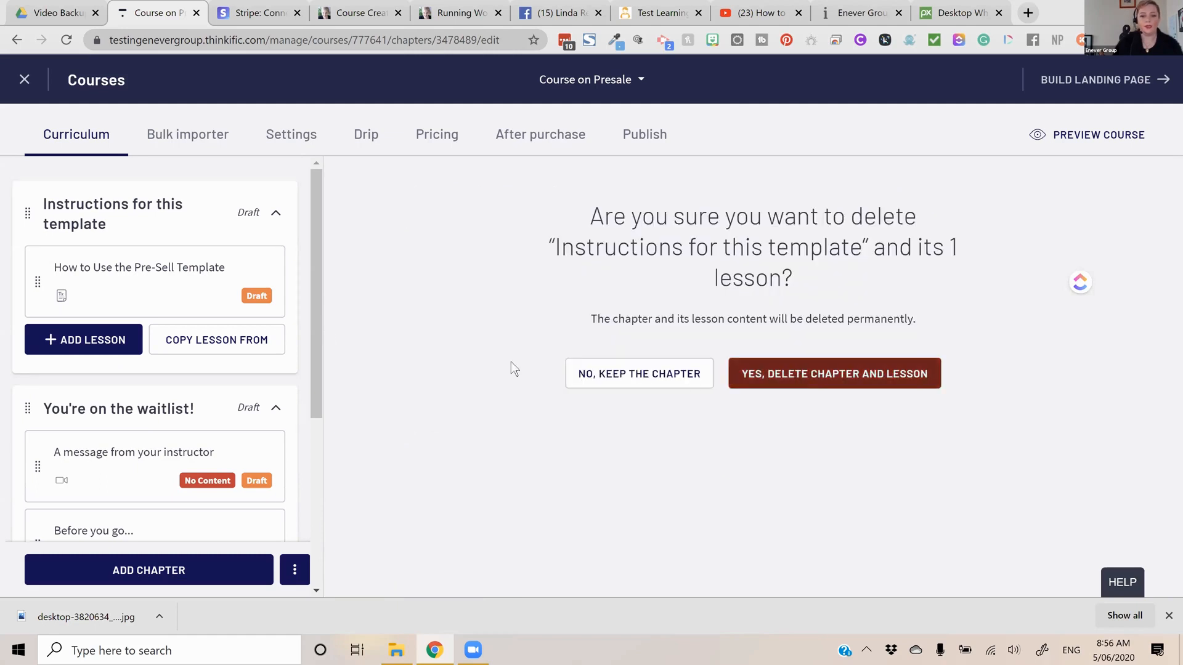
left_click(277, 204)
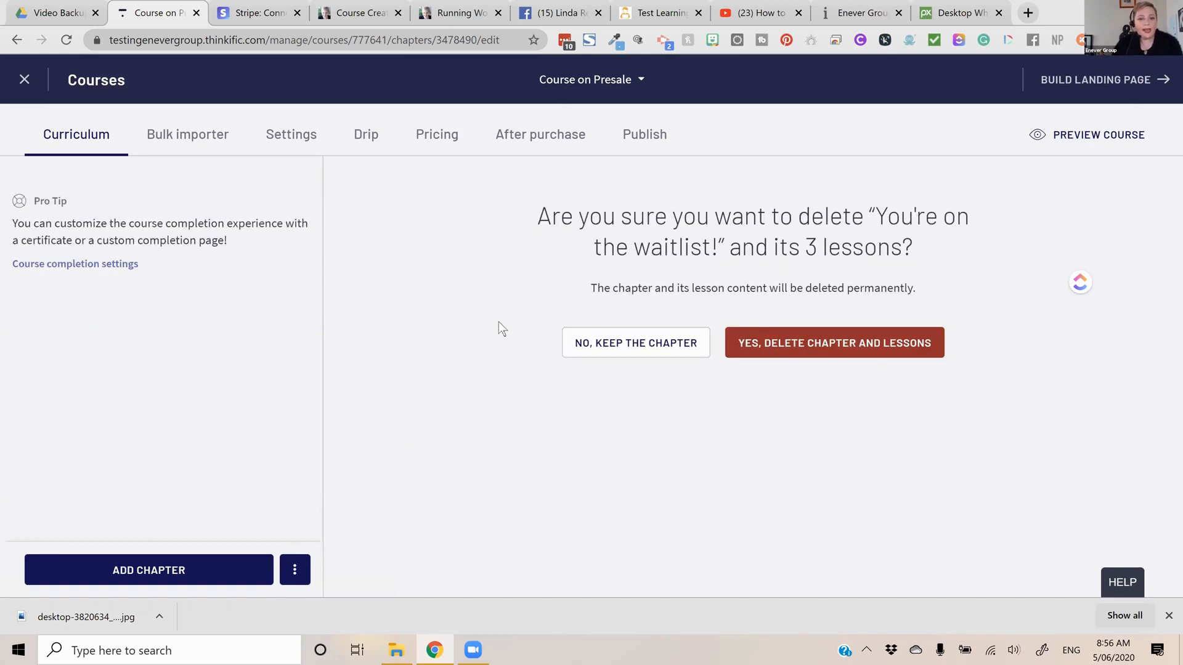
Add a new chapter titled "Introuction and what you will learn" to the course and save it
left_click(179, 567)
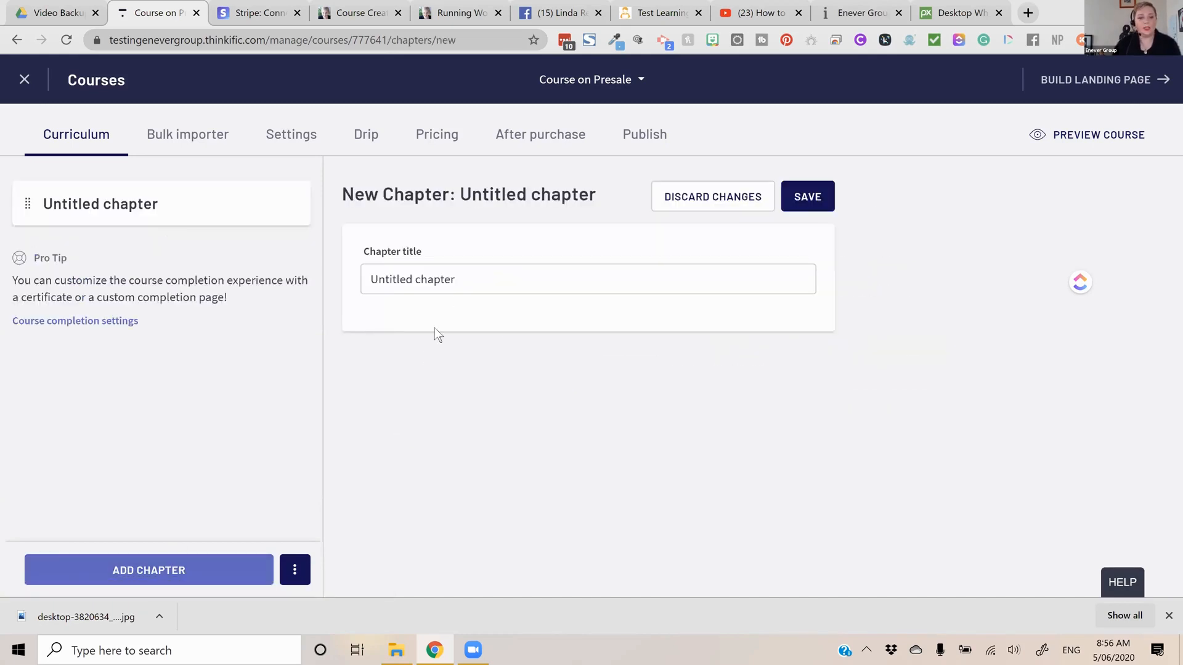
left_click(444, 279)
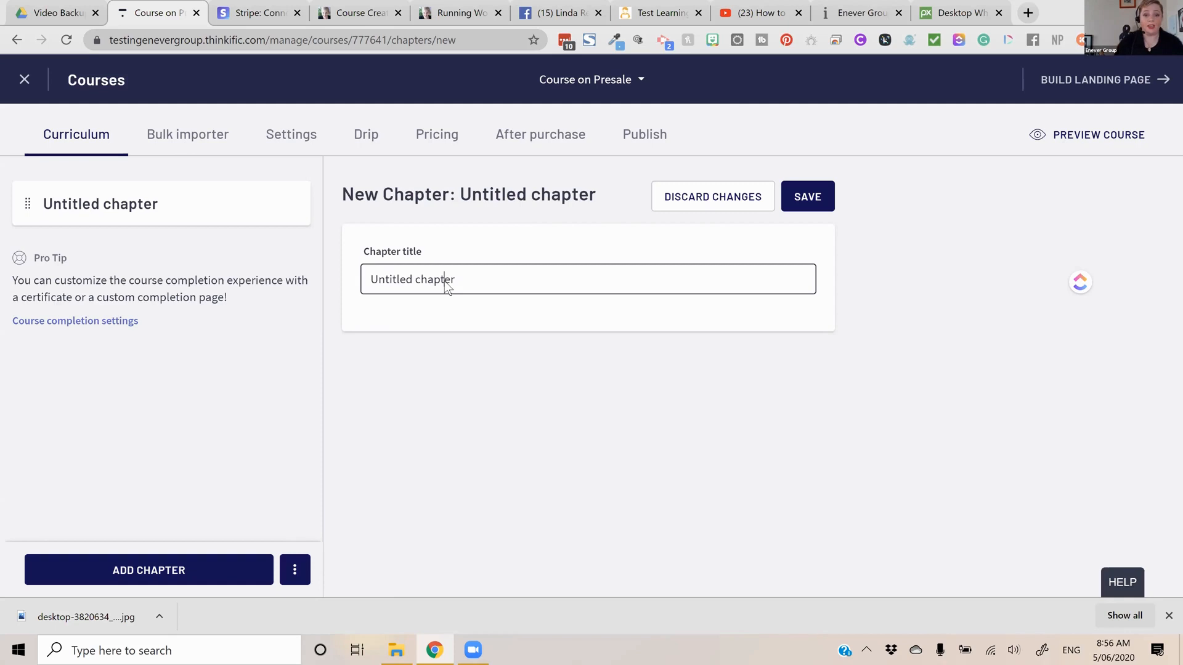
left_click_drag(509, 278, 304, 279)
type("Introd")
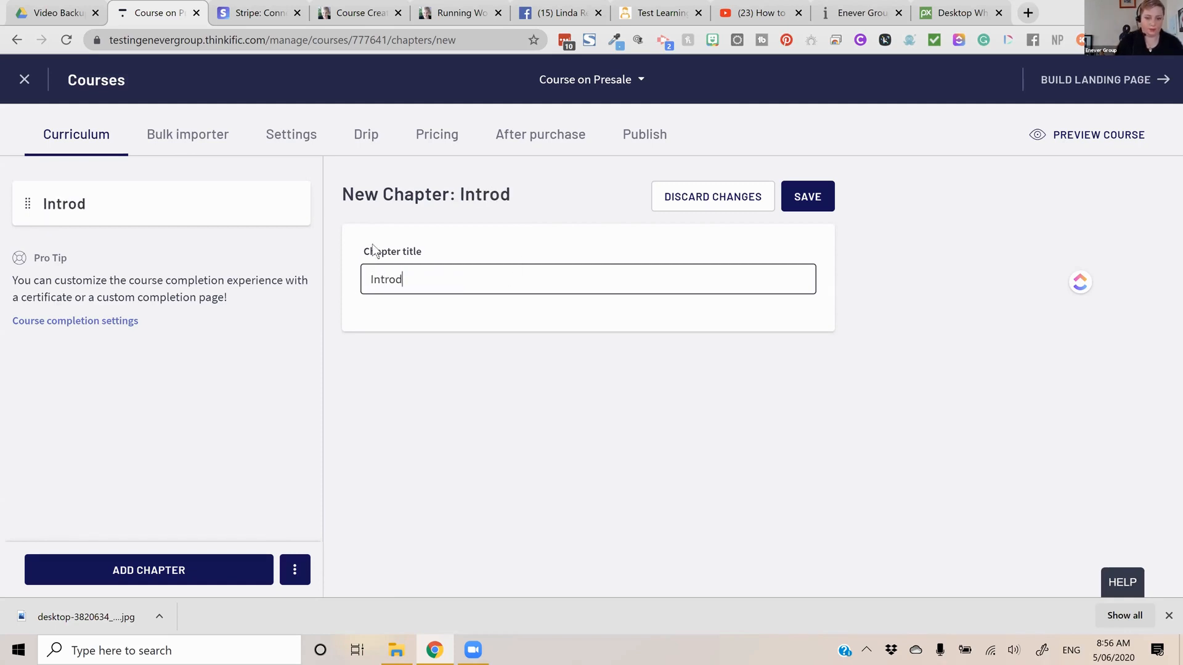
key("BackSpace")
type("uctio")
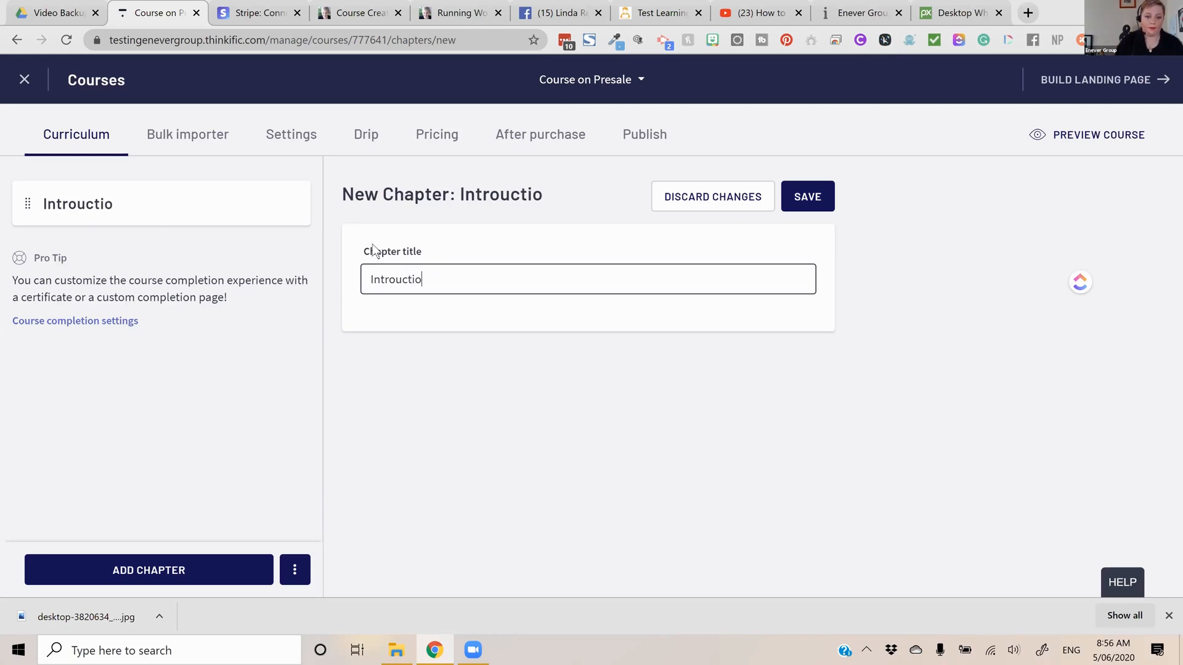
type("n and what you will learn")
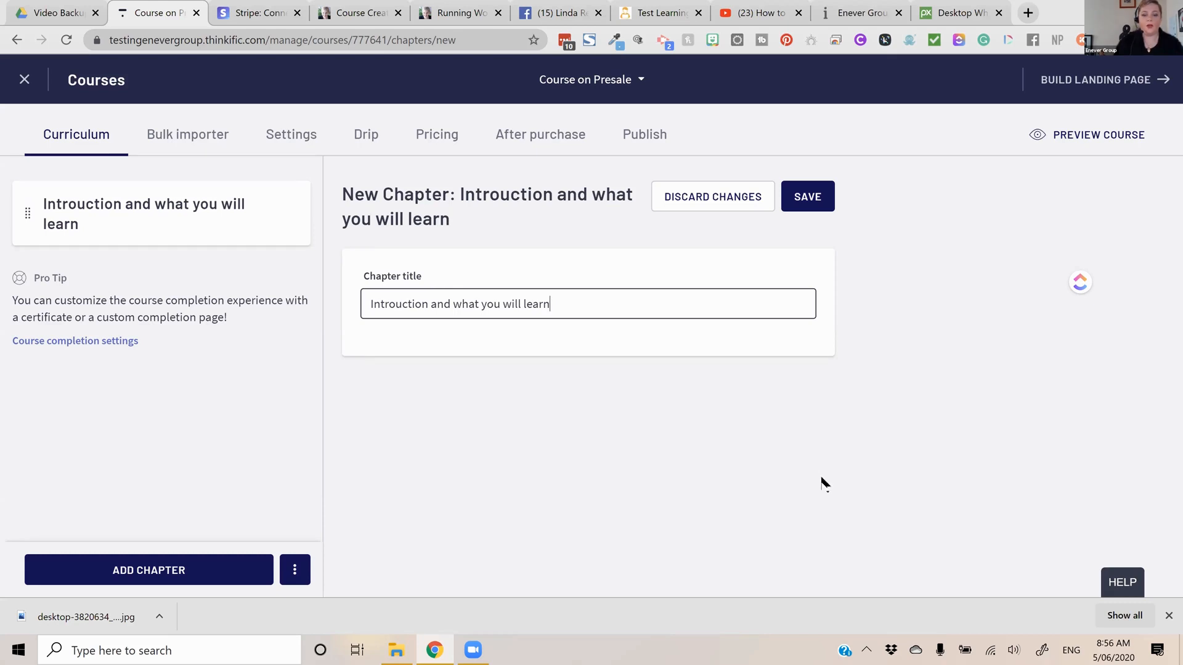
left_click(664, 165)
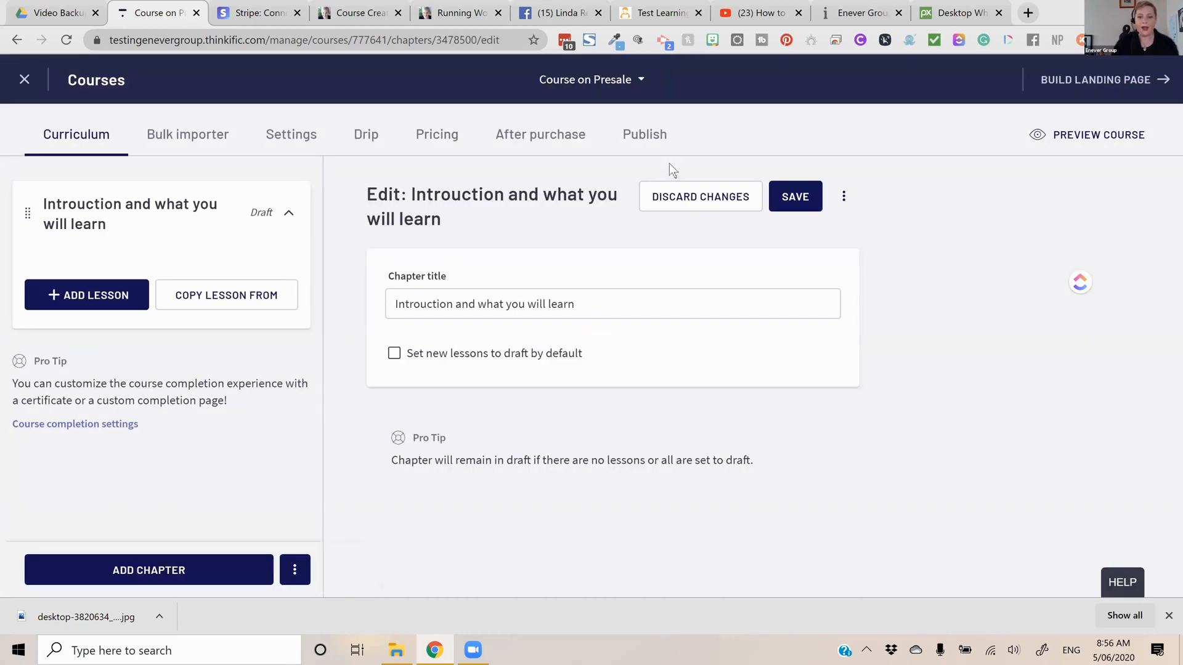
Retitle the chapter "Introduction" and save it
left_click(622, 308)
key("BackSpace")
key("BackSpace")
key("BackSpace")
key("BackSpace")
key("BackSpace")
key("BackSpace")
key("BackSpace")
key("BackSpace")
key("BackSpace")
key("BackSpace")
key("BackSpace")
key("BackSpace")
key("BackSpace")
key("BackSpace")
key("BackSpace")
key("BackSpace")
key("BackSpace")
key("BackSpace")
key("BackSpace")
key("BackSpace")
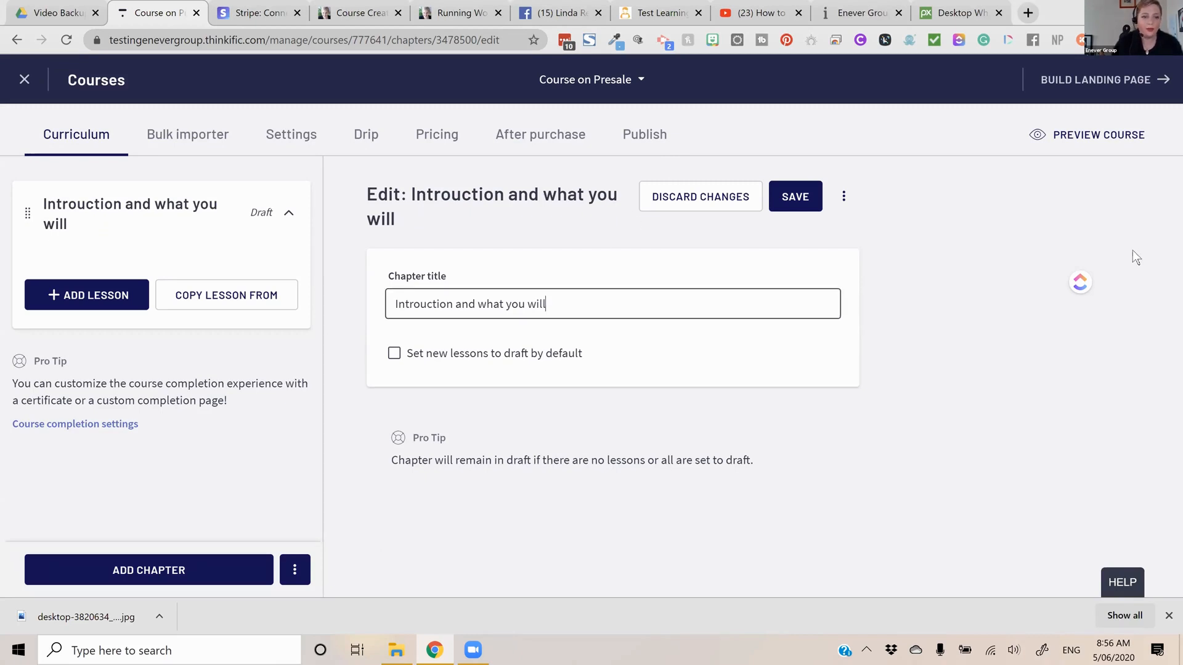
type("tr")
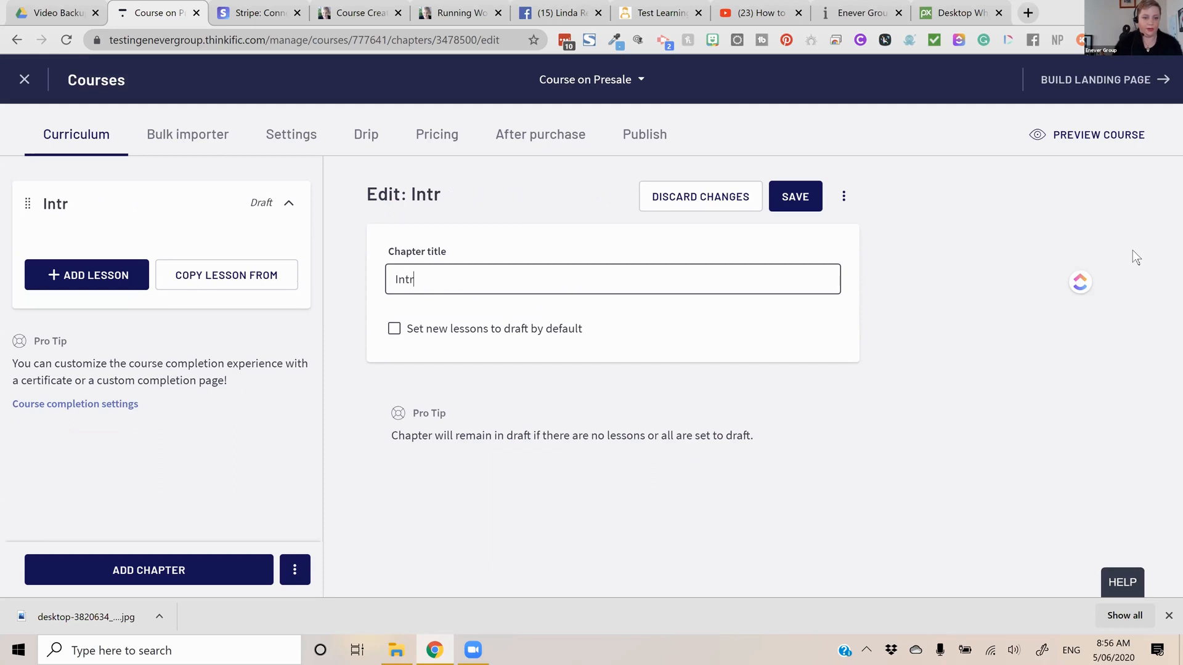
type("oduction and w")
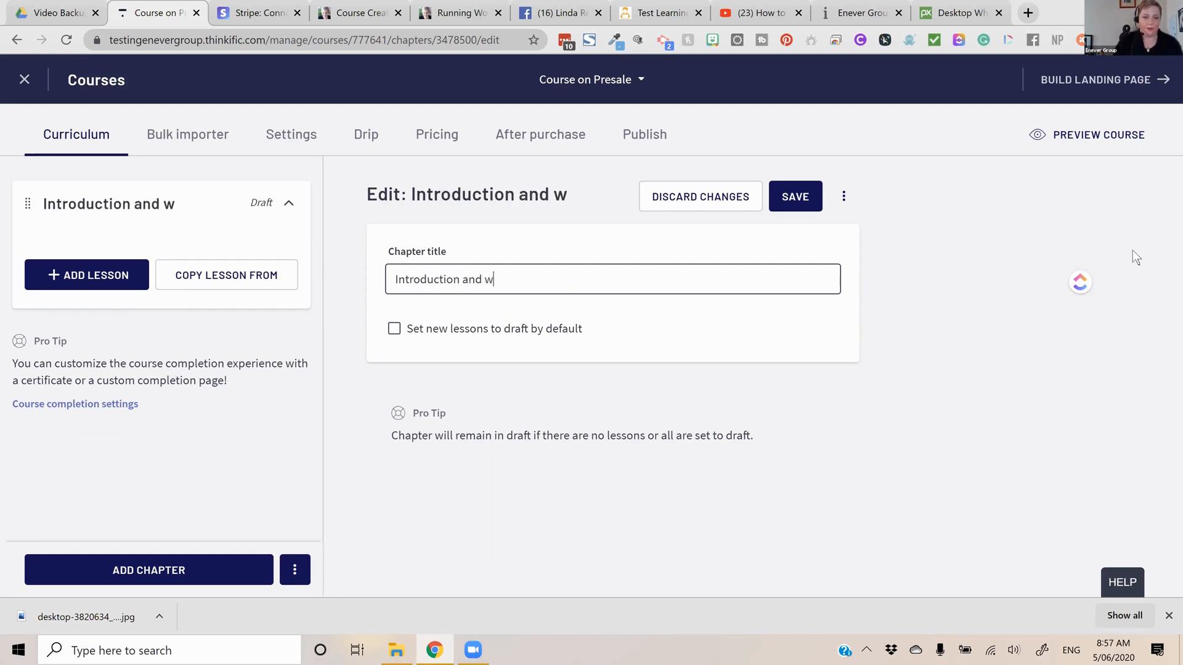
key("BackSpace")
type("what")
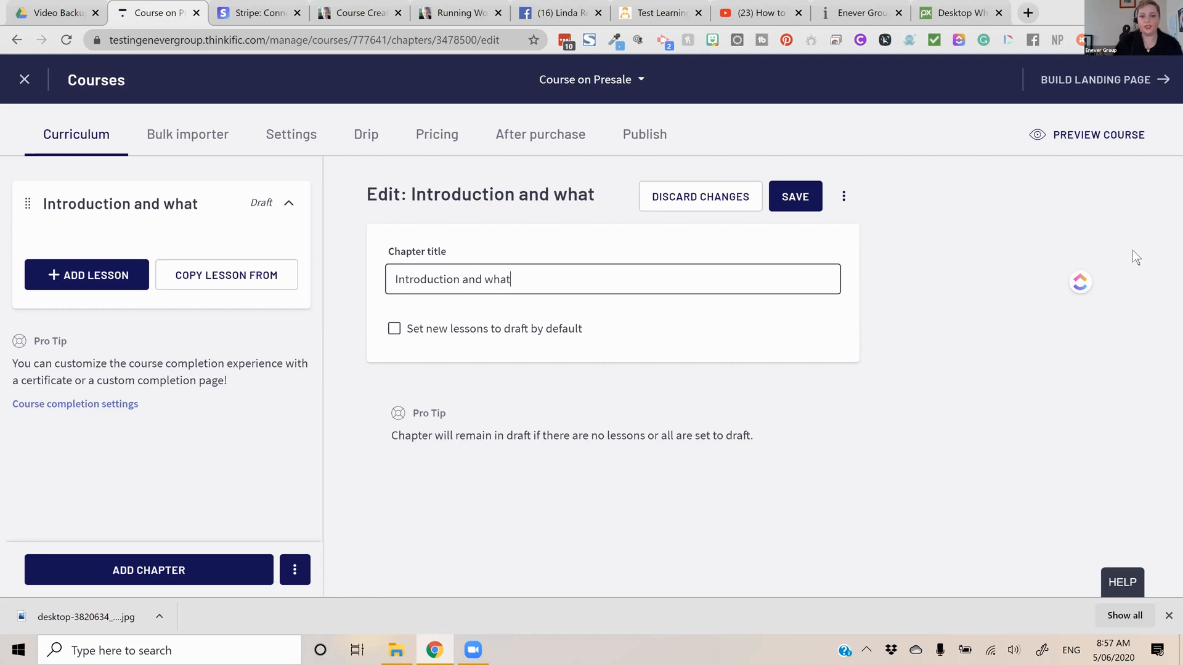
key("BackSpace")
key("BackSpace")
key("BackSpace")
key("BackSpace")
key("BackSpace")
key("BackSpace")
key("BackSpace")
key("BackSpace")
key("BackSpace")
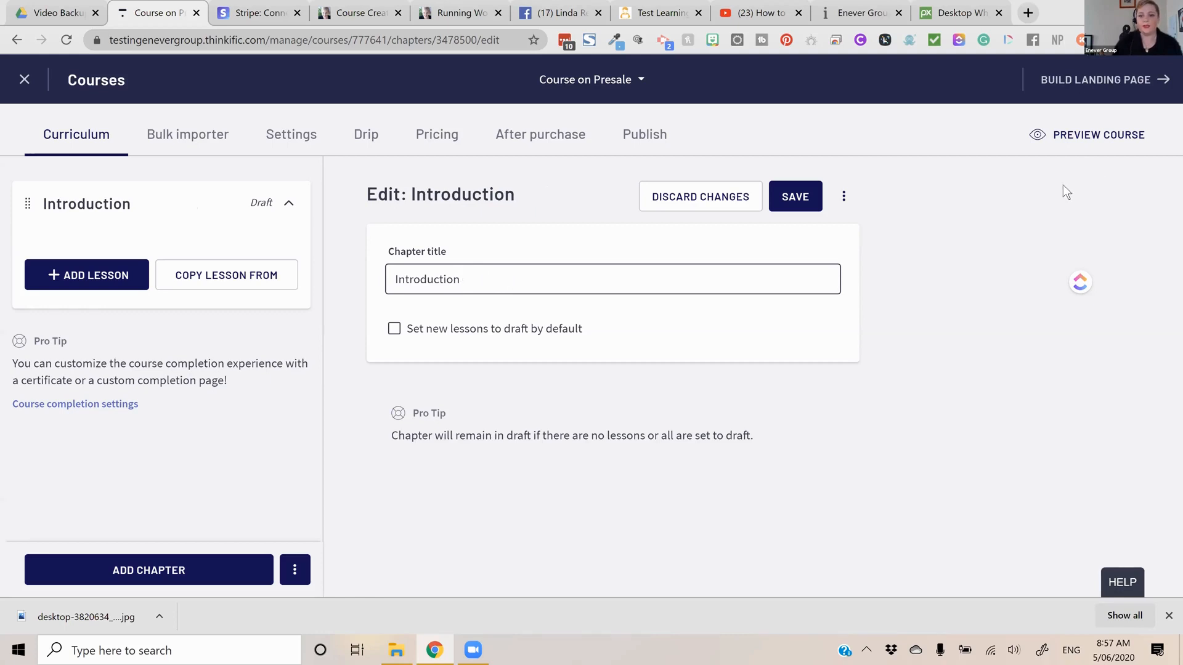
left_click(778, 197)
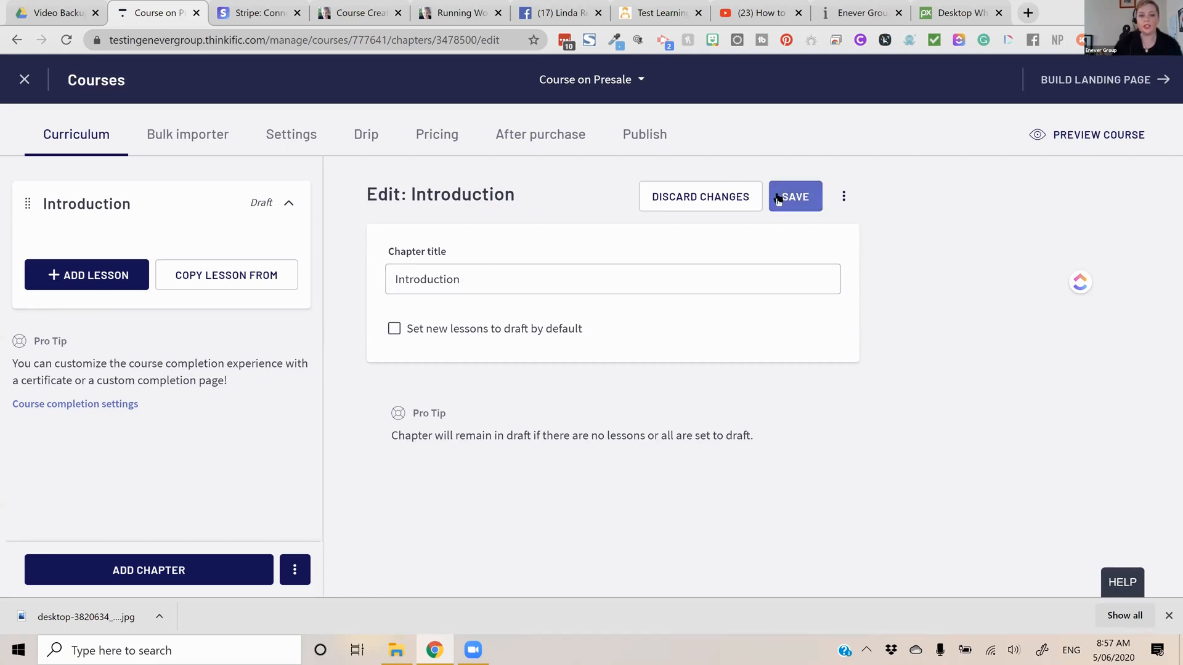
Start a new video lesson in the Introduction chapter and title it "Welcome Message"
left_click(131, 288)
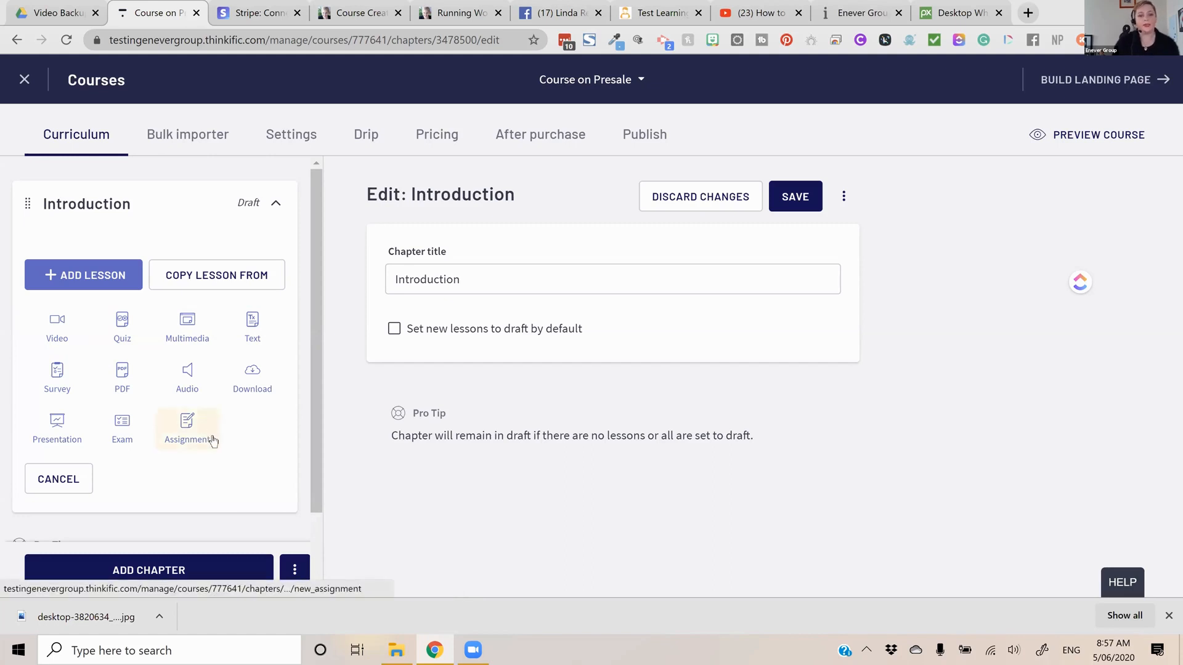
left_click(54, 337)
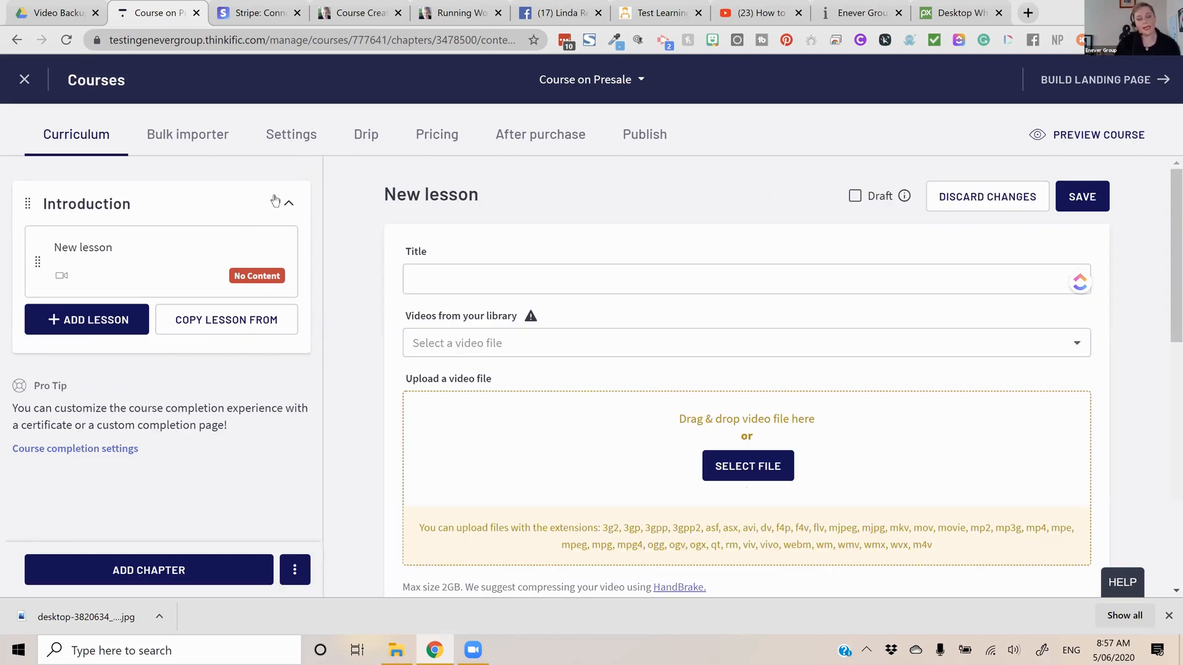
left_click(528, 276)
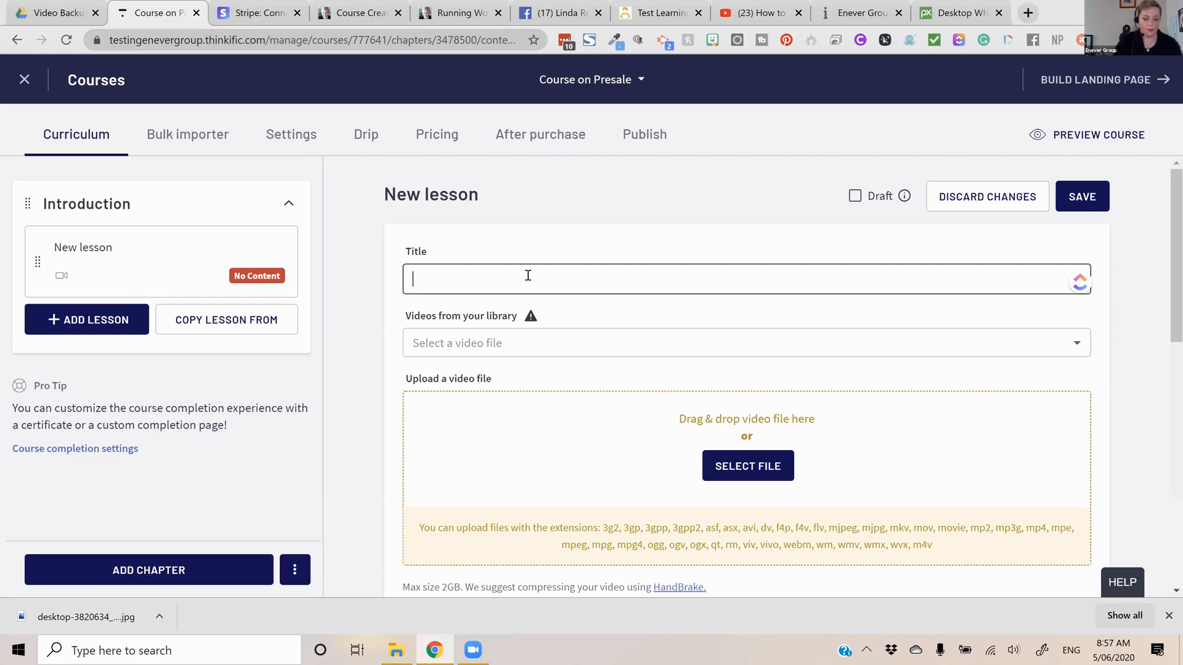
type("Welcome Message")
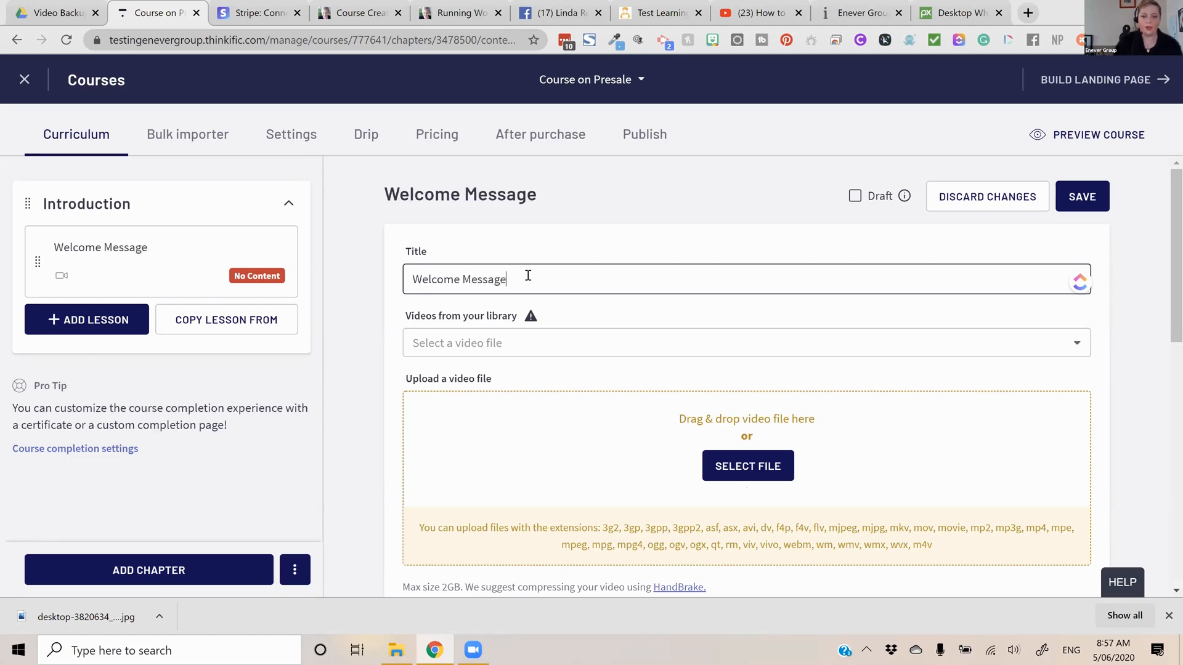
Give the lesson the library video "The Types of Content you can use in your coures.mp4" and add the optional text "Text intro"
left_click(571, 338)
left_click(555, 447)
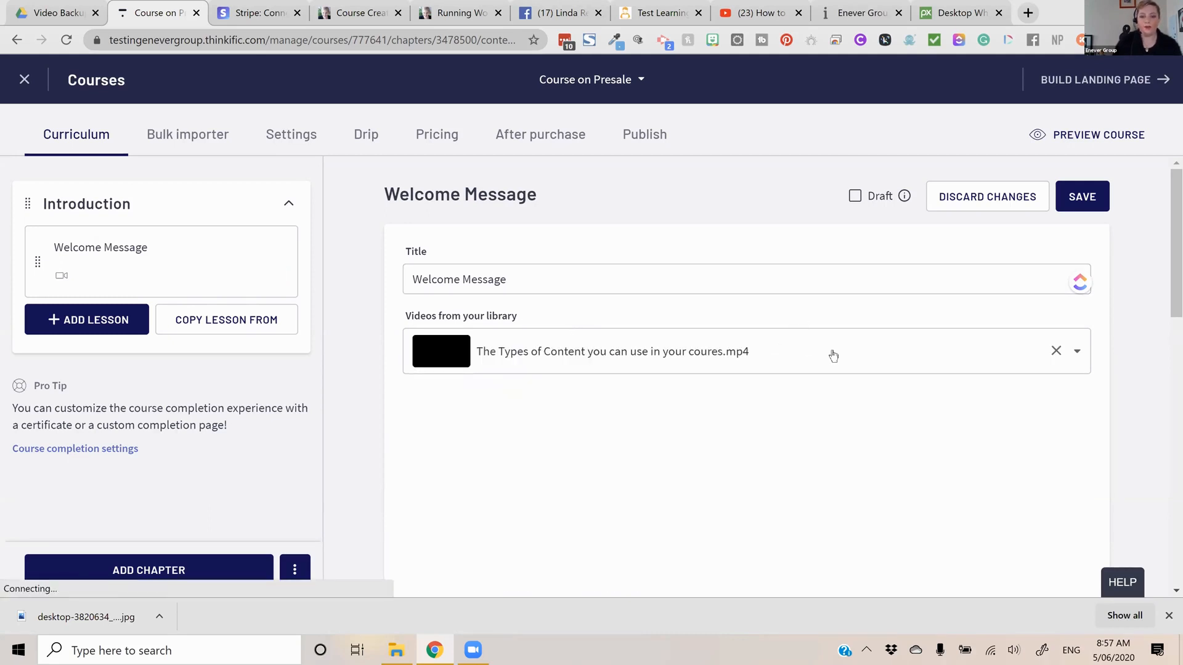
scroll(833, 354, "down", 4)
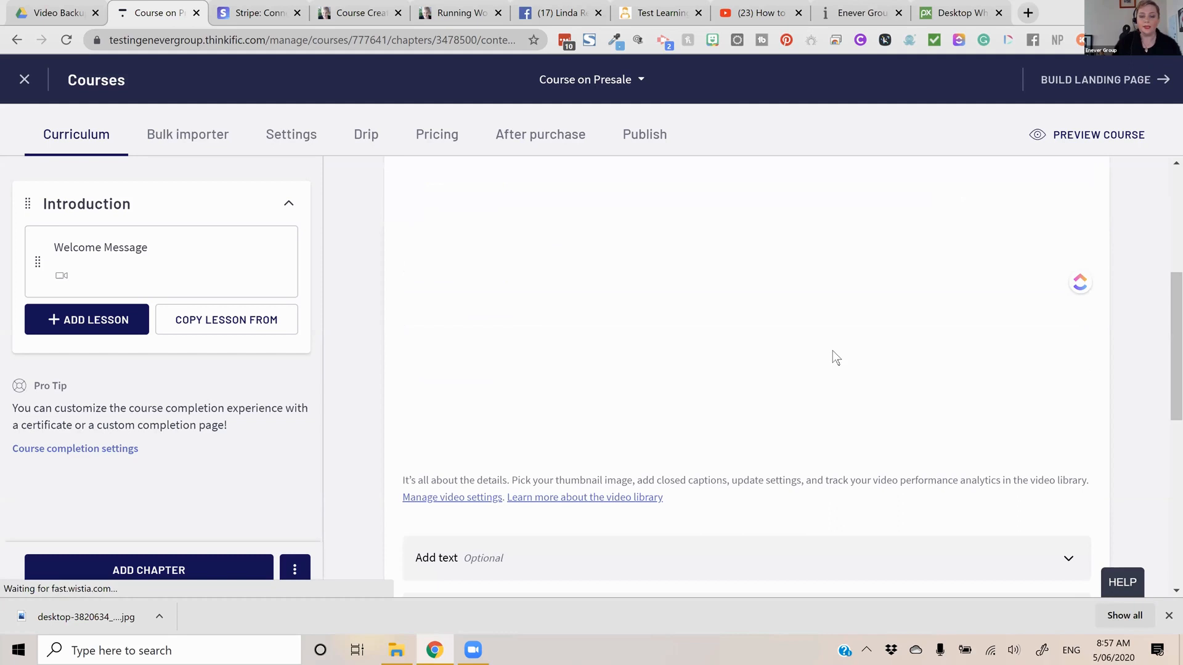
scroll(832, 349, "down", 1)
scroll(1069, 349, "down", 2)
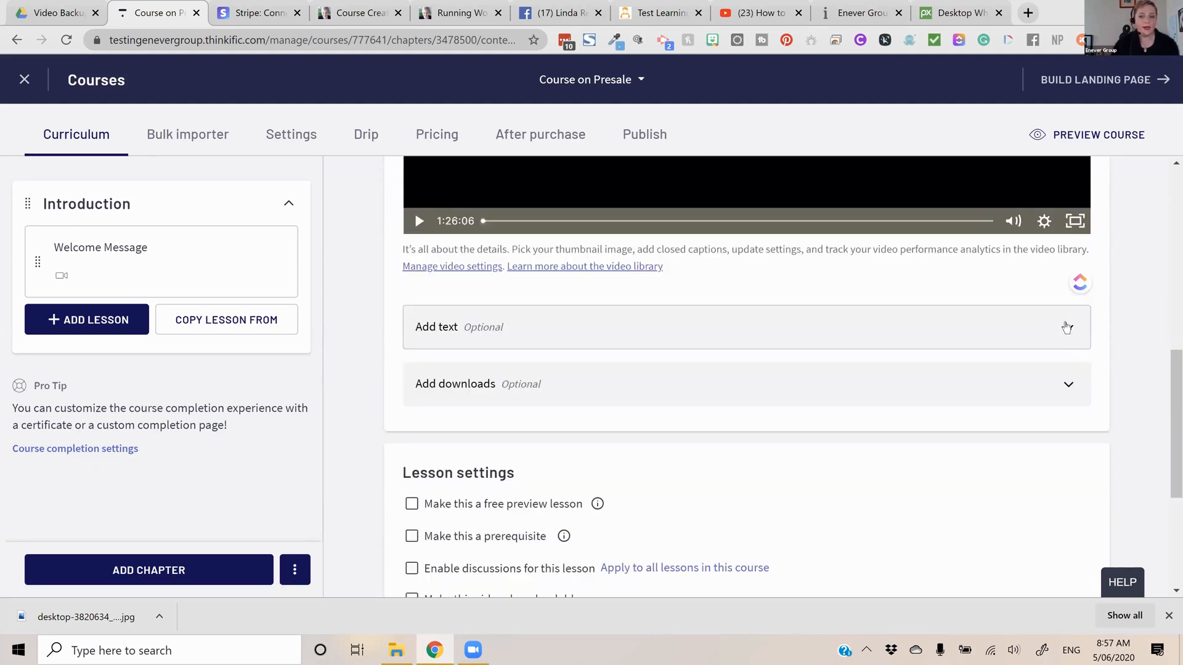
left_click(1067, 328)
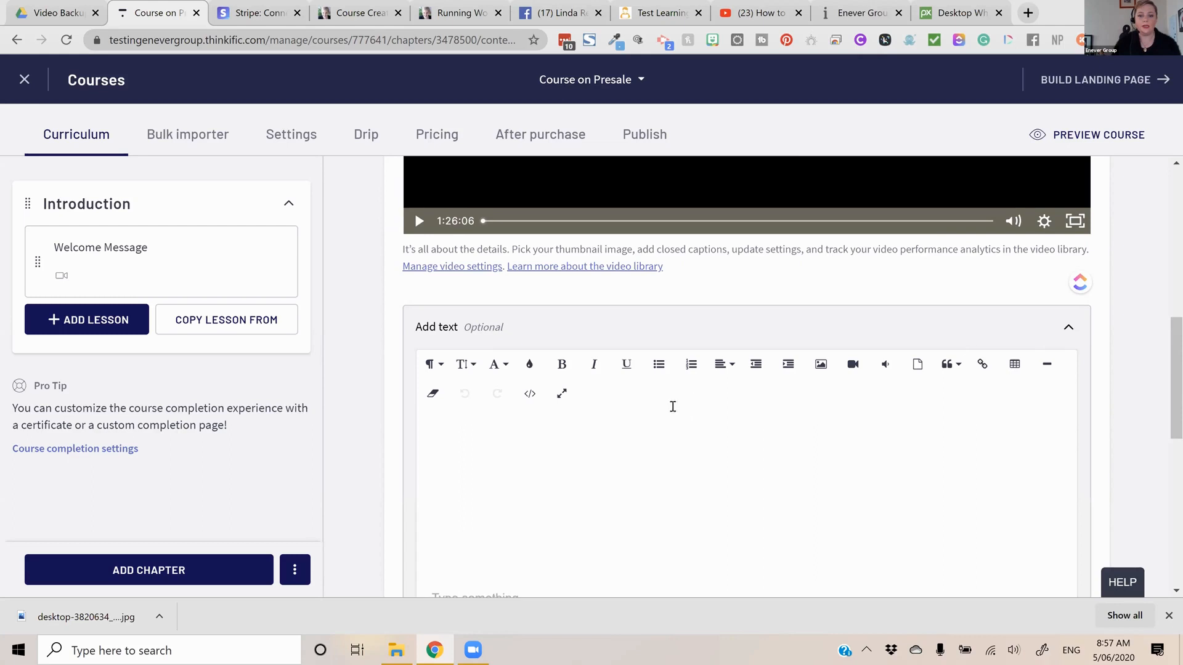
type("Text intro")
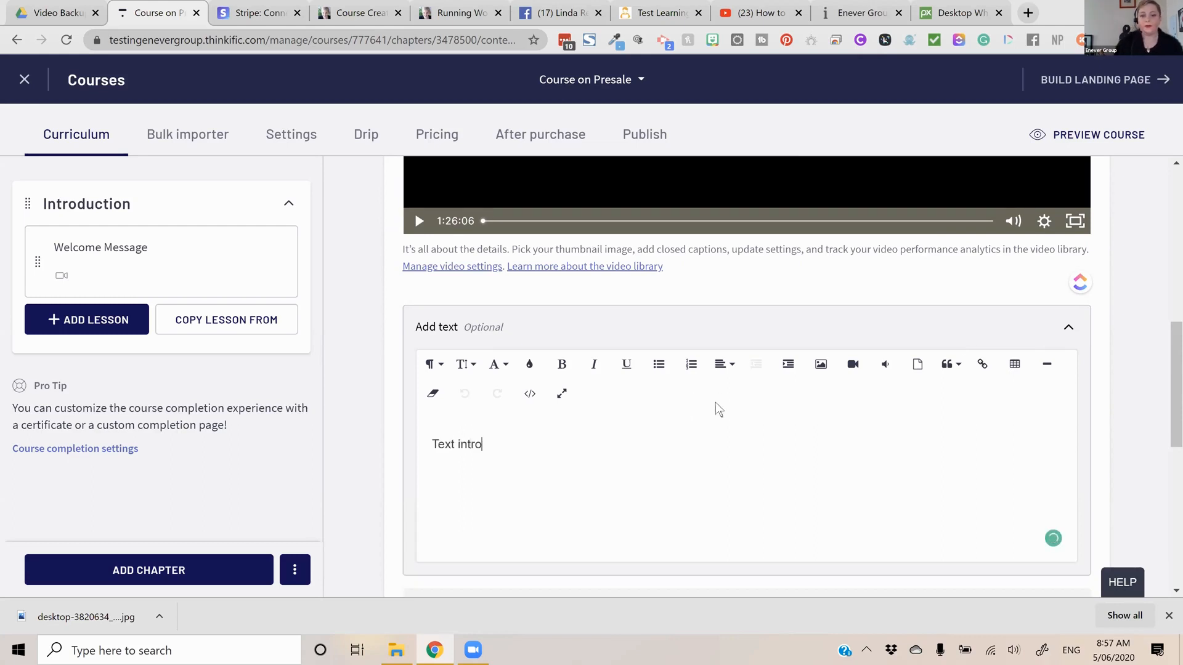
Add the file "2019 Fete Booklet" from the OneDrive Documents folder as a download for the lesson
scroll(668, 327, "down", 1)
scroll(680, 320, "down", 2)
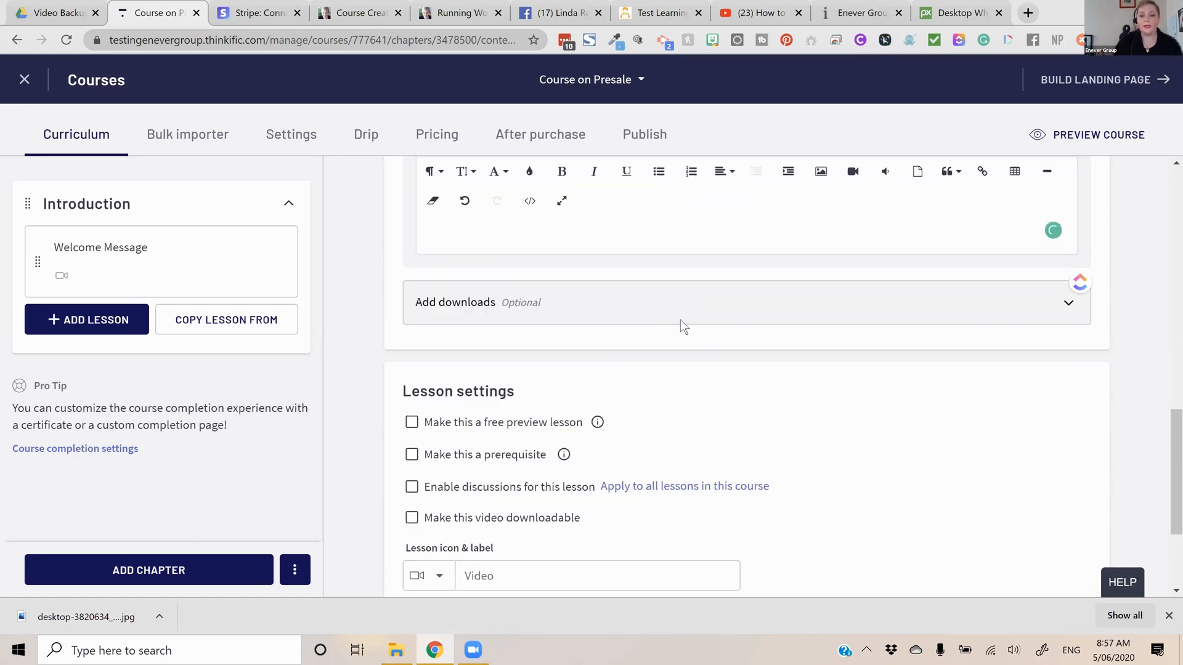
left_click(681, 321)
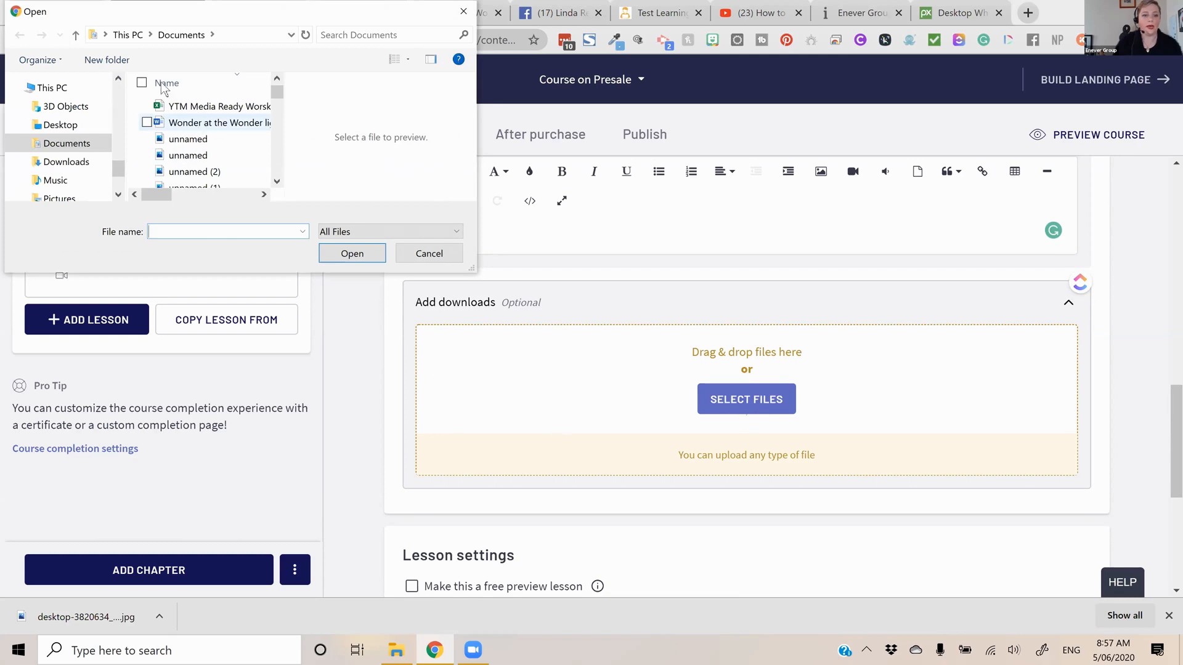
left_click(50, 163)
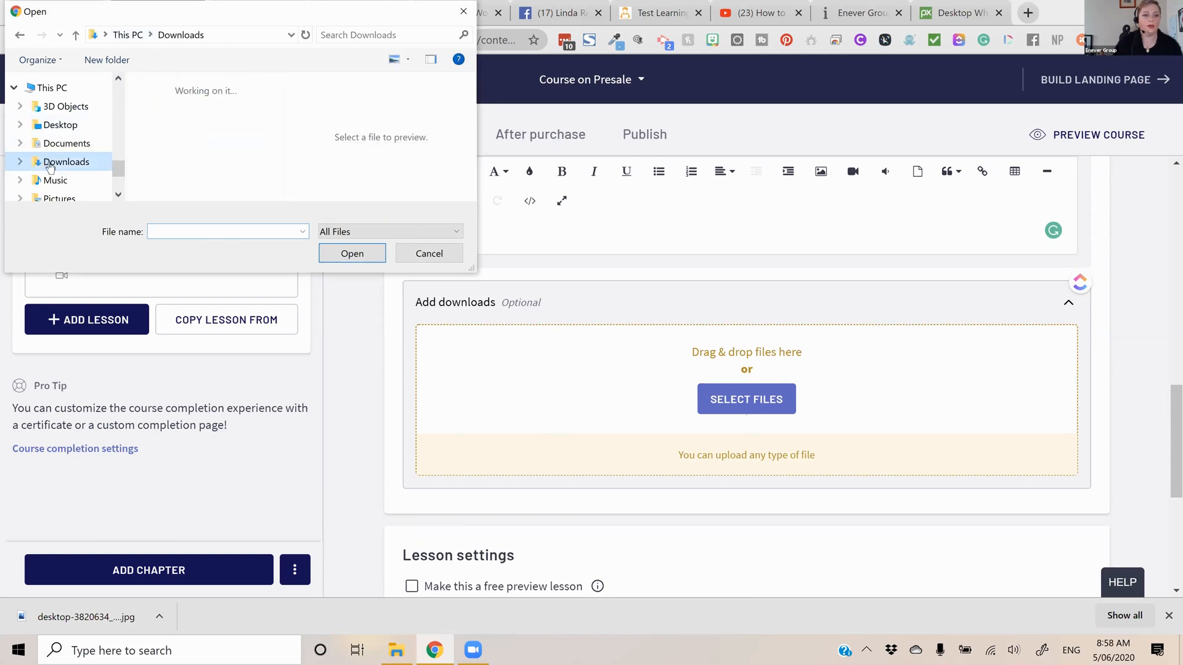
scroll(212, 166, "down", 1)
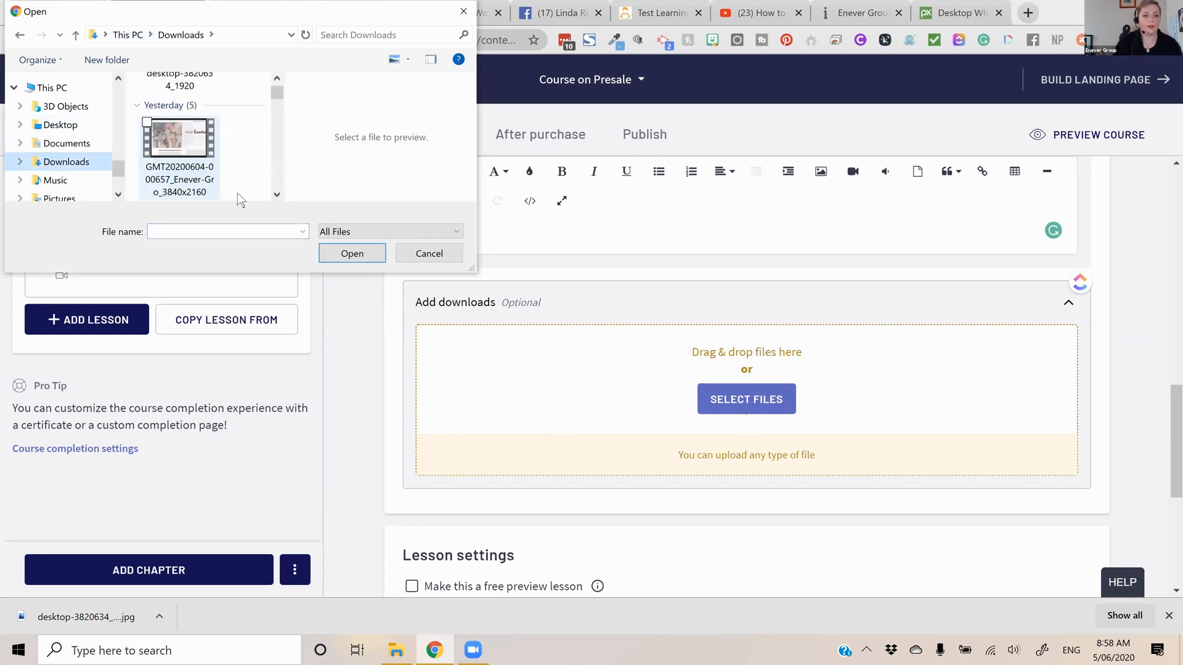
scroll(136, 168, "down", 1)
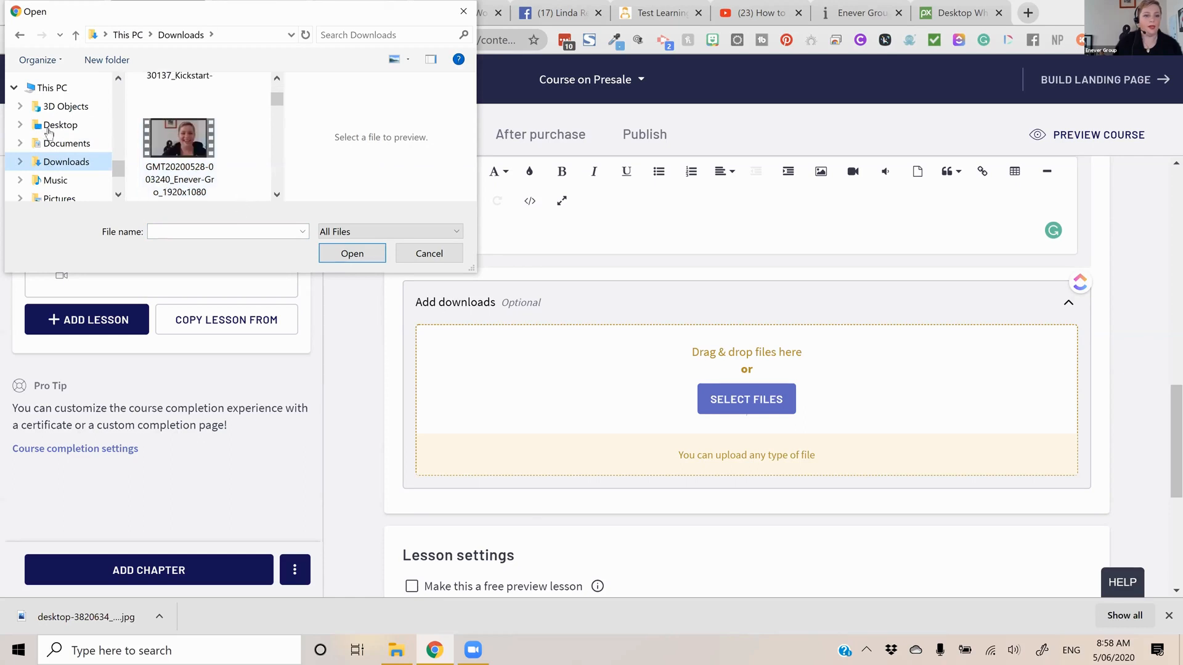
scroll(58, 154, "down", 1)
scroll(60, 159, "down", 1)
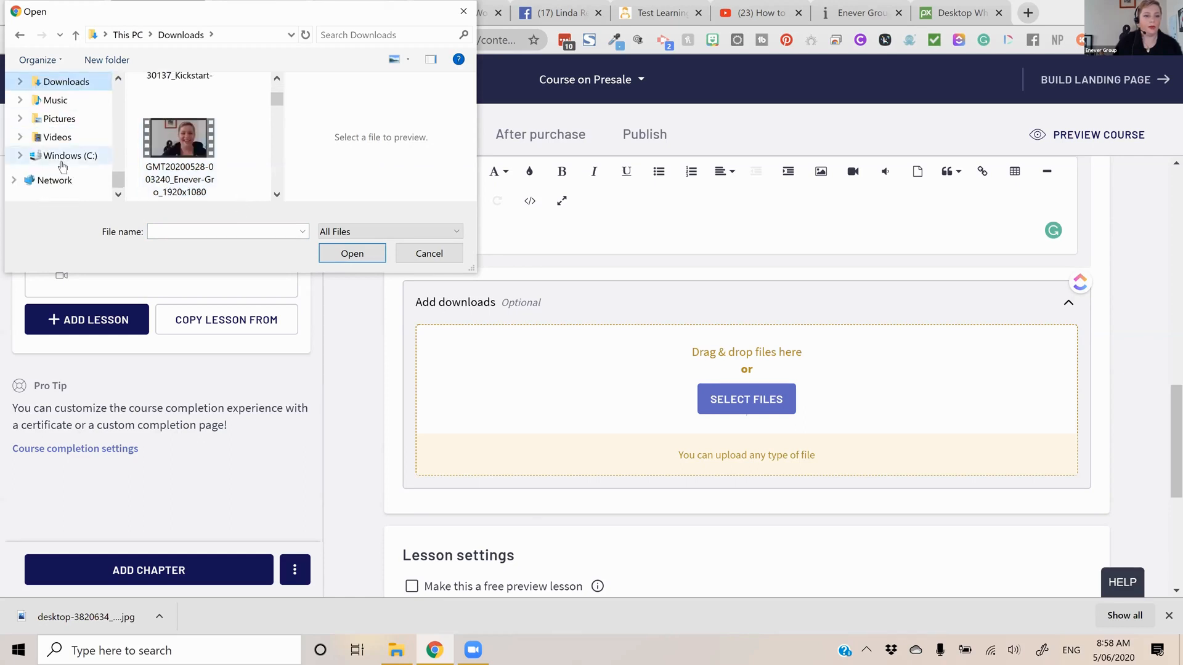
scroll(69, 145, "up", 5)
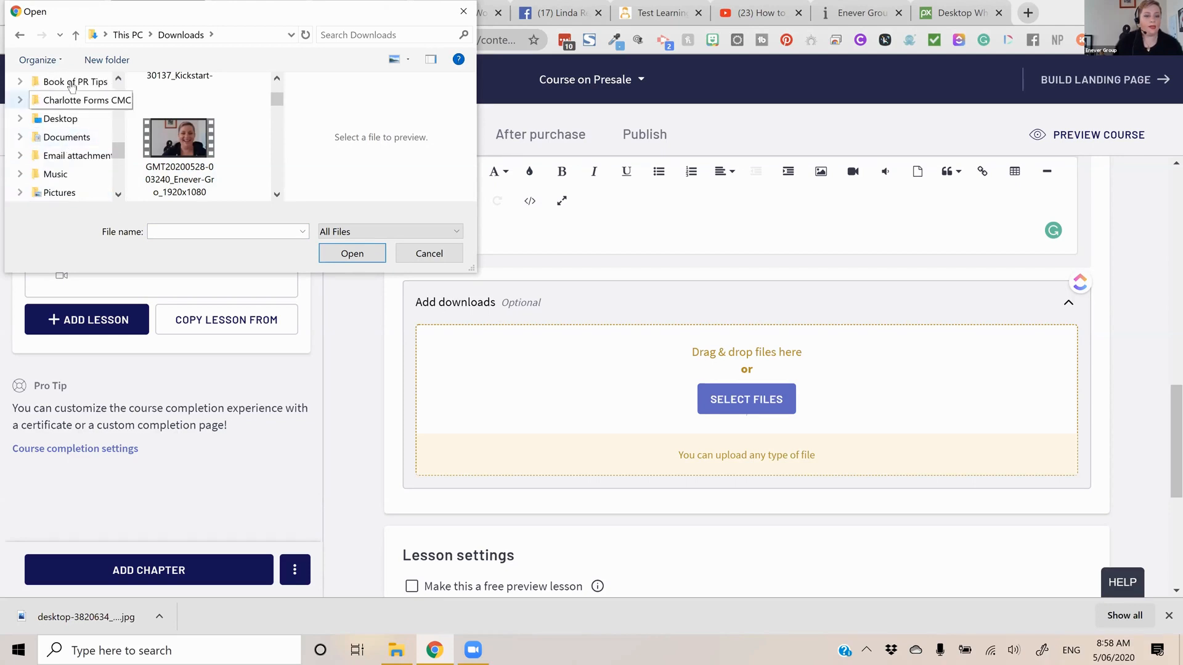
left_click(66, 100)
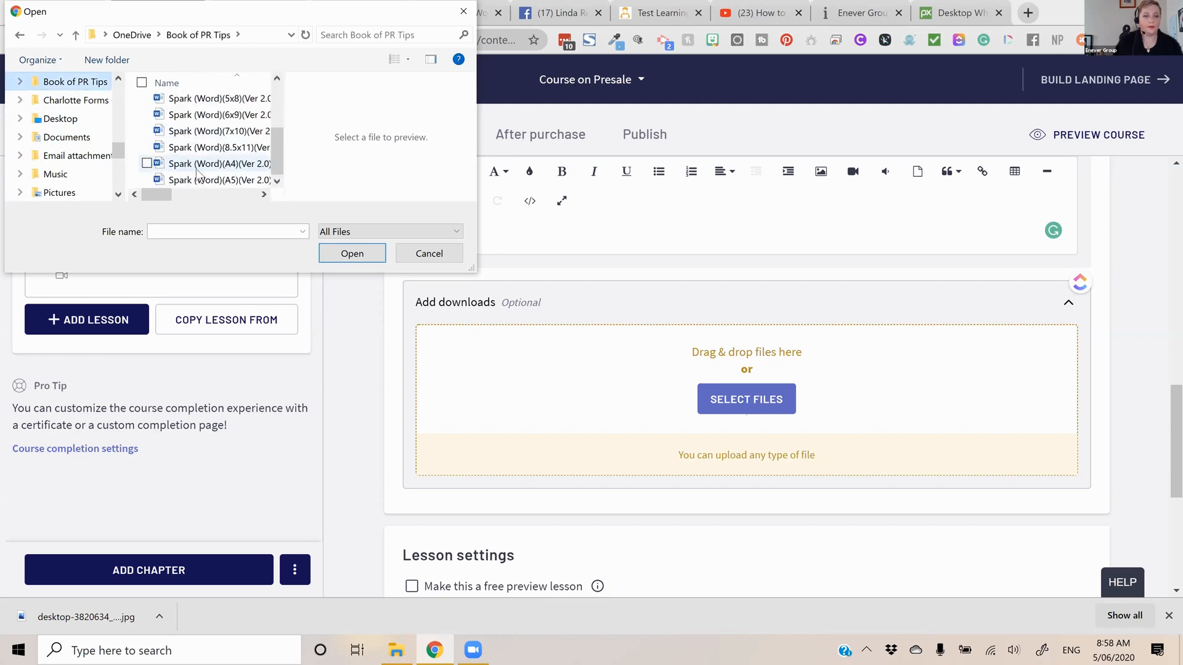
left_click(66, 137)
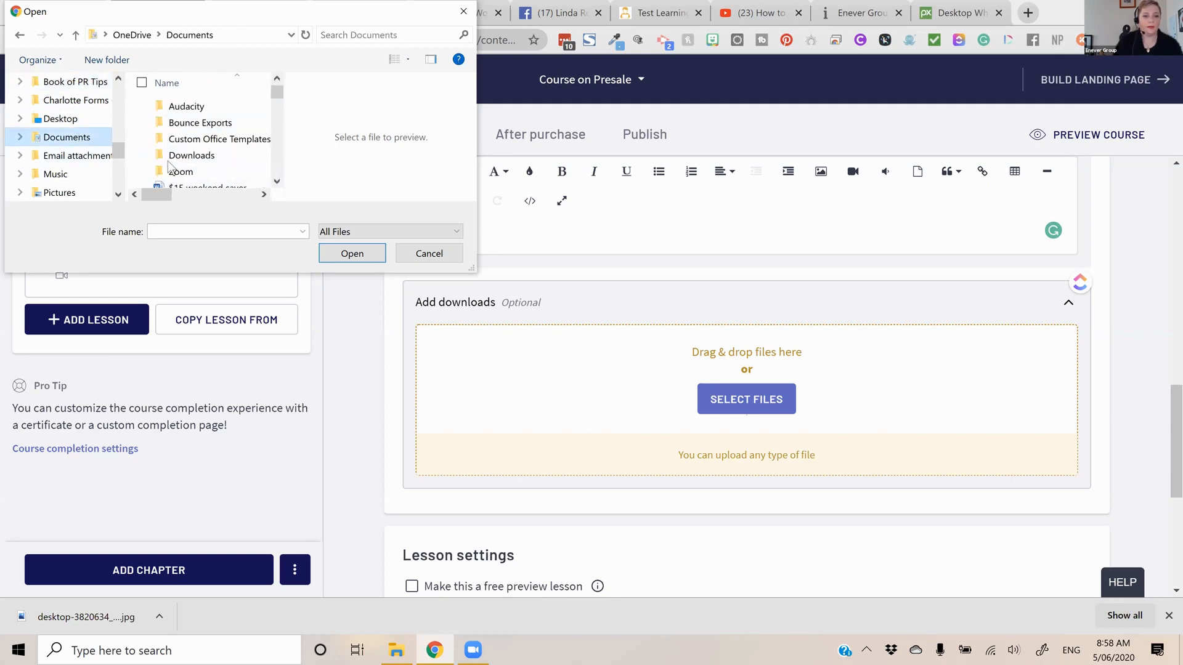
scroll(226, 167, "down", 1)
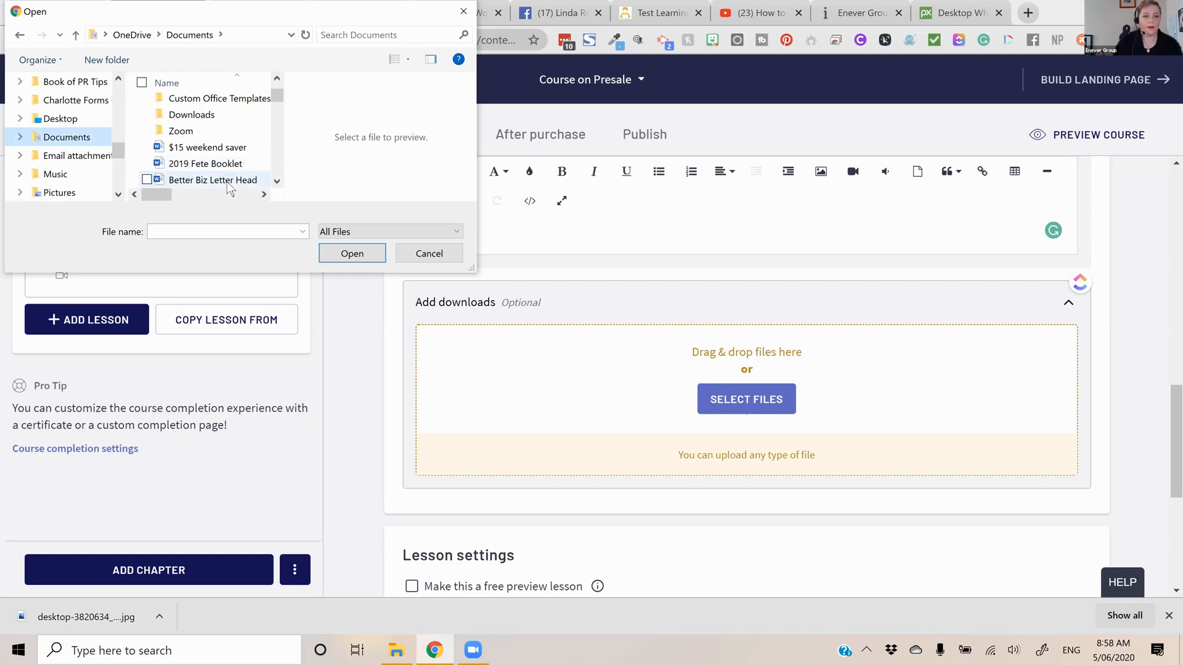
left_click(225, 164)
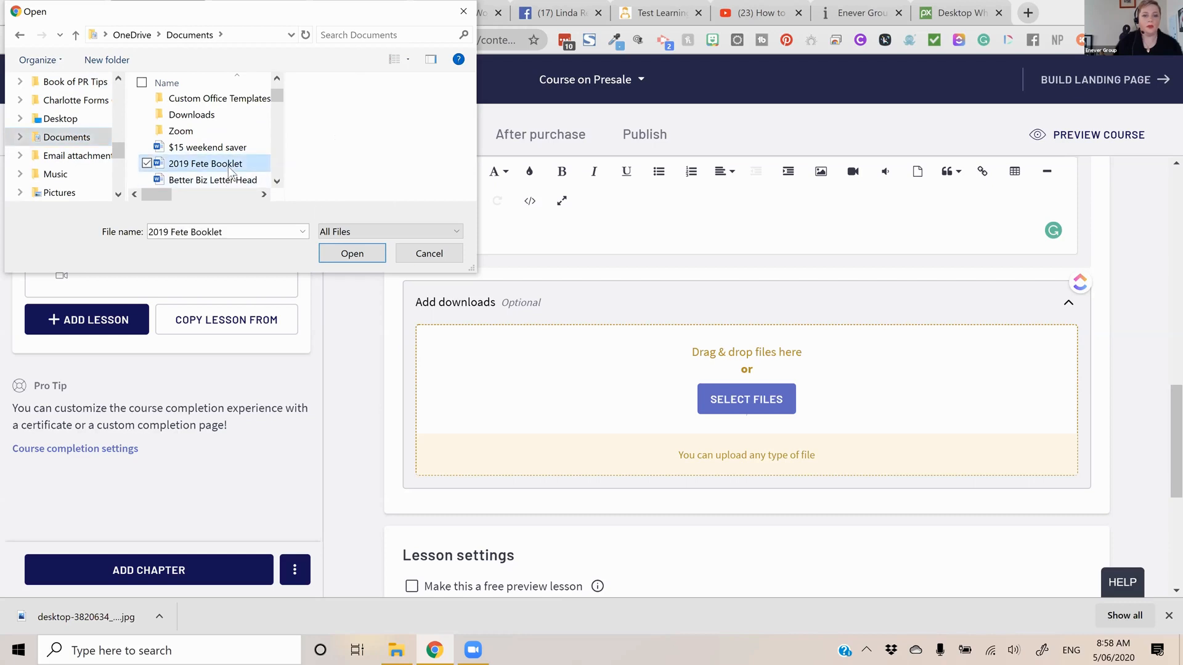
left_click(345, 254)
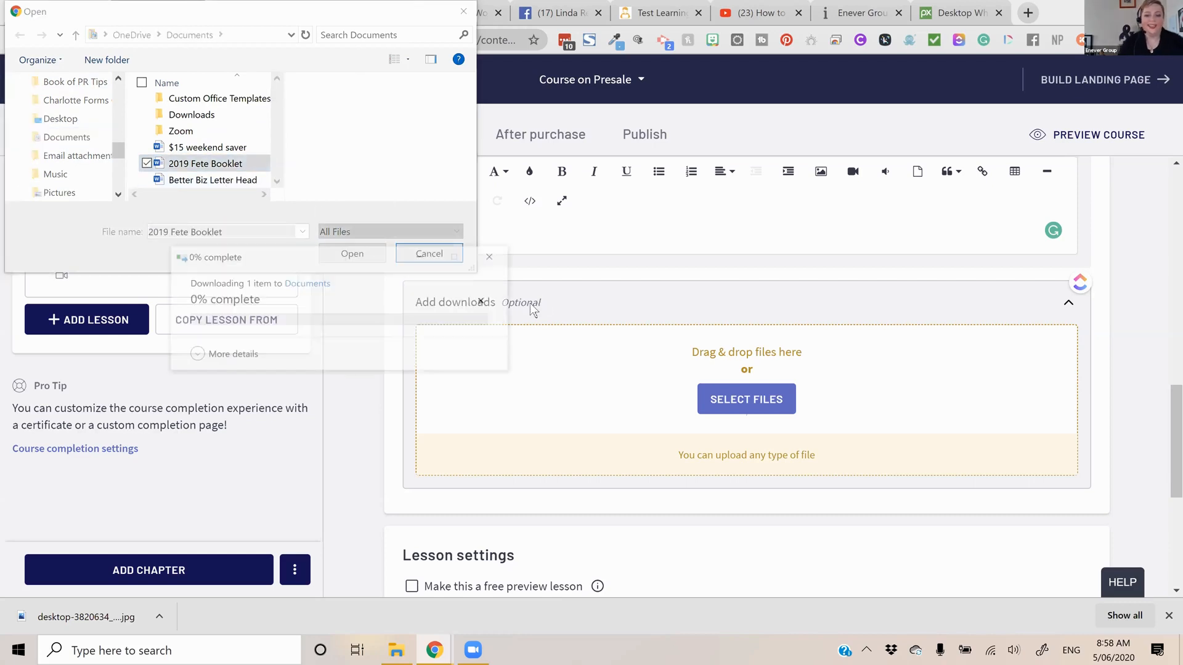
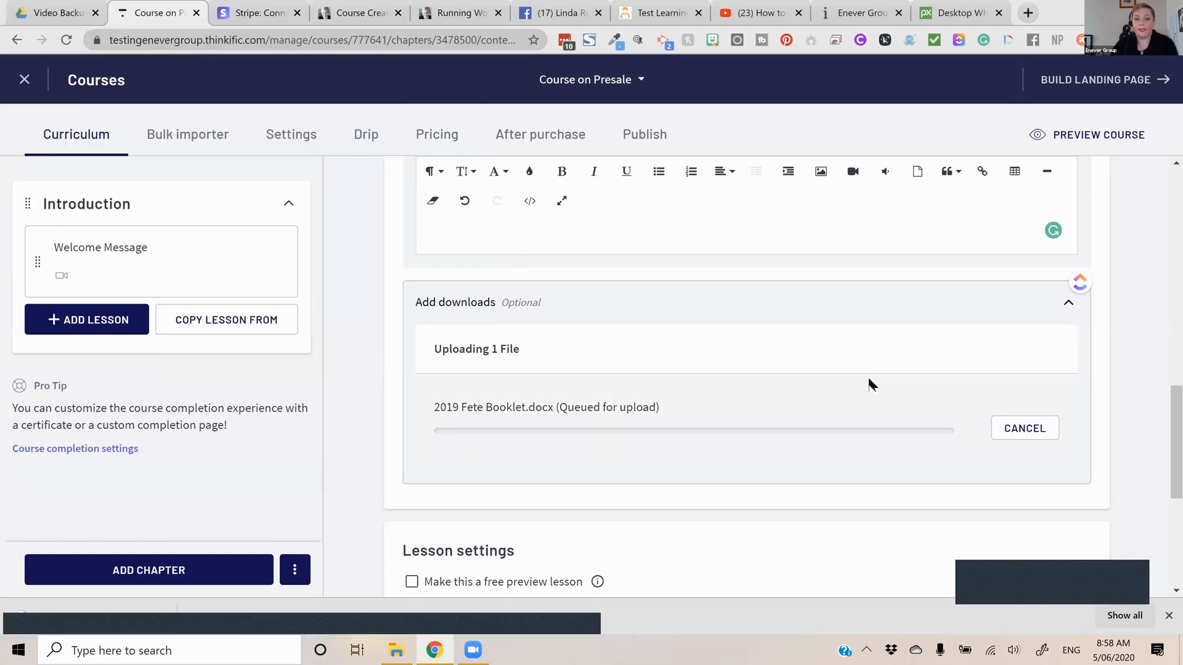
Make the Welcome Message lesson a prerequisite and enable discussions for it
scroll(803, 375, "down", 5)
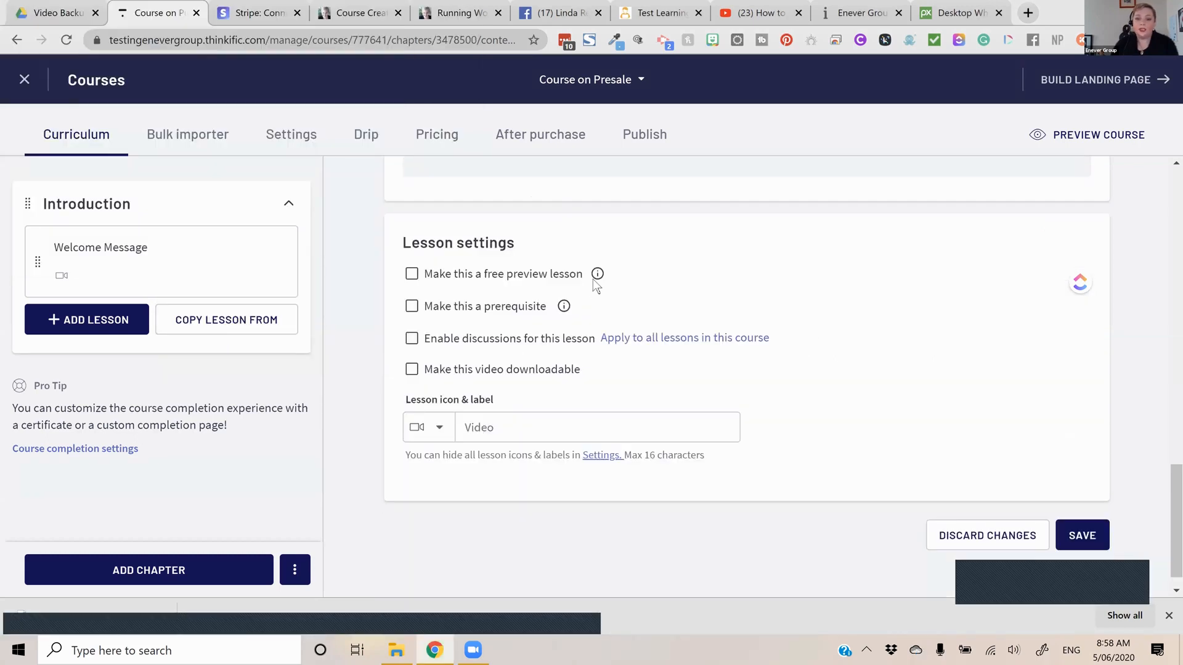
mouse_move(596, 275)
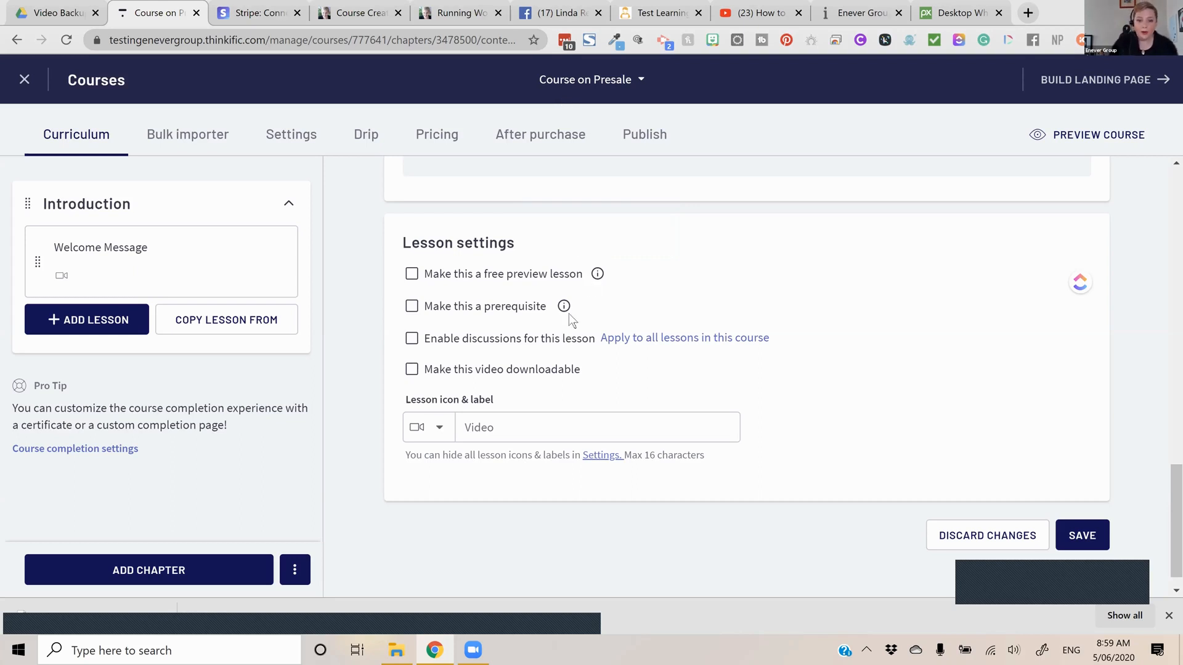
mouse_move(562, 306)
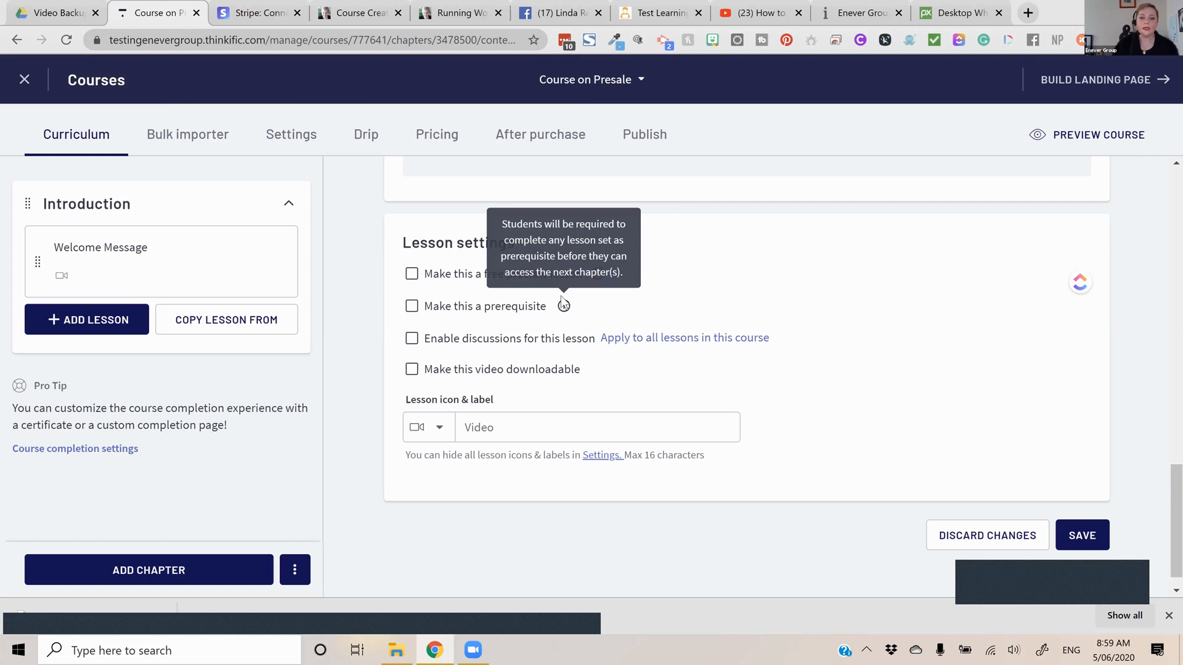
left_click(411, 306)
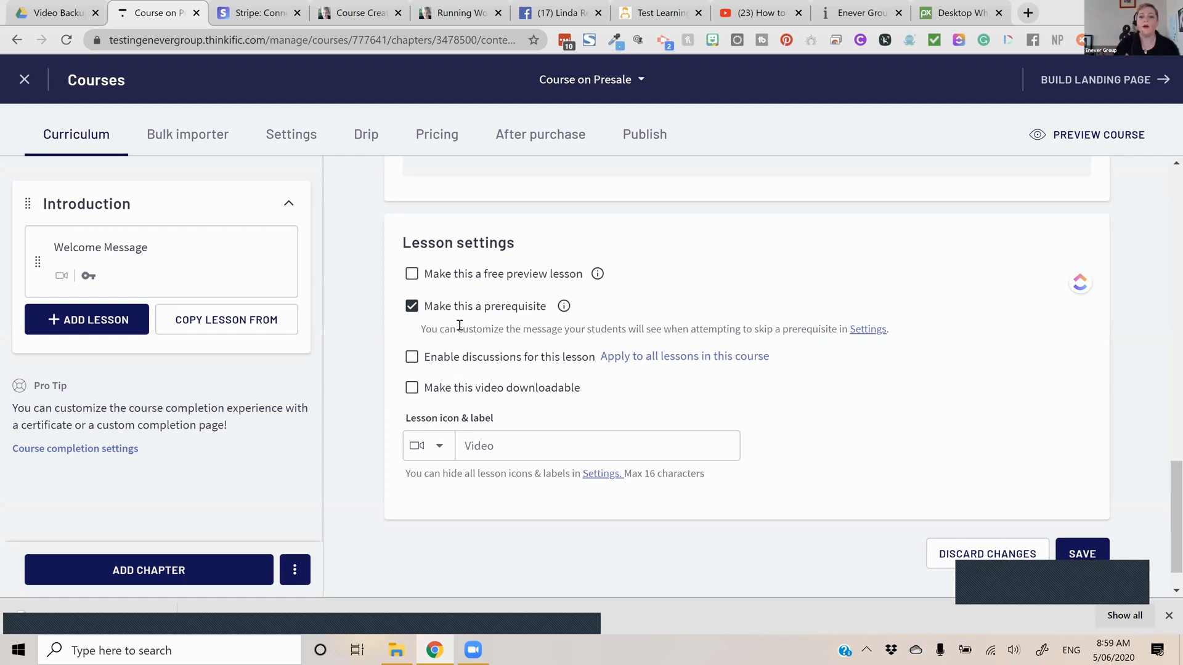
left_click(412, 357)
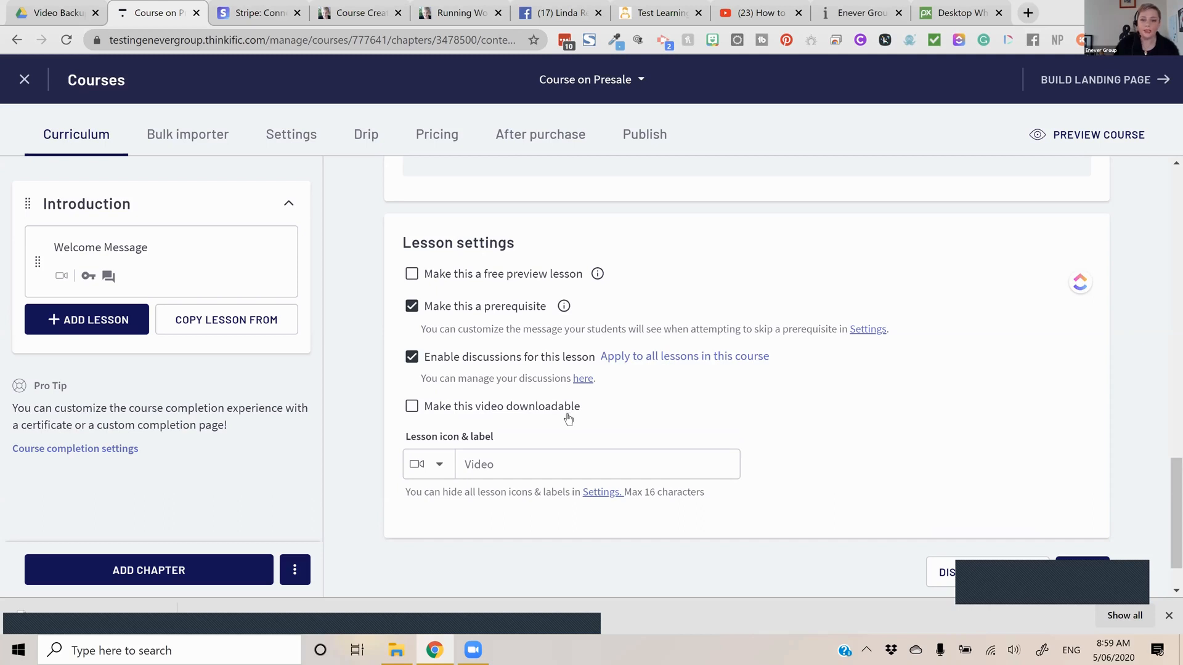
View the discussions management page in a new browser tab, and return to the lesson editor
right_click(581, 385)
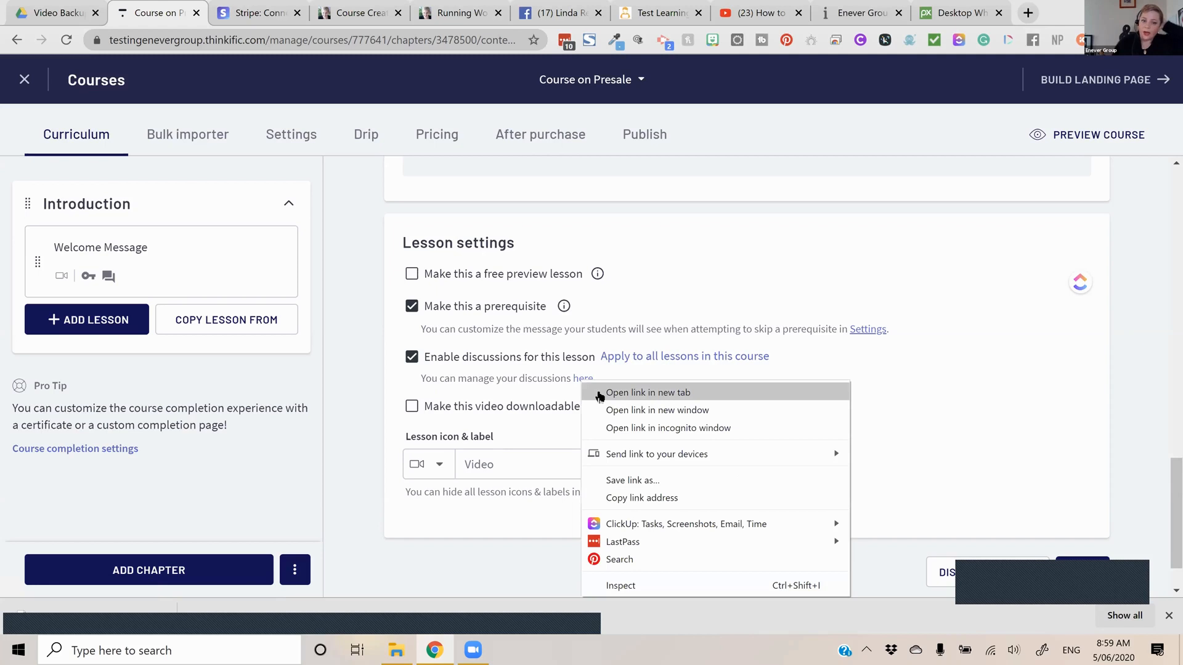
left_click(647, 392)
left_click(262, 17)
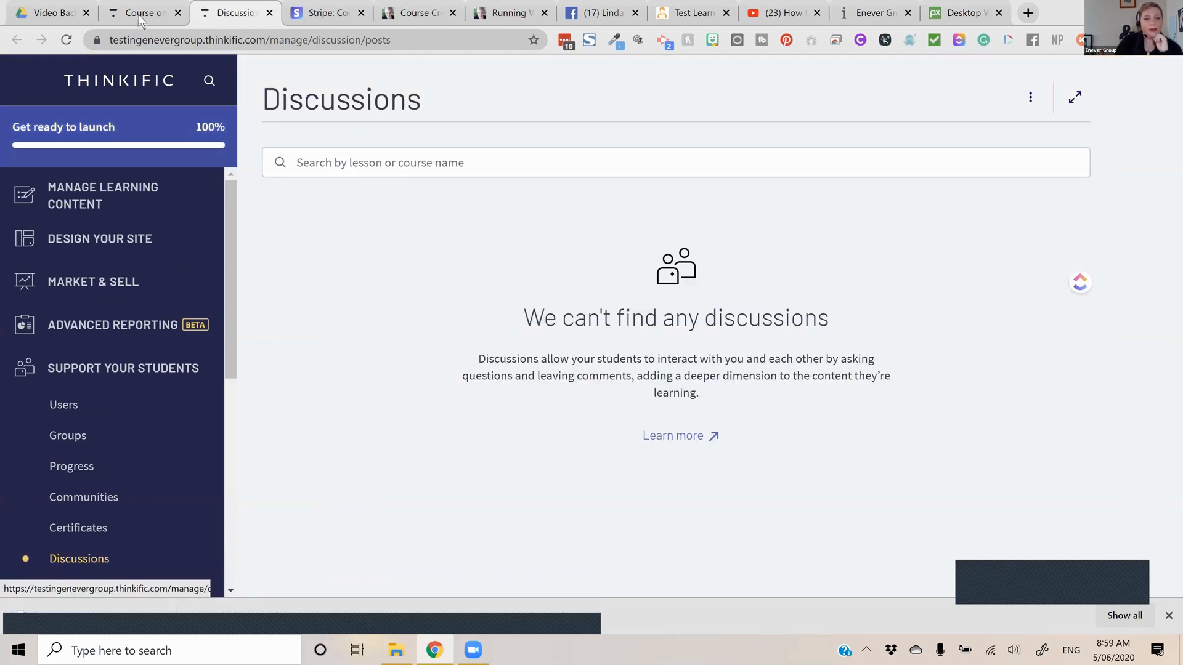
key("ctrl+shift+Tab")
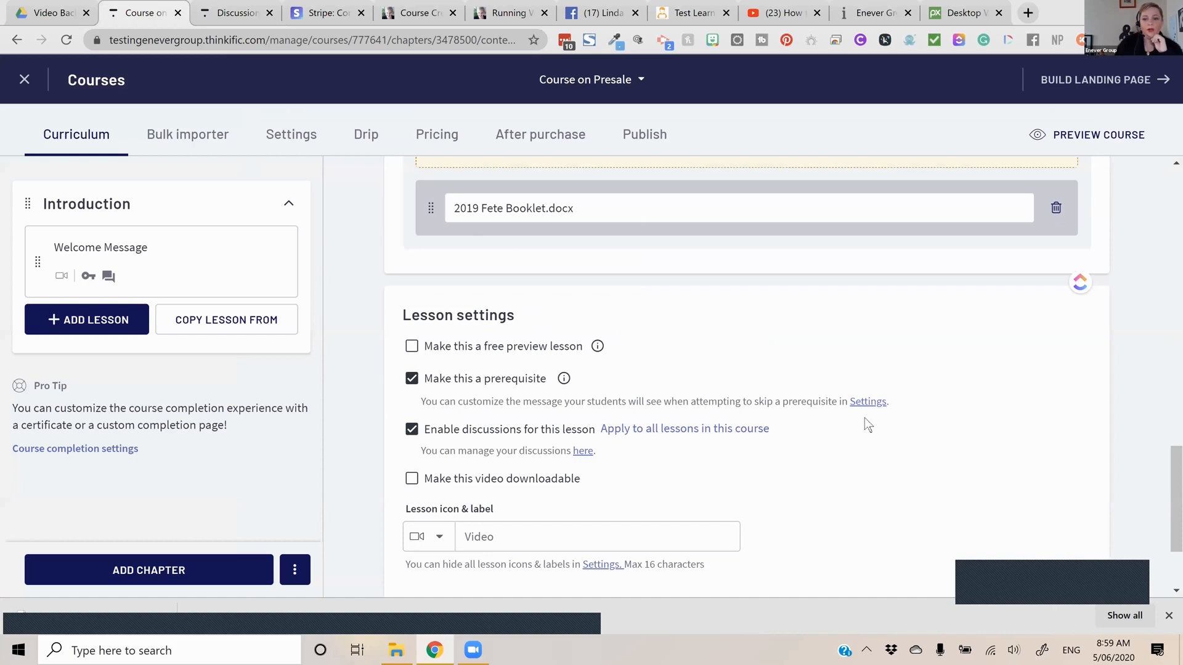
Look through the available lesson icons in the lesson settings without choosing one
scroll(801, 407, "down", 2)
scroll(624, 399, "down", 1)
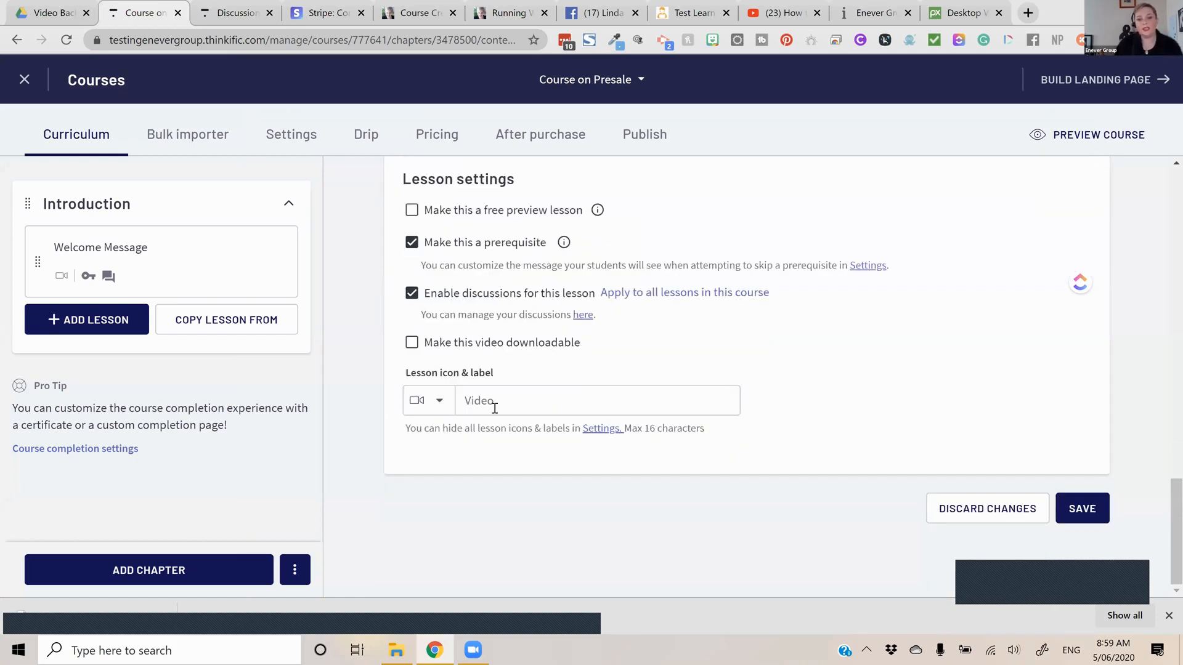
left_click(439, 402)
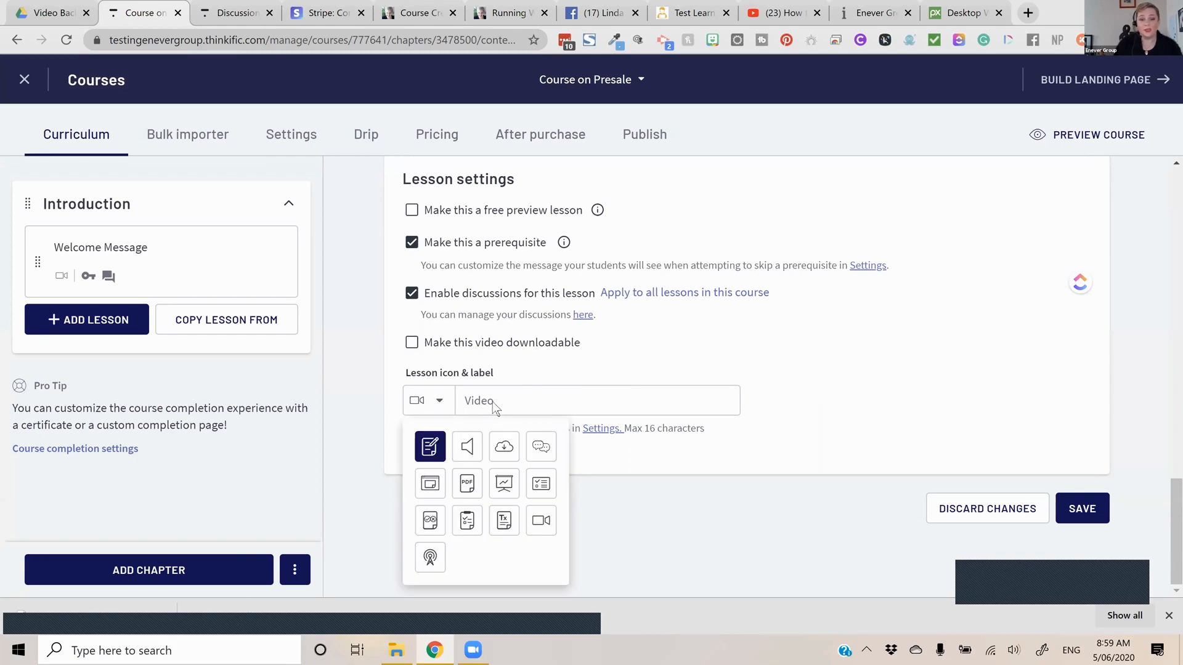
left_click(497, 401)
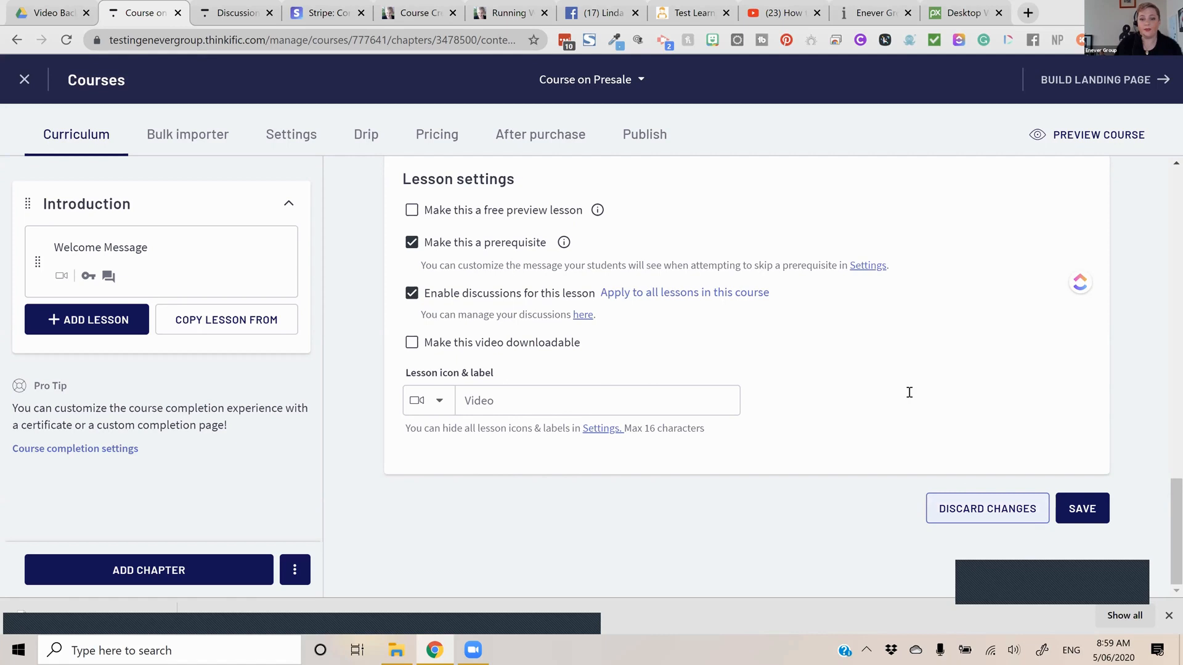
Review the Welcome Message lesson's video, text, download and settings, and save the lesson
scroll(908, 392, "up", 3)
scroll(908, 393, "up", 6)
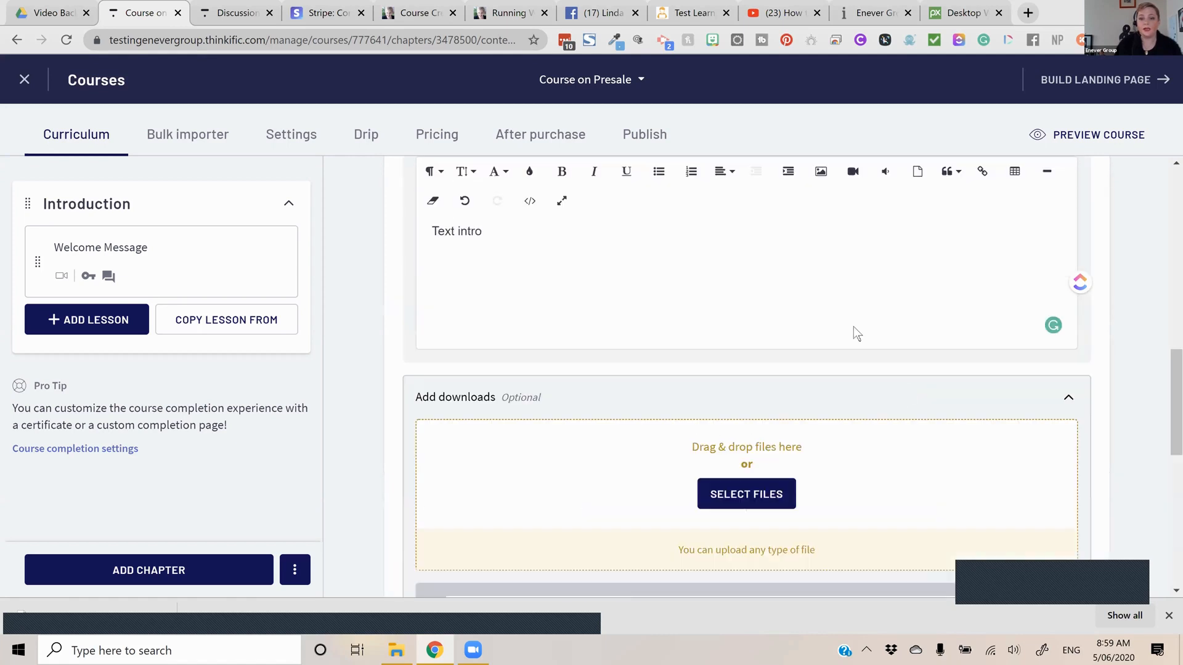
scroll(853, 326, "down", 4)
scroll(854, 326, "up", 2)
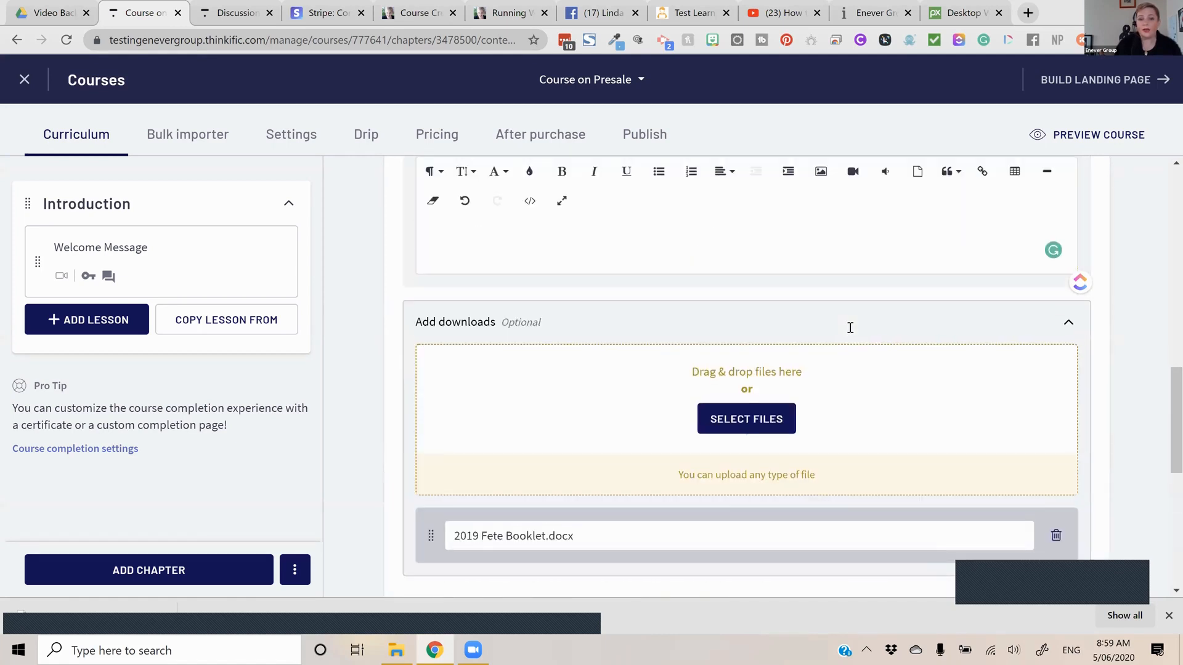
scroll(850, 328, "up", 2)
scroll(720, 327, "up", 2)
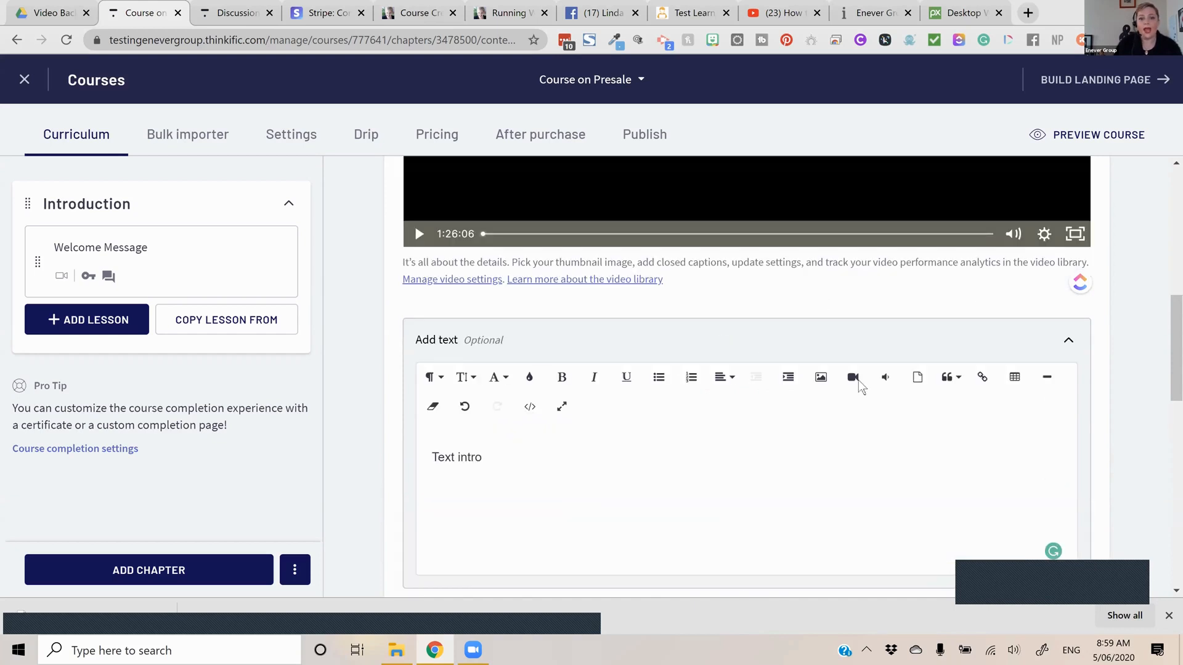
scroll(858, 380, "up", 1)
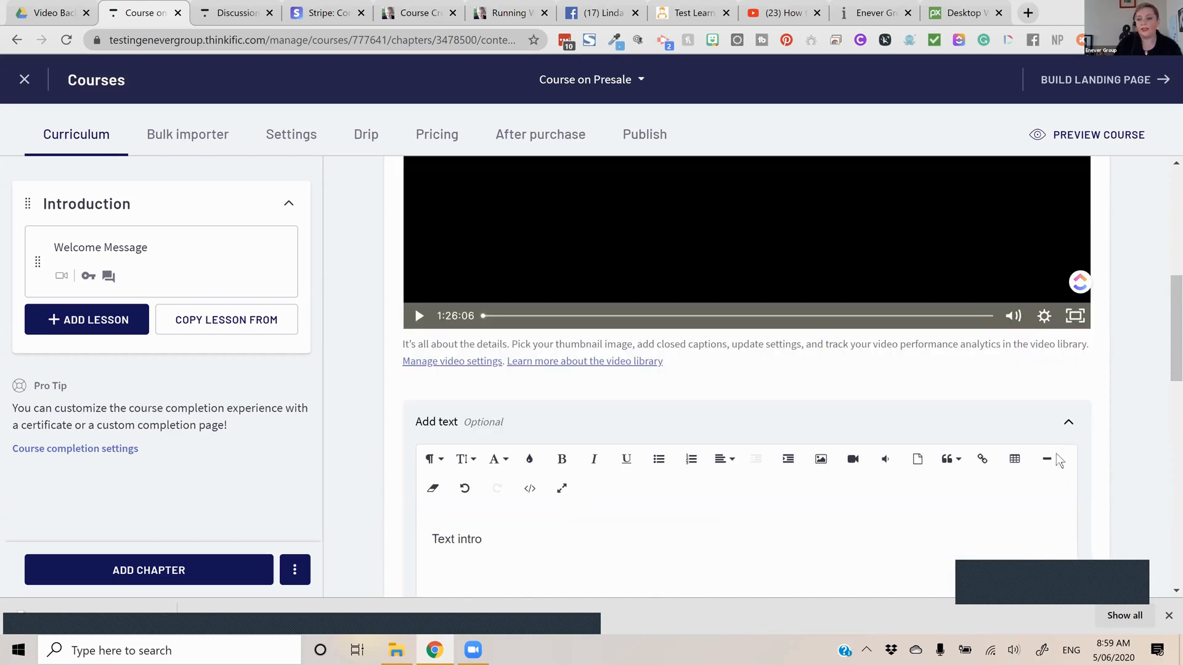
scroll(1071, 513, "down", 2)
scroll(1074, 511, "down", 6)
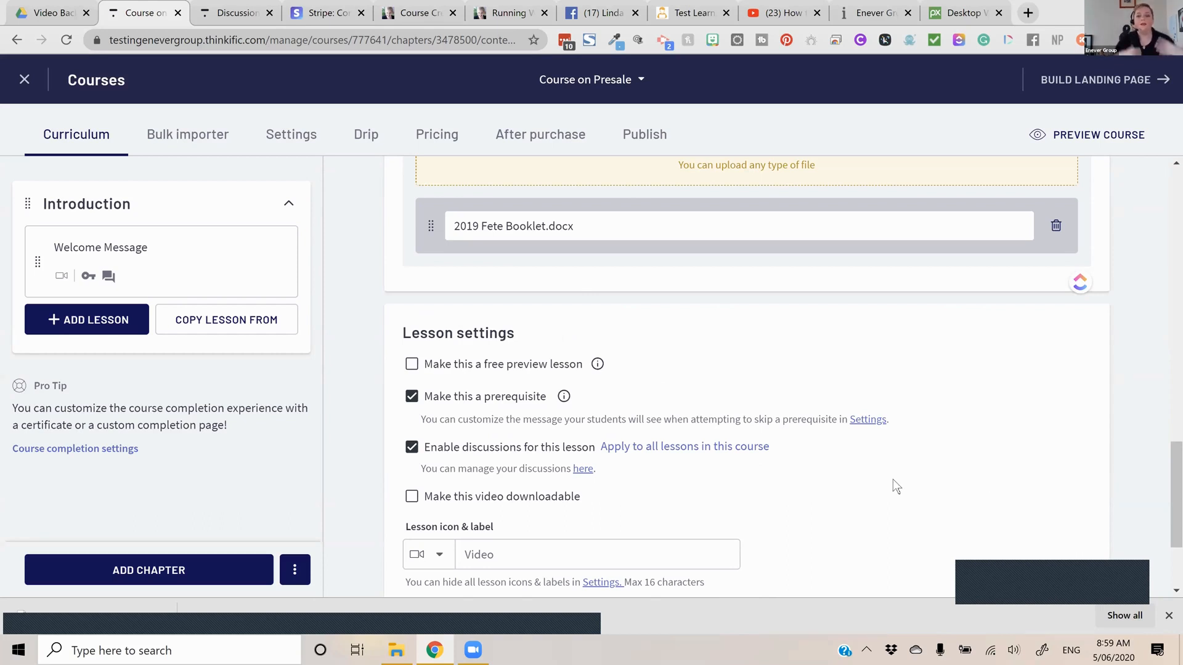
scroll(895, 484, "down", 2)
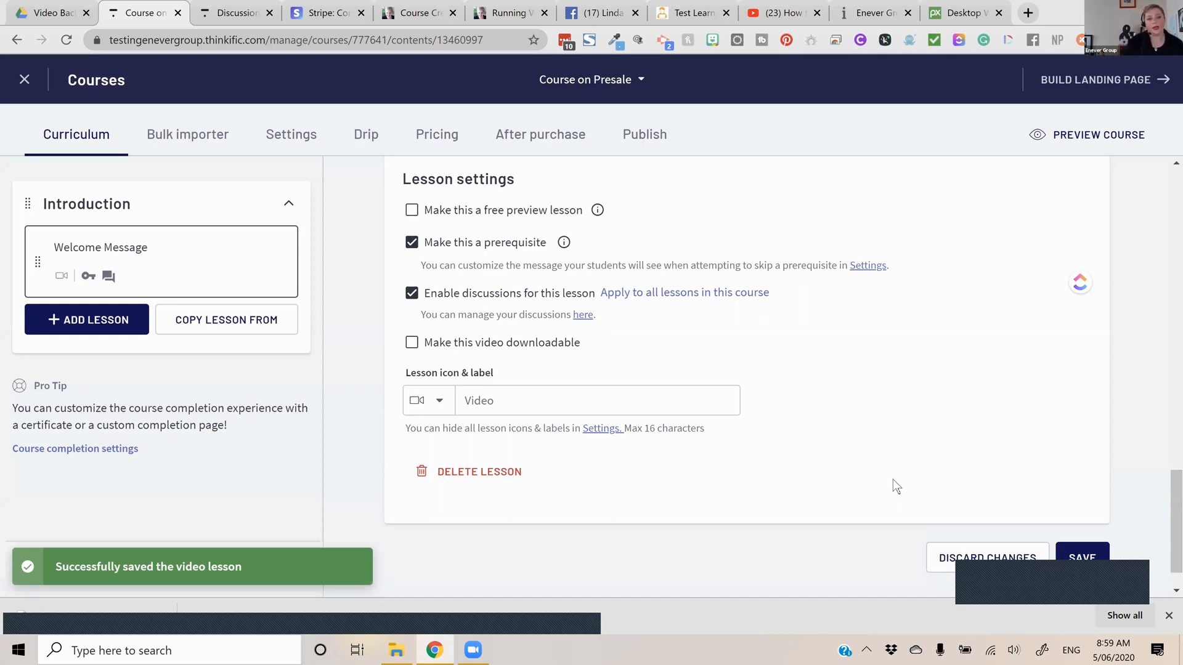
Start a new text lesson in the Introduction chapter and title it "Text test"
left_click(126, 321)
left_click(253, 372)
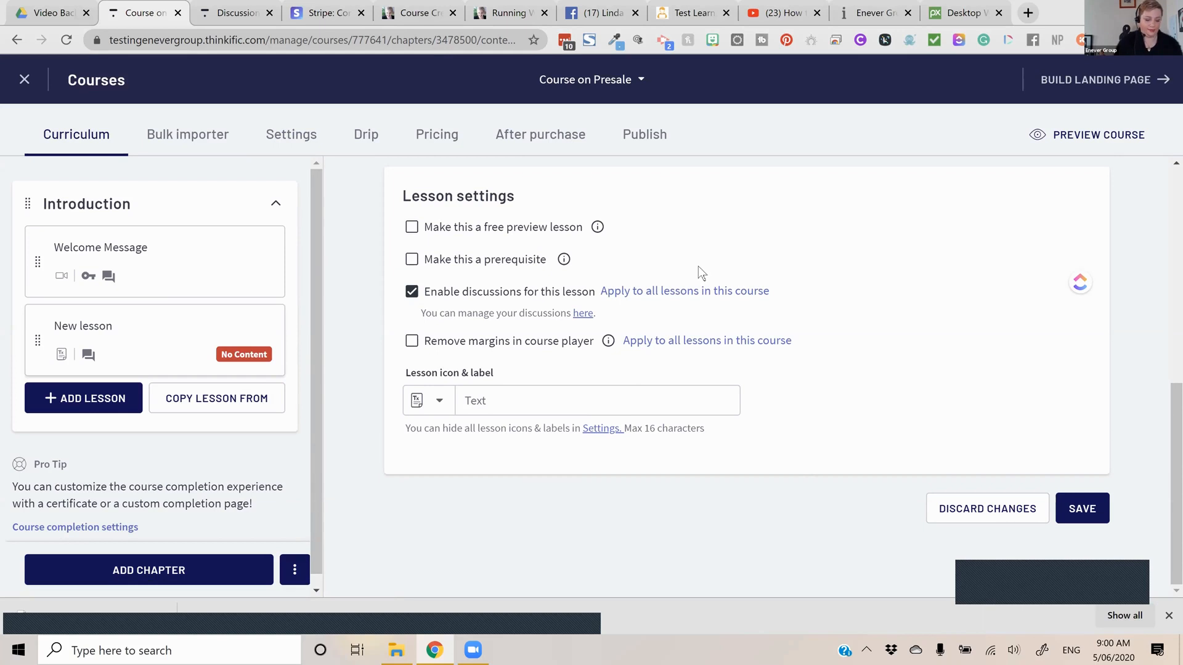
type("Text test")
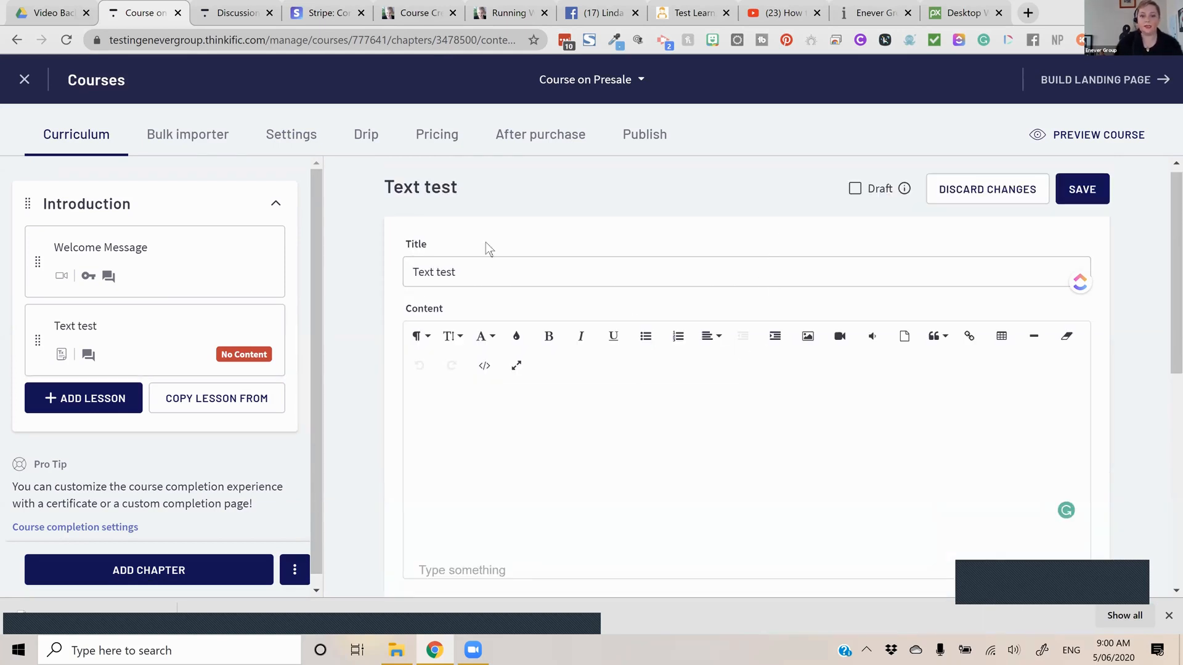
Embed the YouTube video "How to Create a Coupon on Thinkific" in the lesson content using its copied link
left_click(980, 394)
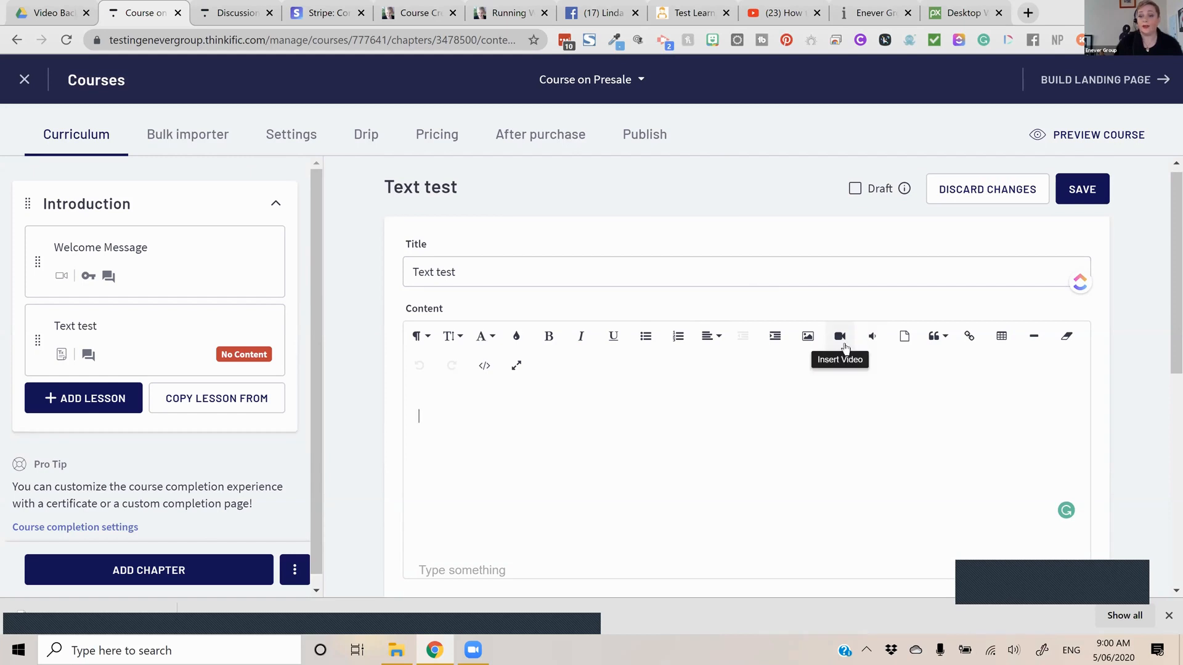
left_click(837, 348)
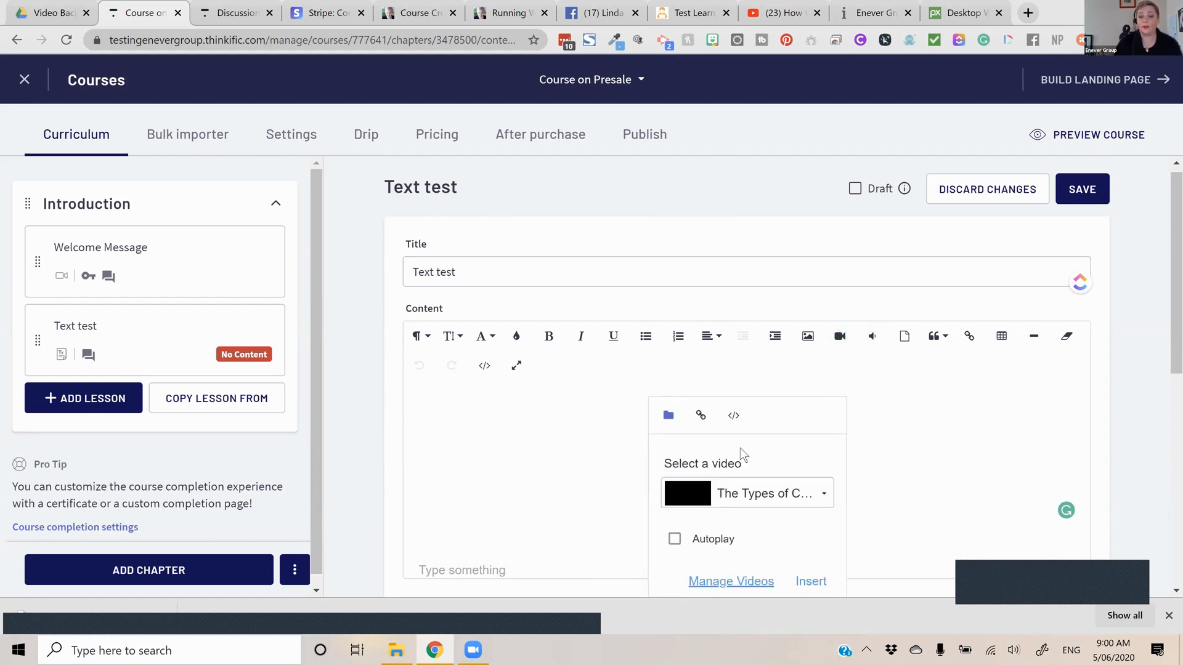
left_click(701, 415)
left_click(711, 472)
key("ctrl+v")
key("Return")
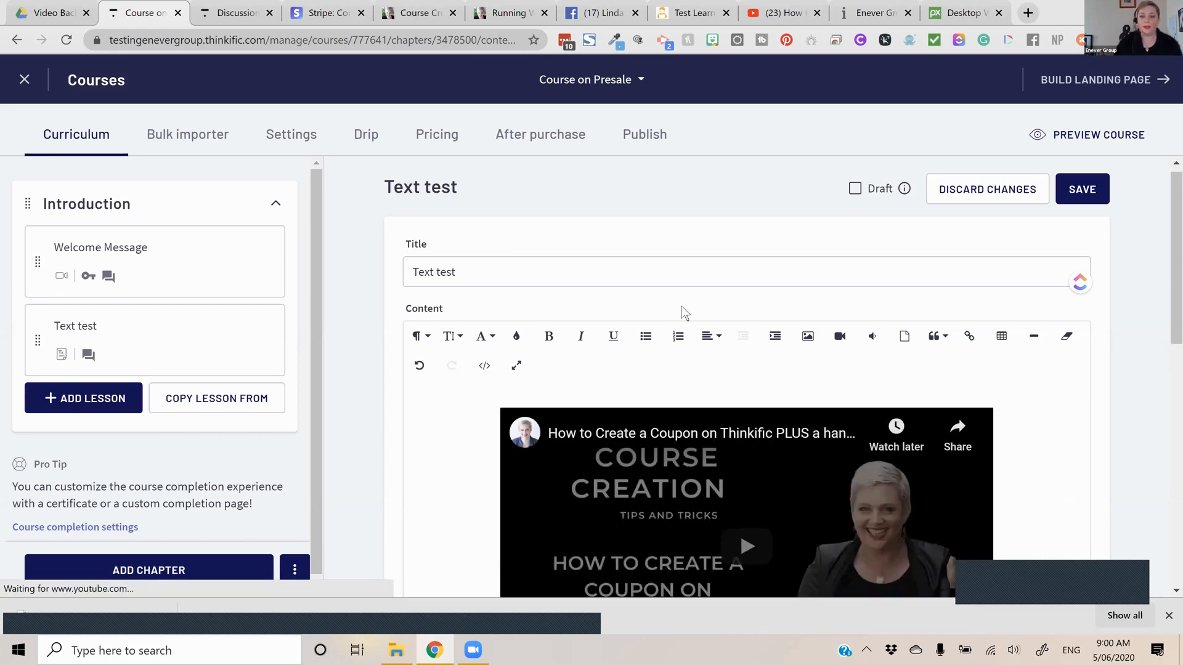
Add the text "Type" below the embedded video, followed by blank lines
scroll(695, 316, "down", 3)
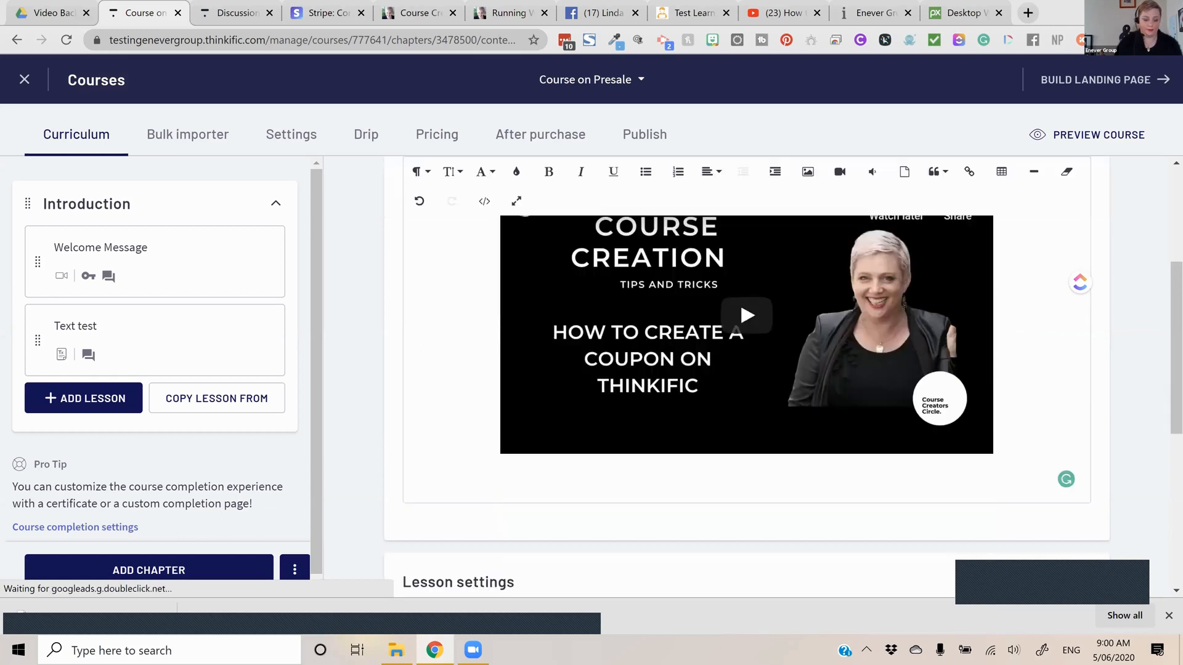
scroll(695, 315, "down", 2)
type("Type")
key("Return")
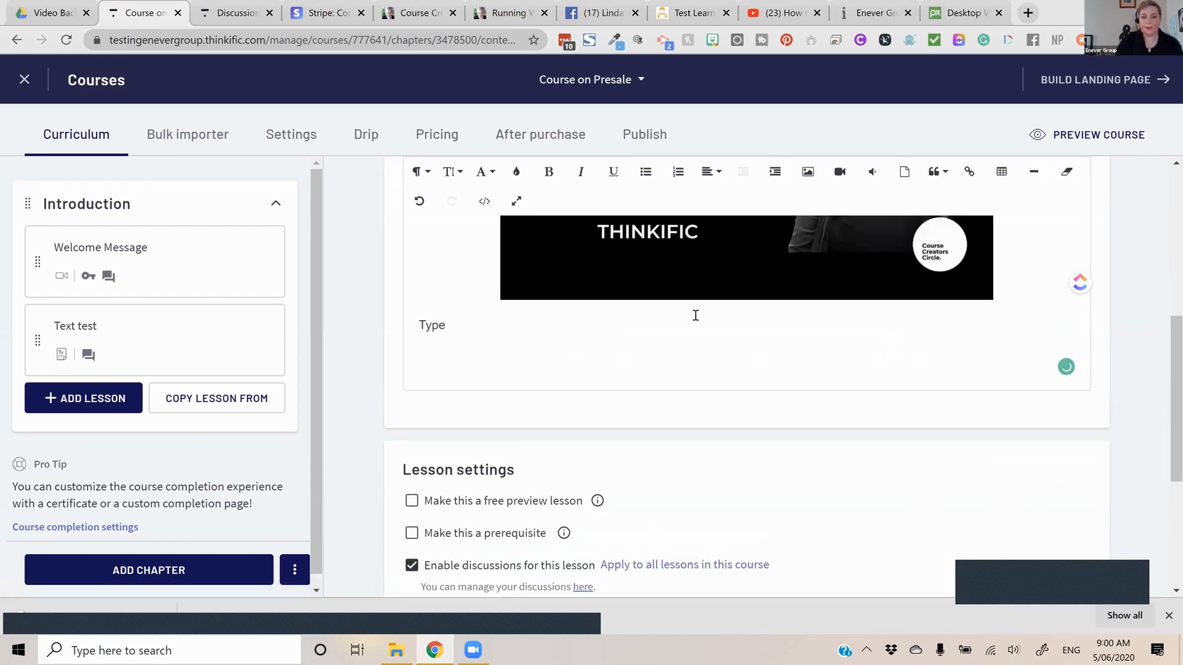
key("BackSpace")
key("BackSpace")
key("BackSpace")
key("BackSpace")
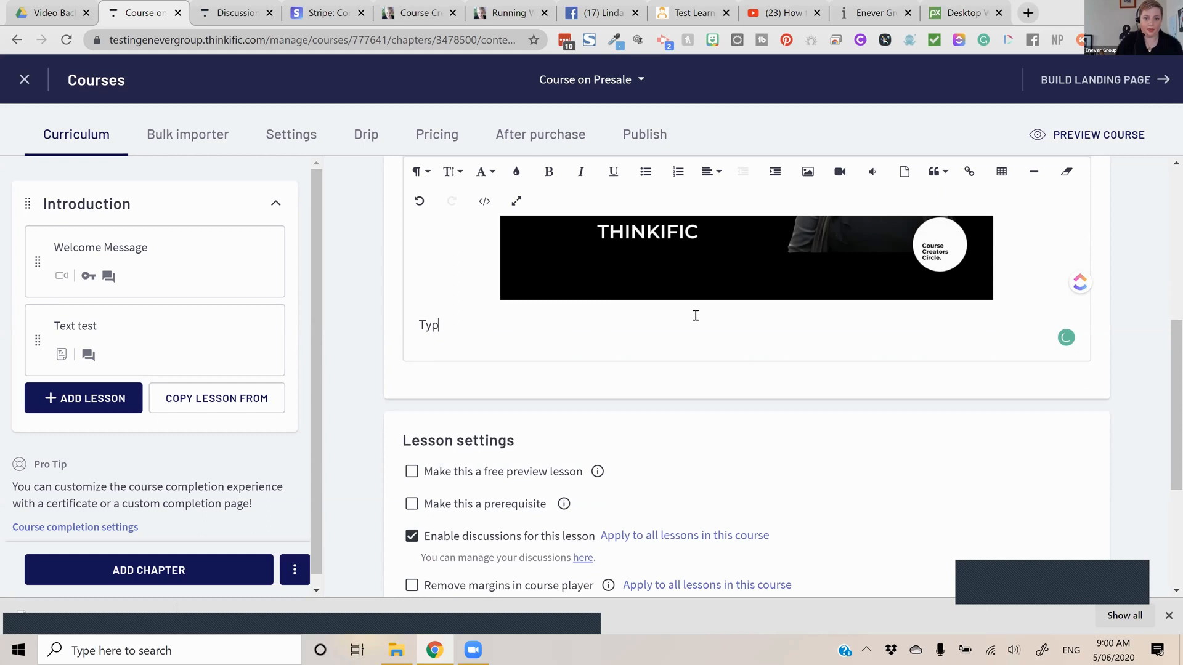
type("pe")
key("Return")
key("Return")
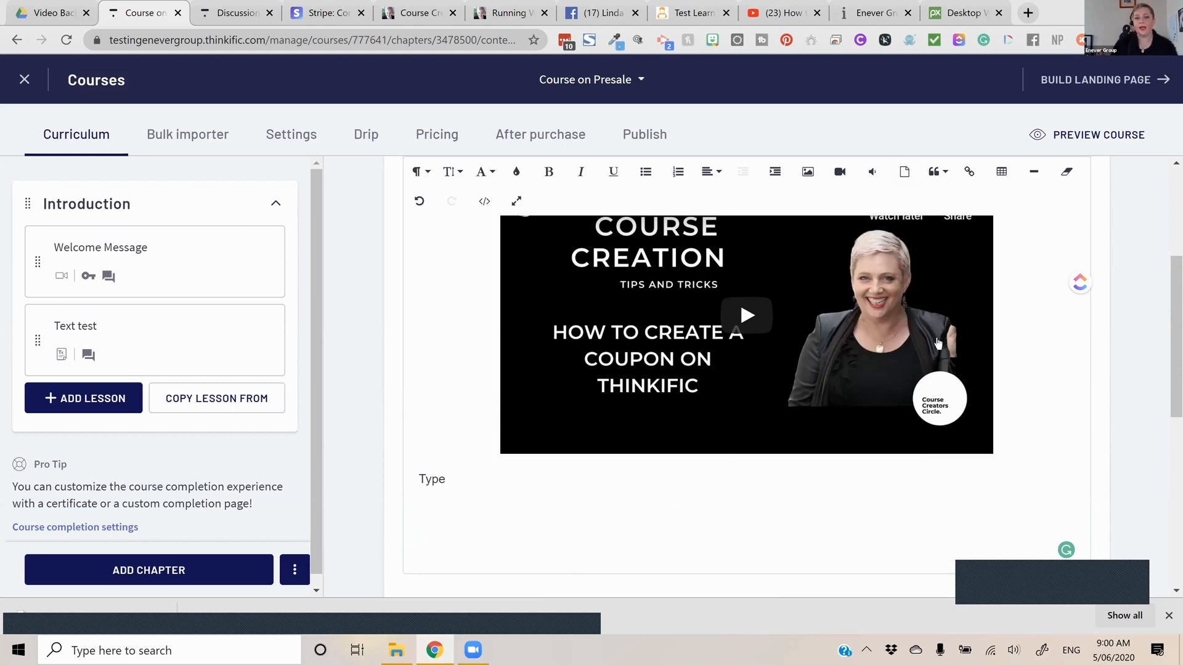
Insert a table with two rows and three columns below the text "Type"
scroll(968, 346, "up", 3)
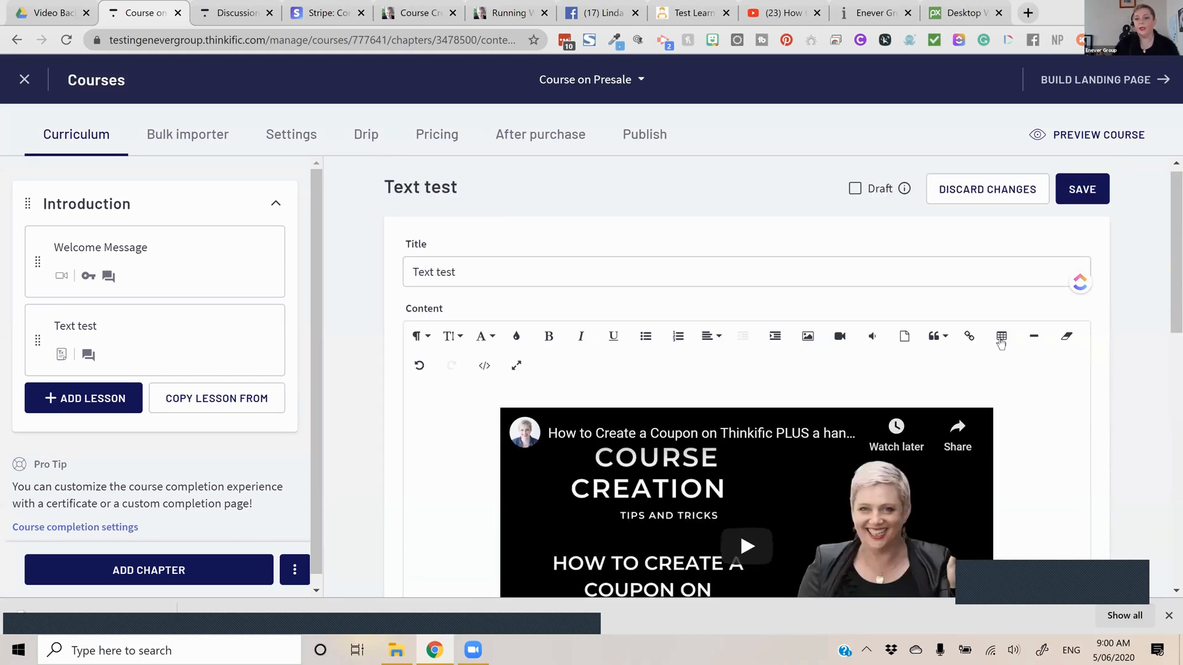
left_click(1001, 336)
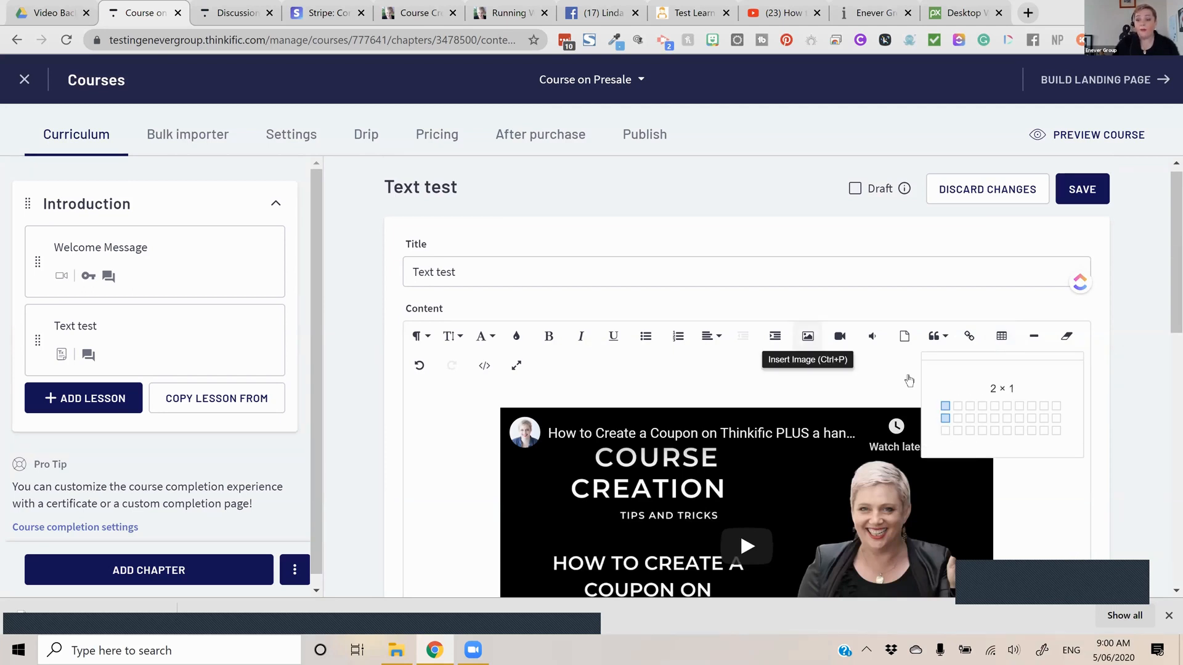
scroll(910, 381, "down", 1)
scroll(967, 283, "down", 1)
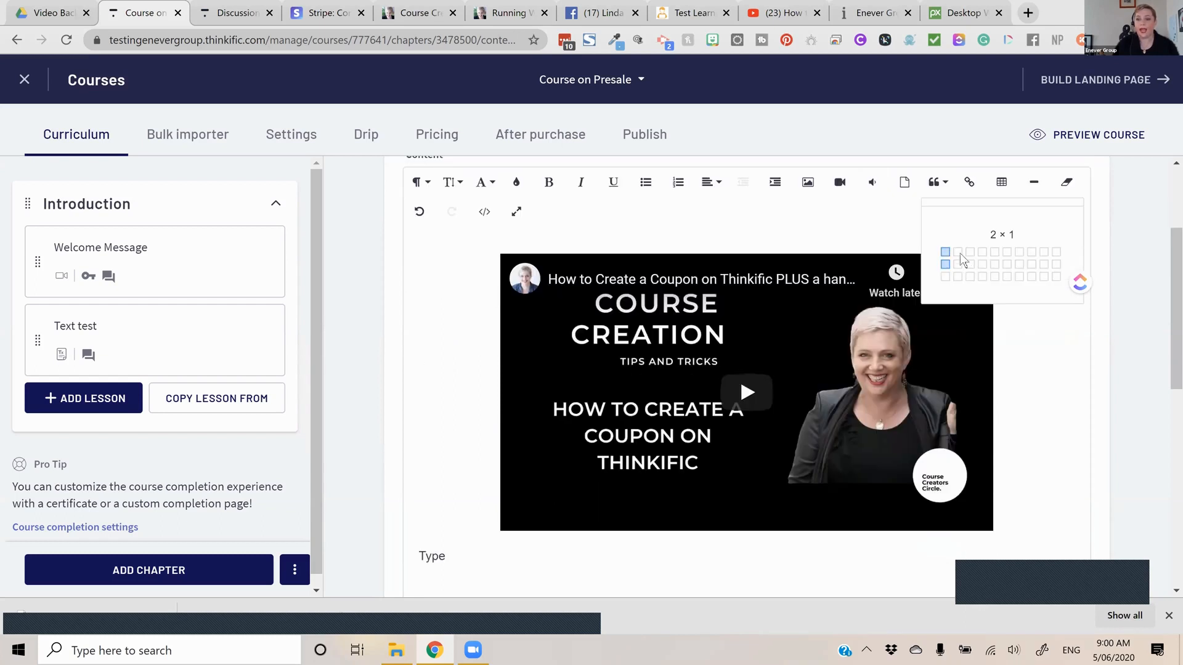
scroll(974, 258, "down", 3)
left_click(971, 264)
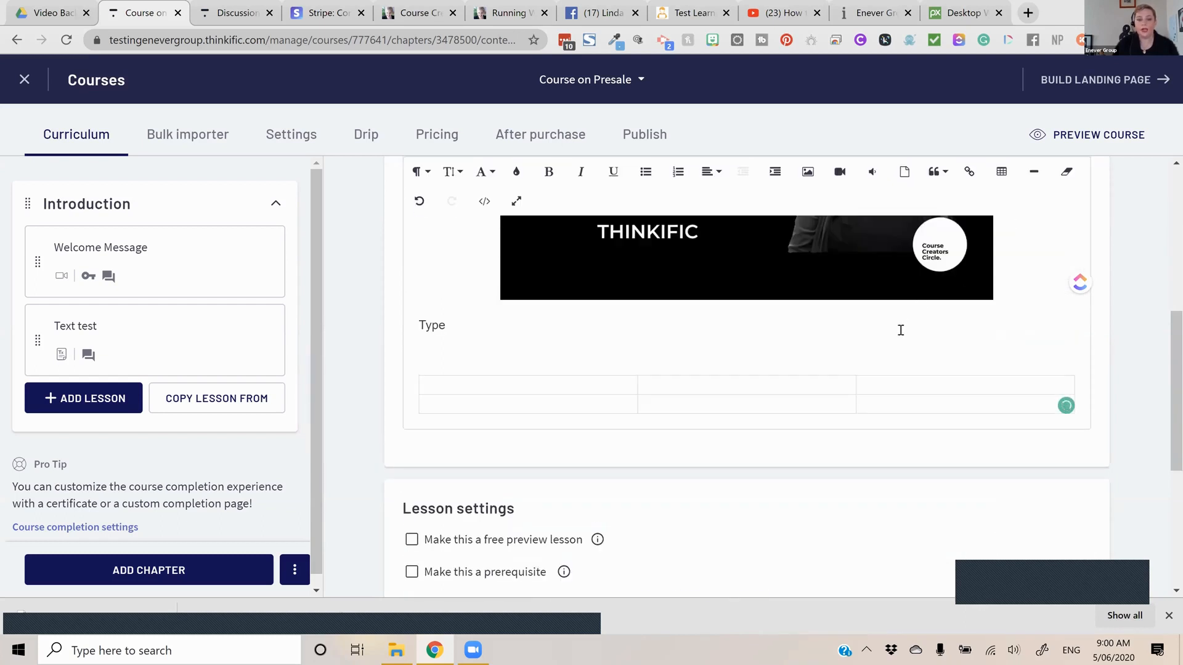
Review the Text test lesson's settings and mark the lesson as a draft
scroll(899, 331, "down", 2)
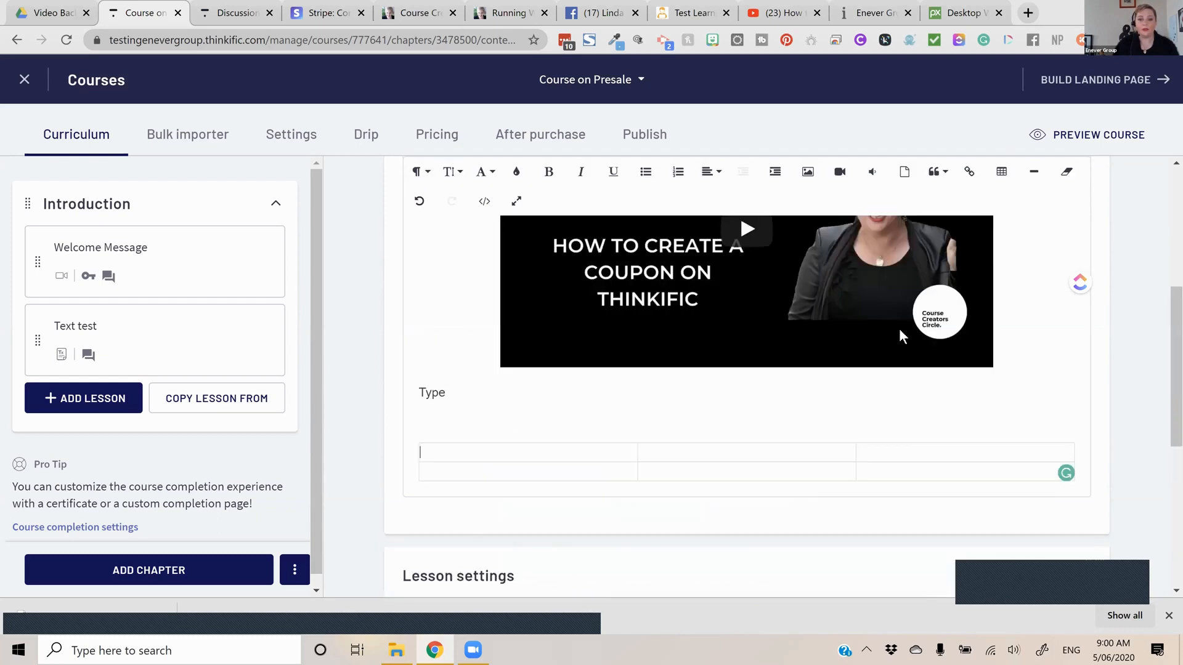
scroll(899, 328, "down", 3)
scroll(654, 329, "down", 1)
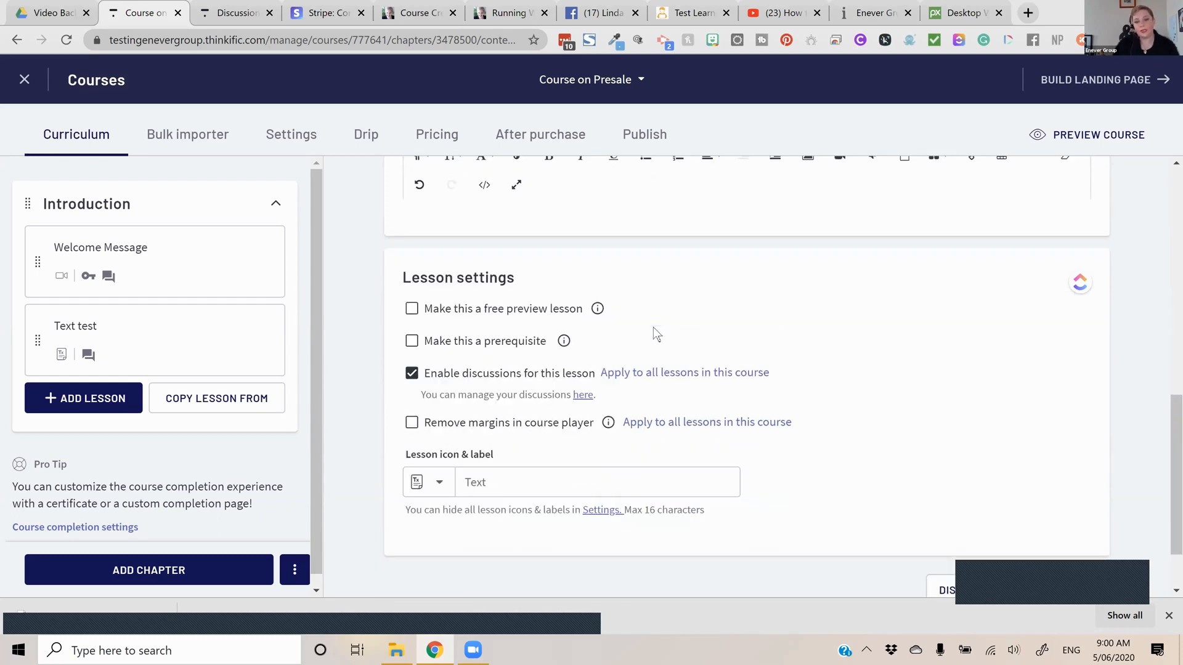
scroll(1048, 419, "up", 2)
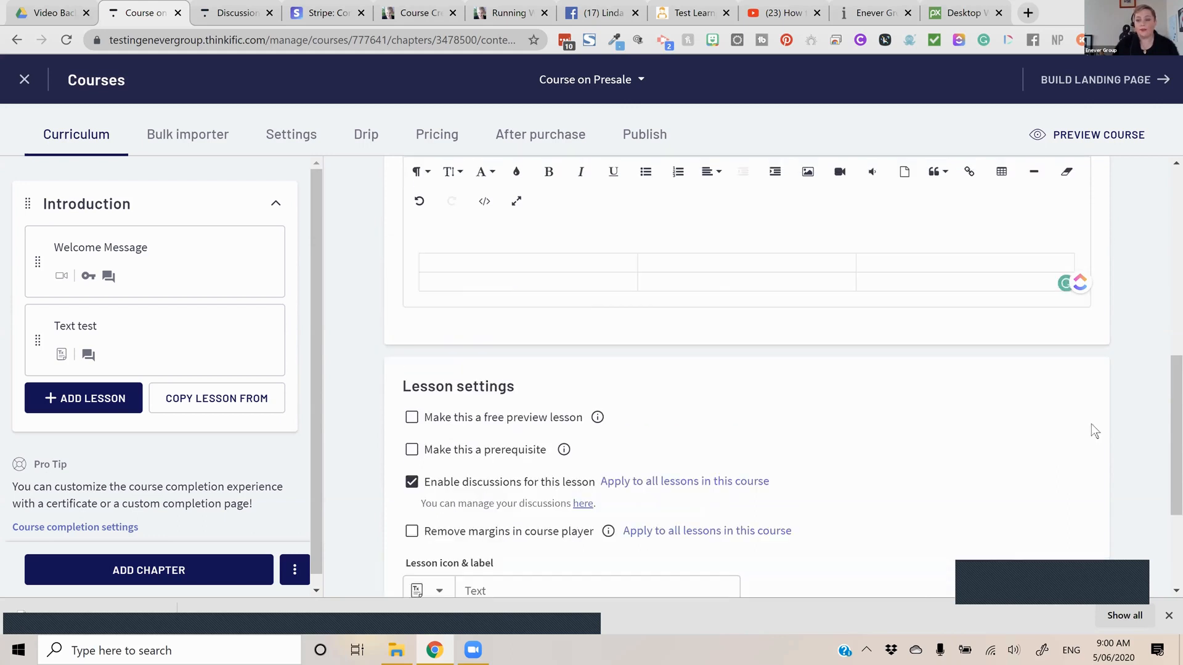
scroll(1048, 370, "up", 2)
scroll(862, 201, "up", 5)
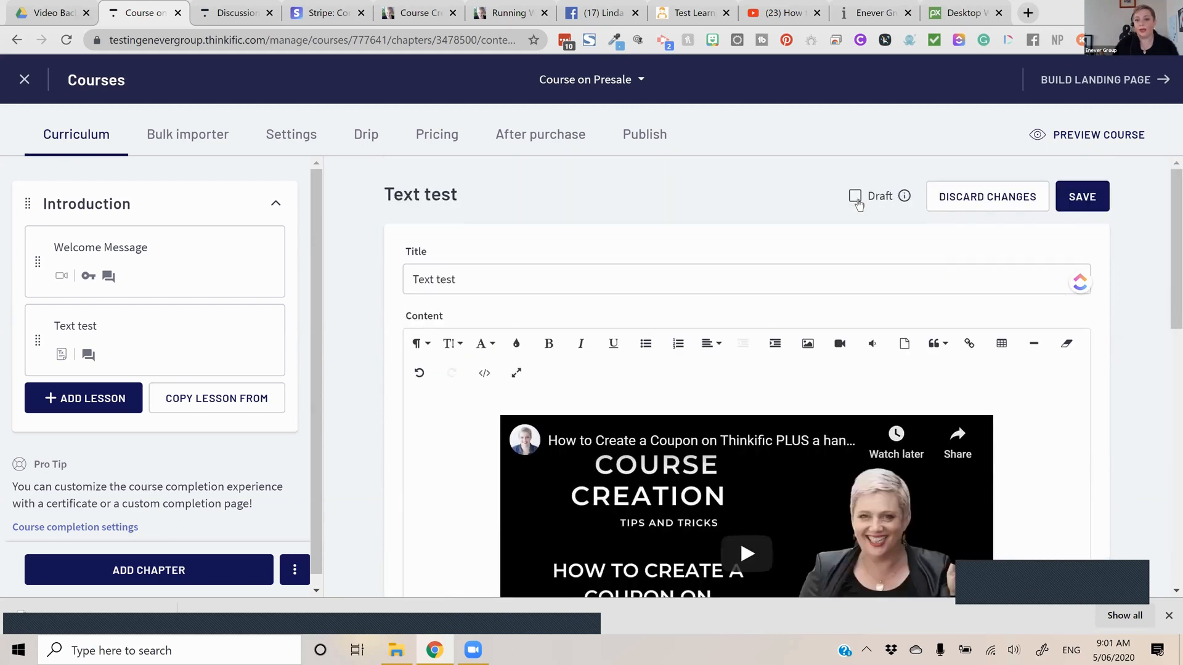
left_click(856, 199)
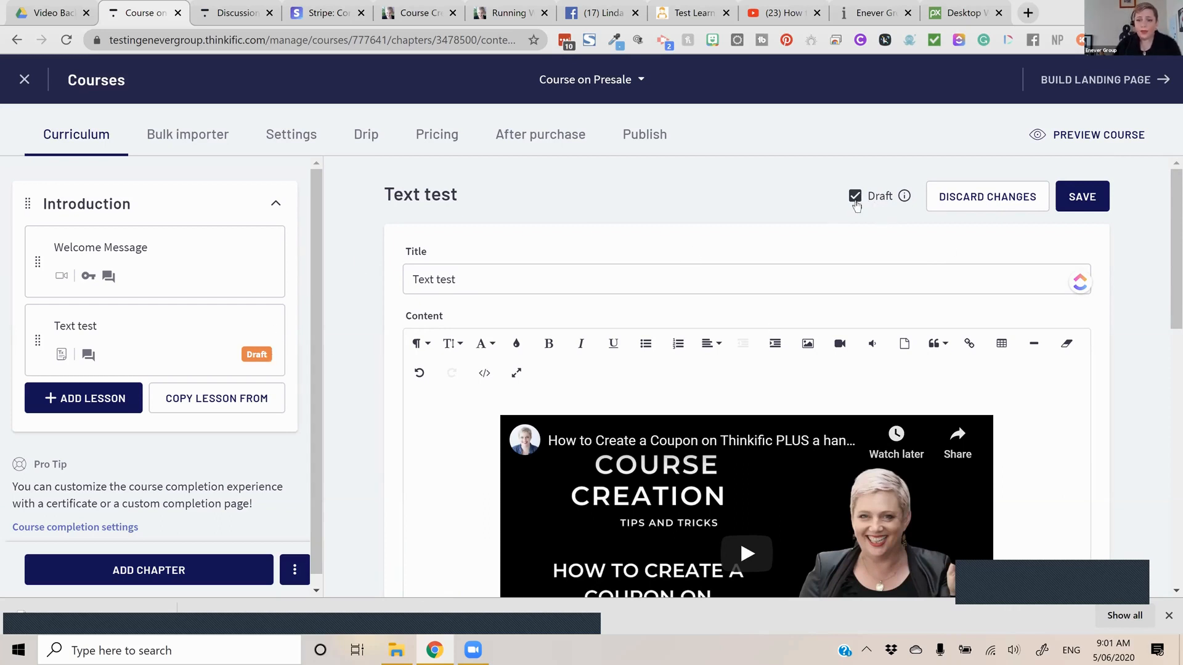
Remove the draft status from the Text test lesson and save the lesson
left_click(881, 197)
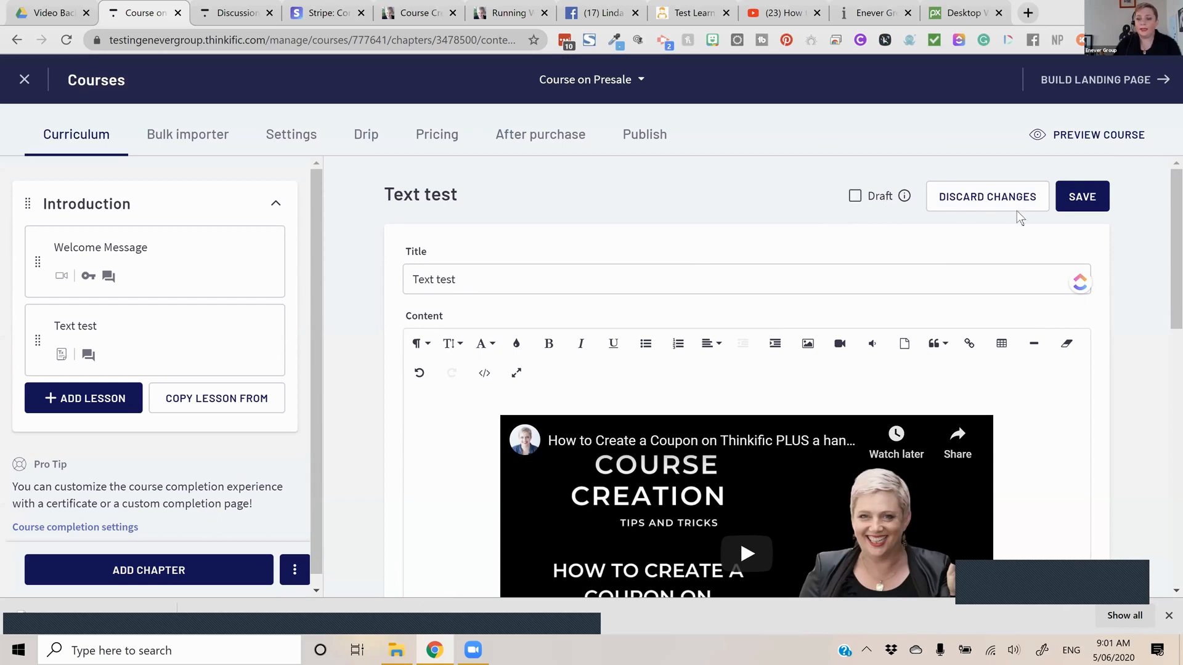
left_click(1075, 203)
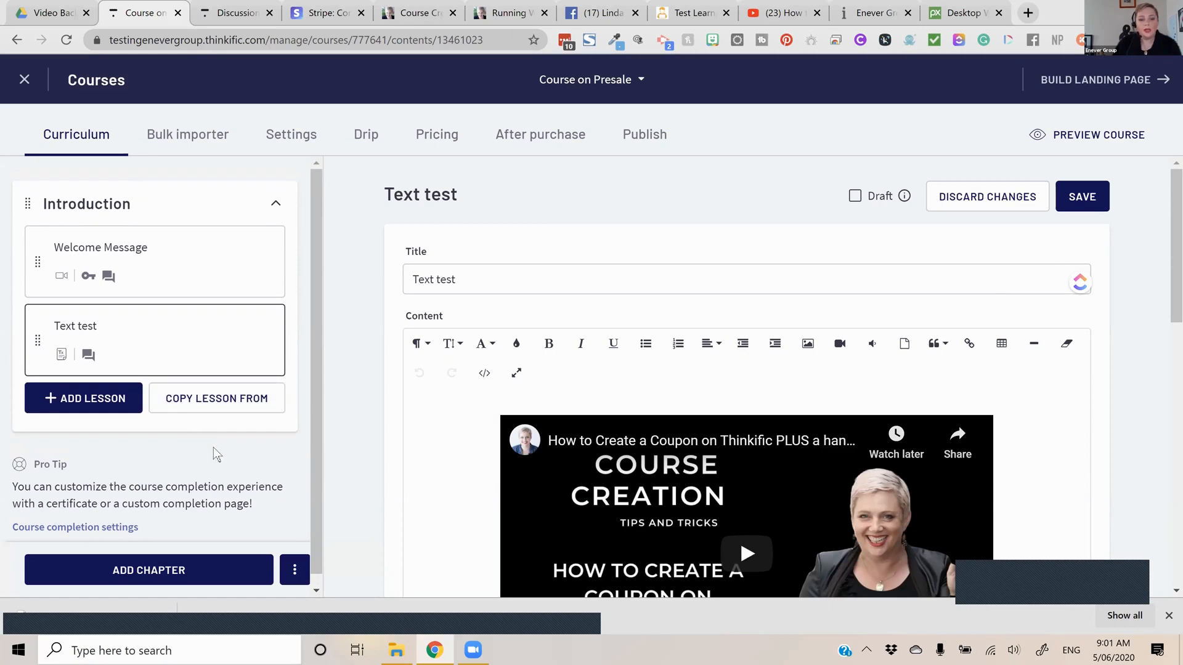
Add a new chapter titled "Stage Two" to the curriculum and save it
left_click(219, 565)
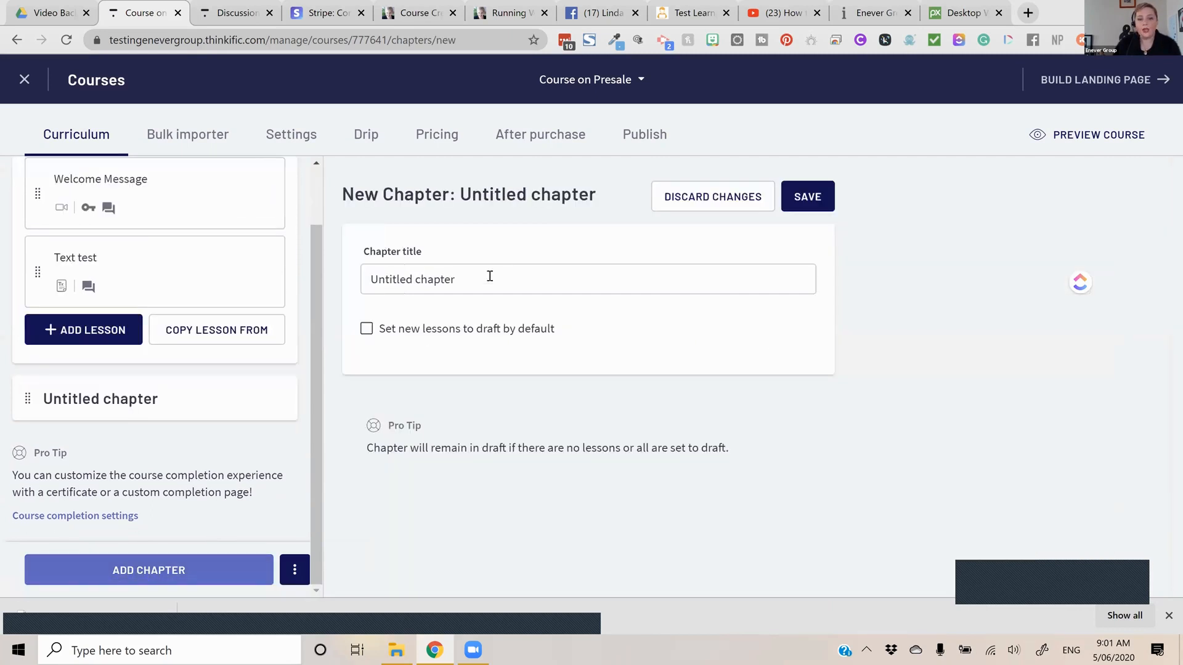
left_click(491, 276)
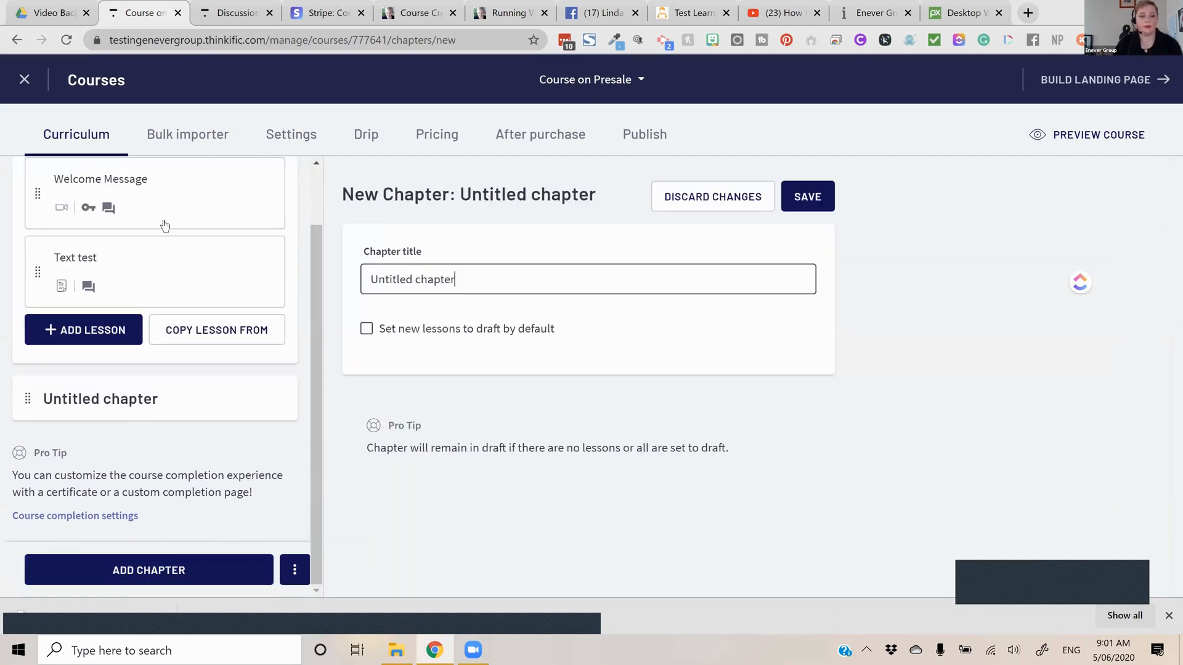
key("ctrl+a")
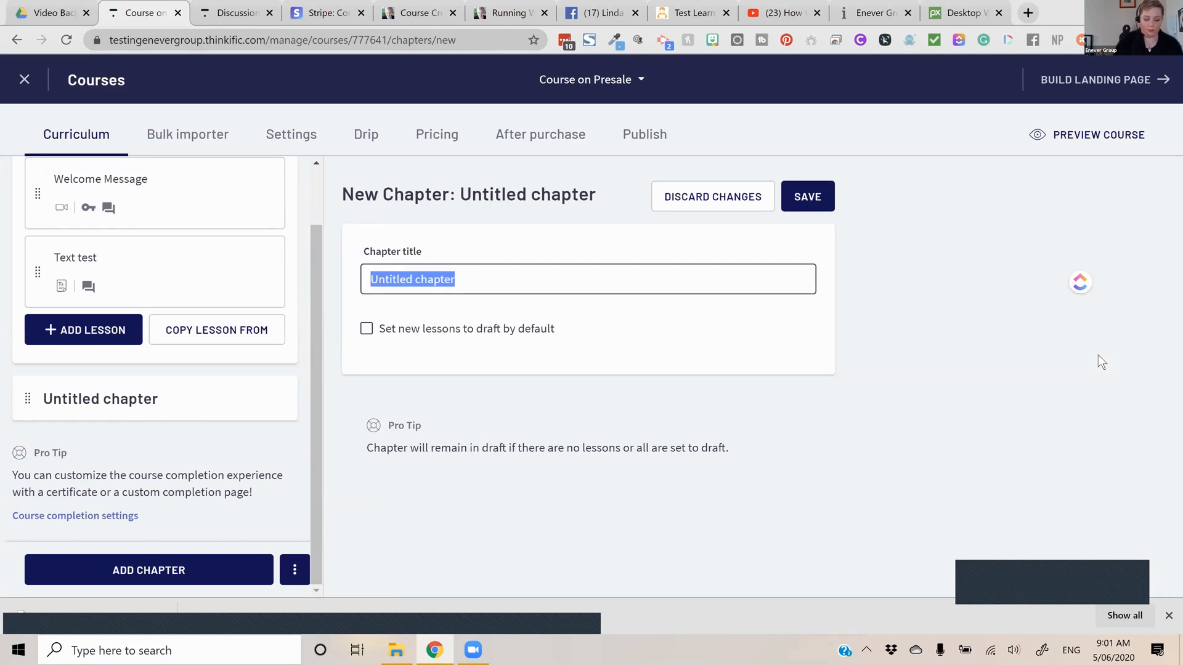
type("Stage")
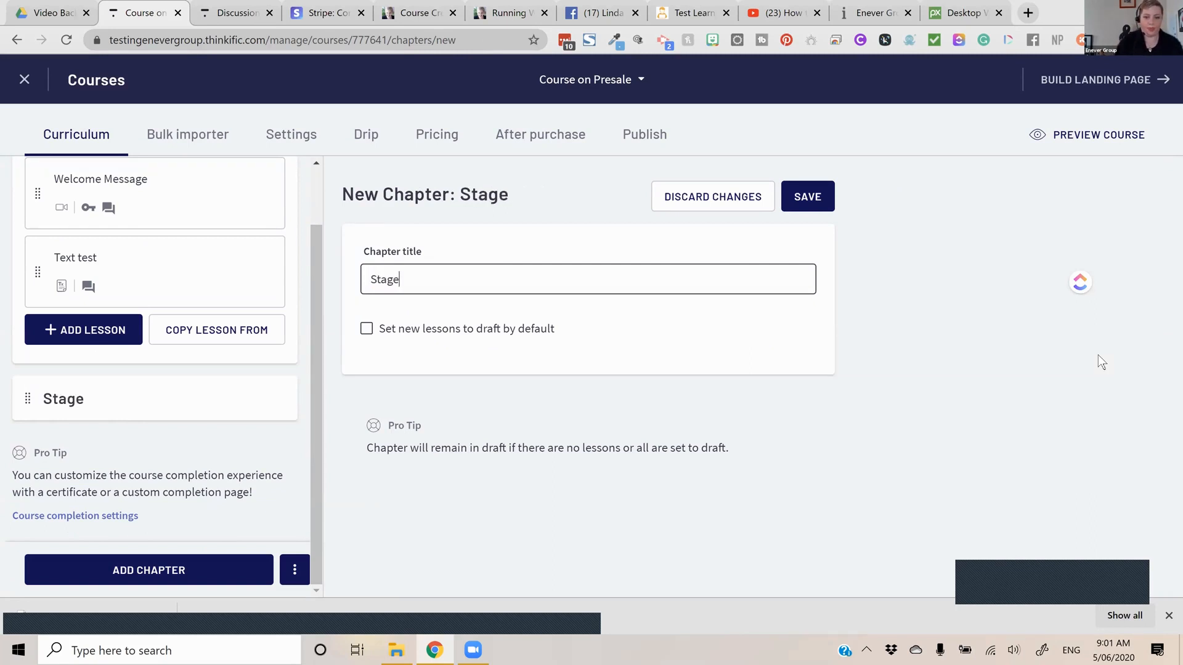
type(" Two")
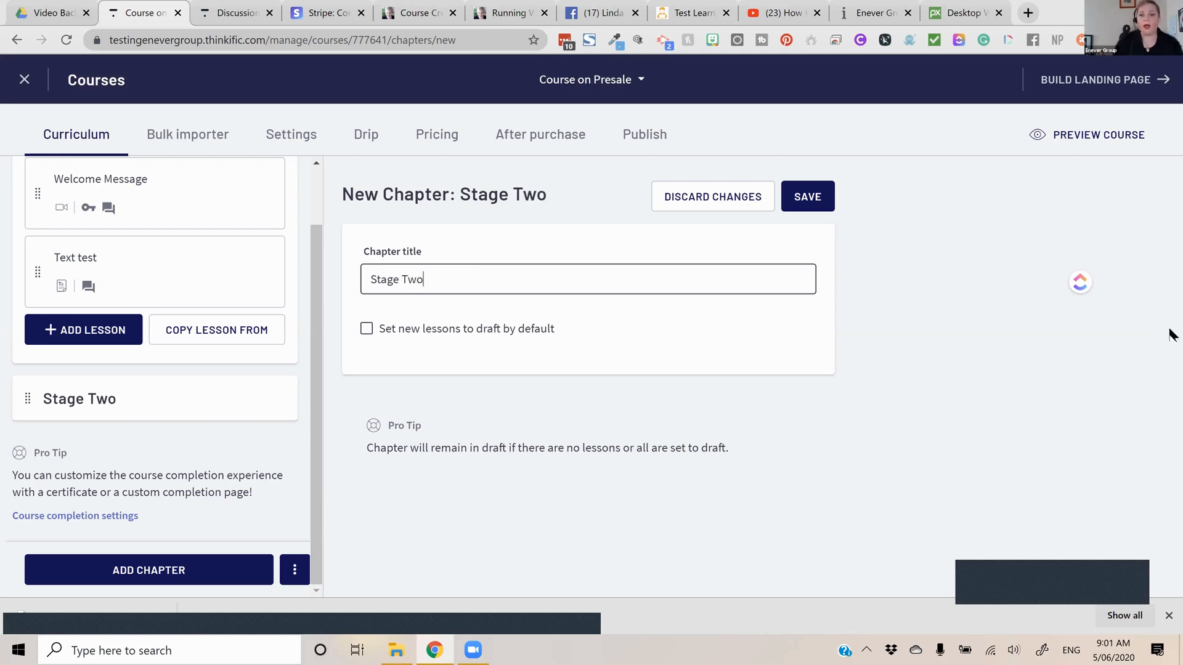
left_click(790, 210)
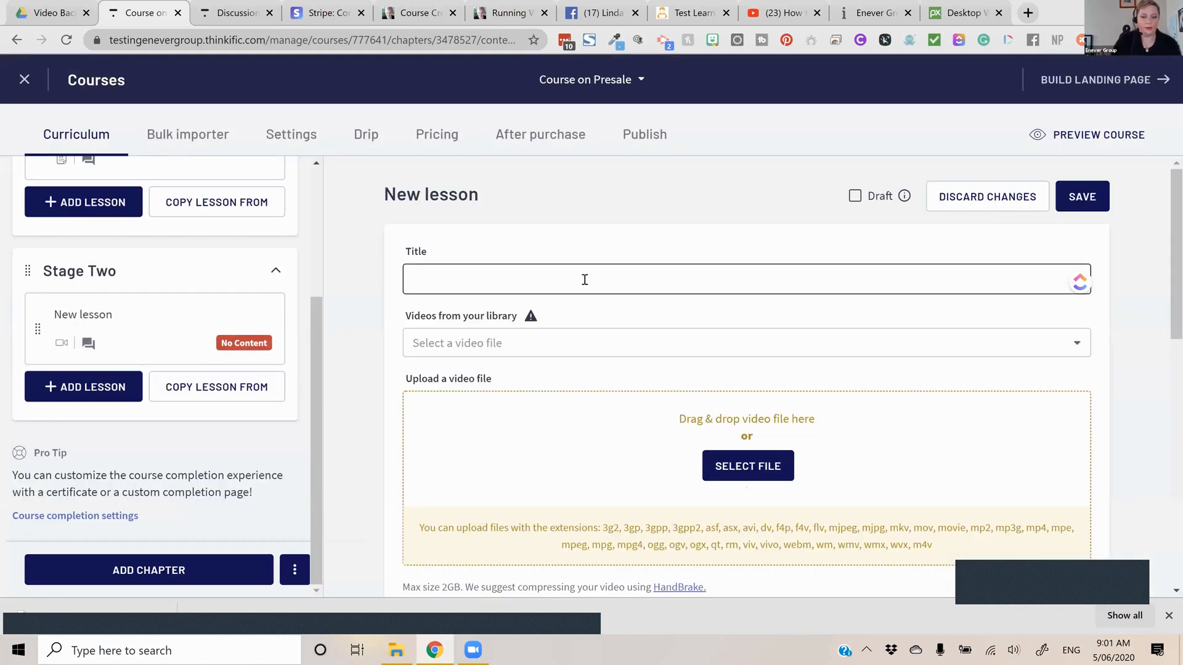
Name the new video lesson in the Stage Two chapter "Lesson Title" and save it
type("Lesson Title")
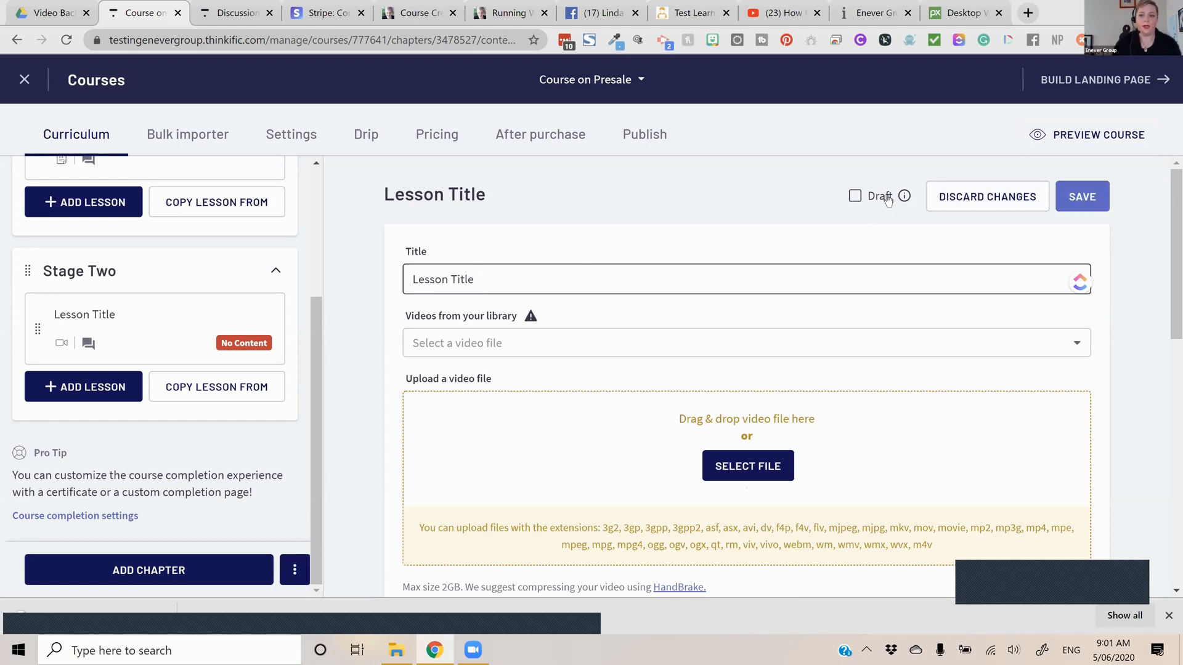
left_click(1080, 206)
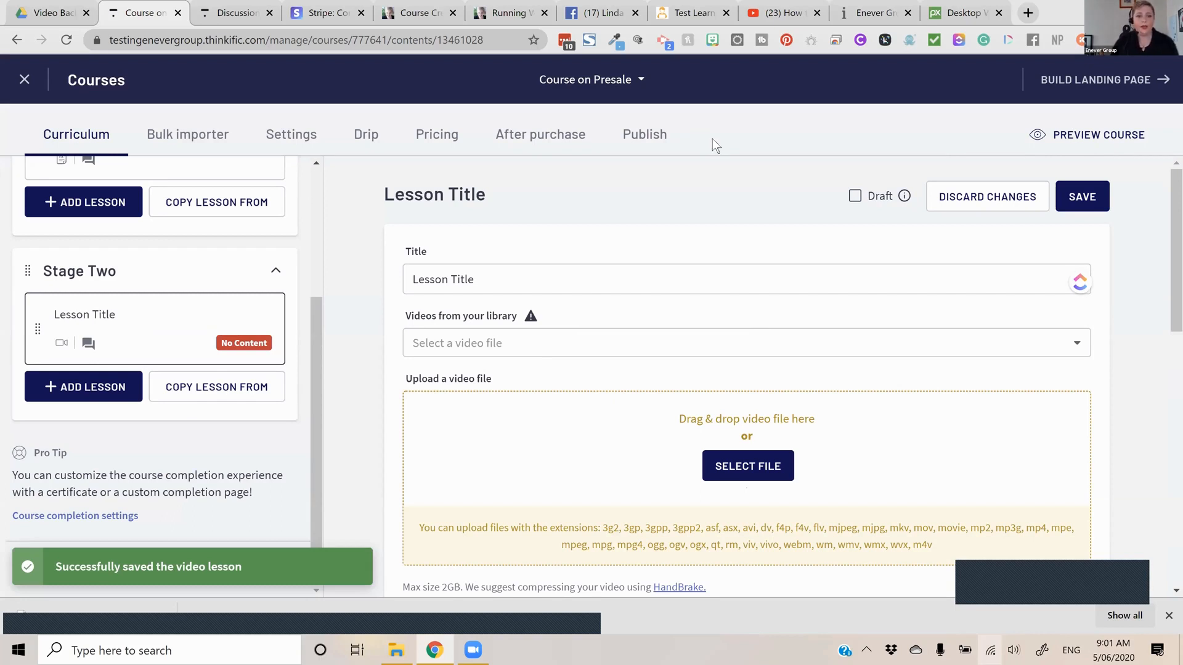
Preview the course and look through the Welcome Message and Text test lessons in the Introduction chapter
left_click(1098, 135)
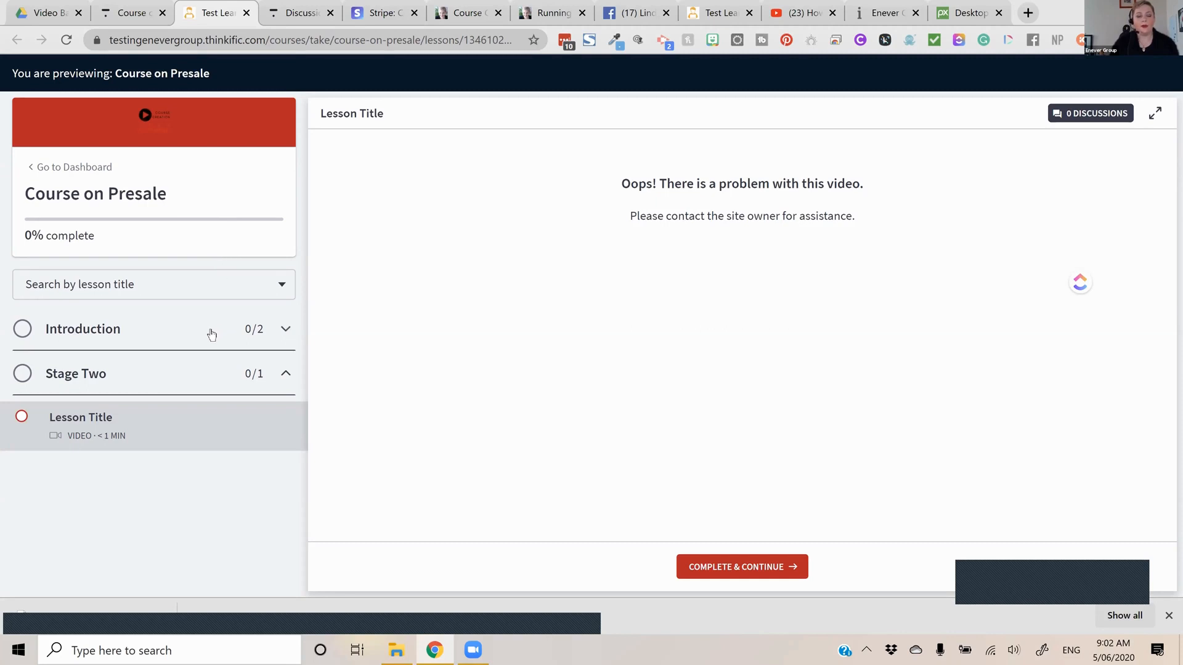
left_click(166, 342)
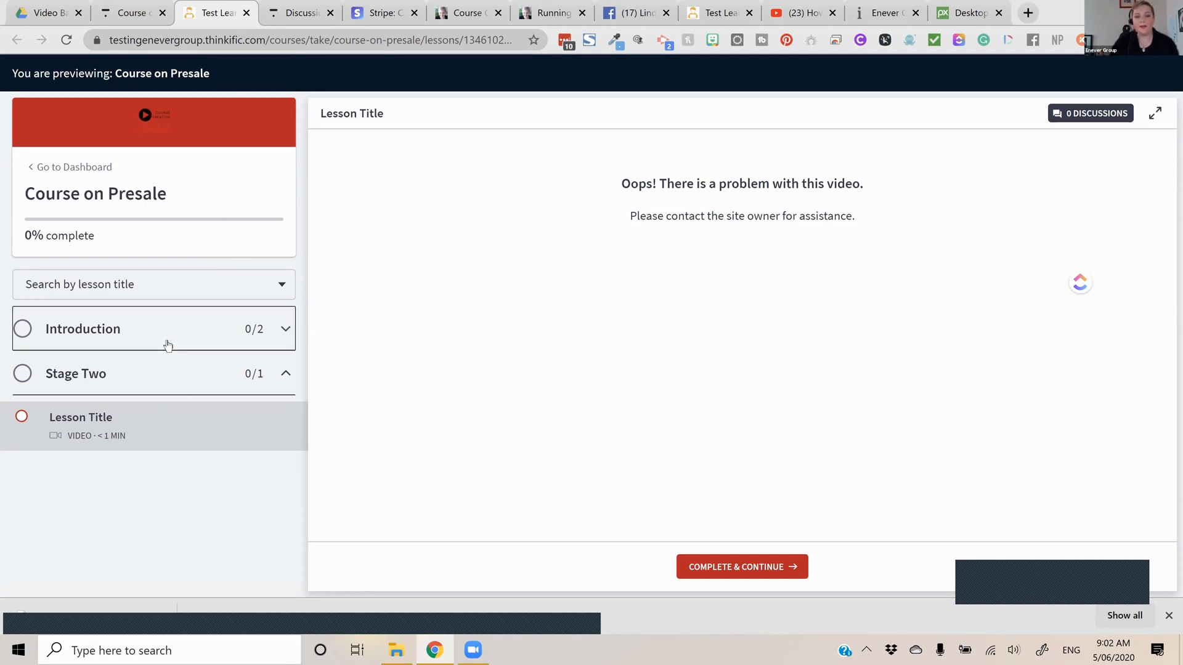
left_click(139, 378)
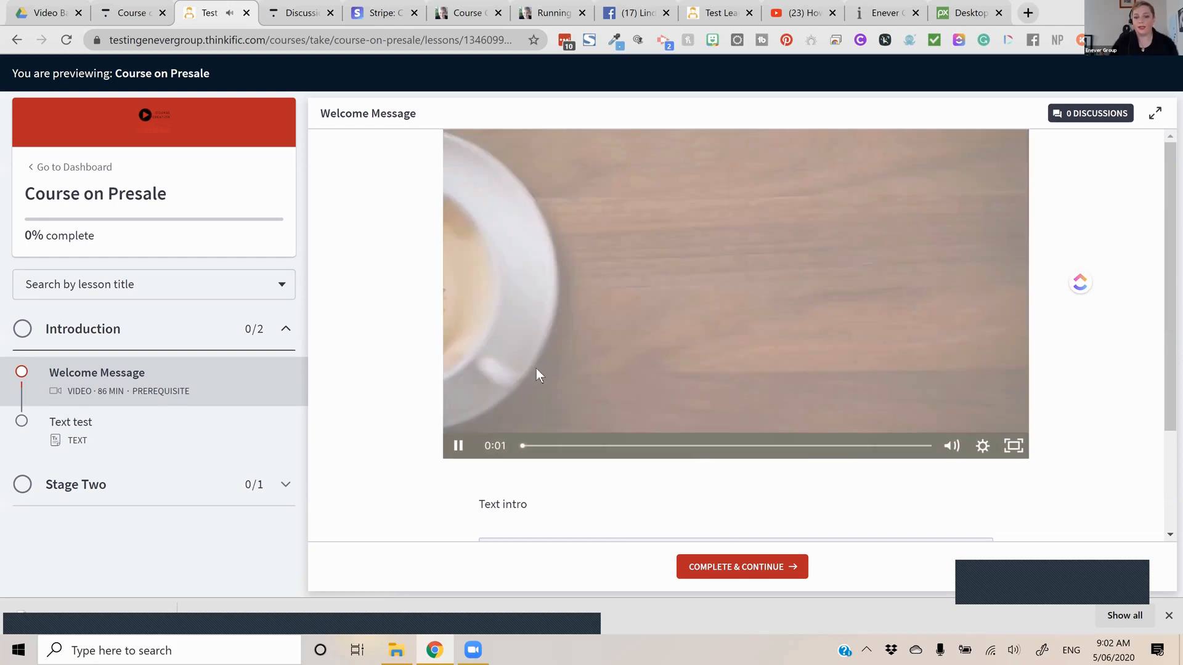
scroll(623, 345, "down", 2)
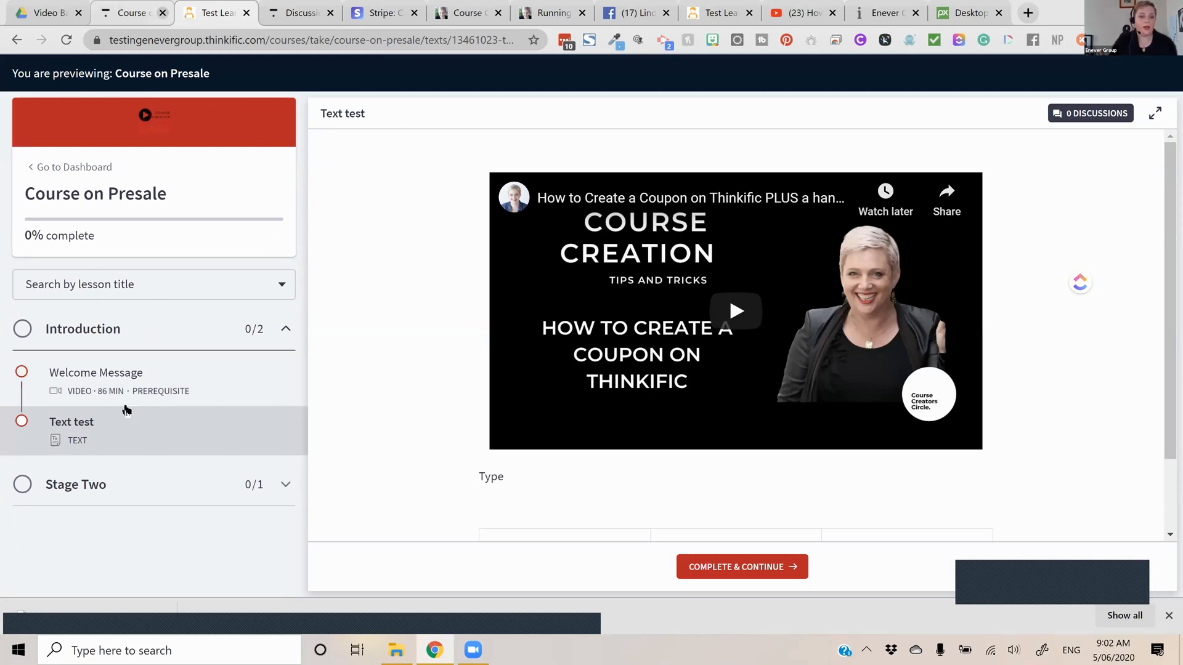
Create a multimedia lesson "Tools to market" in the Introduction chapter, using the course creators tools article's URL as externally hosted content, and save it
key("ctrl+shift+Tab")
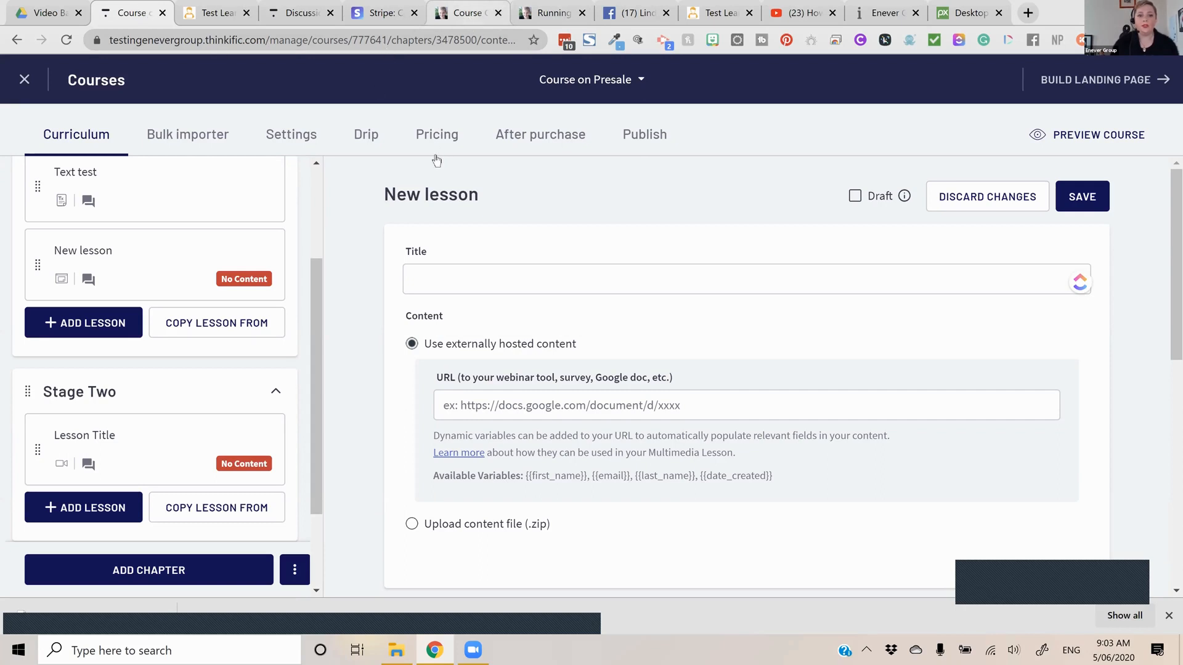
left_click(468, 13)
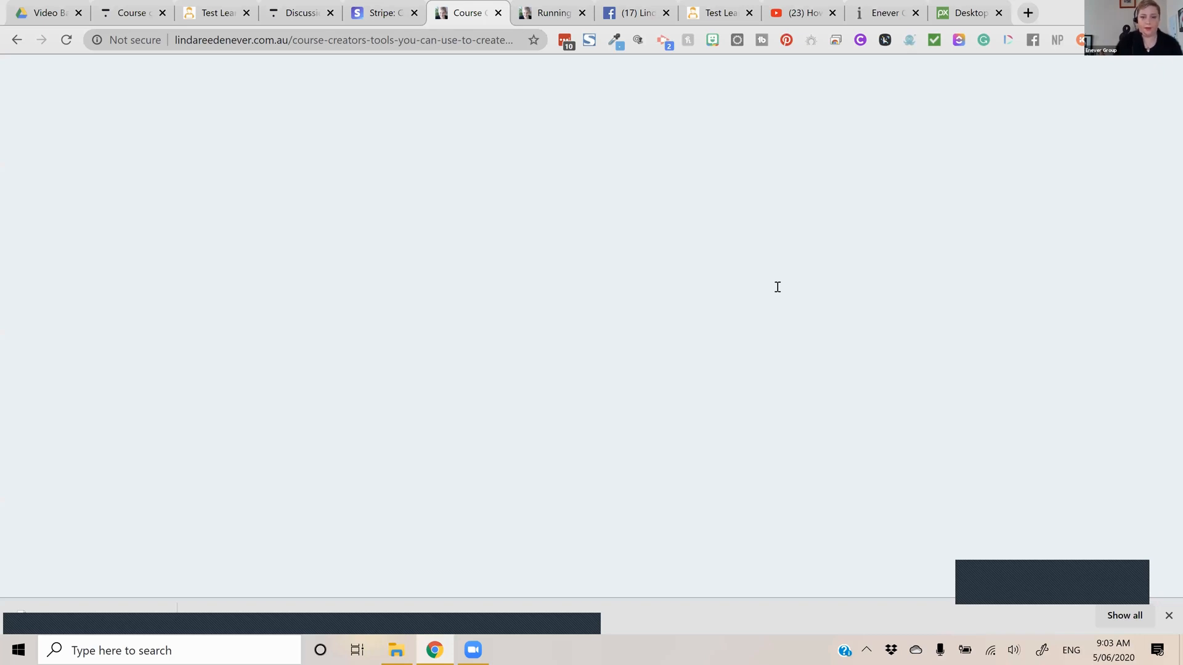
key("ctrl+2")
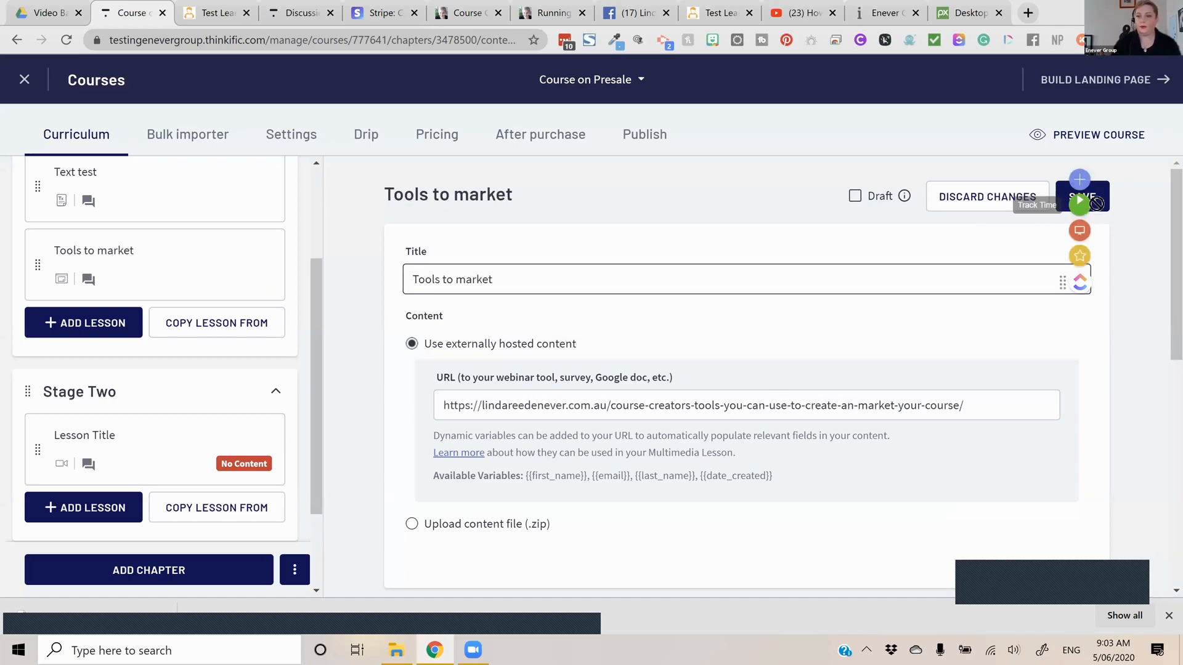
left_click(1087, 205)
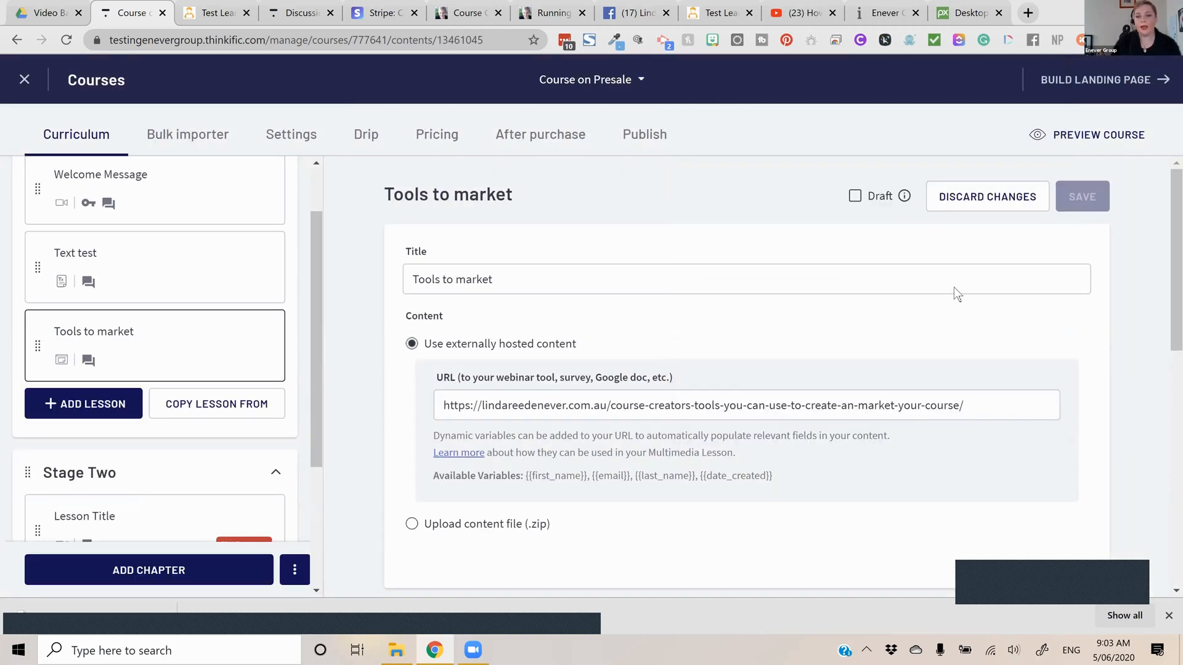
Review the Tools to market lesson's settings and read through the lesson in the course preview
scroll(978, 360, "down", 1)
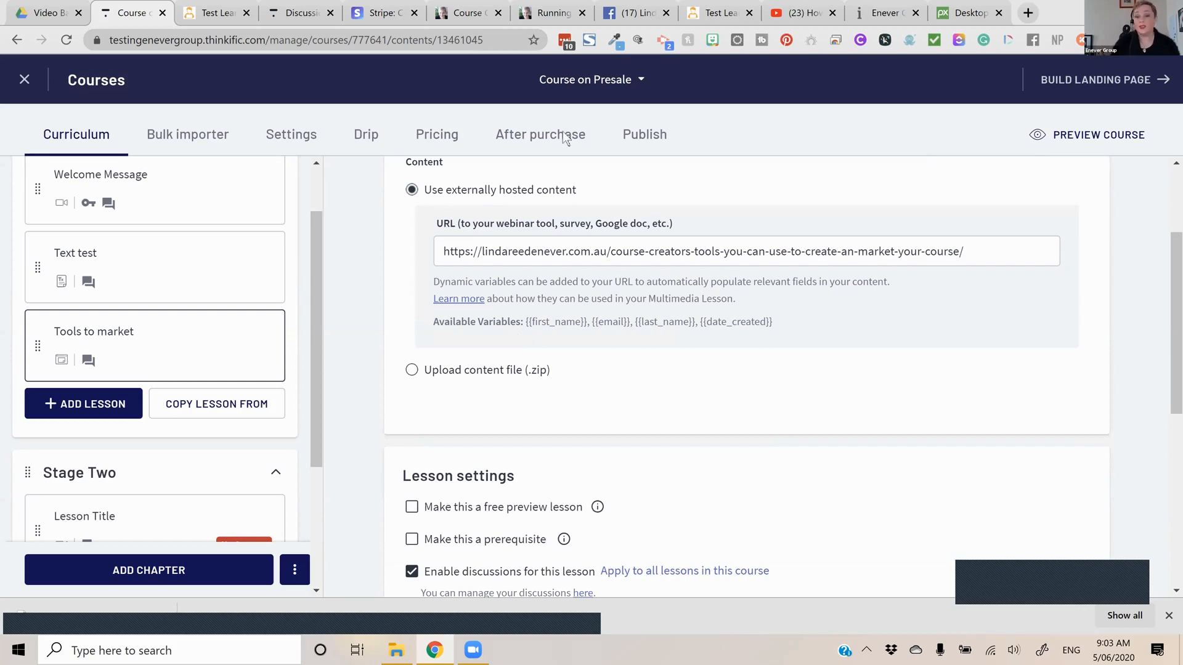
key("ctrl+Tab")
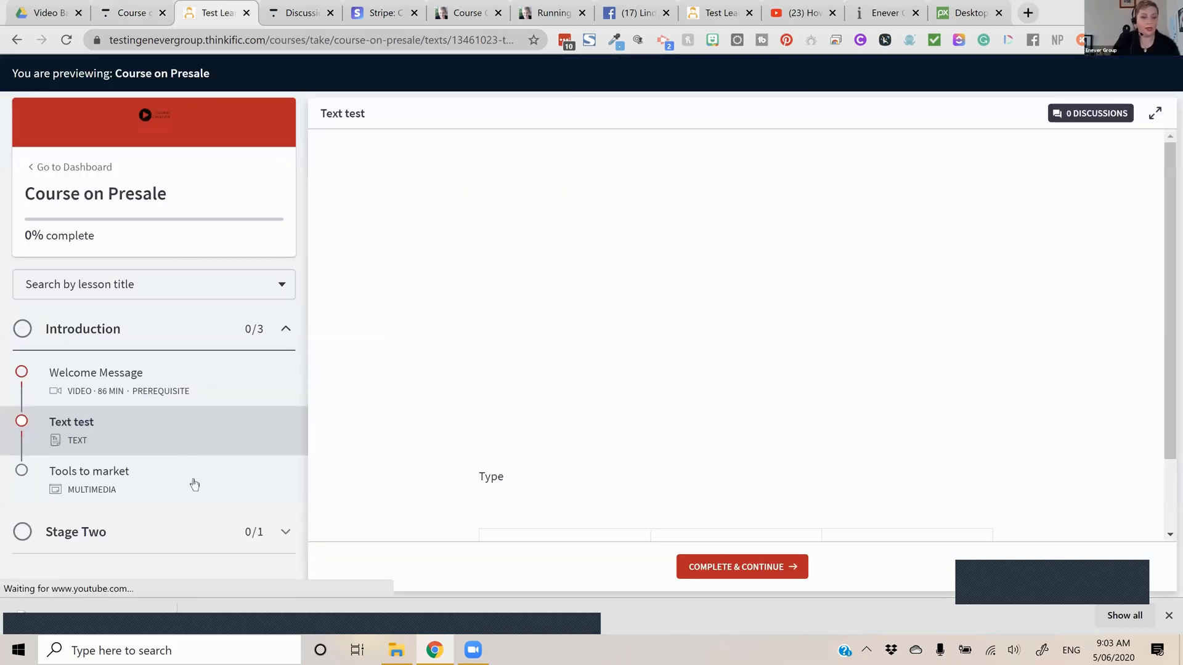
left_click(198, 474)
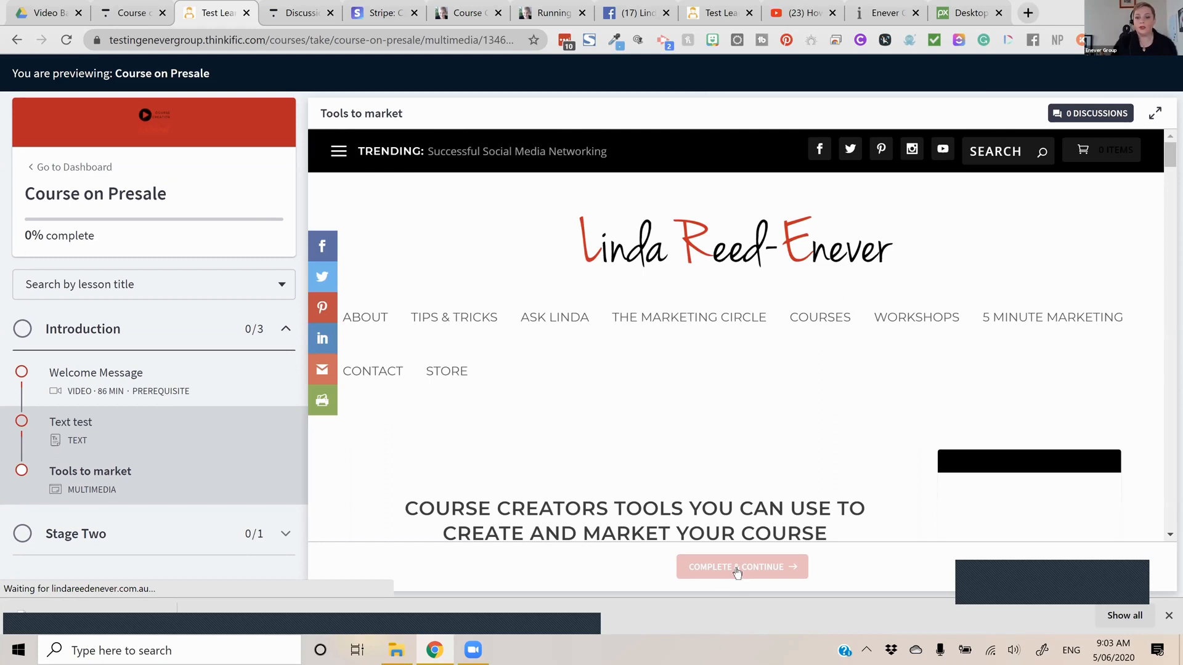
scroll(522, 523, "down", 10)
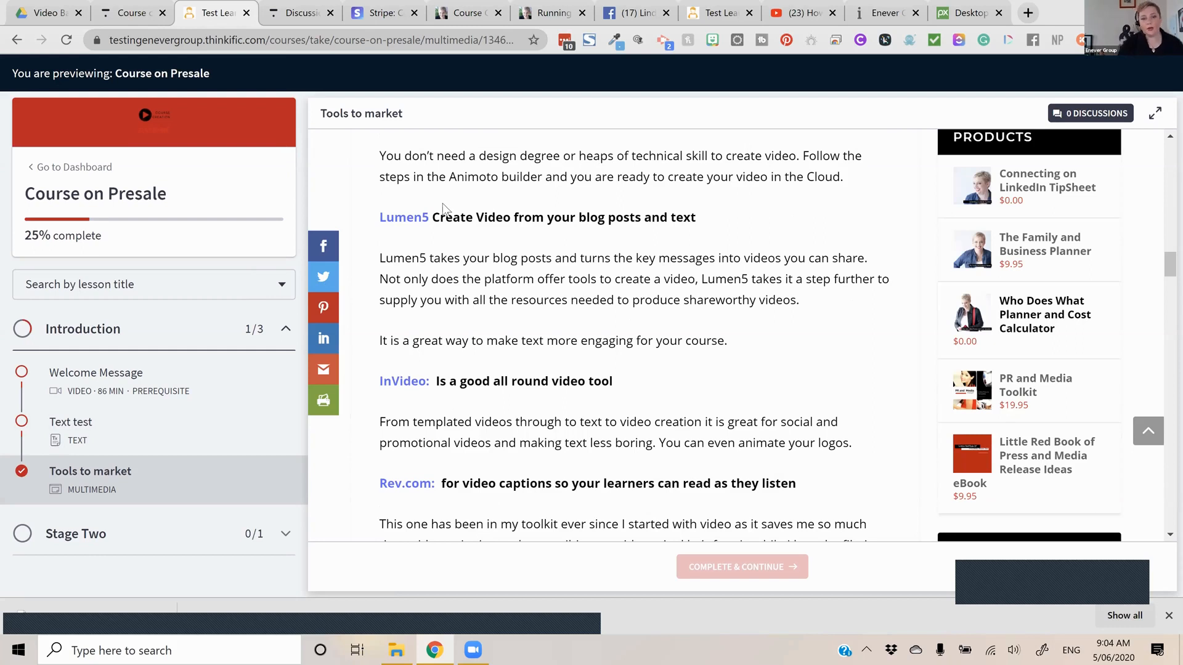
Review the access options in the course's basic settings, enable Disable text copying, and save the settings
key("ctrl+shift+Tab")
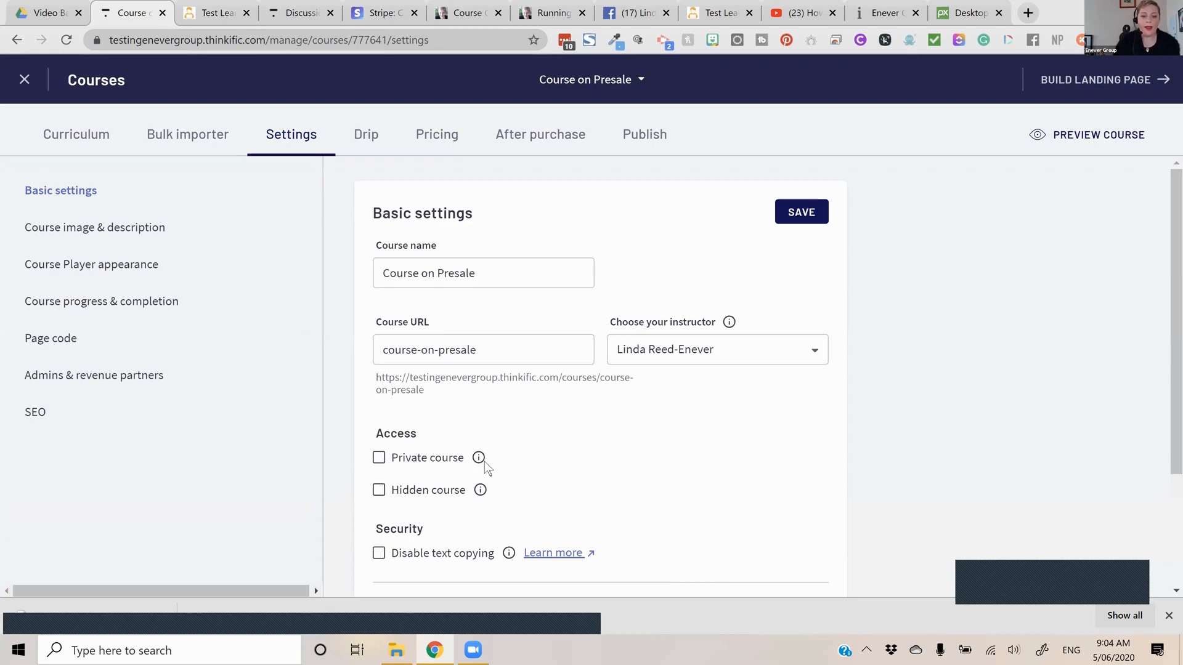
mouse_move(484, 461)
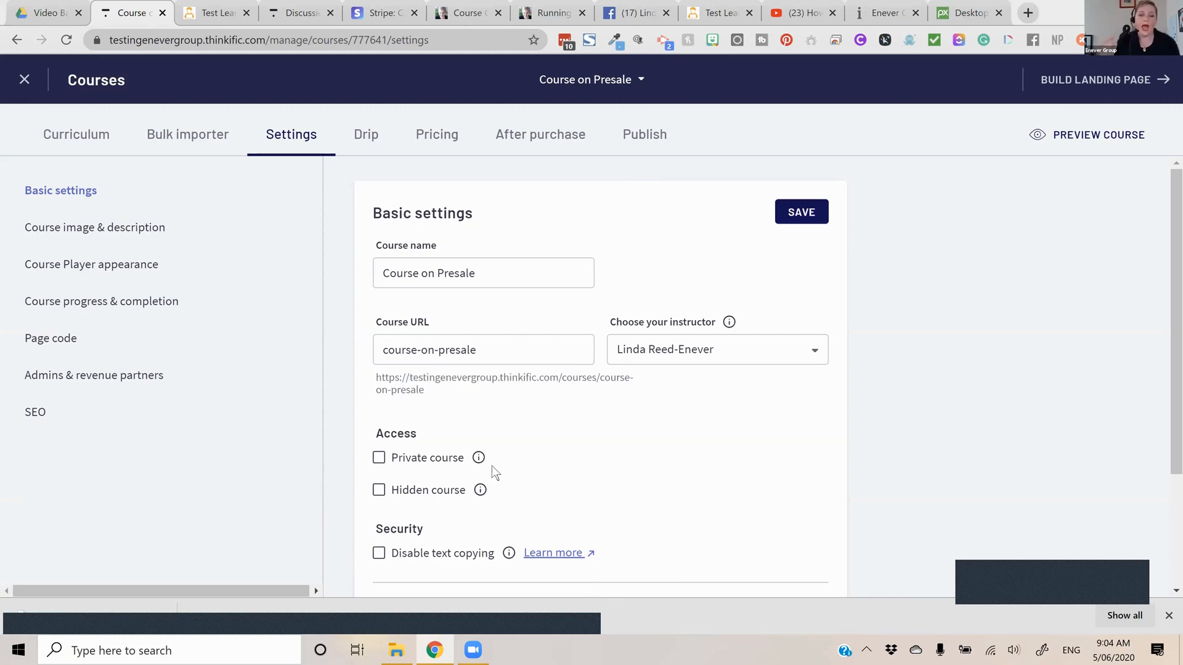
mouse_move(479, 492)
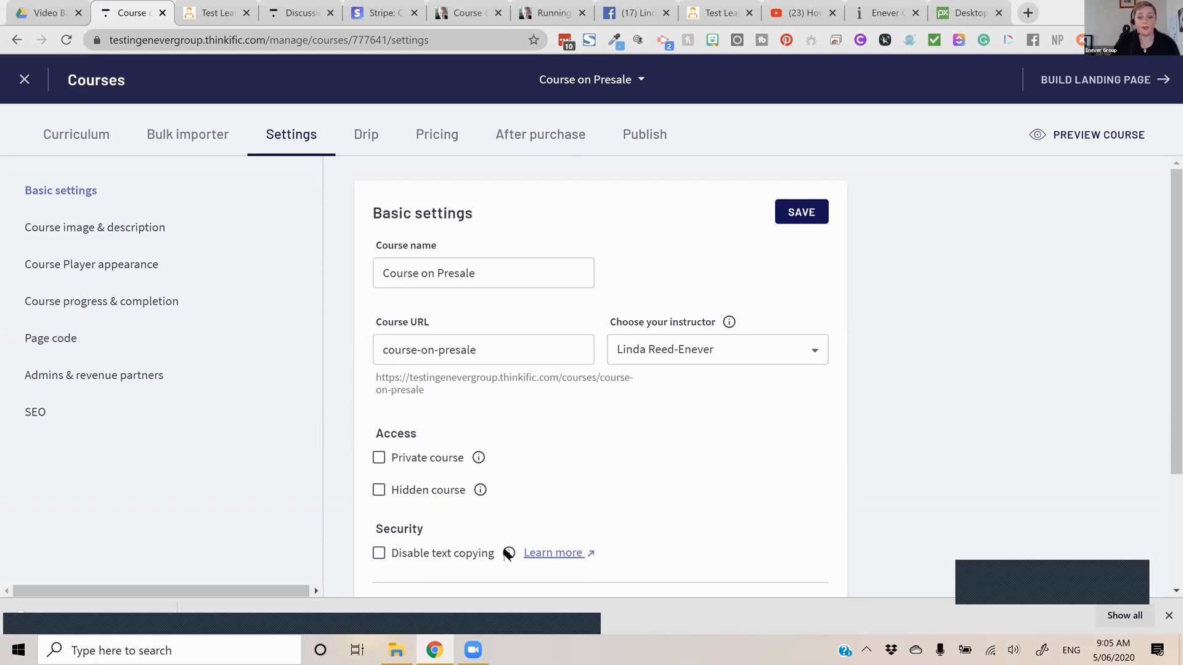
mouse_move(507, 554)
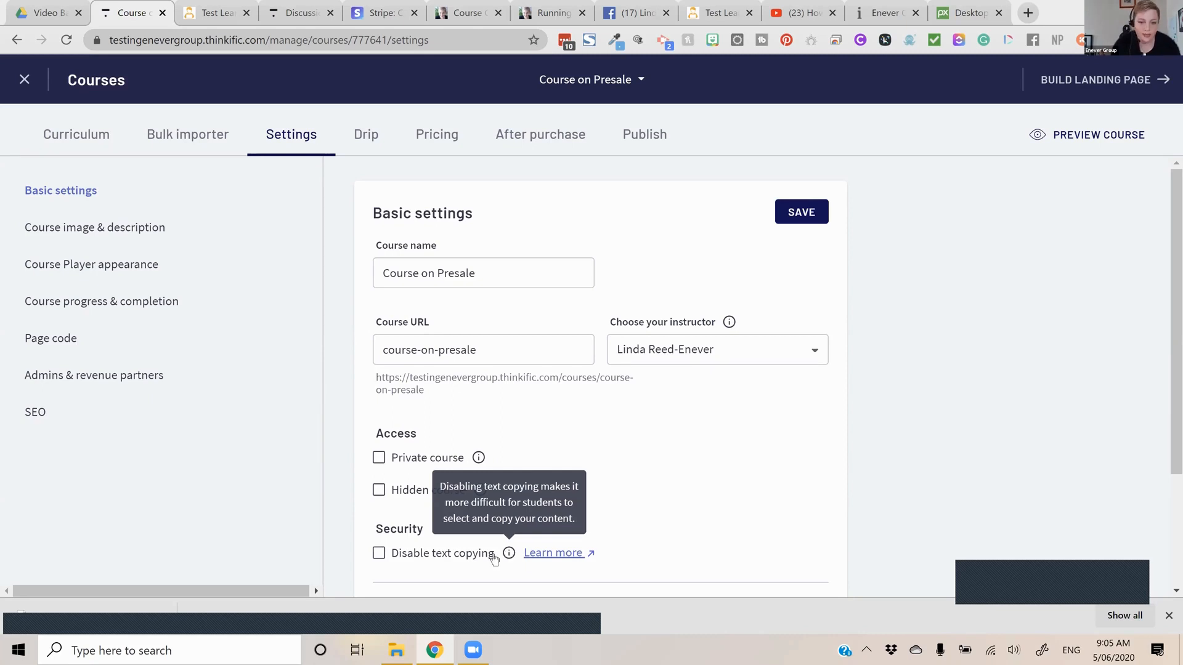
left_click(439, 556)
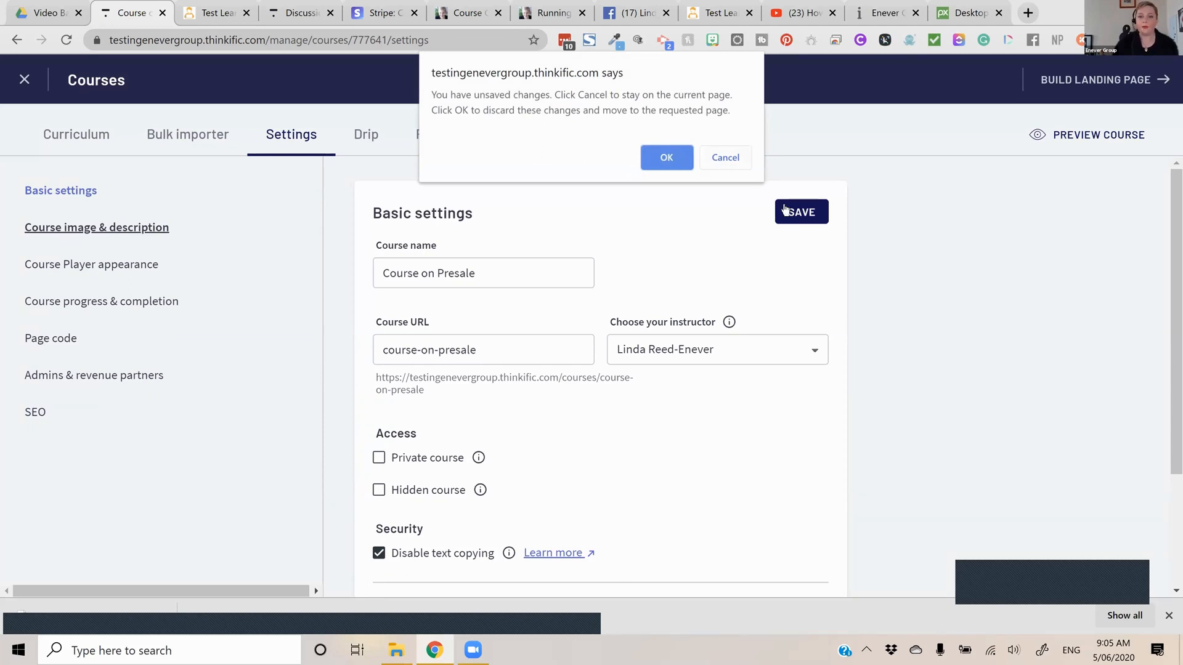
key("Escape")
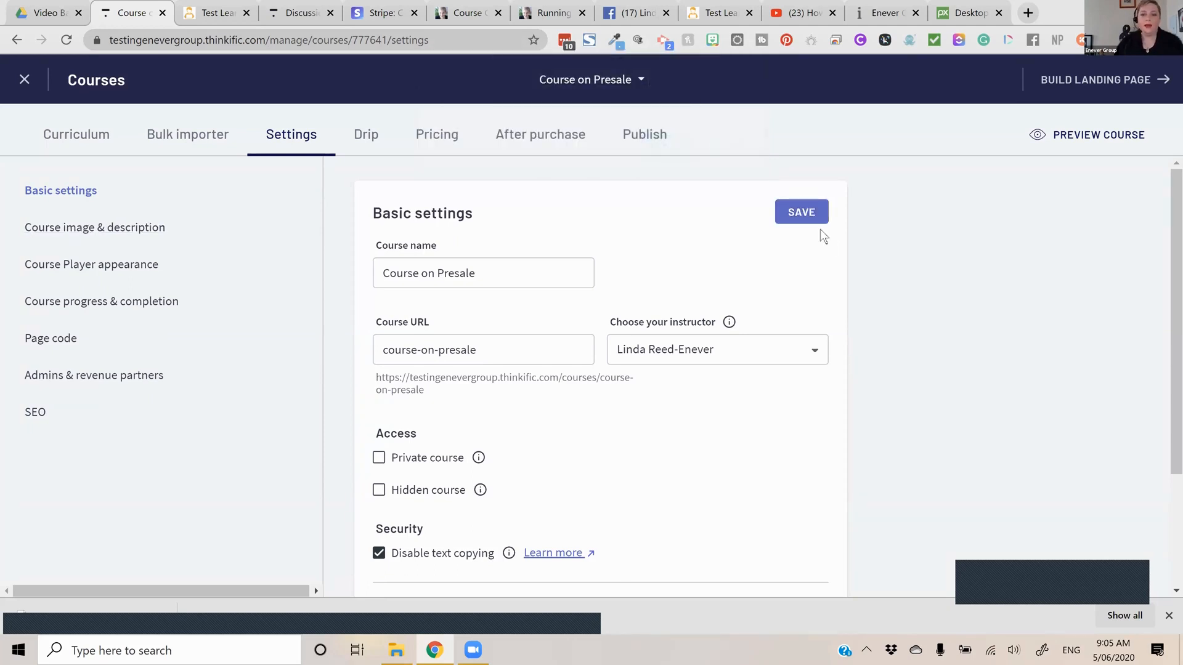
left_click(817, 227)
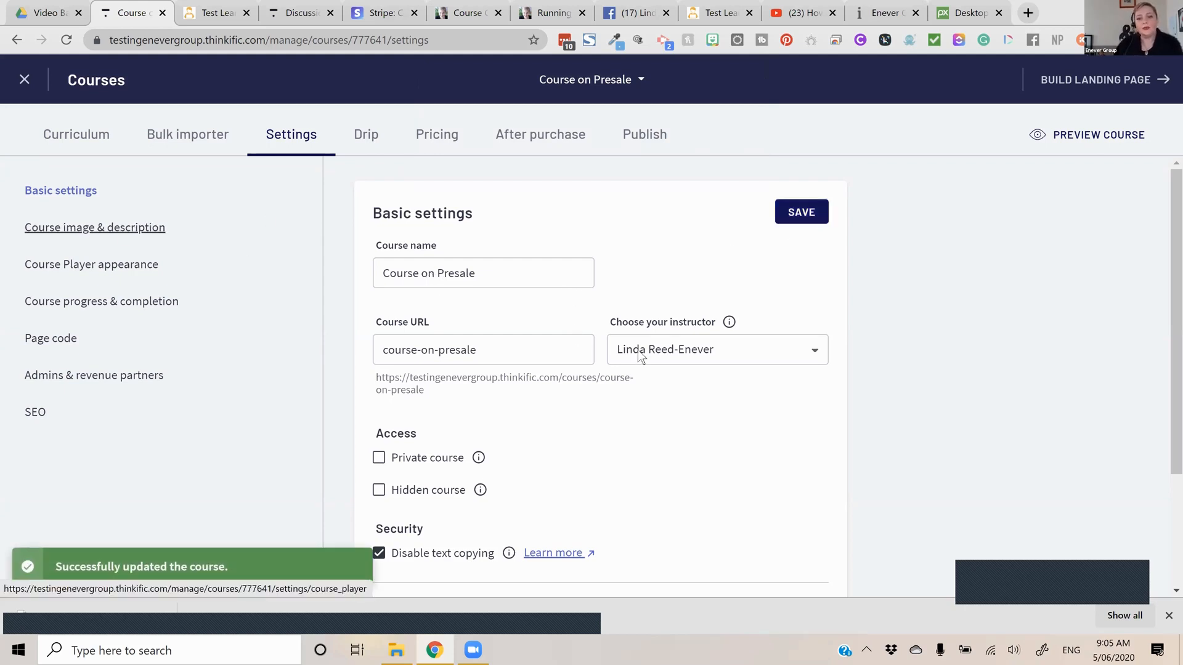
Check the suggested course image dimensions and try to upload an image for the course
left_click_drag(528, 273, 480, 269)
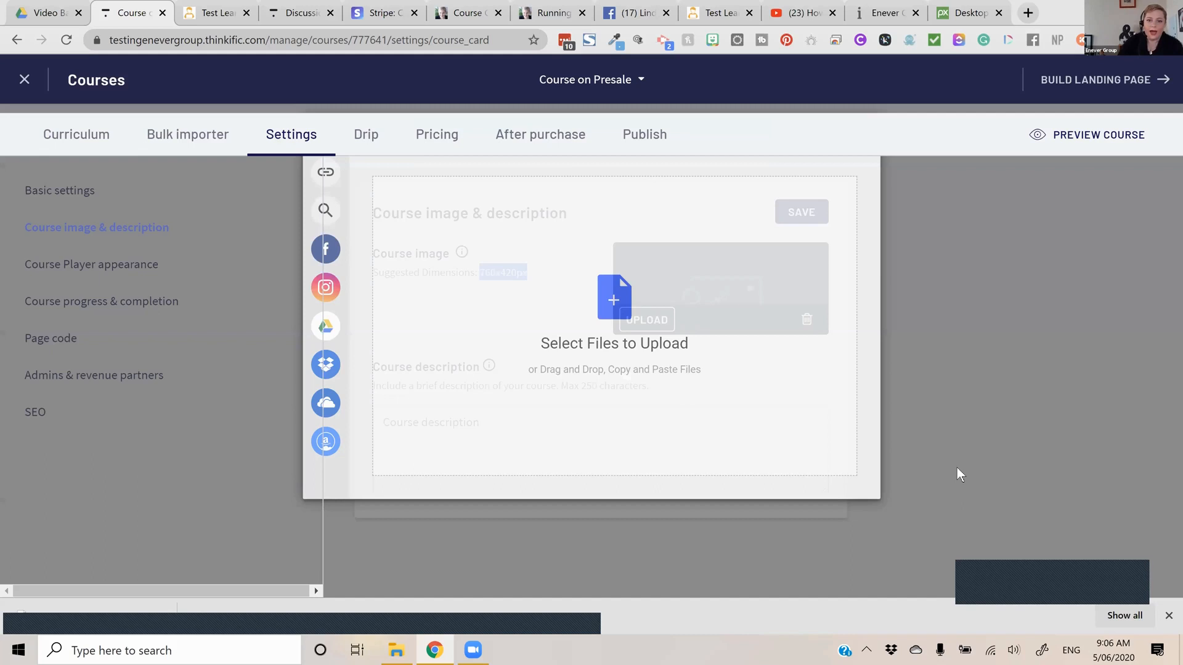
left_click(953, 468)
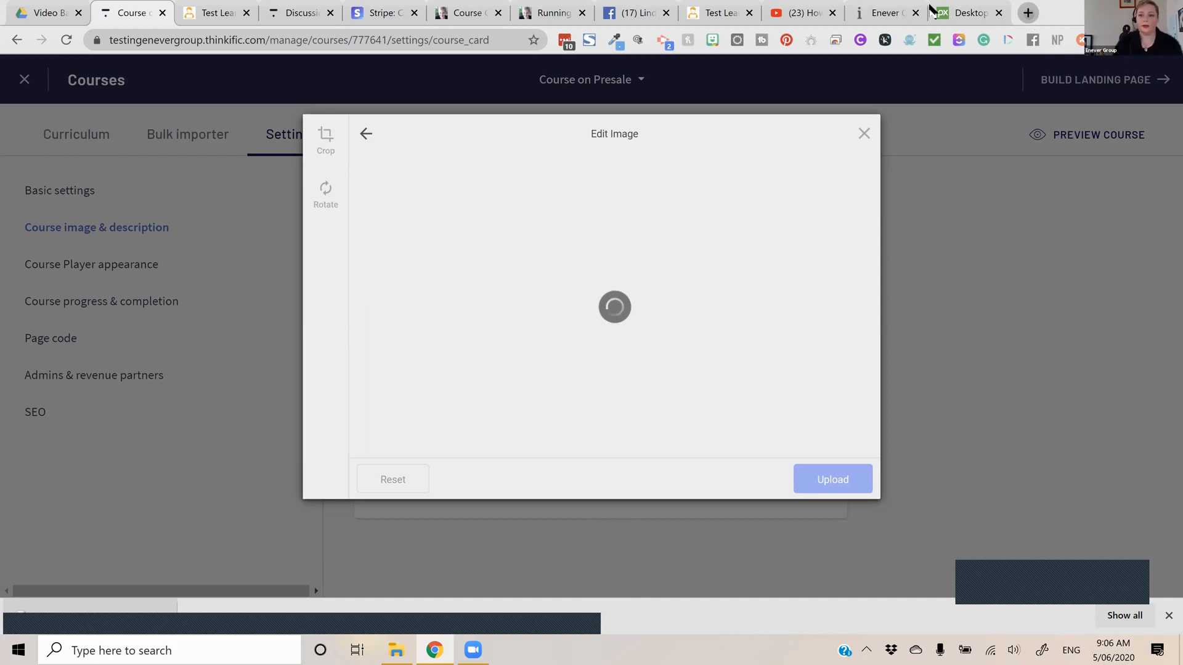
In Canva, create a 760 x 420 px design from the Pink and Violet Simple Hot Neons Gradients Creative Presentation template, title it and download it
key("ctrl+t")
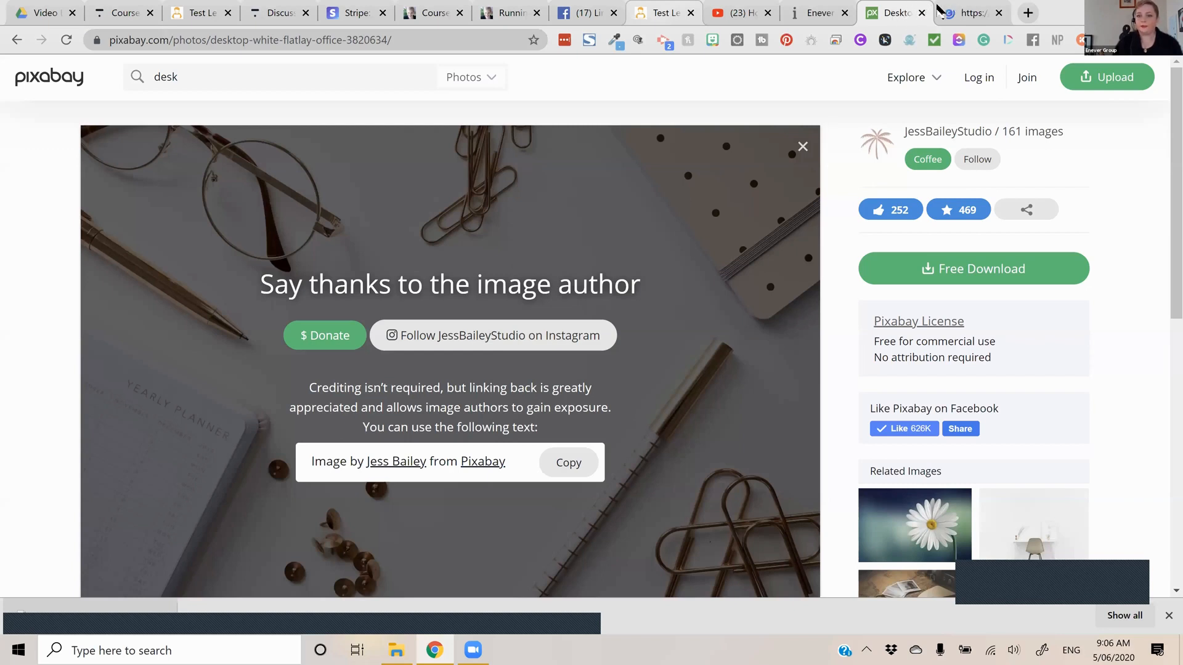
left_click(964, 13)
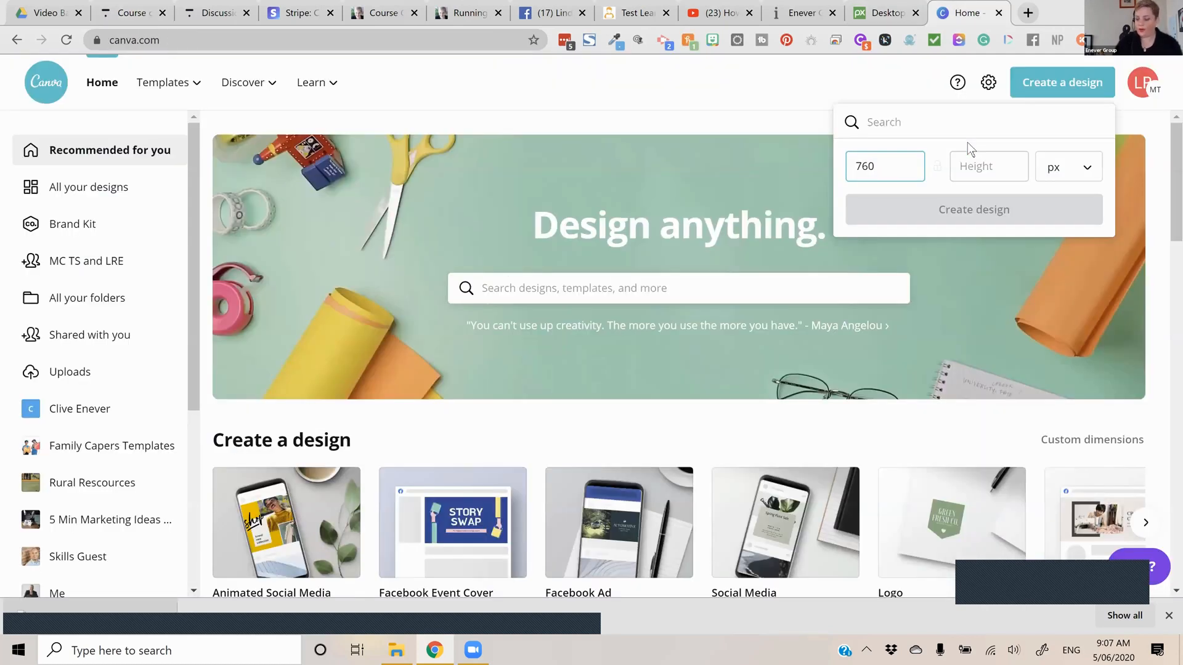
key("Tab")
type("2")
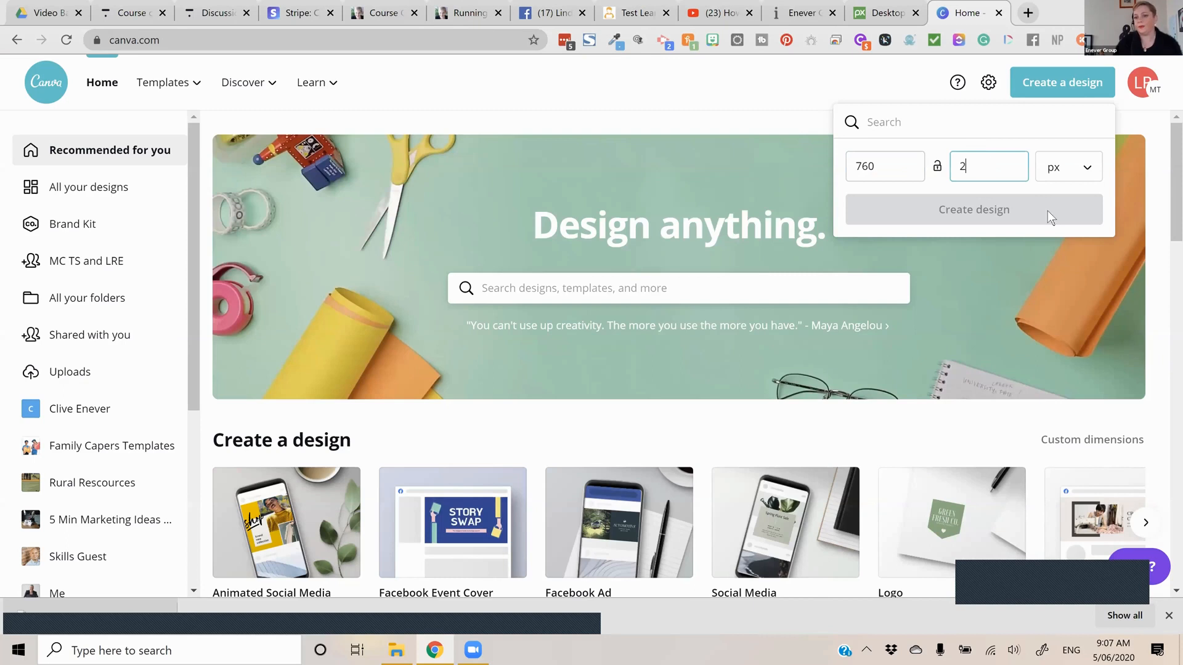
key("BackSpace")
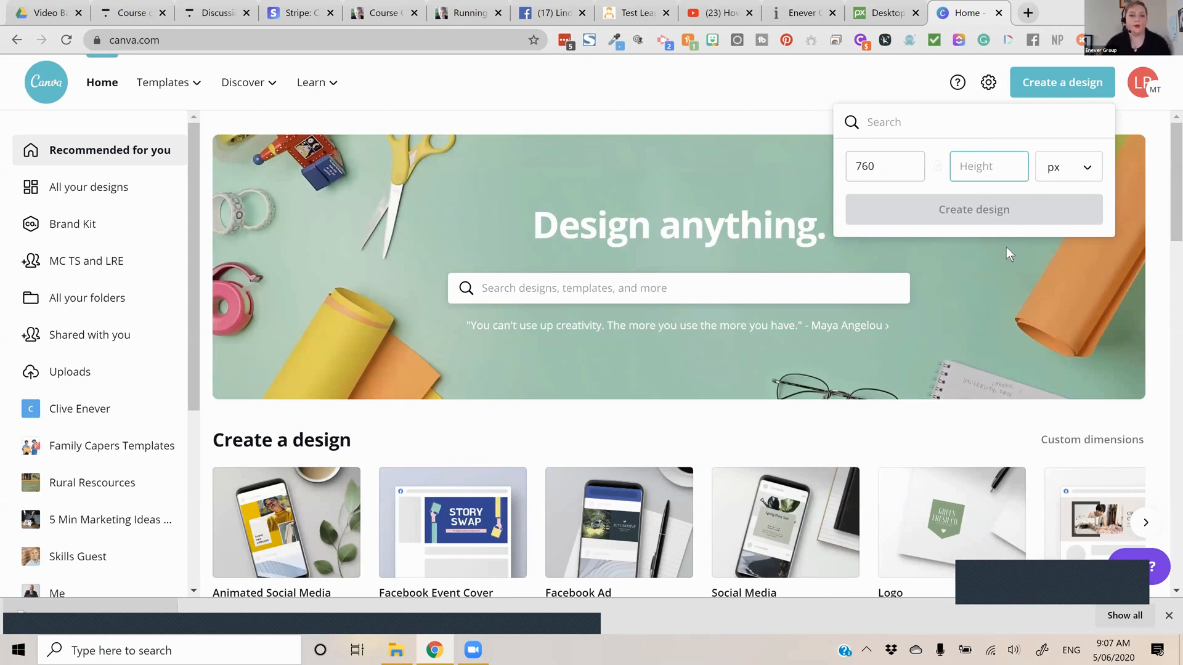
type("420")
key("Return")
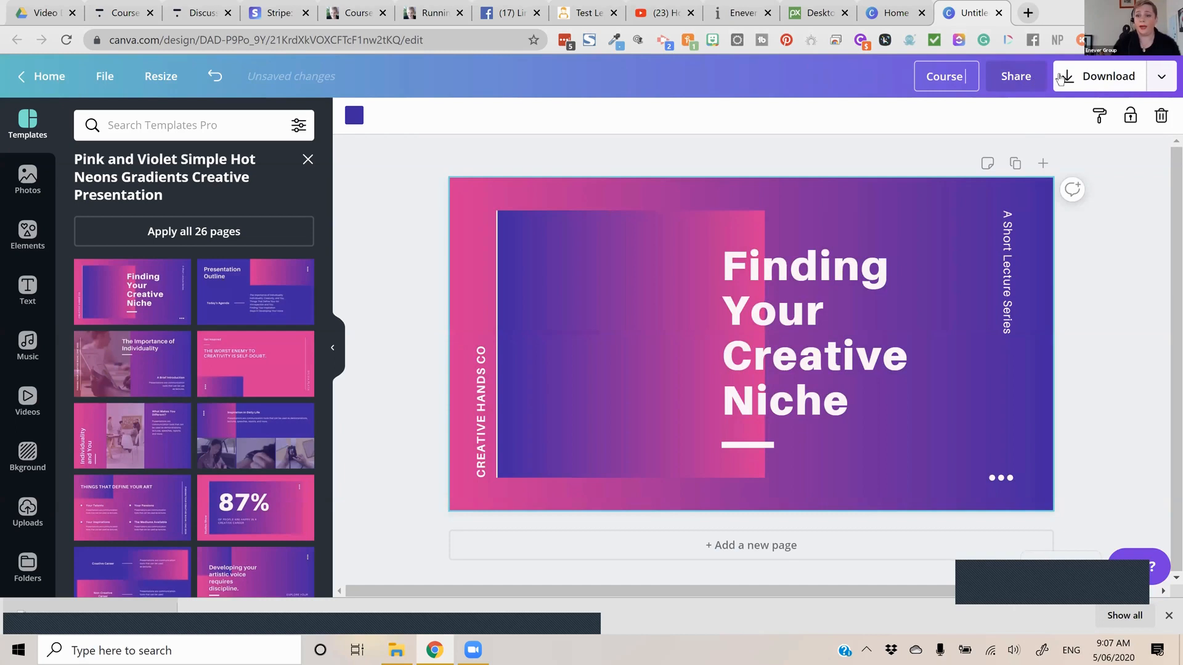
key("Return")
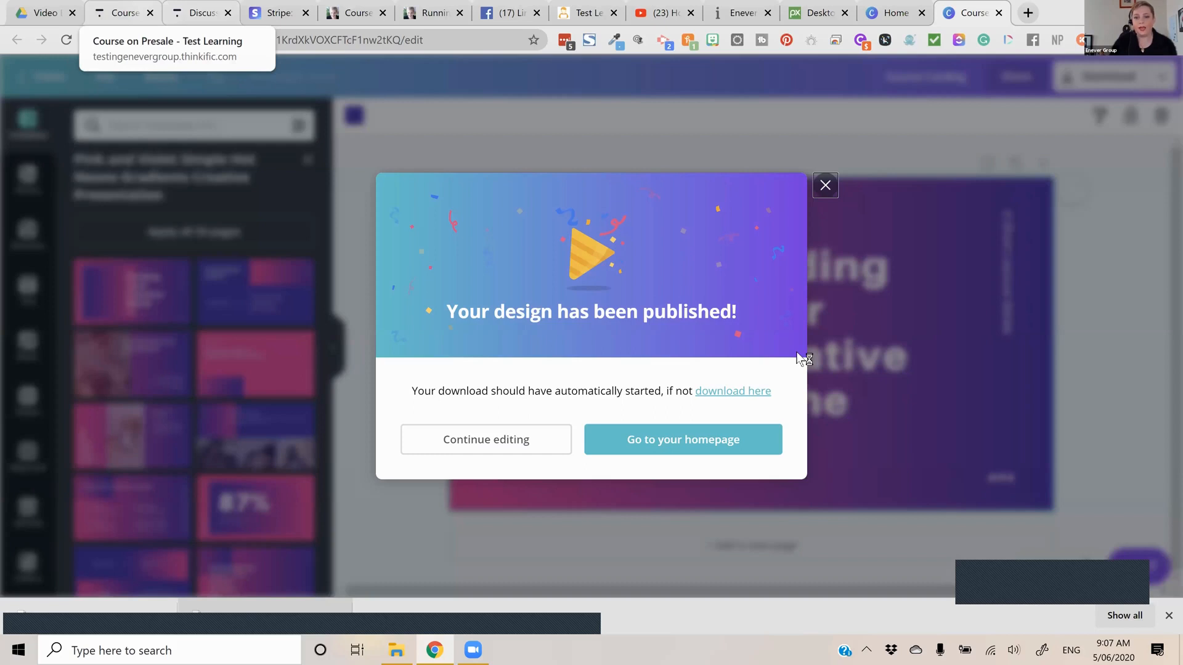
Return to the Course on Presale image upload in Thinkific and close the browser pages that are no longer needed
key("ctrl+2")
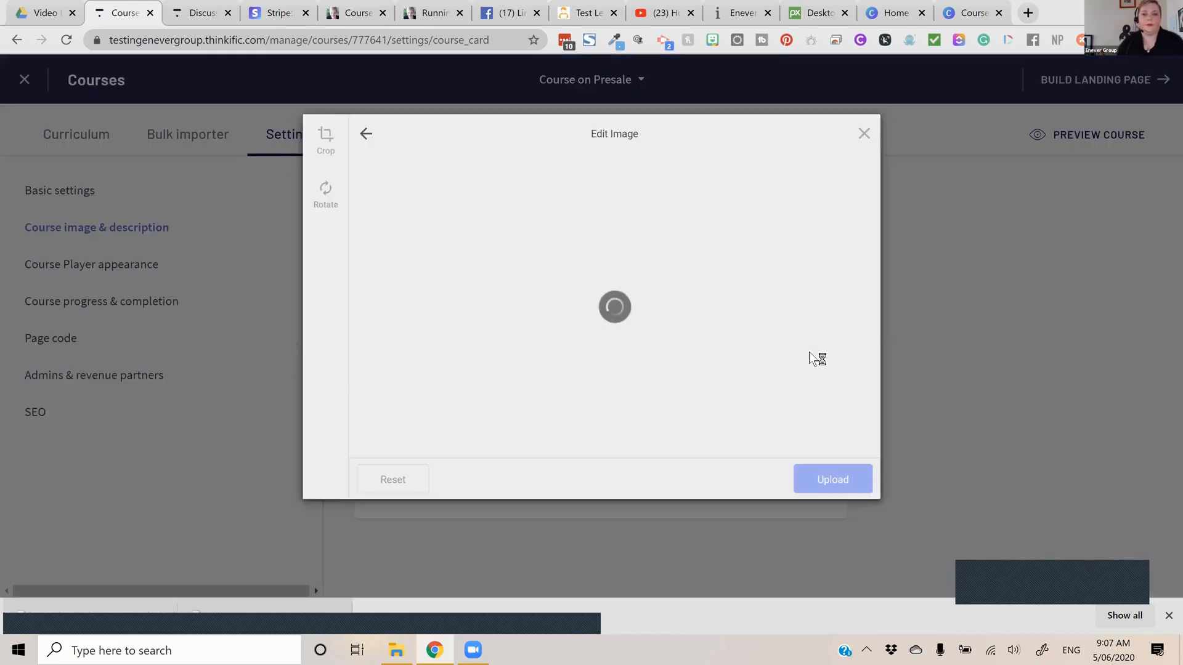
left_click(691, 13)
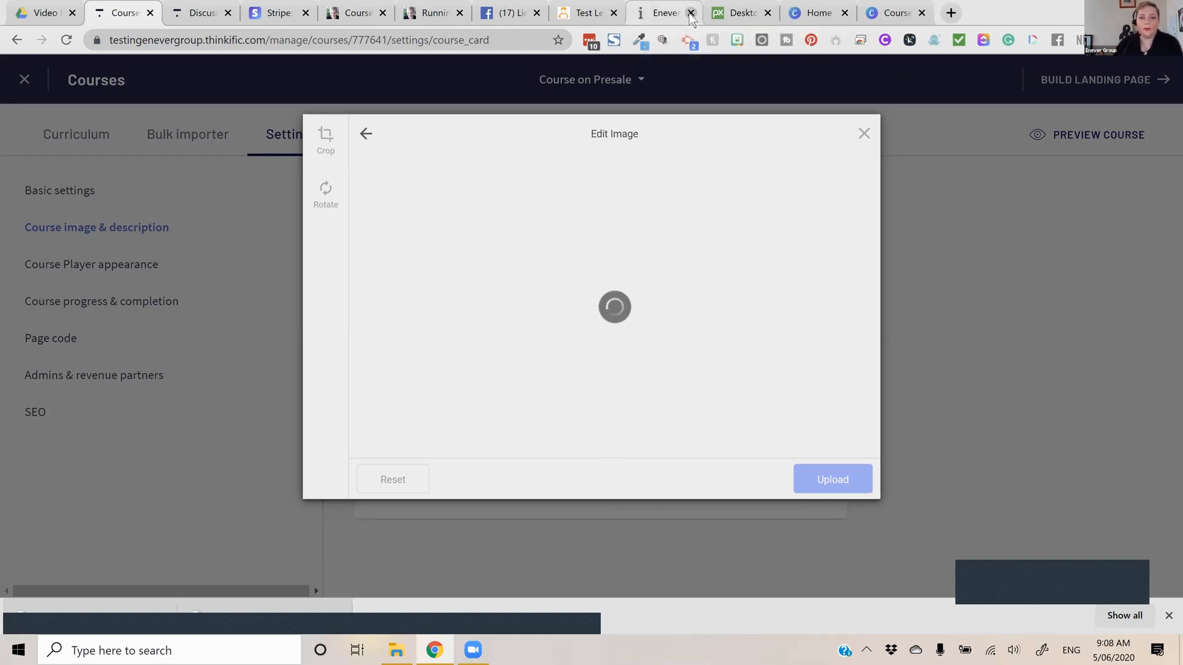
left_click(566, 20)
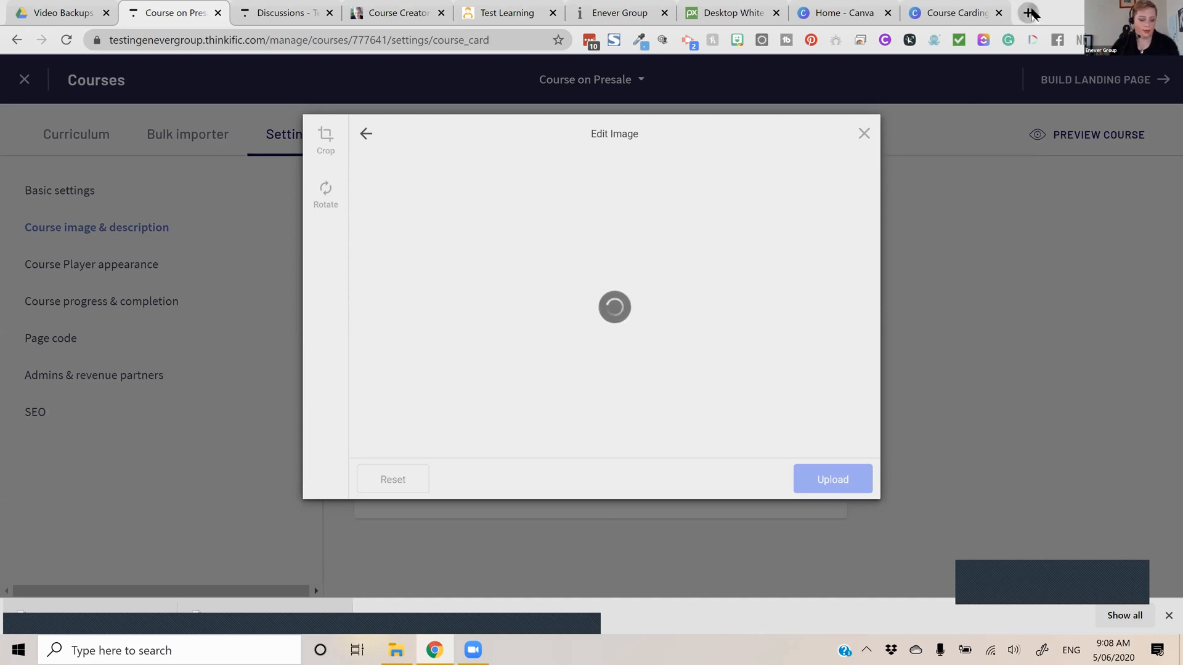
Open drive.google.com and upload the course image from the Downloads folder to My Drive
left_click(1030, 12)
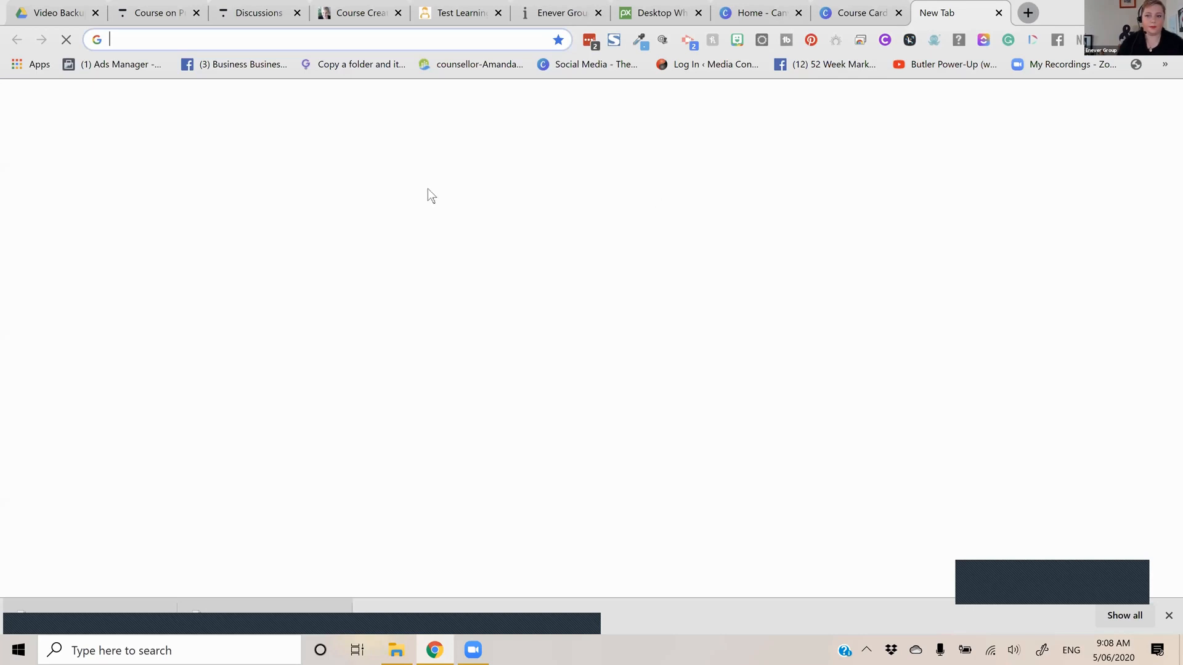
type("drive.google.com")
key("Return")
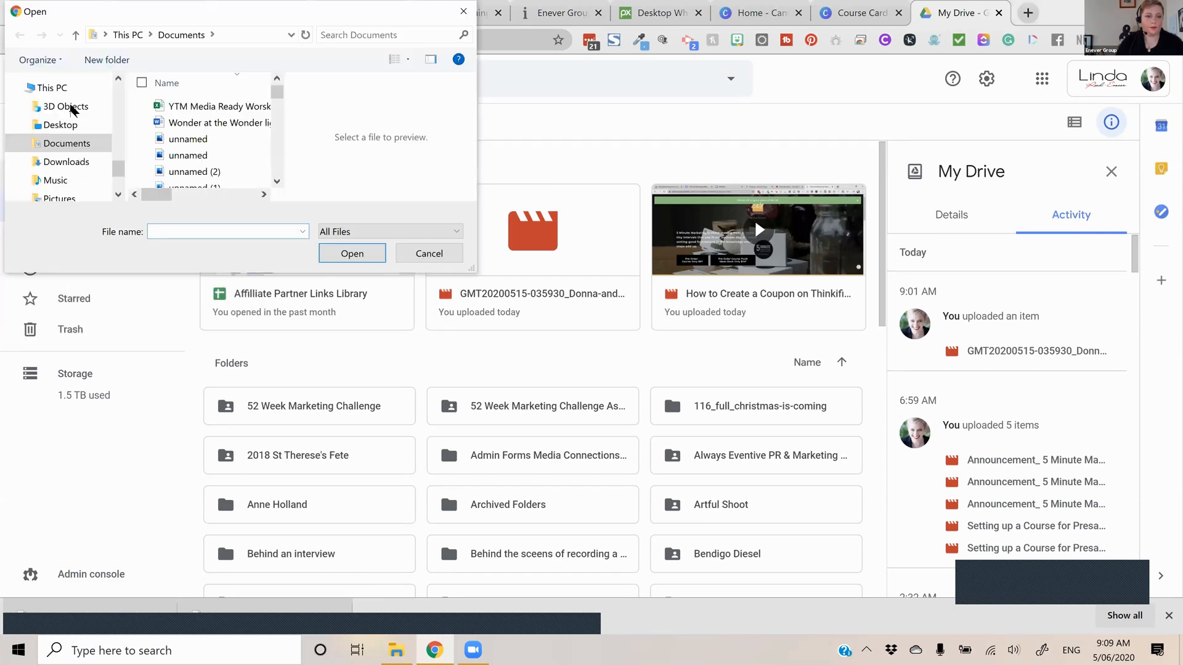
left_click(69, 195)
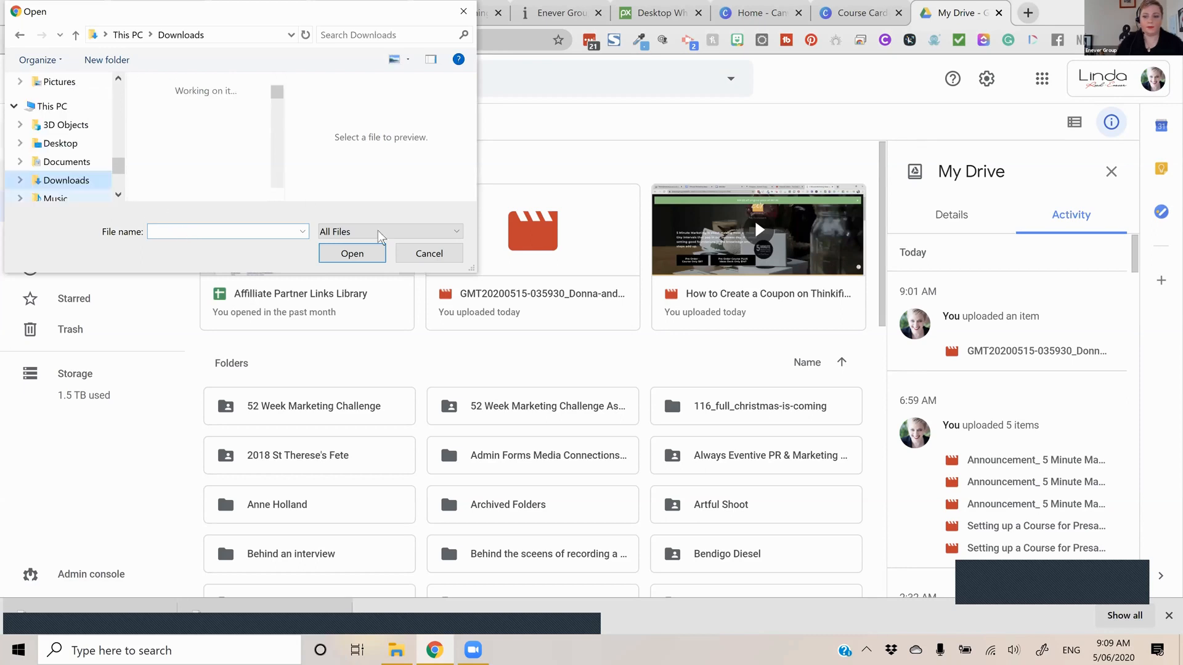
left_click(180, 143)
left_click(369, 251)
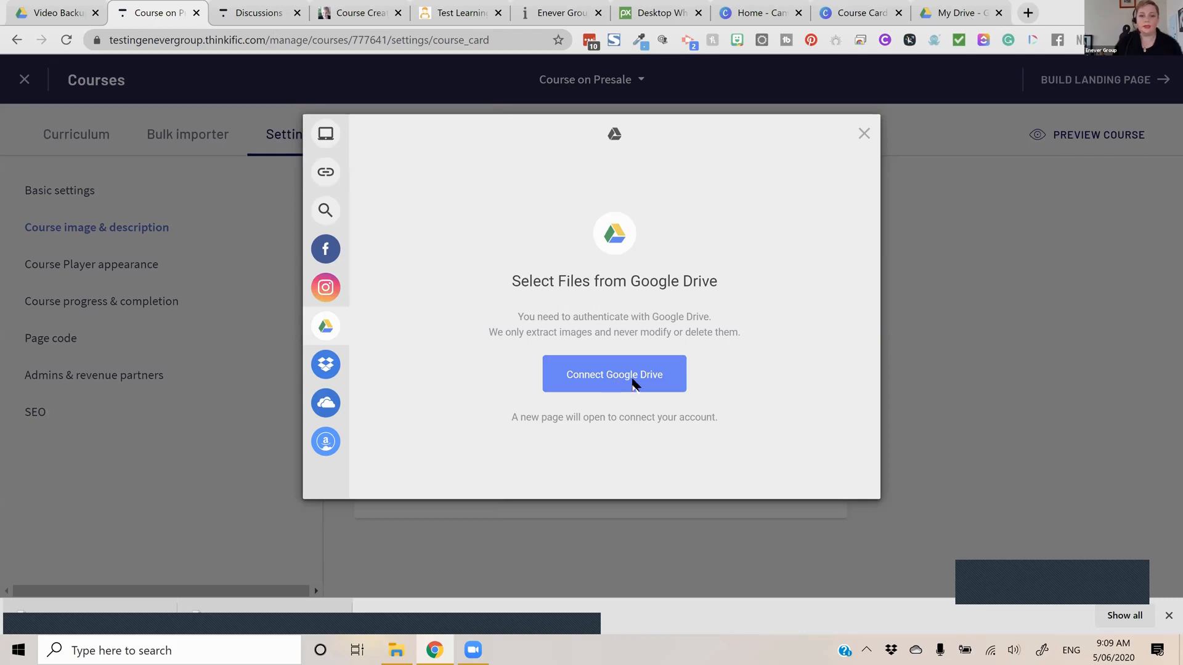
Try to load the course image from Google Drive by connecting the existing Google account, and close the image editor
left_click(632, 379)
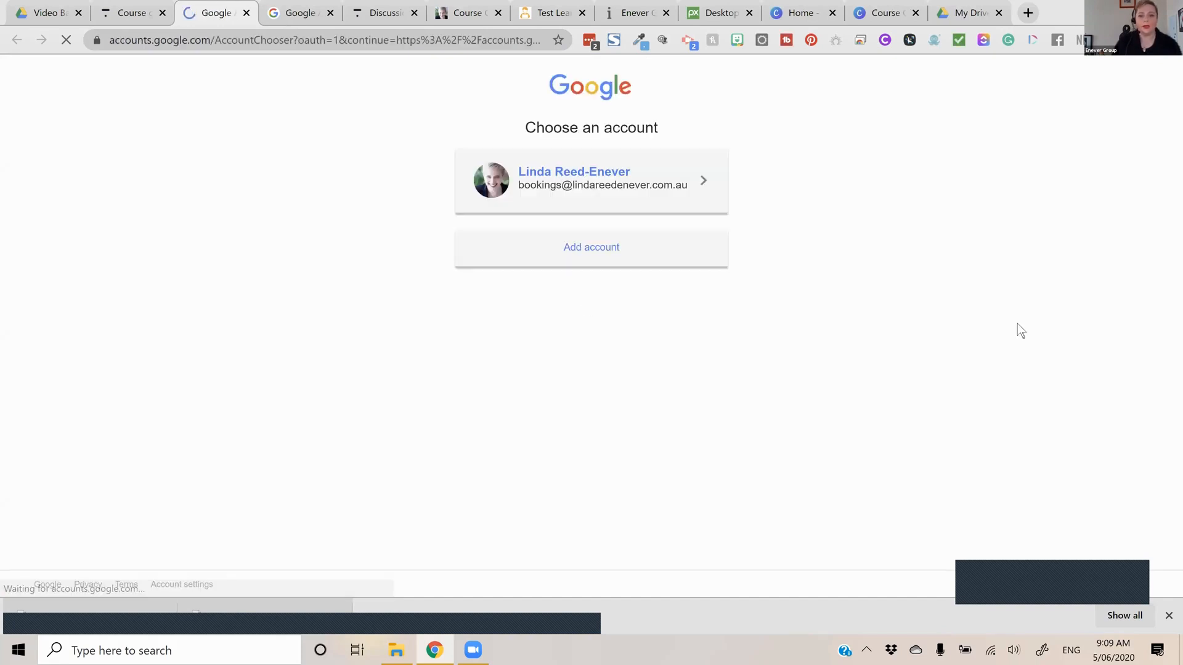
left_click(650, 183)
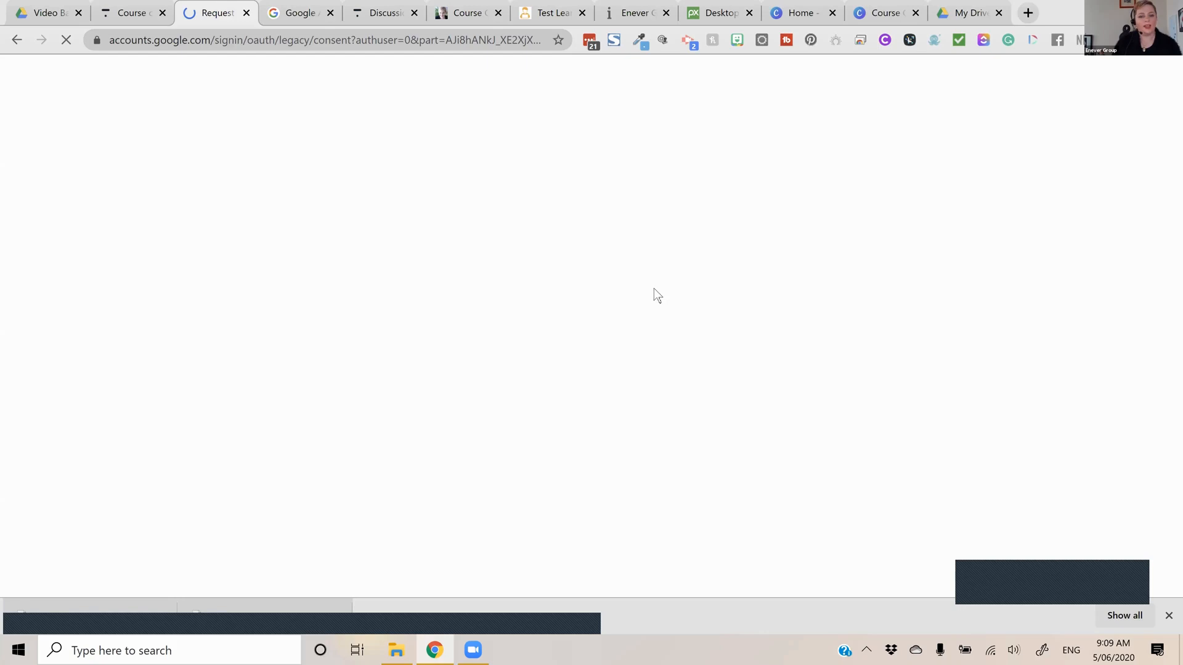
left_click(716, 522)
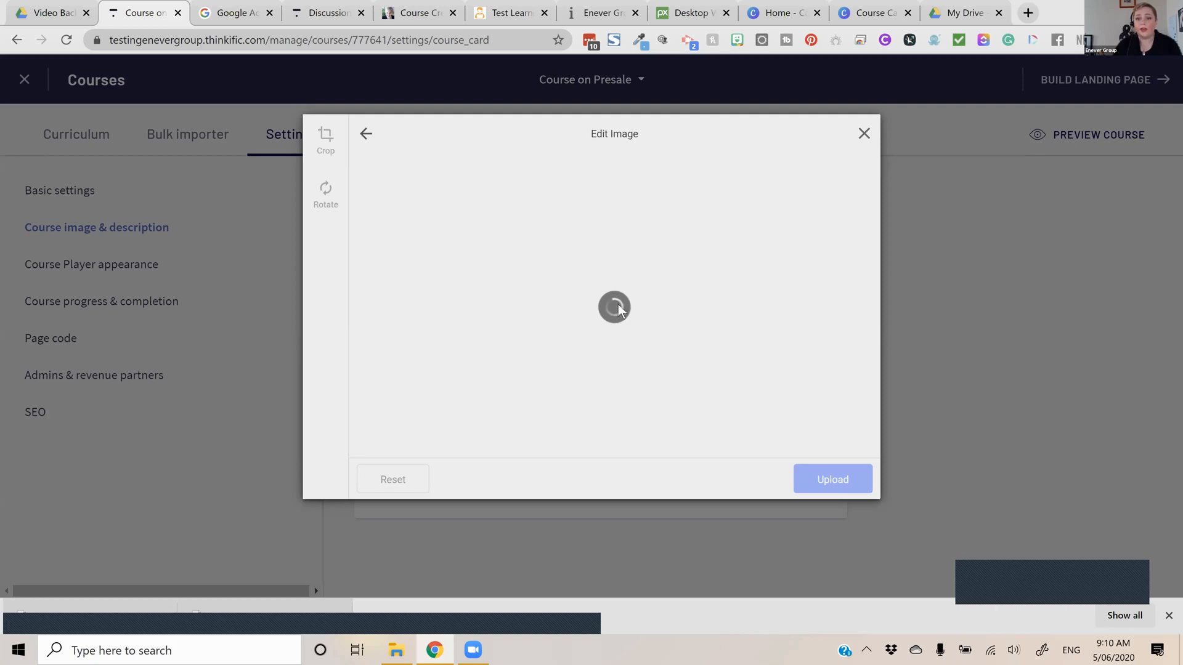
key("Escape")
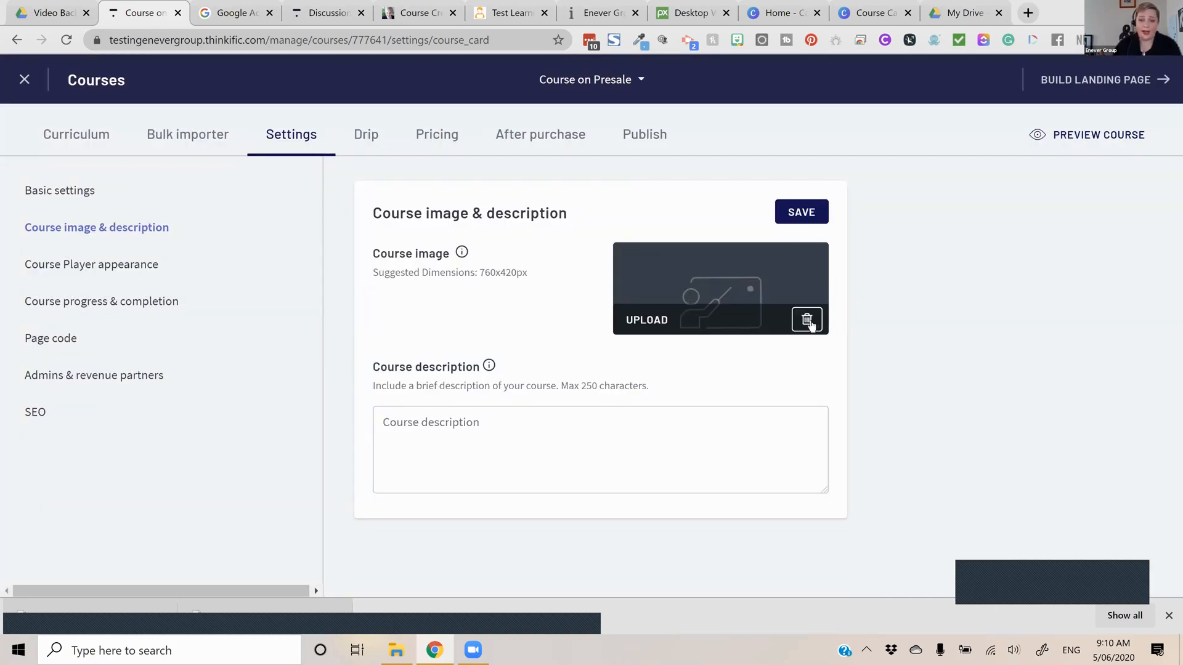
Enter the course description "This is a great course you will lear xyz" and save the course image and description settings
left_click(582, 417)
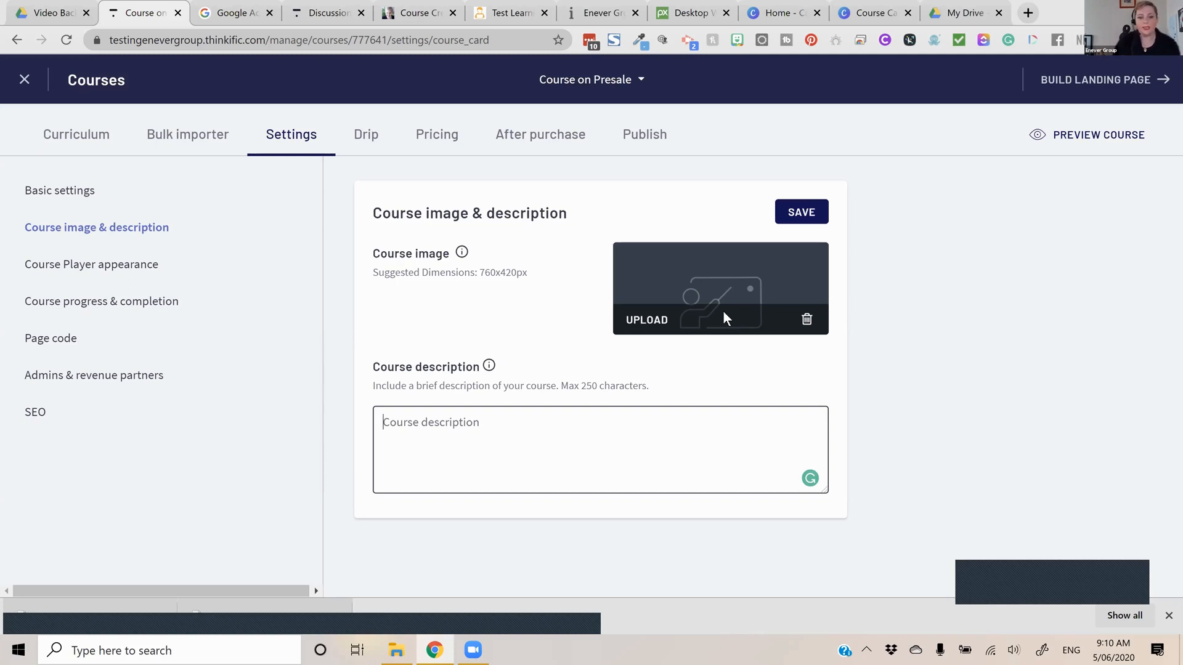
type("T")
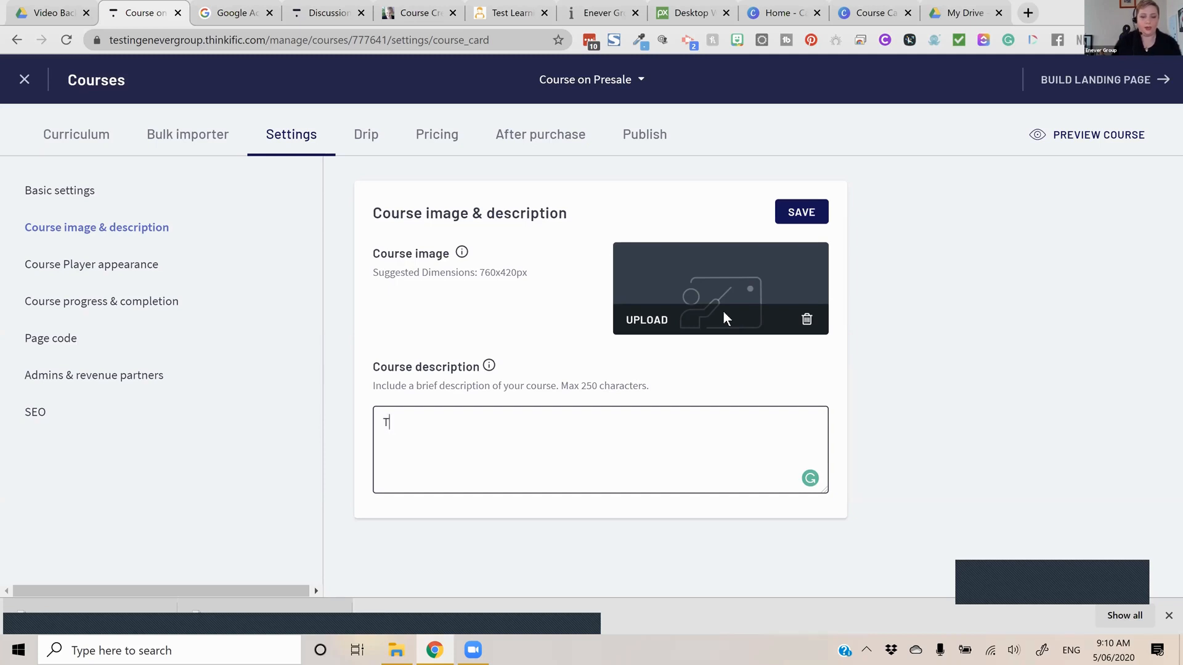
type("his is a ")
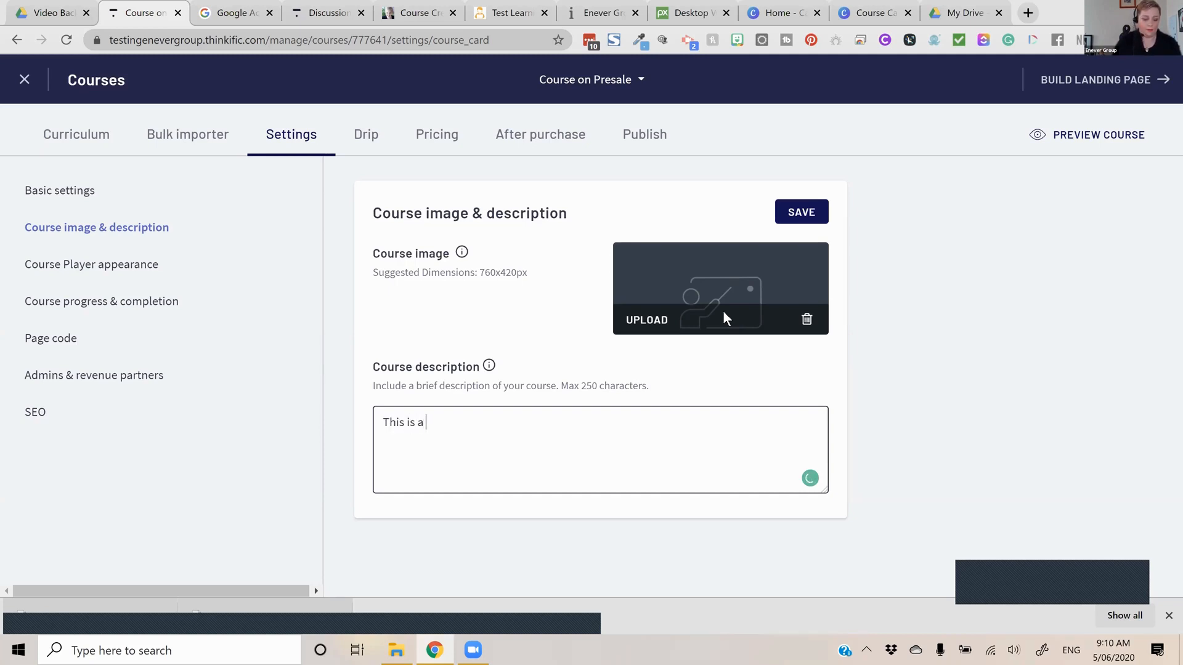
type("great course you will")
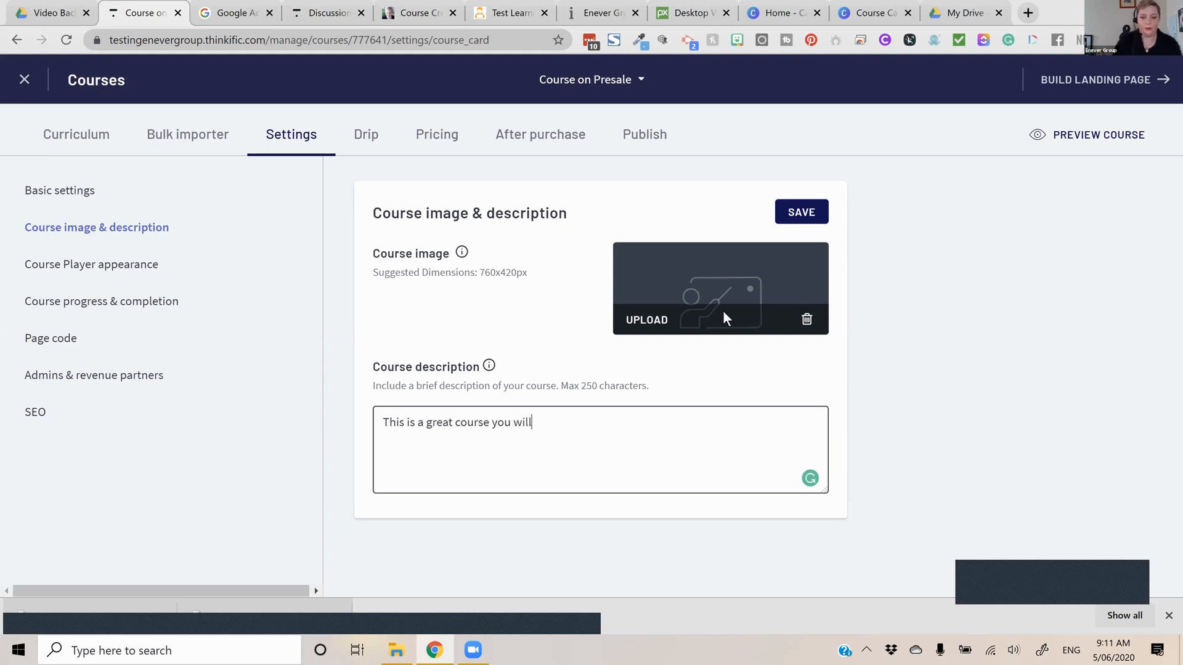
type(" lear xyz")
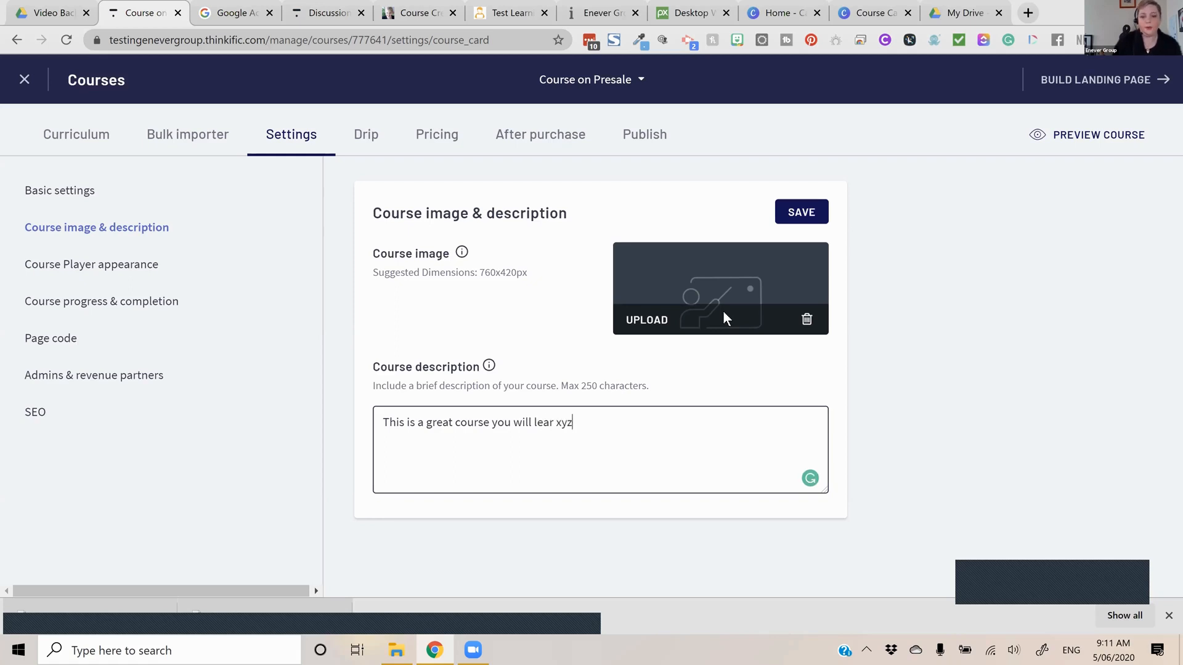
left_click(802, 212)
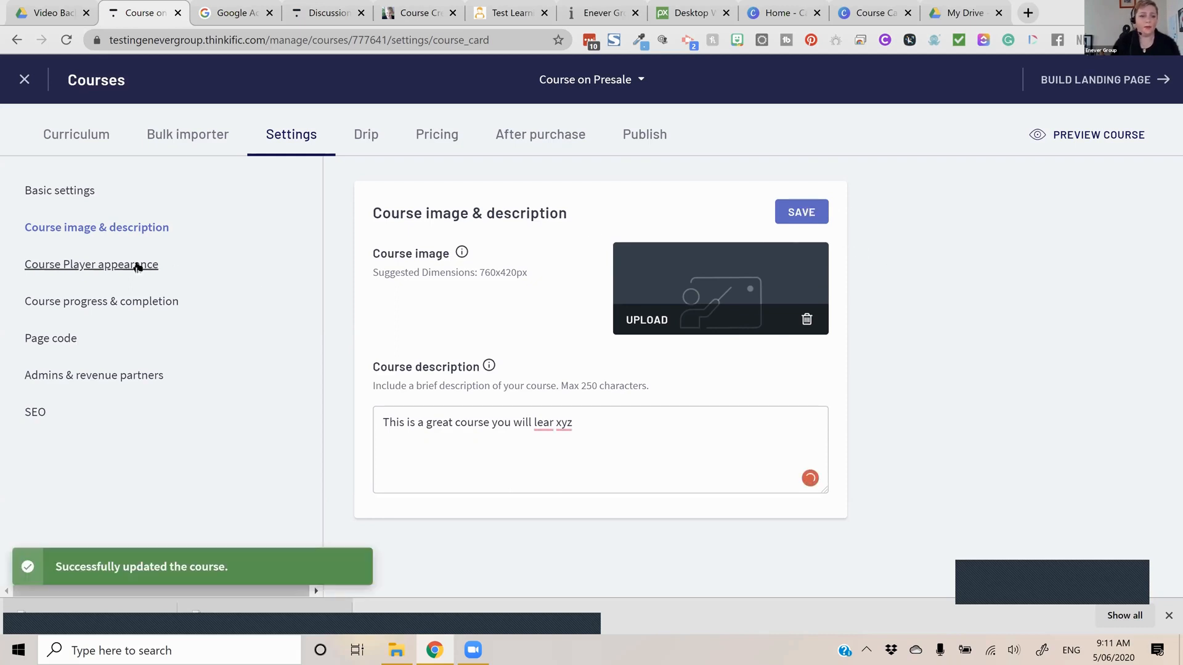
Set the Course Player's primary color to white, review the font, lesson icon and logo options, and save the appearance
left_click(196, 269)
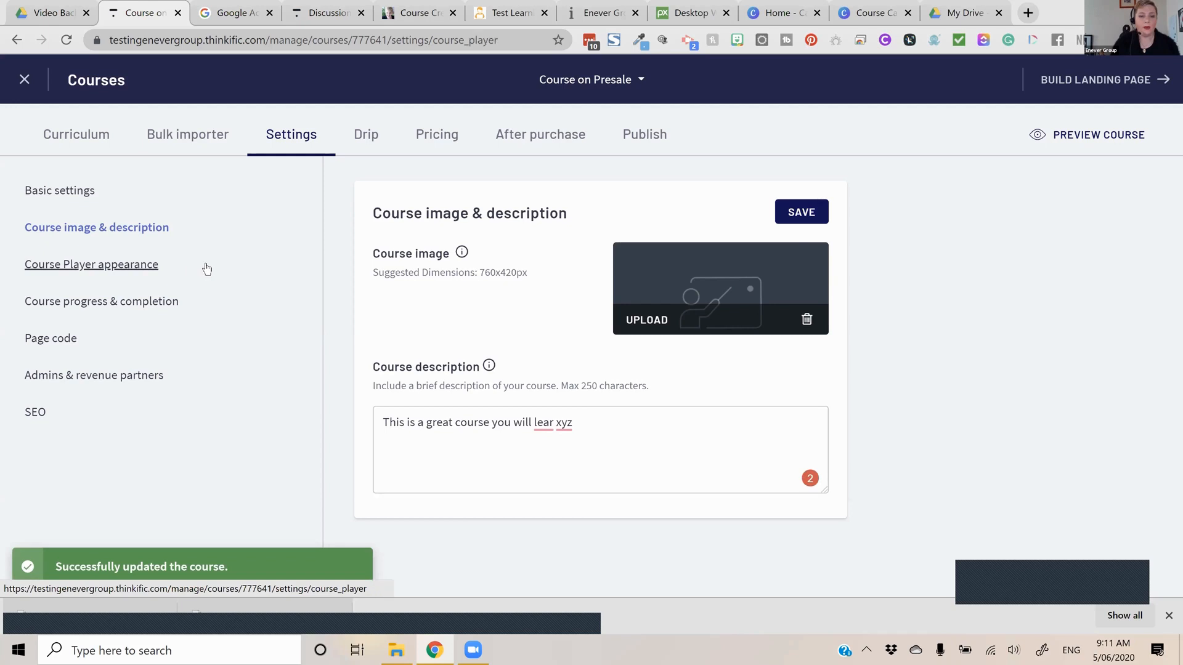
scroll(566, 334, "down", 3)
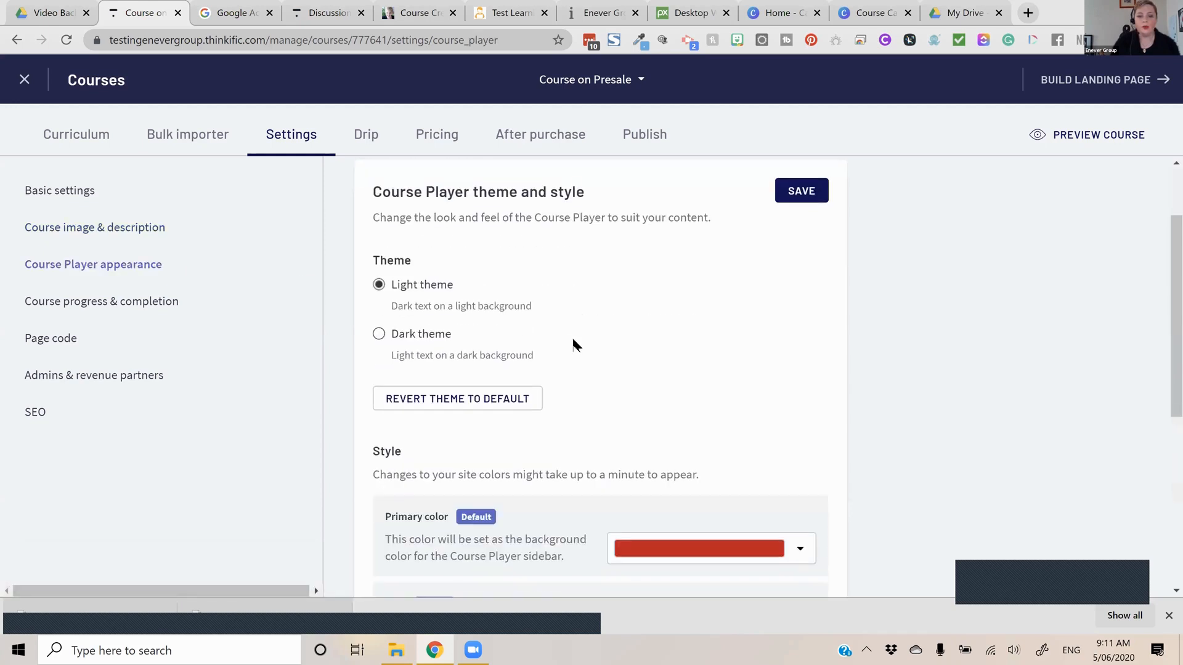
scroll(688, 464, "down", 2)
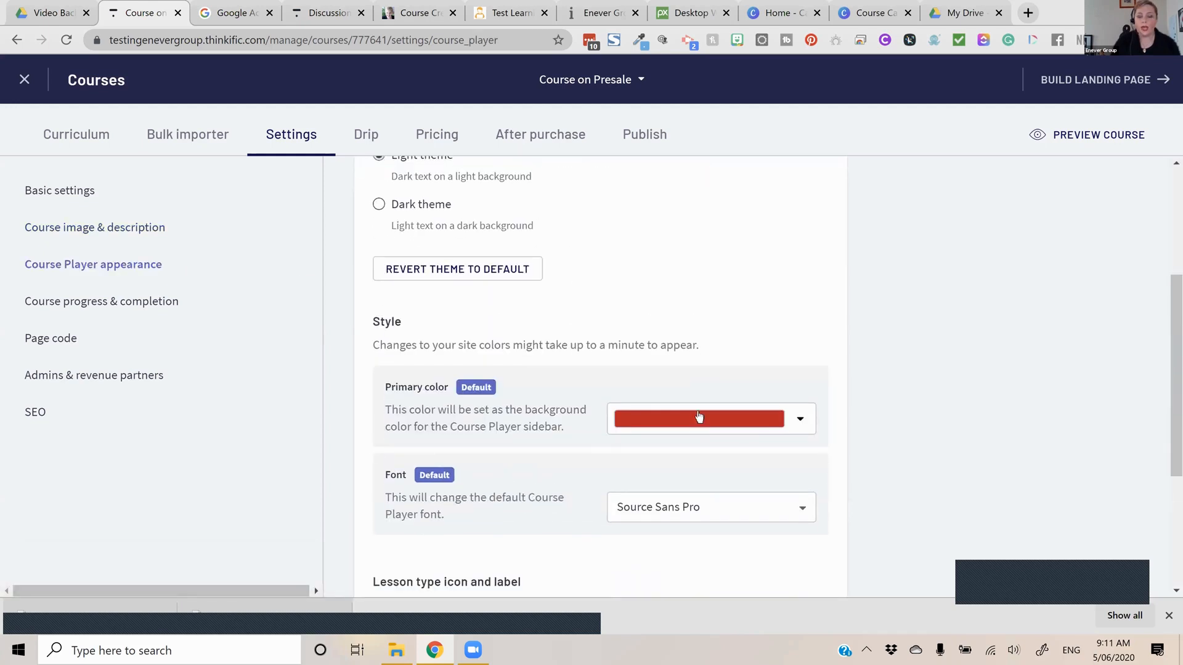
left_click(698, 417)
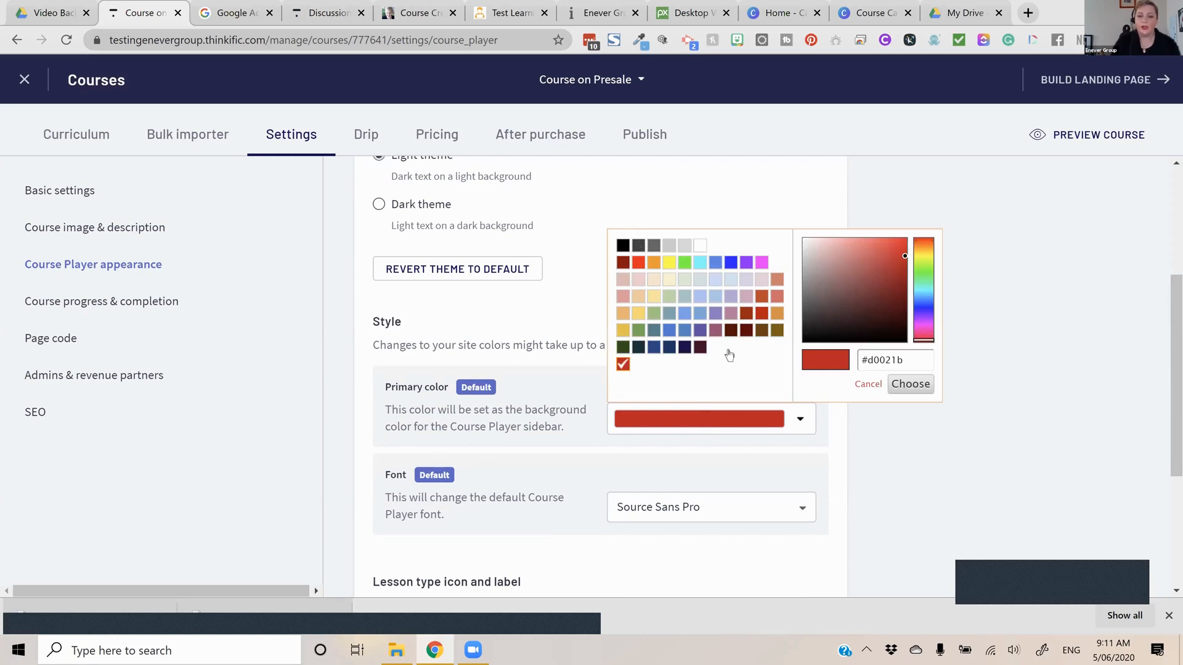
scroll(724, 431, "down", 3)
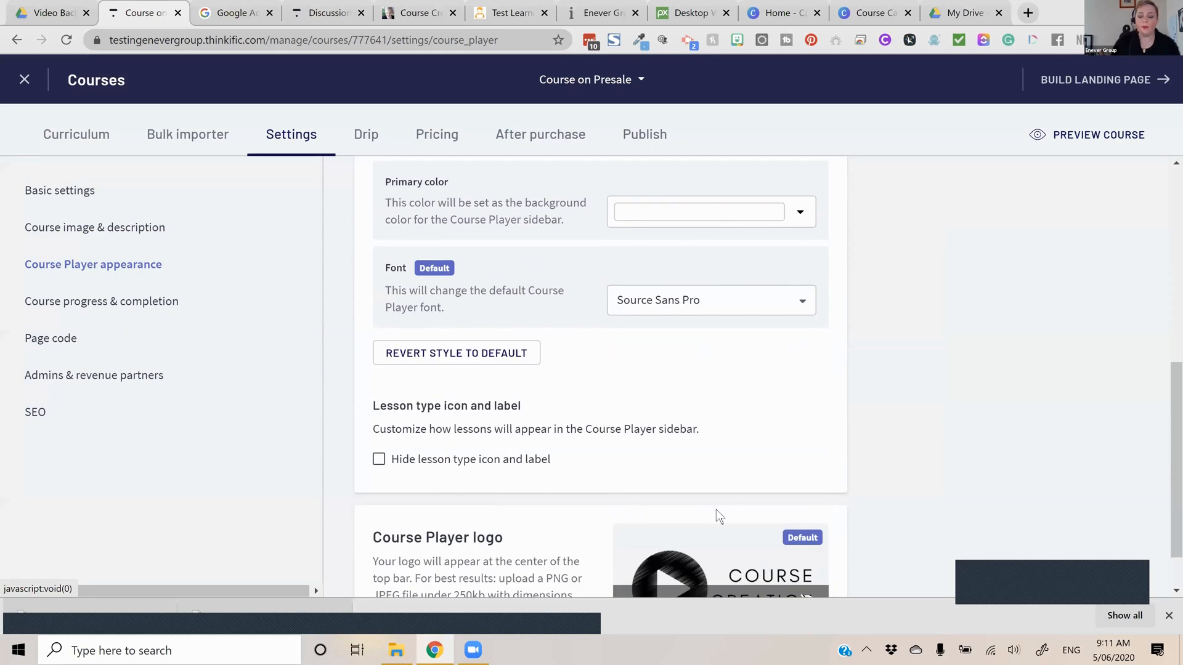
scroll(716, 509, "down", 1)
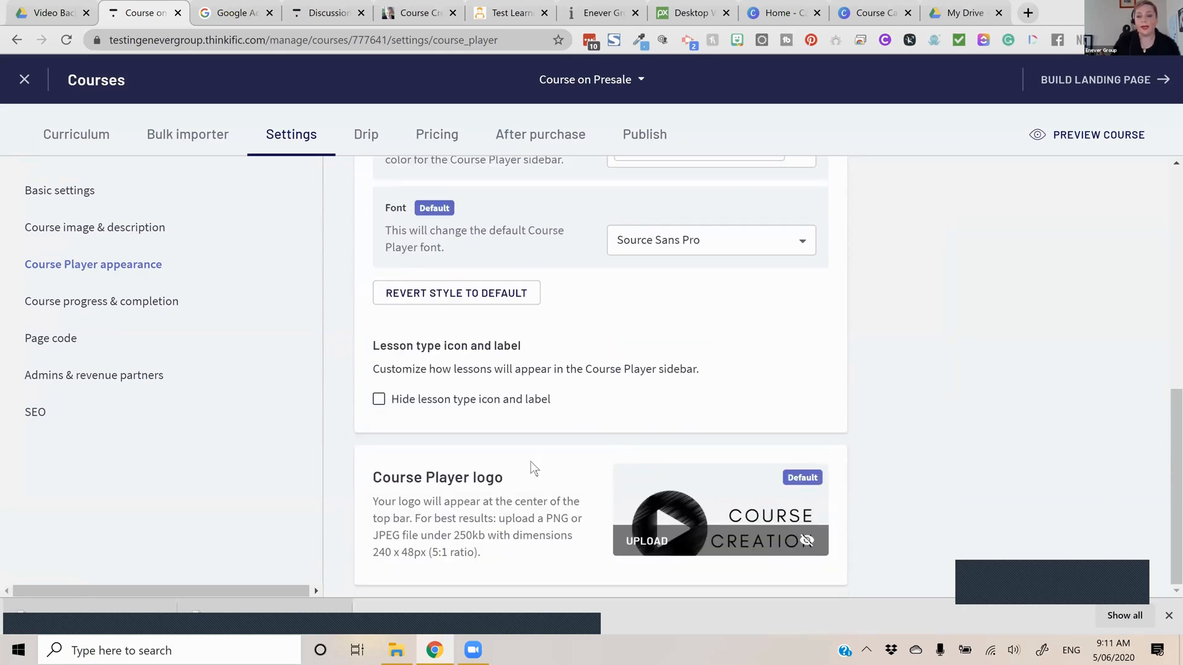
scroll(531, 463, "up", 1)
scroll(534, 462, "up", 4)
scroll(819, 302, "up", 2)
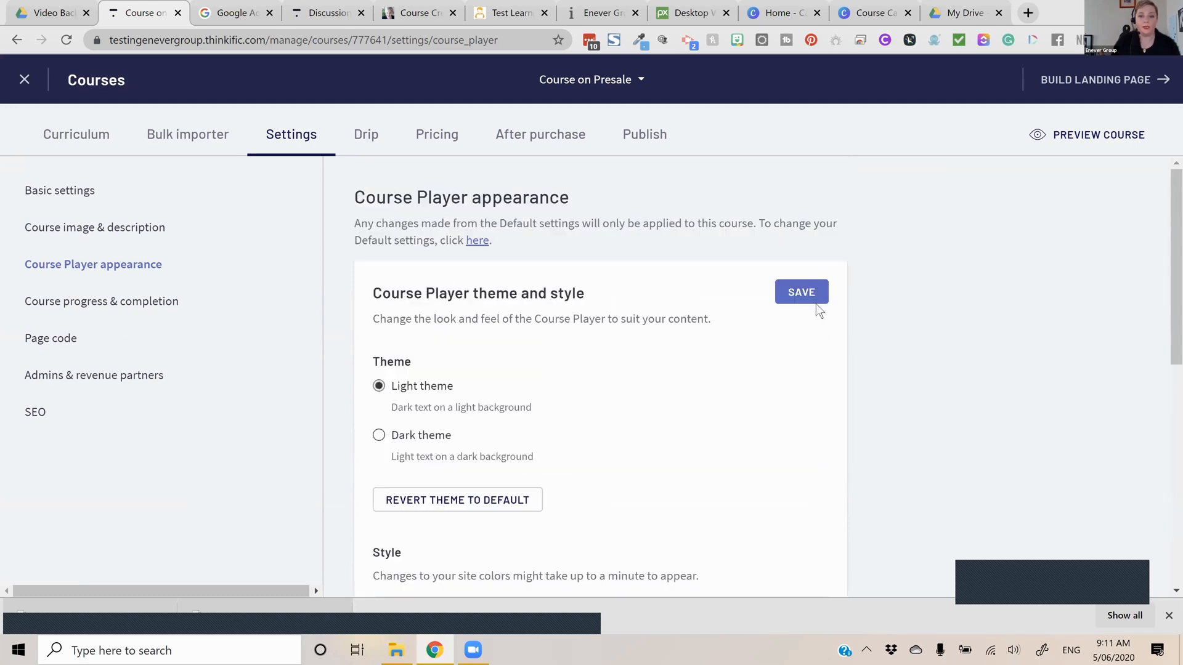
left_click(801, 292)
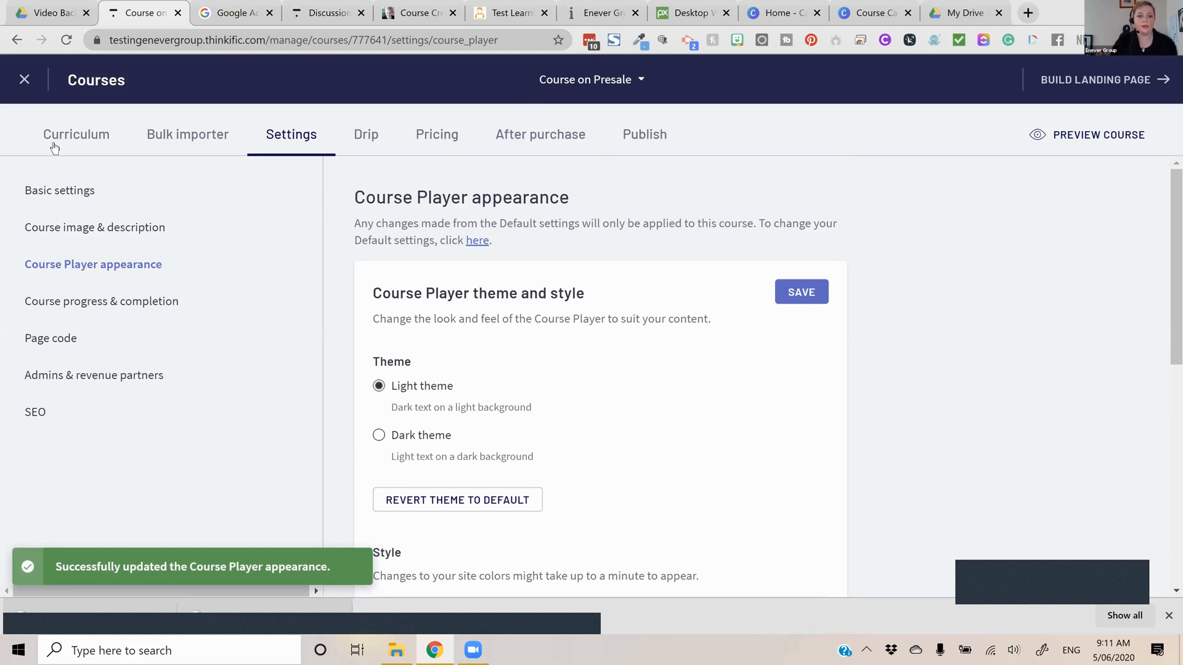
In the course progress & completion settings, require video completion at 97% and review the chapter and course completion options
left_click(131, 301)
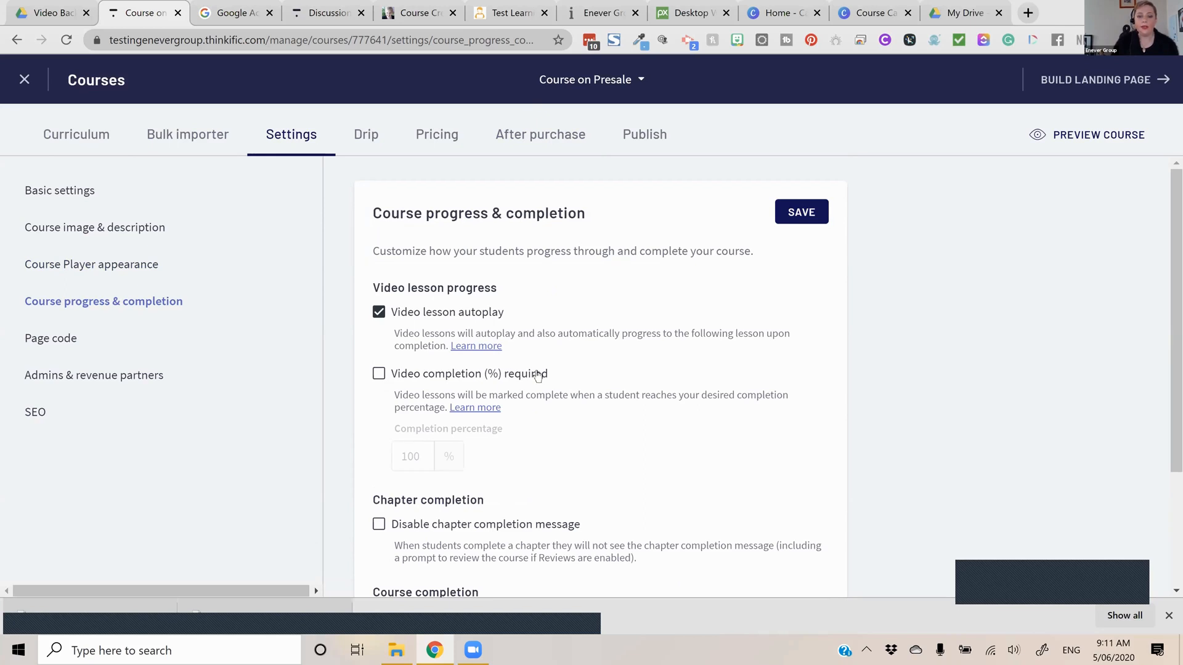
scroll(381, 234, "down", 3)
left_click(379, 220)
left_click(411, 302)
key("ctrl+a")
type("97")
left_click(652, 316)
scroll(650, 318, "down", 1)
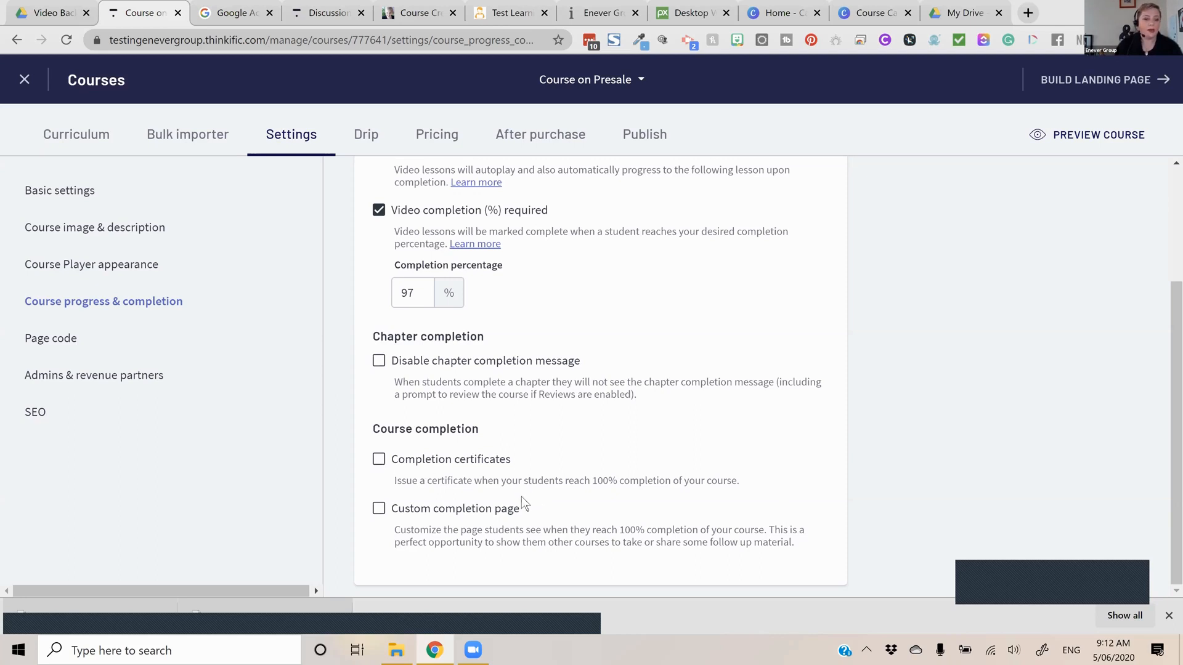
scroll(616, 369, "up", 1)
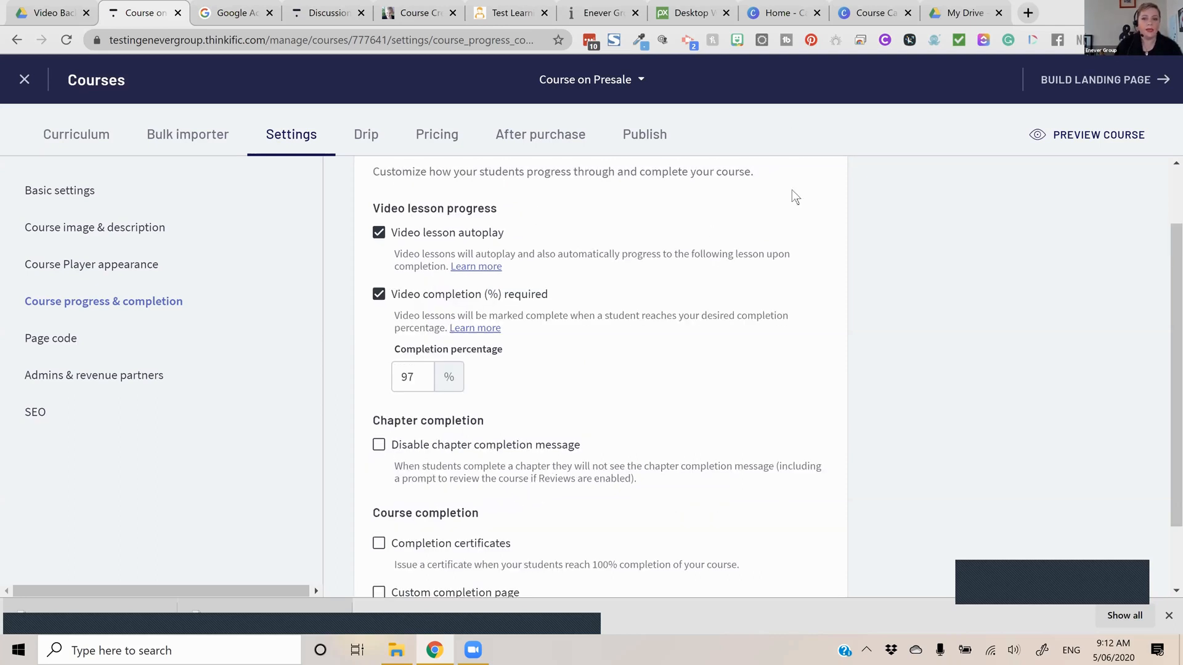
scroll(801, 203, "up", 1)
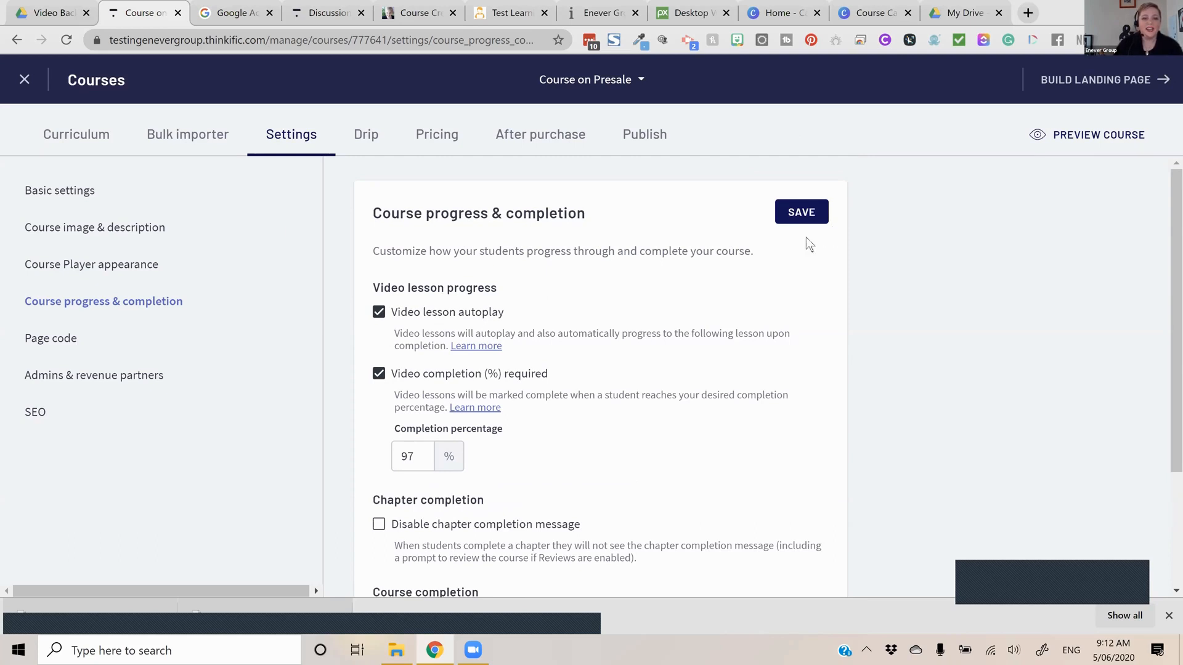
Discard the unsaved progress changes and examine the revenue partner assignment and course administrator selection in the admins & revenue partners settings
left_click(110, 382)
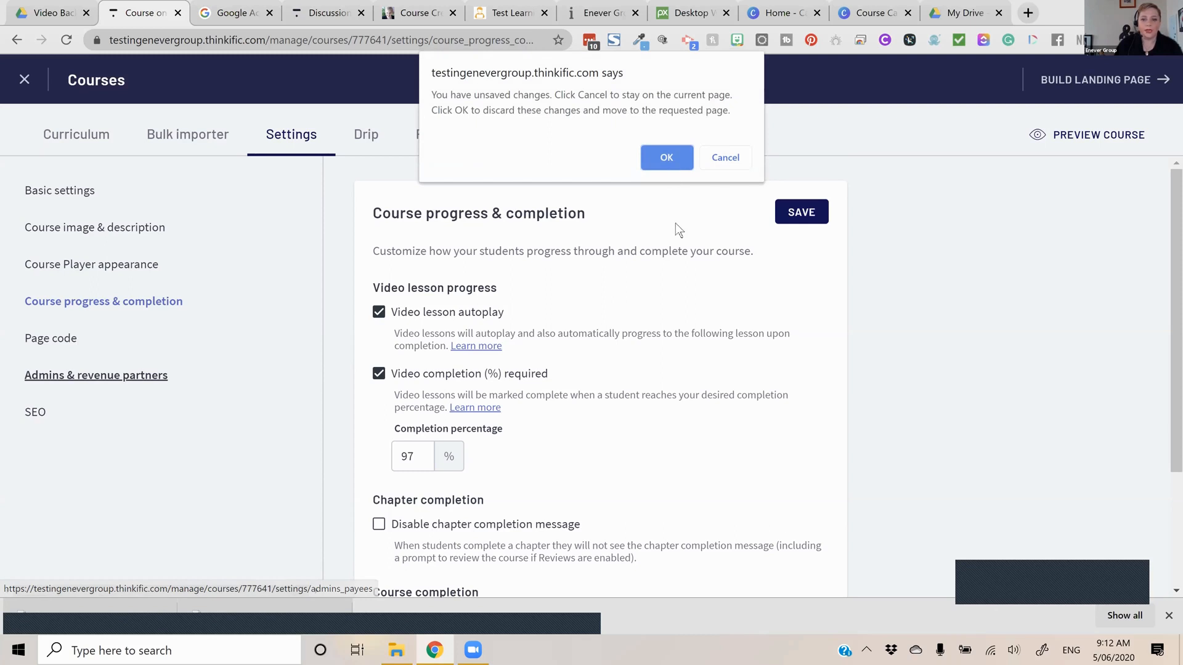
key("Return")
left_click(736, 358)
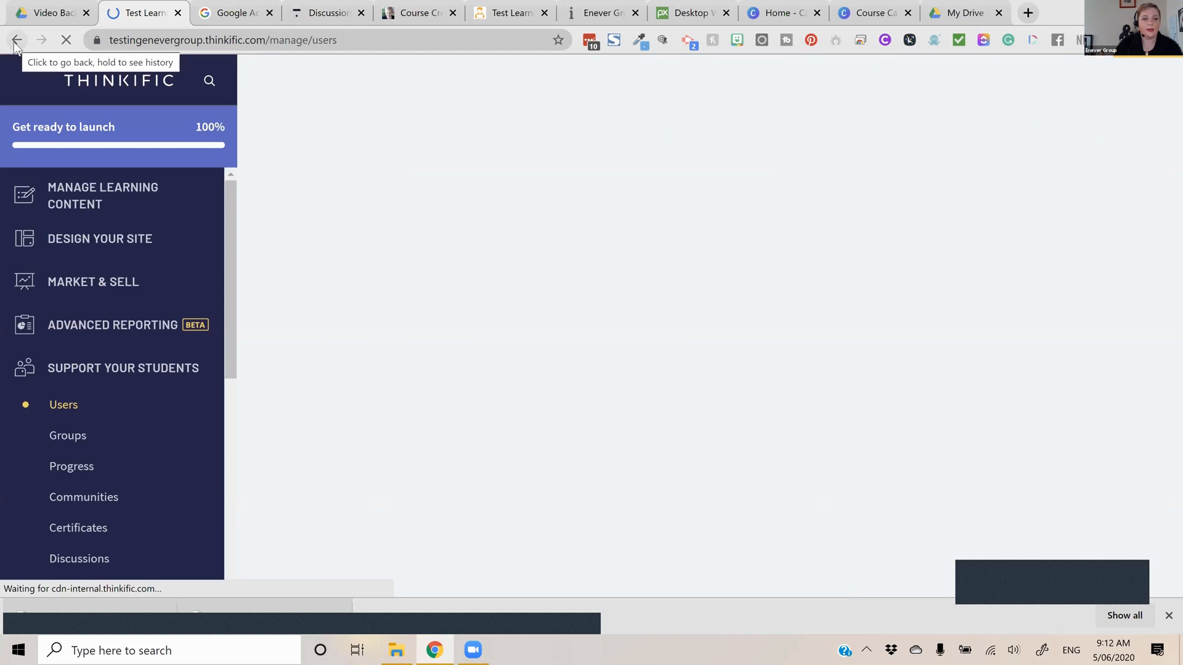
left_click(14, 45)
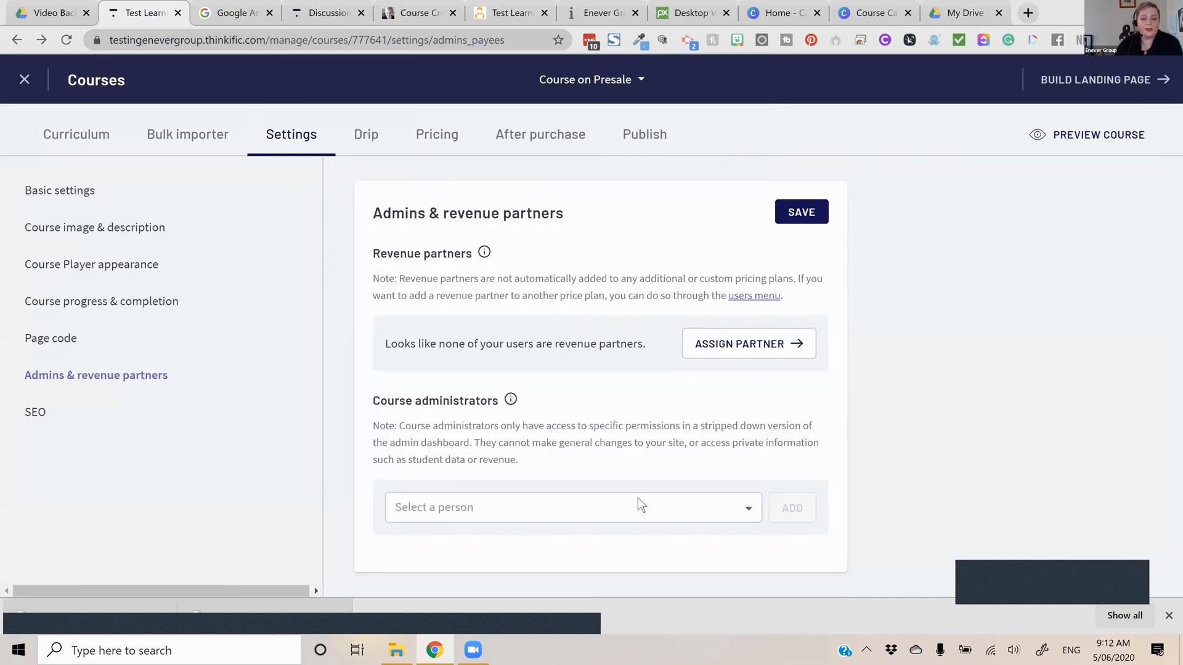
left_click(624, 507)
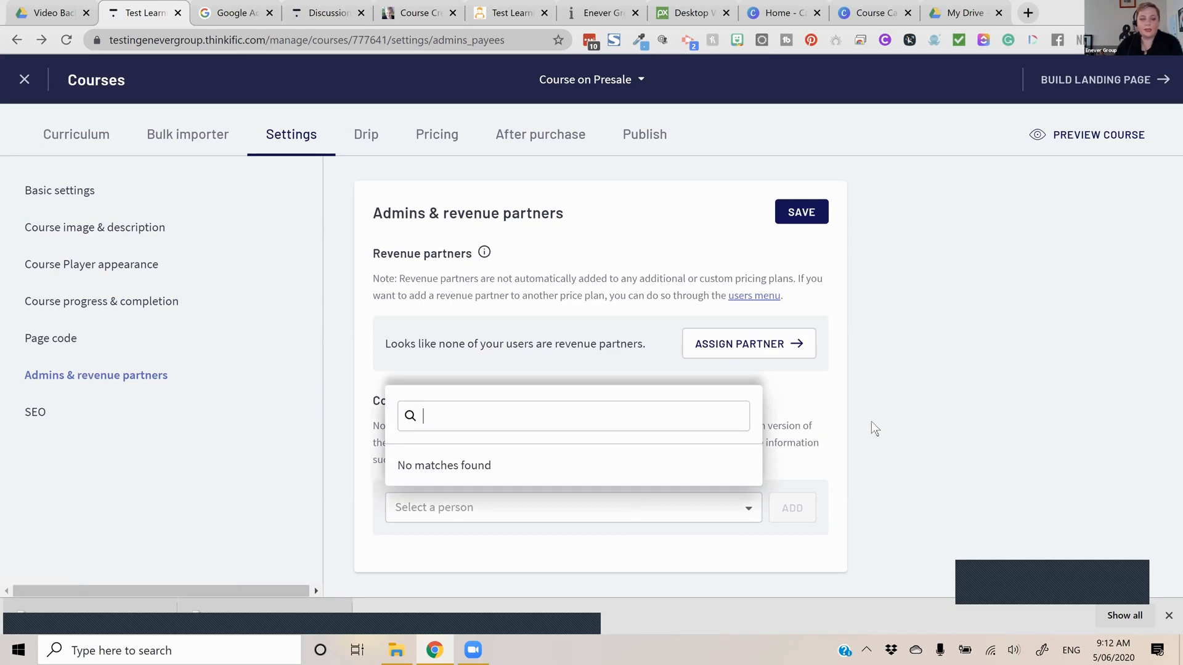
left_click(516, 281)
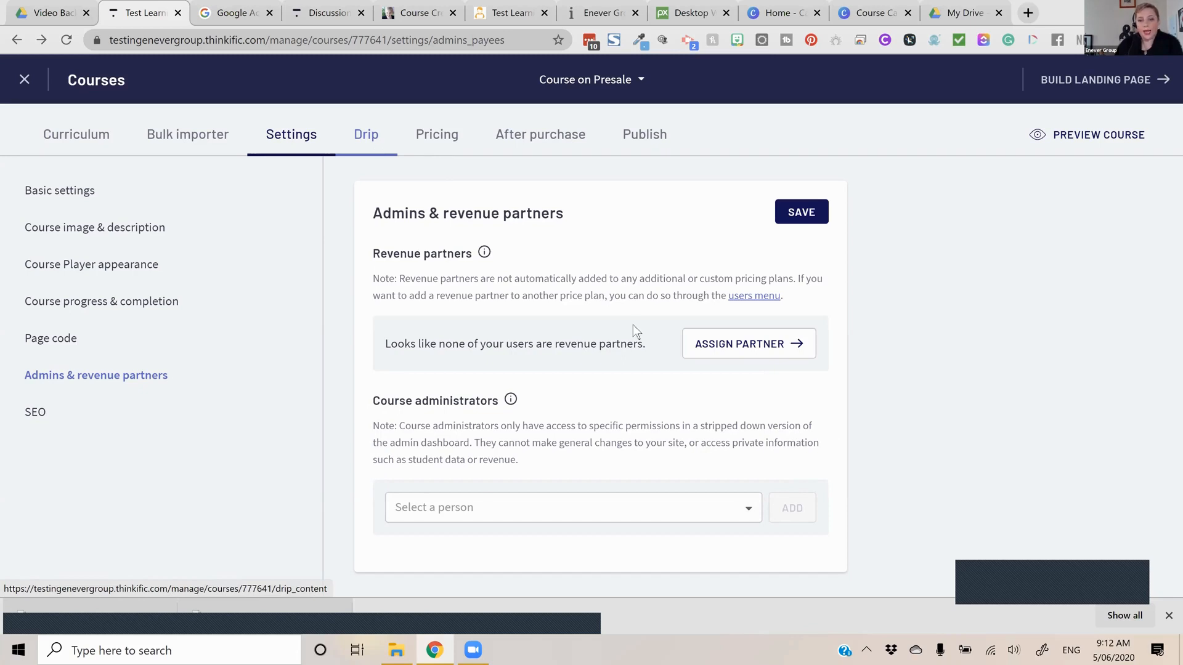
Create a drip schedule for the course that releases content based on the student course start date
left_click(366, 137)
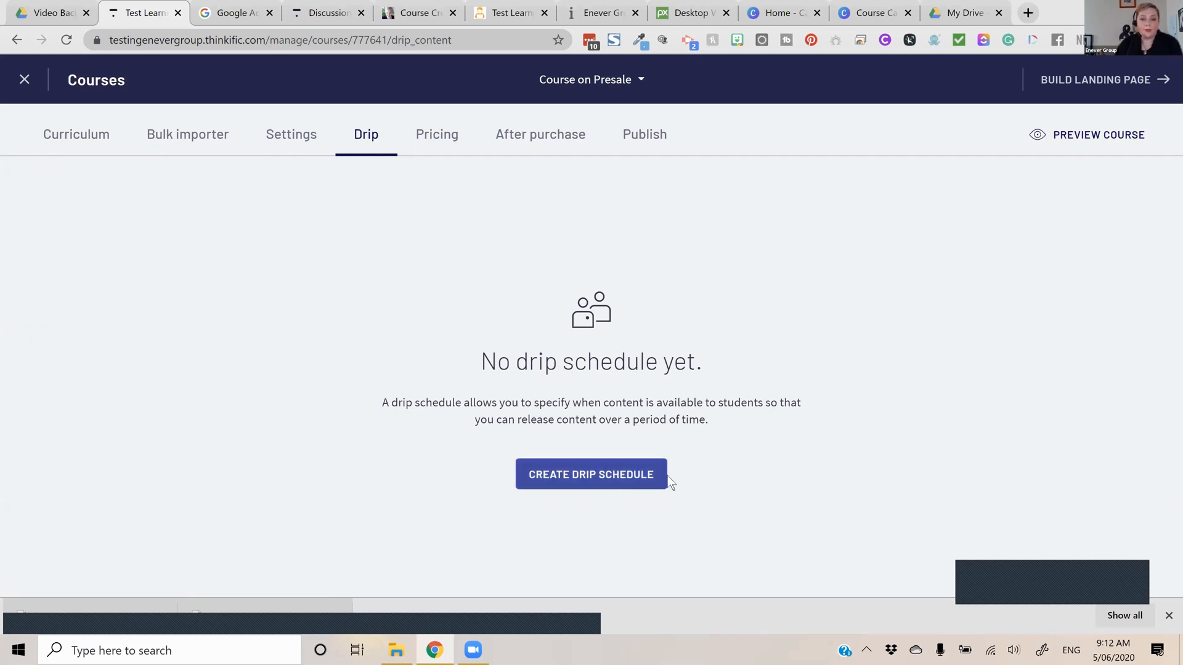
left_click(453, 364)
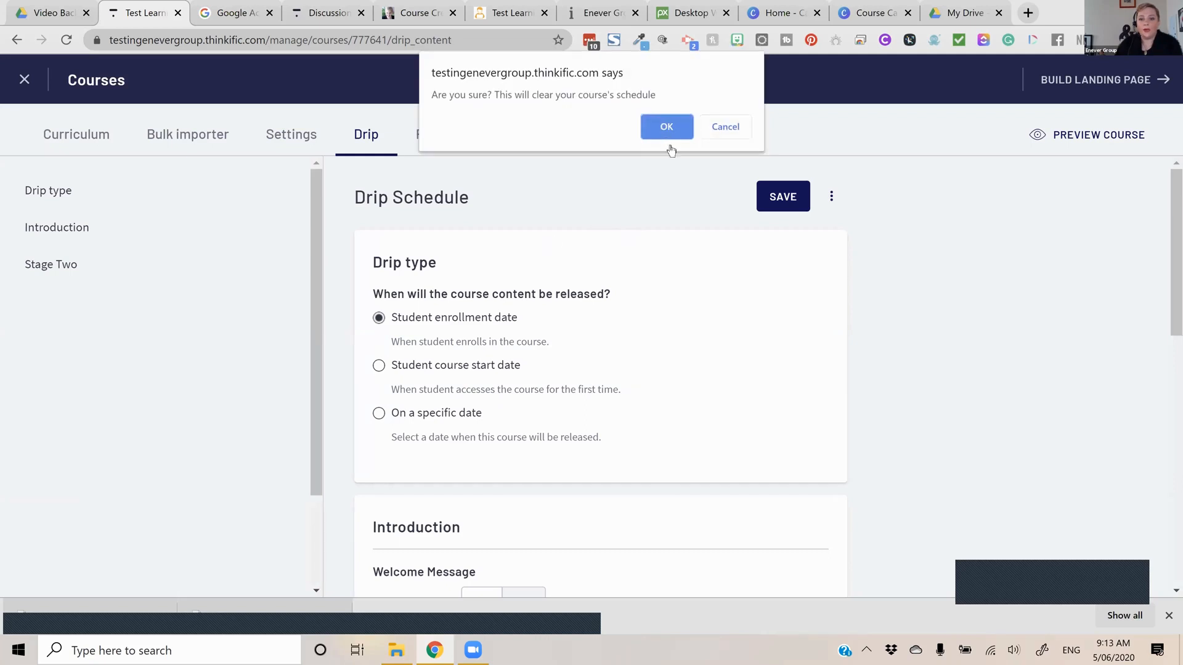
left_click(726, 126)
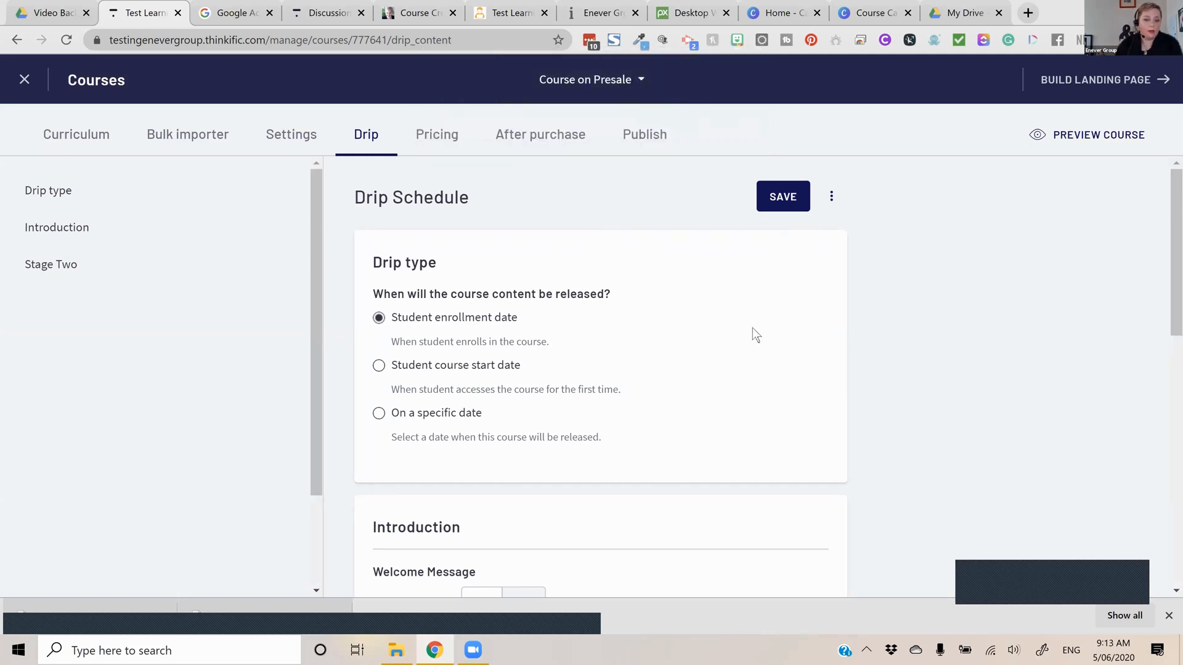
scroll(752, 334, "down", 2)
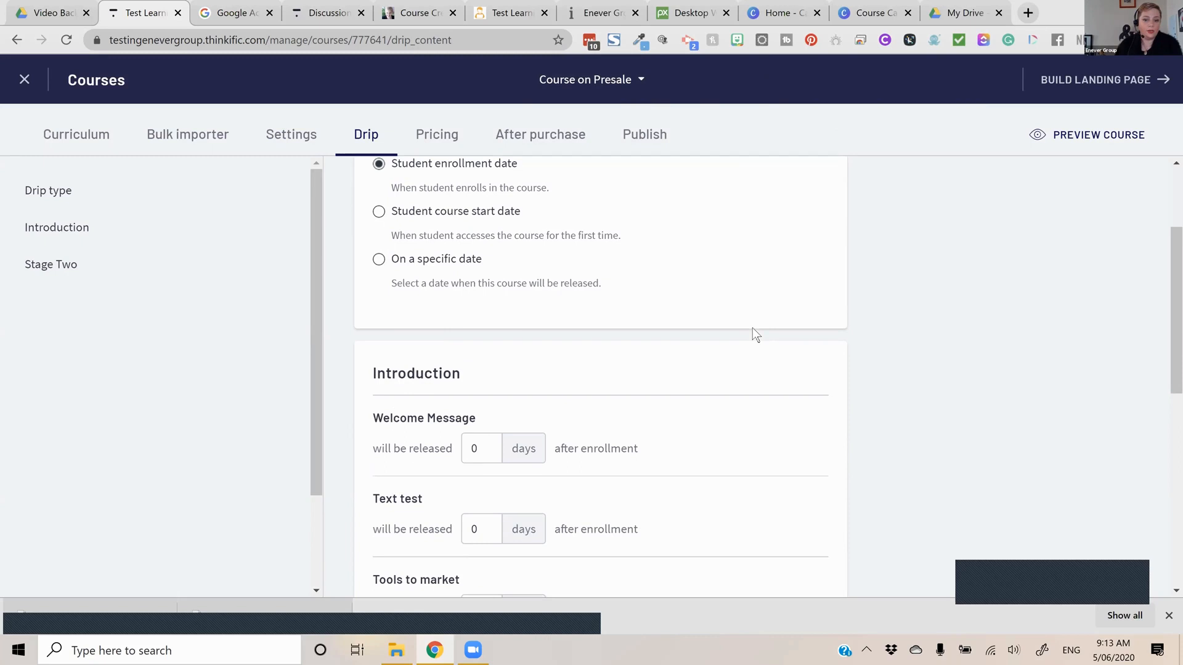
scroll(753, 330, "up", 2)
left_click(378, 365)
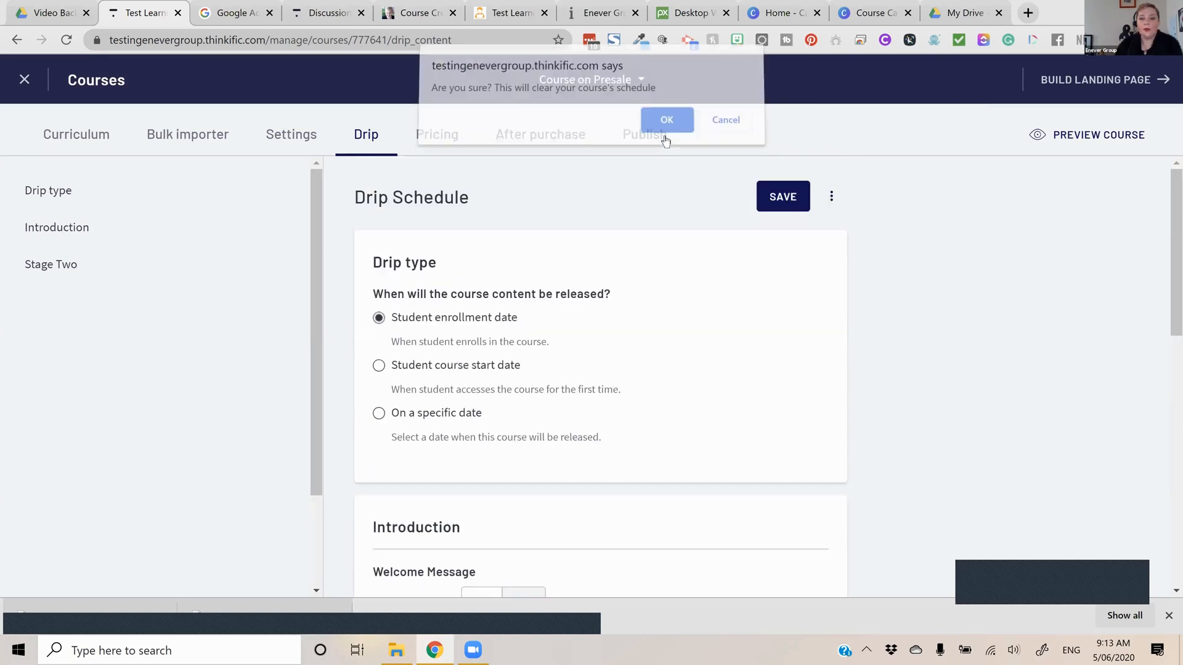
key("Return")
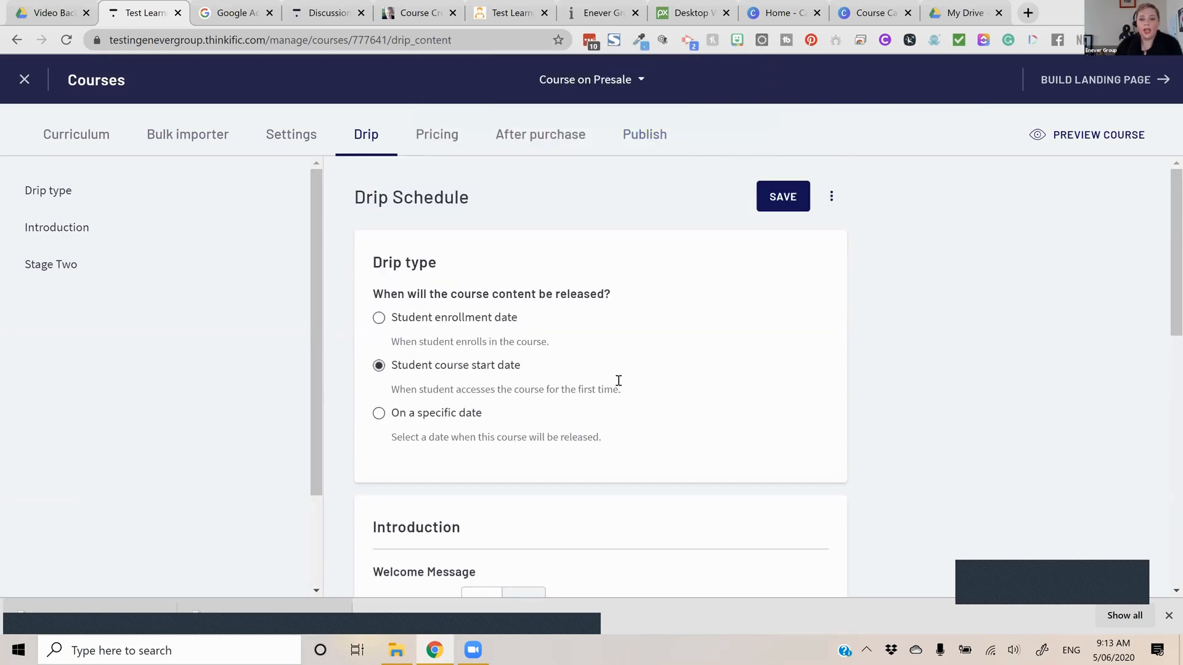
Release Welcome Message 10 days and Text test 11 days after the start date, and save the drip schedule
scroll(679, 350, "down", 3)
scroll(684, 352, "up", 3)
scroll(676, 322, "down", 1)
scroll(659, 326, "down", 2)
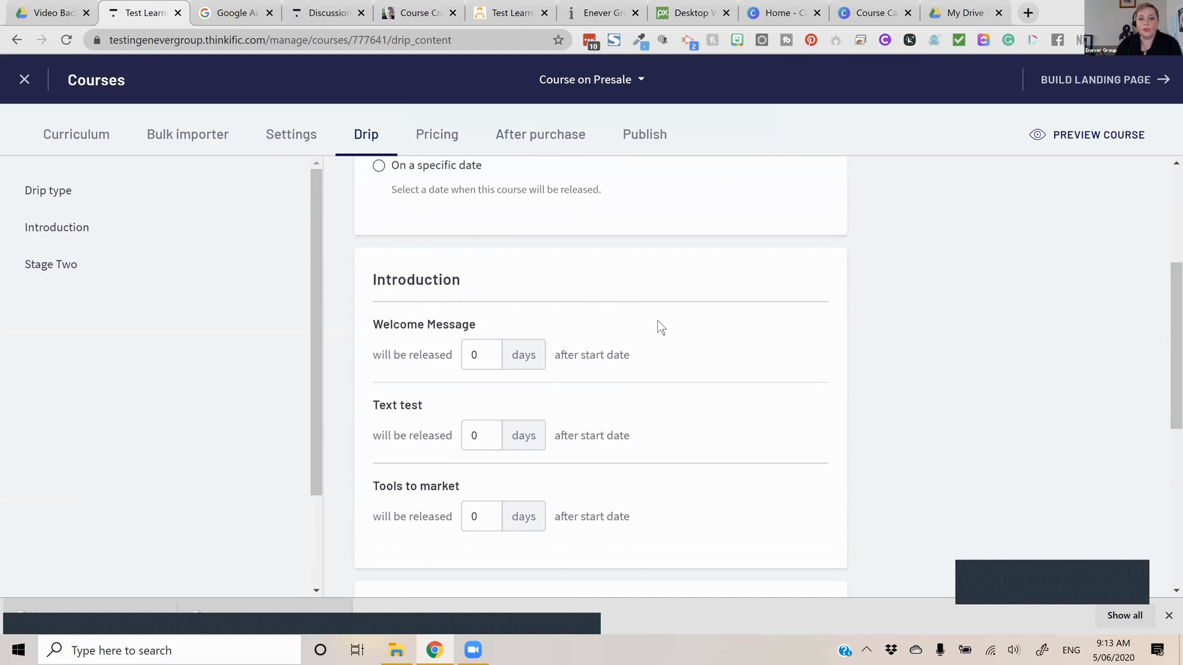
scroll(659, 327, "down", 3)
scroll(655, 348, "up", 5)
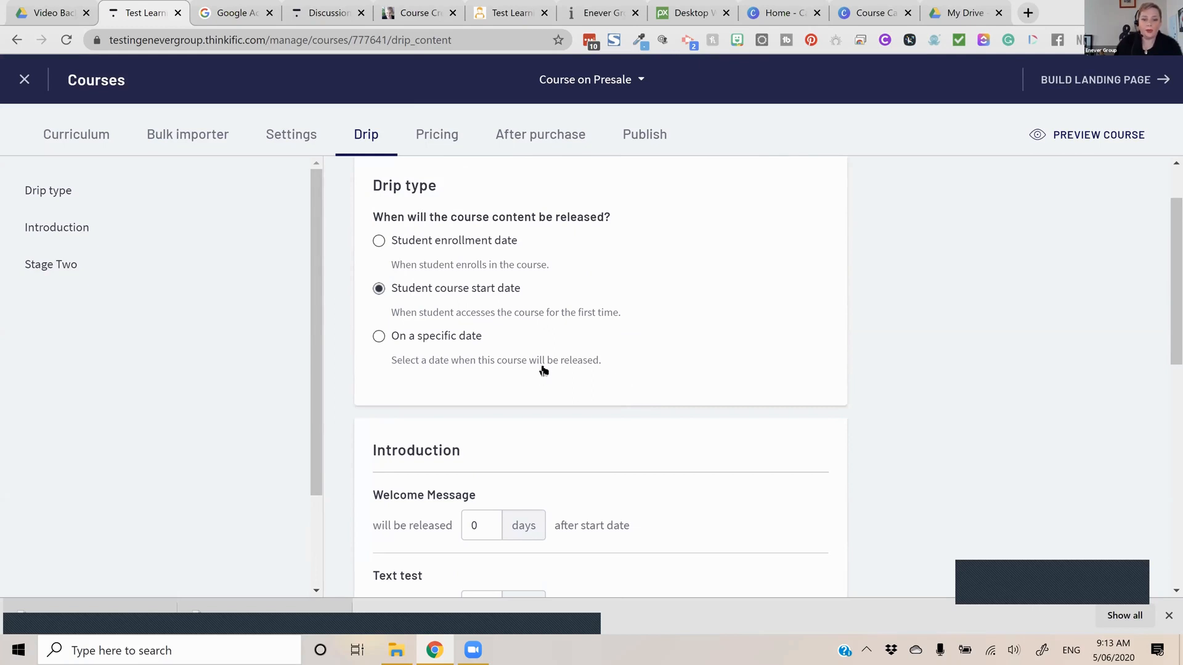
scroll(542, 365, "up", 1)
scroll(505, 371, "down", 8)
scroll(493, 408, "up", 3)
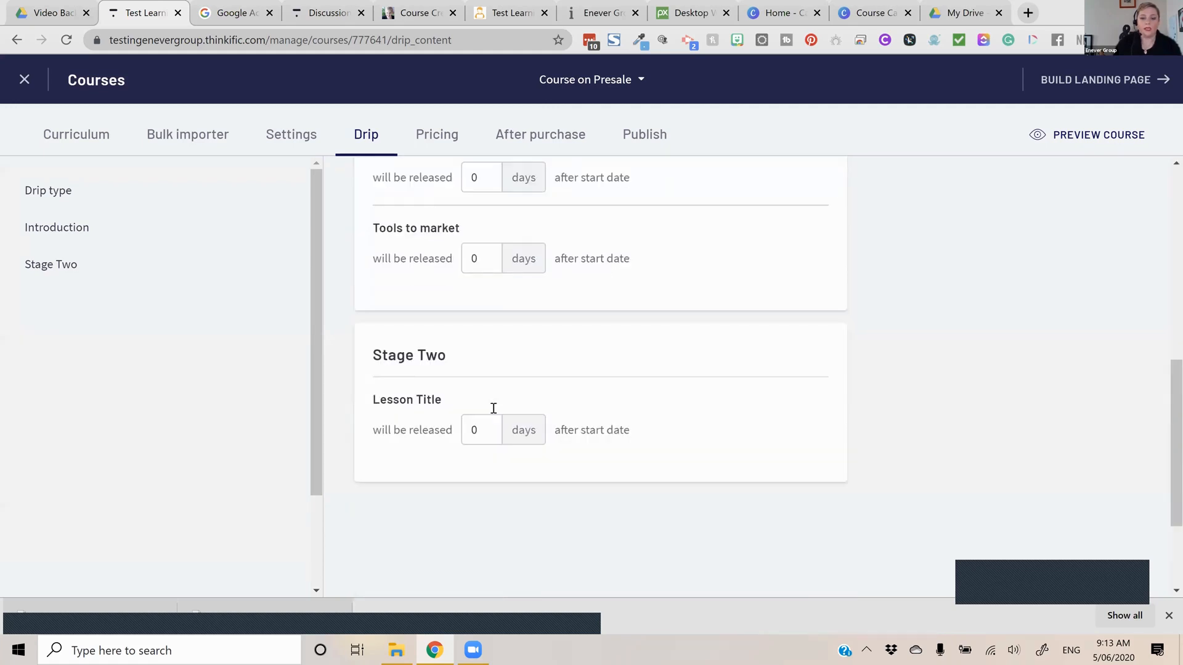
scroll(656, 297, "up", 4)
double_click(475, 405)
type("10")
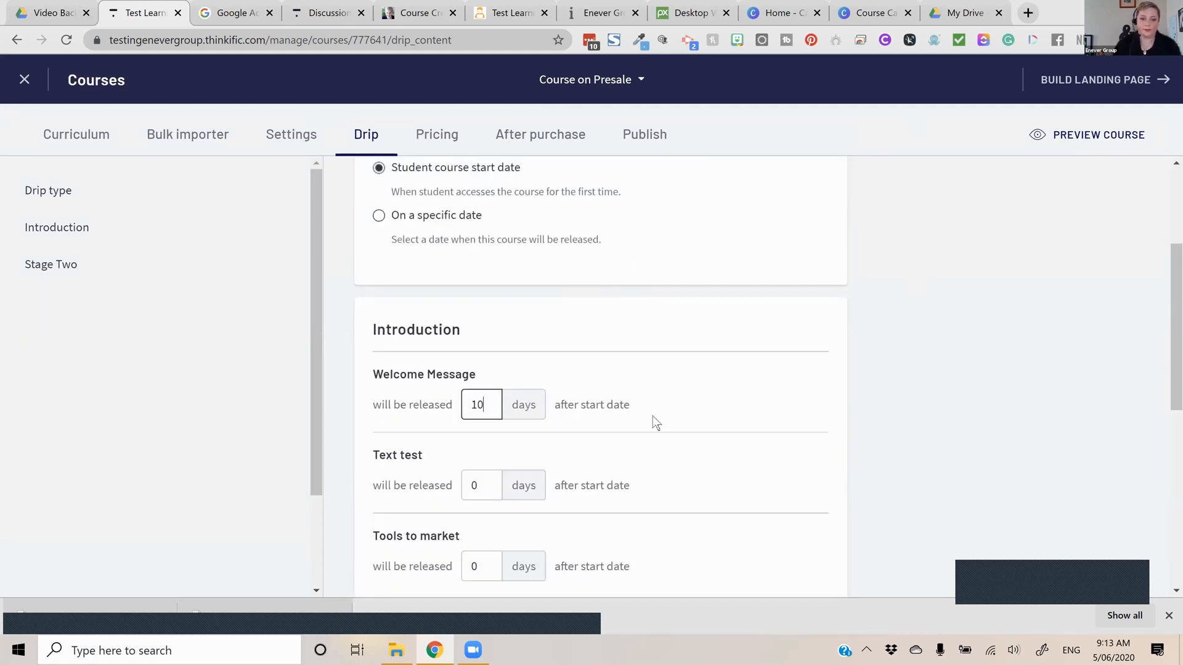
double_click(483, 492)
type("11")
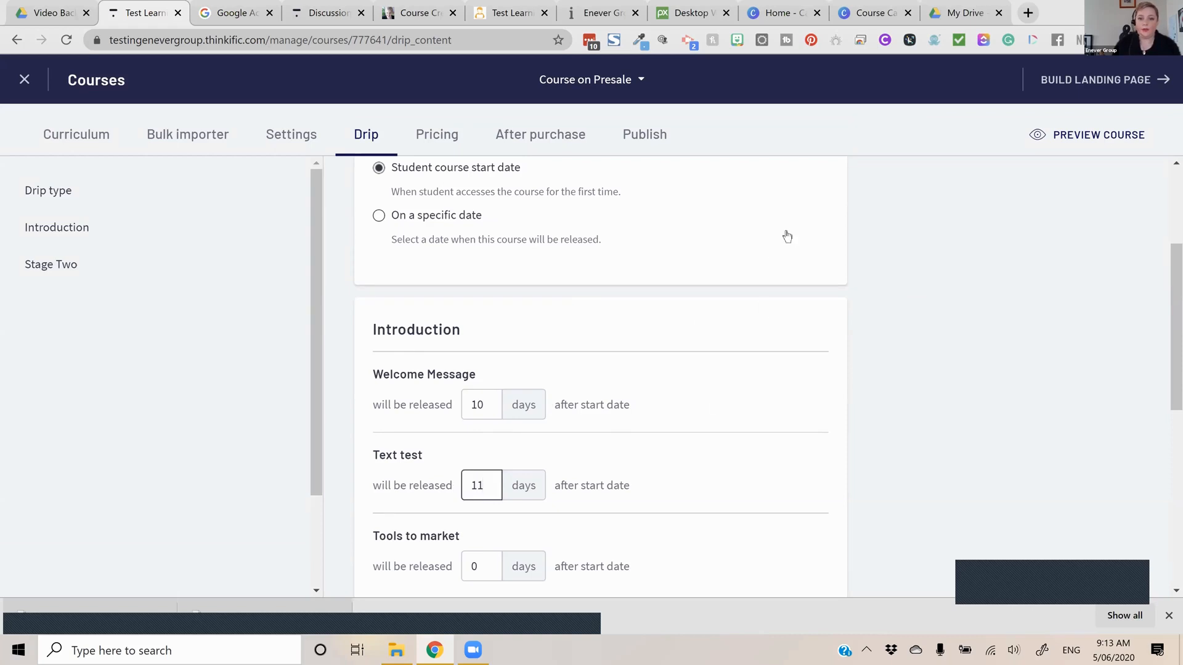
scroll(788, 237, "up", 3)
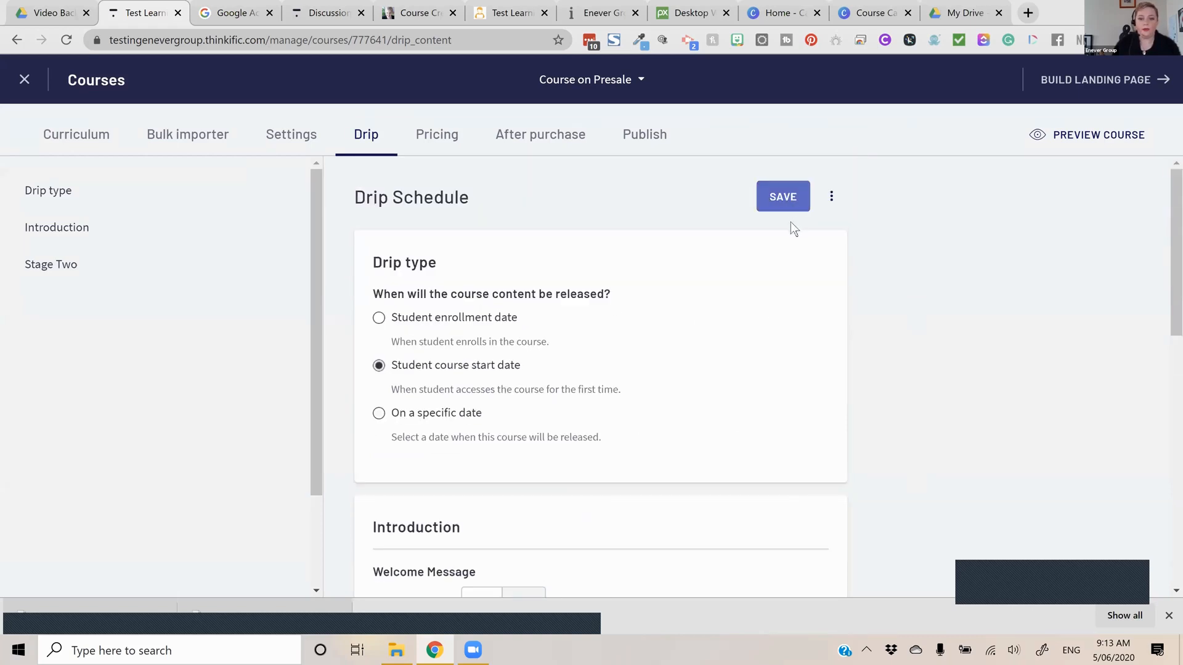
left_click(790, 208)
Examine the drip schedule's delete option and the release settings for Introduction, Stage Two and the drip type
left_click(833, 198)
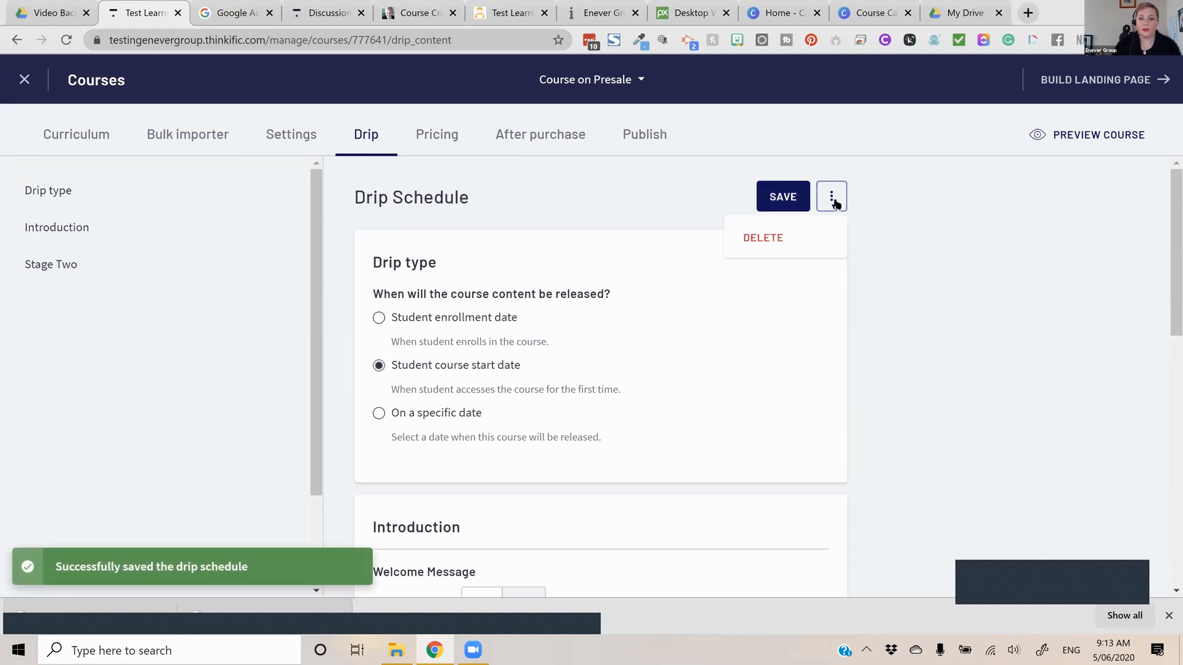
scroll(623, 244, "down", 1)
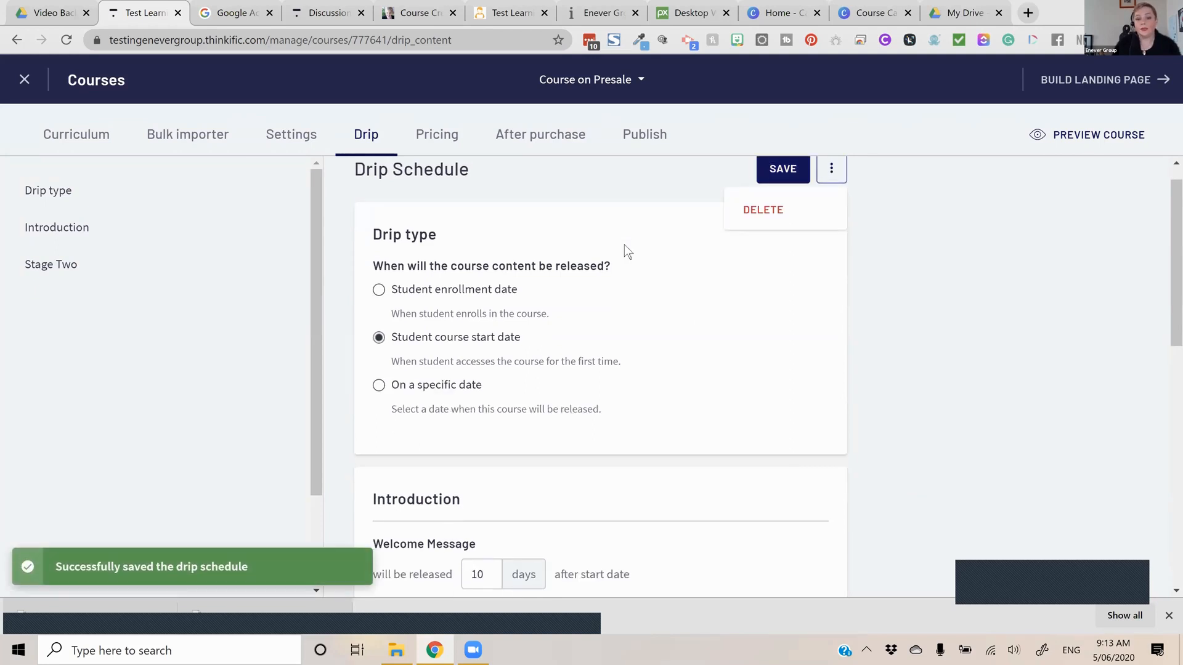
scroll(624, 246, "down", 3)
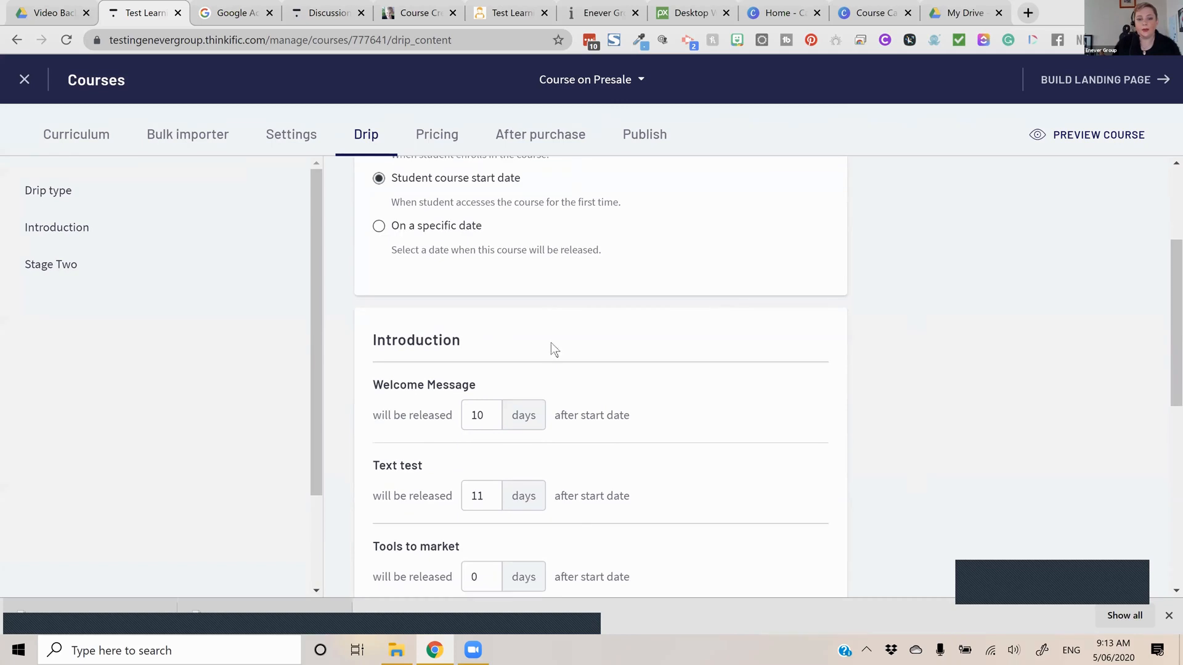
scroll(551, 345, "down", 6)
scroll(578, 393, "up", 10)
scroll(579, 395, "down", 10)
left_click(62, 230)
left_click(61, 264)
left_click(54, 190)
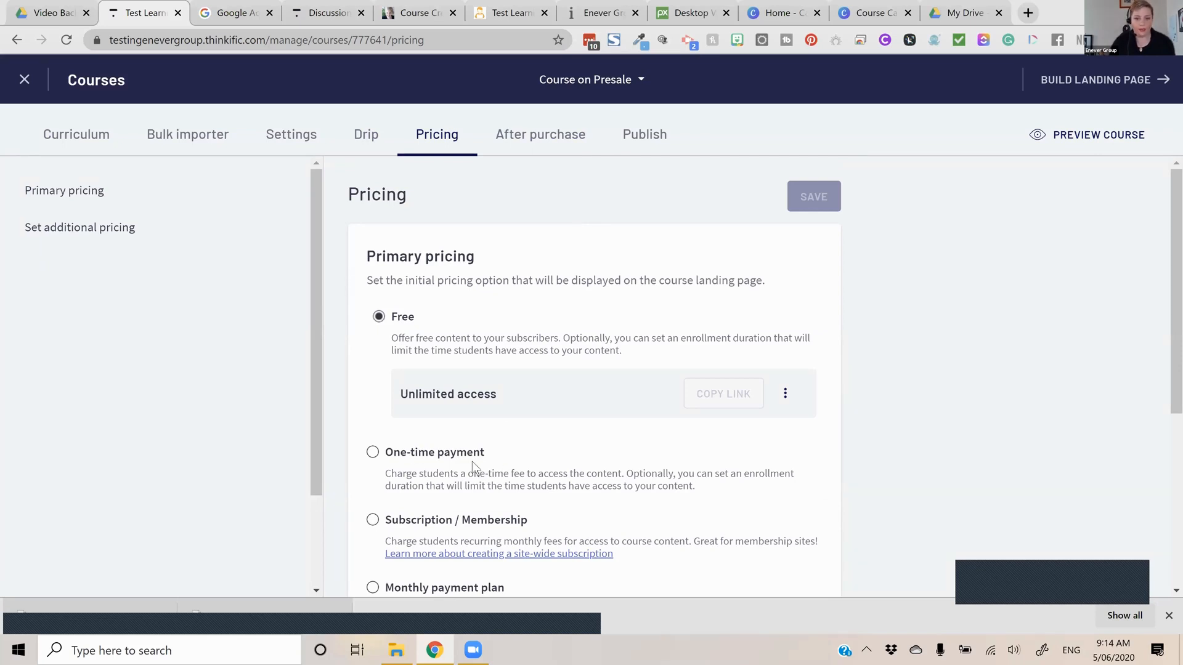
Choose one-time payment as the course's primary pricing and review the other primary and additional pricing options
left_click(673, 448)
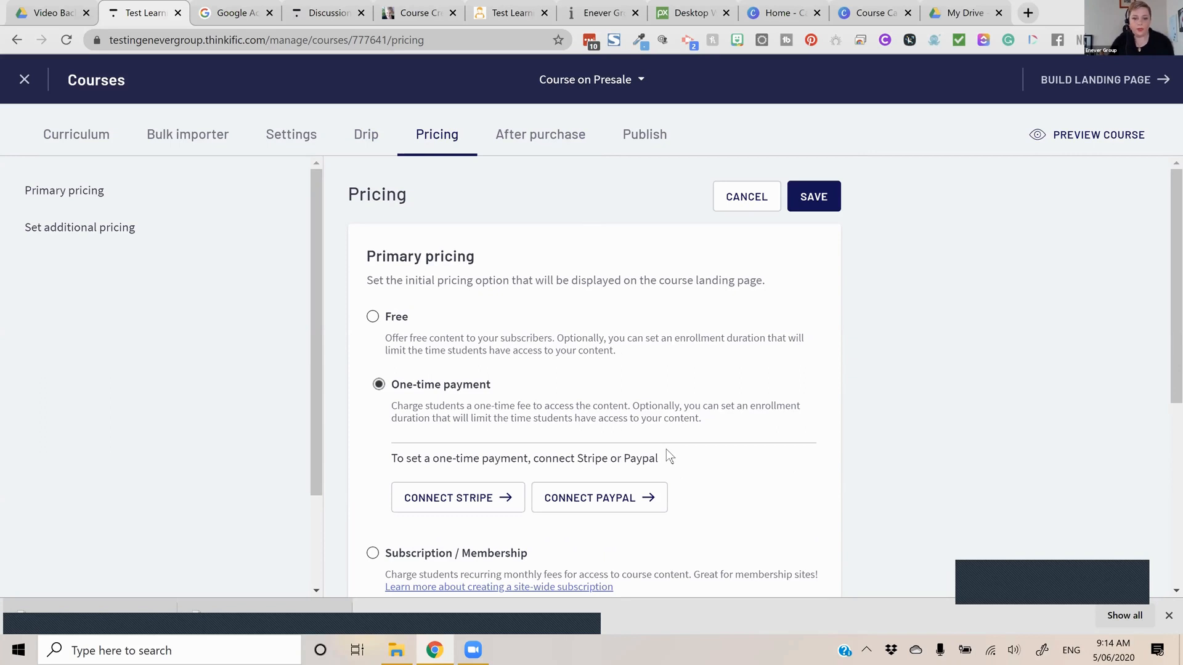
scroll(668, 456, "down", 4)
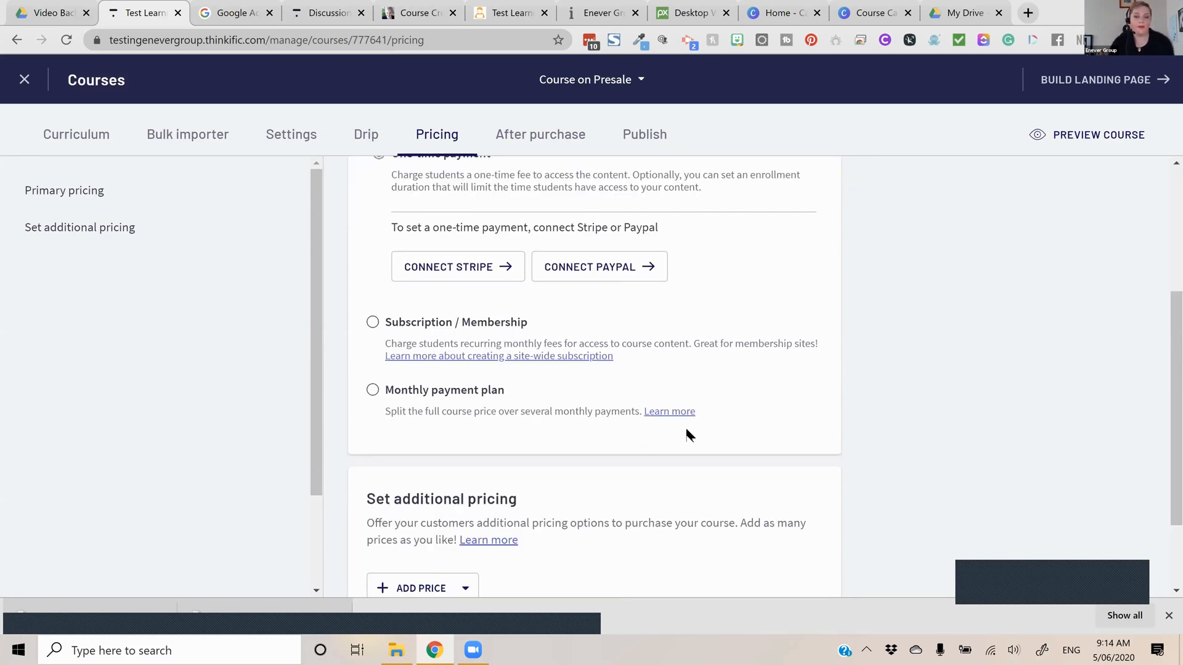
scroll(689, 435, "up", 3)
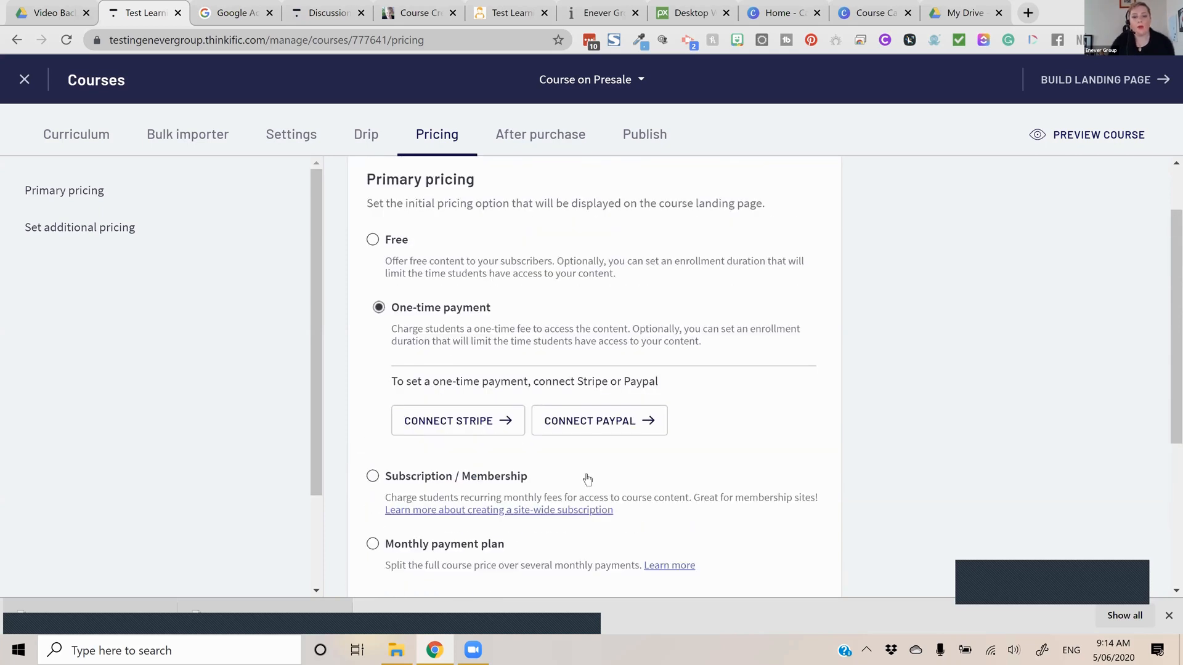
scroll(586, 479, "down", 4)
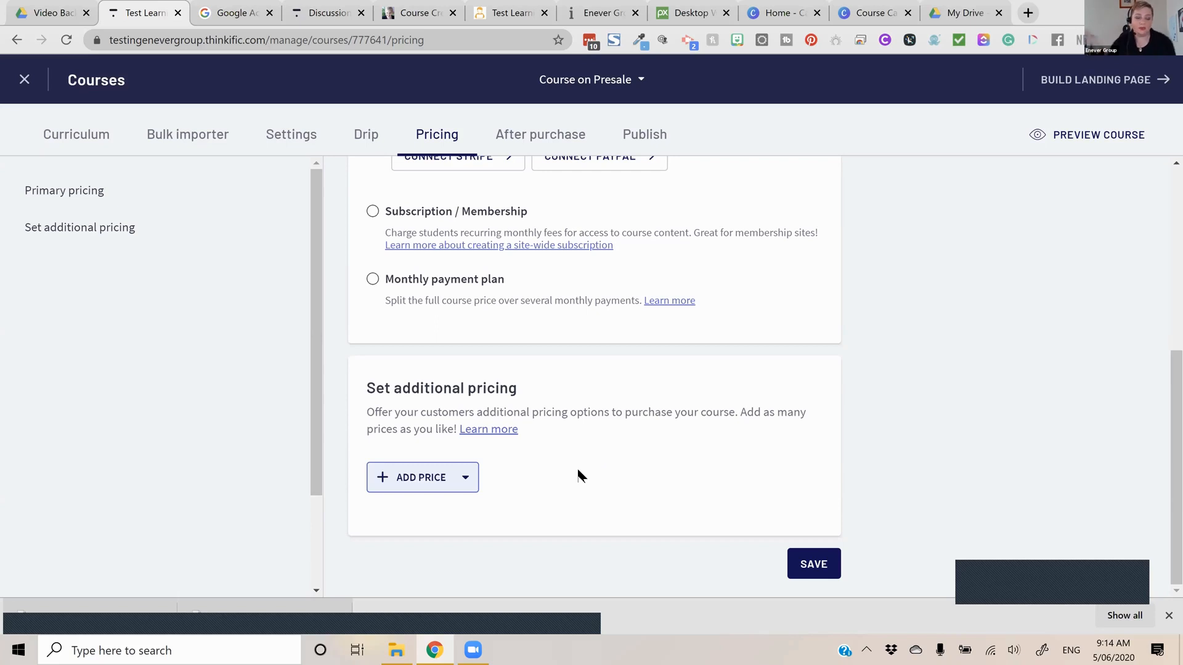
scroll(578, 474, "up", 5)
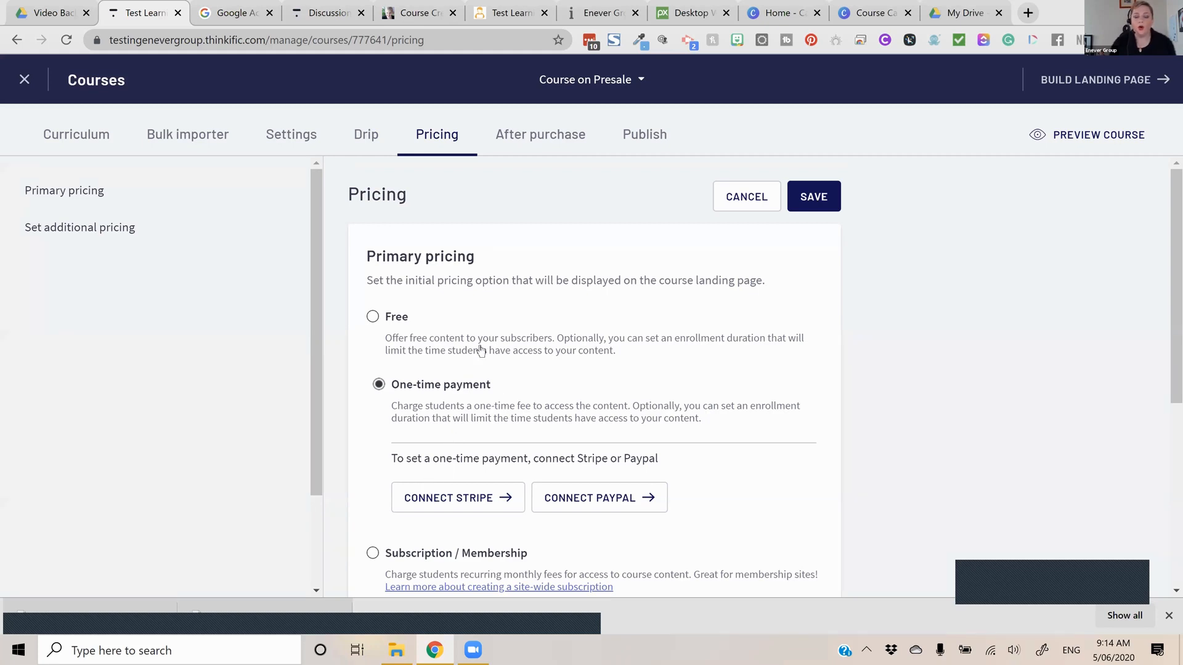
Add an additional price of the Subscription / Membership type to the course
scroll(493, 312, "down", 5)
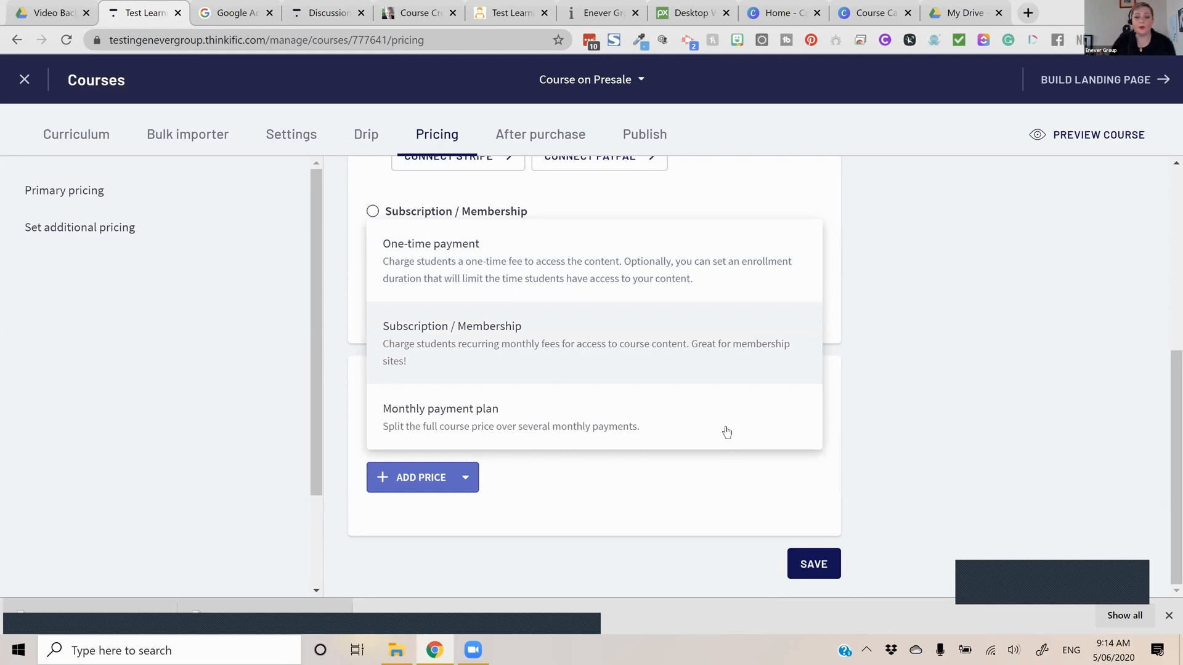
left_click(651, 373)
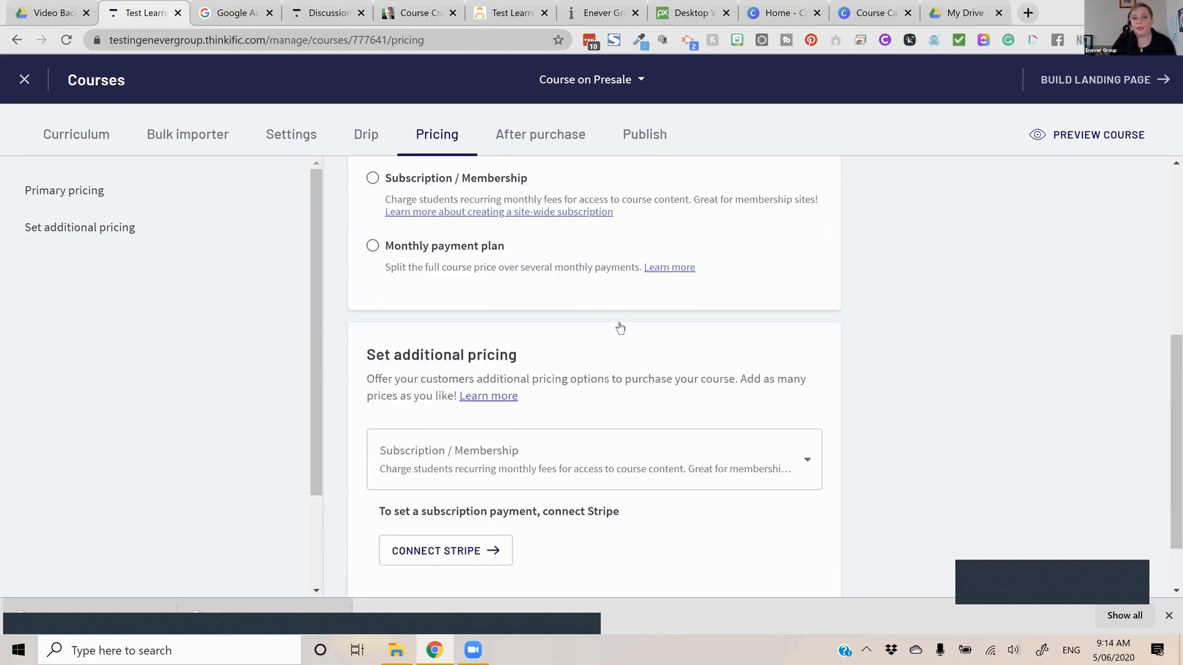
left_click(715, 446)
left_click(644, 361)
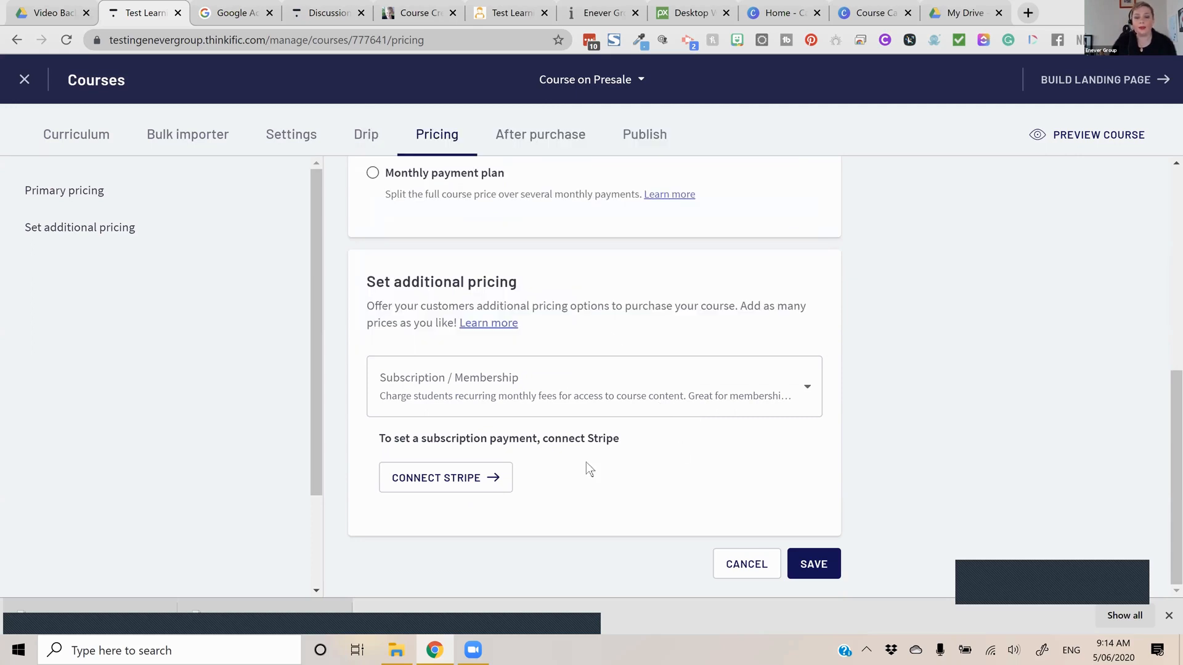
left_click(670, 417)
left_click(674, 324)
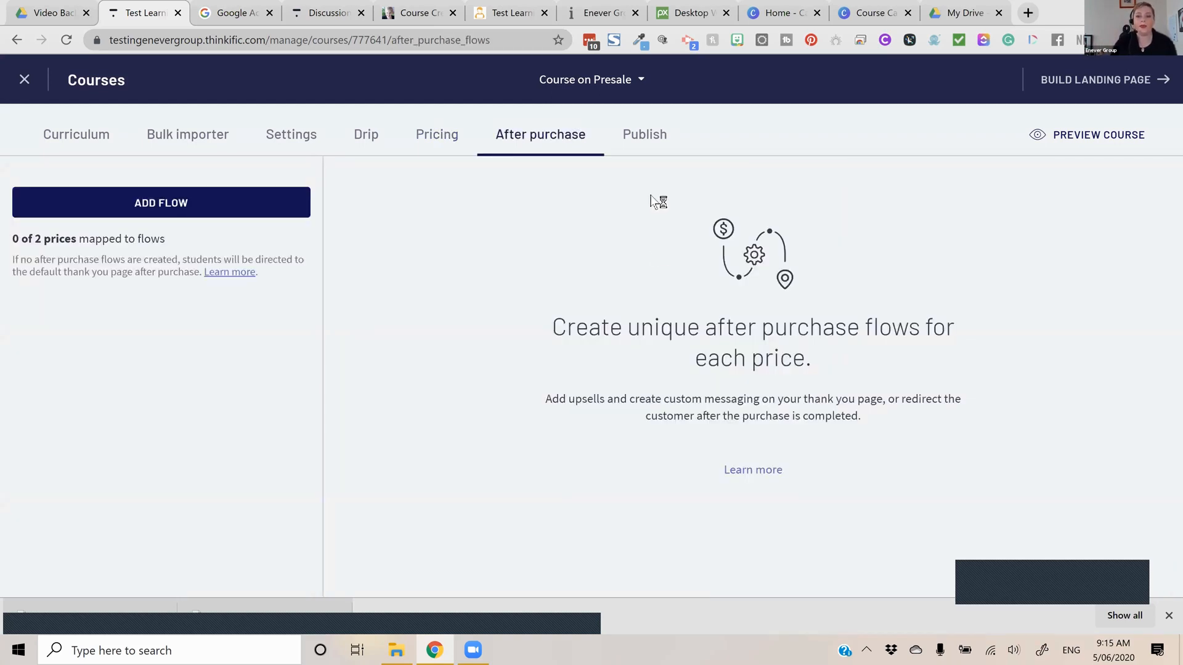
Set the course's publish status to Pre-order and save the change
left_click(641, 147)
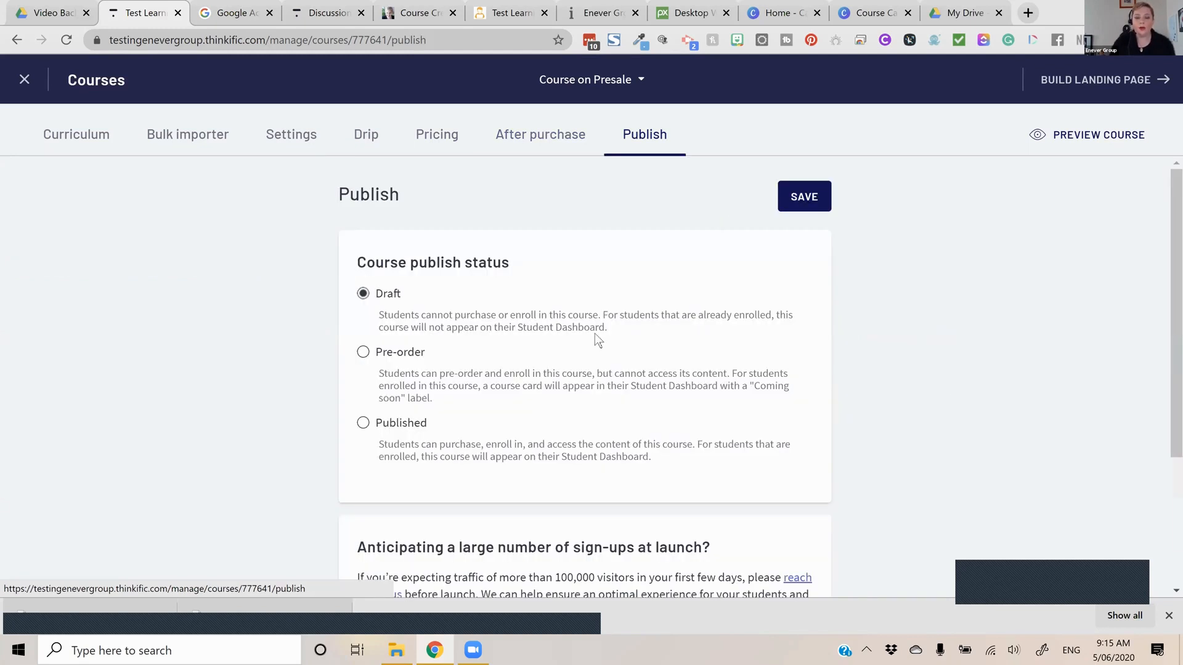
scroll(594, 333, "down", 1)
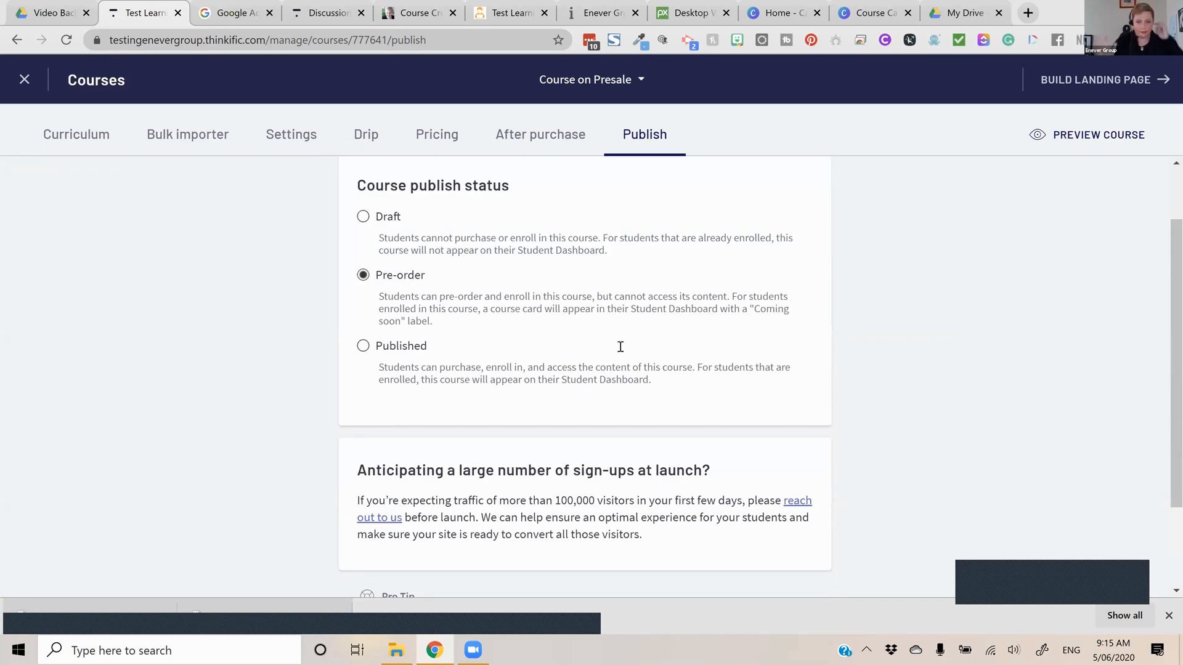
scroll(620, 347, "down", 2)
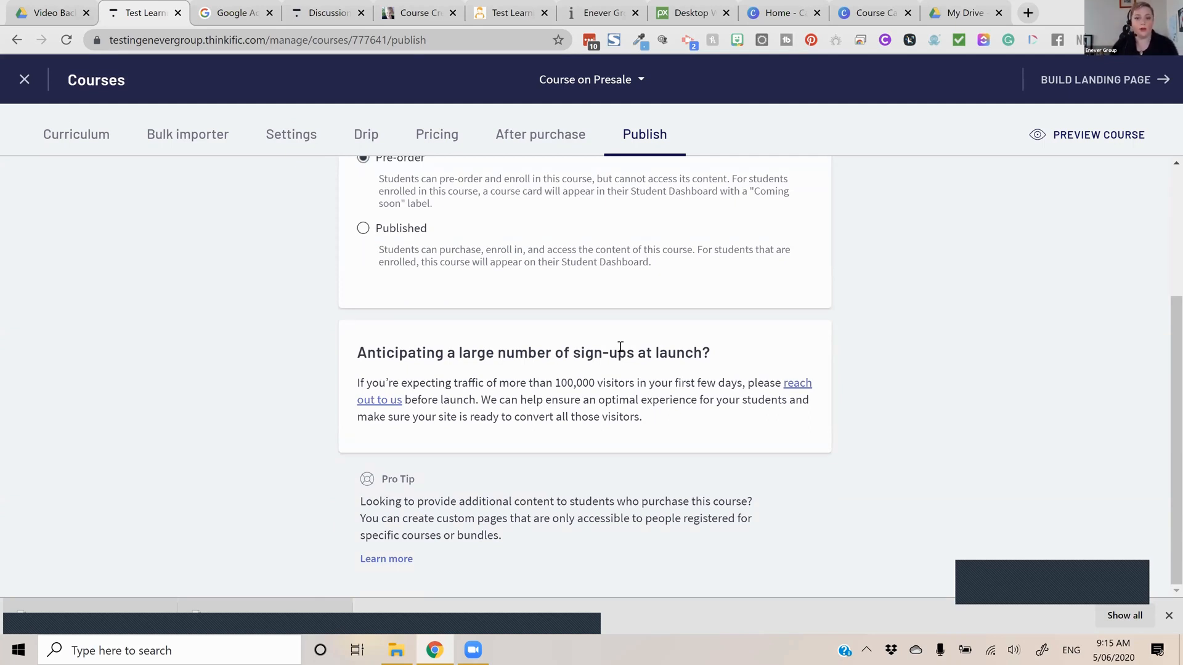
scroll(661, 442, "up", 3)
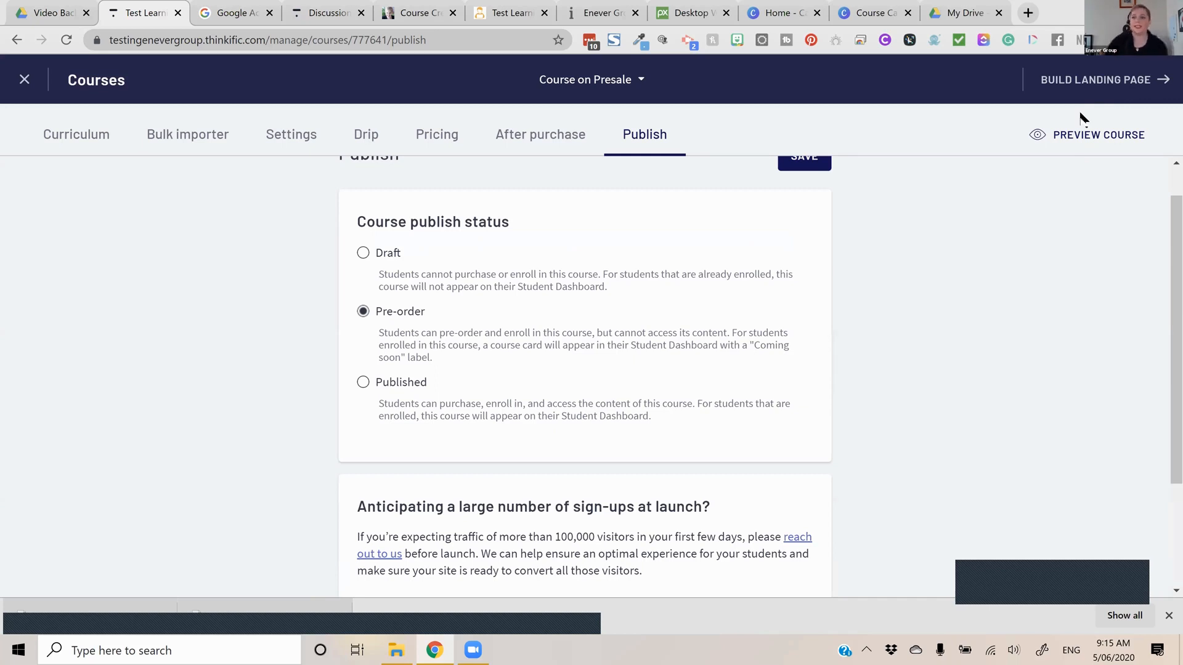
scroll(1103, 92, "up", 1)
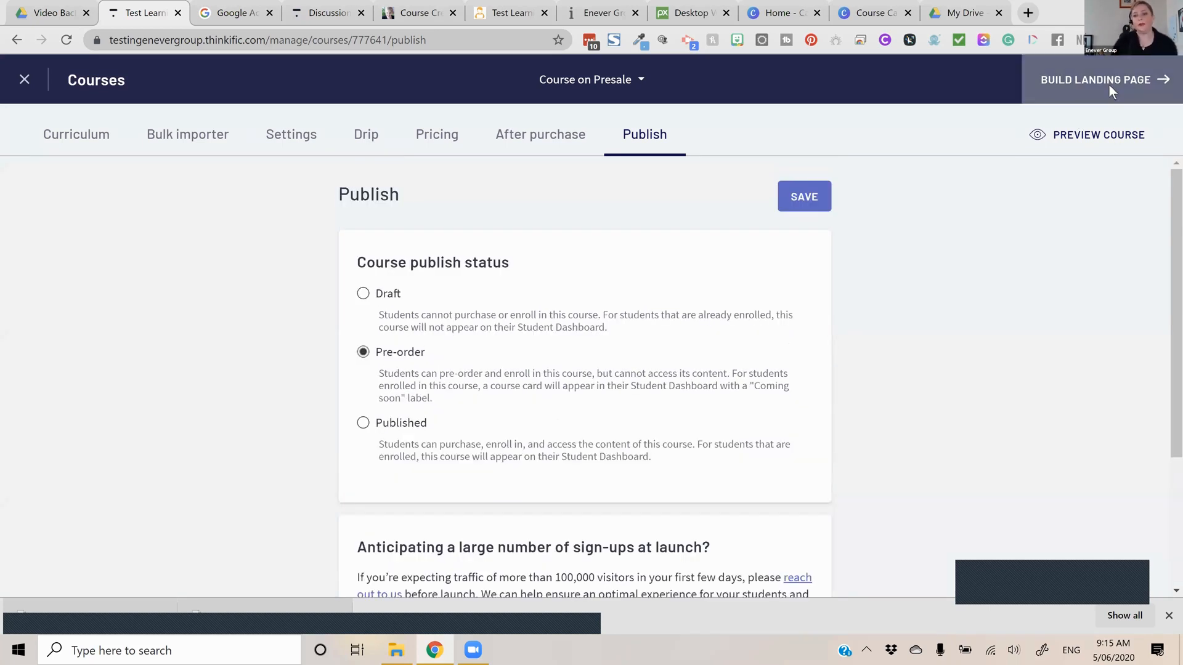
Open the course's landing page for building and bring up its Banner (course) section settings
left_click(1109, 85)
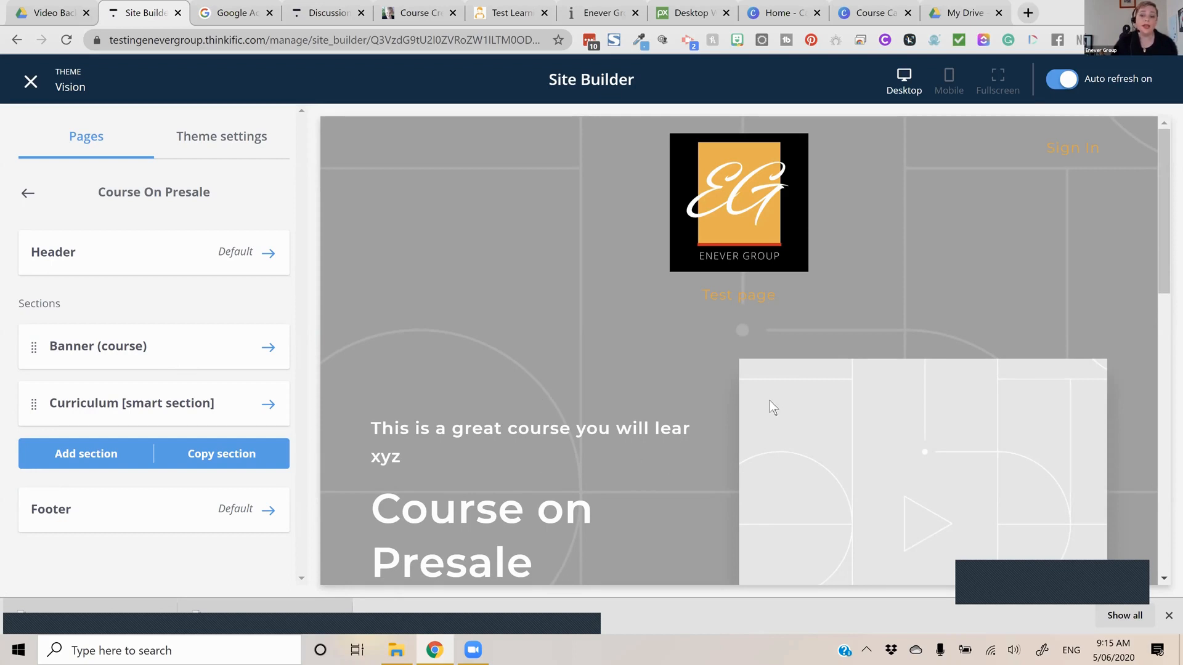
scroll(770, 400, "down", 10)
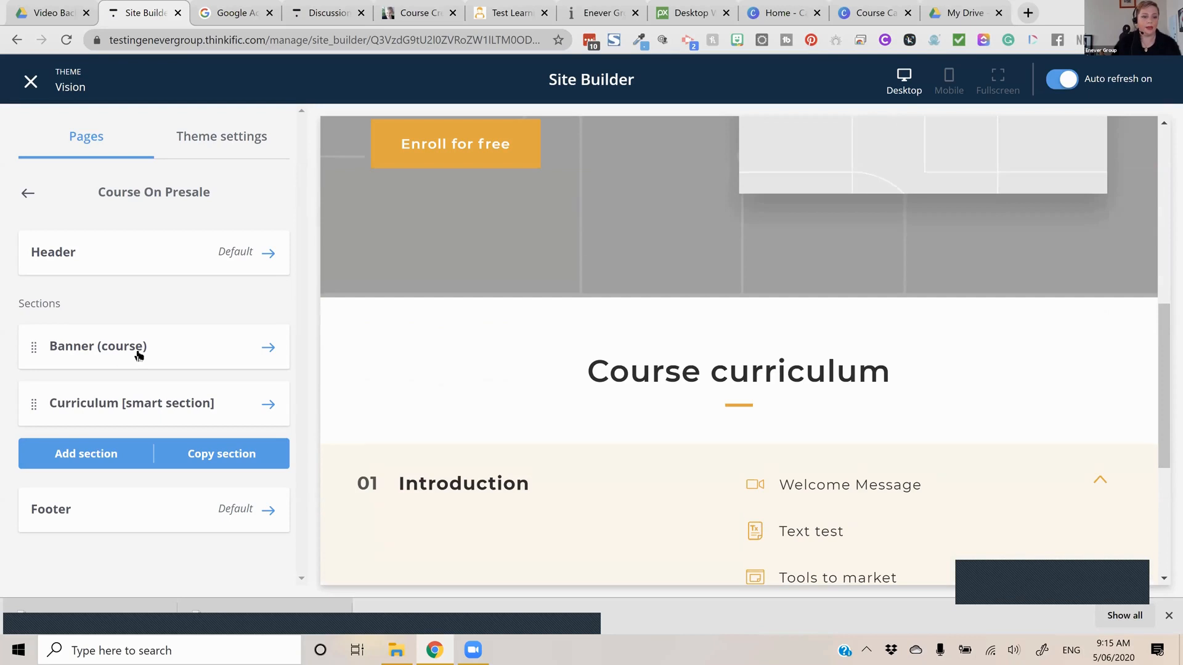
left_click(138, 356)
Turn off the automatic course name and description in the banner and set its heading to "Great Course"
left_click(164, 401)
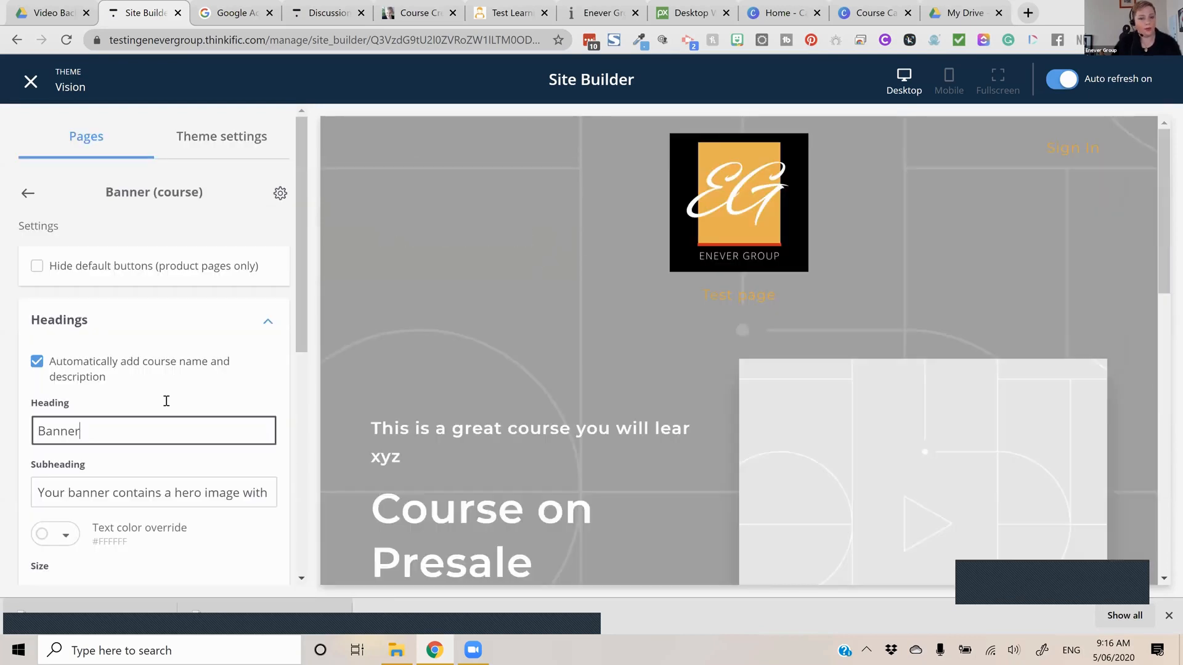
left_click(187, 406)
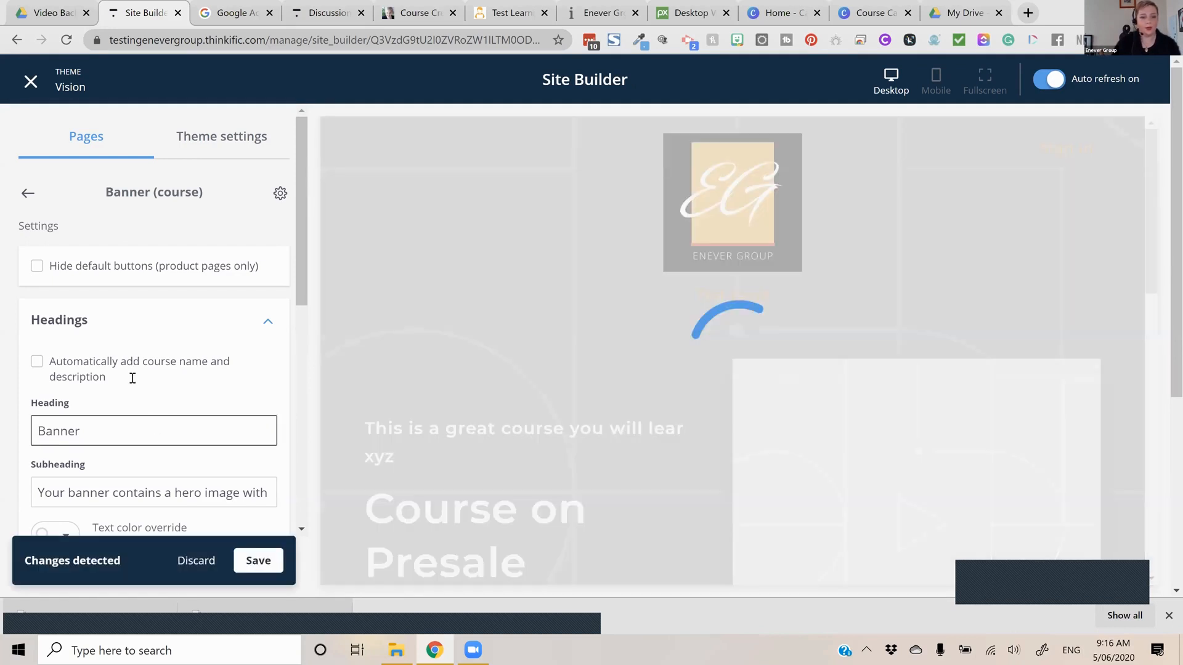
scroll(85, 362, "down", 1)
double_click(85, 362)
type("Great Course")
Replace the banner's subheading with "For You"
key("Tab")
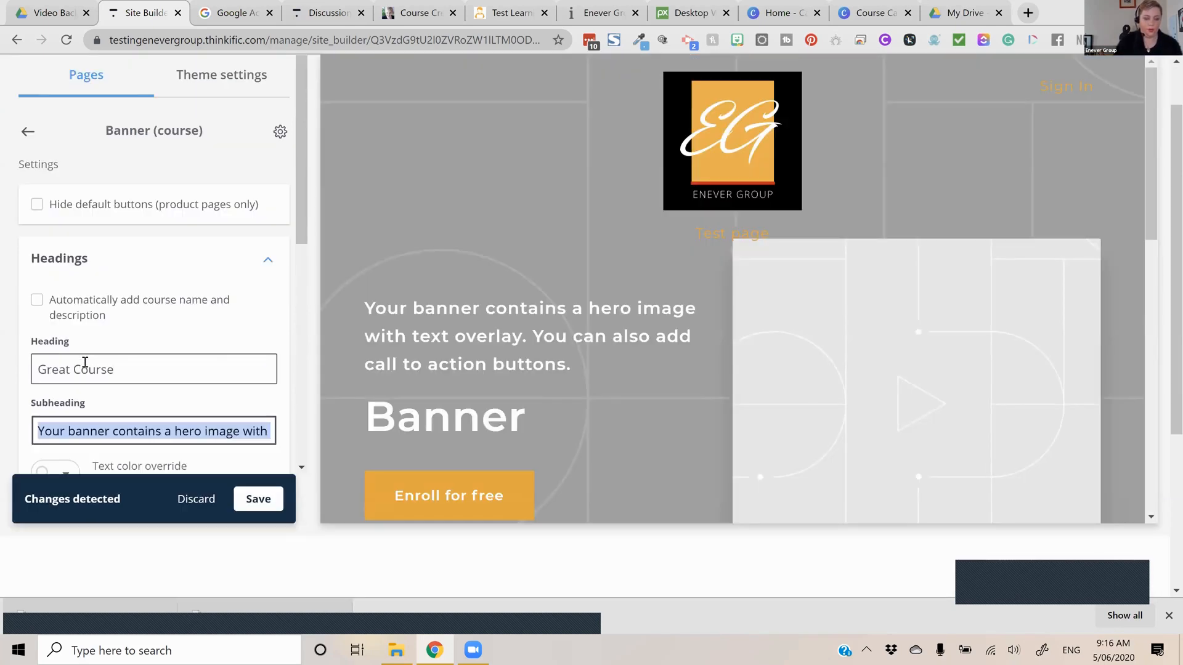
type("for")
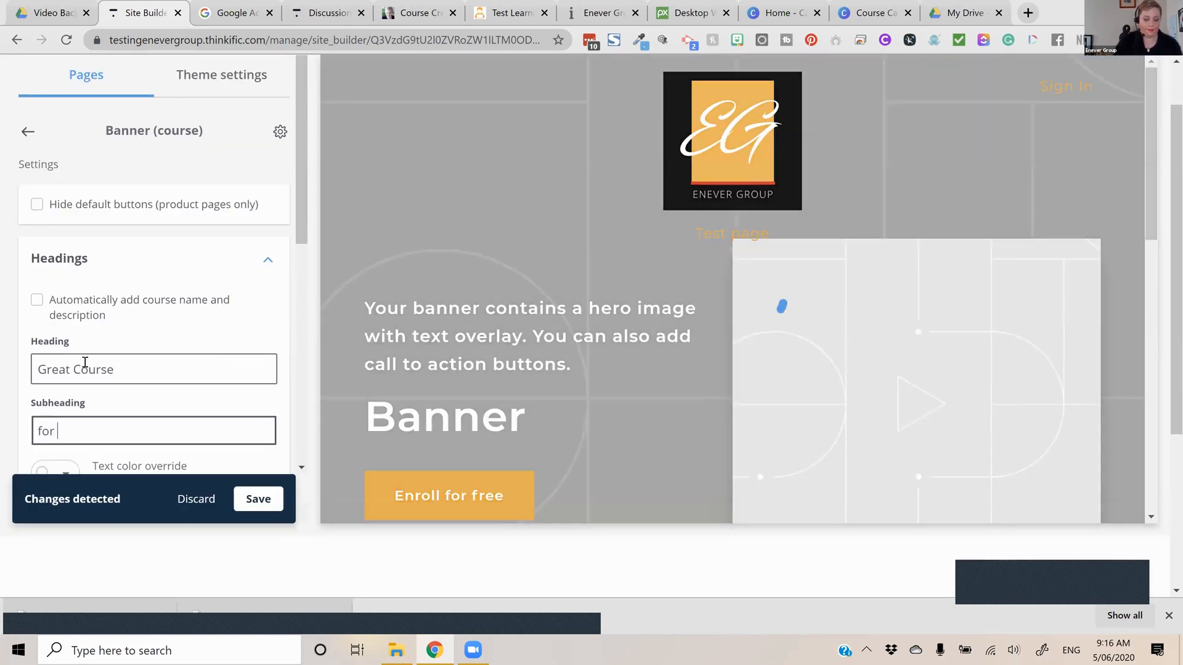
key("BackSpace")
key("BackSpace")
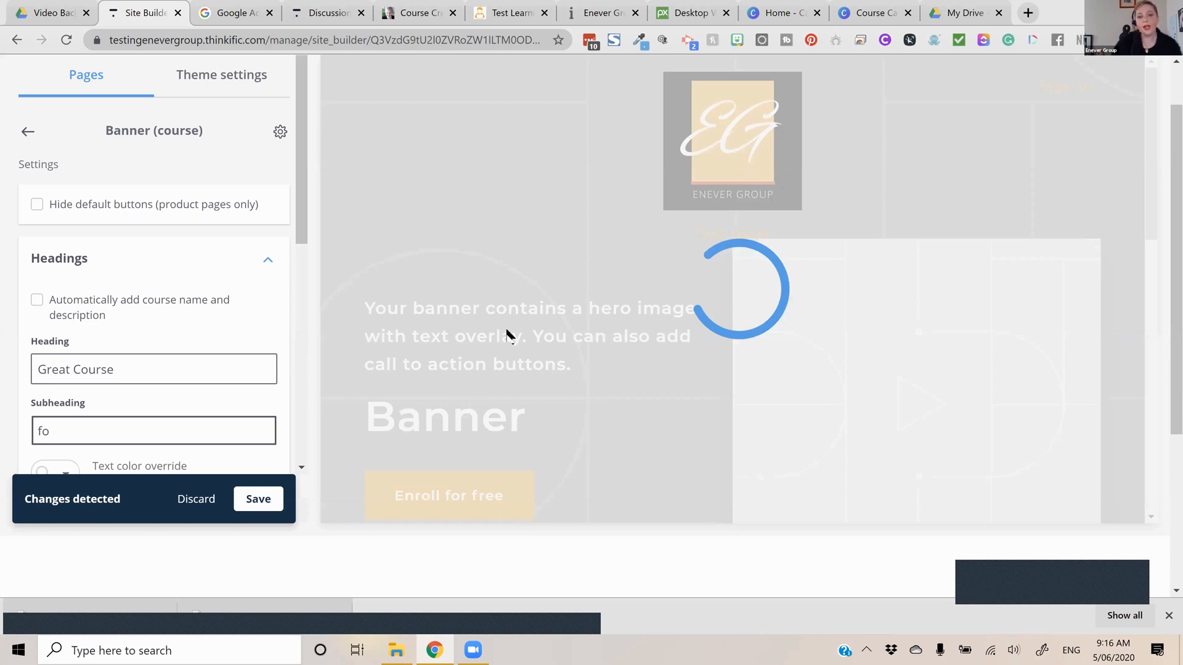
key("BackSpace")
key("BackSpace")
type("For")
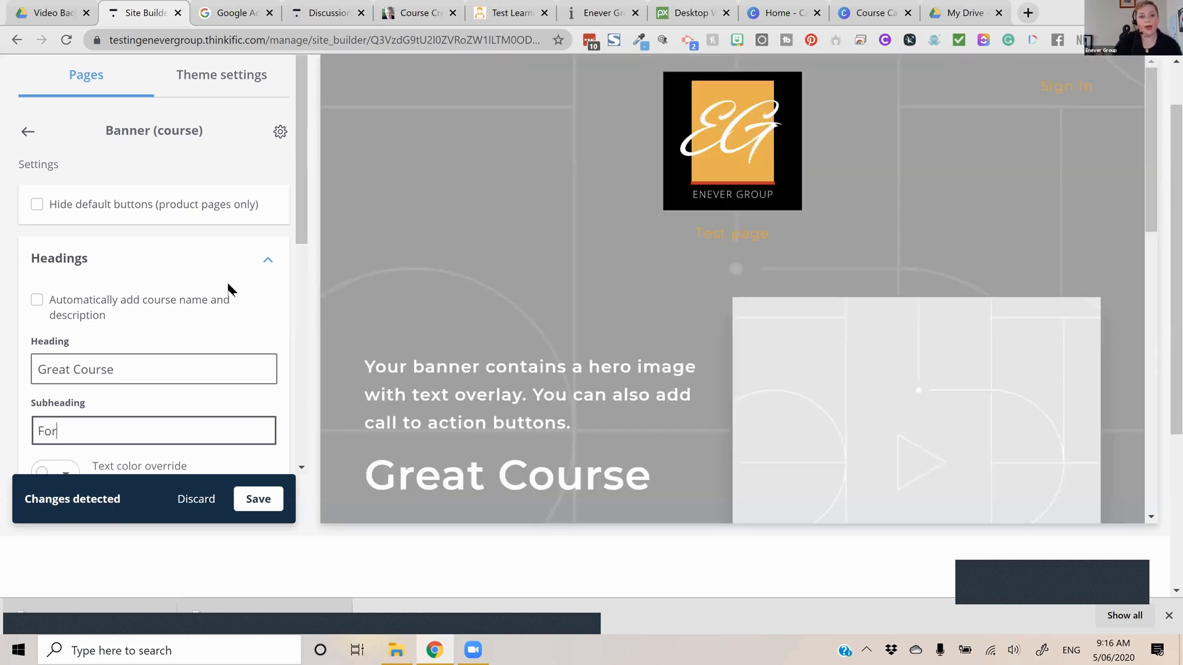
type(" You")
Hide the banner's default buttons to preview the effect, then show them again
scroll(124, 246, "down", 4)
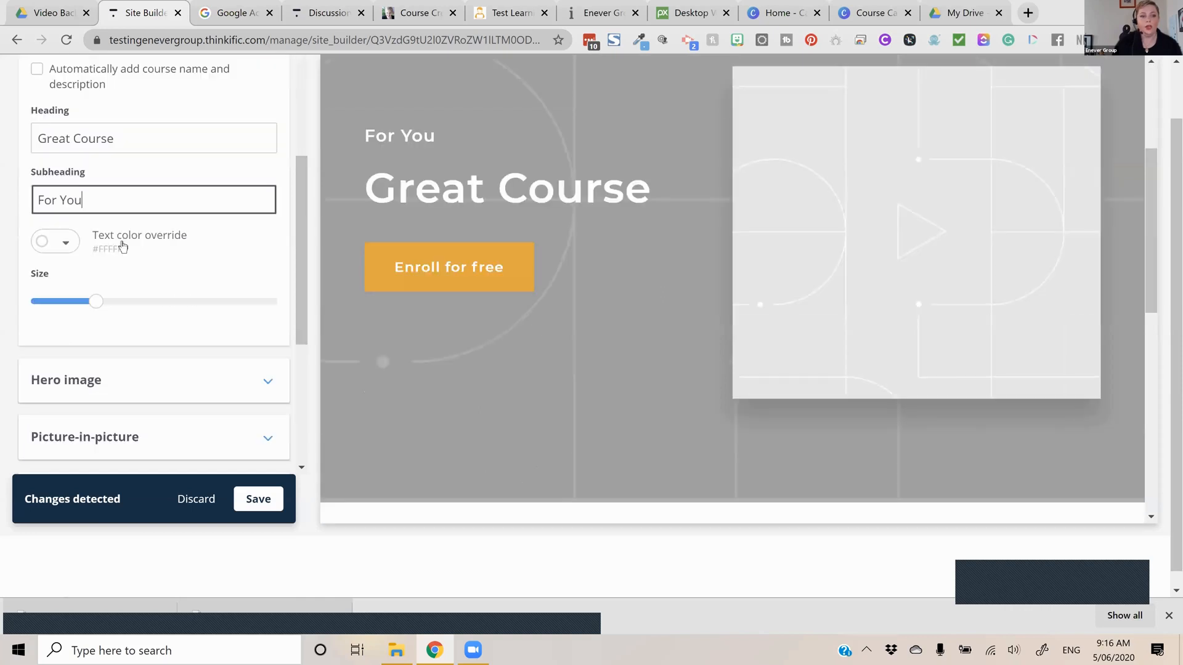
scroll(37, 126, "up", 3)
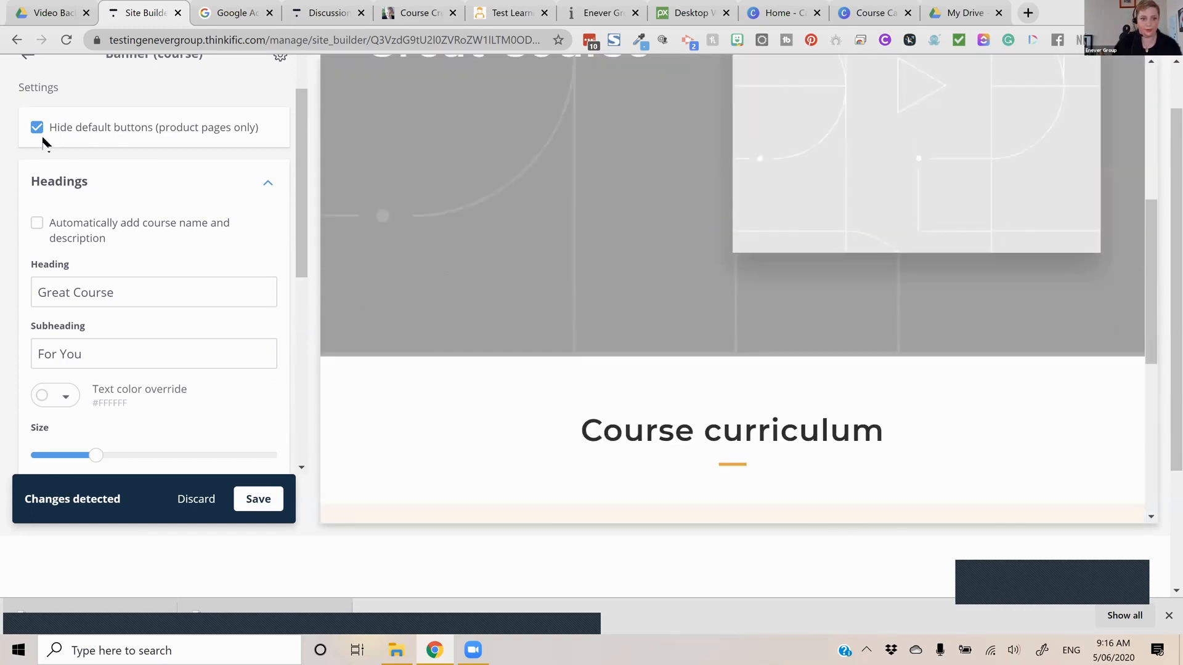
left_click(38, 129)
left_click(184, 295)
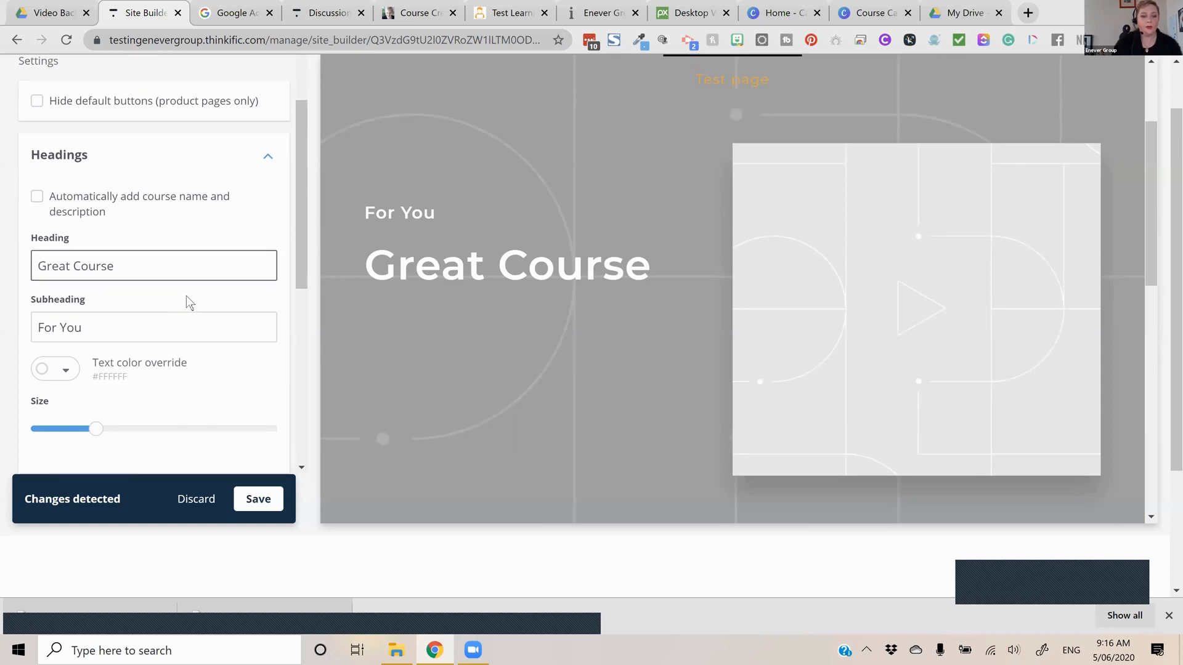
Open the banner's hero image settings
scroll(186, 297, "down", 2)
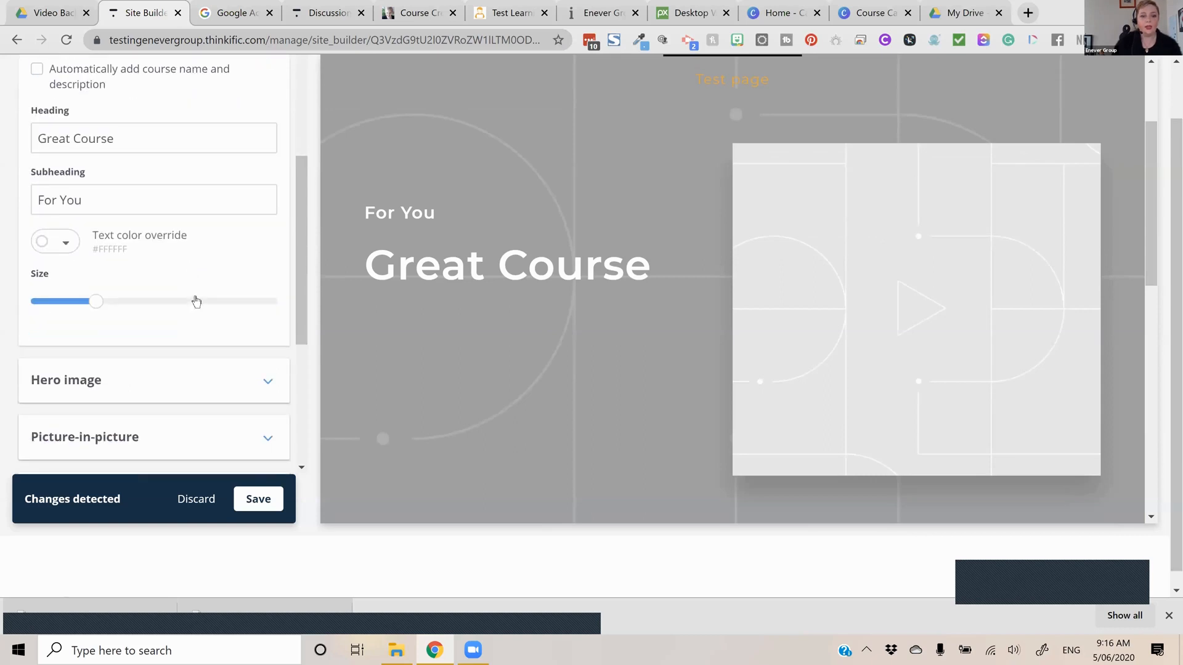
scroll(298, 337, "down", 2)
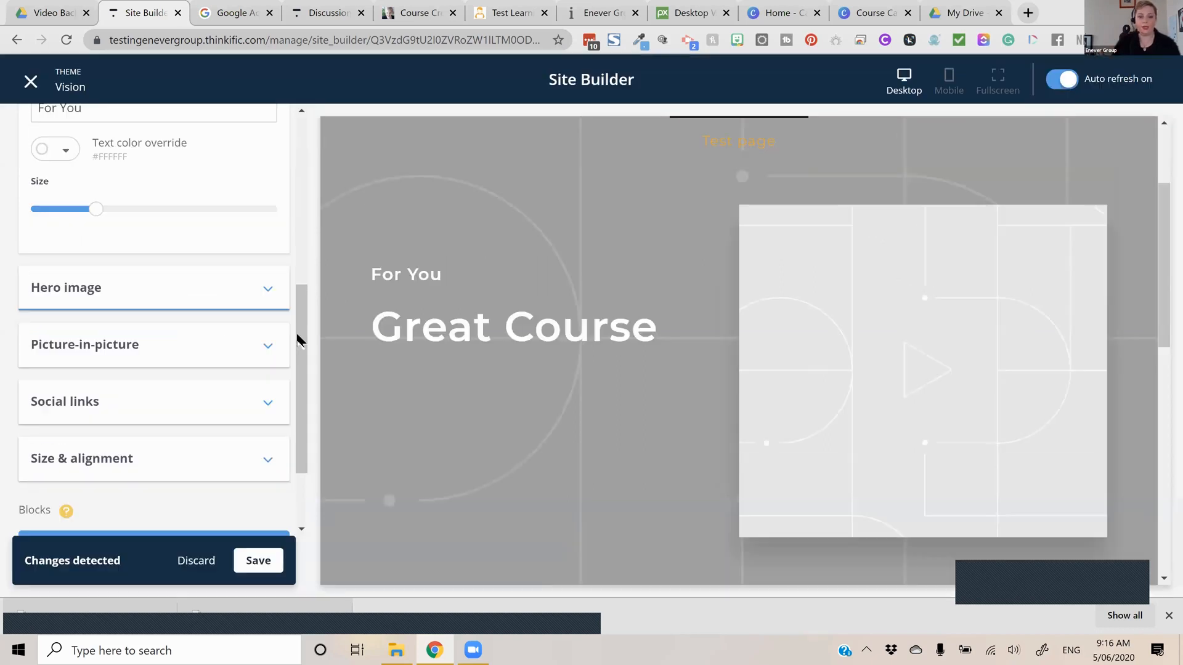
left_click(212, 306)
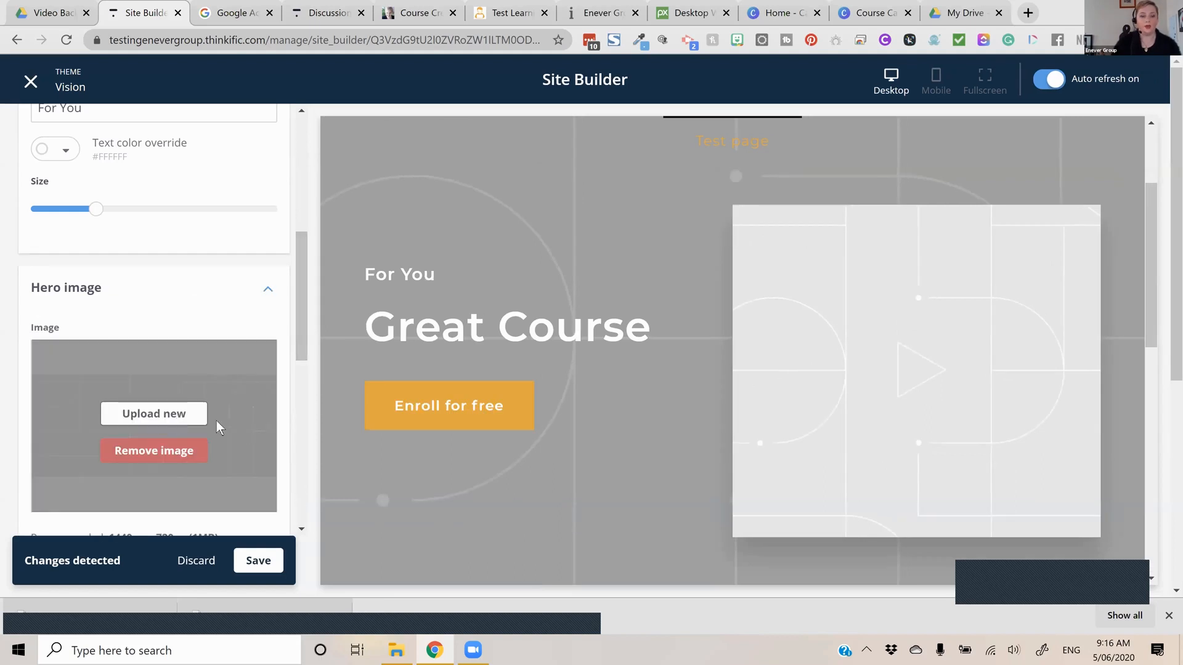
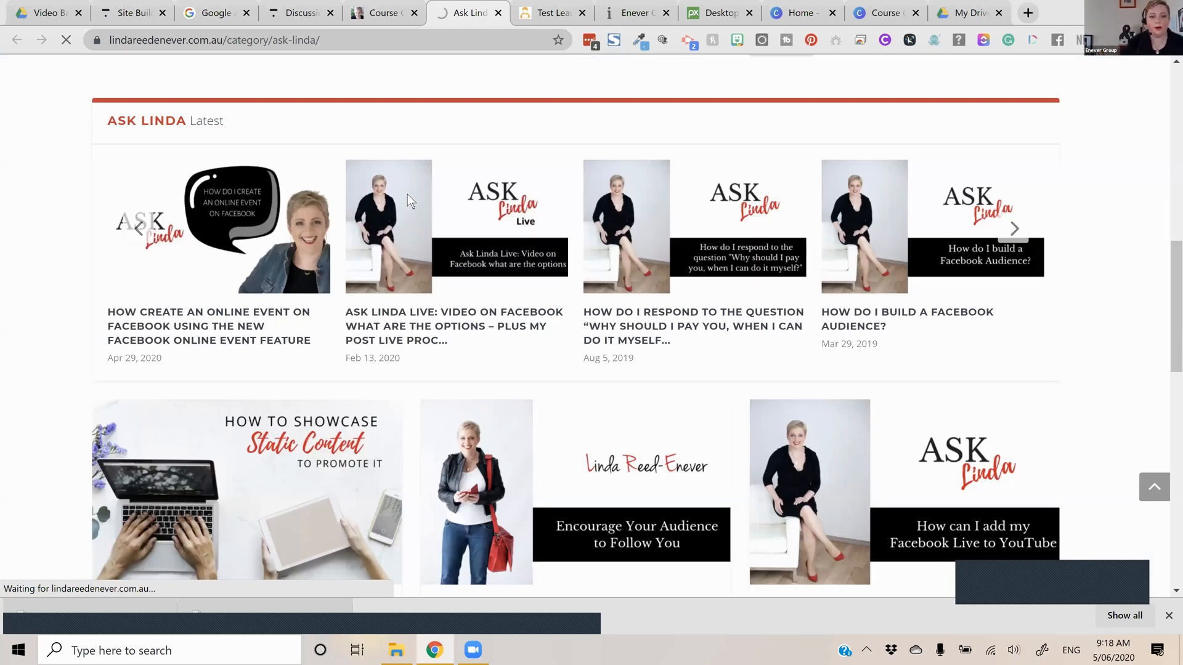
left_click(134, 13)
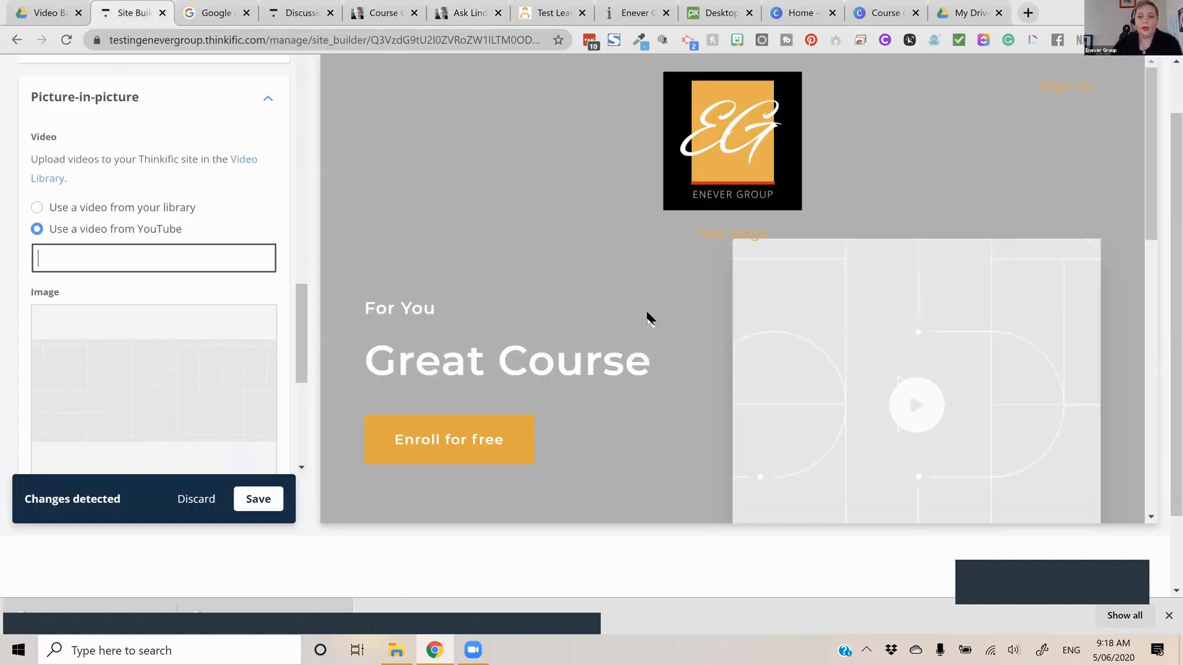
type("https://youtu.be/Cn2VIu61DN4")
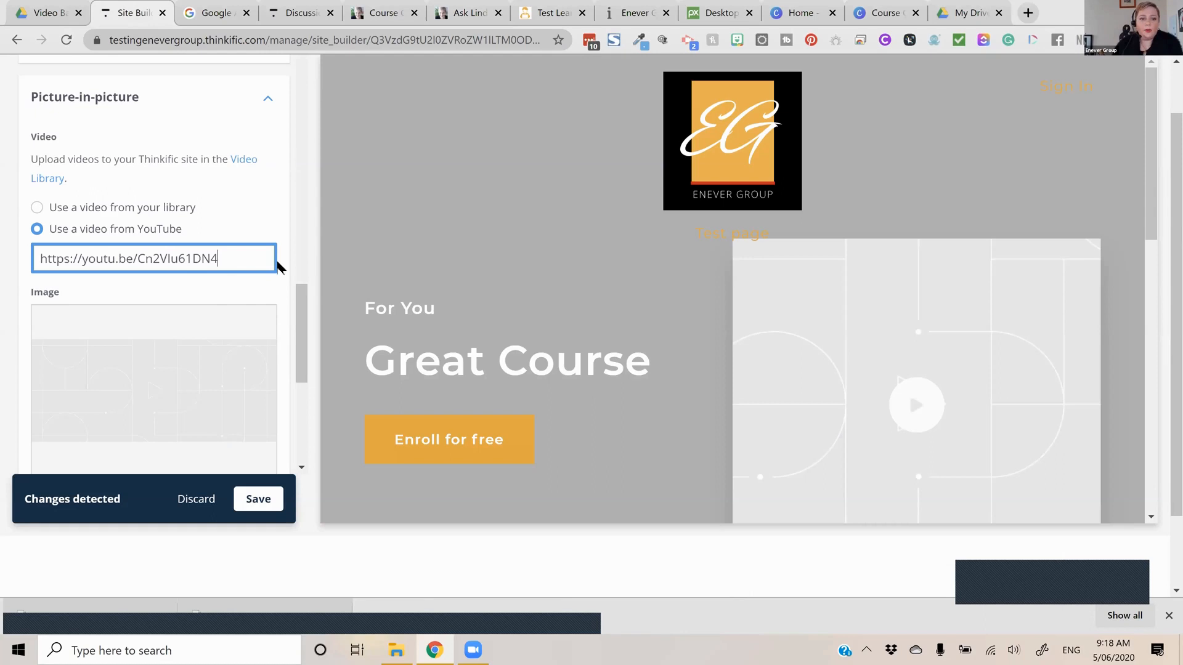
mouse_move(153, 338)
scroll(160, 335, "down", 1)
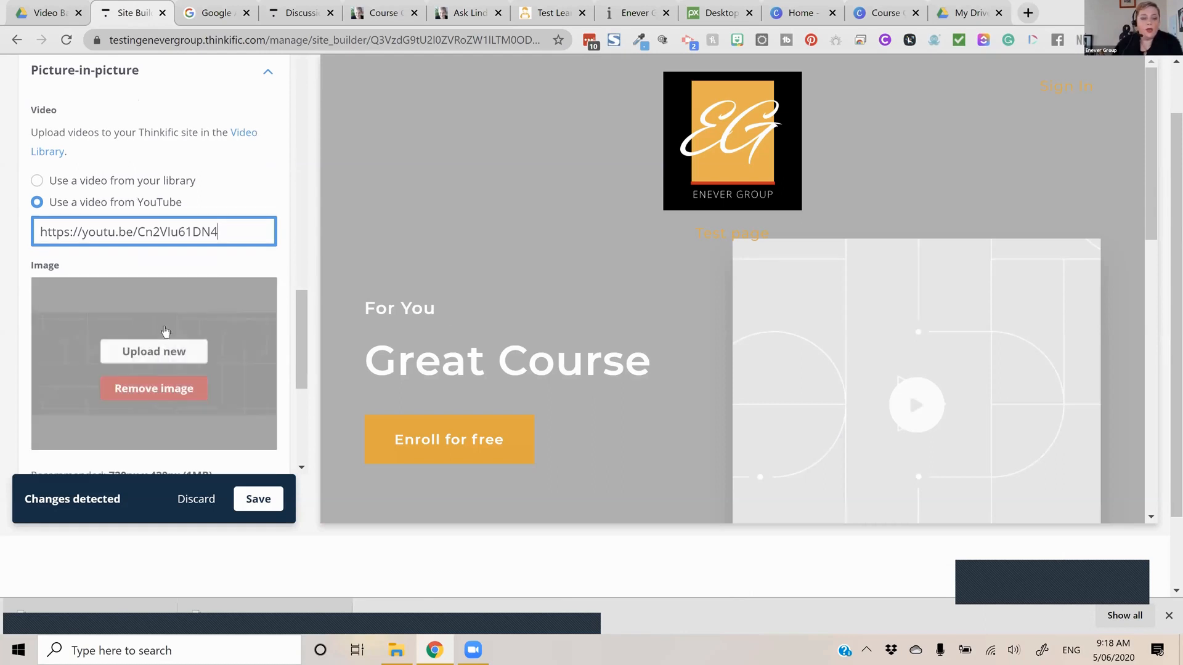
scroll(174, 314, "down", 2)
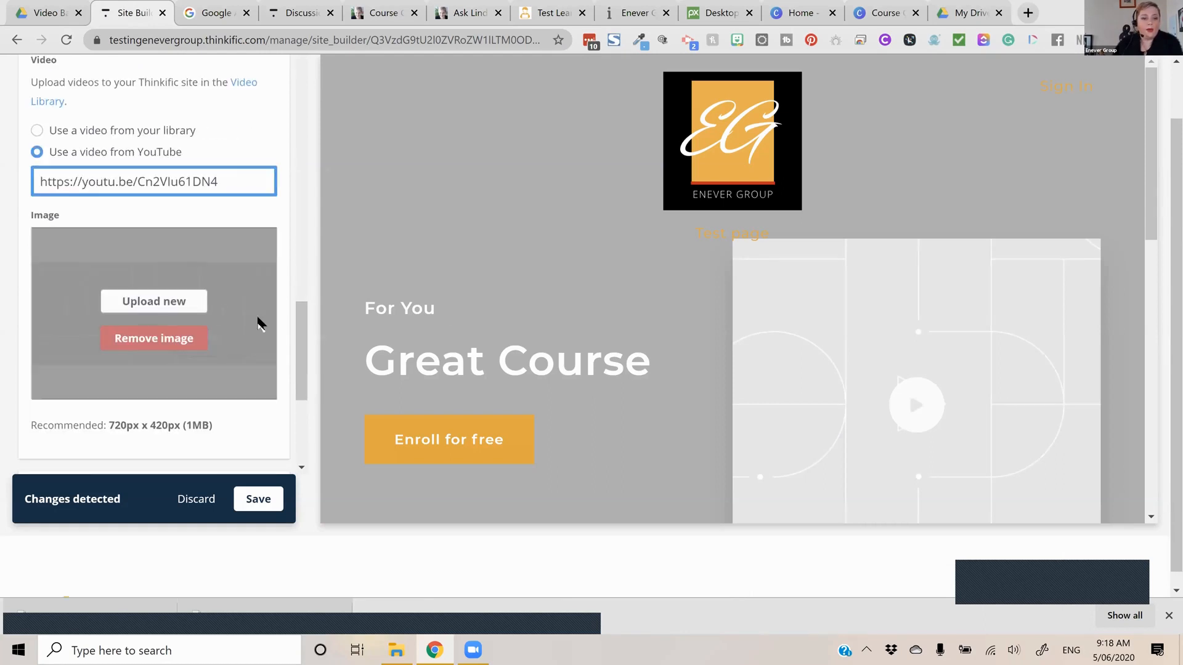
left_click(189, 305)
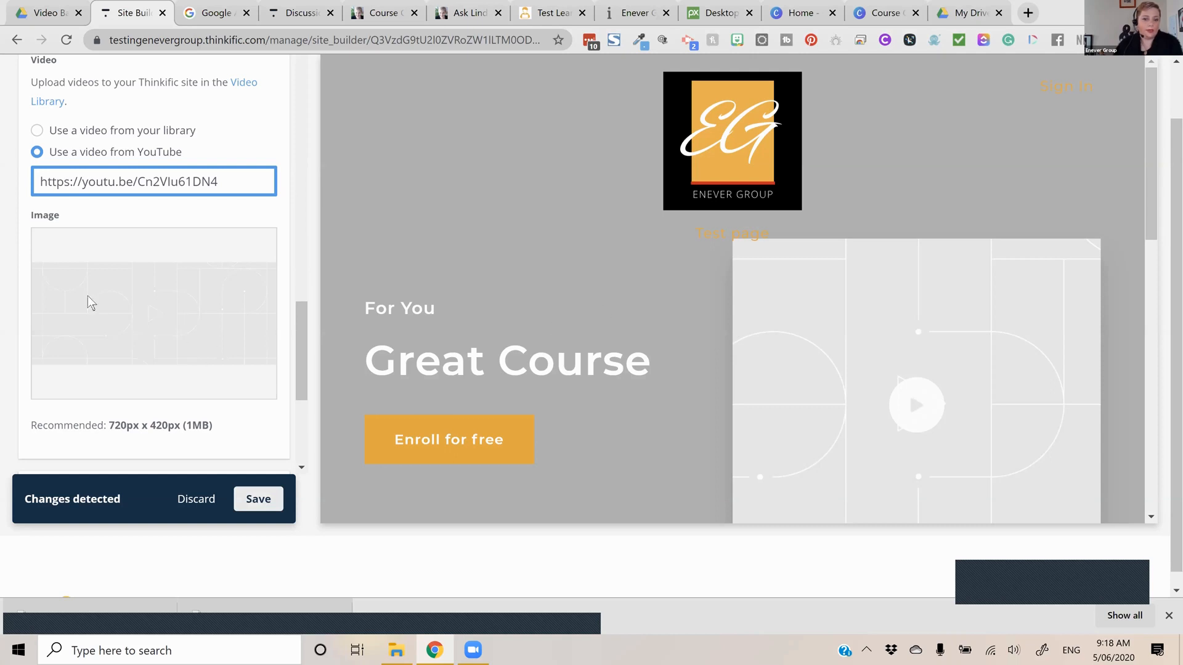
left_click(176, 342)
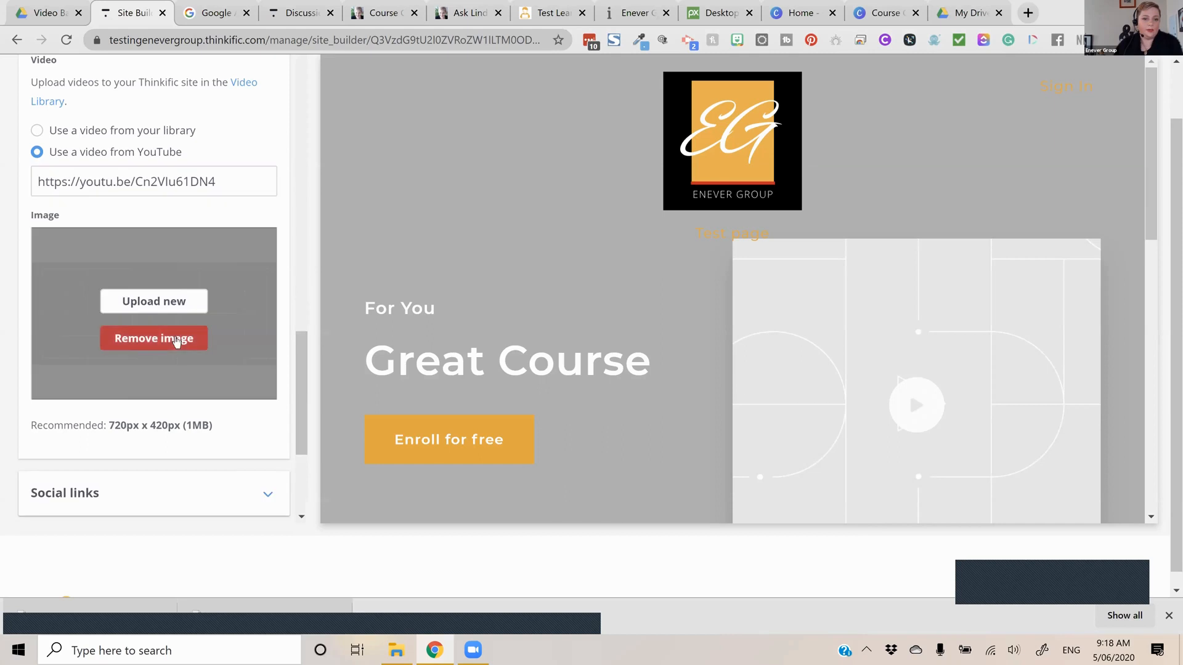
left_click(183, 342)
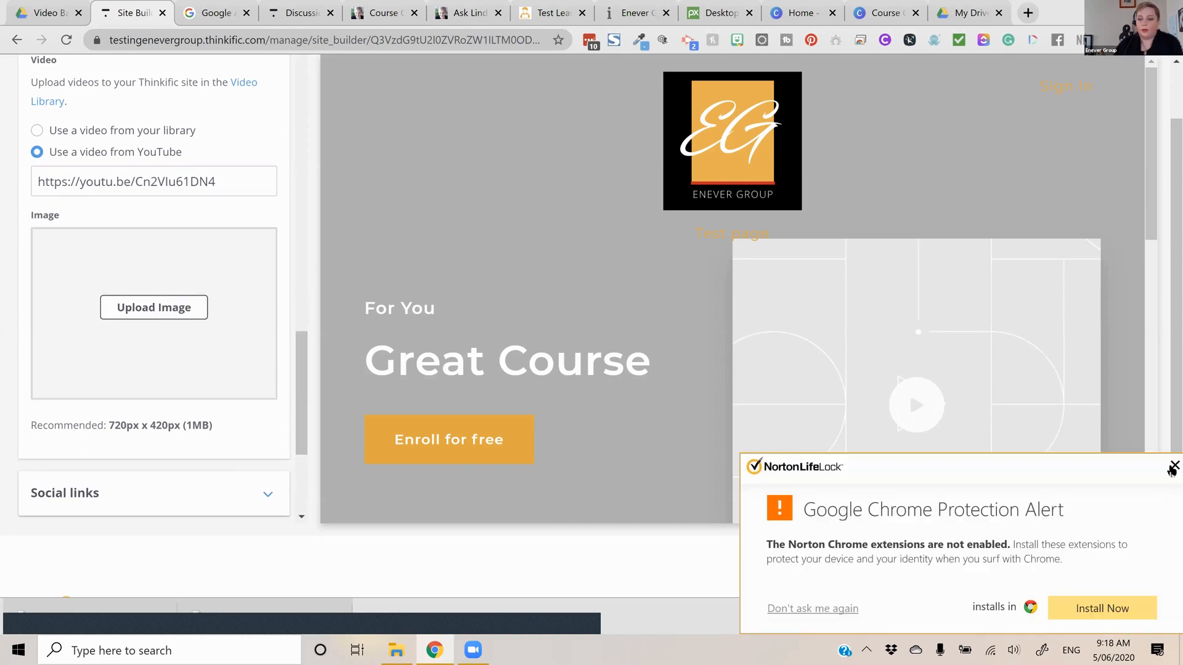
left_click(1174, 468)
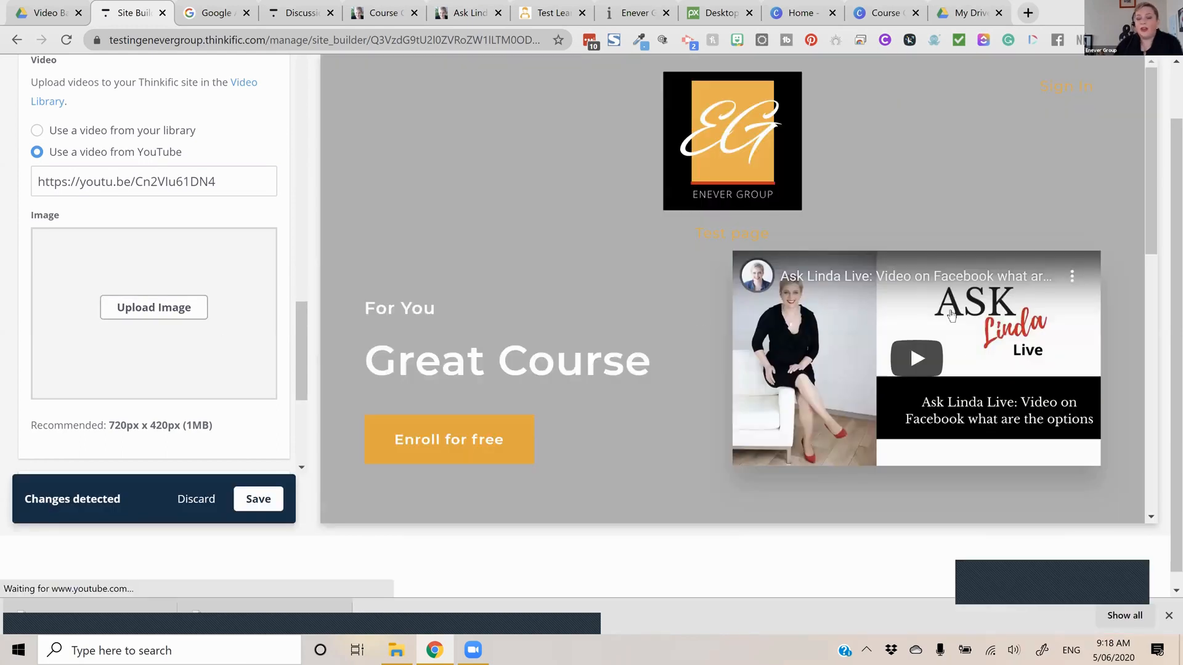
left_click(186, 321)
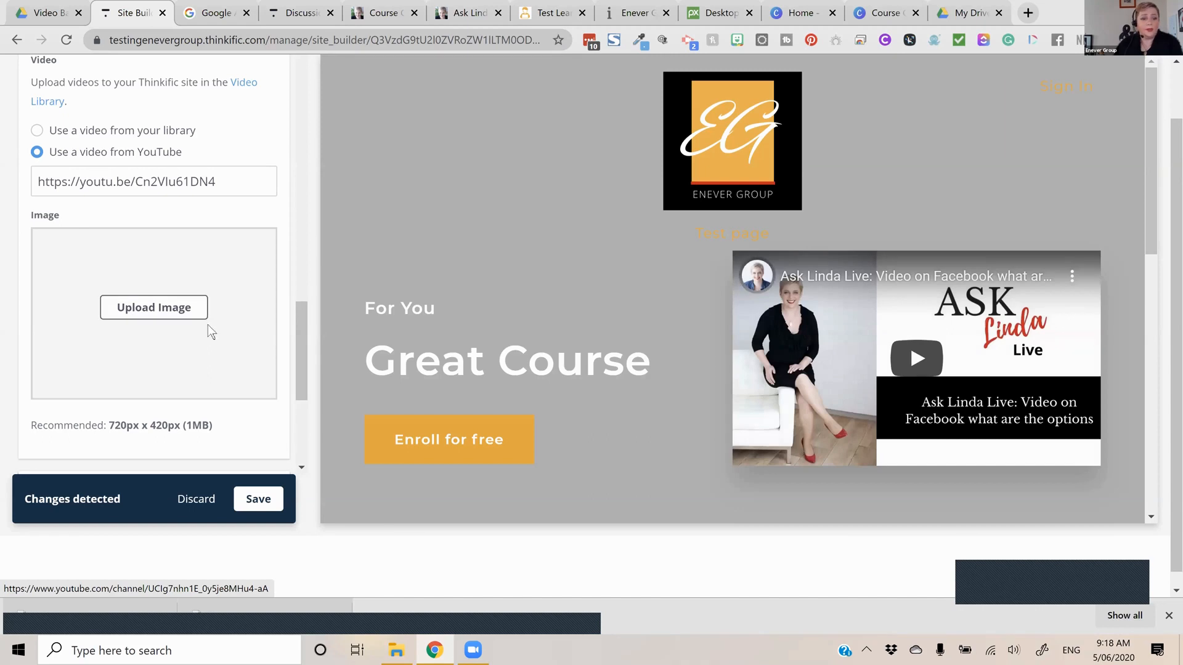
Change the overlay color of the banner's hero image to white (#FFFFFF)
scroll(208, 324, "up", 2)
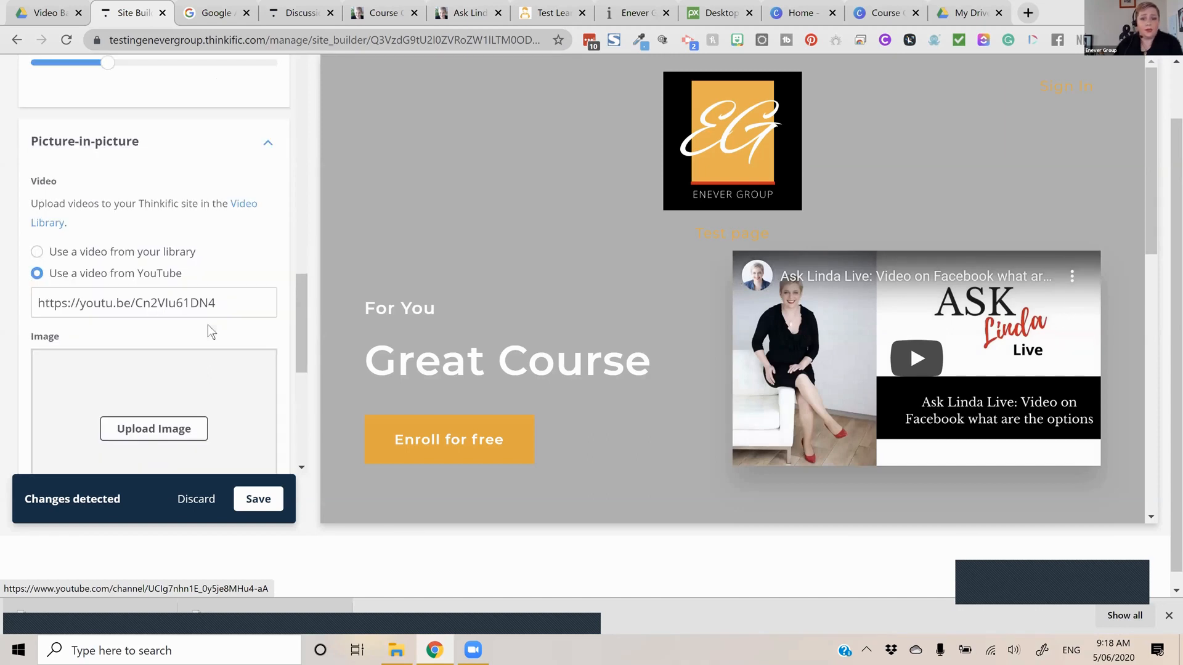
scroll(72, 335, "up", 5)
left_click(66, 343)
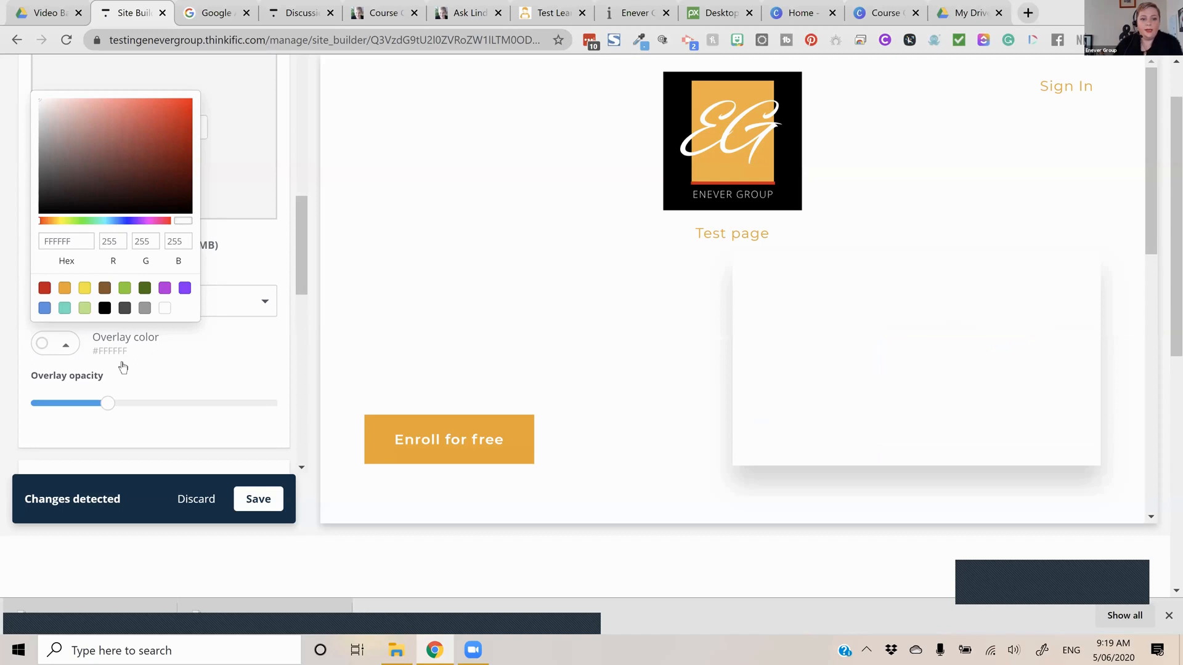
left_click(66, 343)
left_click(66, 343)
left_click(179, 363)
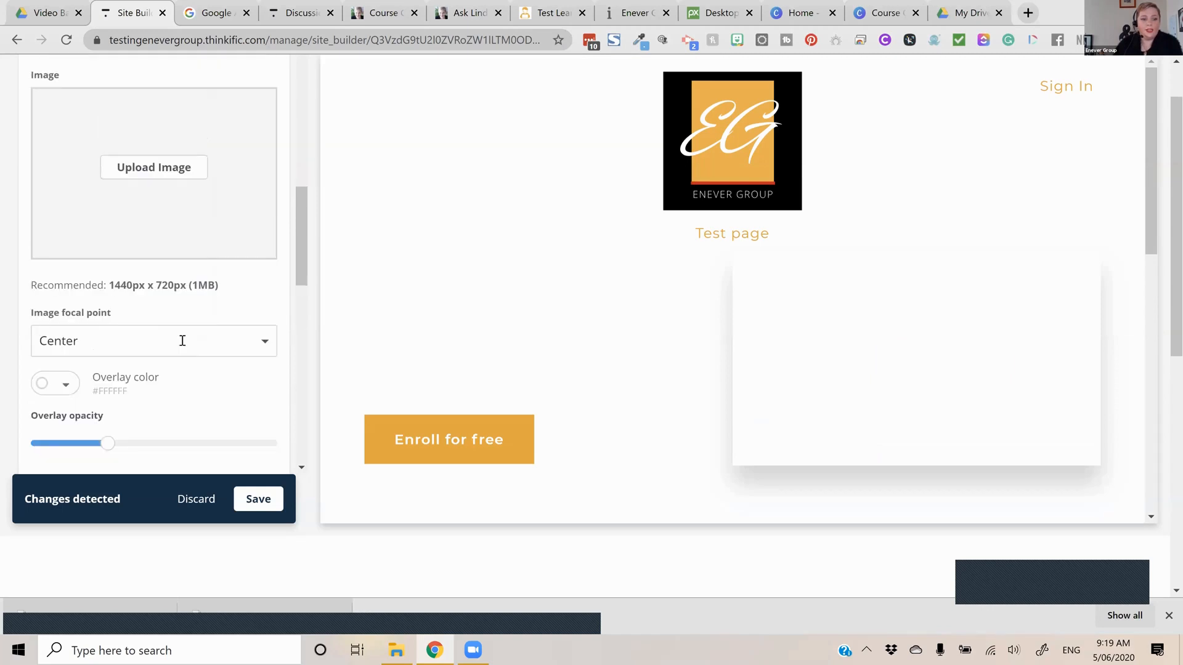
Override the banner's heading text color with black (#000000) and save the changes
scroll(182, 341, "up", 3)
scroll(80, 395, "up", 5)
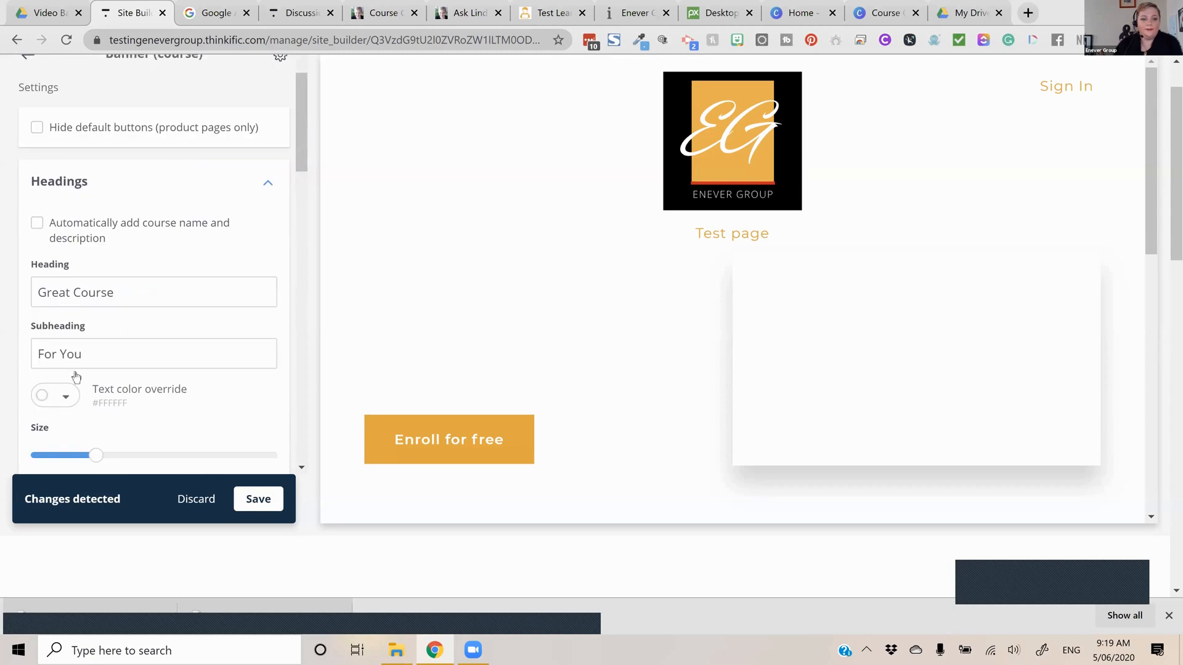
left_click(62, 395)
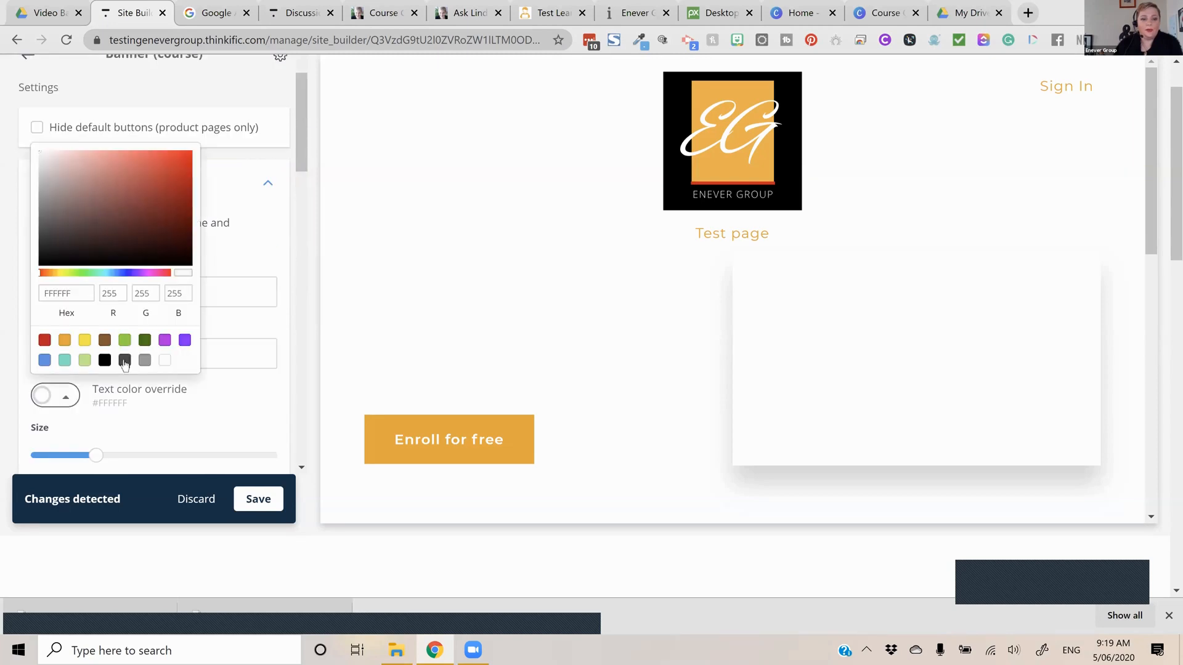
left_click(100, 362)
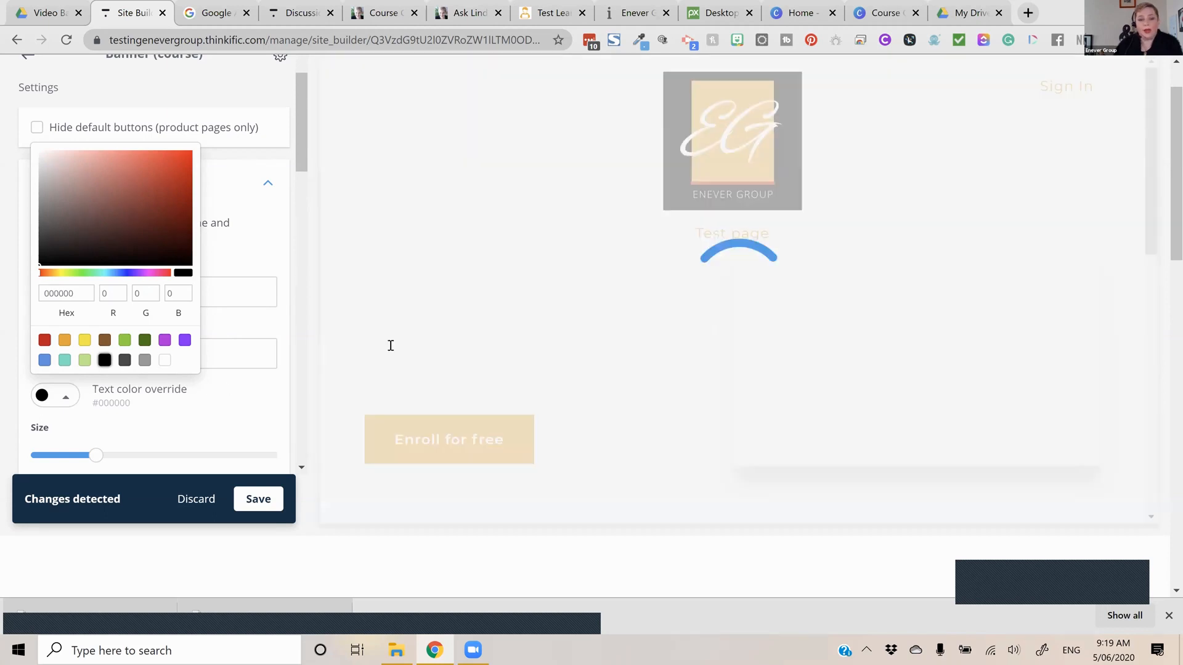
left_click(258, 499)
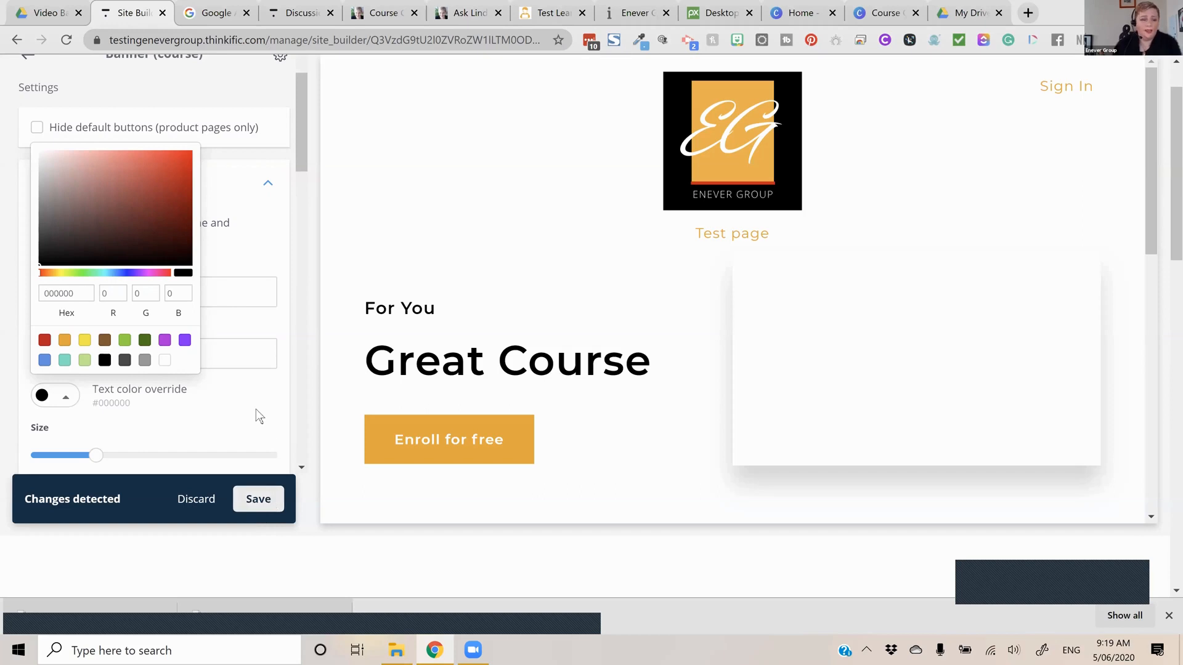
Set the banner's height to Medium and save the page
scroll(185, 228, "down", 3)
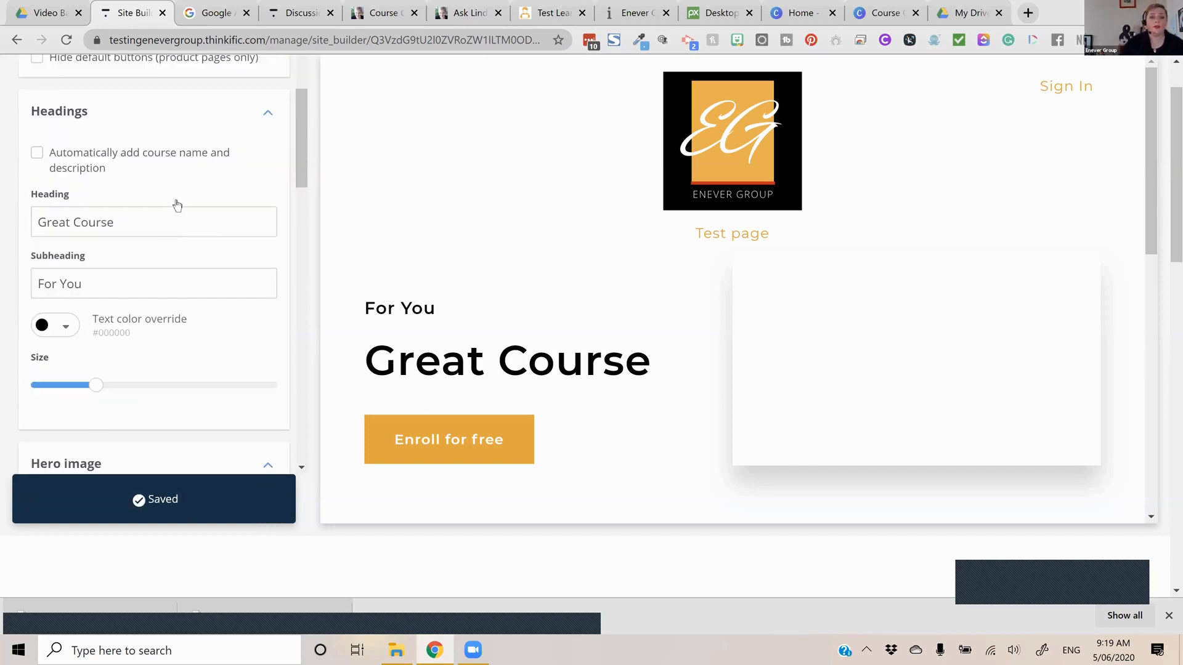
scroll(221, 247, "down", 5)
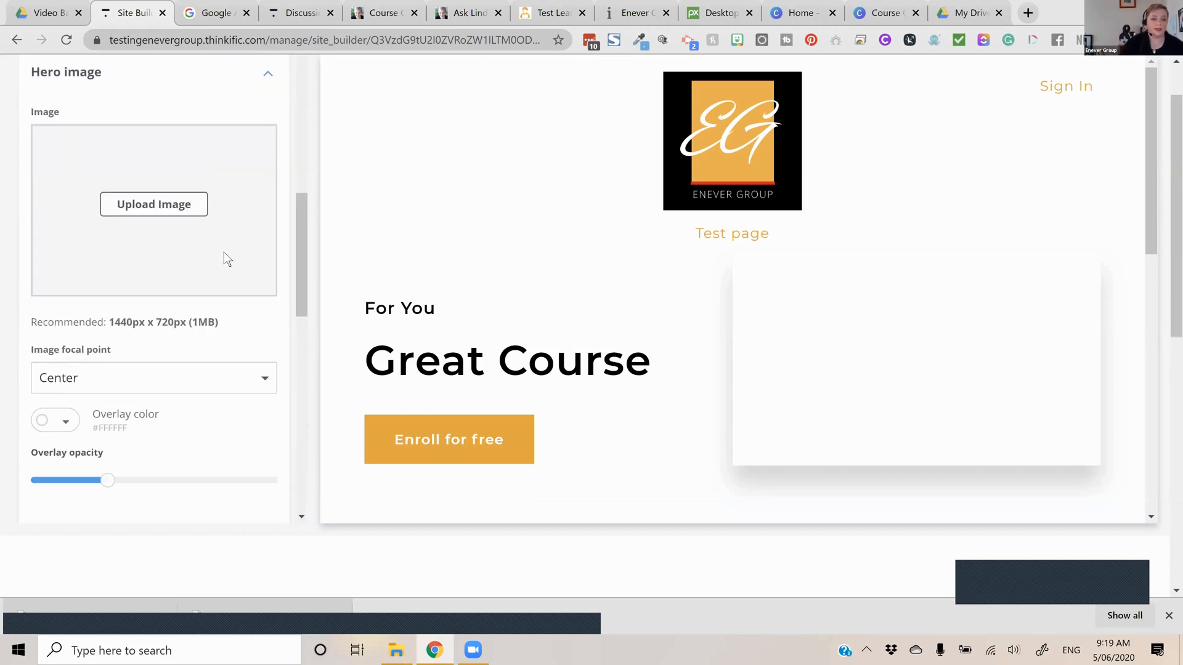
scroll(220, 285, "down", 4)
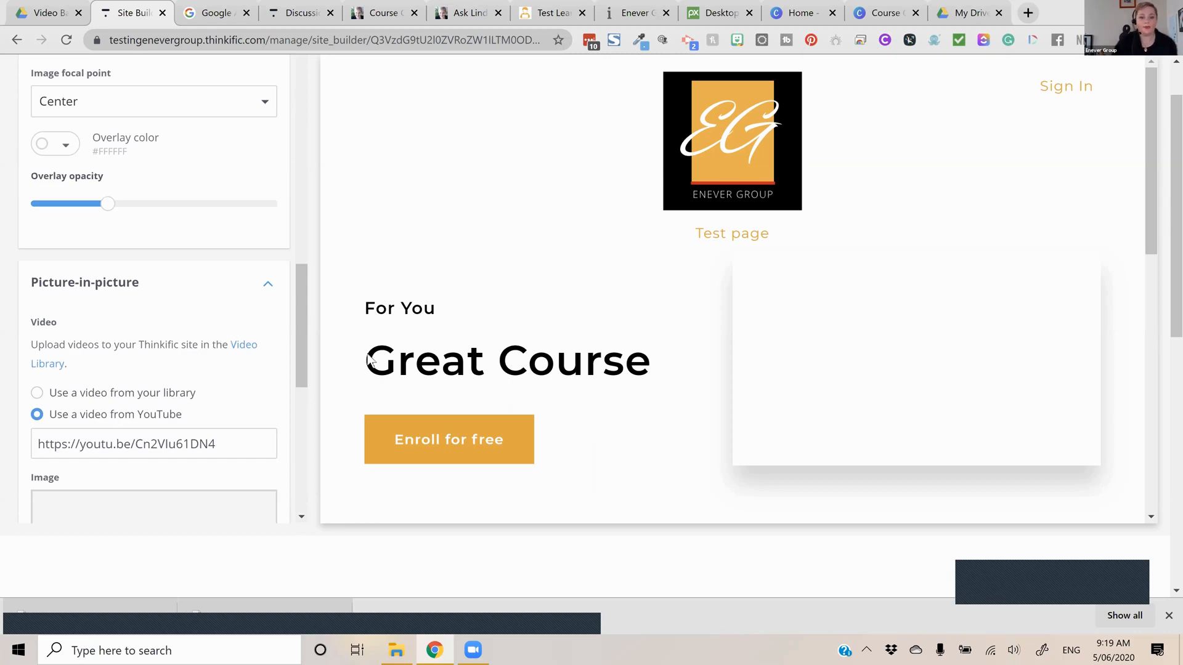
scroll(161, 312, "down", 5)
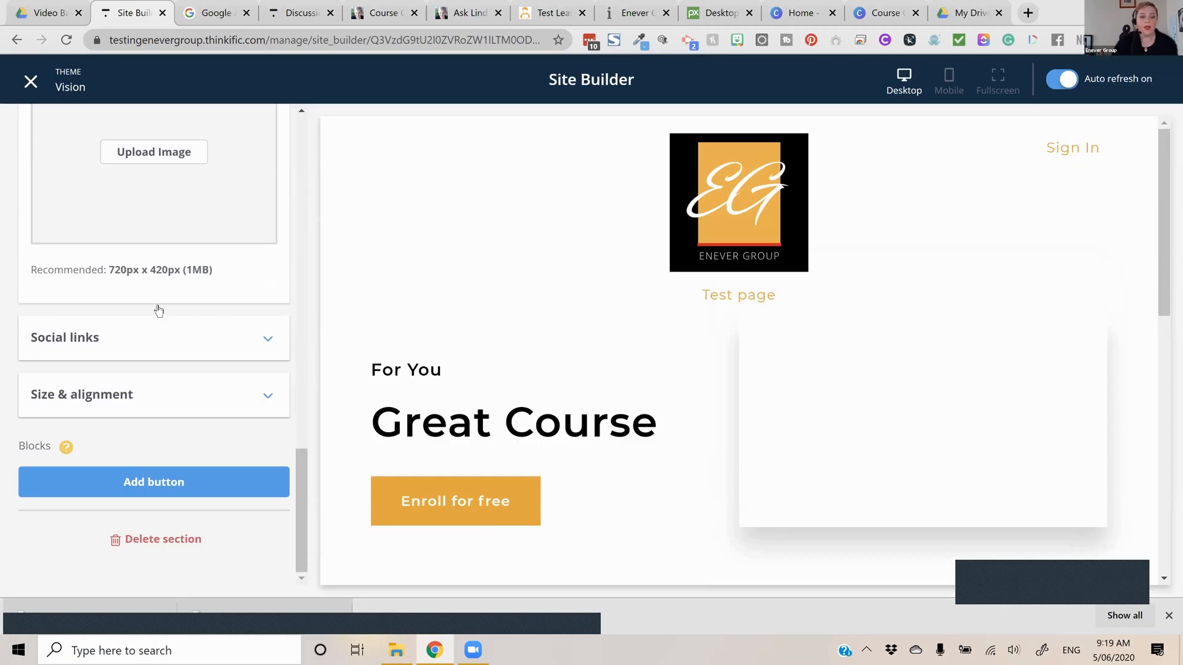
scroll(37, 268, "up", 5)
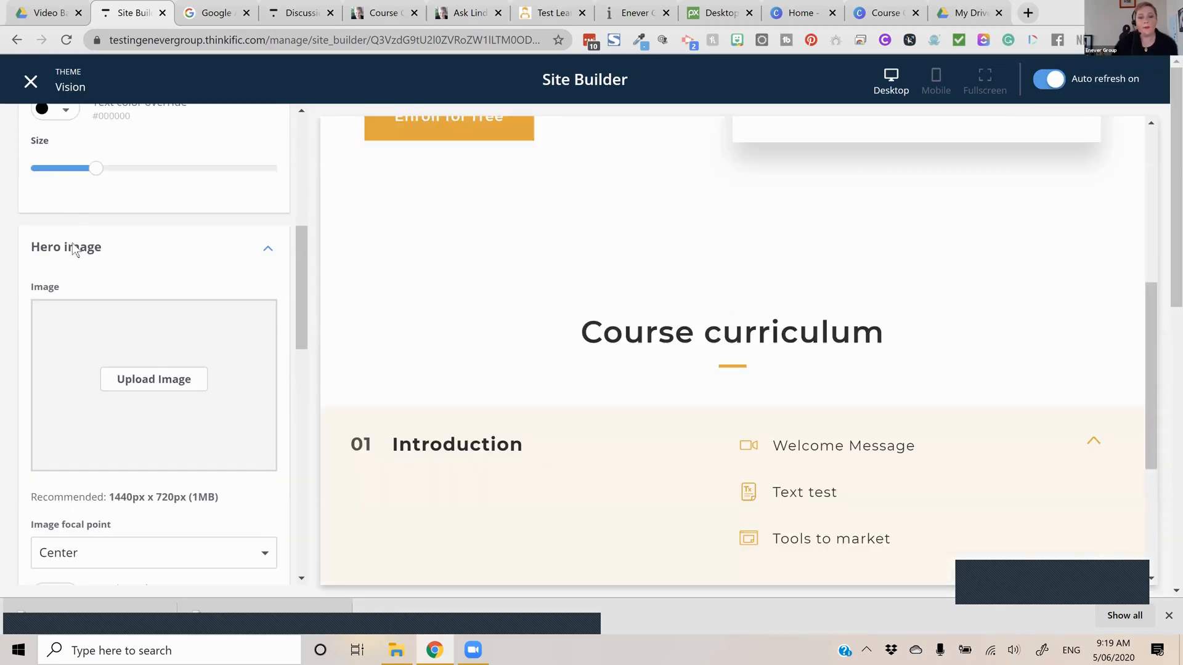
scroll(52, 264, "up", 7)
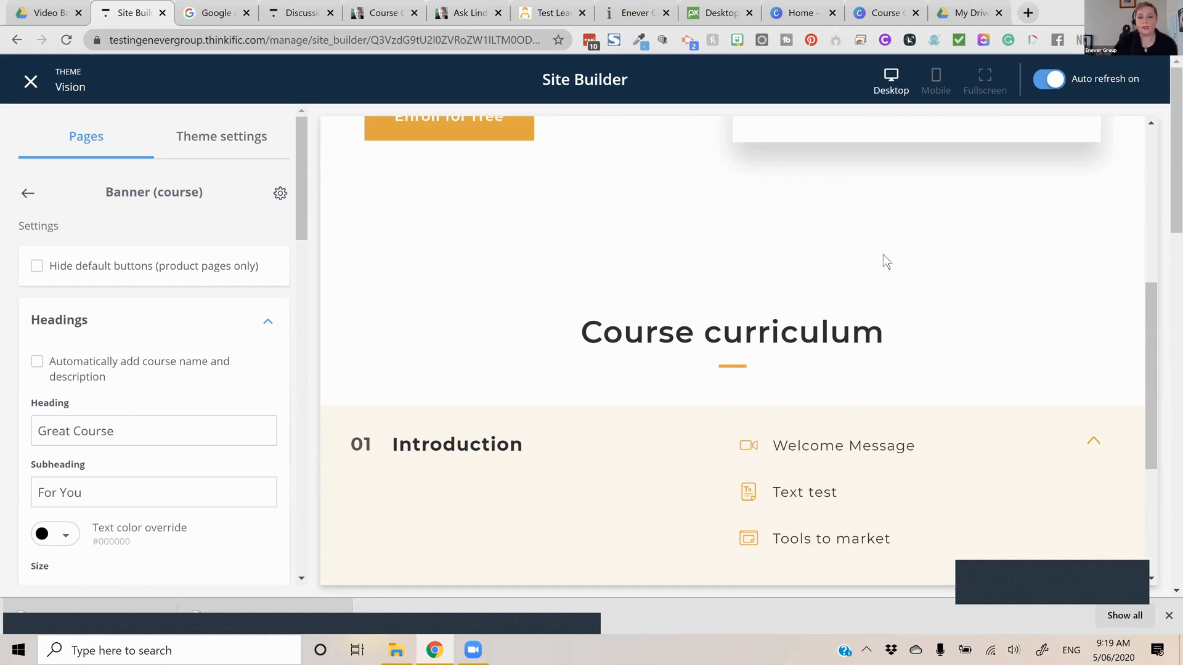
scroll(272, 378, "down", 10)
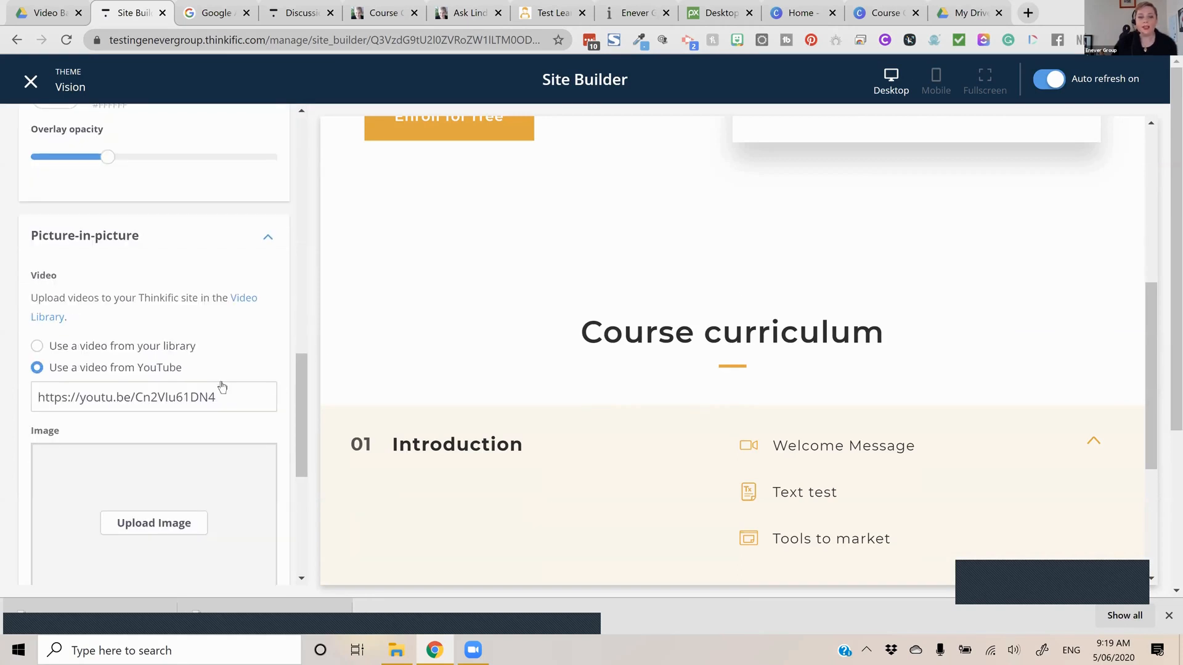
scroll(227, 358, "down", 5)
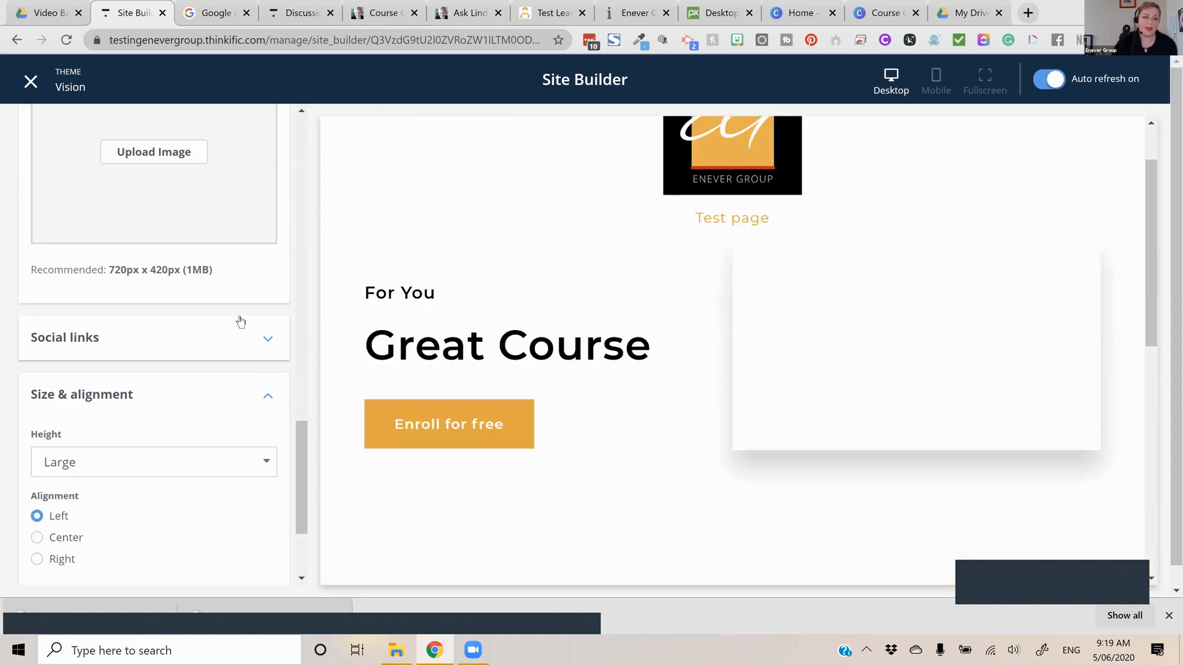
scroll(196, 378, "down", 3)
left_click(154, 308)
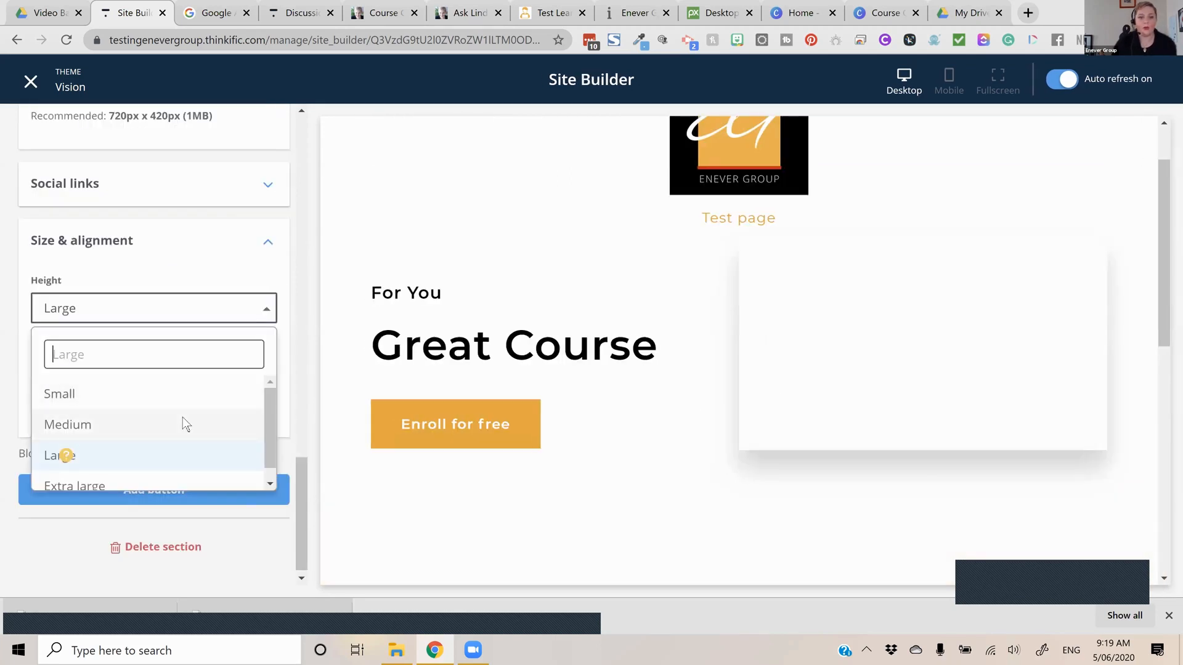
left_click(184, 423)
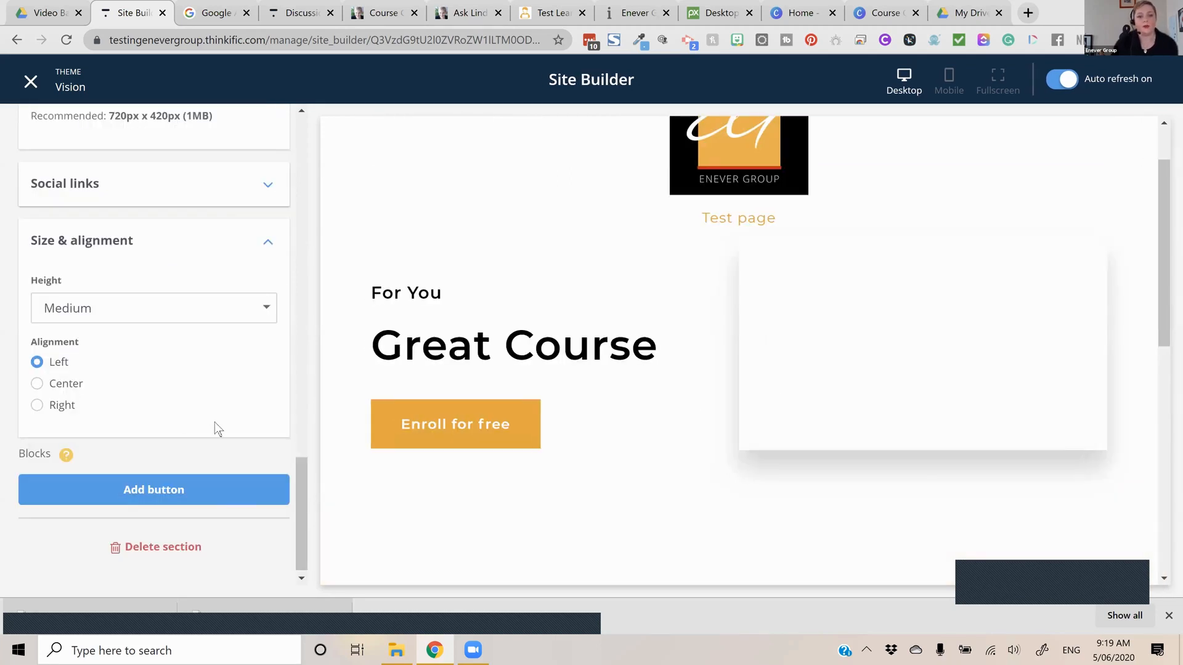
left_click(198, 476)
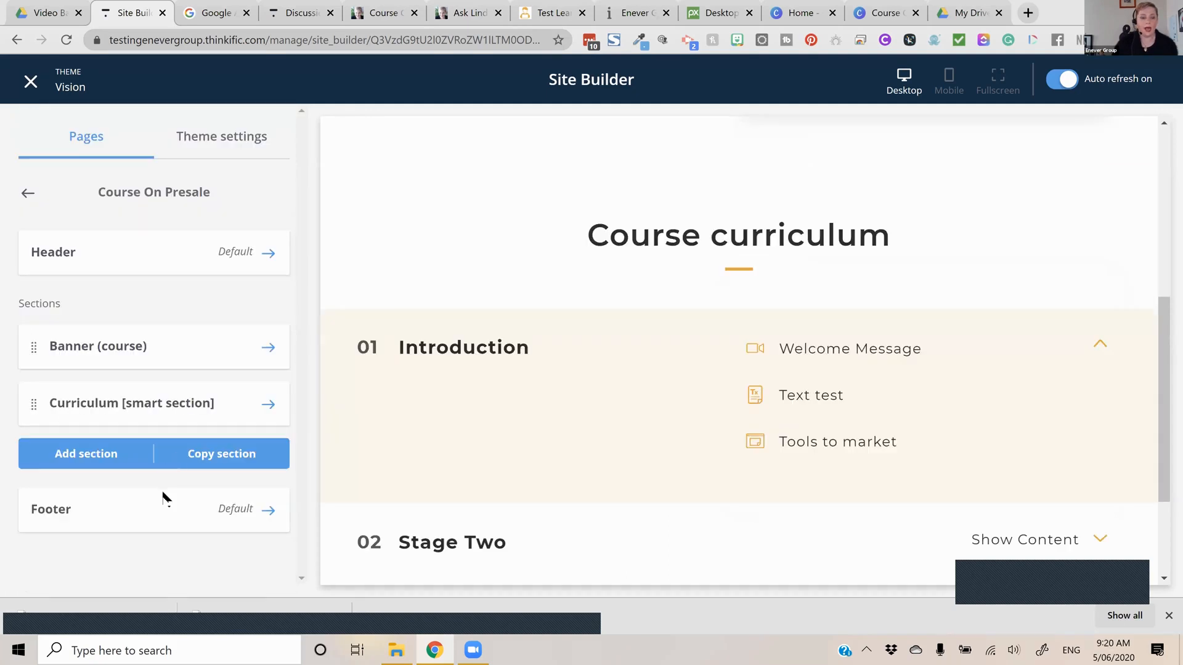
Add a Countdown timer section to the course page and place it between the banner and the curriculum
left_click(148, 459)
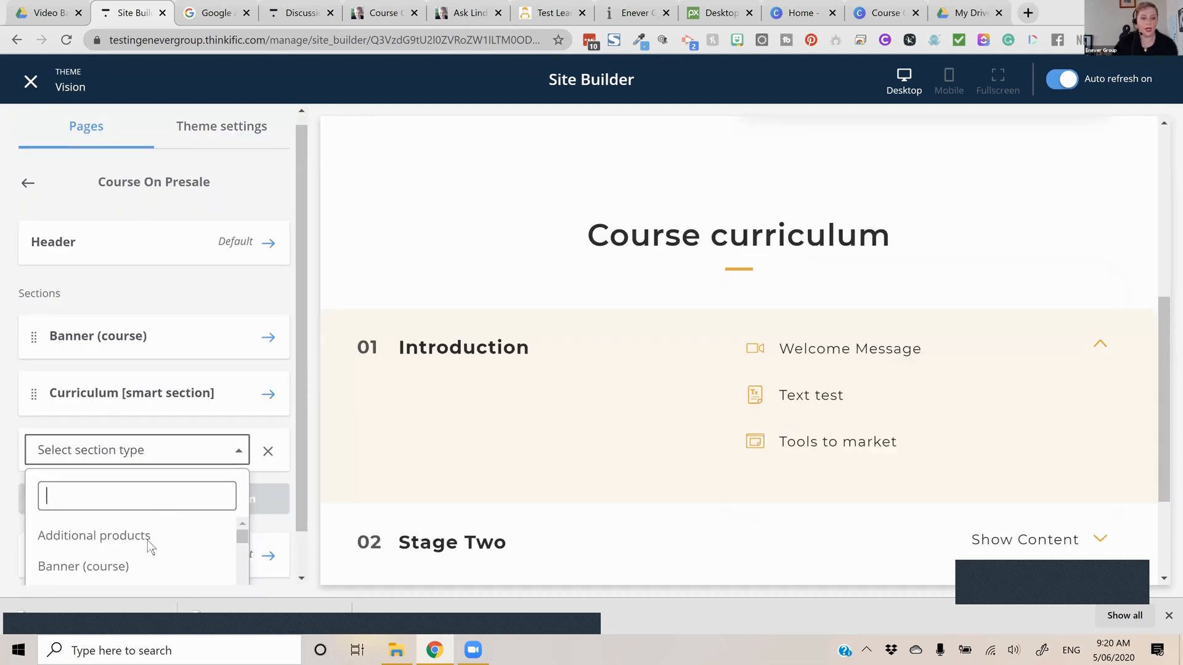
scroll(146, 541, "down", 1)
scroll(150, 549, "down", 3)
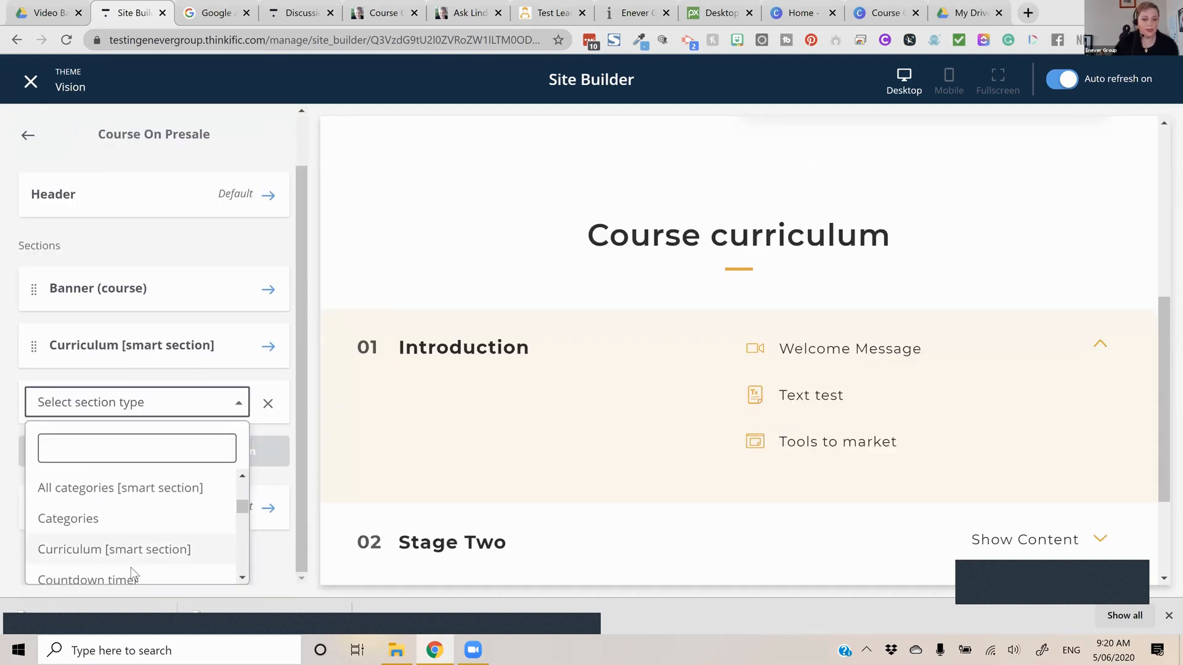
left_click(127, 573)
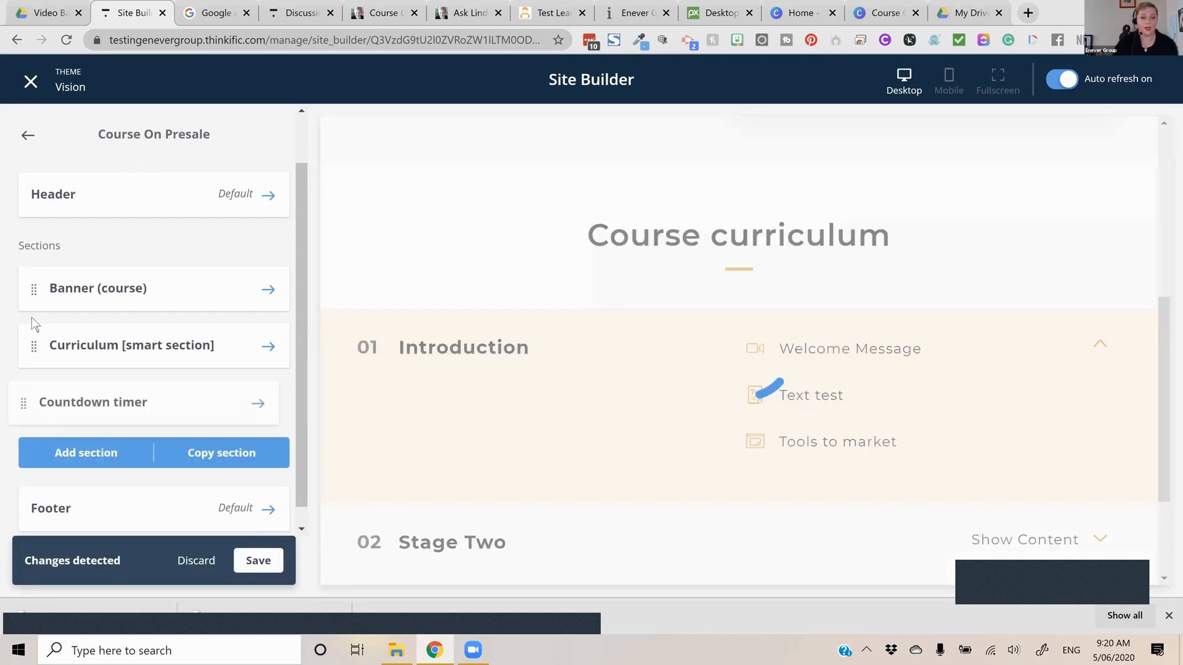
left_click_drag(33, 404, 32, 320)
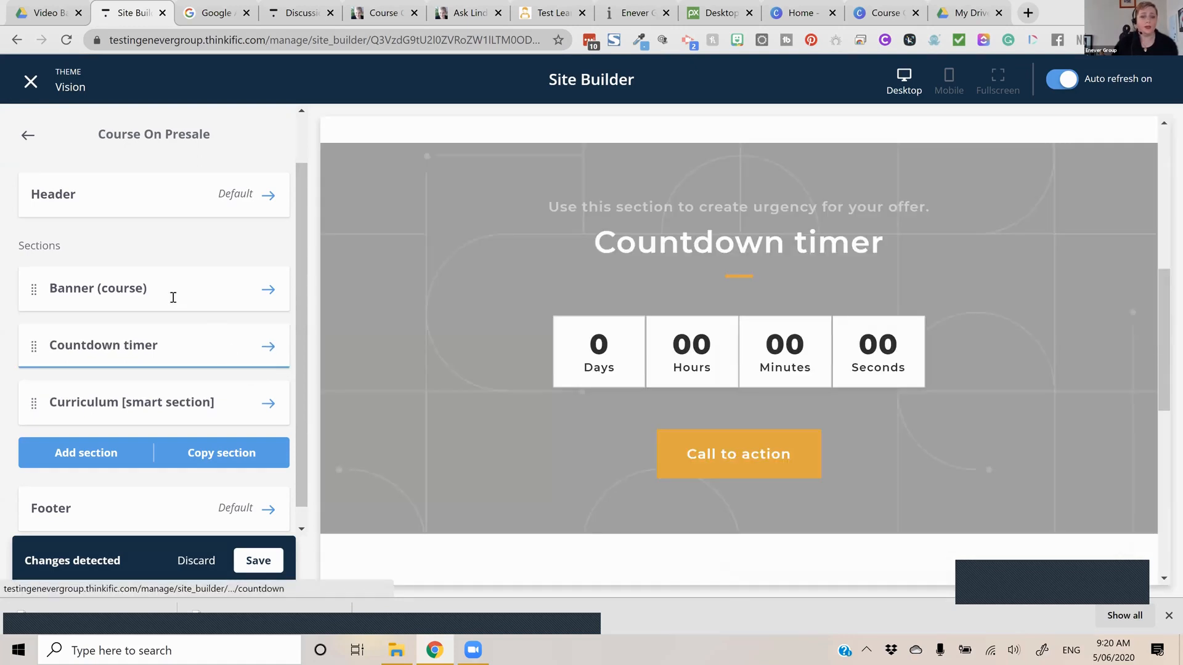
Set the countdown timer's expiry date to December 4, 2020
left_click(199, 341)
left_click(123, 292)
left_click(242, 336)
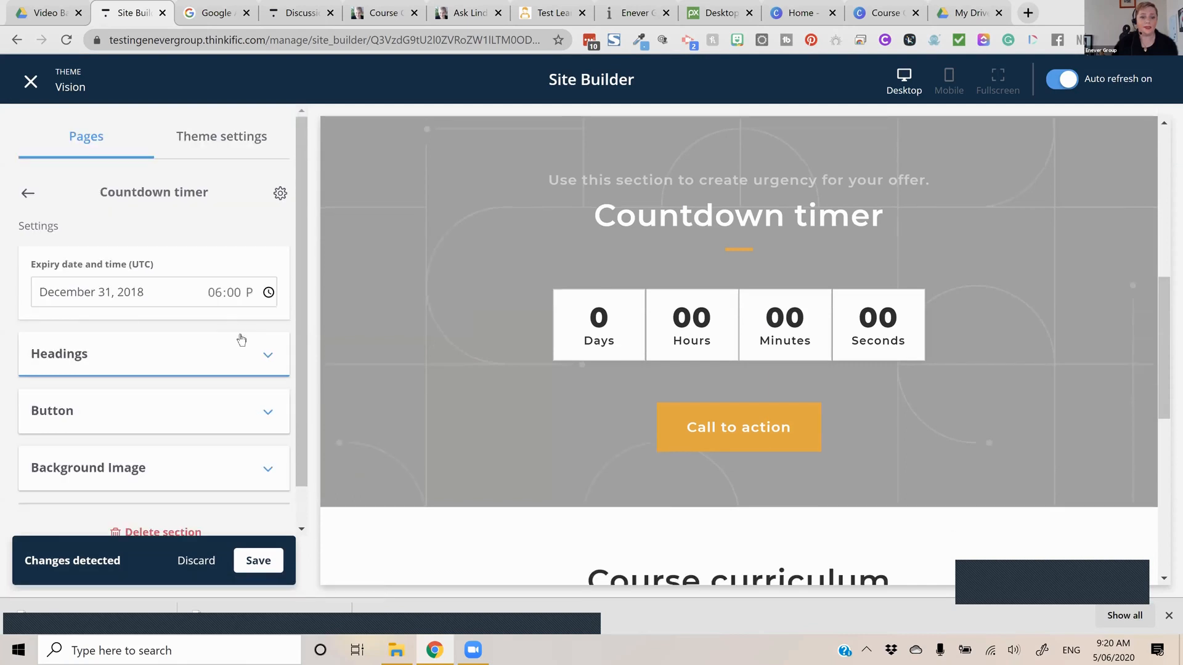
left_click(242, 336)
left_click(212, 406)
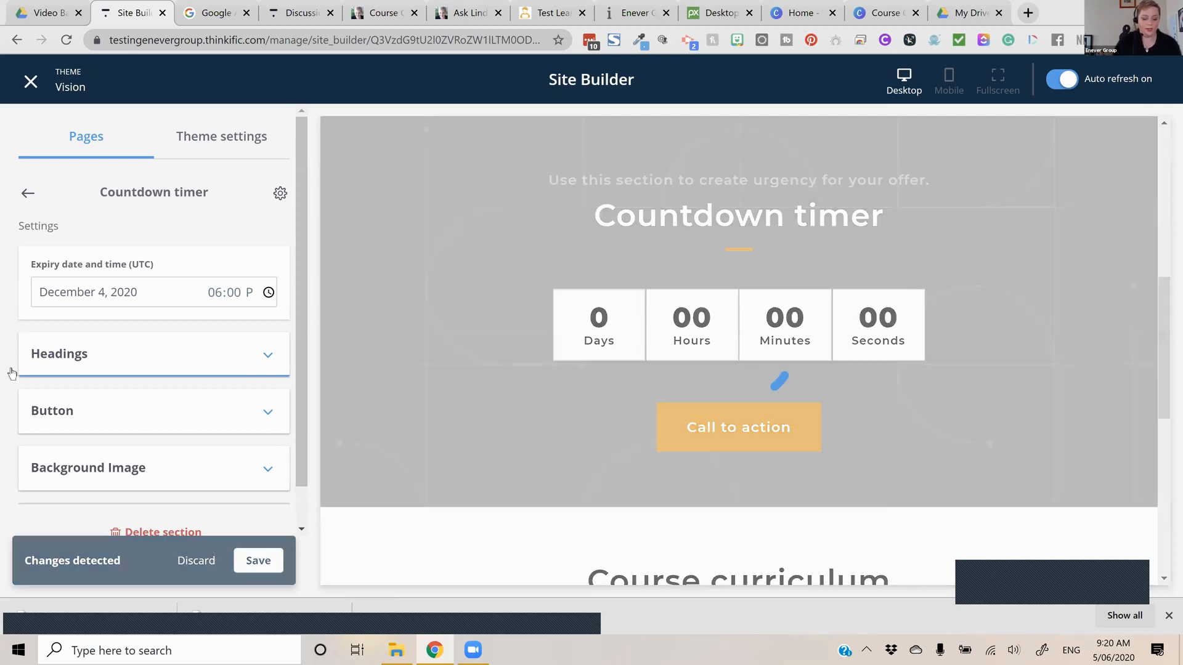
Replace the countdown timer's heading with "Course will launch in"
left_click(125, 351)
key("Tab")
type("Course will launch in")
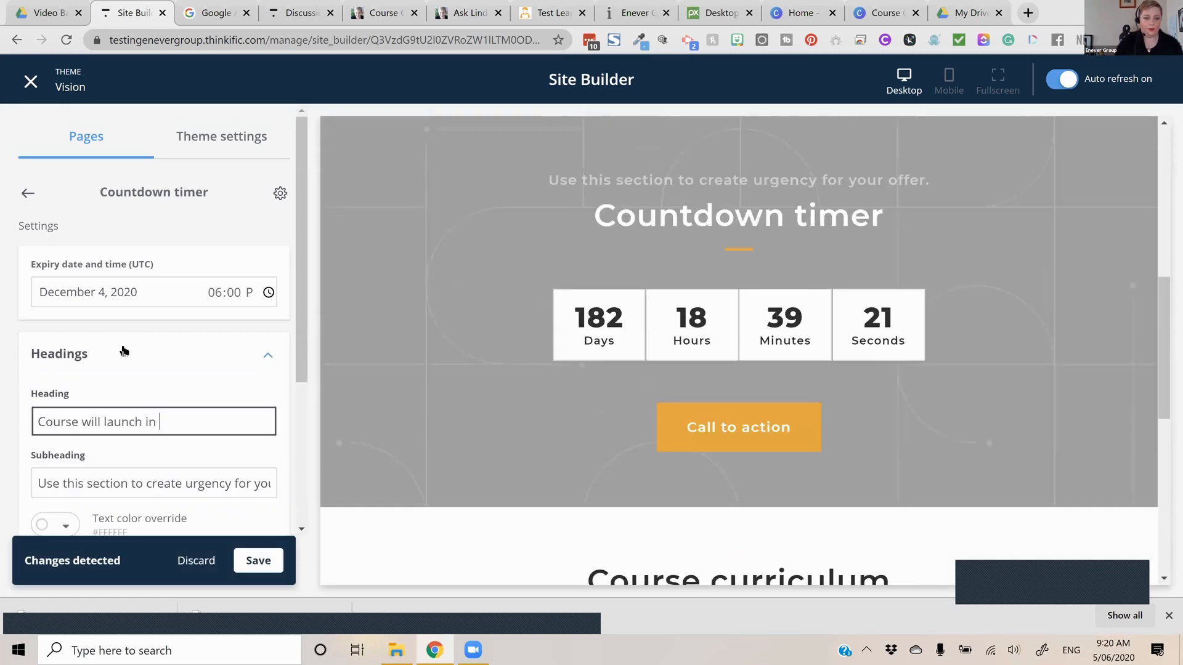
key("BackSpace")
type("n")
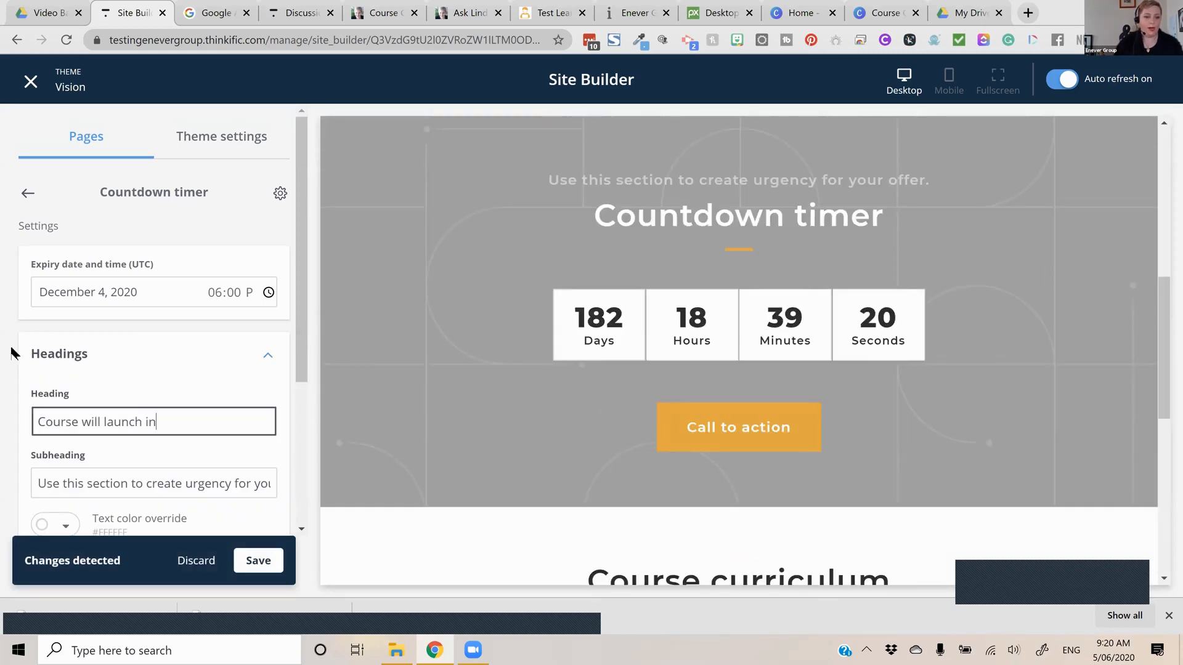
Clear the countdown timer's subheading
left_click(46, 471)
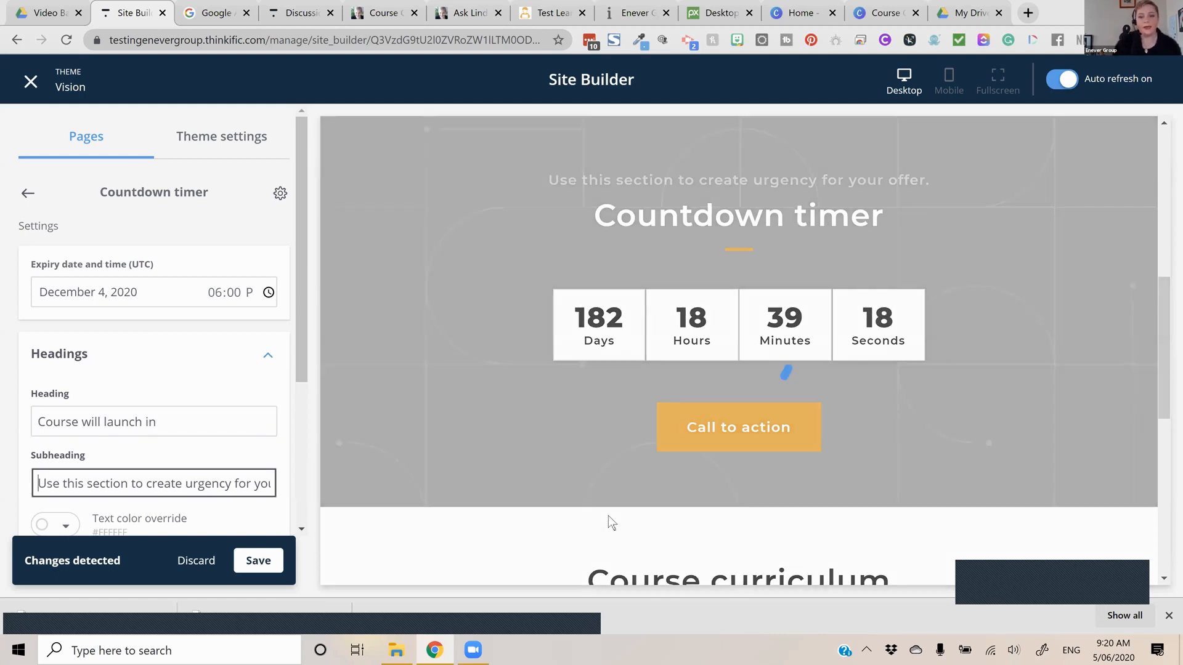
key("ctrl+a")
key("BackSpace")
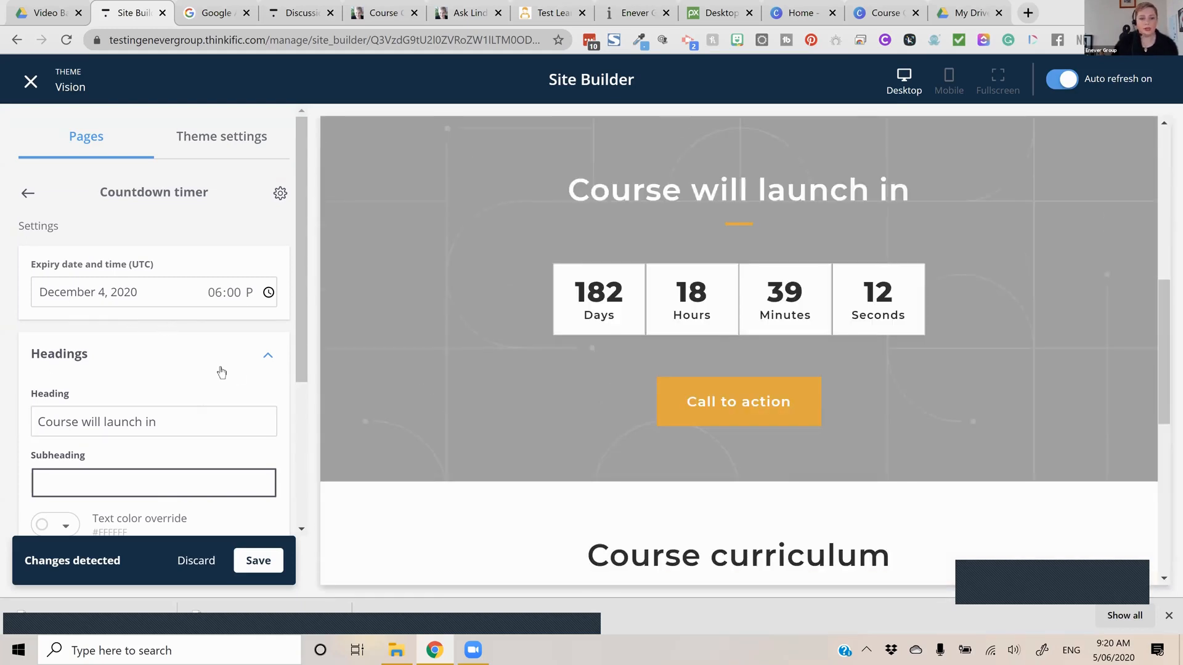
Set the countdown timer's button text to "Pre Order Now" and link it to the Checkout page for "Course on Presale" at the "Course on Presale - Free" price
scroll(217, 376, "down", 4)
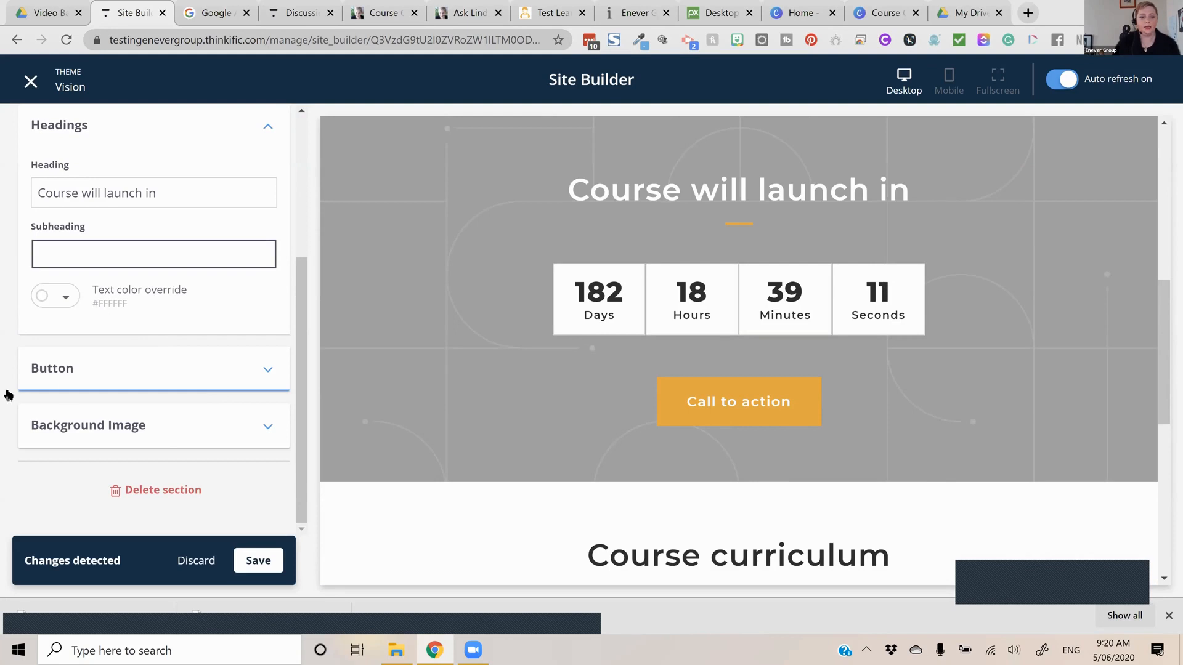
left_click(758, 382)
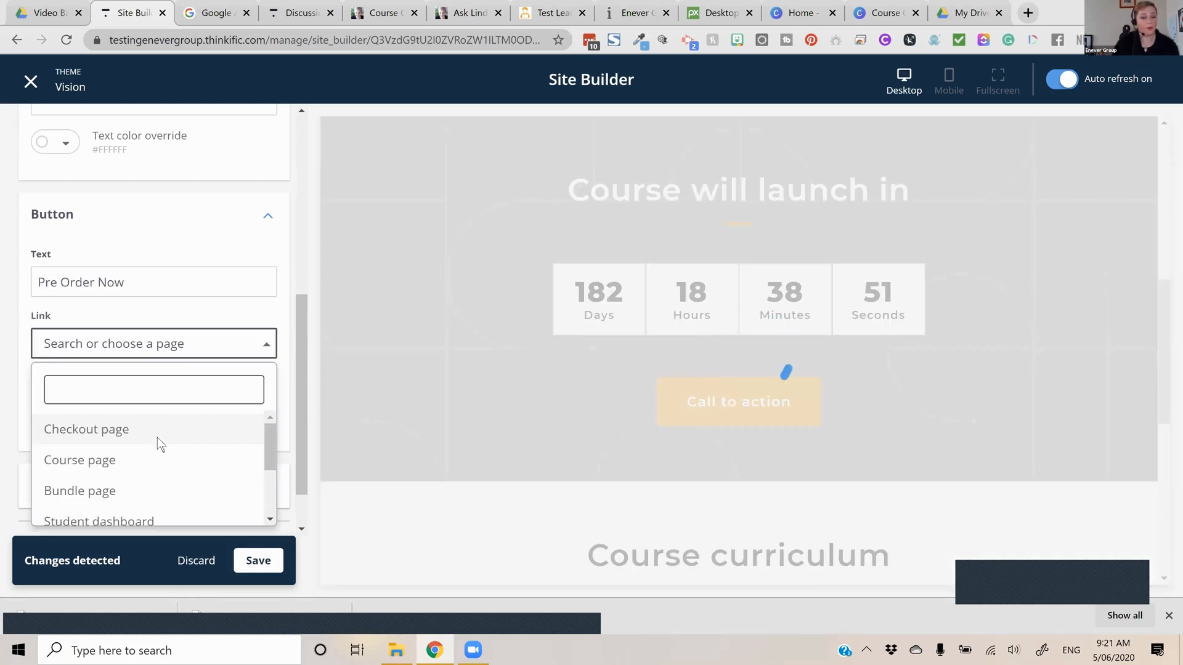
left_click(188, 433)
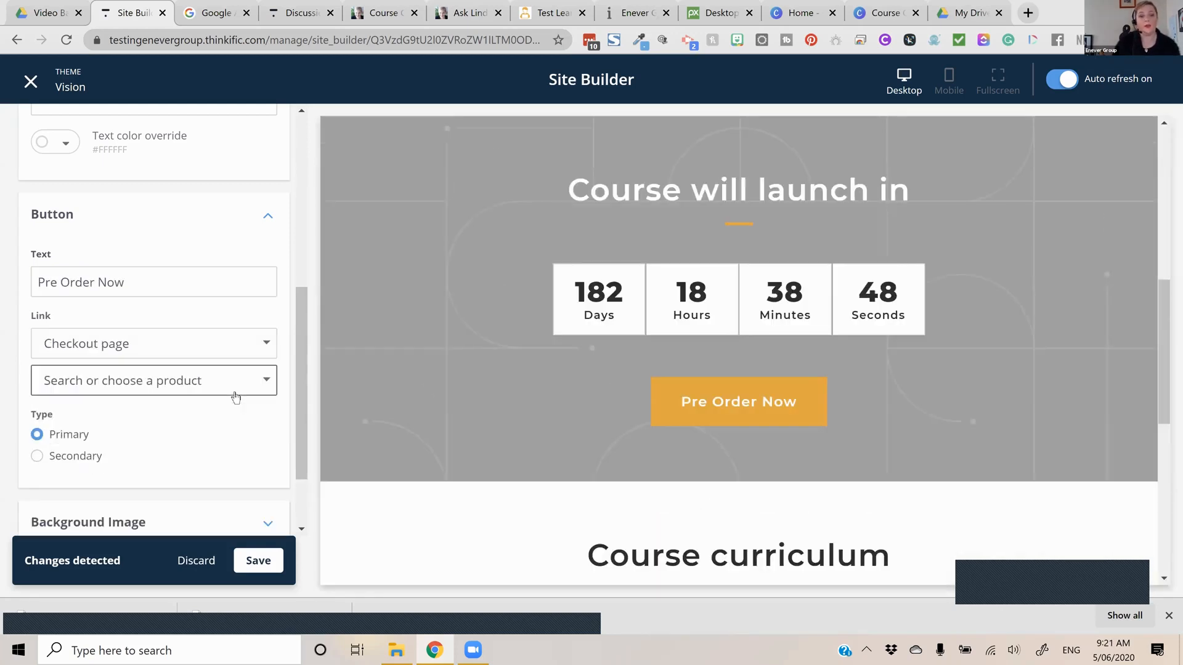
left_click(234, 392)
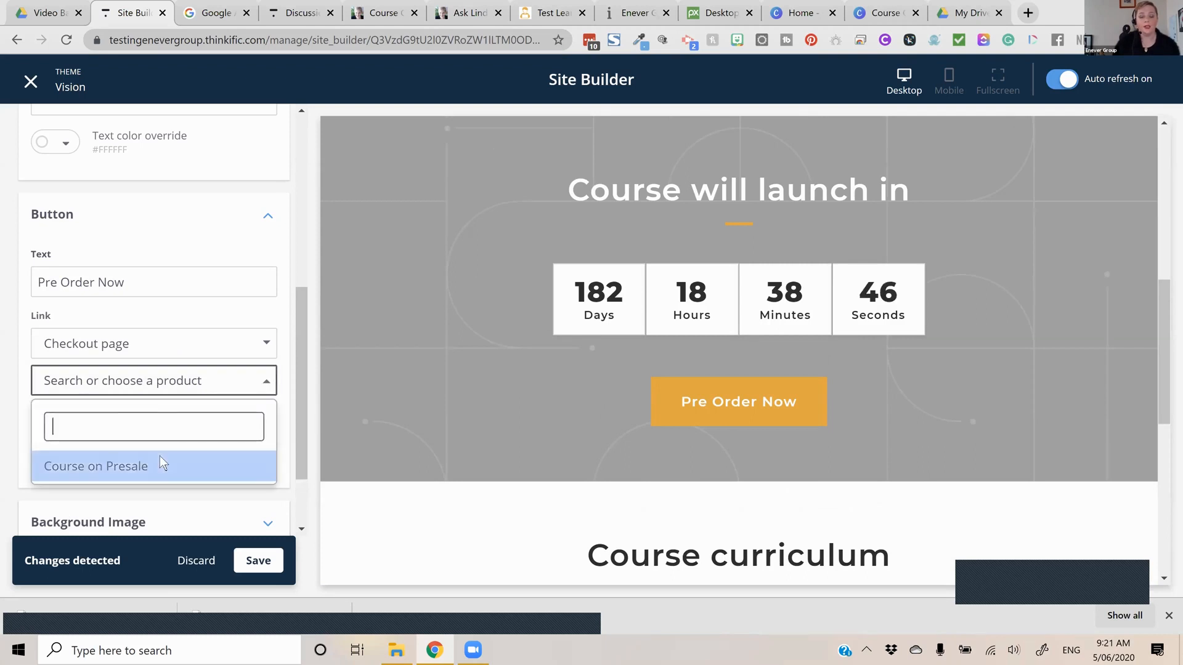
left_click(161, 456)
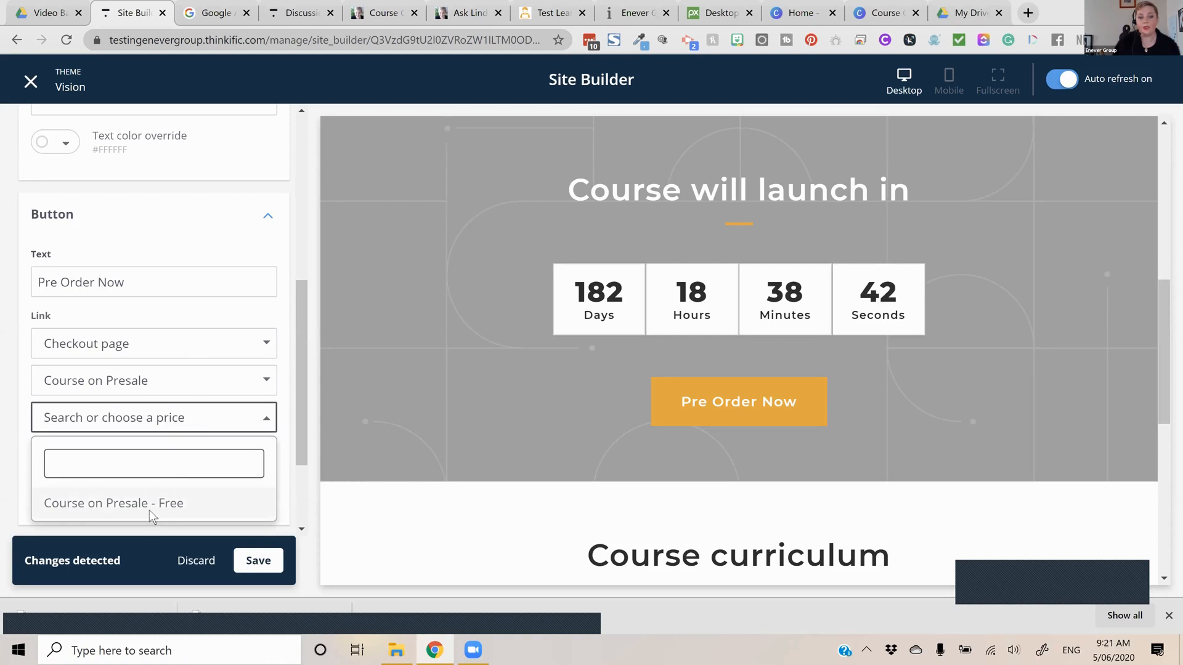
left_click(151, 505)
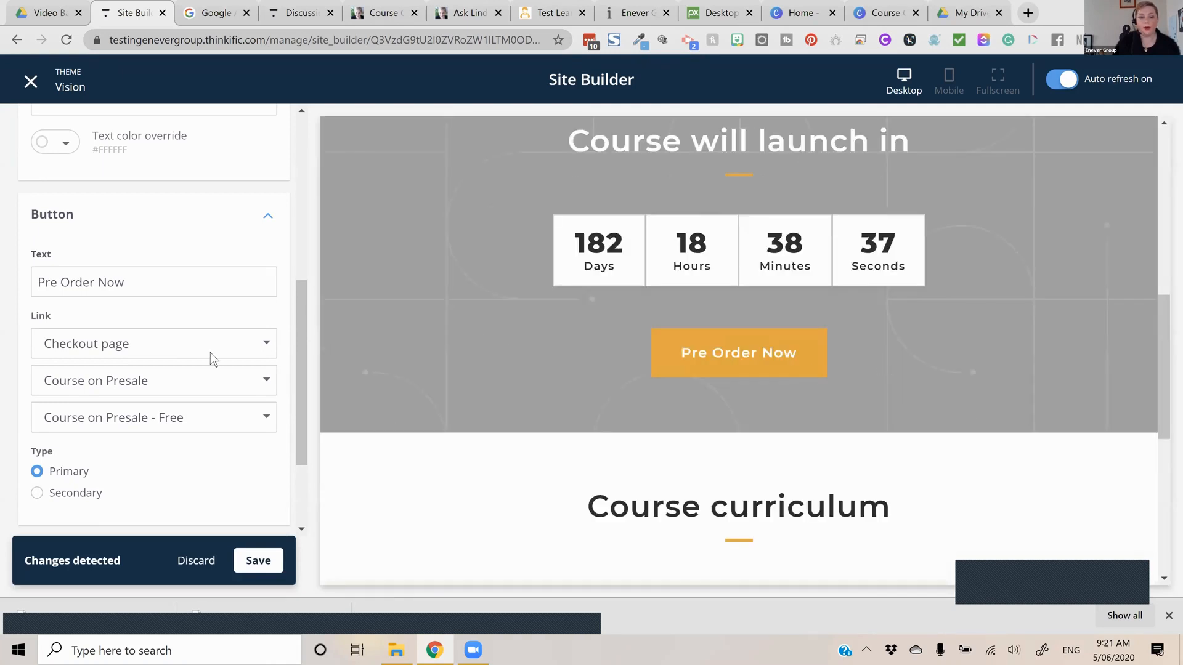
Set the countdown timer's background overlay color to red #D0021B and raise its opacity to slightly over half
scroll(129, 377, "down", 2)
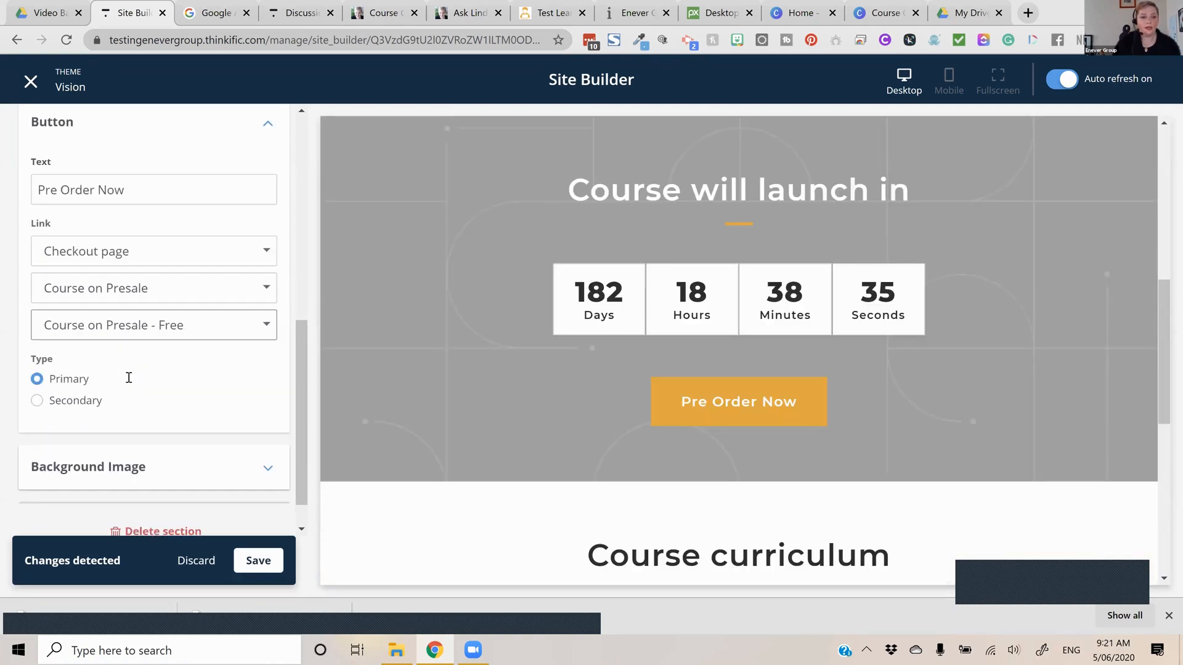
scroll(128, 377, "down", 1)
scroll(128, 377, "up", 6)
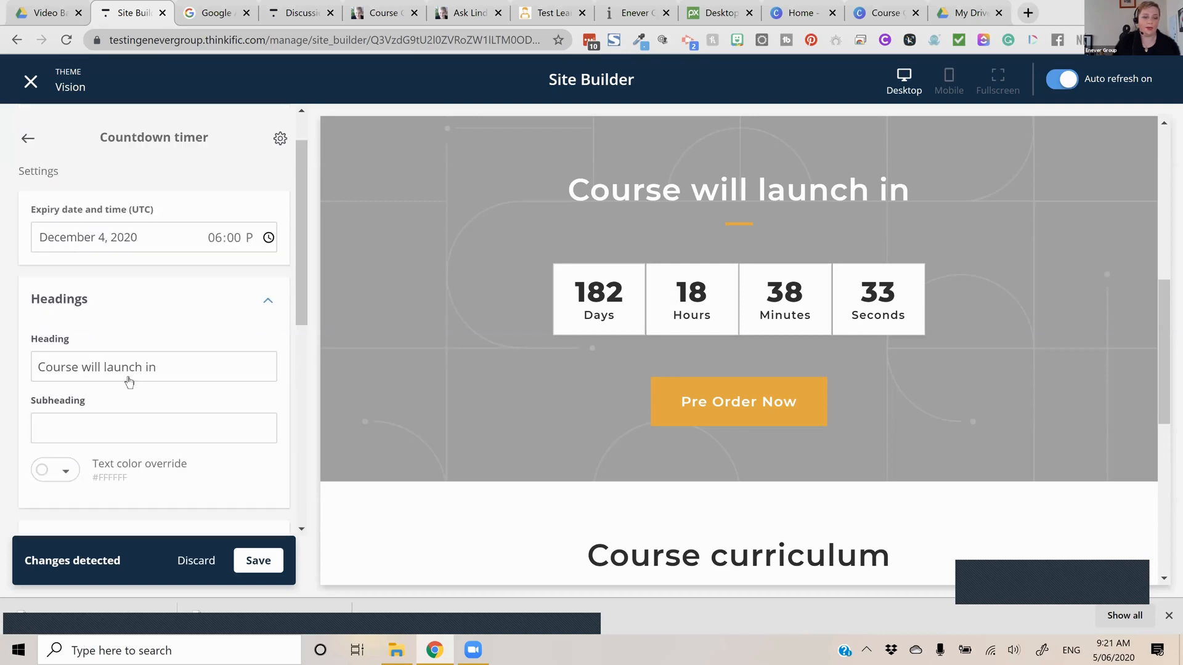
scroll(157, 427, "down", 5)
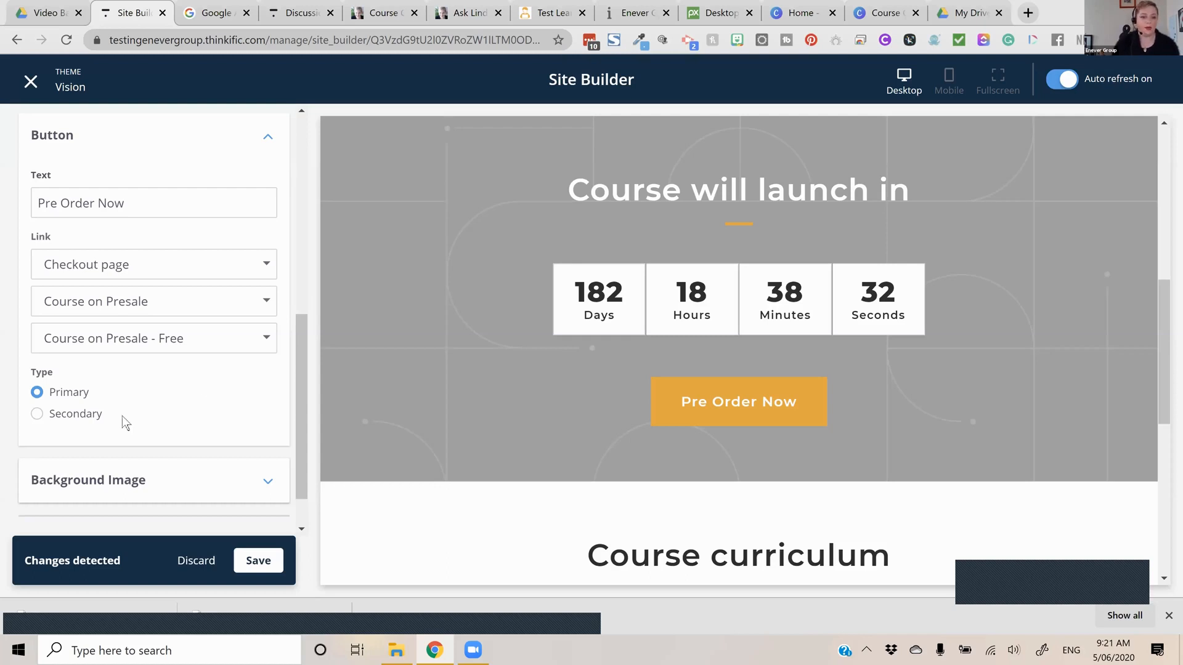
left_click(67, 491)
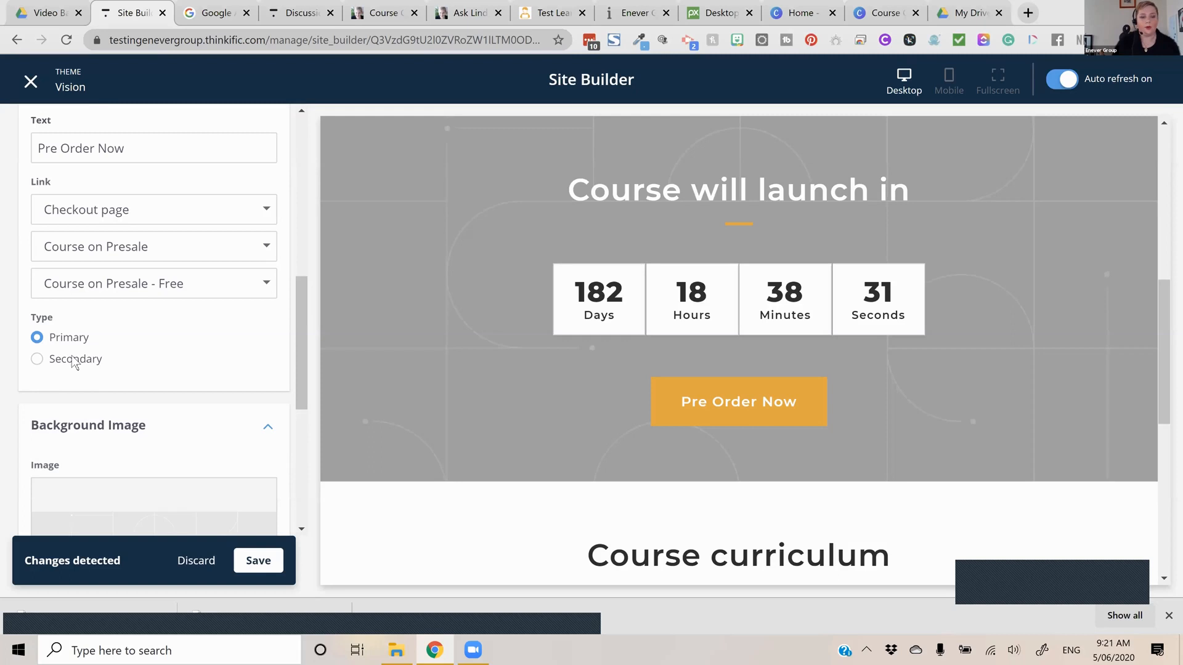
scroll(70, 357, "down", 4)
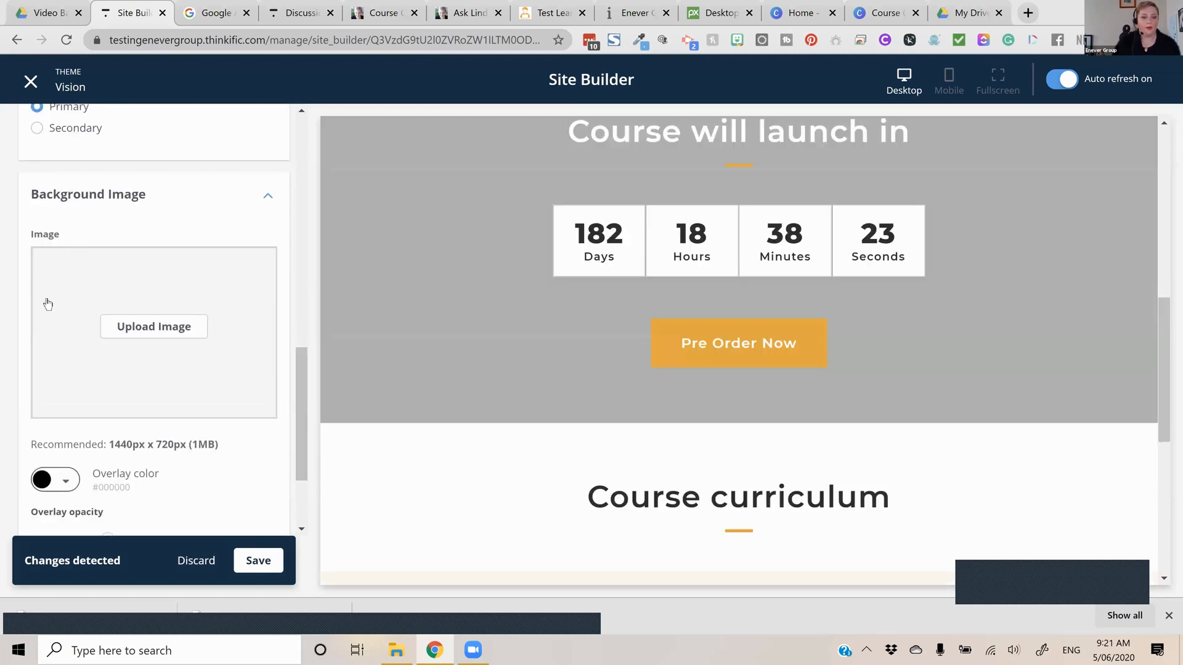
scroll(45, 298, "down", 2)
left_click(142, 345)
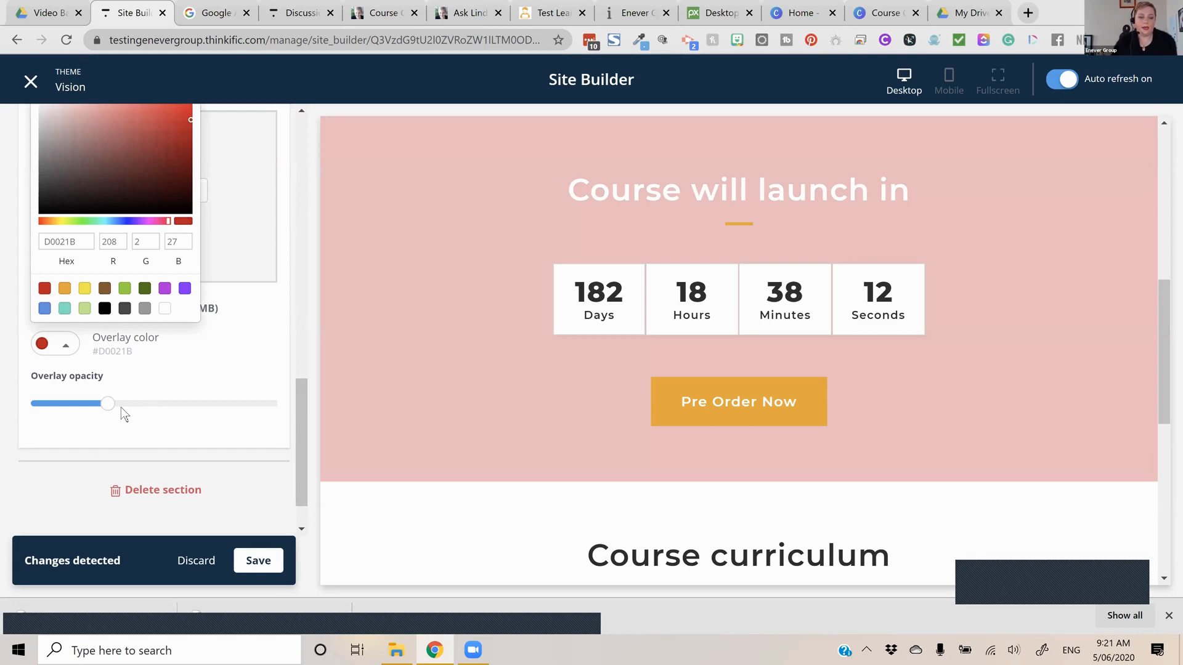
left_click(120, 405)
left_click_drag(120, 404, 164, 404)
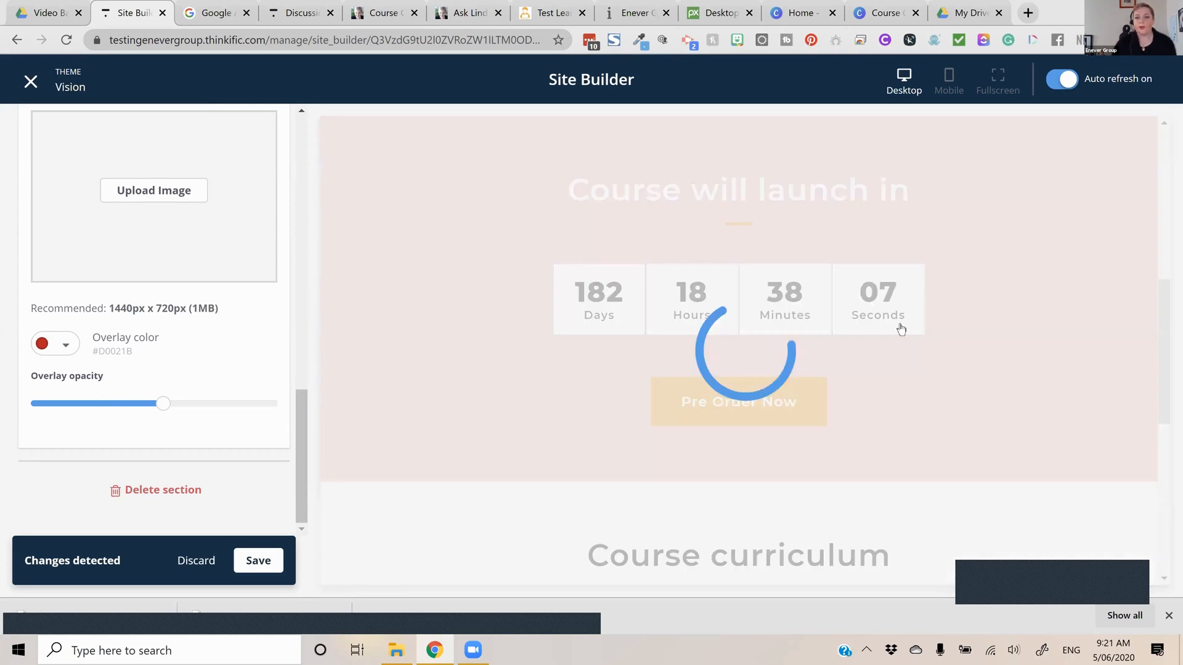
Add a Text & media section to the course page and place it between the countdown timer and the curriculum
scroll(819, 399, "up", 6)
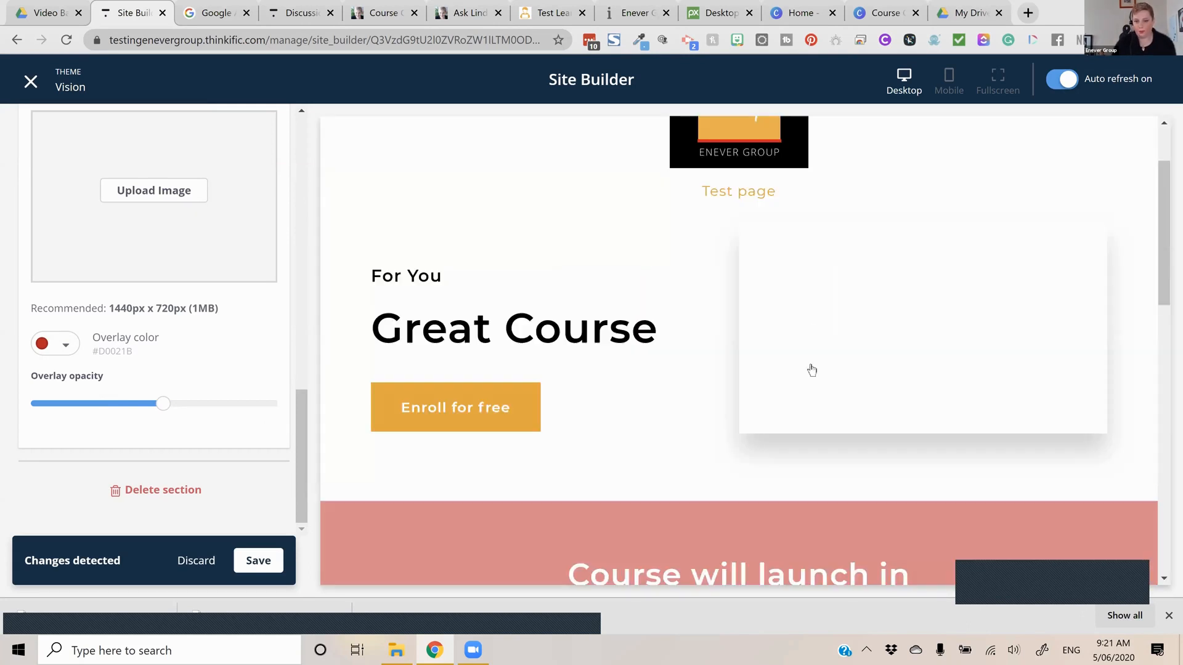
scroll(806, 326, "down", 6)
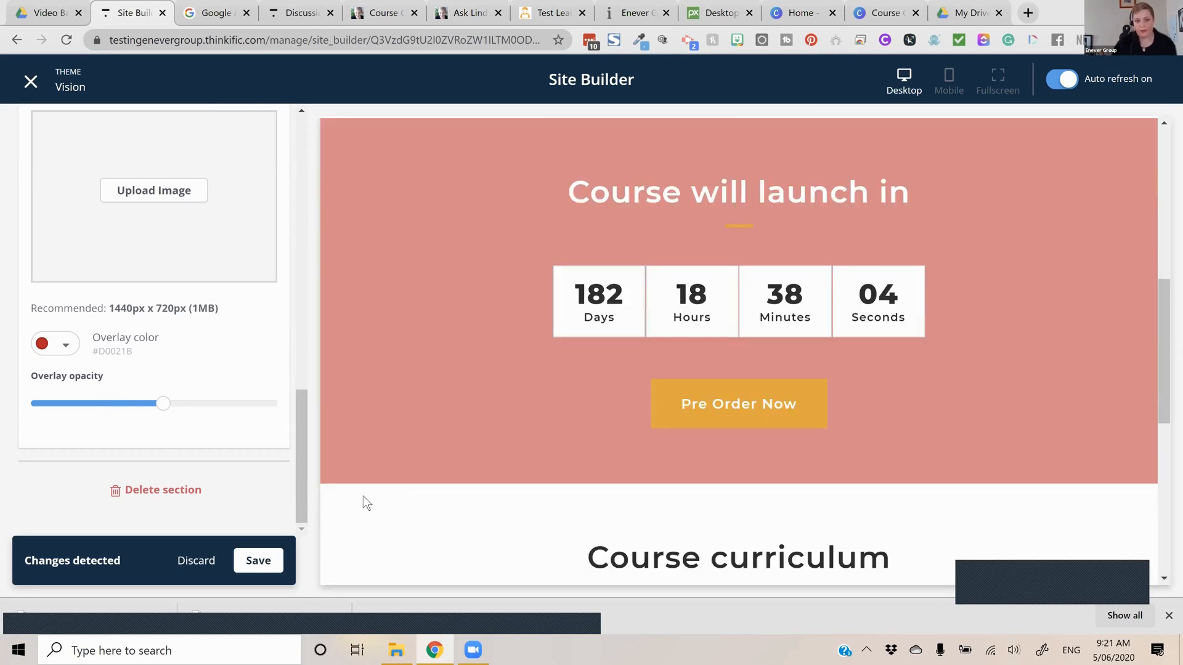
scroll(721, 458, "down", 1)
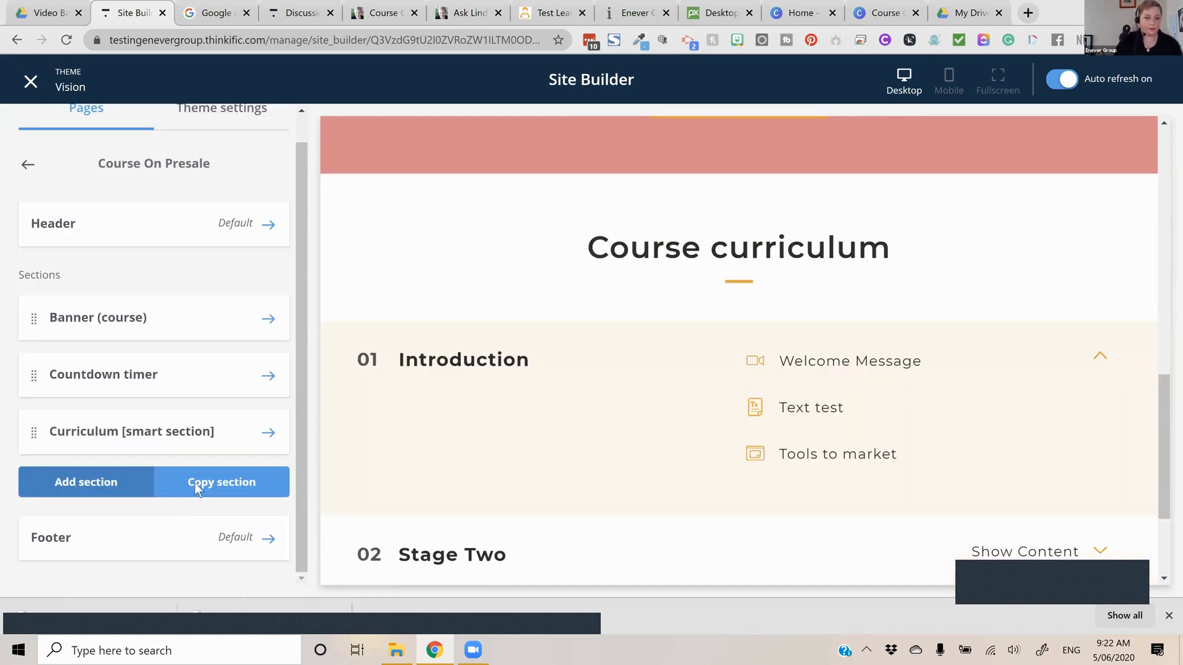
left_click(195, 483)
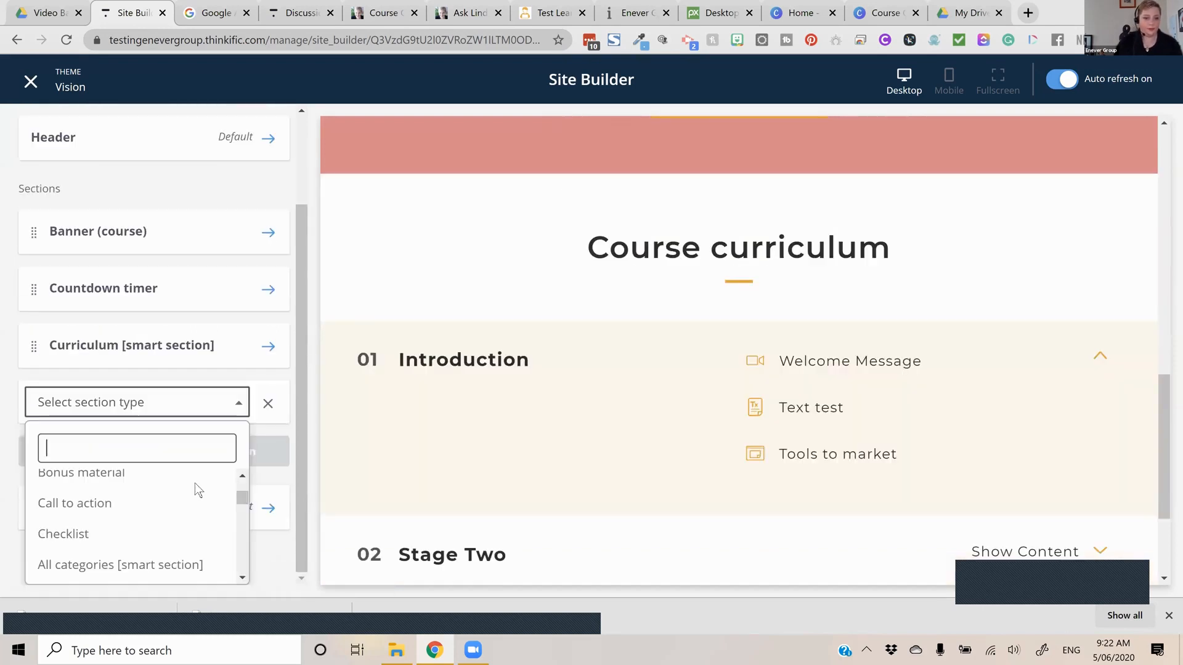
type("te")
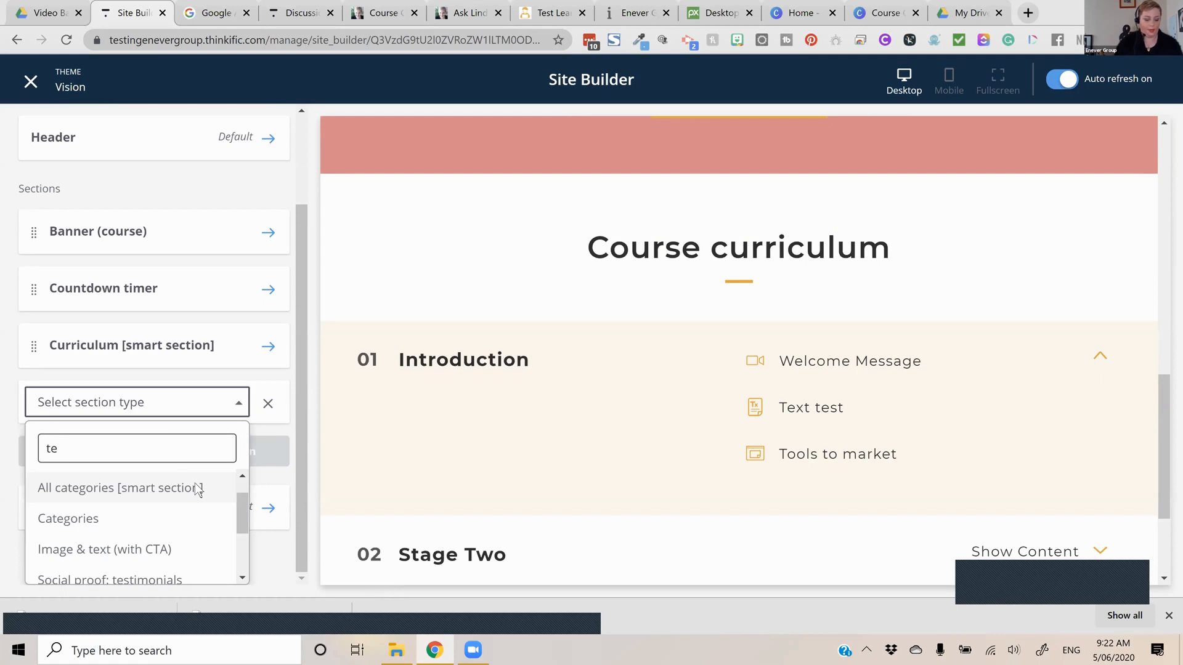
type("xt")
key("Down")
key("Down")
key("Down")
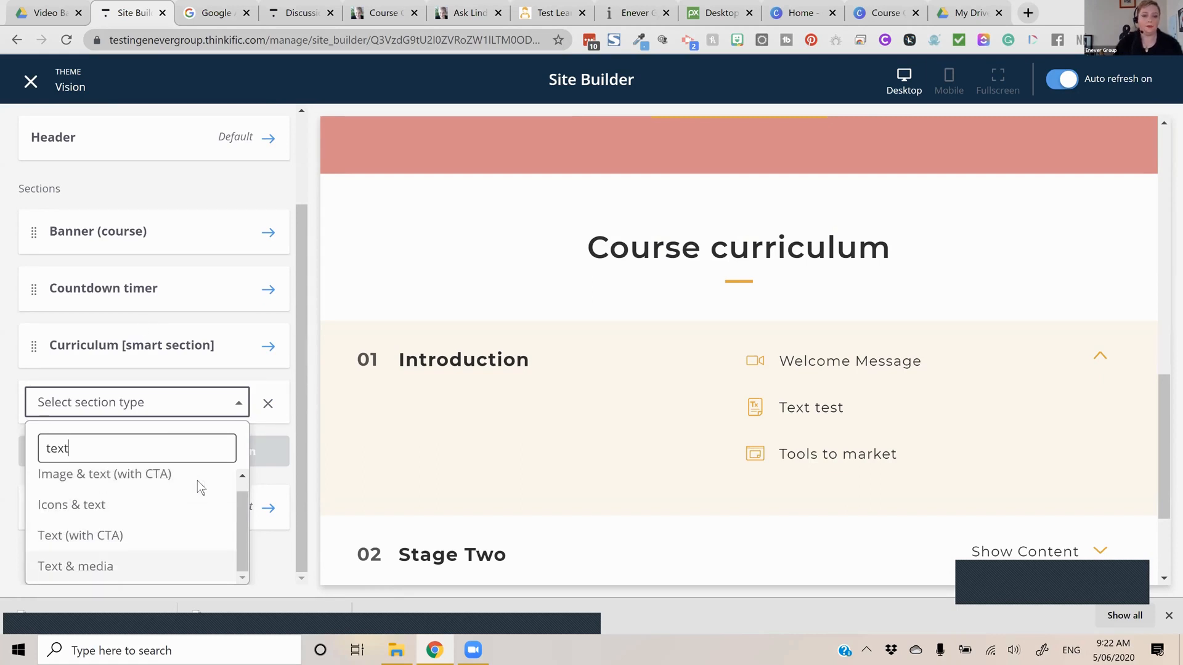
key("Return")
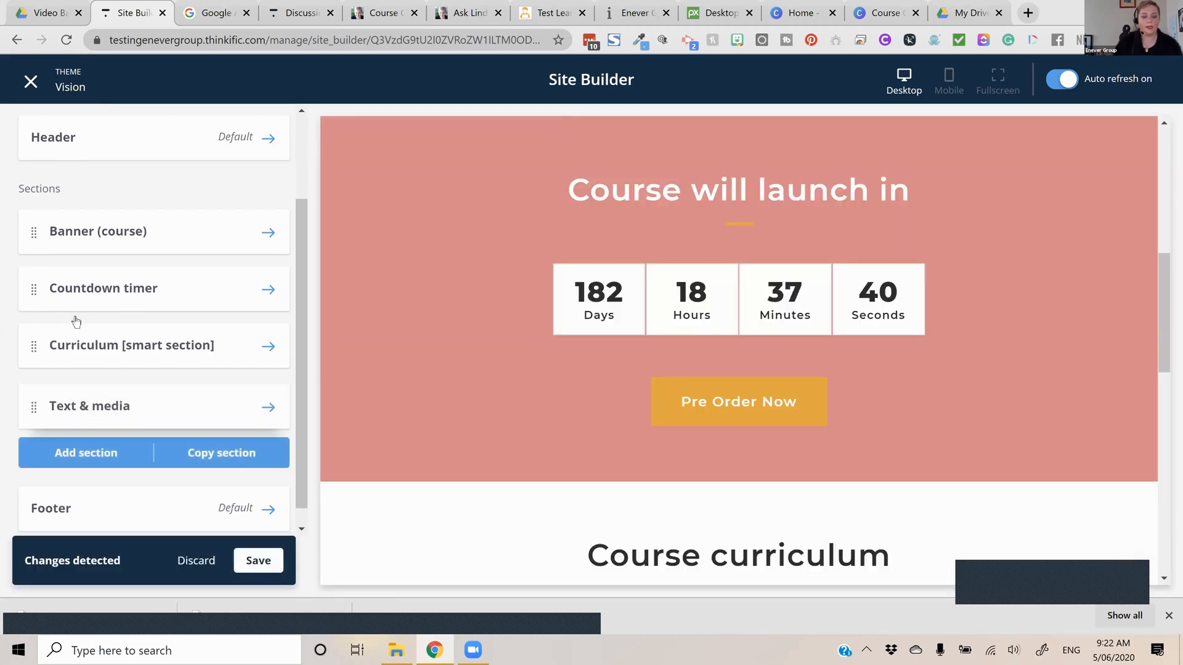
left_click_drag(123, 404, 124, 355)
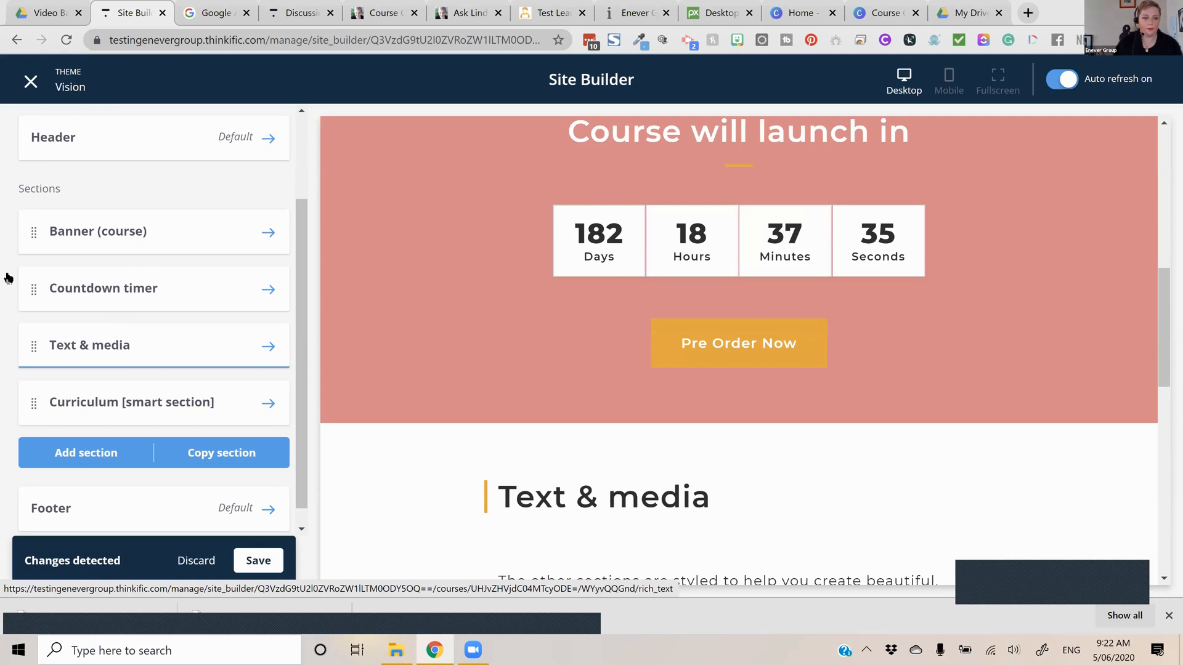
Set the Text & media section's heading to "Tell People About the Course" and leave its subheading empty
left_click(89, 345)
scroll(64, 242, "down", 5)
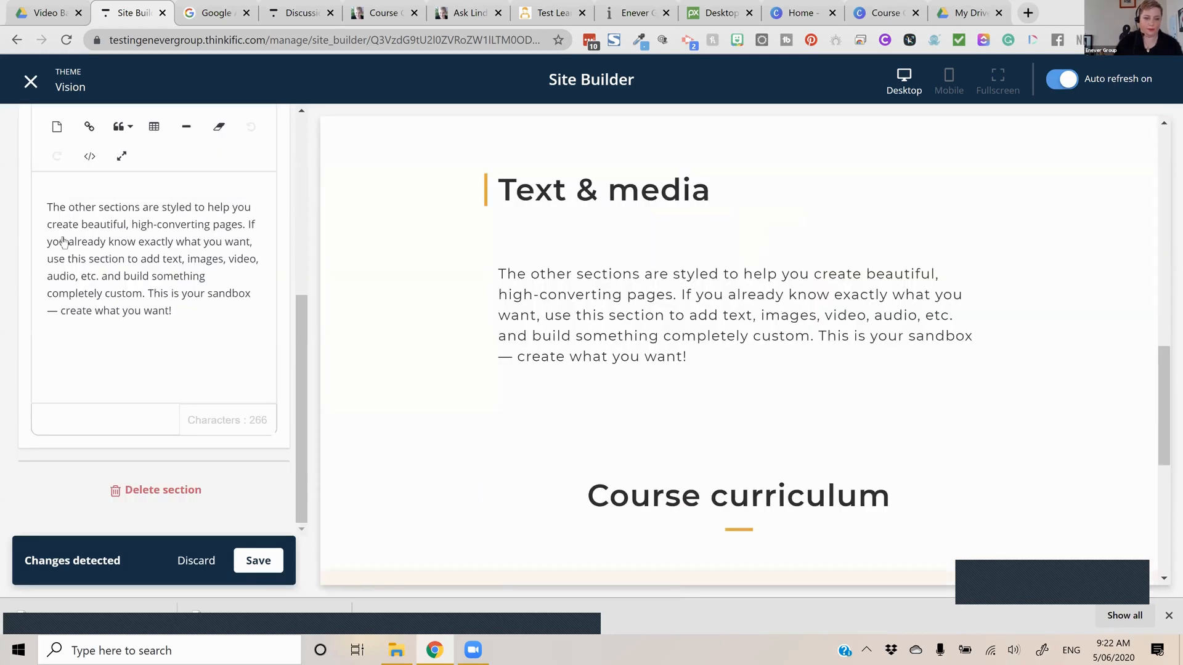
scroll(64, 242, "up", 2)
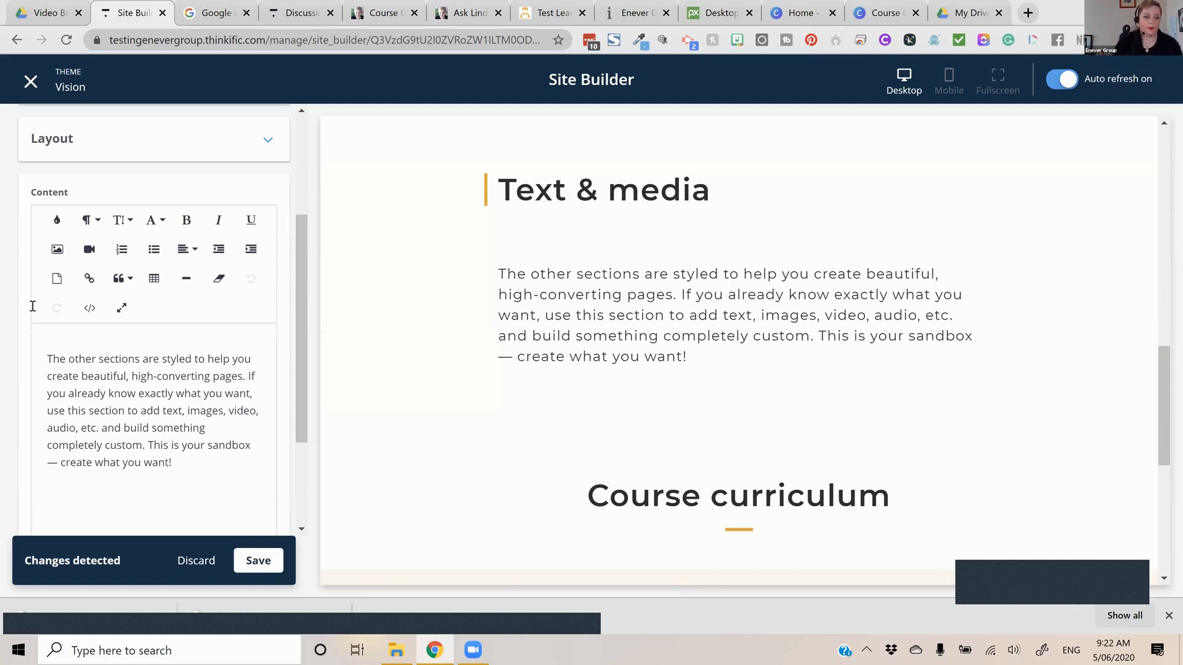
scroll(33, 306, "up", 5)
scroll(184, 426, "down", 2)
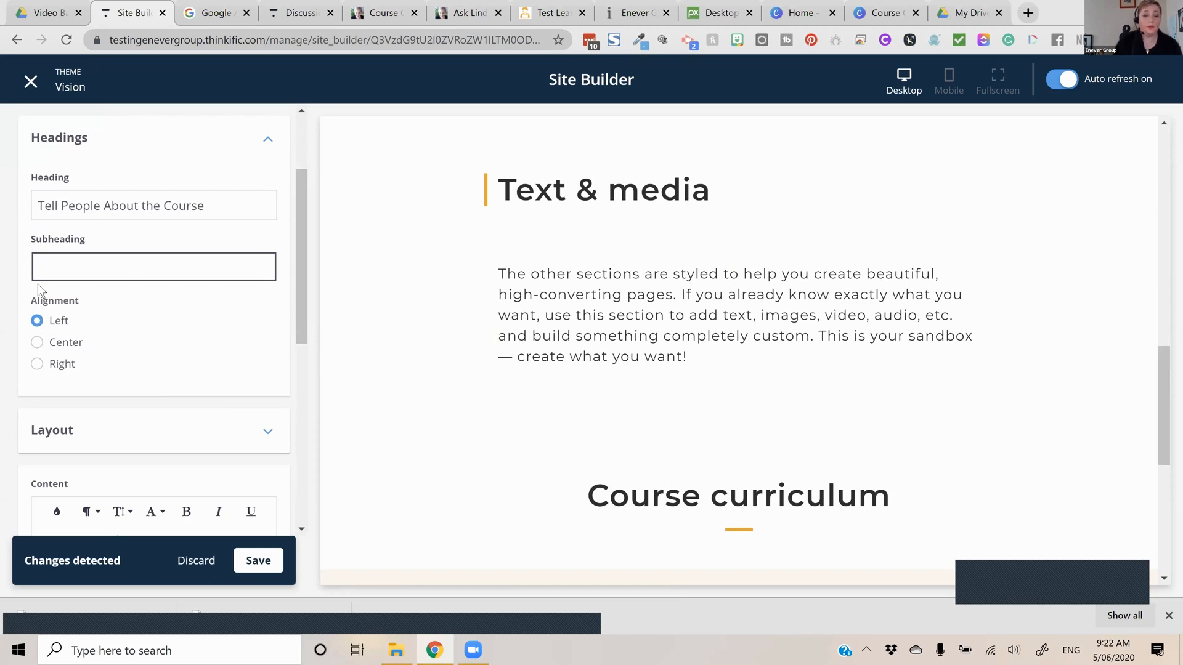
Replace the Text & media section's placeholder content with text starting "What they w"
scroll(38, 283, "down", 3)
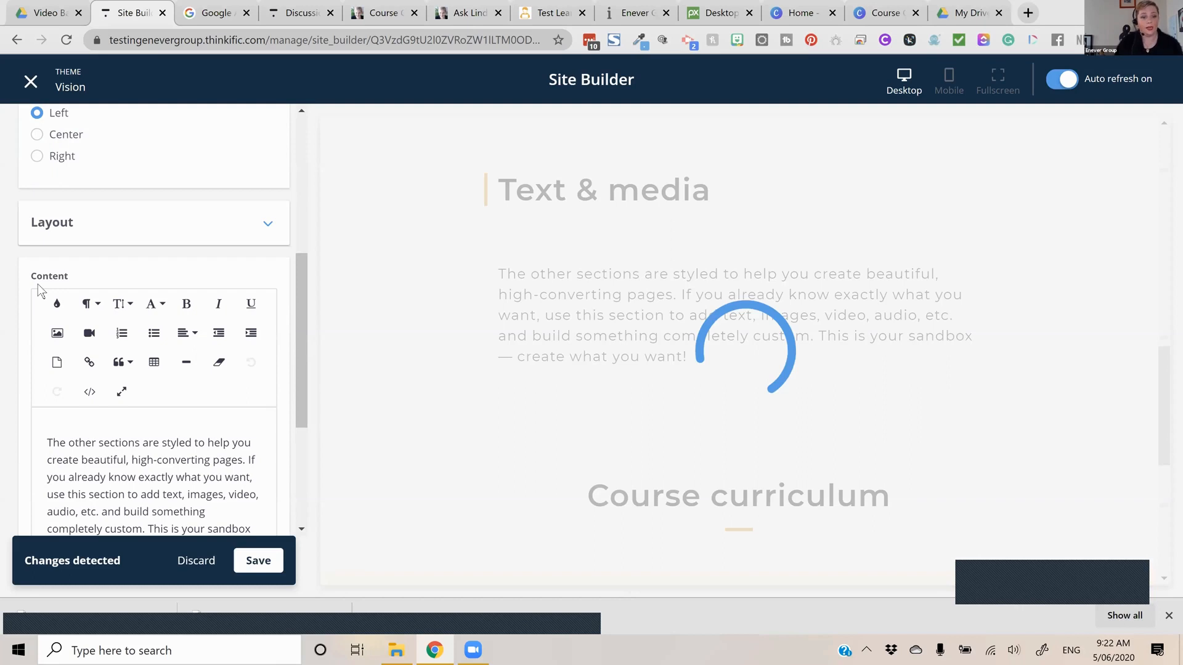
key("ctrl+a")
type("What")
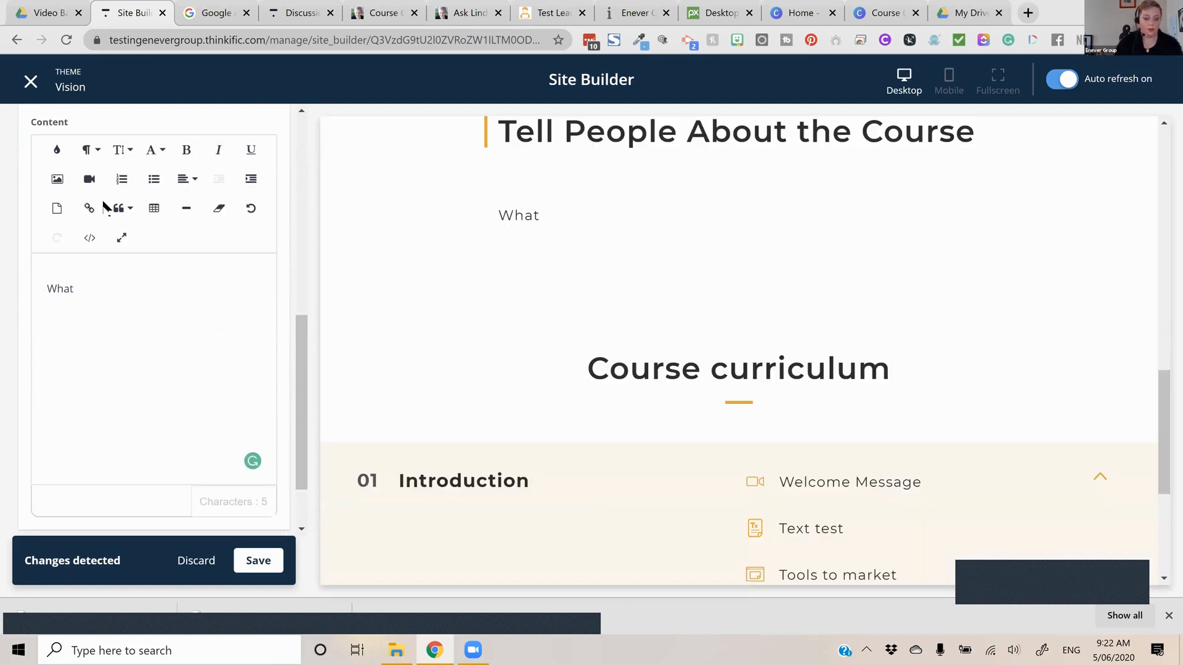
scroll(103, 201, "up", 1)
scroll(103, 204, "down", 3)
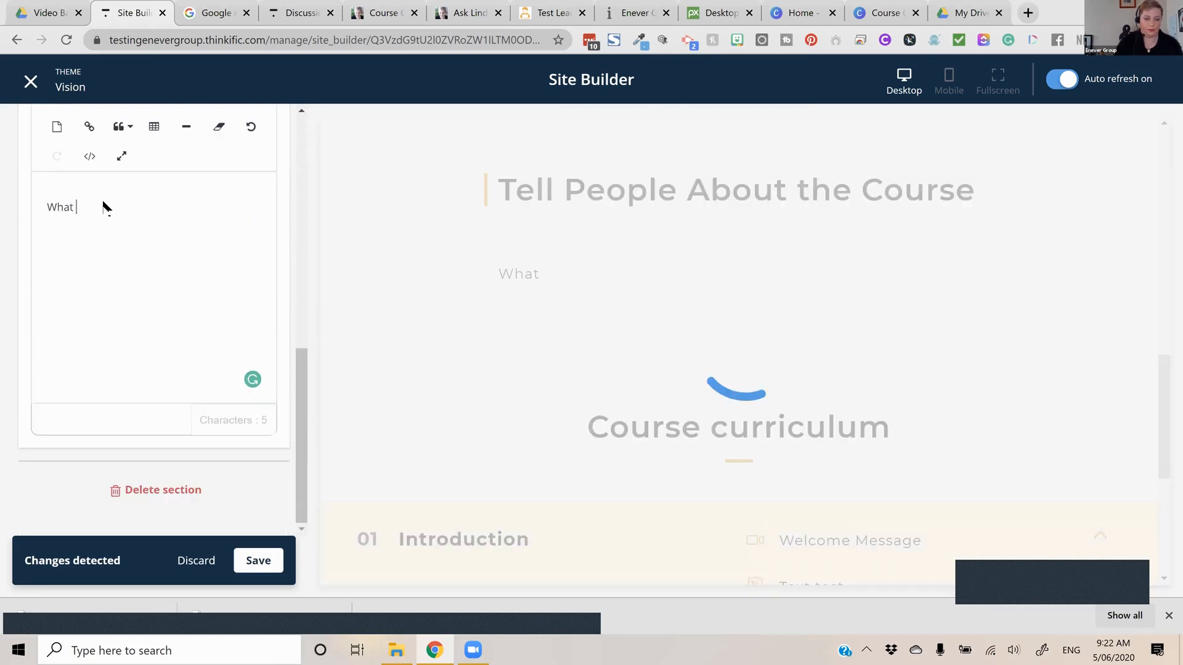
type("they w")
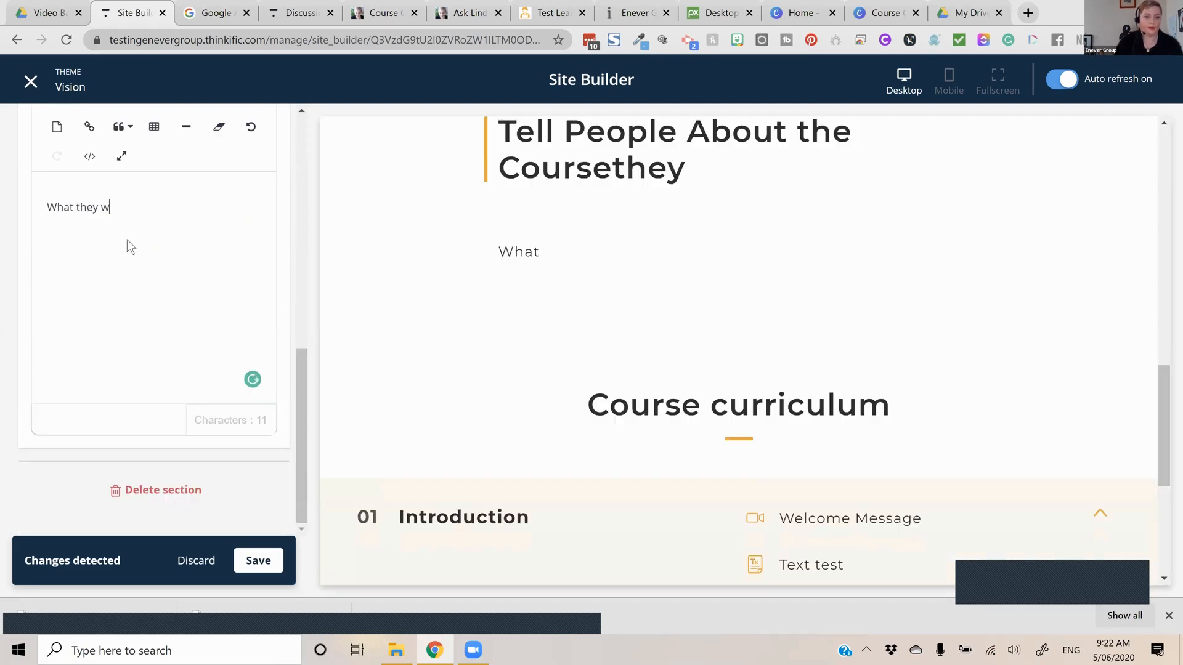
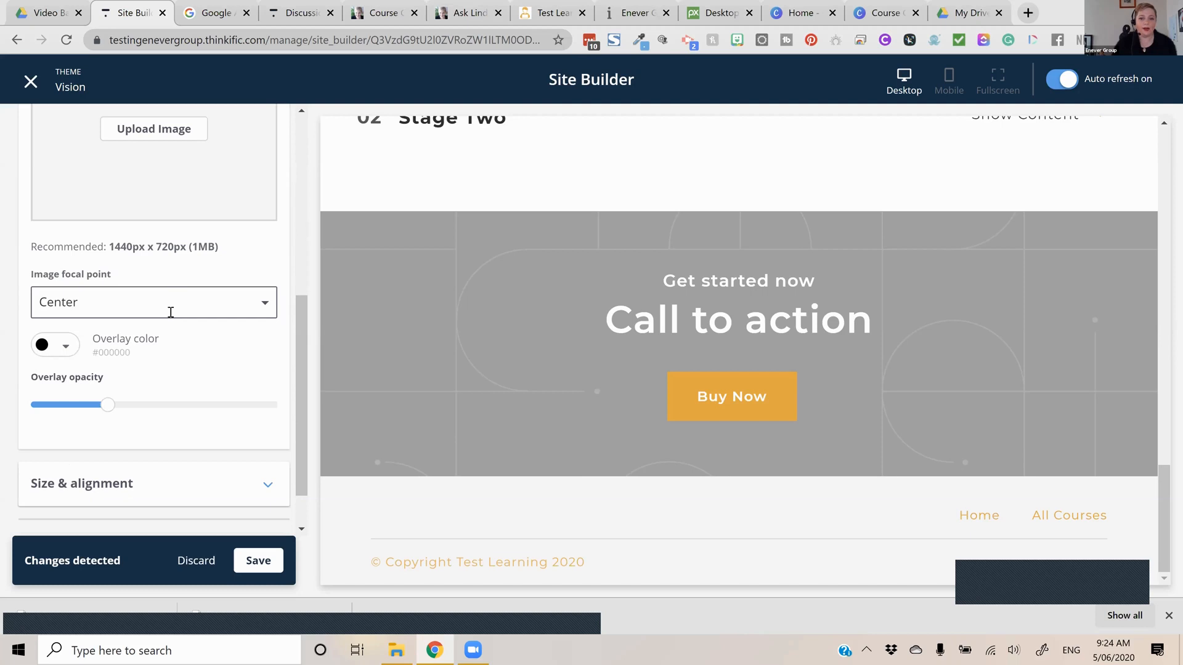
Try Right center as the focal point of the Call to action section's background image
left_click(171, 313)
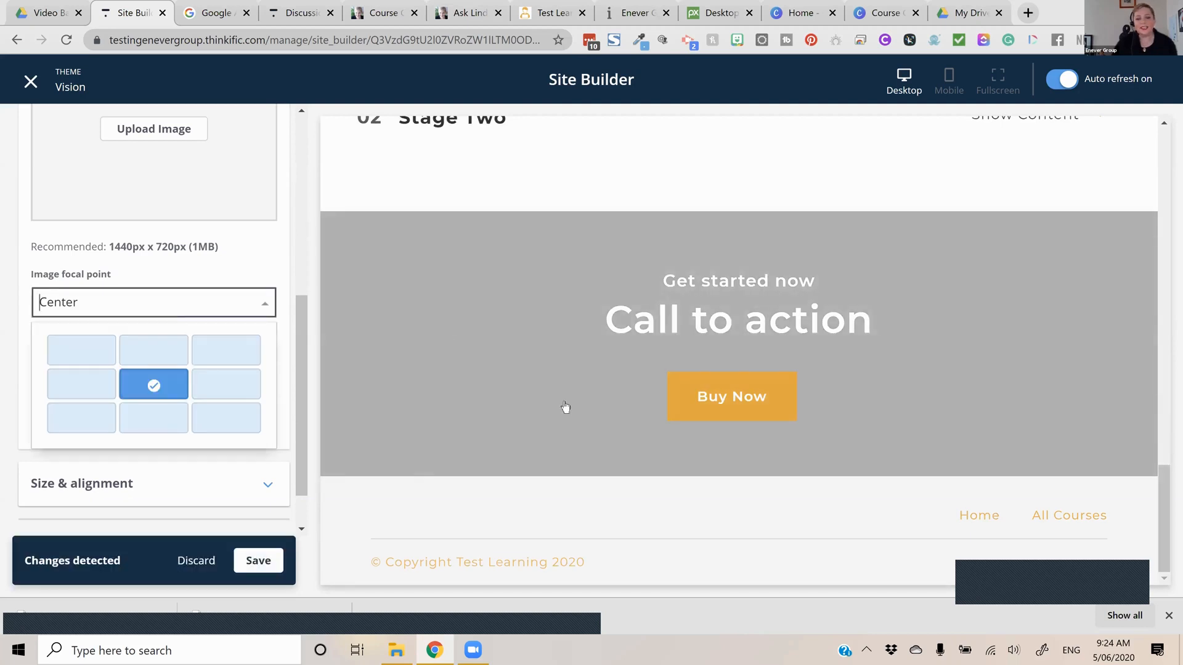
left_click(224, 374)
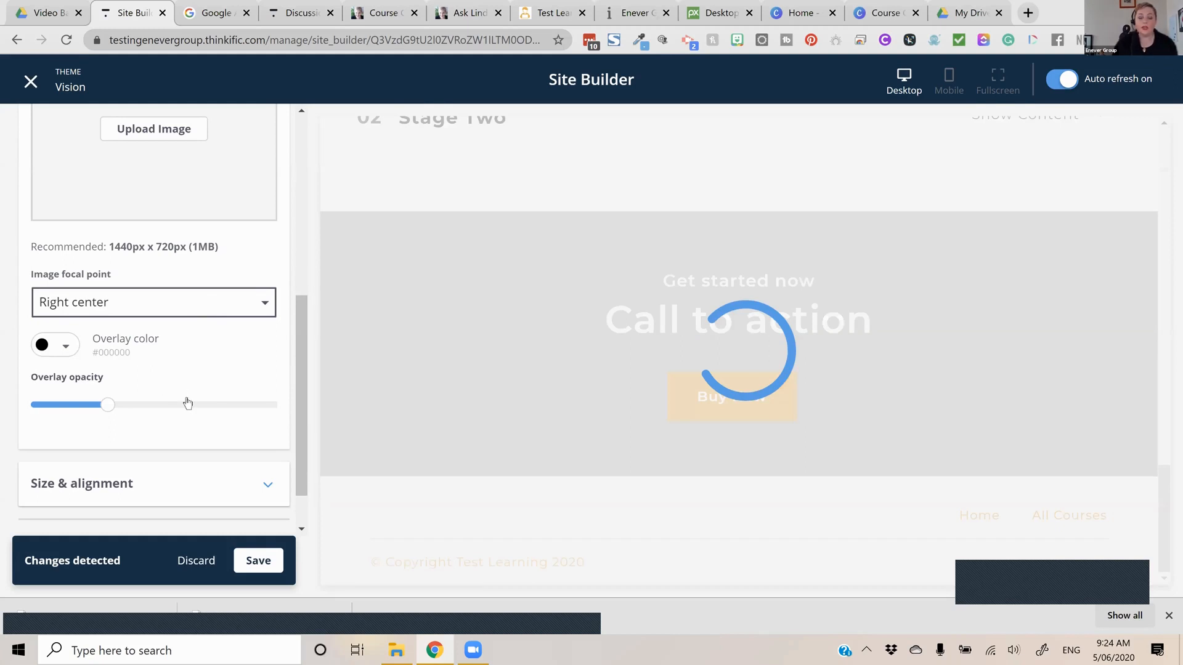
Set the Call to action section's height to Small in its size and alignment settings
scroll(193, 426, "down", 1)
left_click(194, 425)
scroll(203, 349, "down", 3)
left_click(164, 340)
left_click(164, 426)
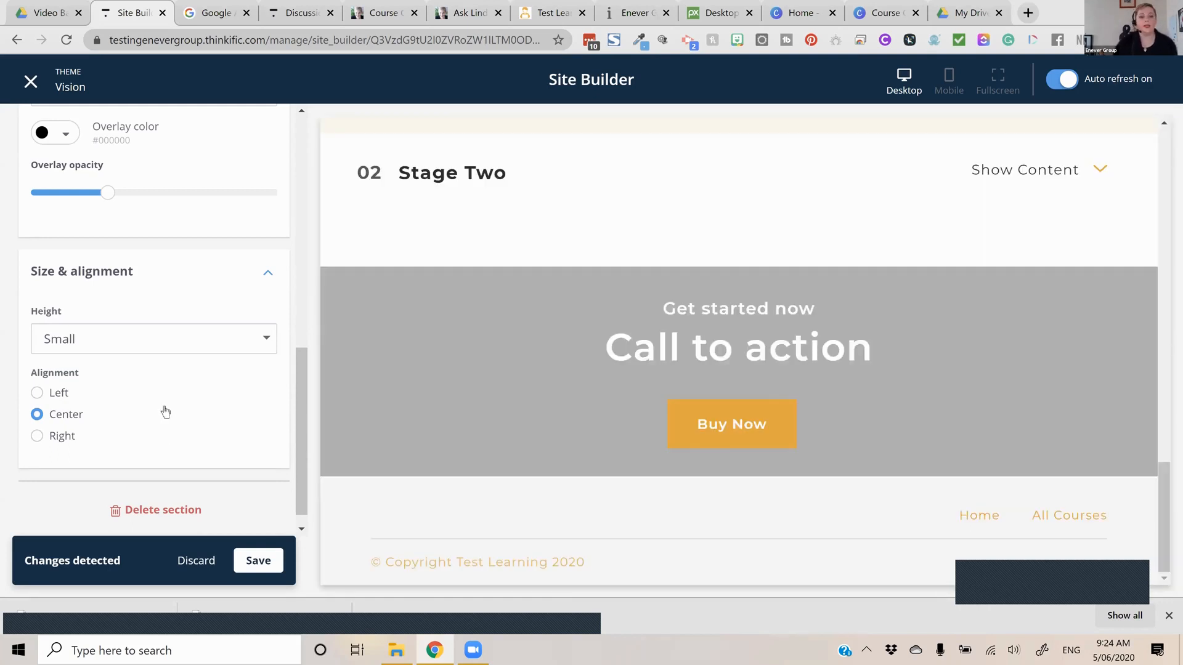
Raise the Call to action section's background overlay opacity to the maximum
scroll(166, 401, "up", 3)
scroll(209, 399, "up", 5)
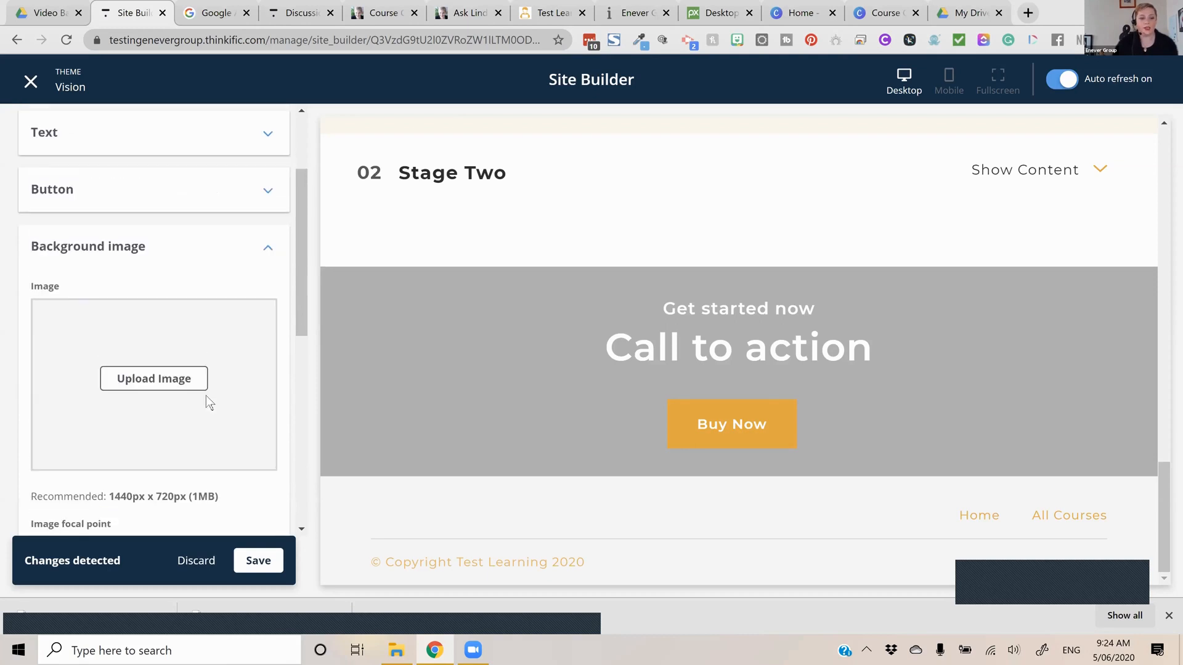
scroll(102, 452, "down", 1)
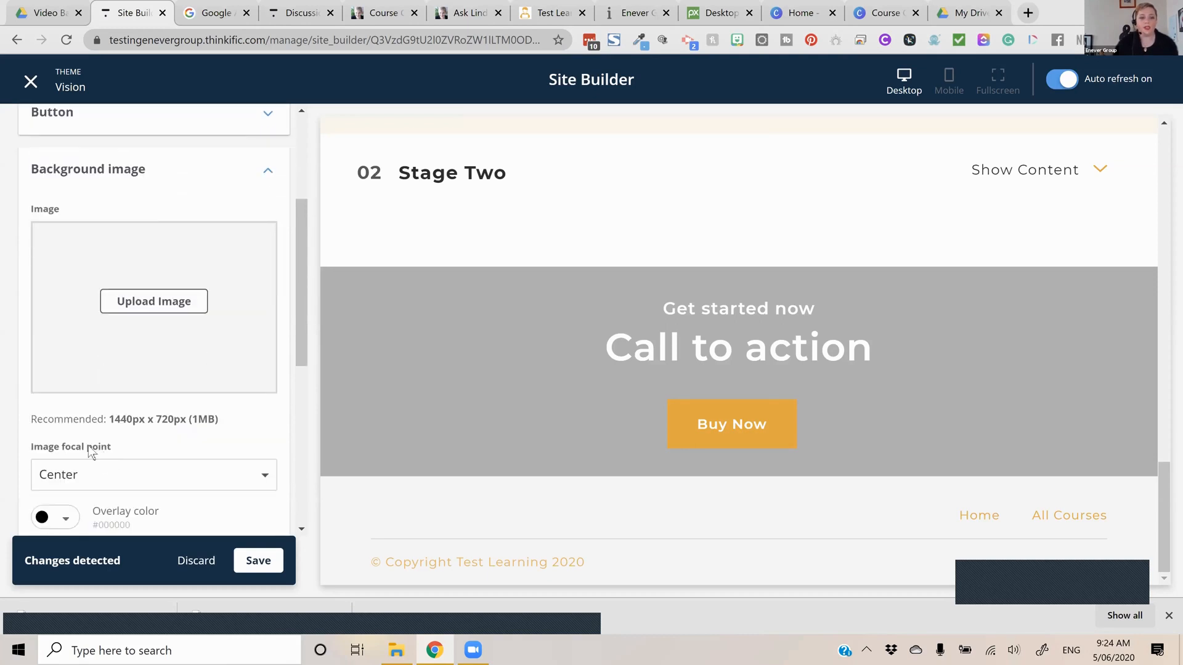
scroll(88, 446, "down", 1)
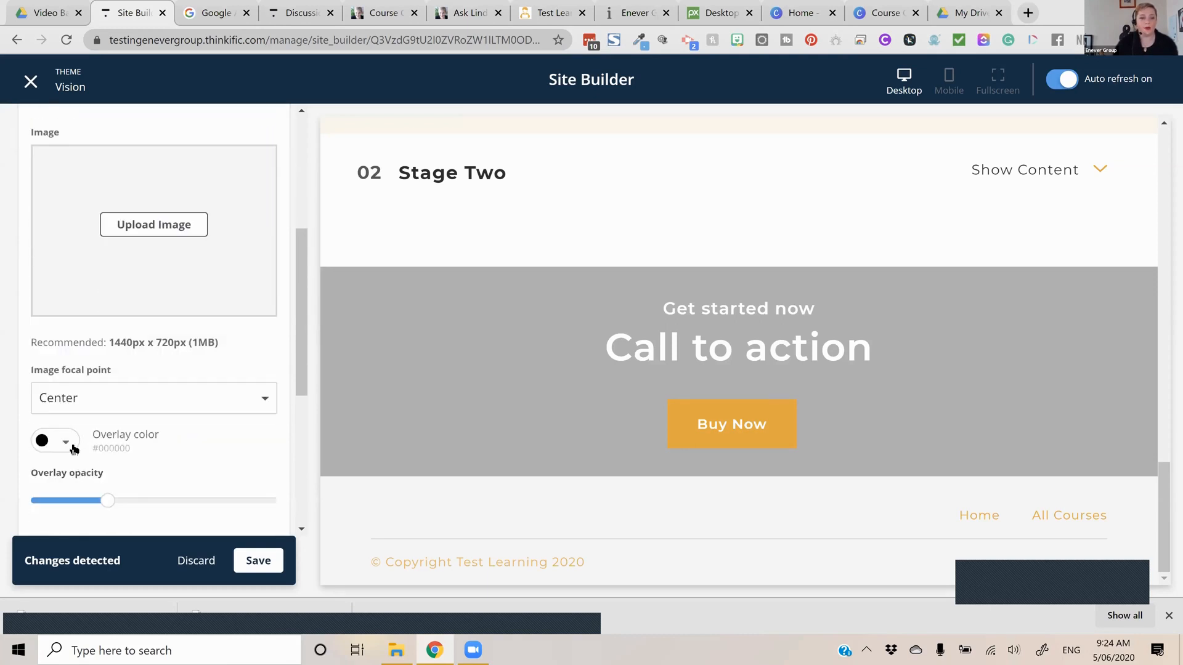
left_click(220, 505)
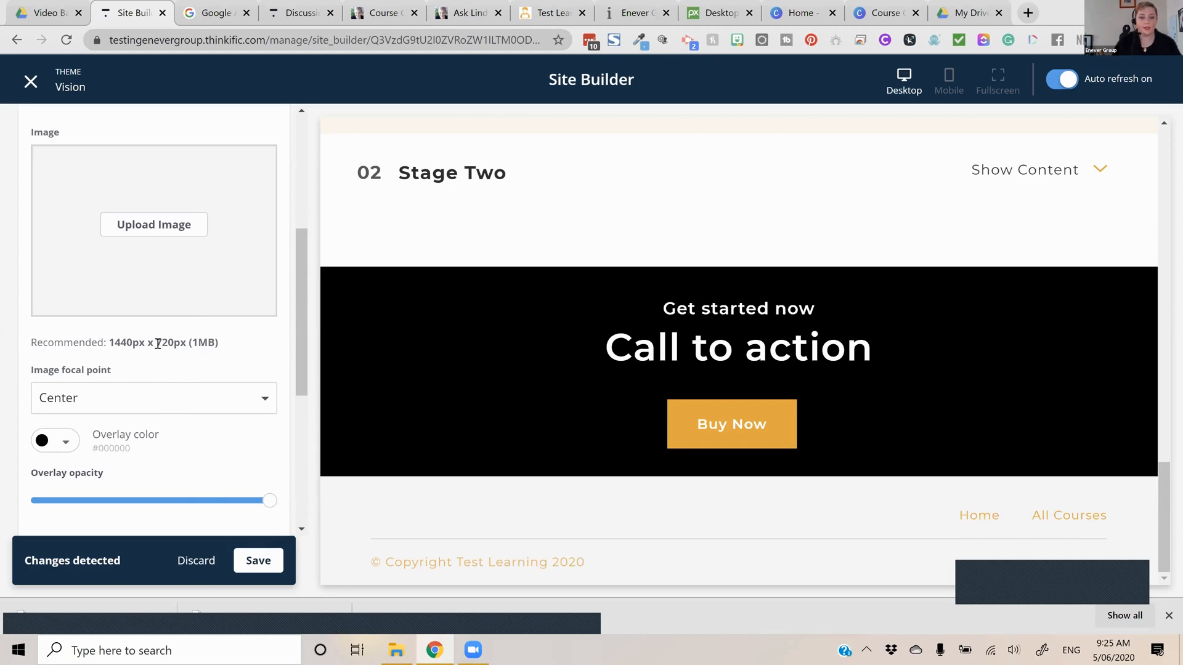
Set the Call to action section's heading to "Jump in and lets get started"
left_click(339, 337)
type("Jumpin and lets get started")
key("Tab")
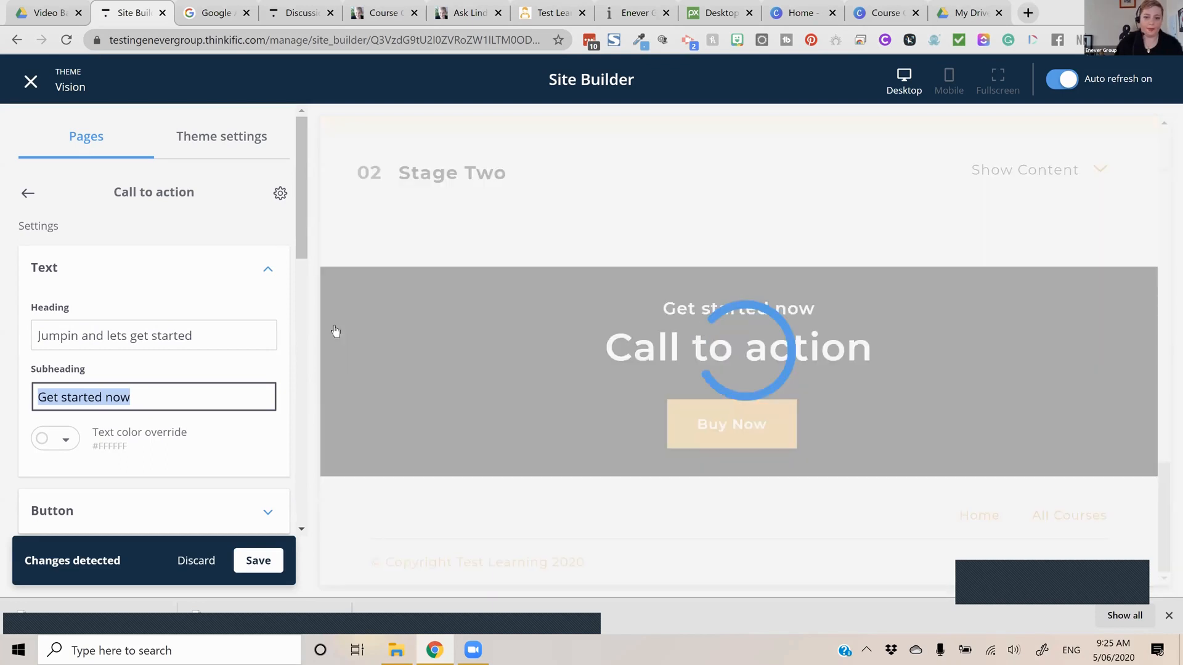
left_click(78, 336)
key("Left")
key("Left")
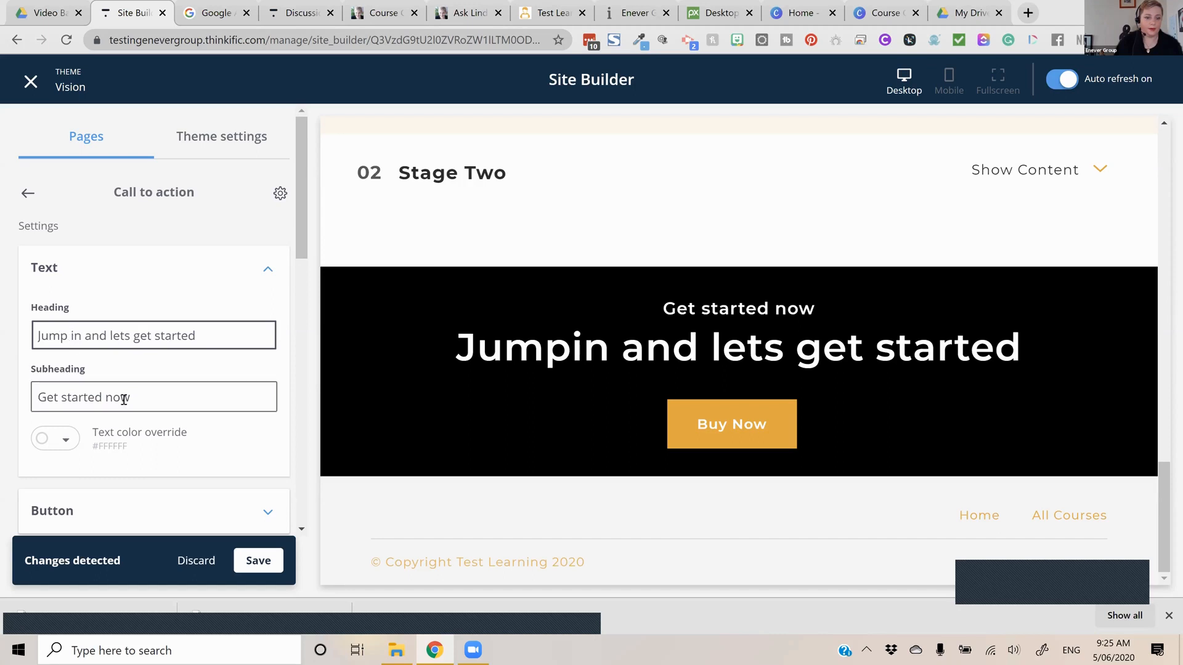
Clear the Call to action section's subheading and set its button text to "Enrol Now"
triple_click(162, 401)
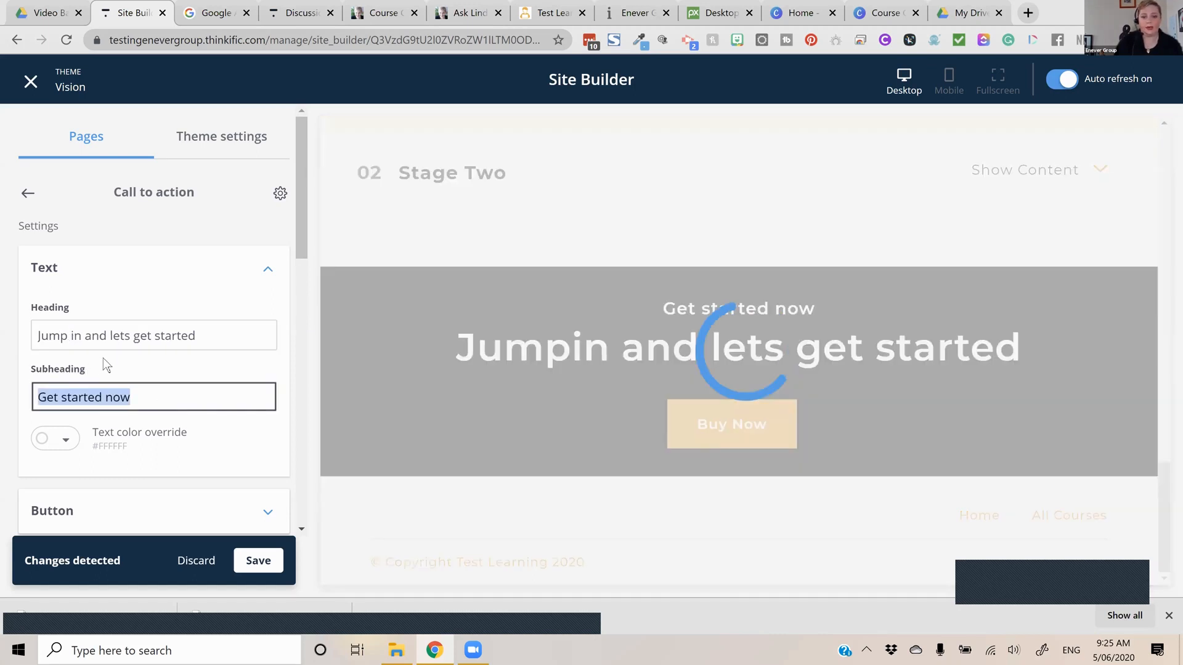
key("BackSpace")
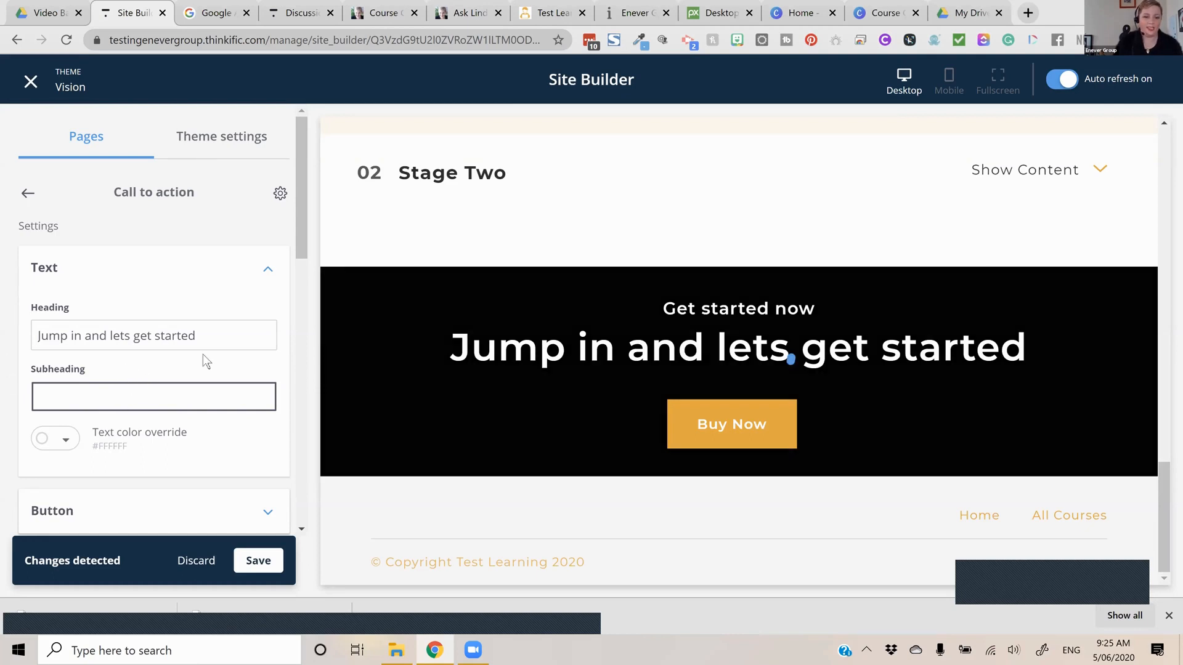
type("Enrol Now")
Link the Enrol Now button to the Checkout page for Course on Presale with the "Course on Presale - Free" price, and save the page
left_click(193, 482)
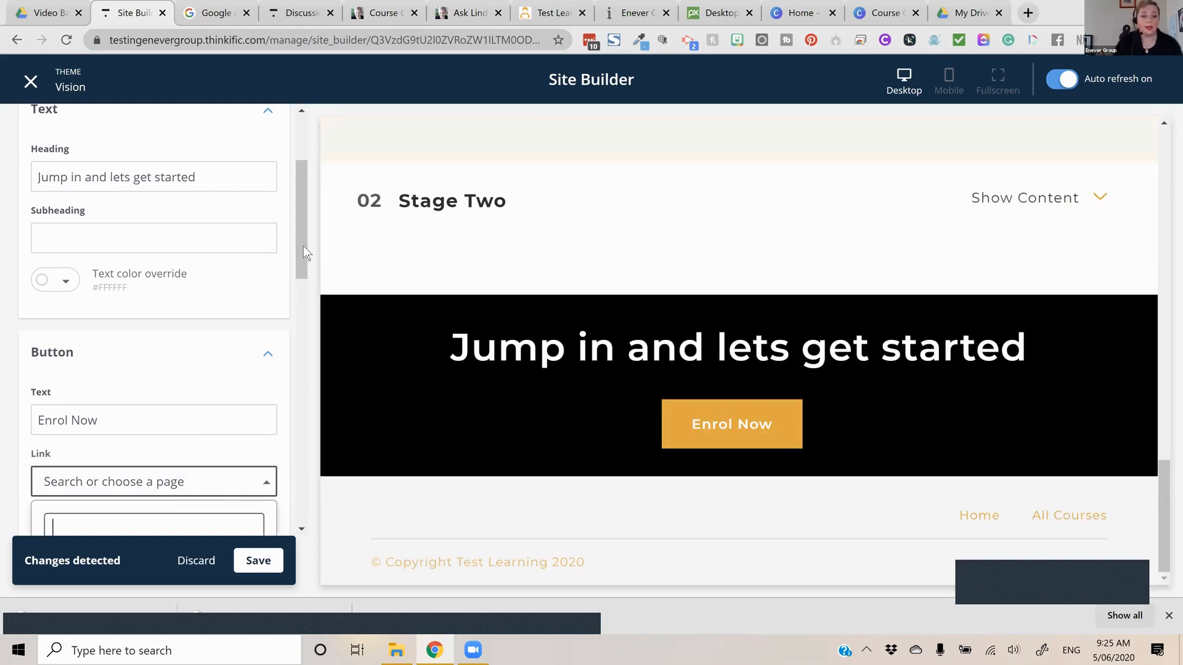
left_click(209, 336)
scroll(176, 420, "down", 1)
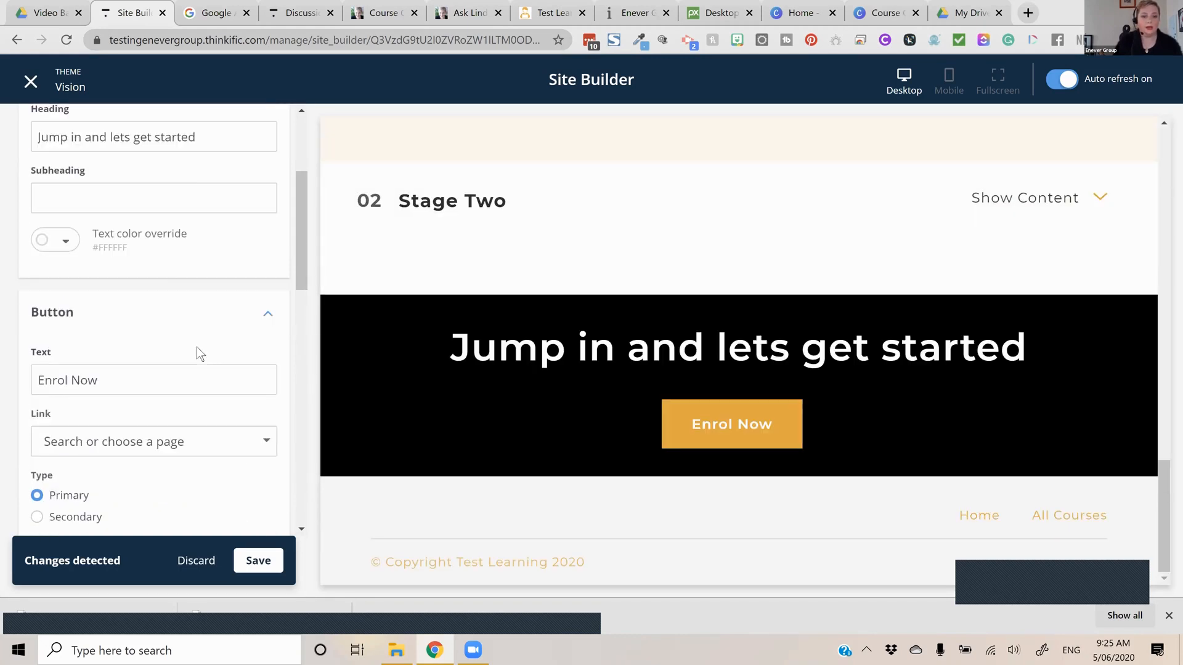
scroll(172, 401, "down", 1)
left_click(184, 327)
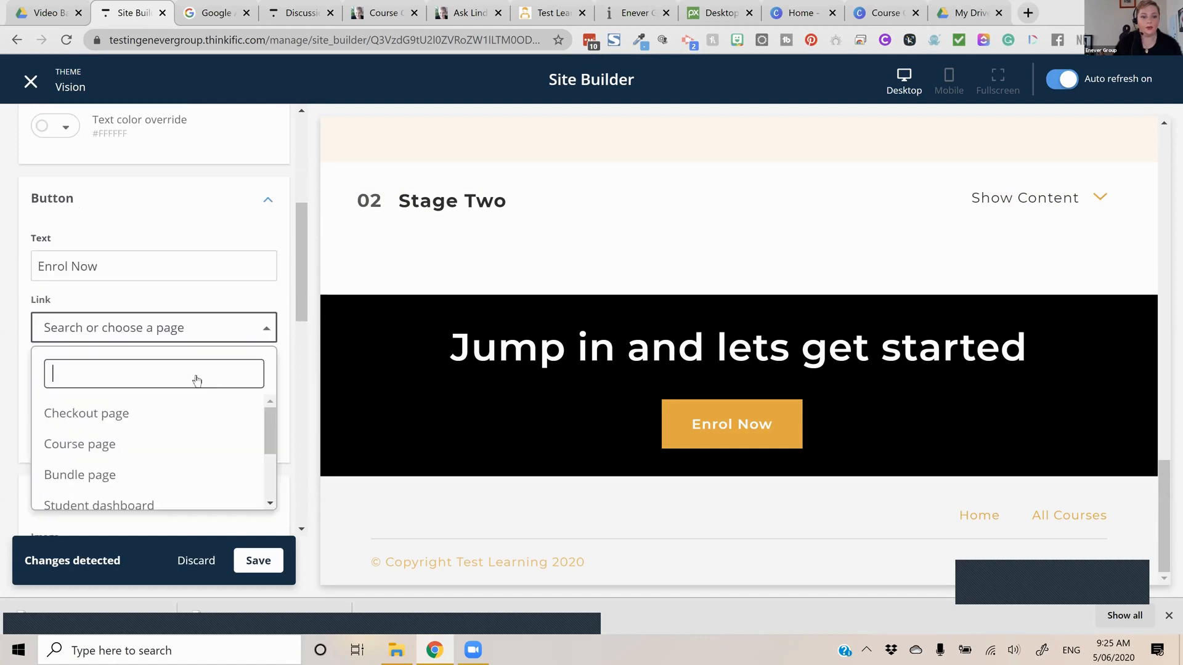
left_click(191, 412)
left_click(196, 367)
left_click(185, 450)
left_click(167, 488)
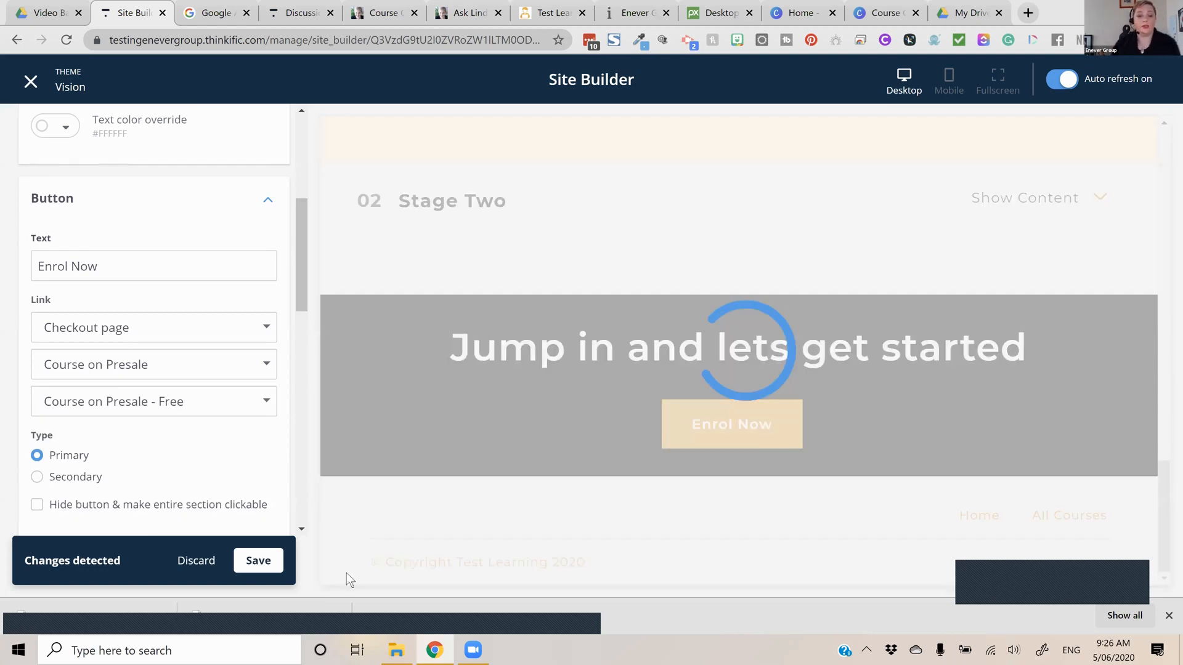
left_click(258, 561)
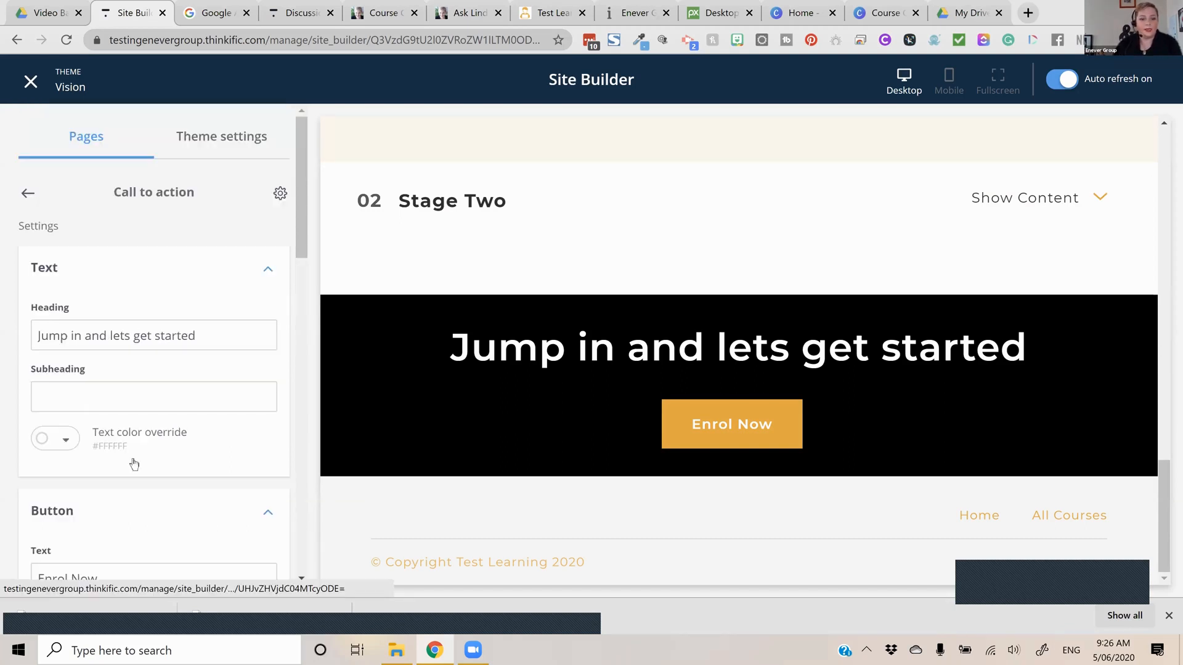
Add a Pricing options section below the Call to action section and open its settings
scroll(158, 492, "down", 3)
left_click(153, 493)
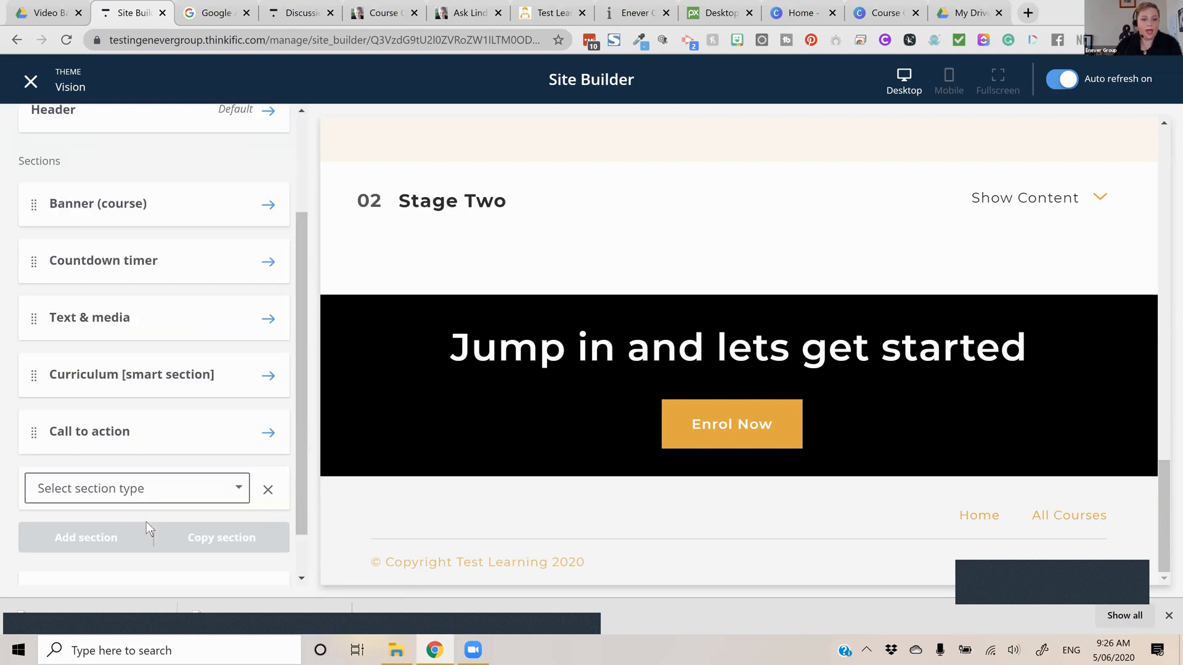
scroll(146, 522, "down", 5)
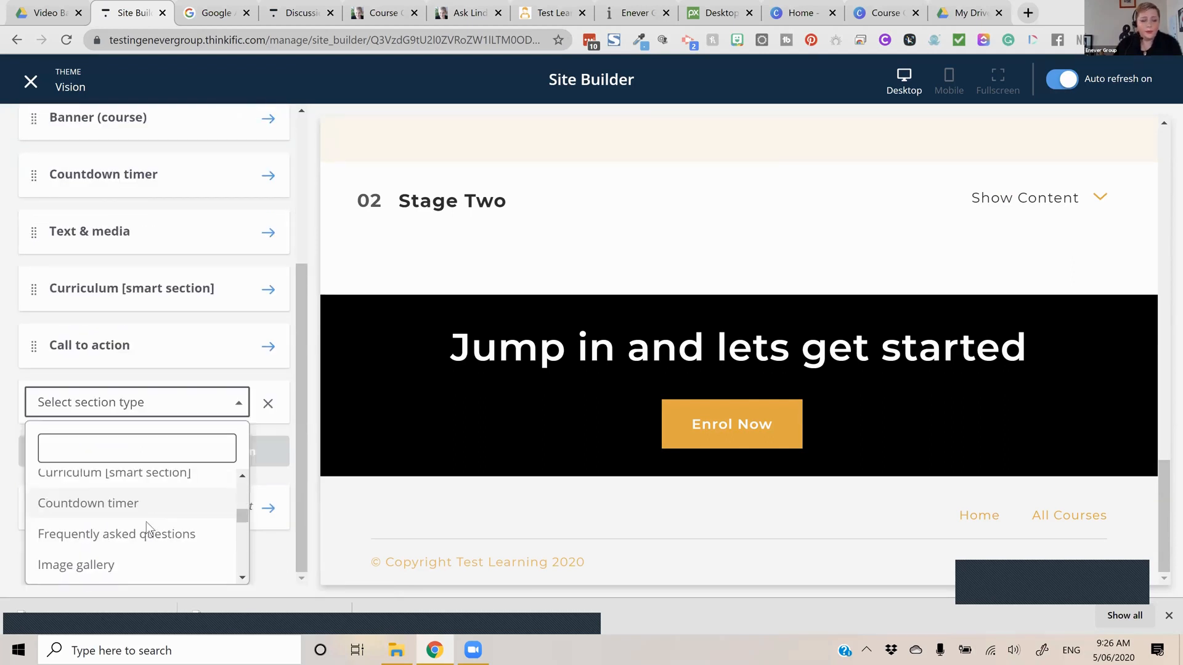
scroll(146, 523, "down", 2)
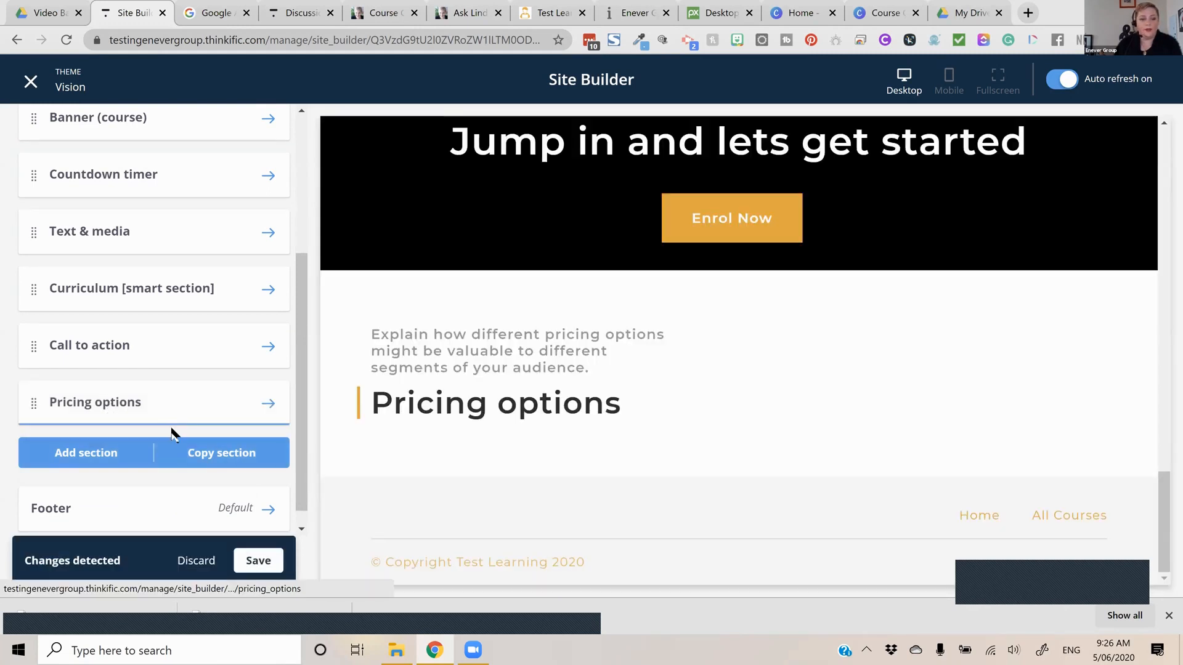
left_click(179, 406)
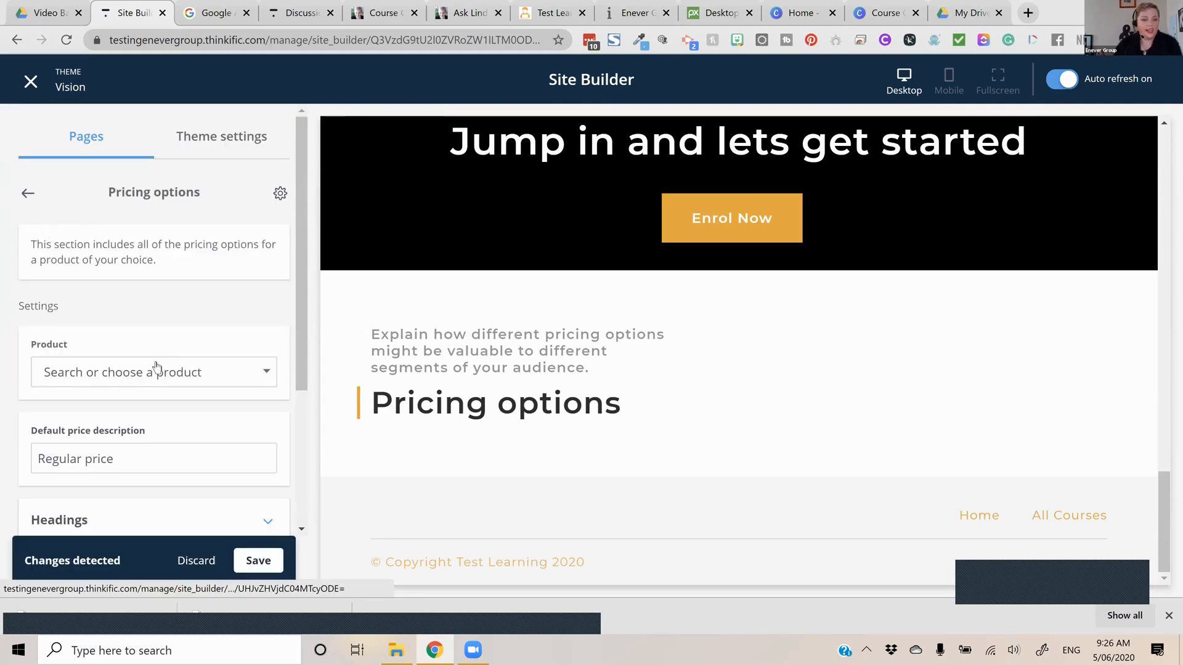
Add an Icons & text section below the Pricing options section
scroll(156, 367, "down", 4)
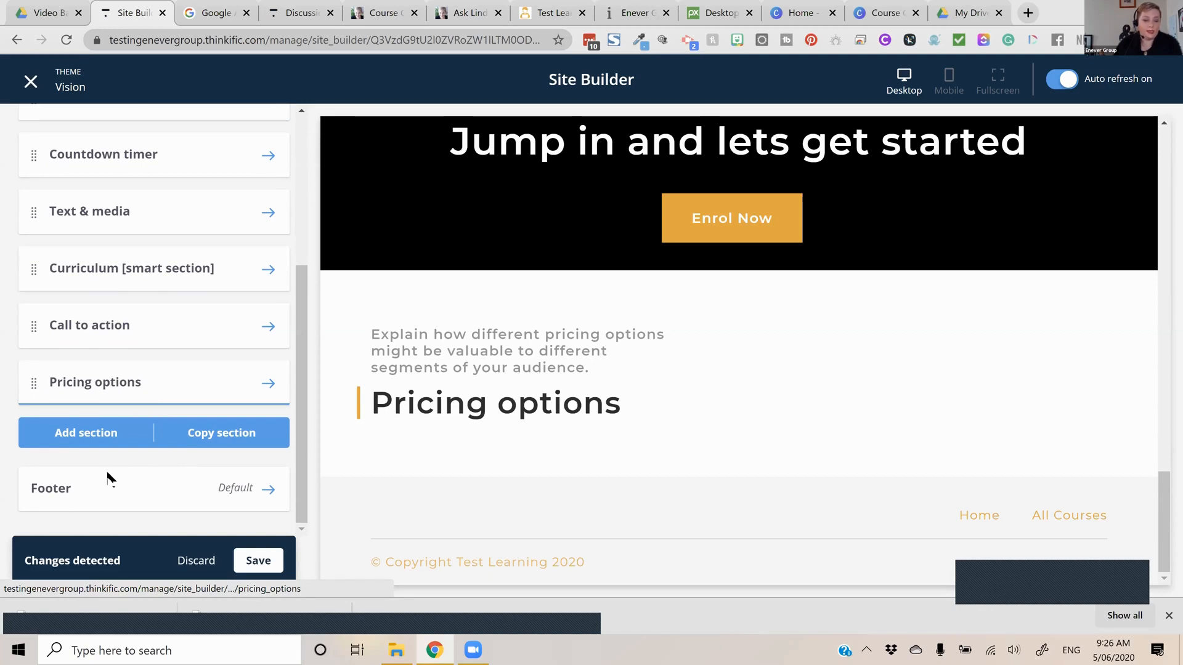
left_click(94, 434)
scroll(101, 470, "down", 5)
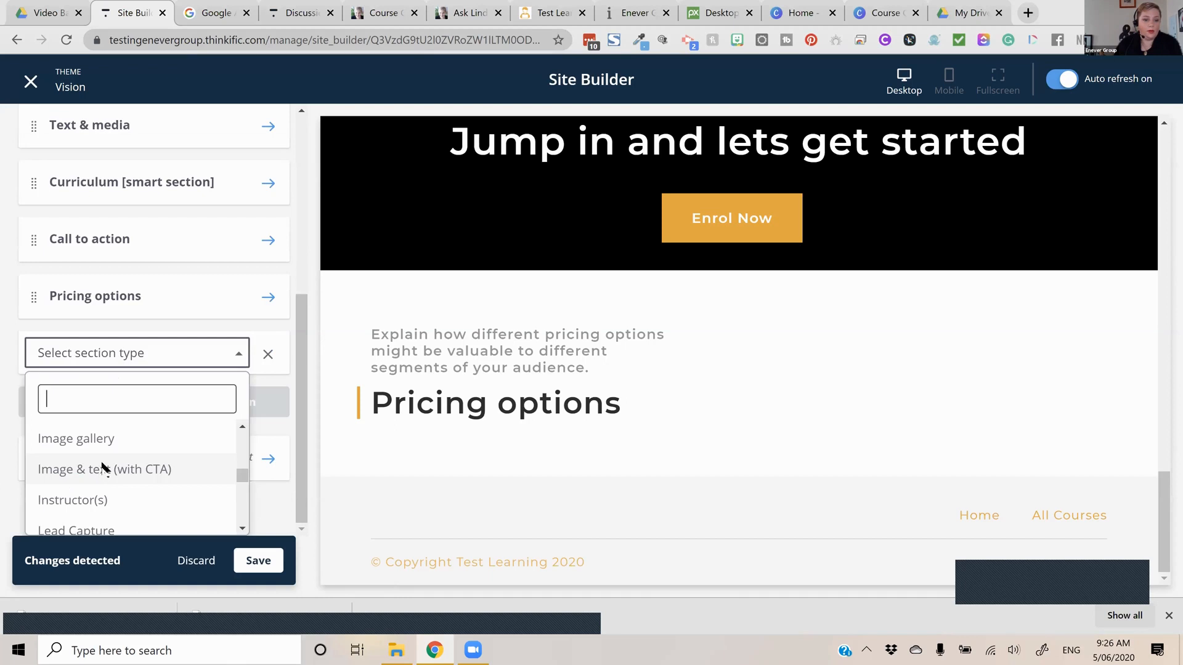
scroll(104, 456, "up", 3)
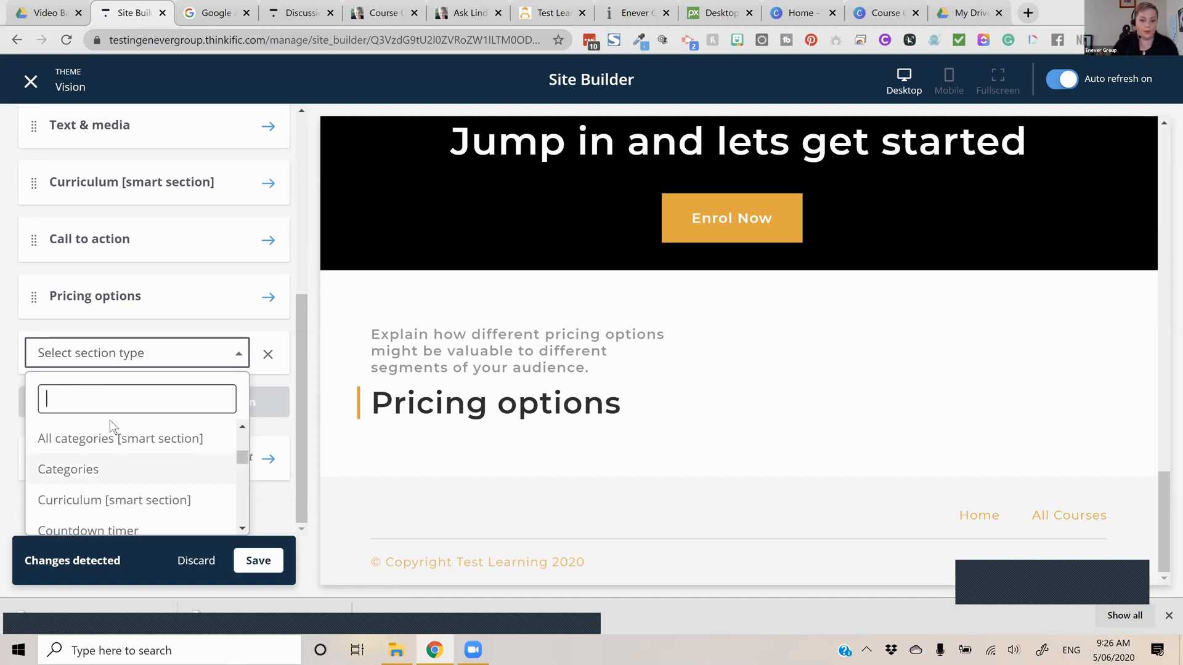
scroll(110, 420, "down", 1)
type("ico")
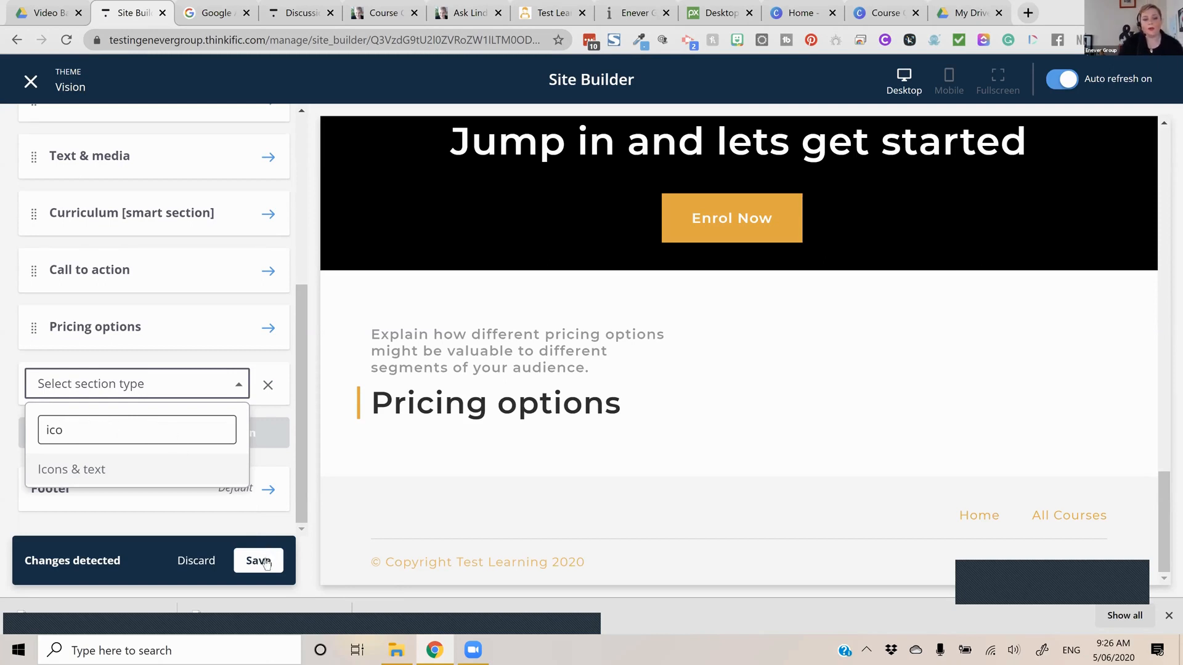
key("Return")
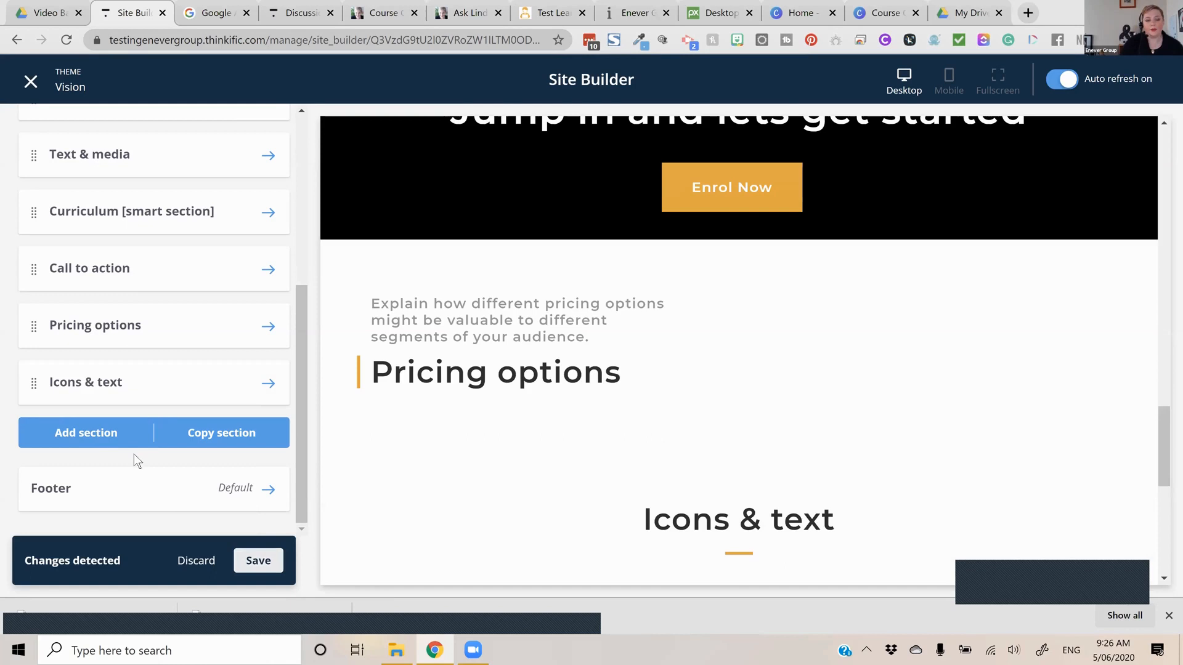
Add a Social proof: reviews section at the end of the page and move Icons & text above Pricing options
left_click(135, 426)
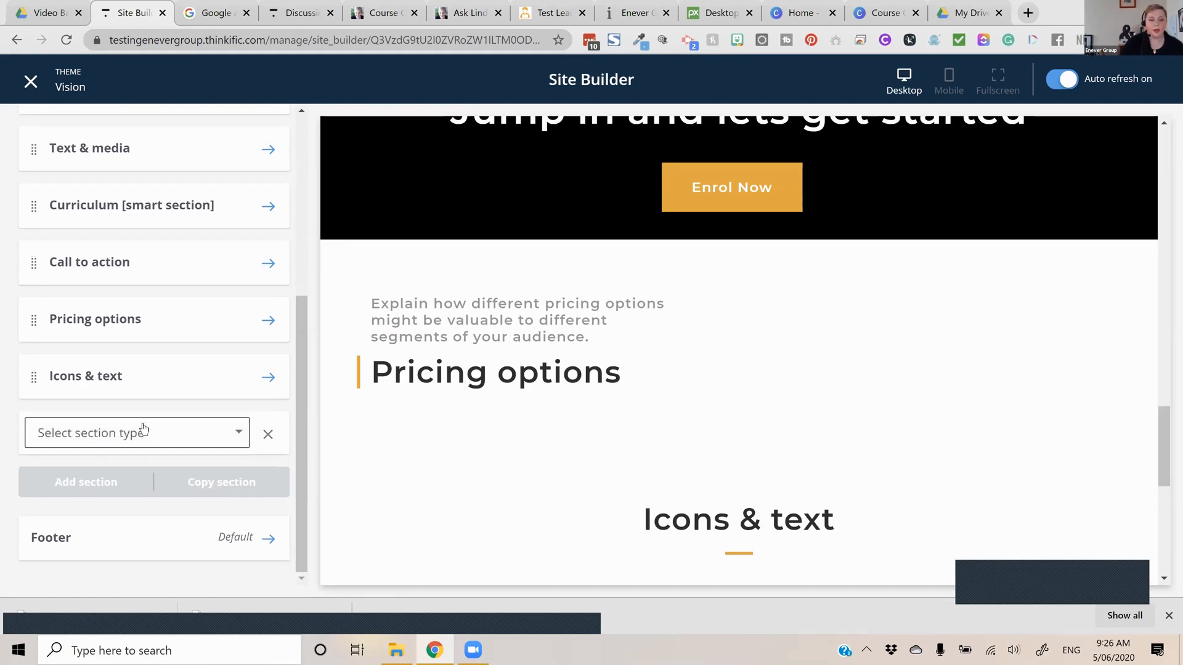
left_click(158, 432)
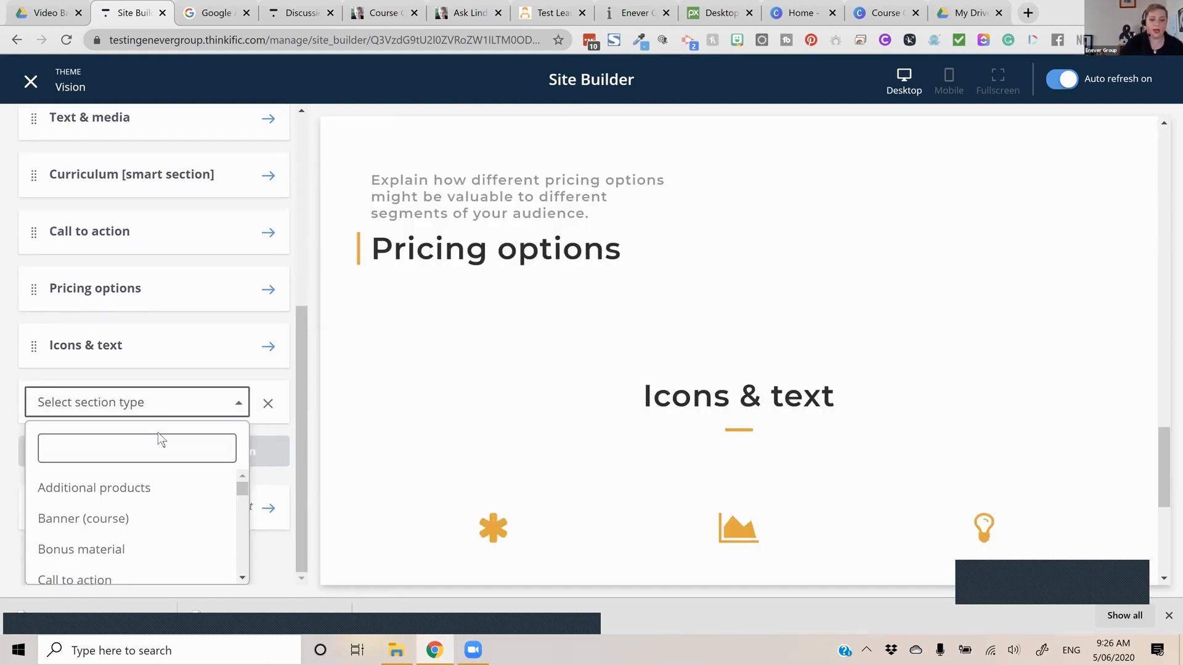
type("re")
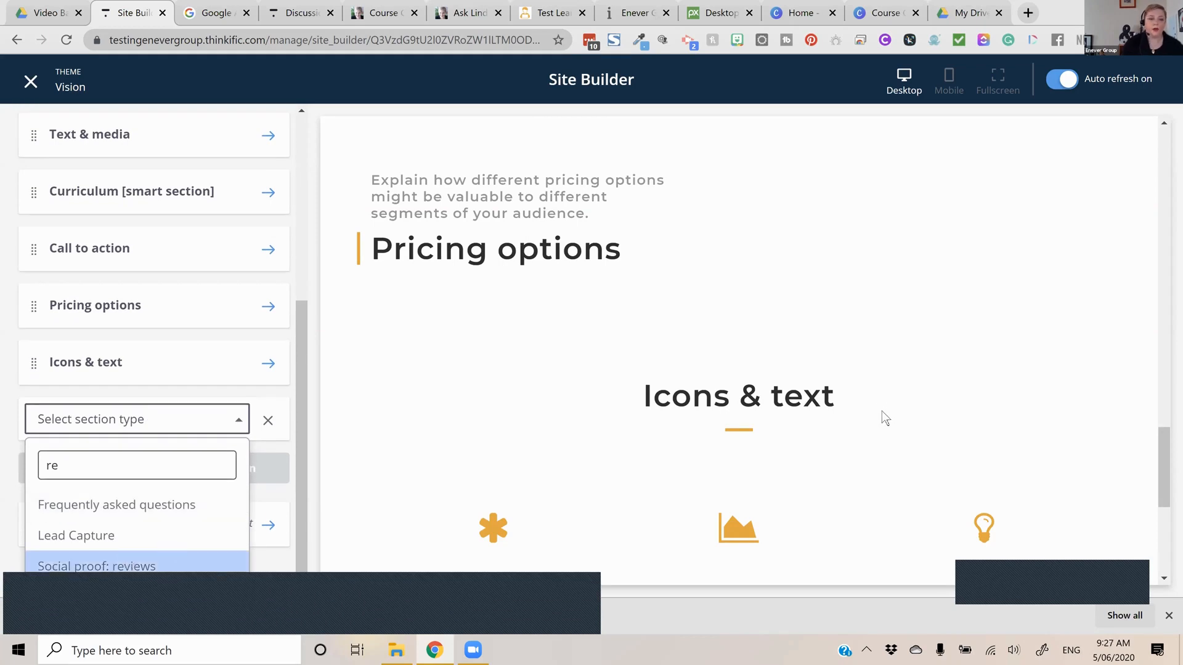
key("Return")
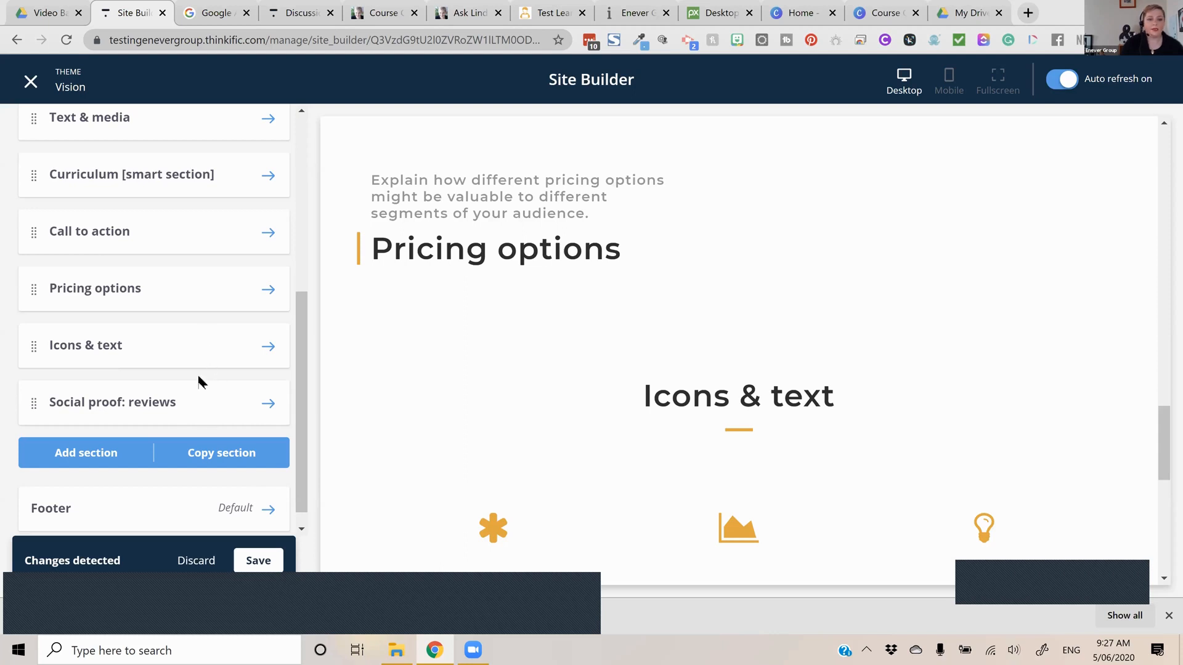
left_click_drag(209, 320, 208, 298)
left_click_drag(218, 377, 216, 394)
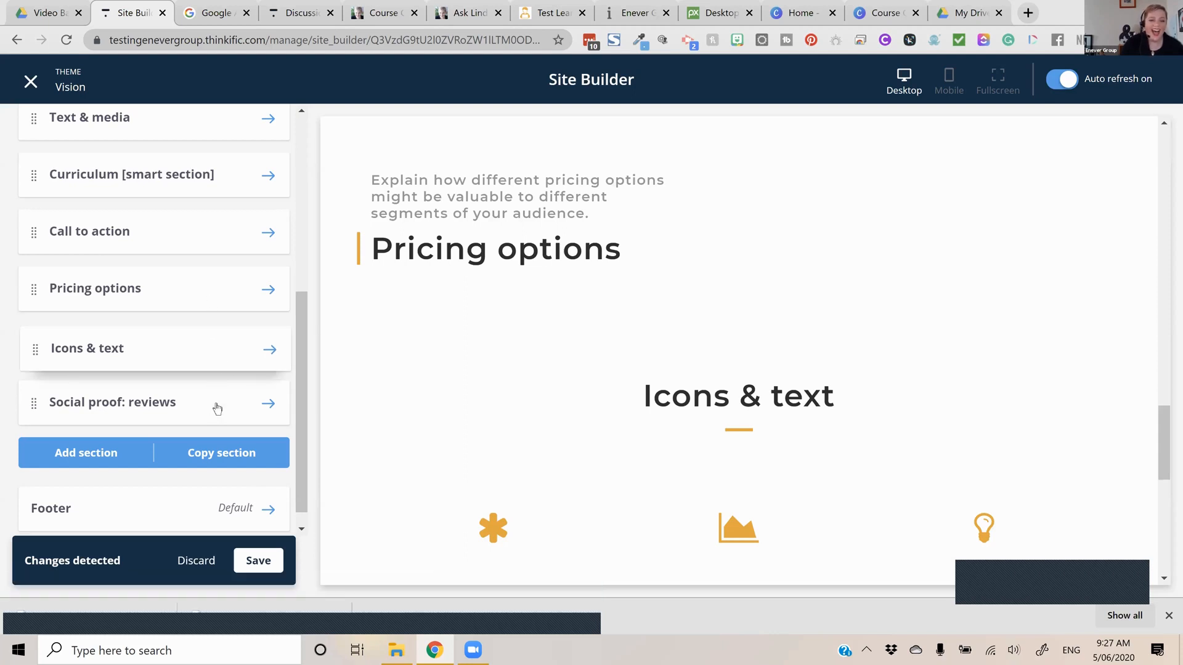
Add a course review block for Course on Presale to the Social proof: reviews section and save the page
left_click(217, 406)
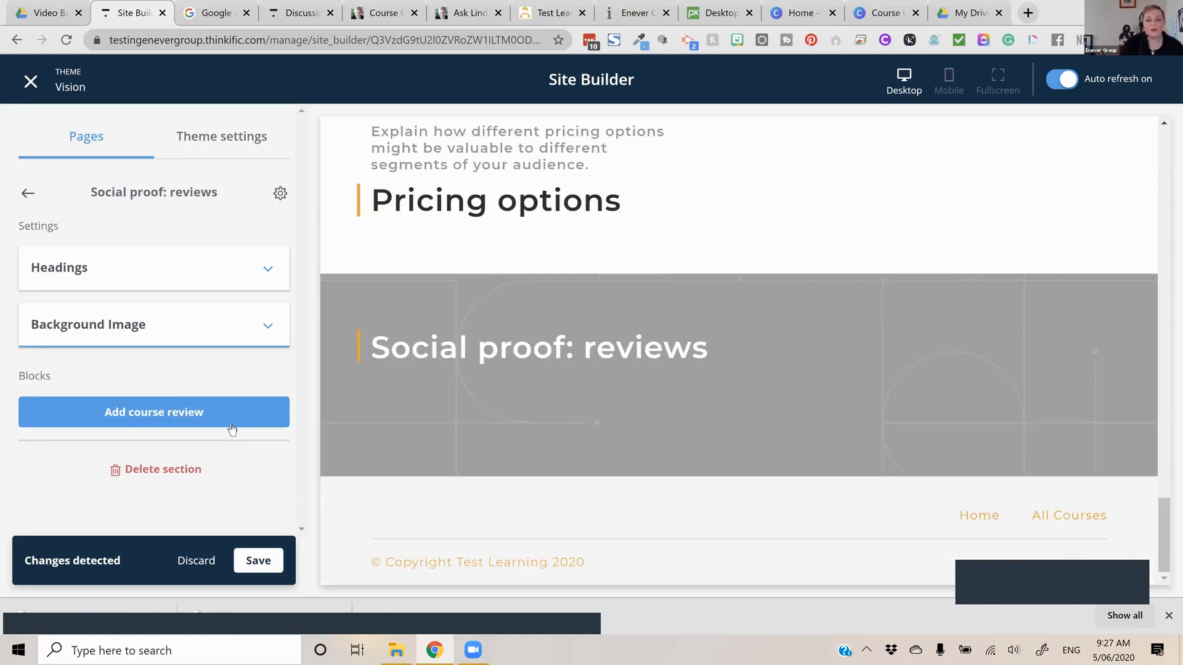
left_click(236, 416)
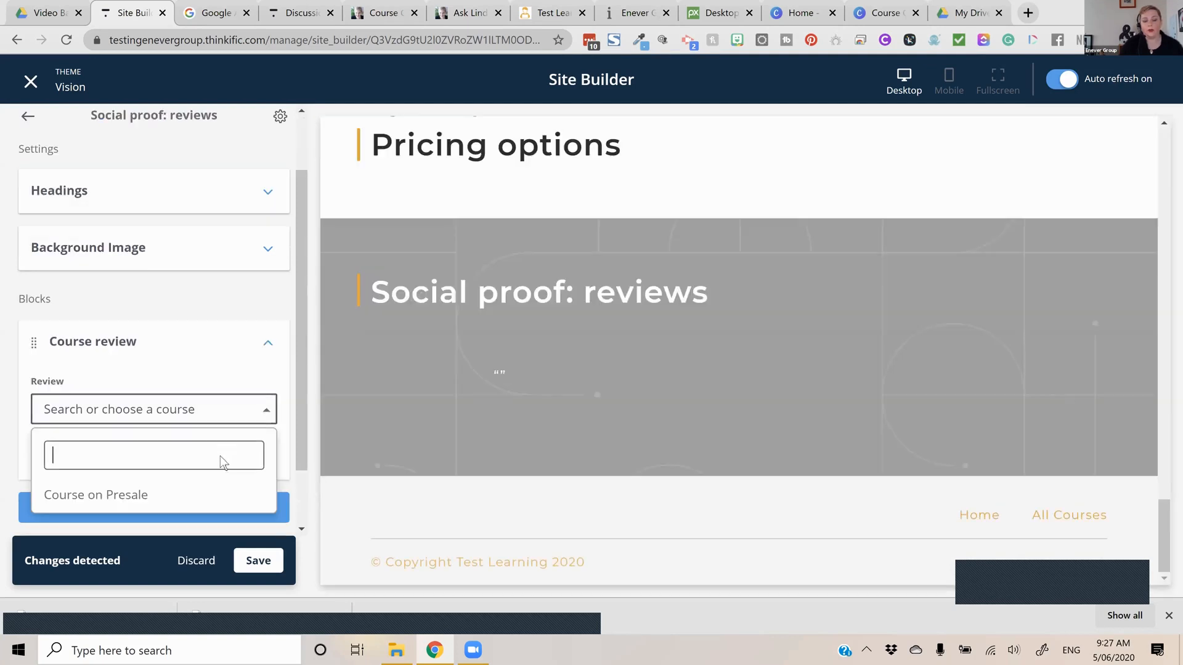
left_click(219, 494)
left_click(221, 454)
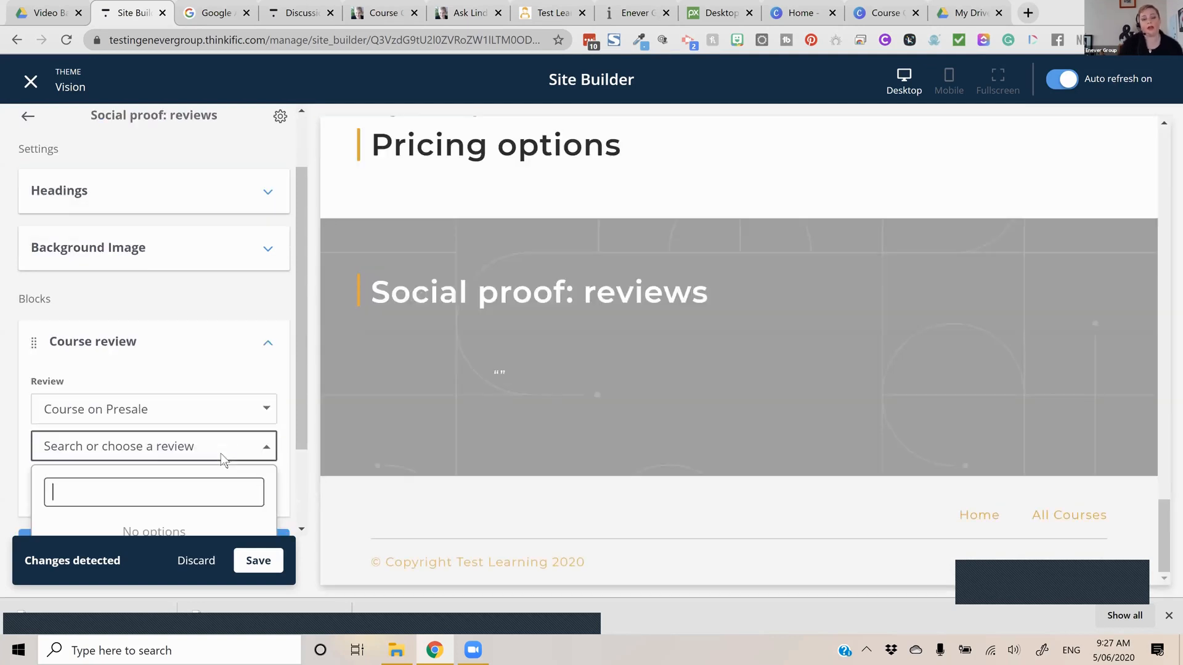
left_click(266, 570)
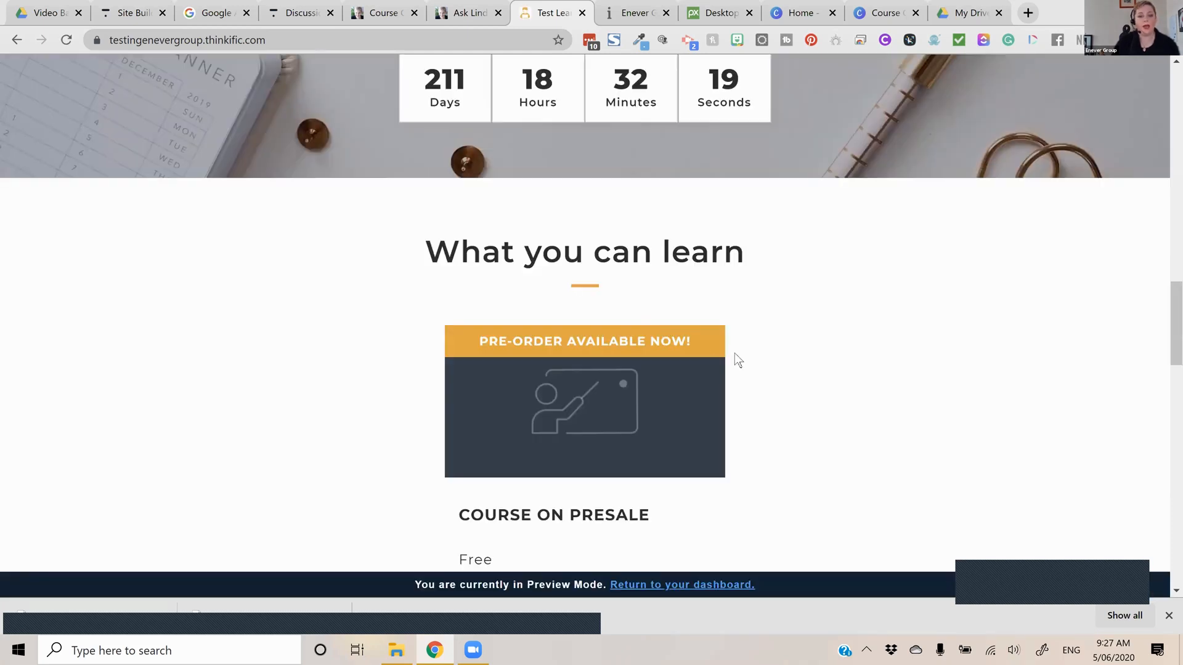
Open Course on Presale from the site's home page preview and review its landing page from the banner to the Icons & text section
scroll(734, 353, "down", 2)
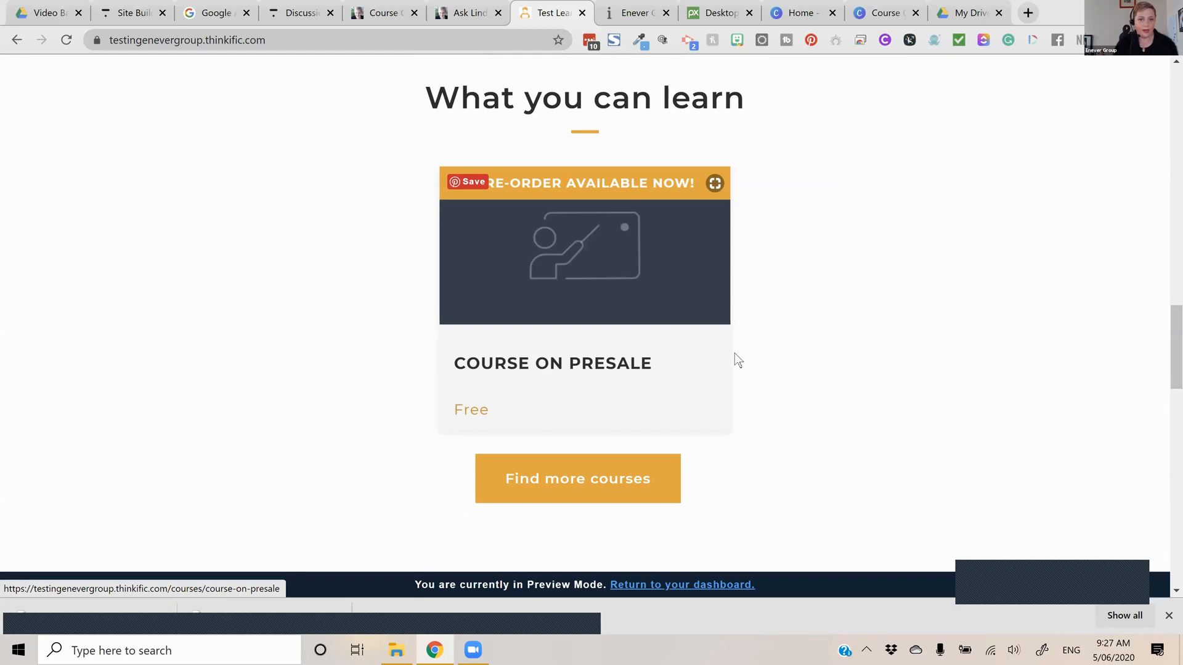
left_click(735, 354)
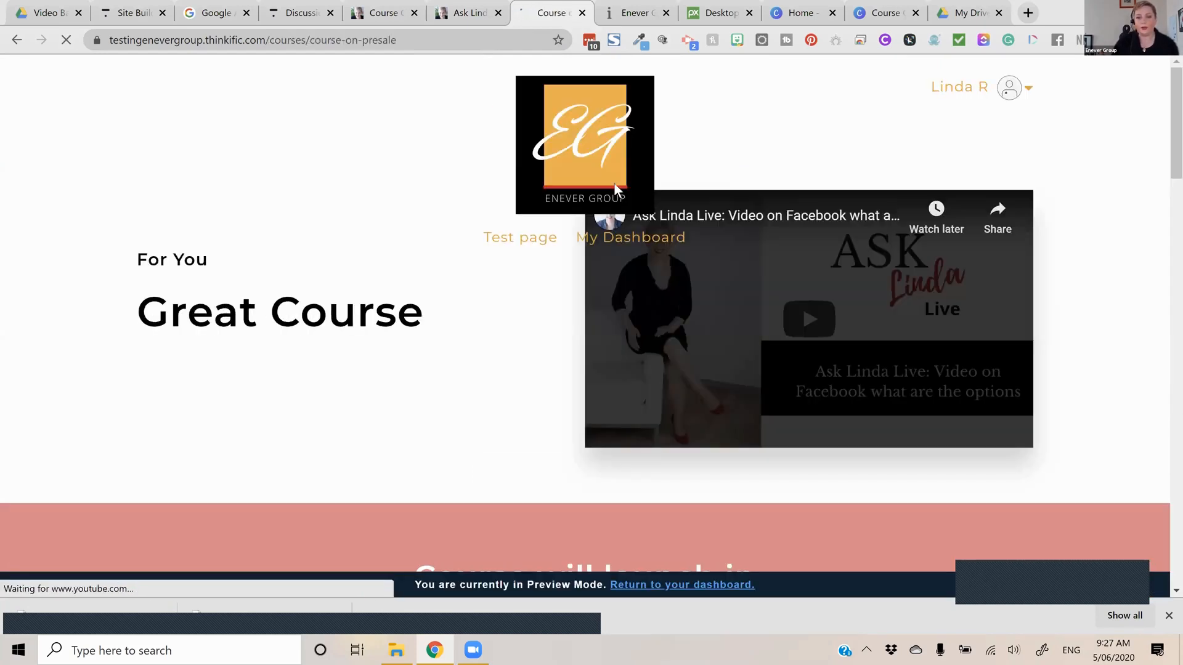
scroll(719, 268, "down", 8)
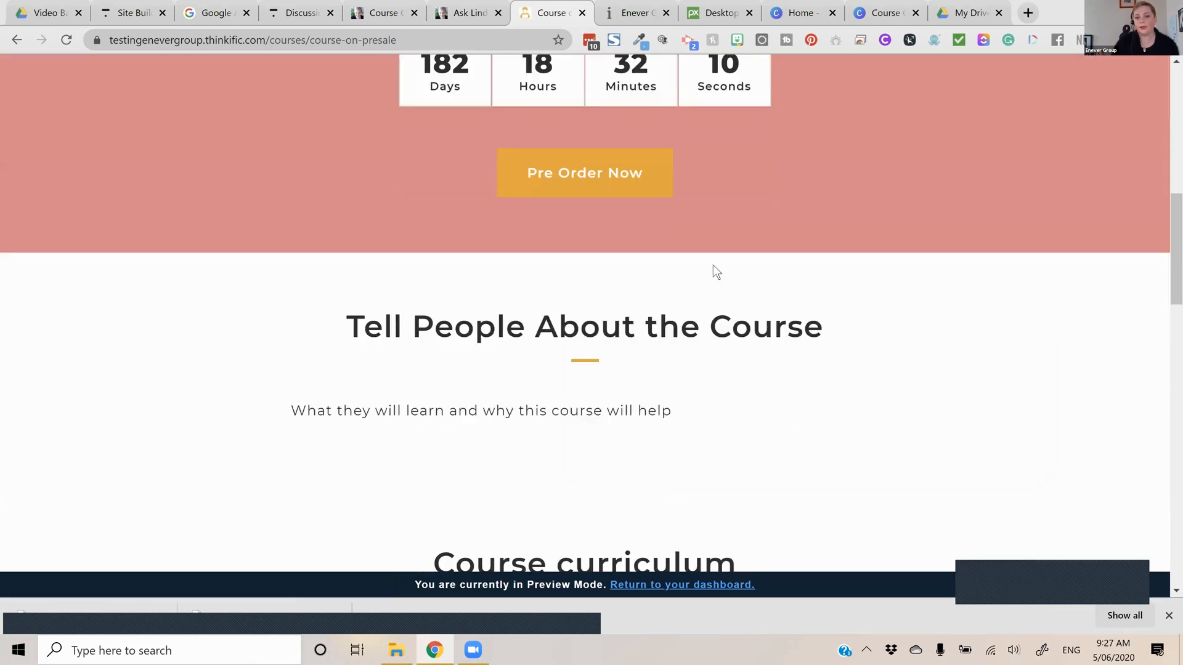
scroll(715, 271, "down", 3)
scroll(715, 272, "down", 2)
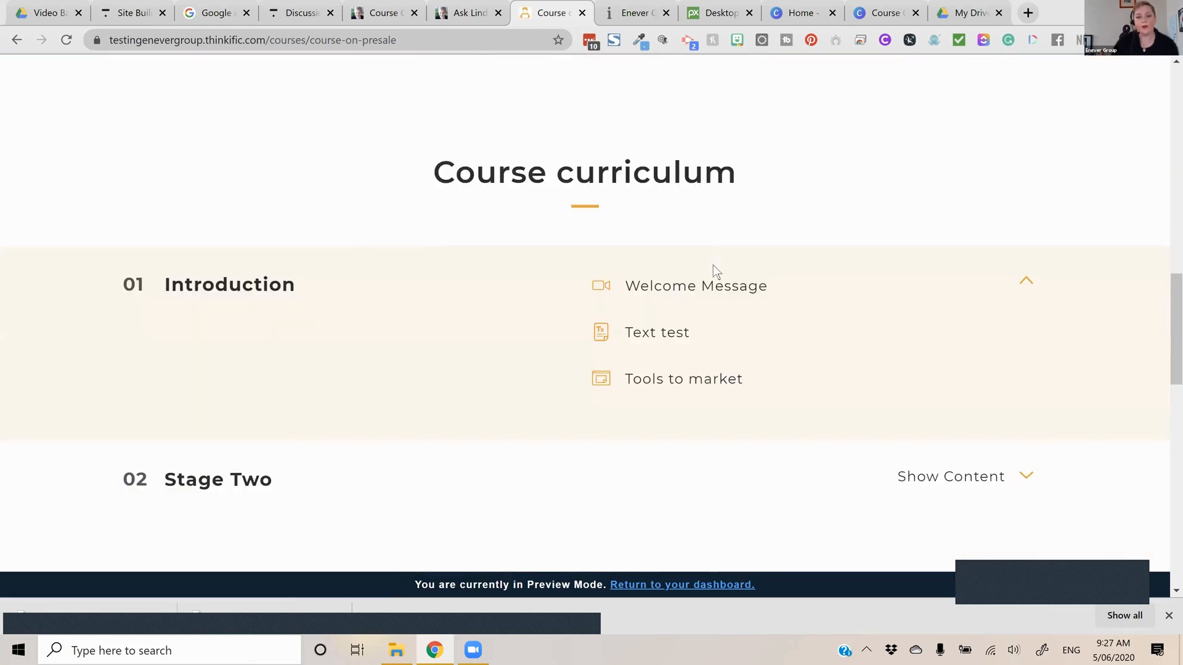
scroll(711, 271, "down", 5)
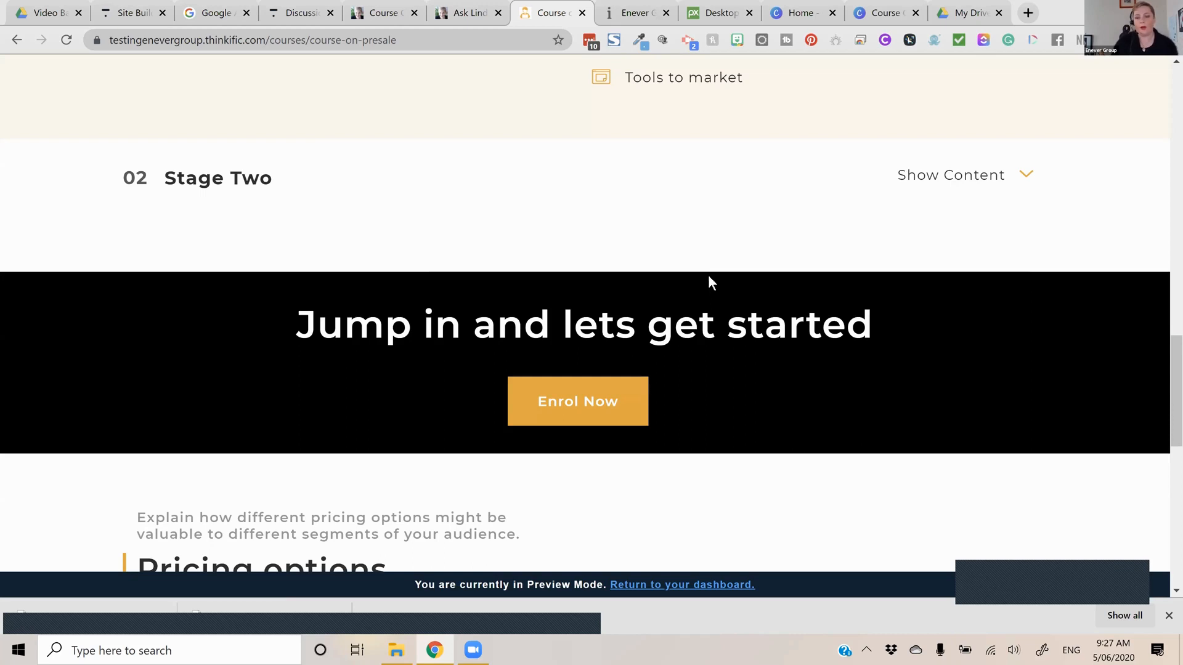
scroll(727, 197, "down", 10)
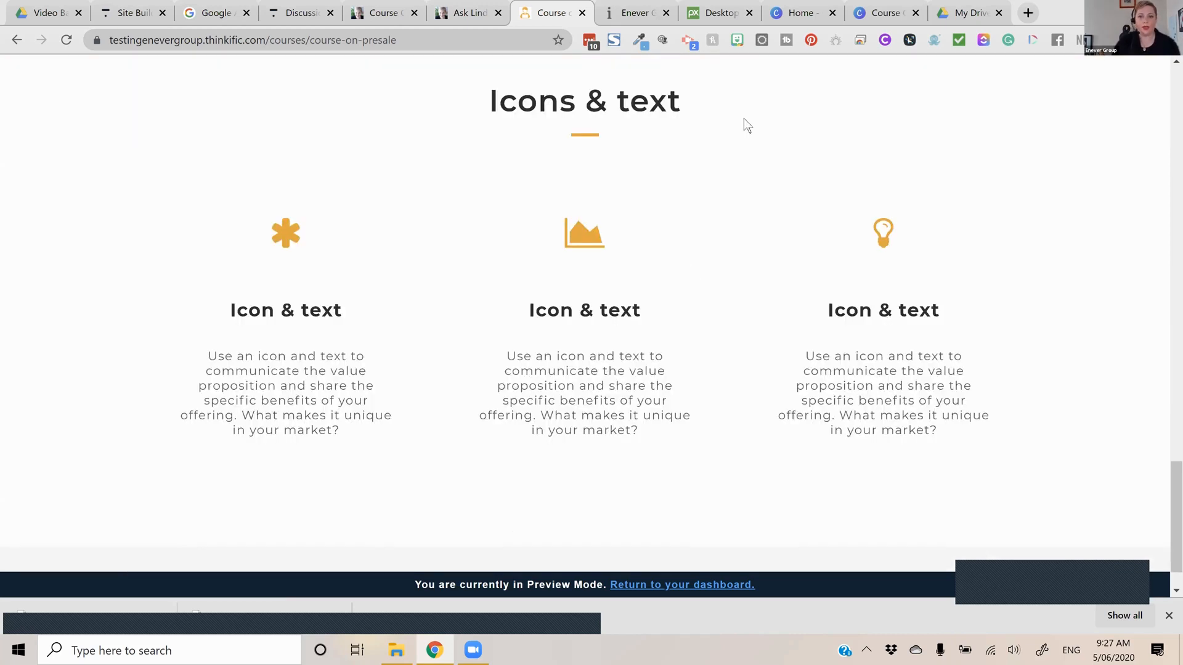
scroll(745, 14, "up", 15)
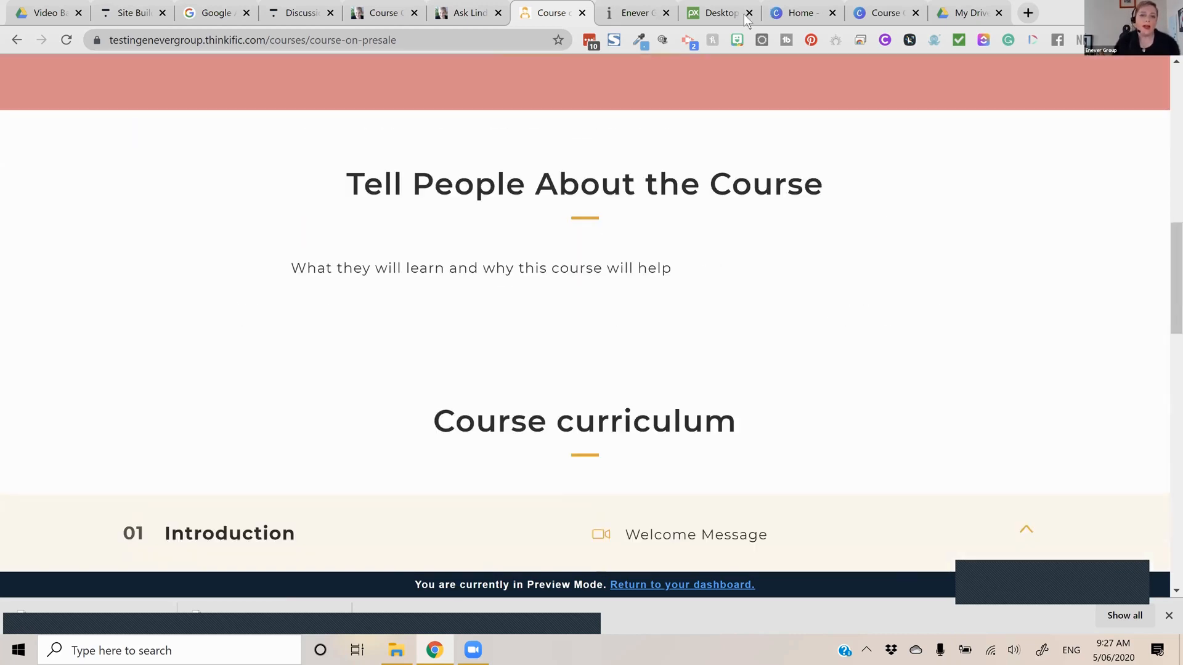
scroll(690, 13, "up", 6)
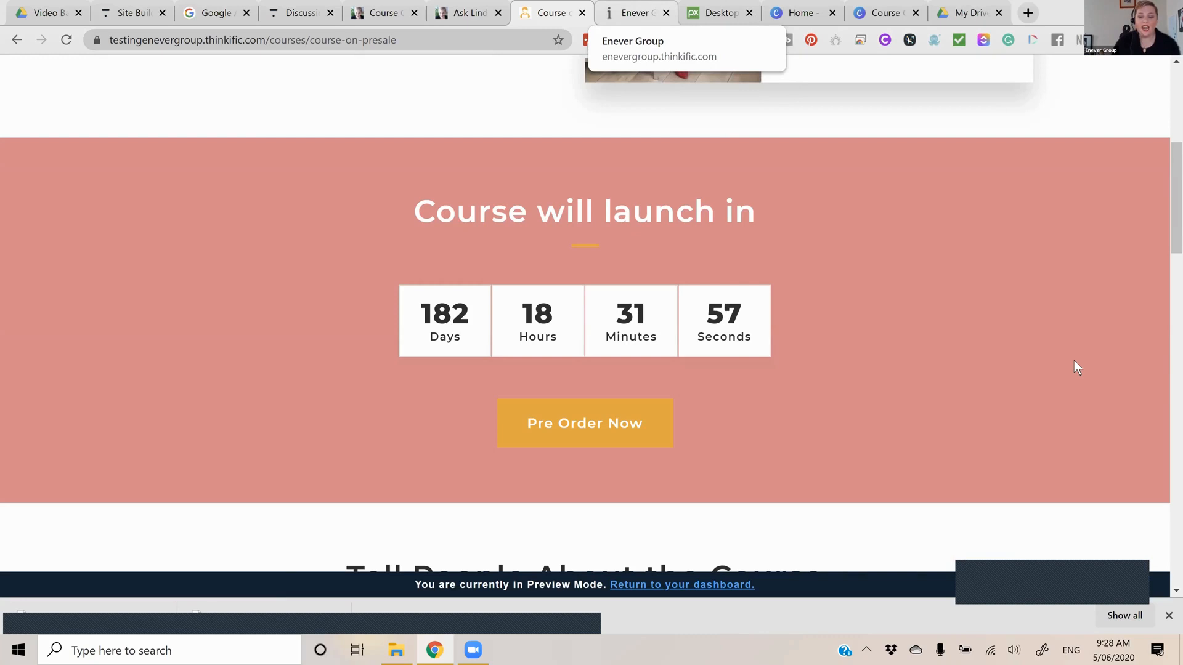
Open The Marketing Circle bundle from the Enever Group site's course list and examine its page sections down to the membership options
key("ctrl+Tab")
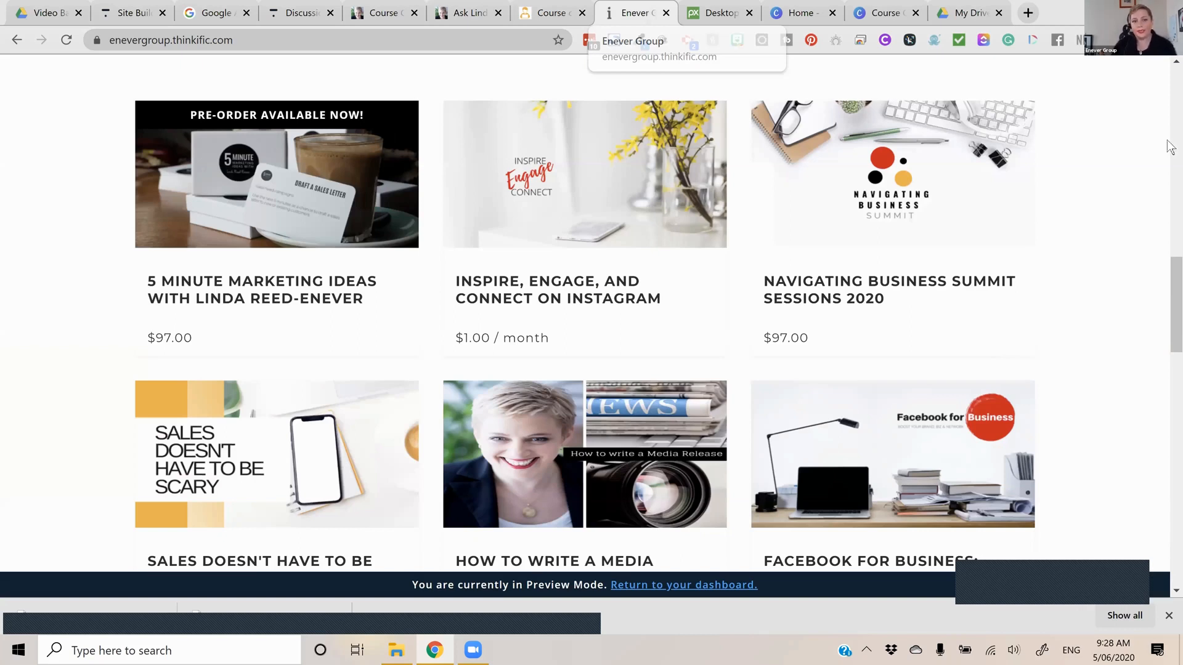
scroll(1170, 147, "down", 8)
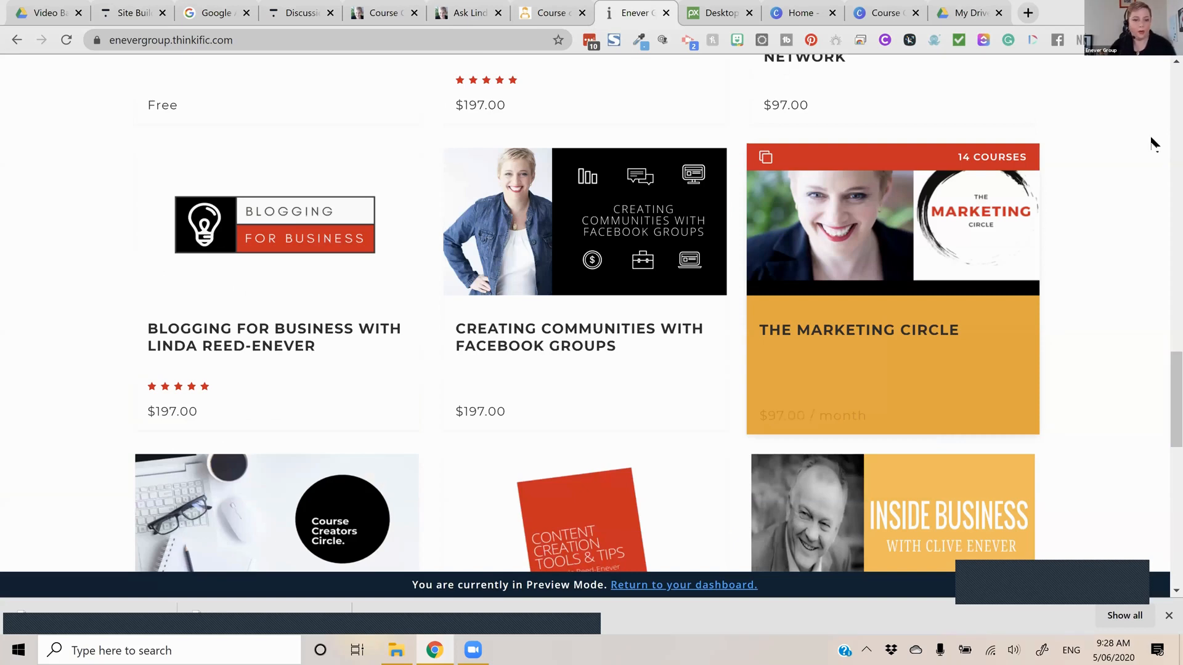
left_click(953, 187)
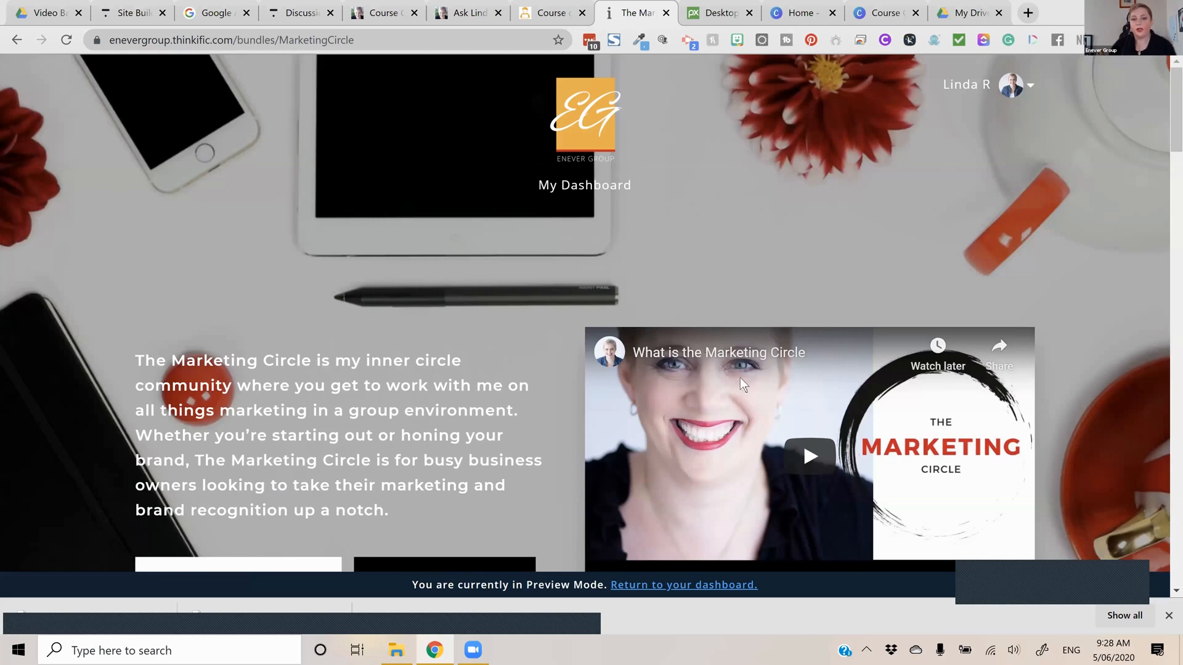
scroll(741, 379, "down", 6)
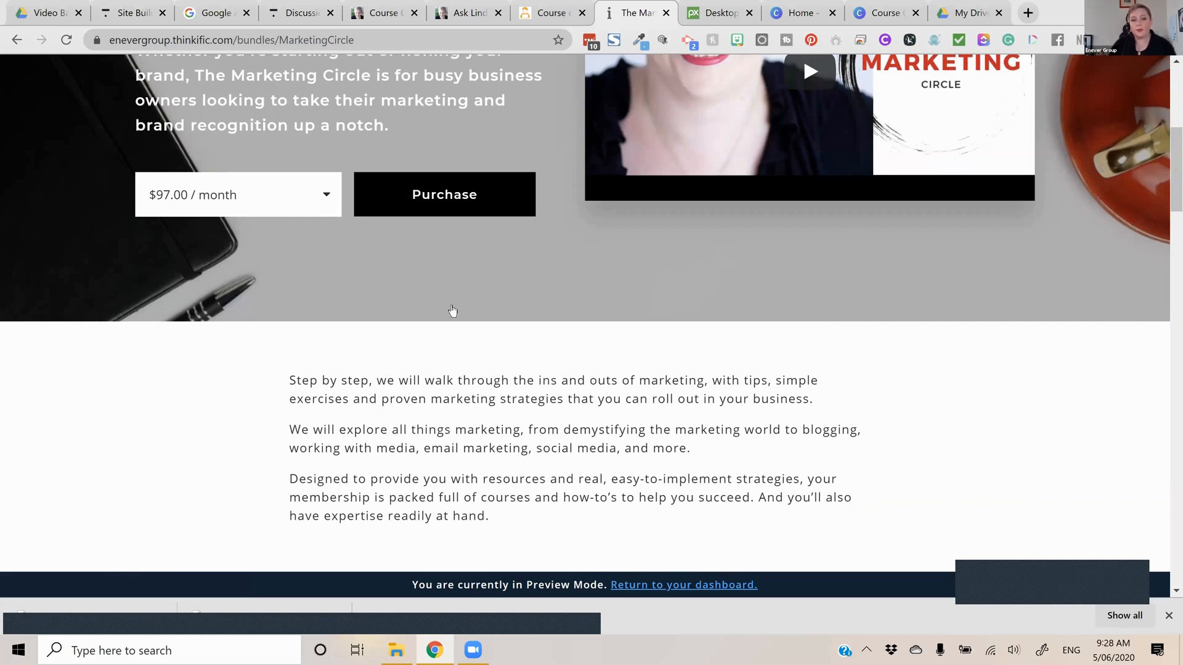
scroll(453, 312, "down", 6)
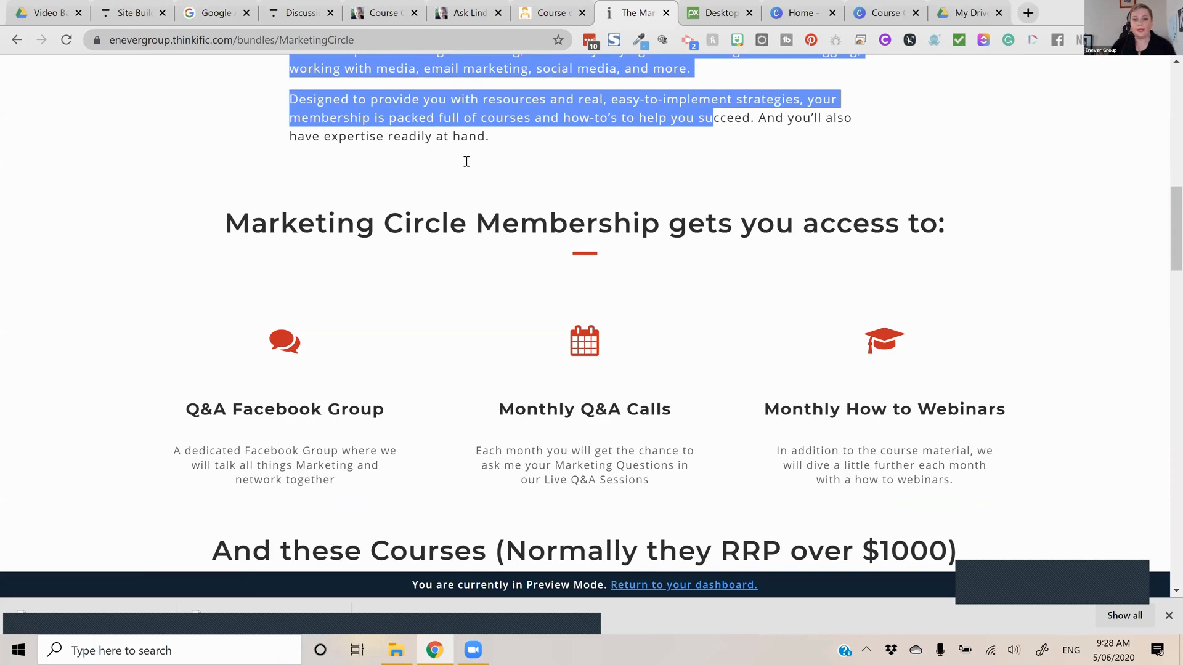
scroll(565, 172, "down", 6)
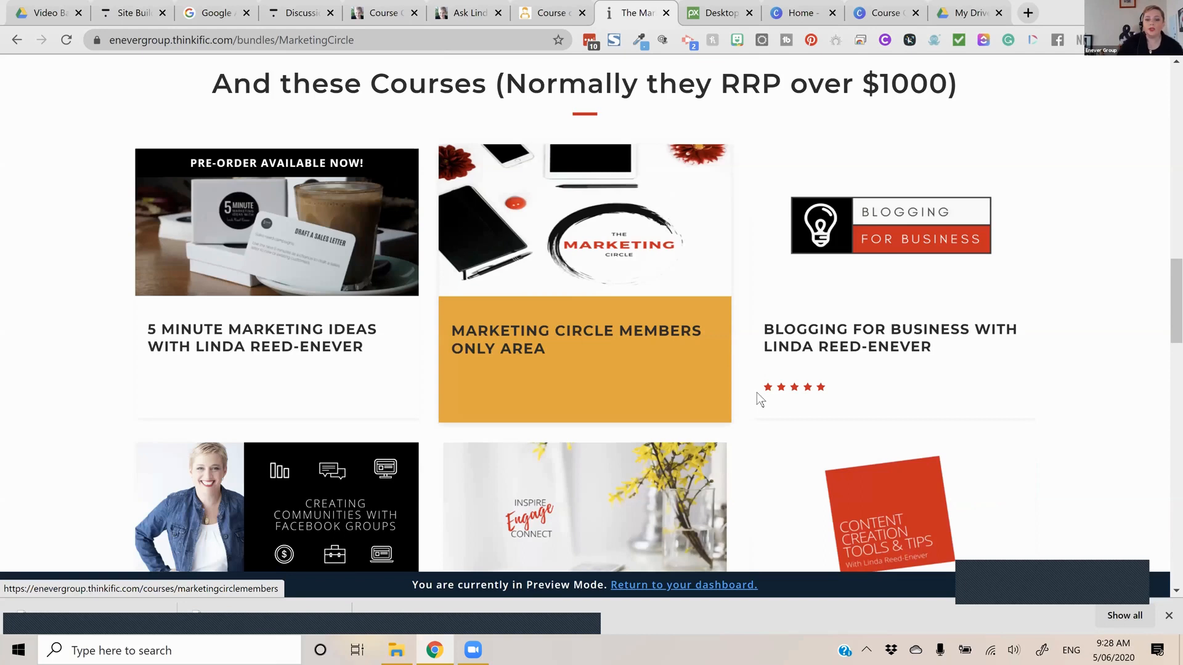
scroll(758, 393, "down", 10)
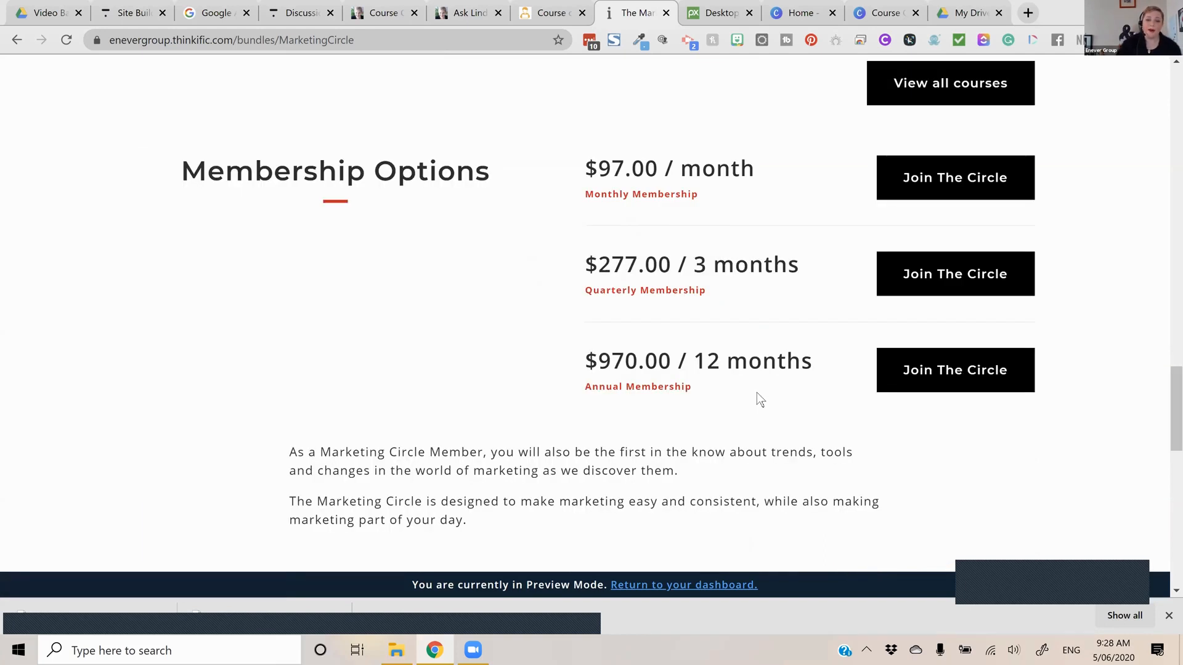
Browse forward and back through the course reviews at the end of The Marketing Circle page
scroll(619, 466, "down", 12)
left_click(619, 466)
left_click(548, 472)
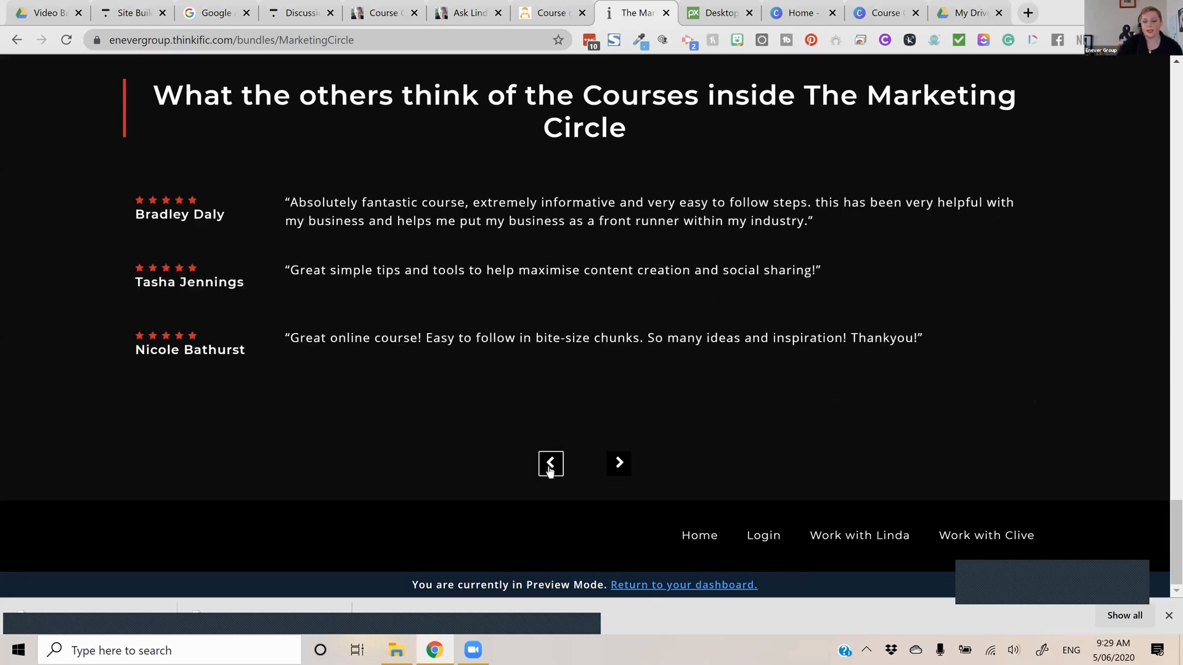
left_click(553, 463)
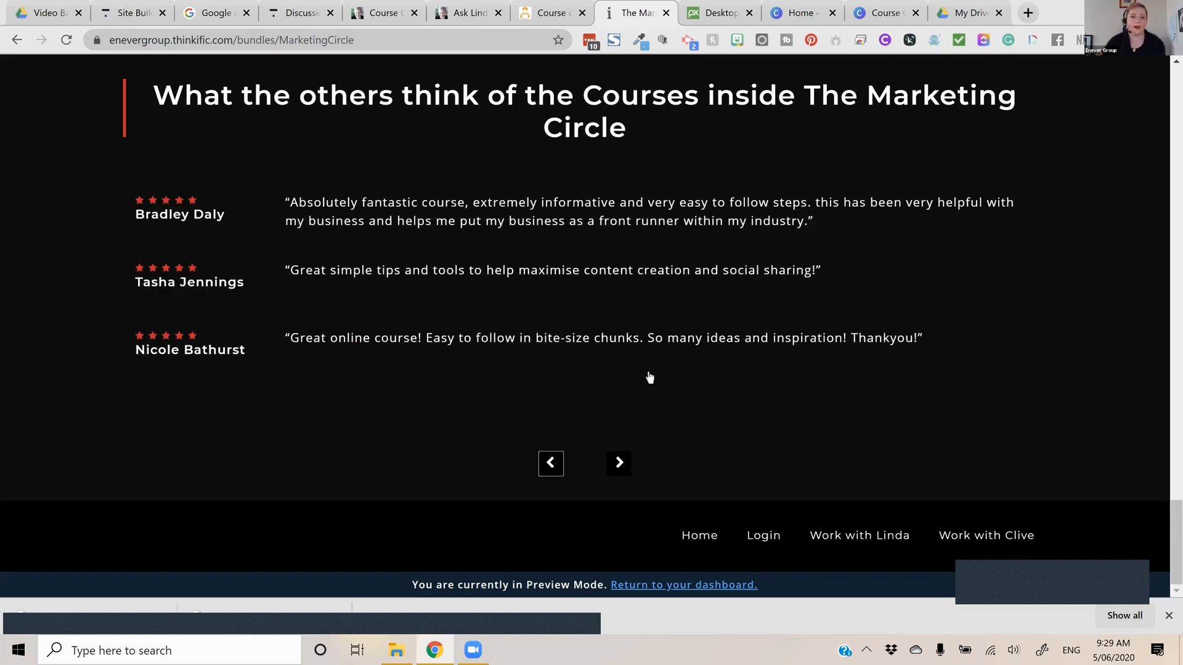
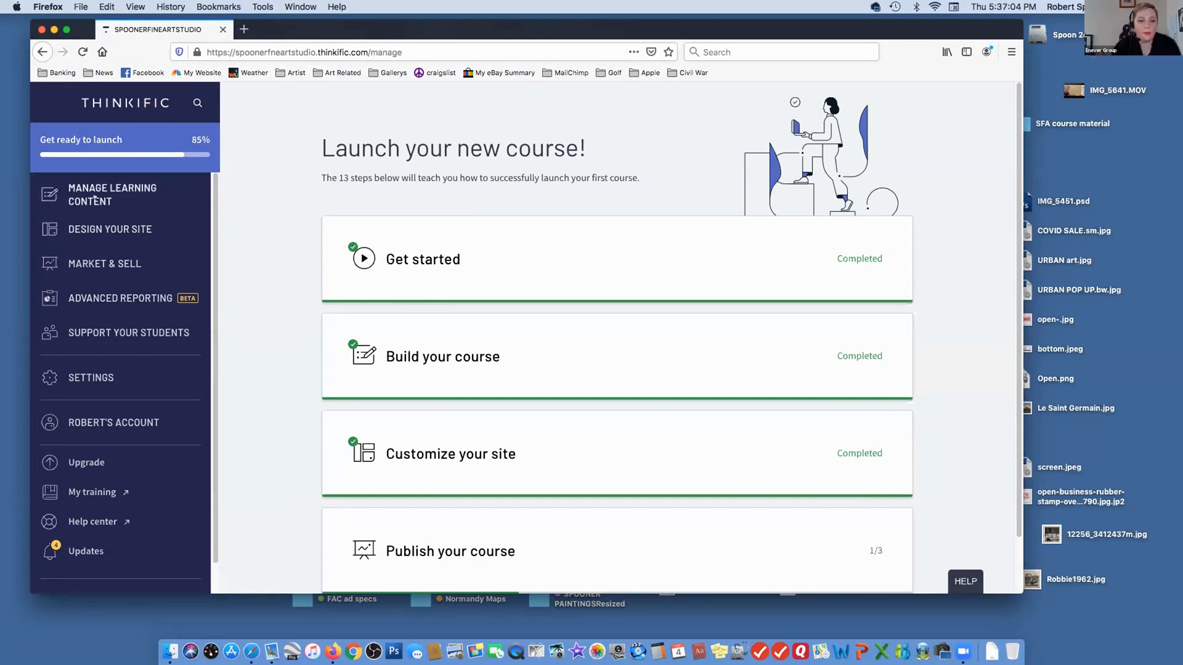
Open the Painting Fundamentals course and view its welcome chapter and the welcome message video lesson
left_click(94, 197)
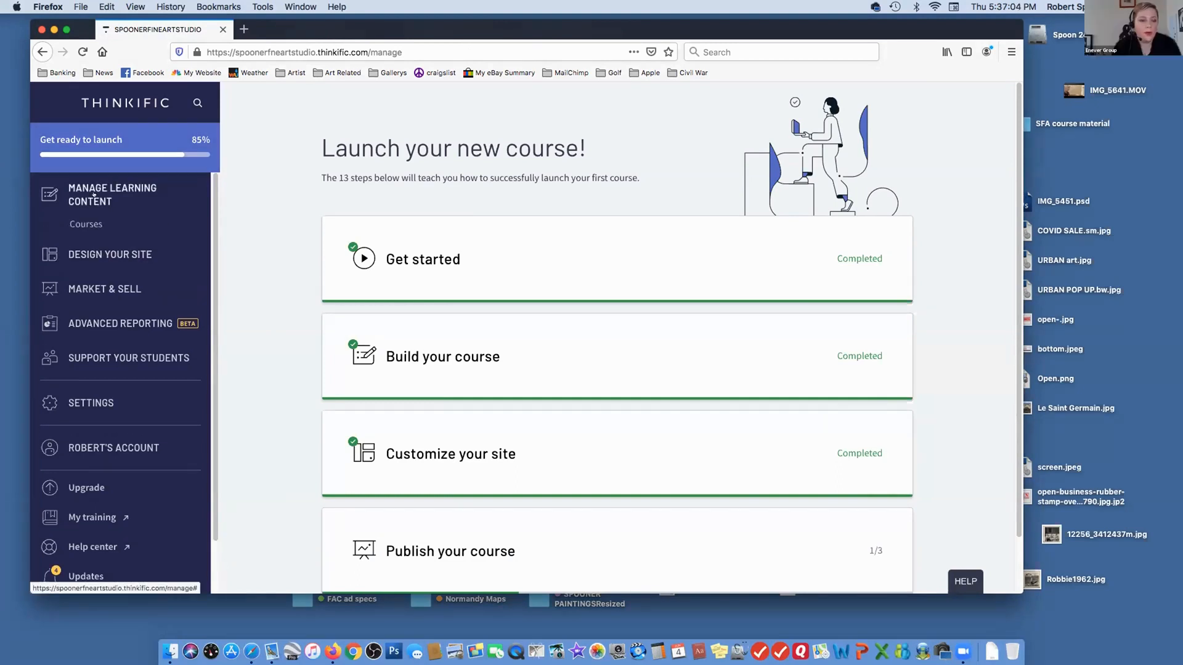
left_click(86, 224)
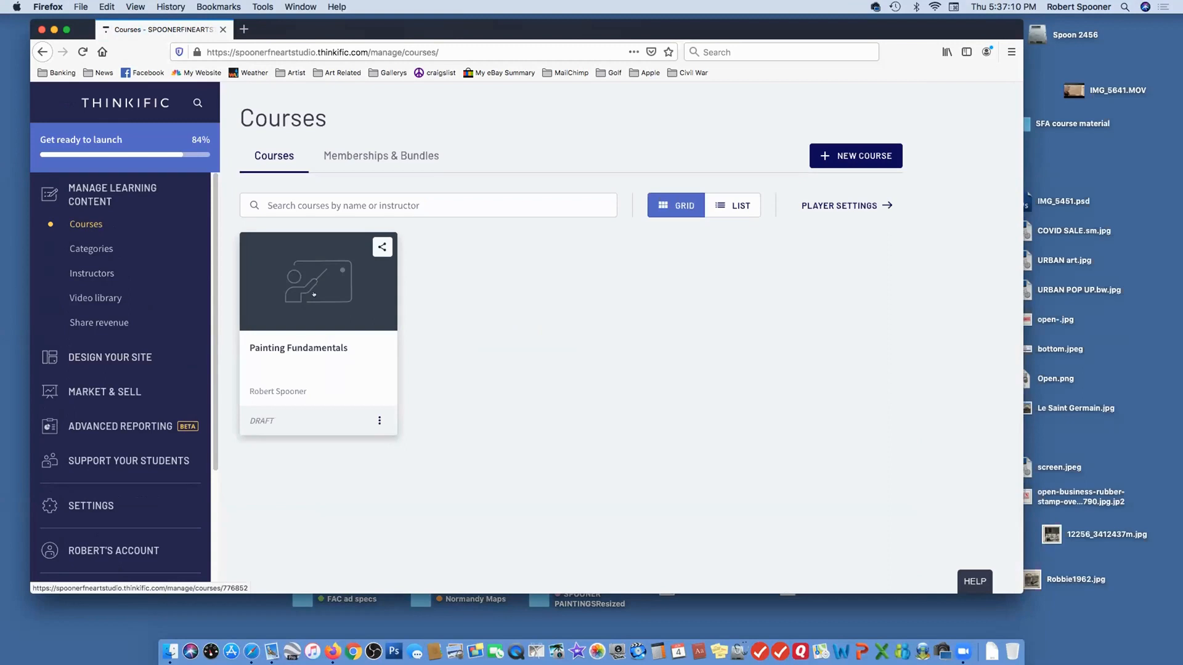
left_click(314, 294)
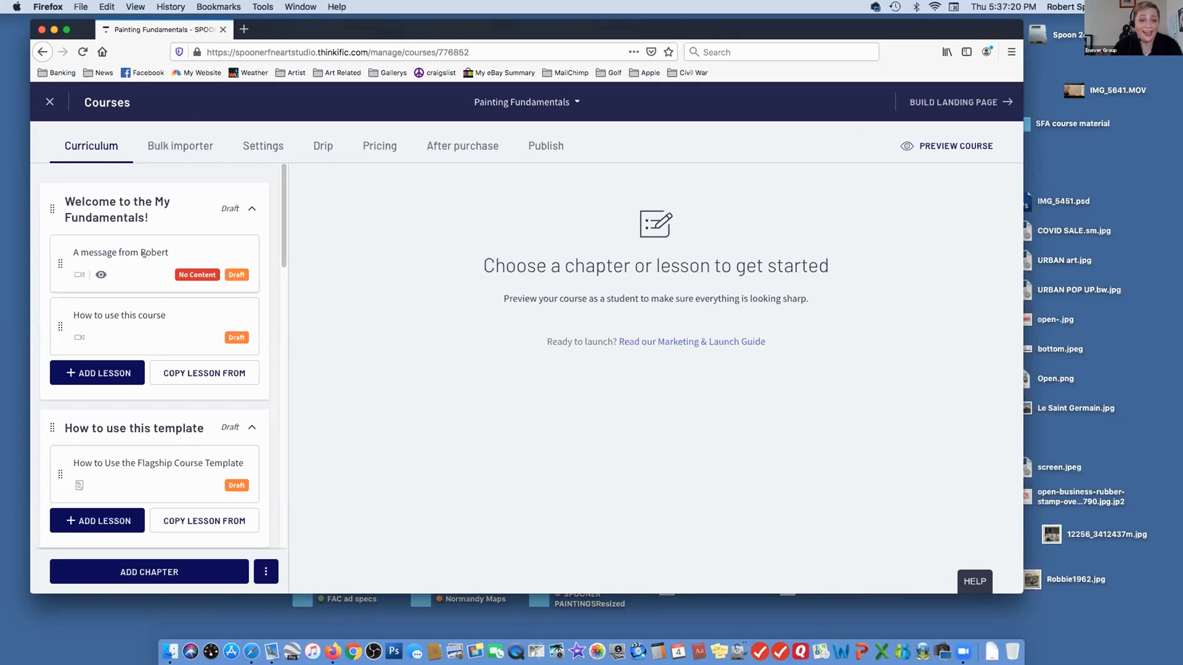
left_click(133, 213)
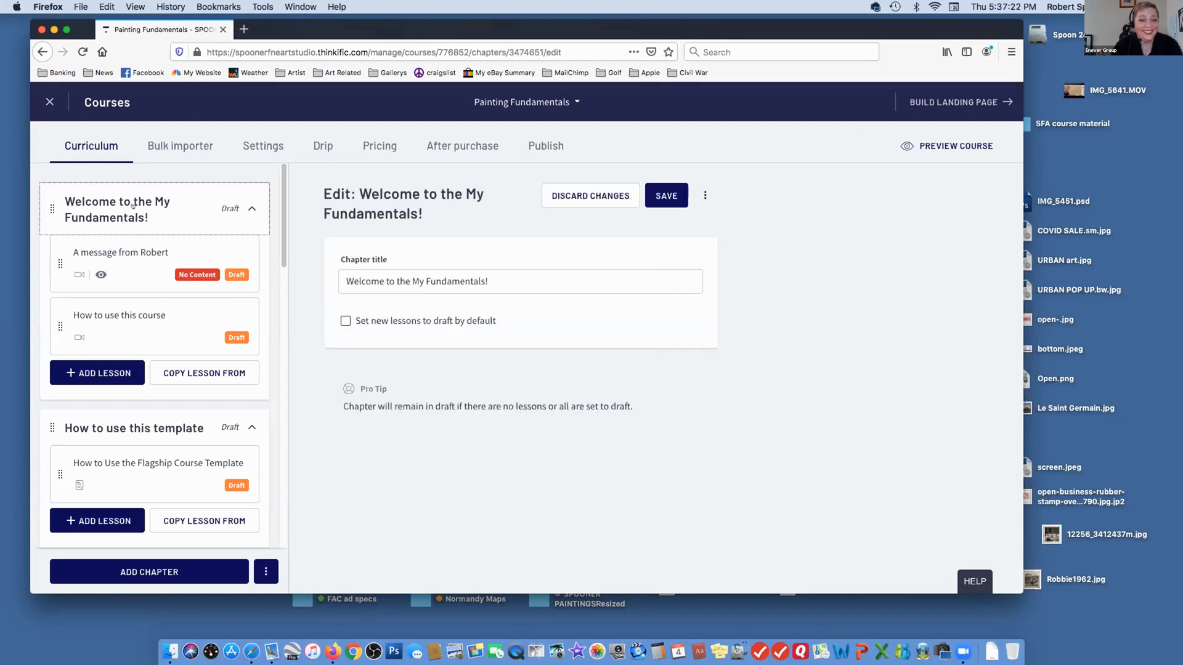
left_click(121, 260)
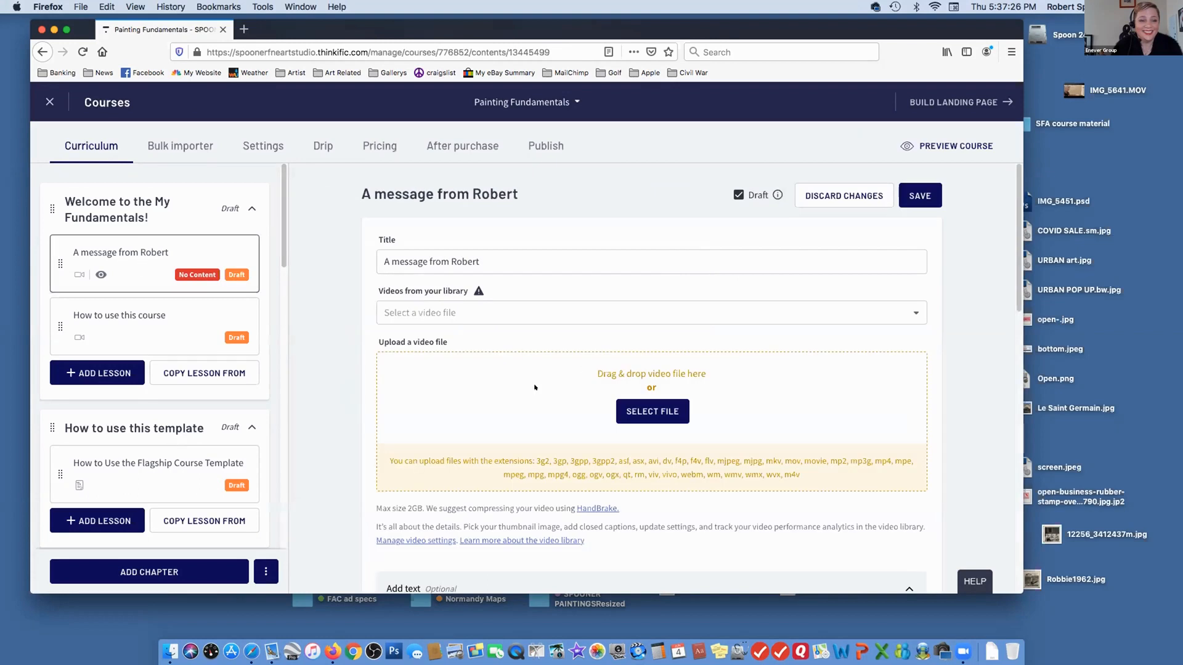
left_click_drag(284, 252, 287, 223)
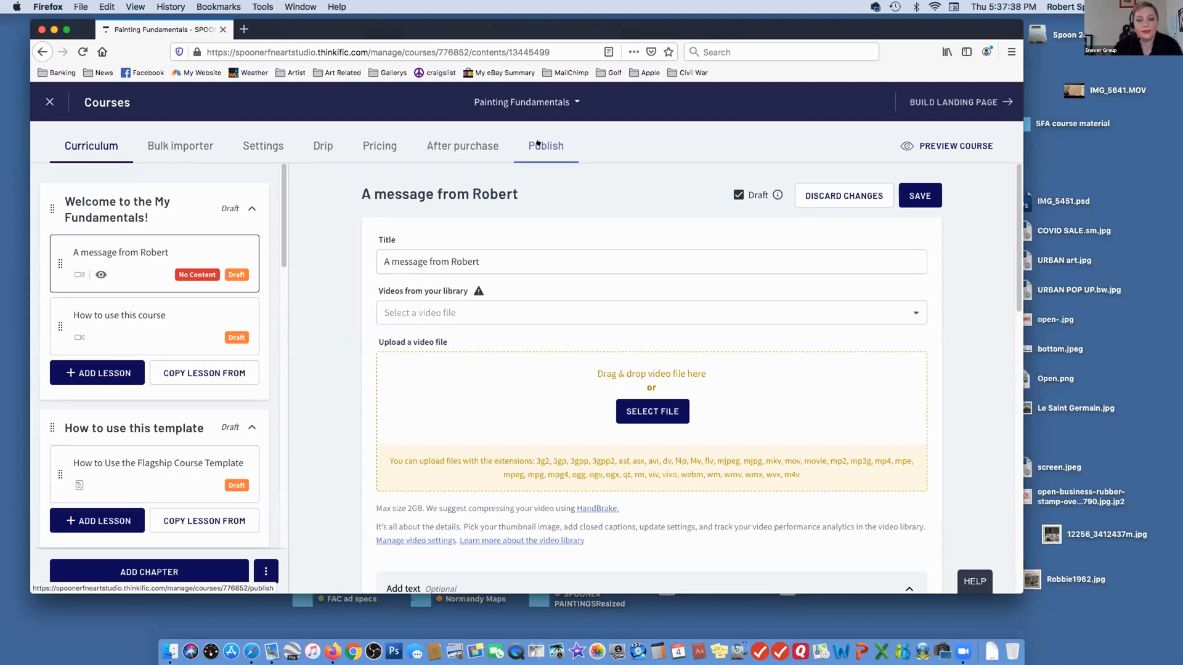
left_click(163, 203)
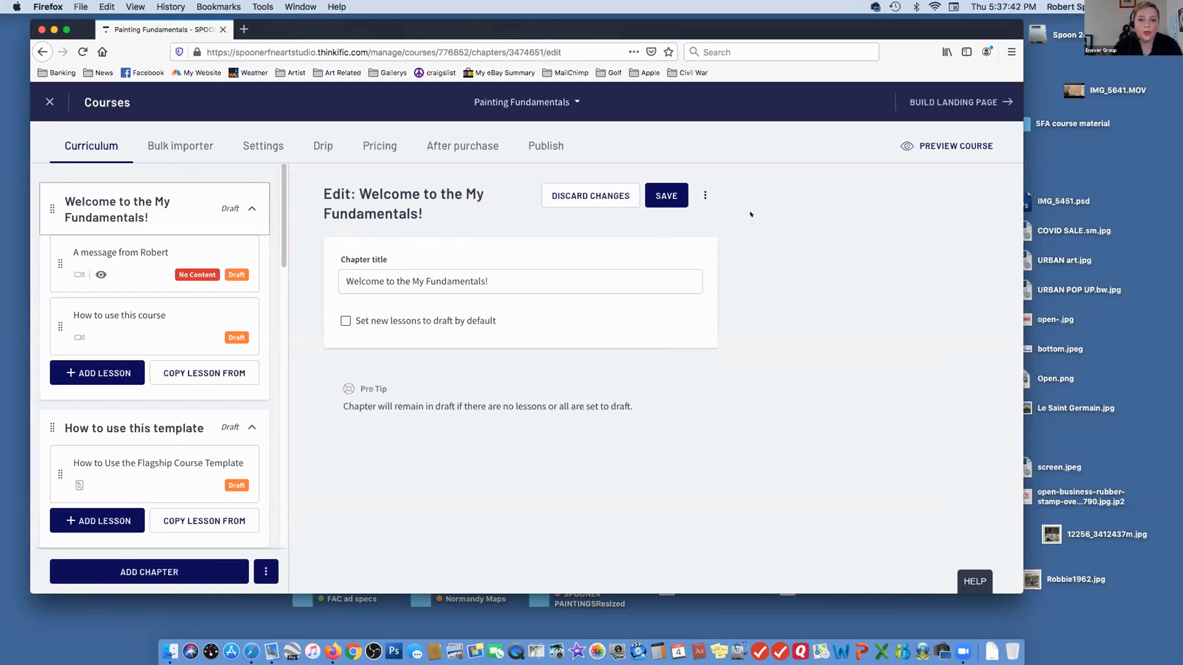
Preview Painting Fundamentals as a student, collapse the welcome chapter and expand the Overview of Fundamentals chapter
left_click(946, 145)
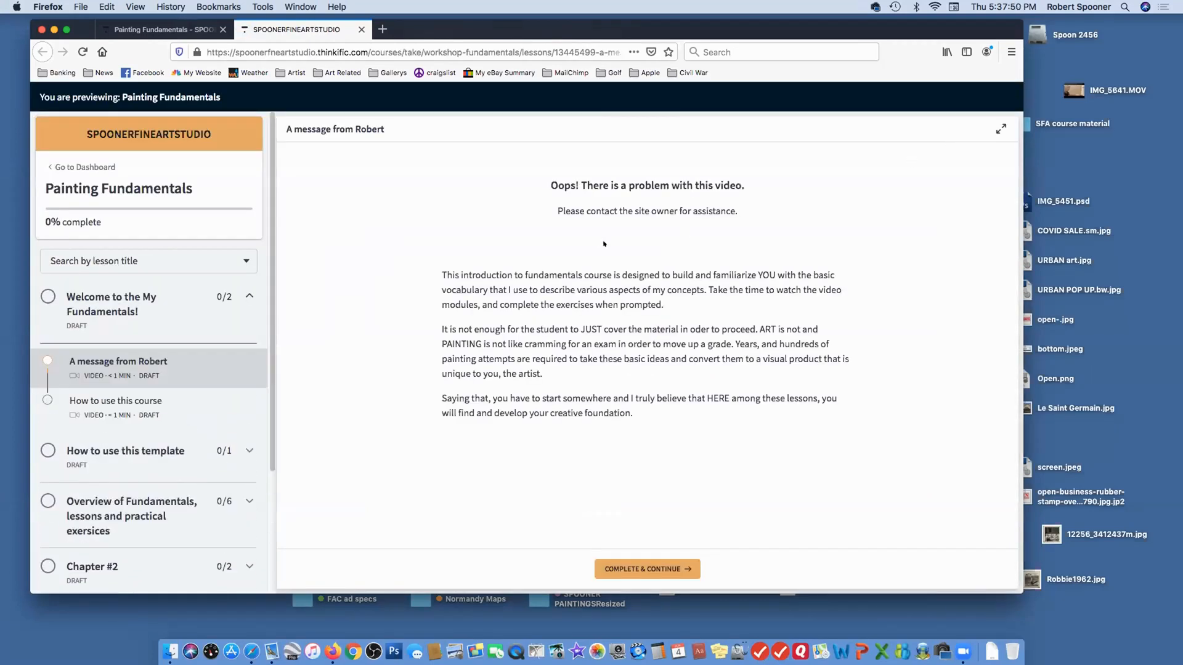
left_click(106, 303)
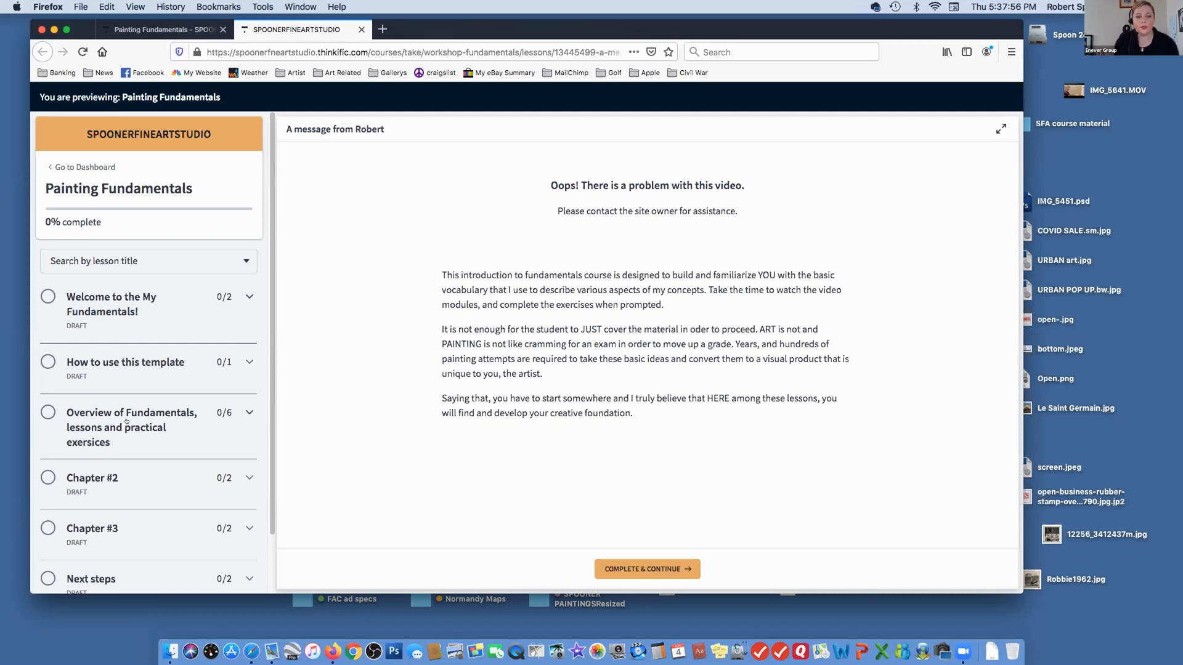
left_click(173, 413)
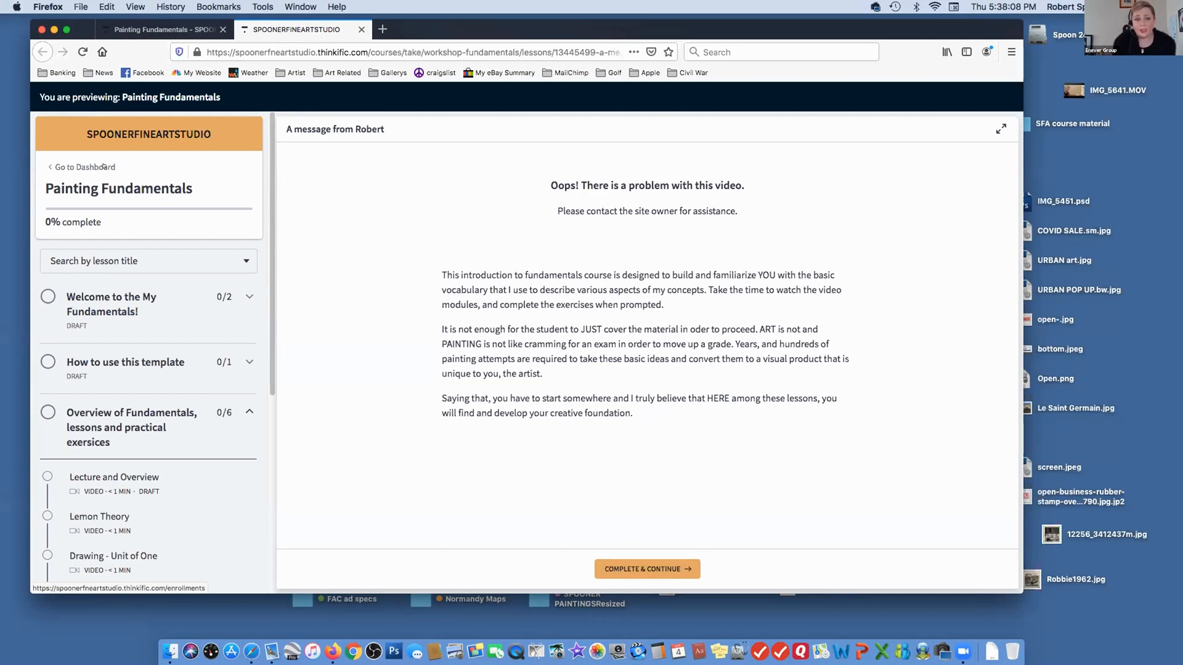
Leave the course preview for the student dashboard, check the site's Courses page, and open its home page
left_click(83, 167)
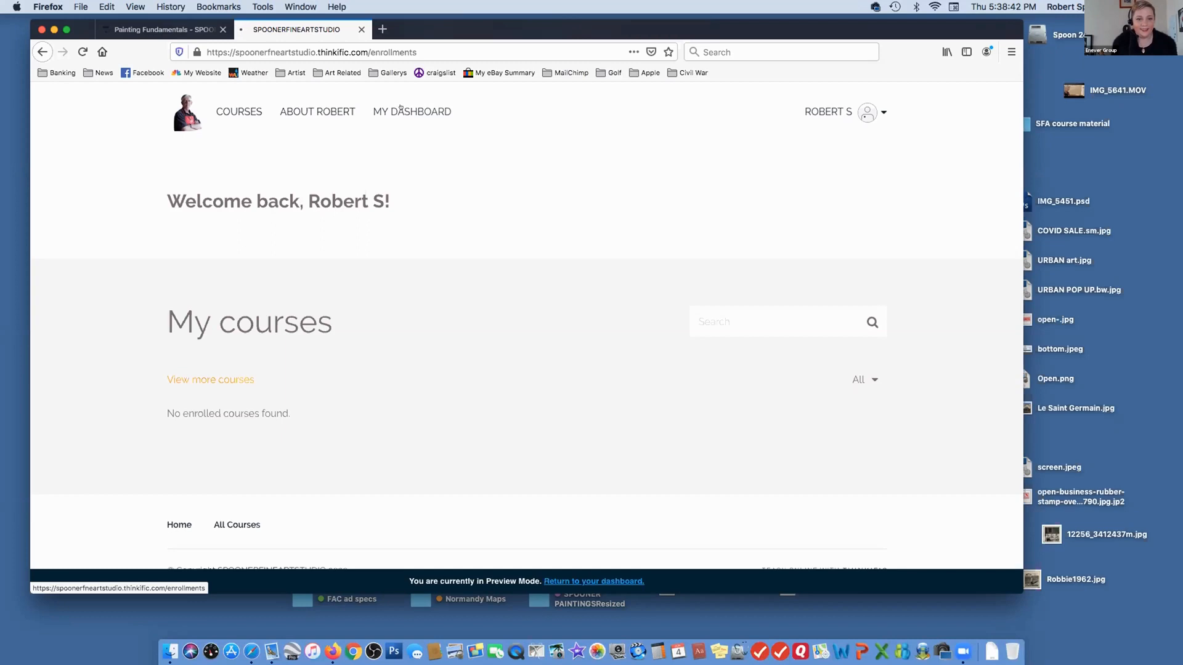
left_click(401, 110)
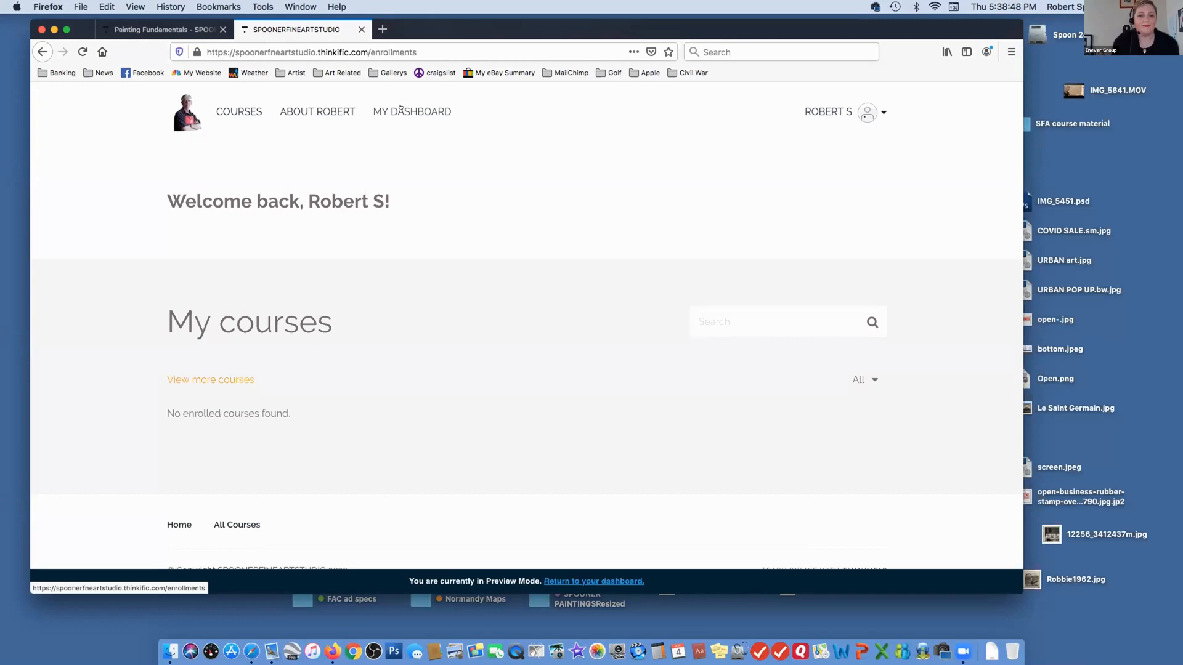
left_click(233, 112)
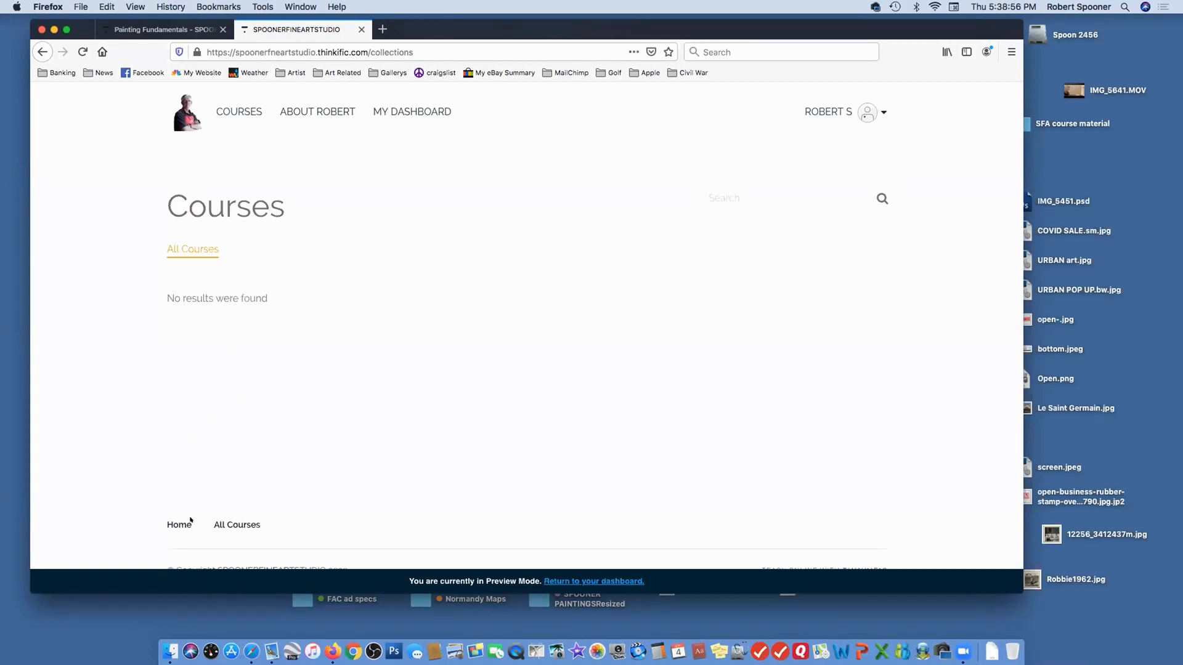
left_click(176, 525)
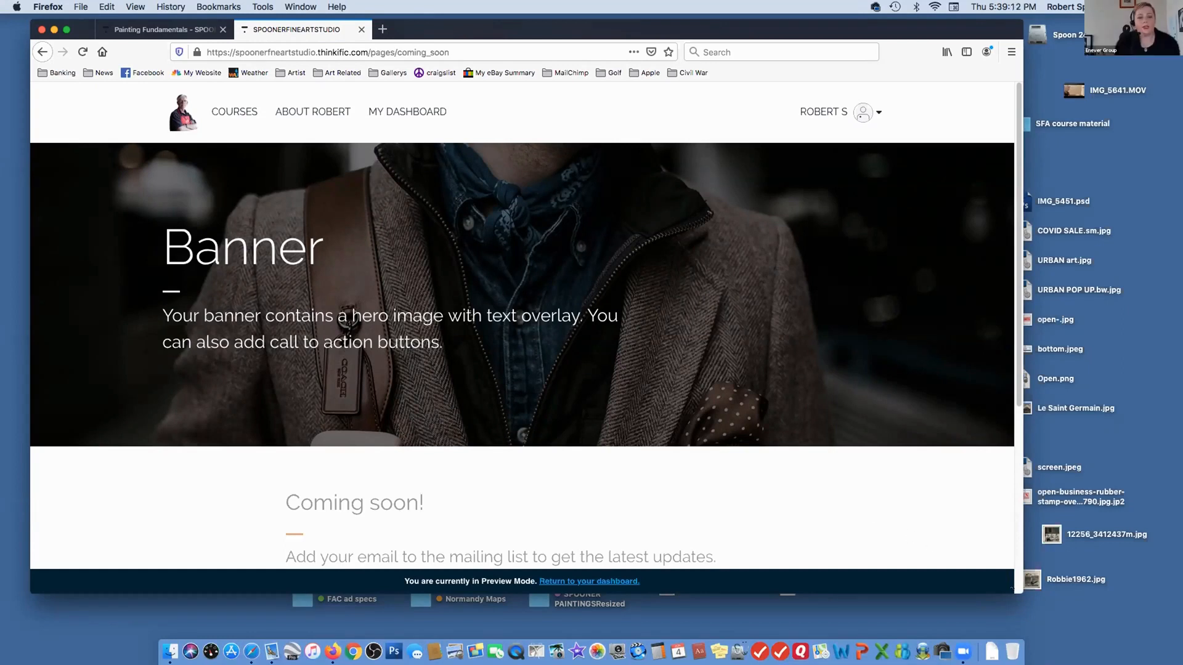
Make the browser window taller and narrower, and review the Coming soon home page from the banner to the email form
left_click_drag(1023, 594, 993, 619)
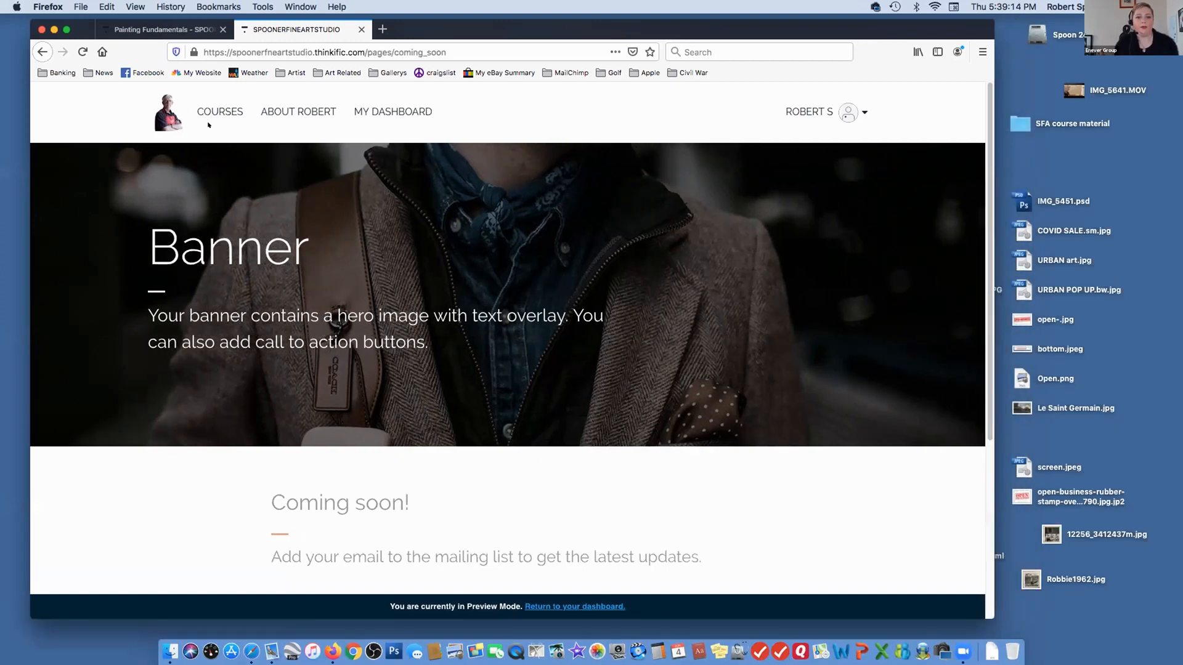
left_click(164, 106)
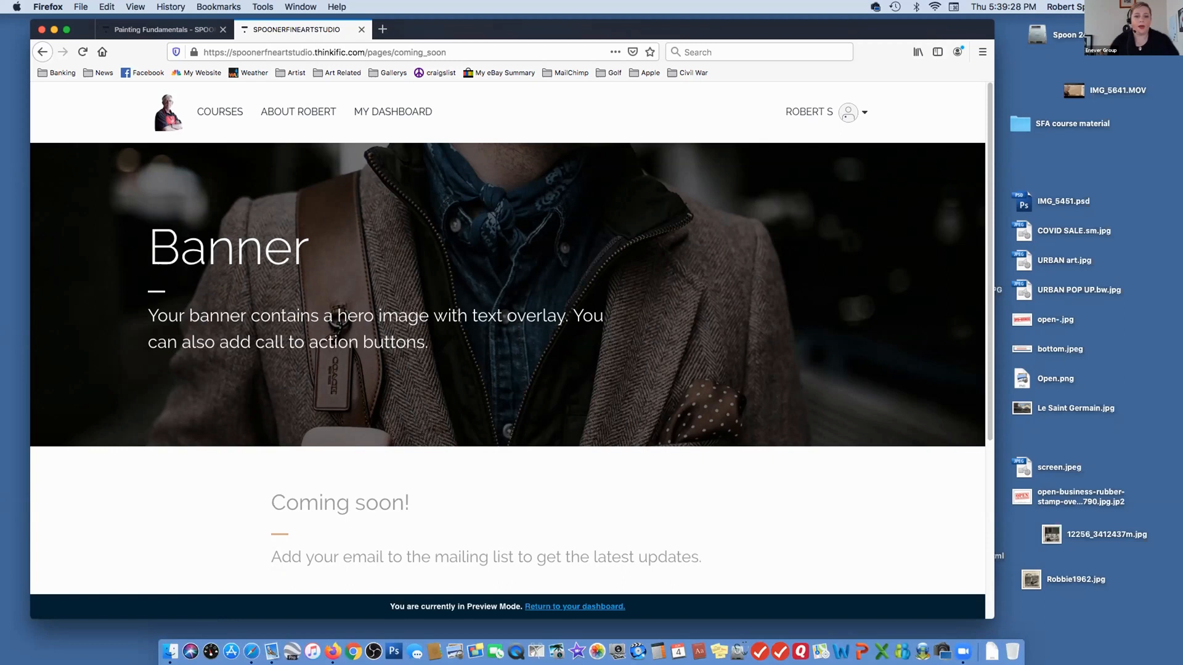
scroll(988, 223, "down", 5)
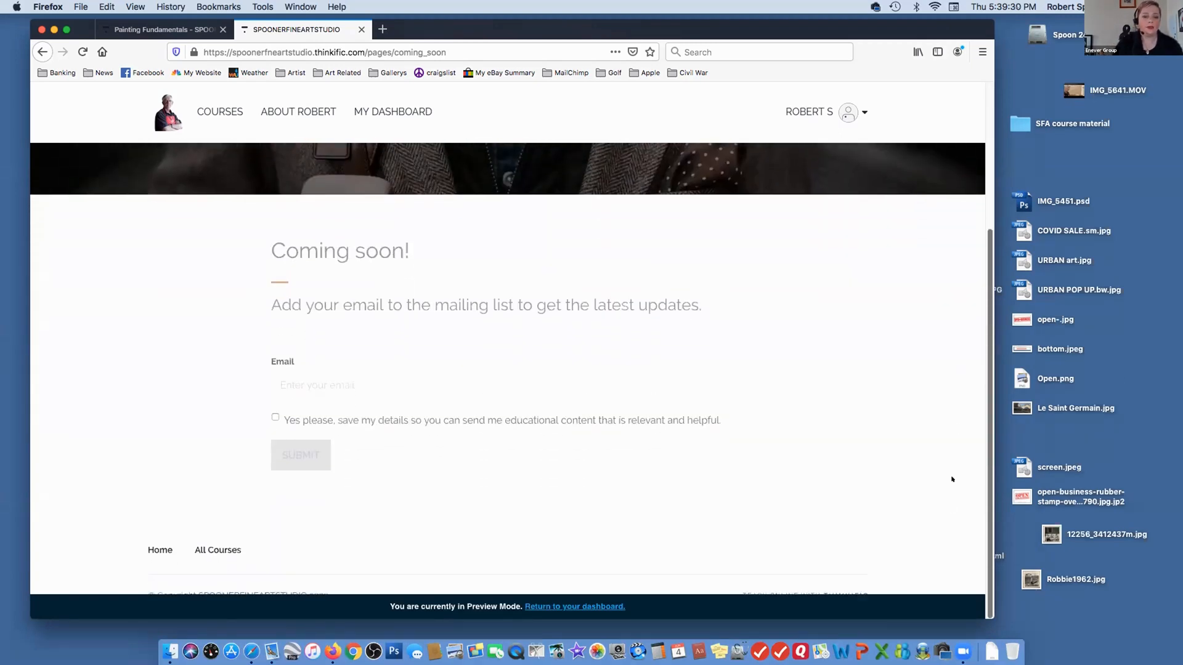
scroll(949, 537, "up", 5)
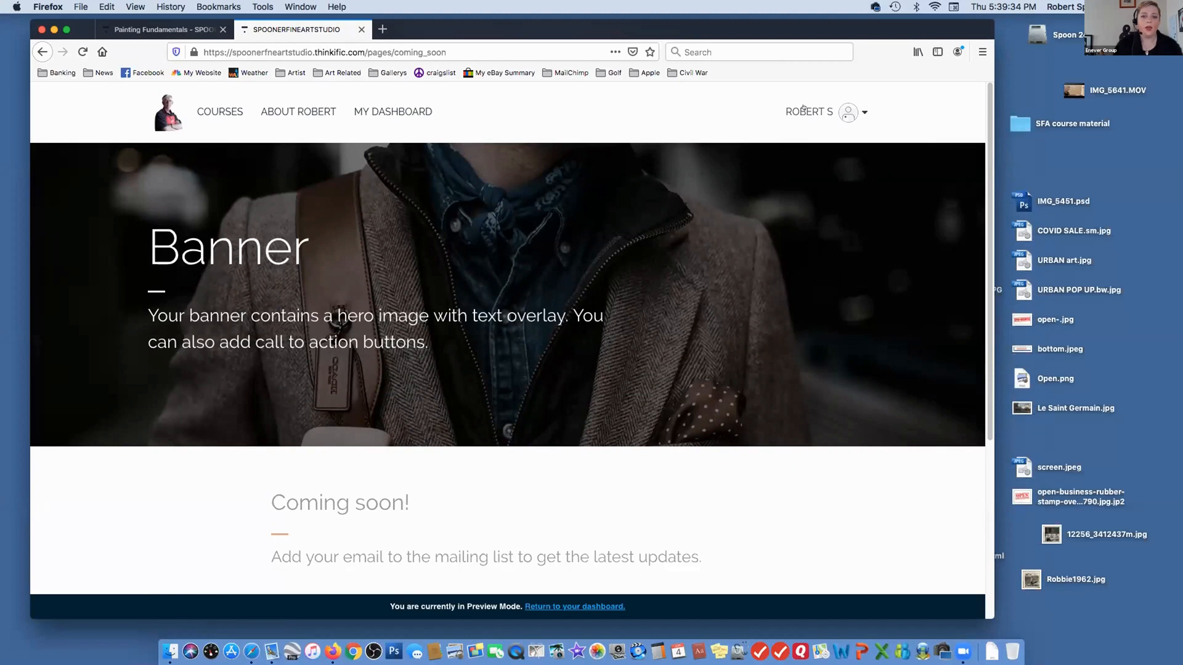
Go back to the site's Courses page and select its web address
left_click(42, 51)
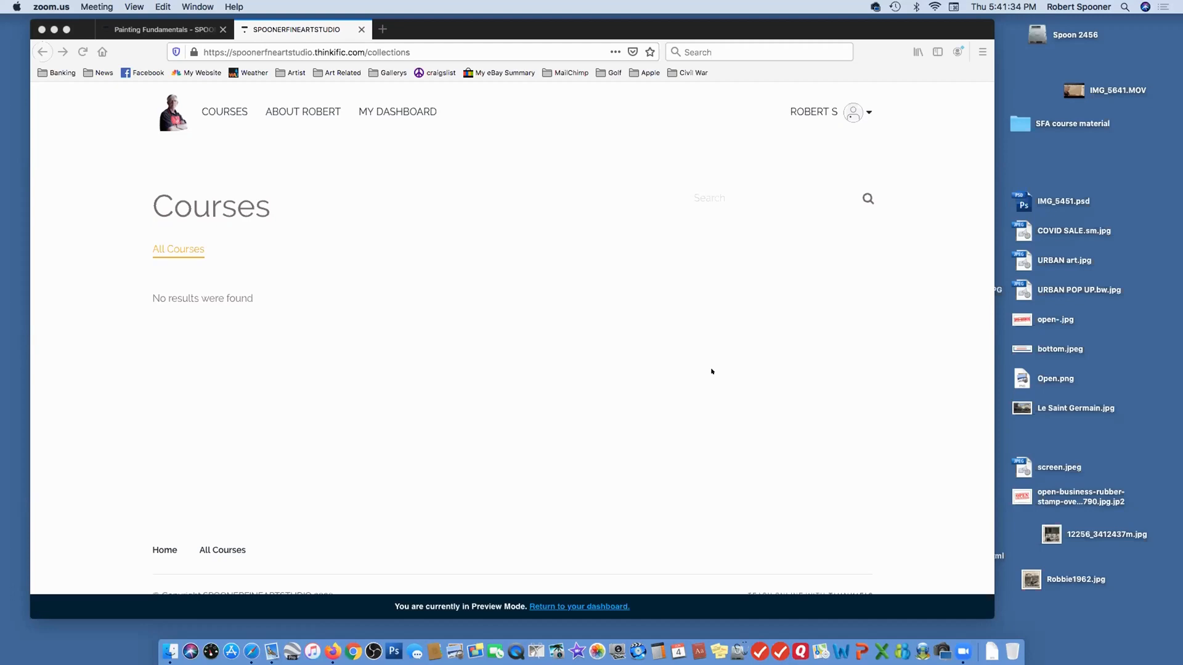
left_click(703, 343)
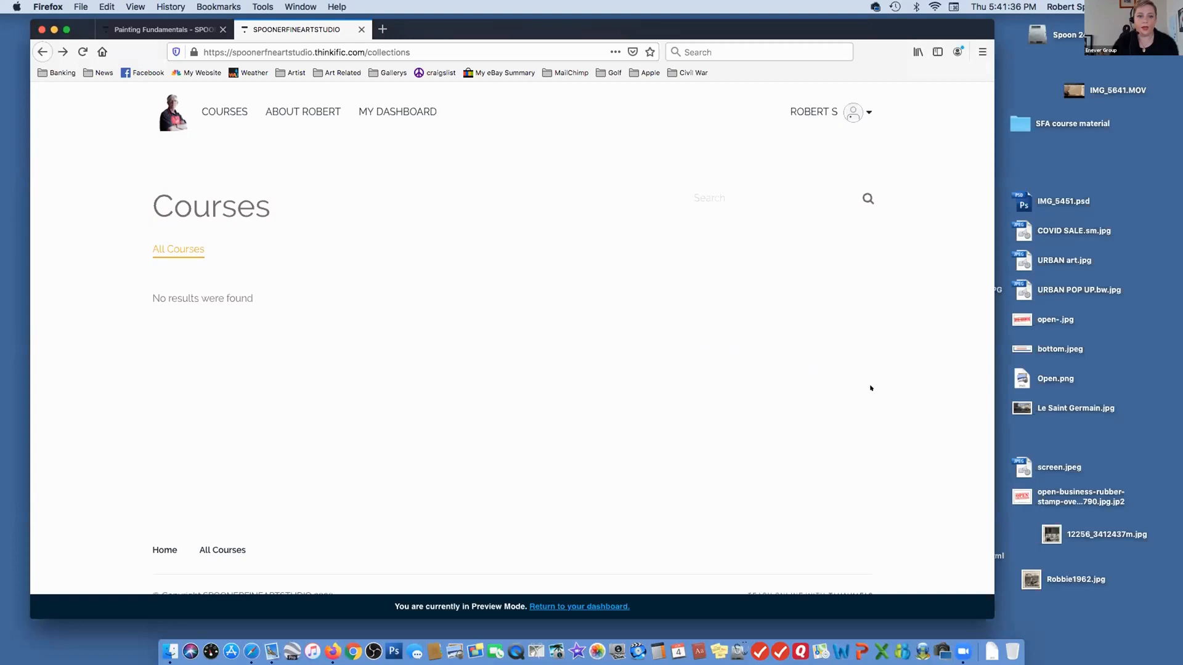
left_click(280, 54)
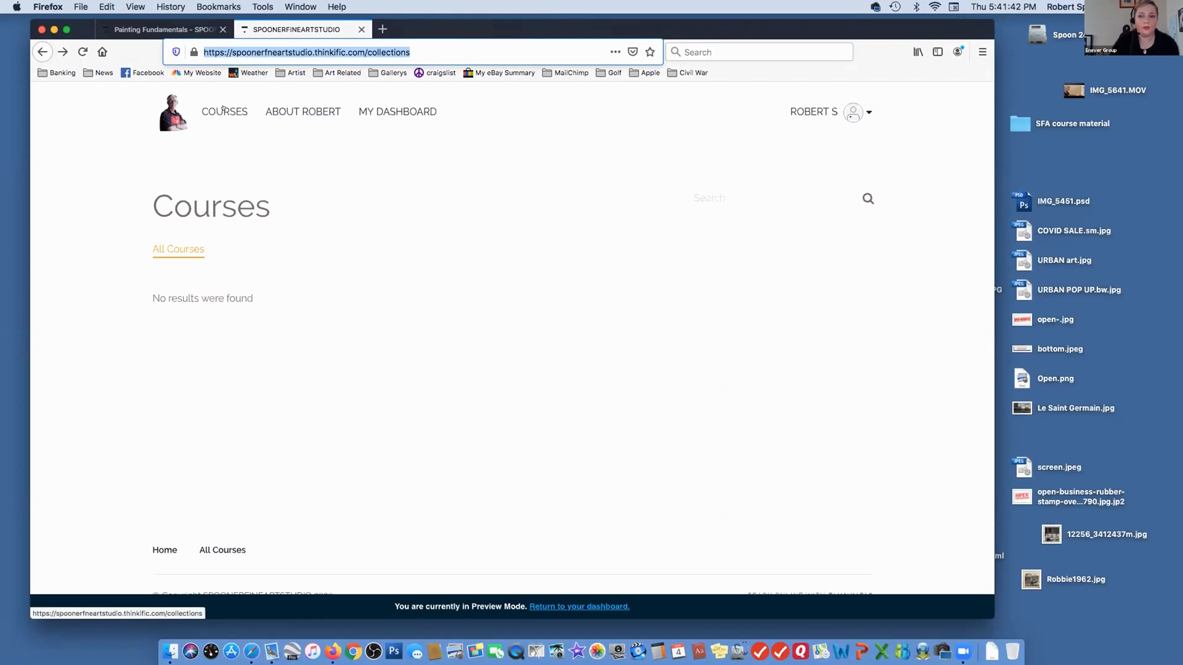
Return to the Thinkific admin area from the account options and open the site's Settings
left_click(866, 112)
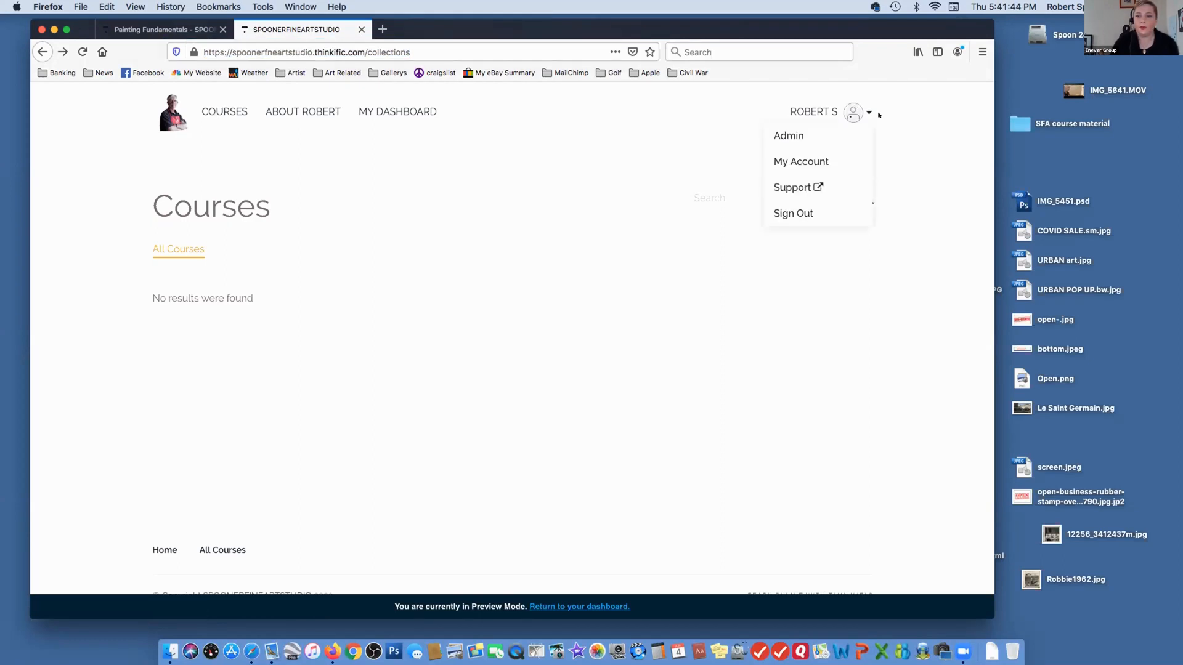
left_click(784, 135)
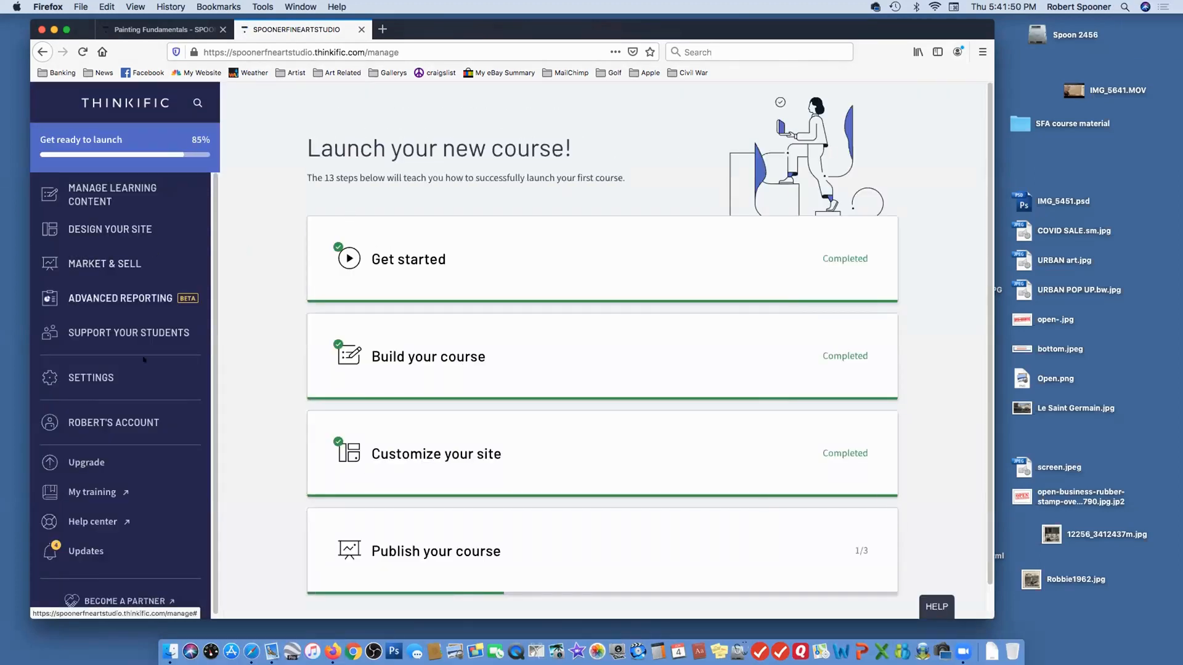
scroll(144, 361, "down", 1)
left_click(161, 368)
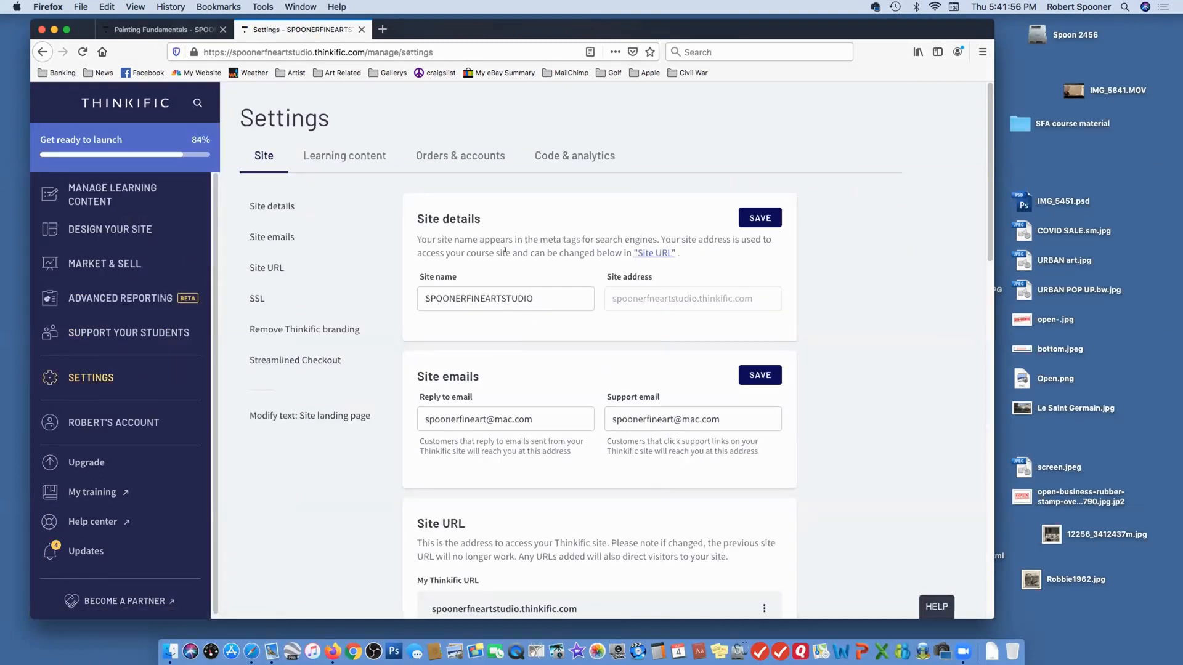
Examine the site settings for site details, site emails, Site URL and SSL
scroll(595, 341, "down", 2)
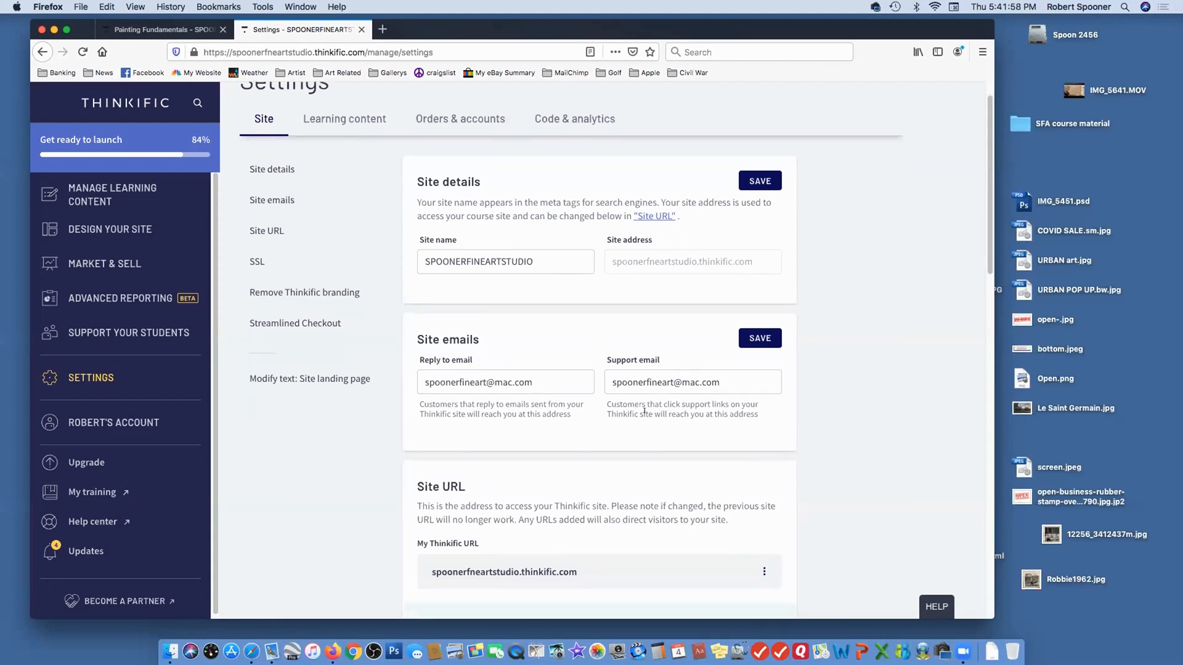
scroll(330, 352, "down", 1)
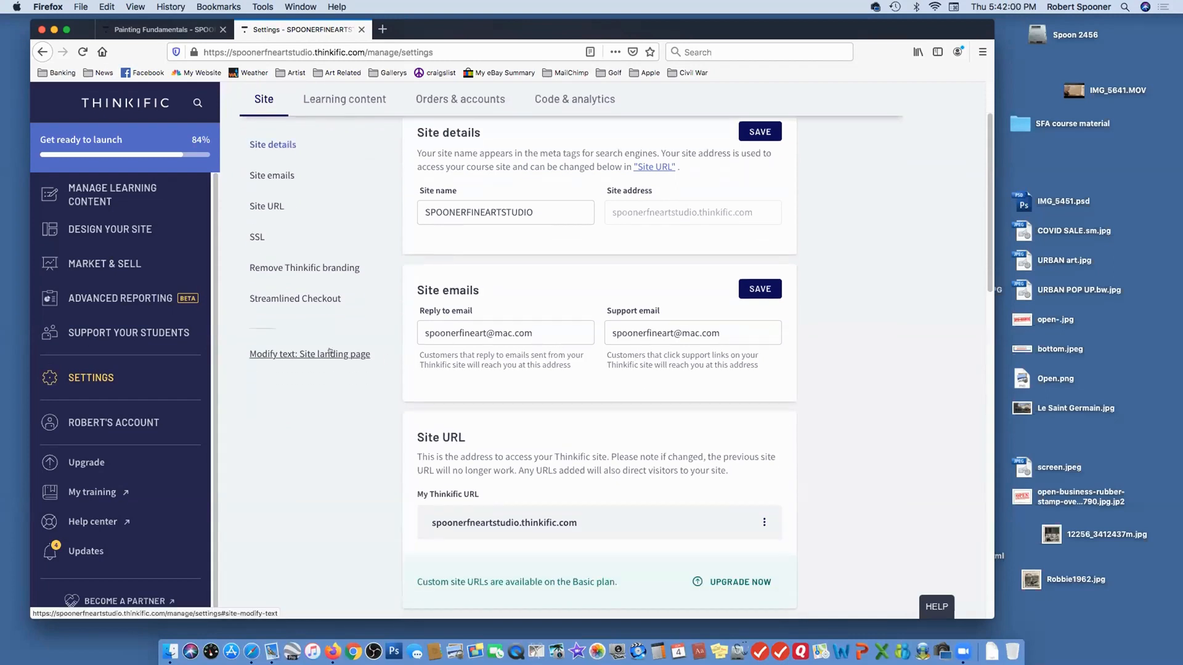
left_click(271, 206)
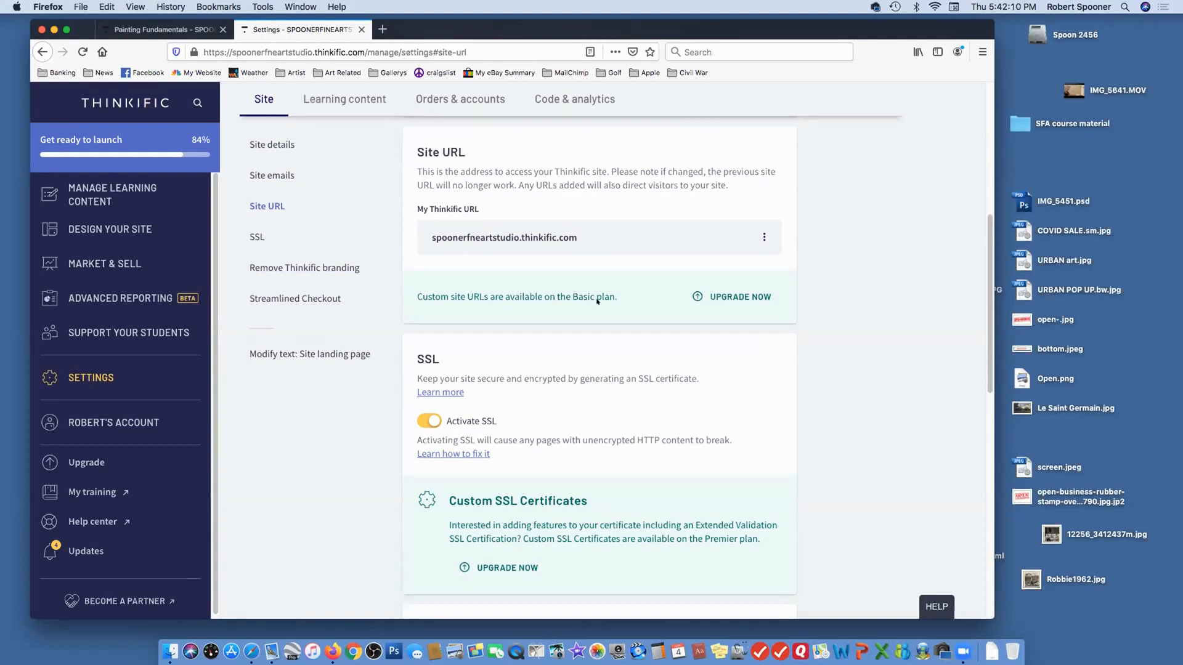
scroll(616, 311, "up", 1)
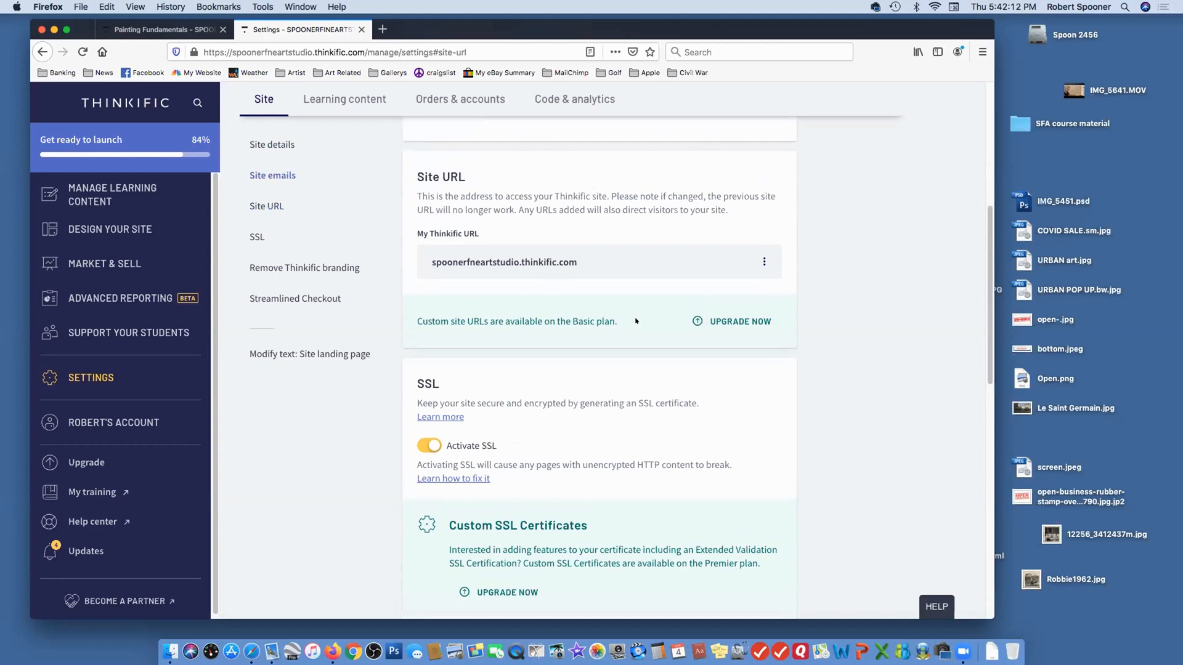
scroll(632, 321, "up", 1)
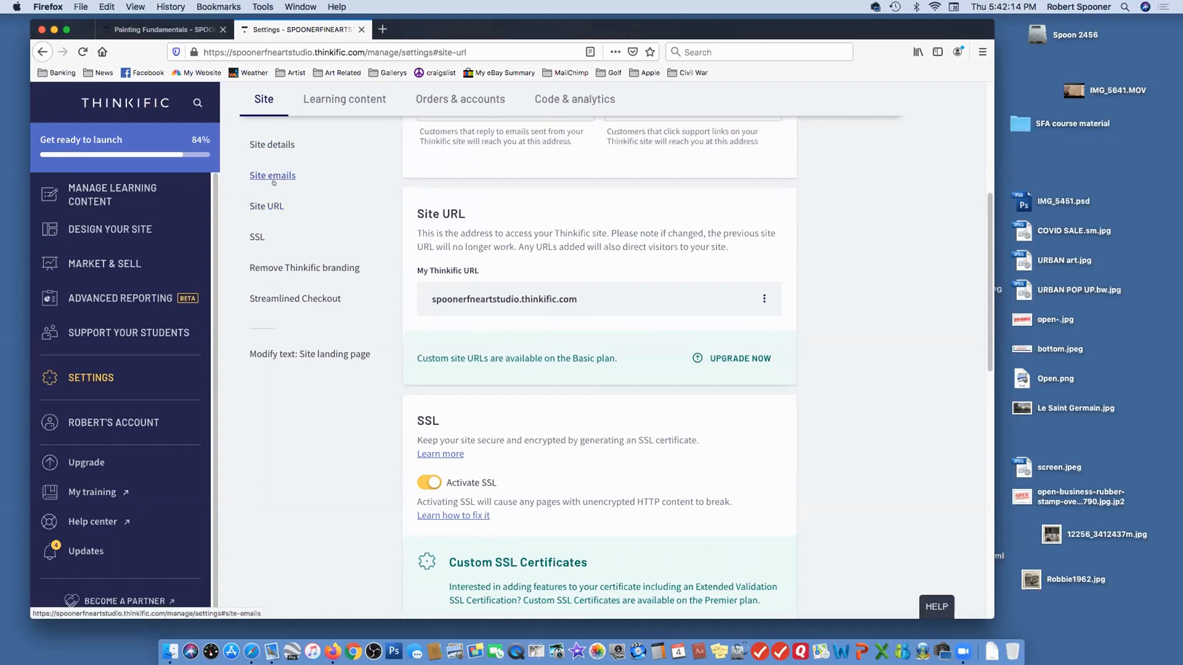
left_click(261, 206)
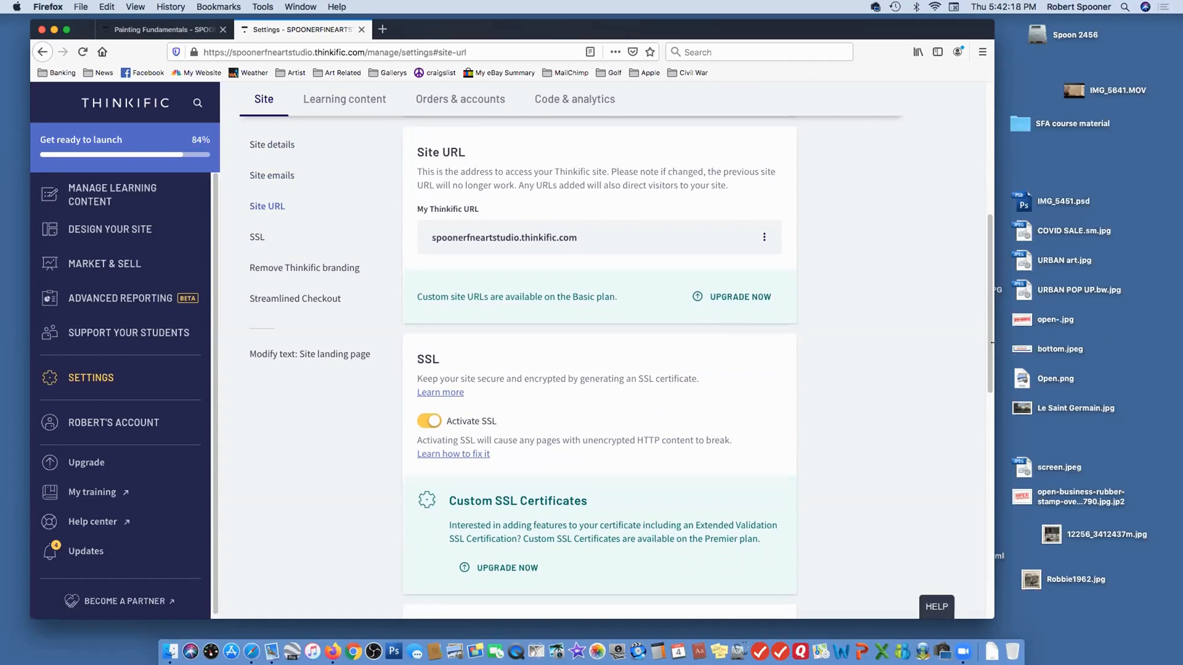
scroll(613, 201, "up", 5)
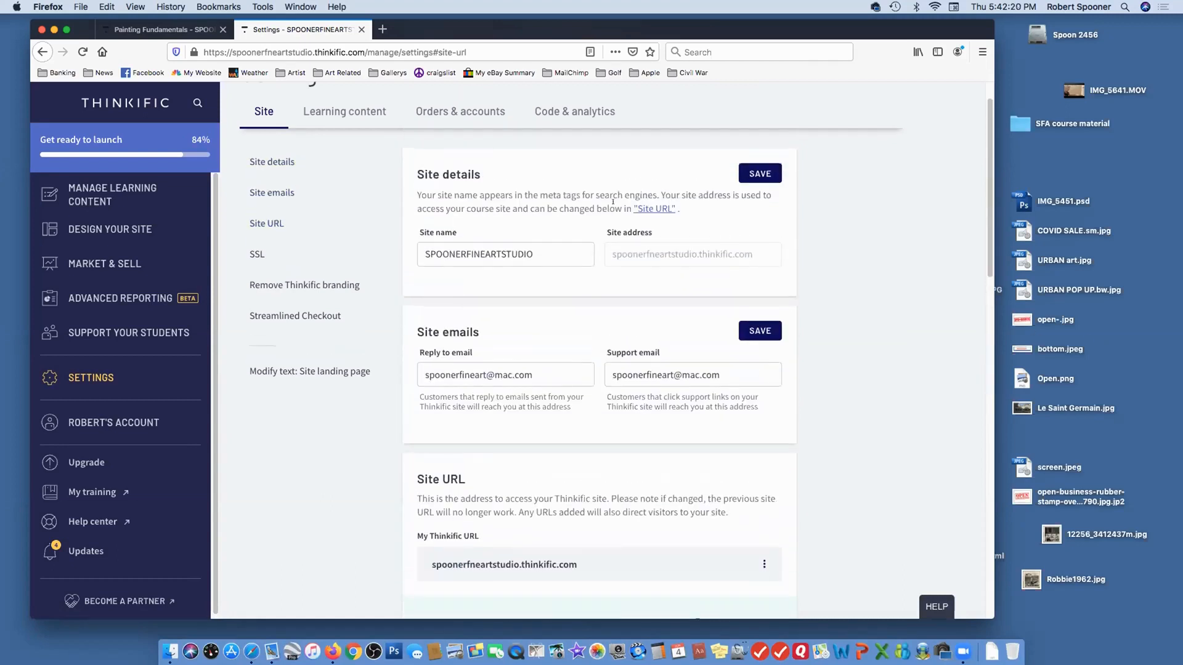
scroll(613, 202, "up", 1)
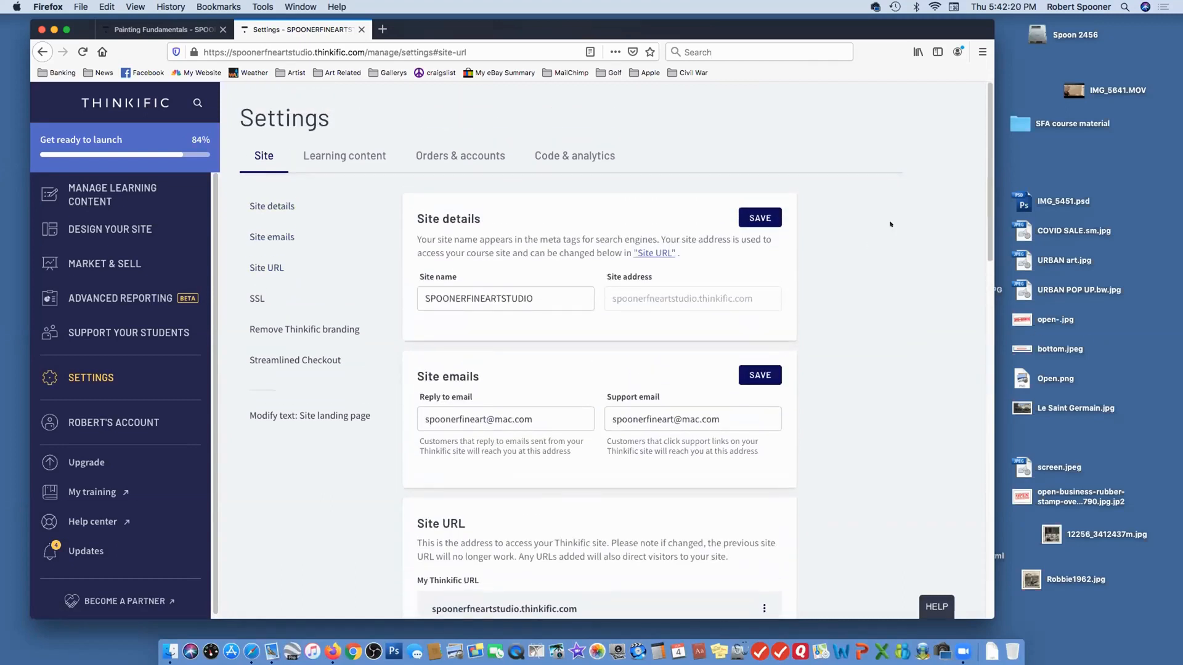
Open the Learning content settings and review the Course Player theme, styles and logo options
left_click(332, 156)
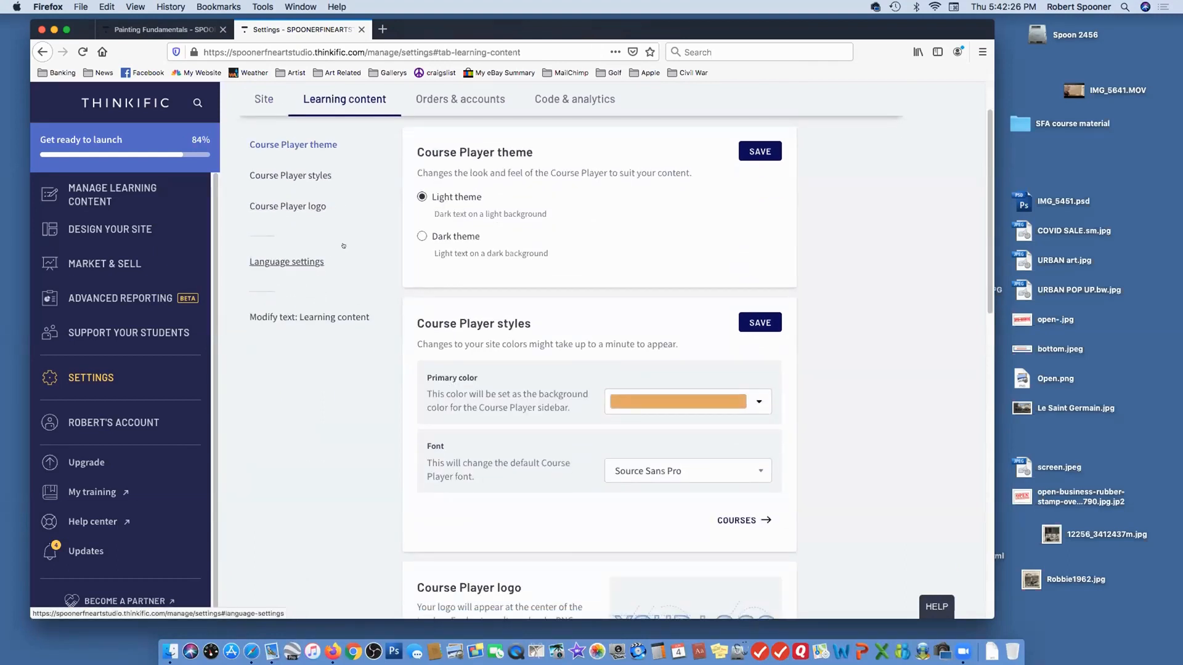
scroll(841, 370, "down", 1)
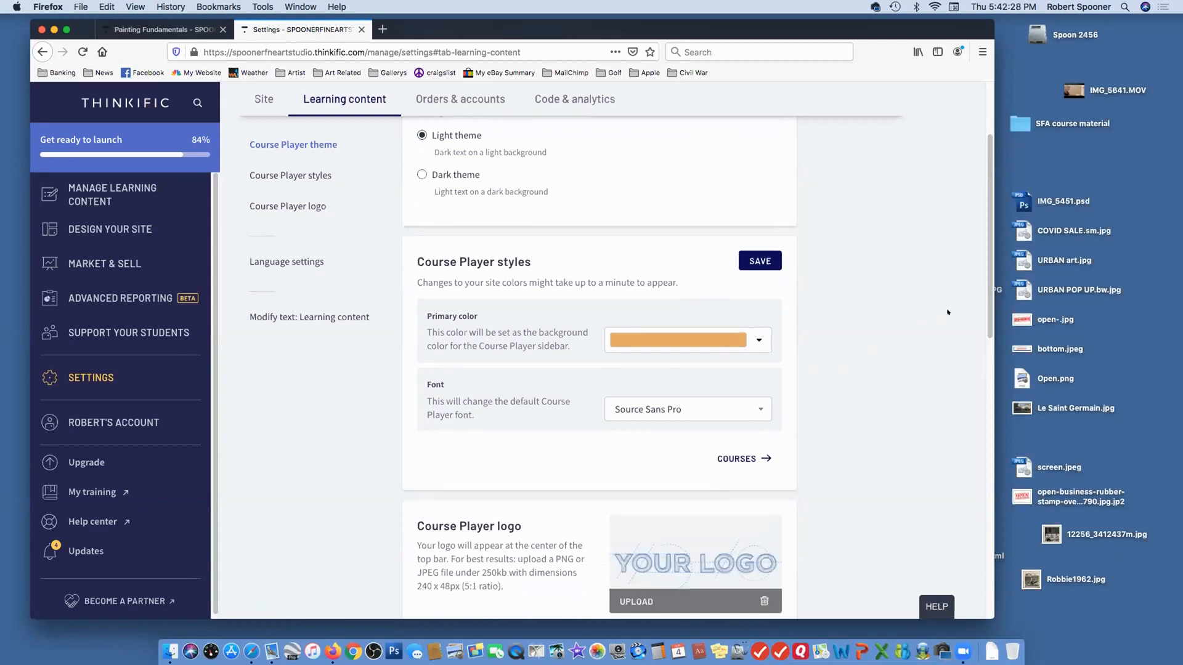
scroll(937, 315, "down", 2)
scroll(930, 317, "down", 1)
scroll(930, 317, "up", 5)
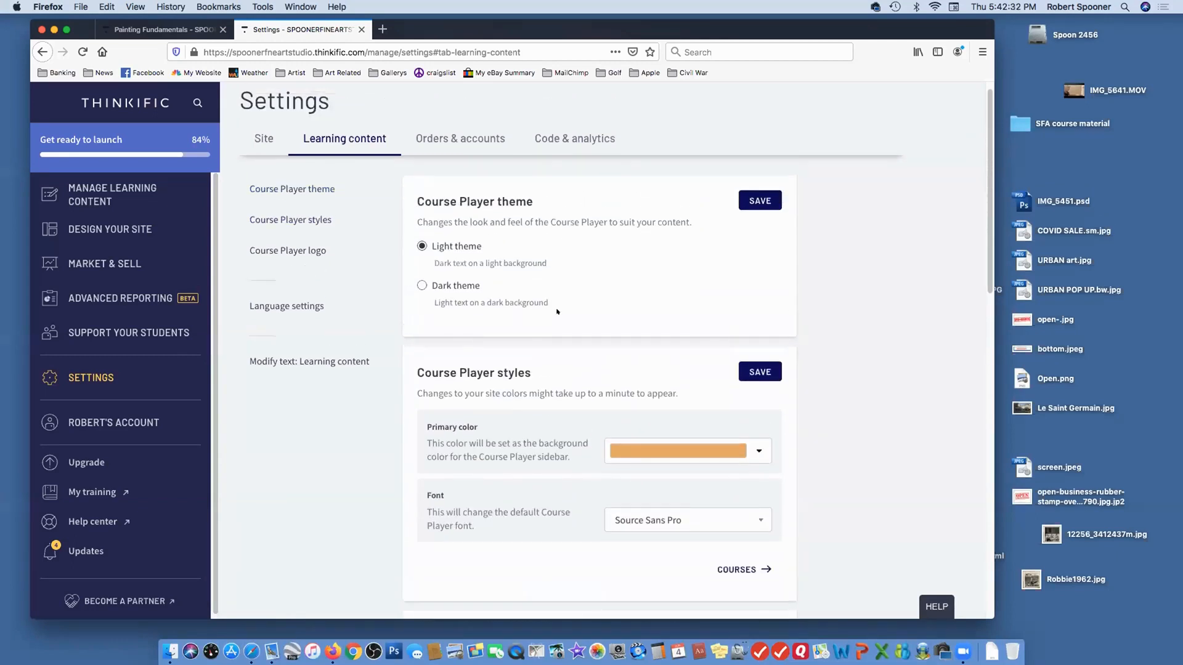
Check the Orders & accounts settings, and review the site footer and order tracking code sections under Code & analytics
scroll(558, 312, "up", 1)
left_click(442, 156)
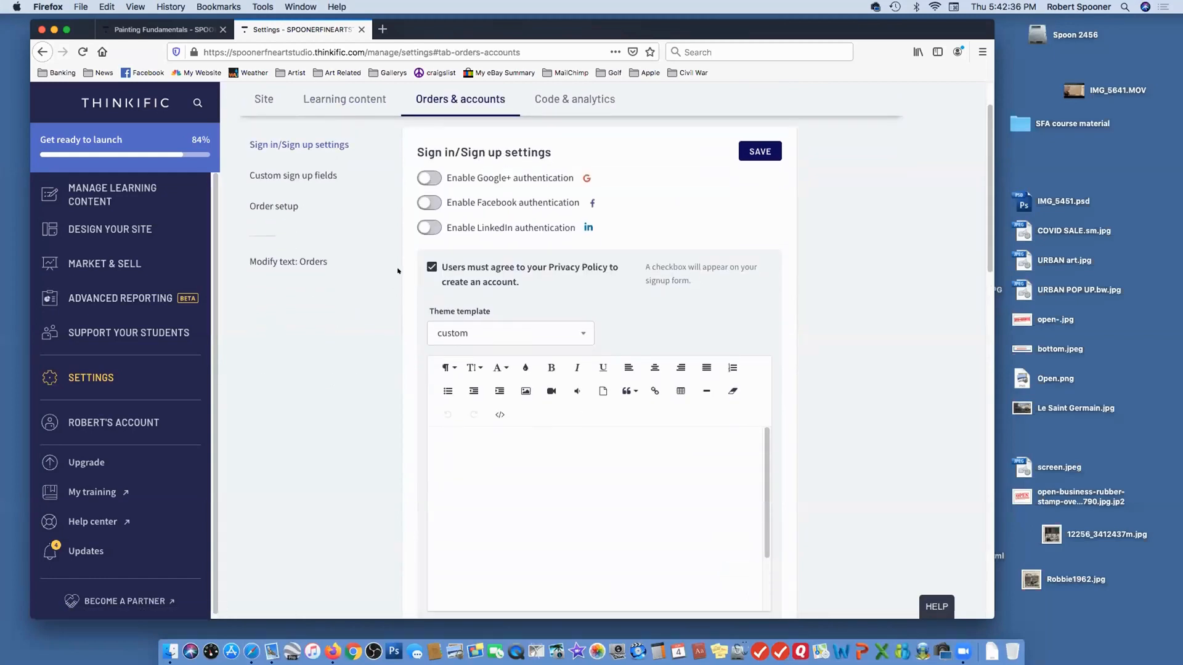
left_click(568, 105)
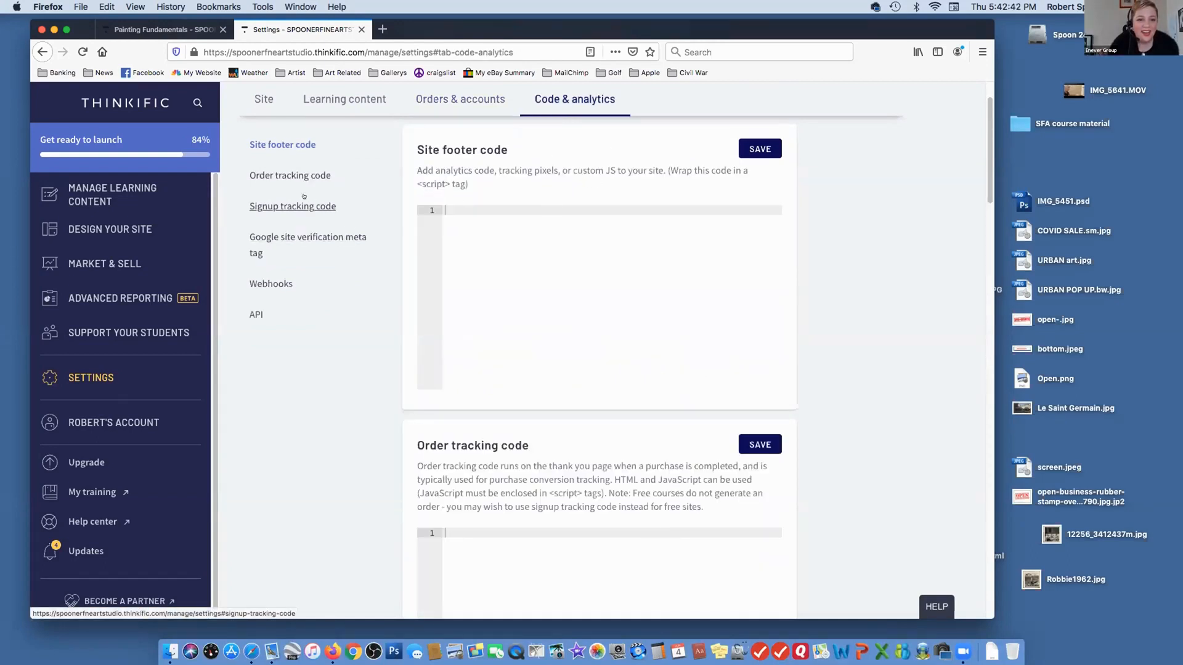
scroll(126, 294, "down", 1)
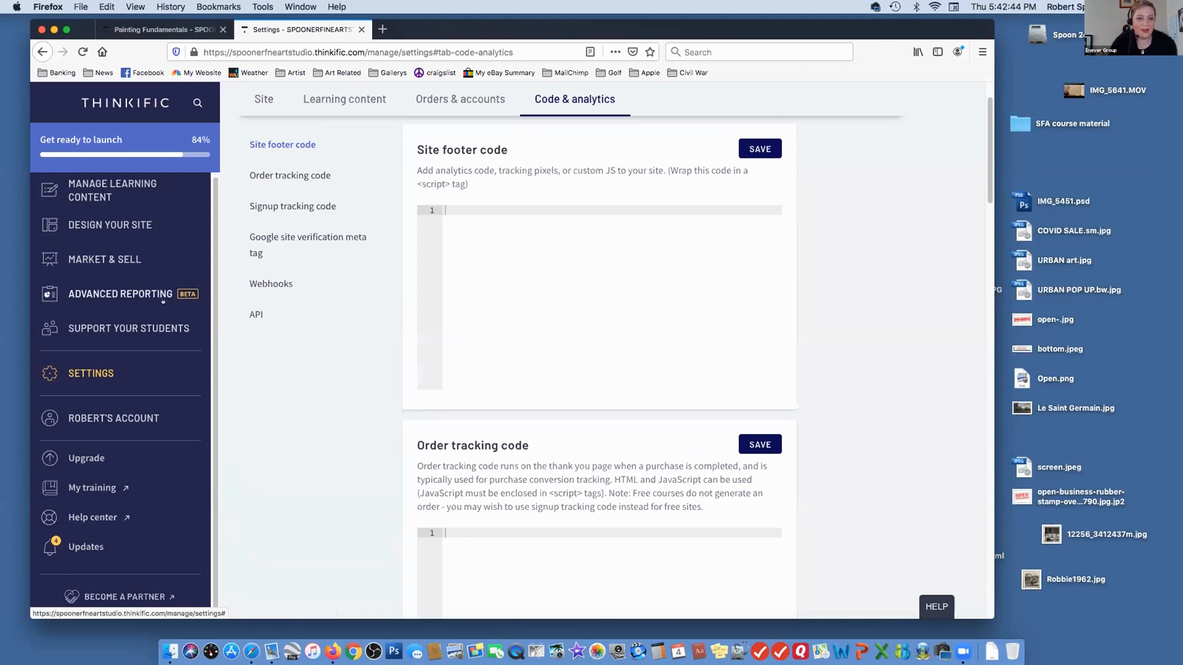
scroll(853, 418, "down", 3)
scroll(851, 417, "up", 1)
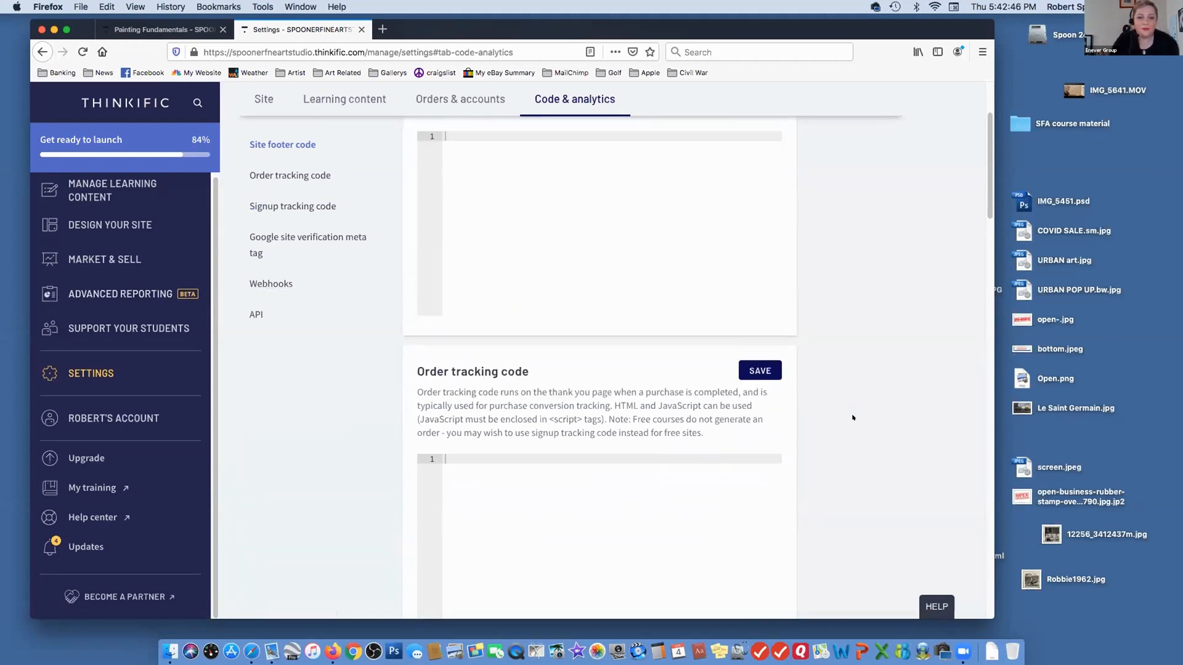
scroll(850, 415, "down", 2)
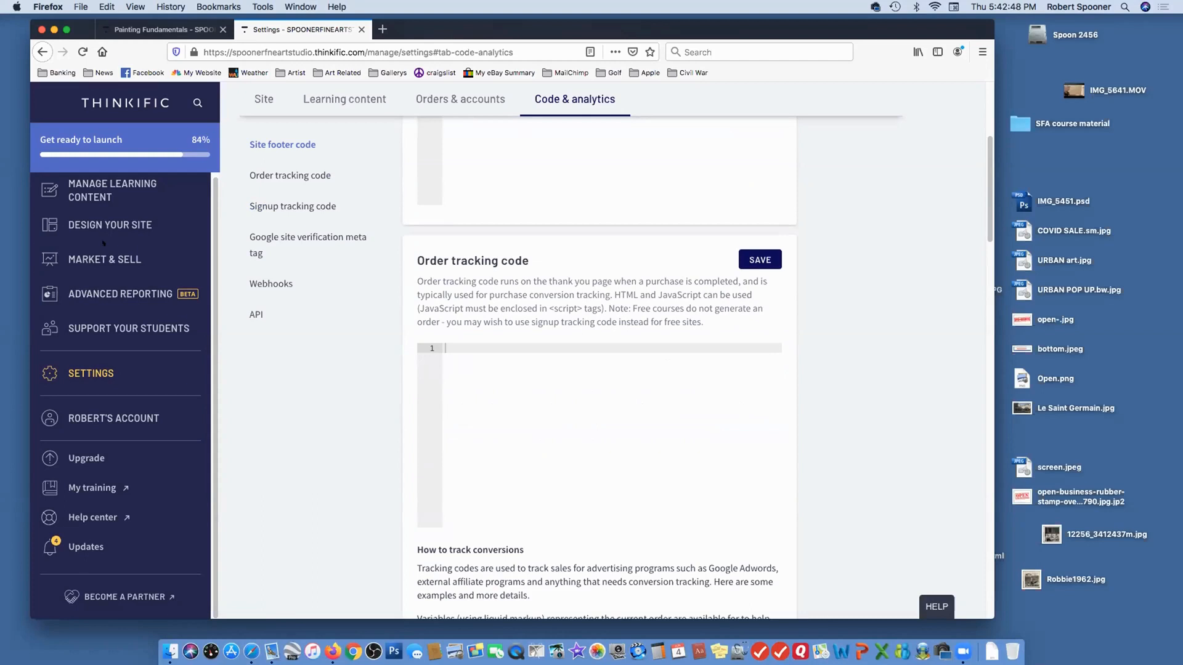
Look through the Manage Learning Content and Design Your Site options while keeping the Code & analytics settings open
left_click(86, 196)
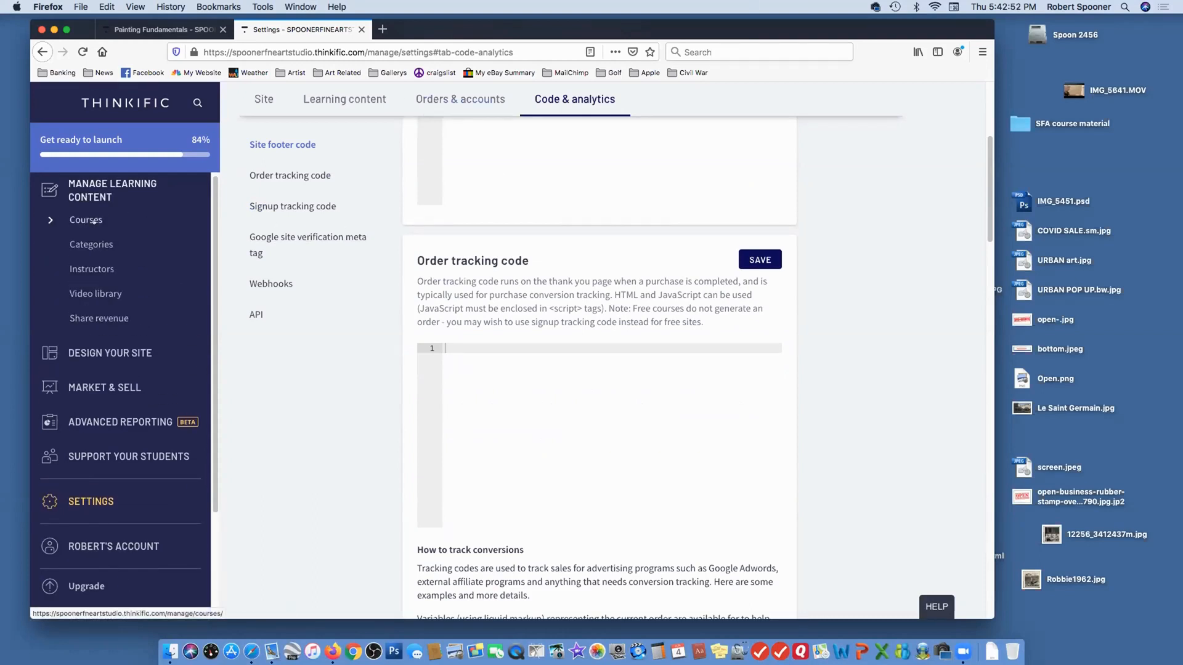
left_click(143, 346)
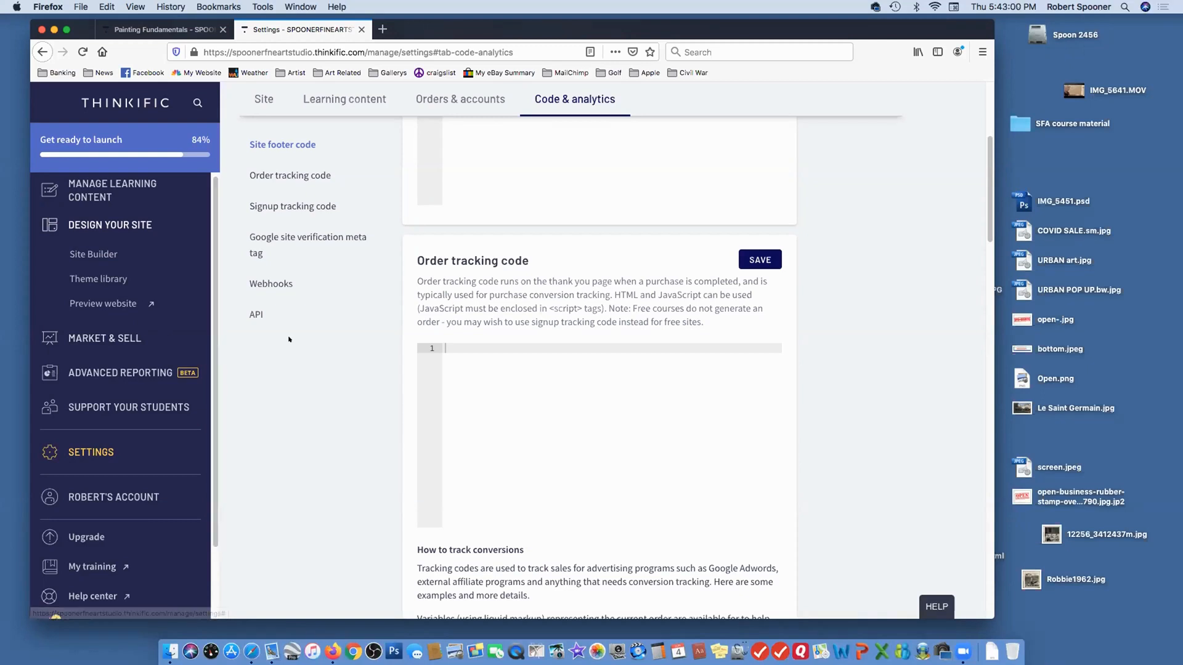
scroll(339, 349, "down", 1)
scroll(339, 350, "up", 1)
scroll(515, 359, "up", 5)
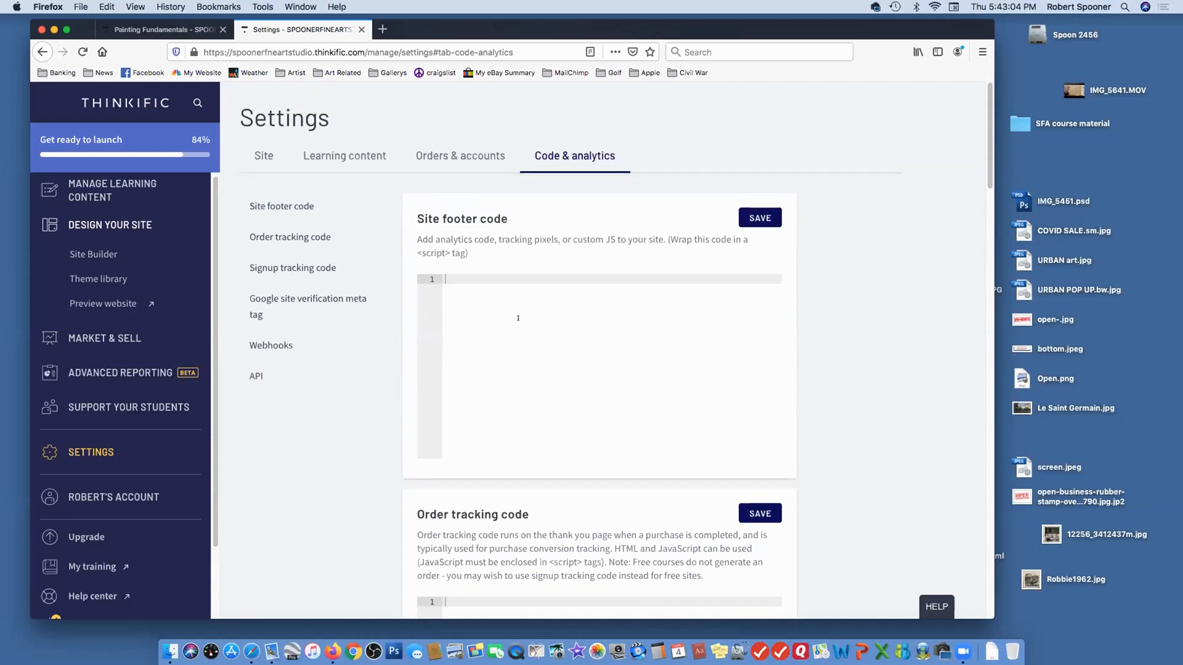
Recheck the Orders & accounts sign-in settings, and examine the Learning content settings for Course Player, language and text customization
left_click(461, 156)
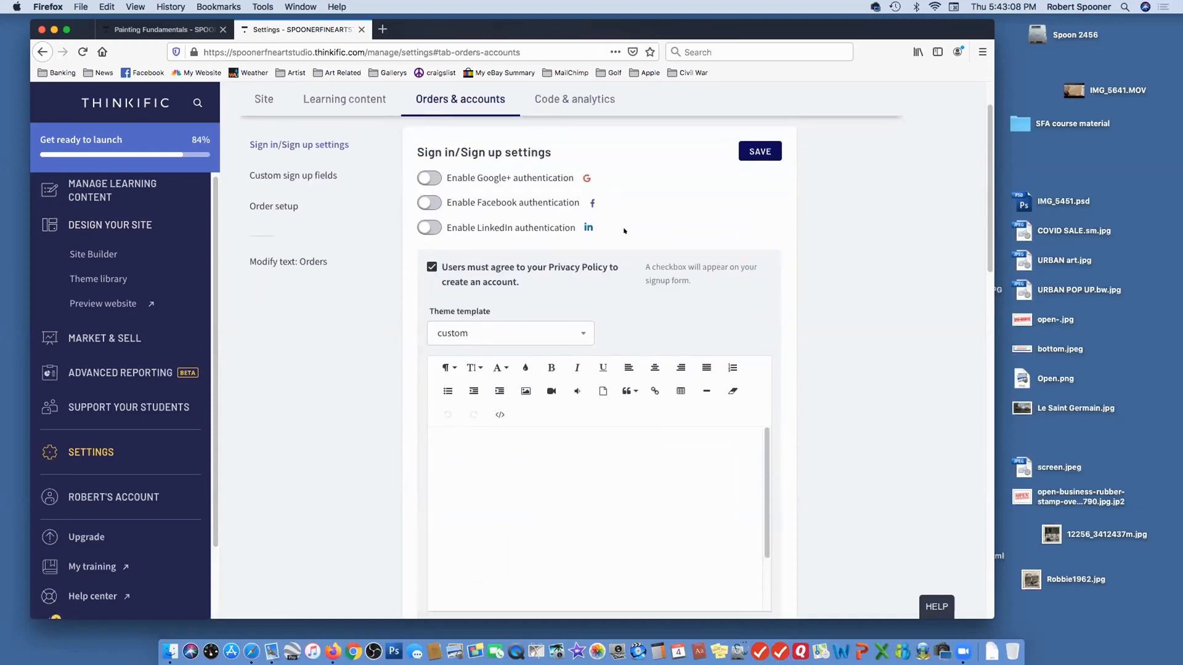
left_click(345, 100)
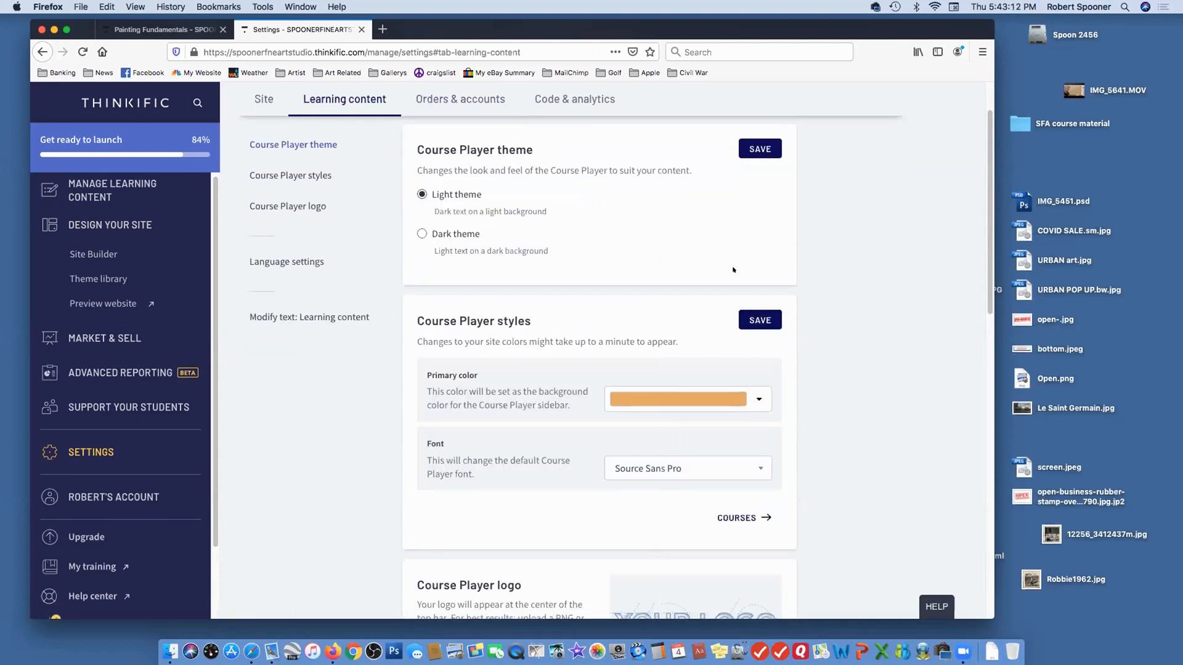
scroll(733, 270, "down", 1)
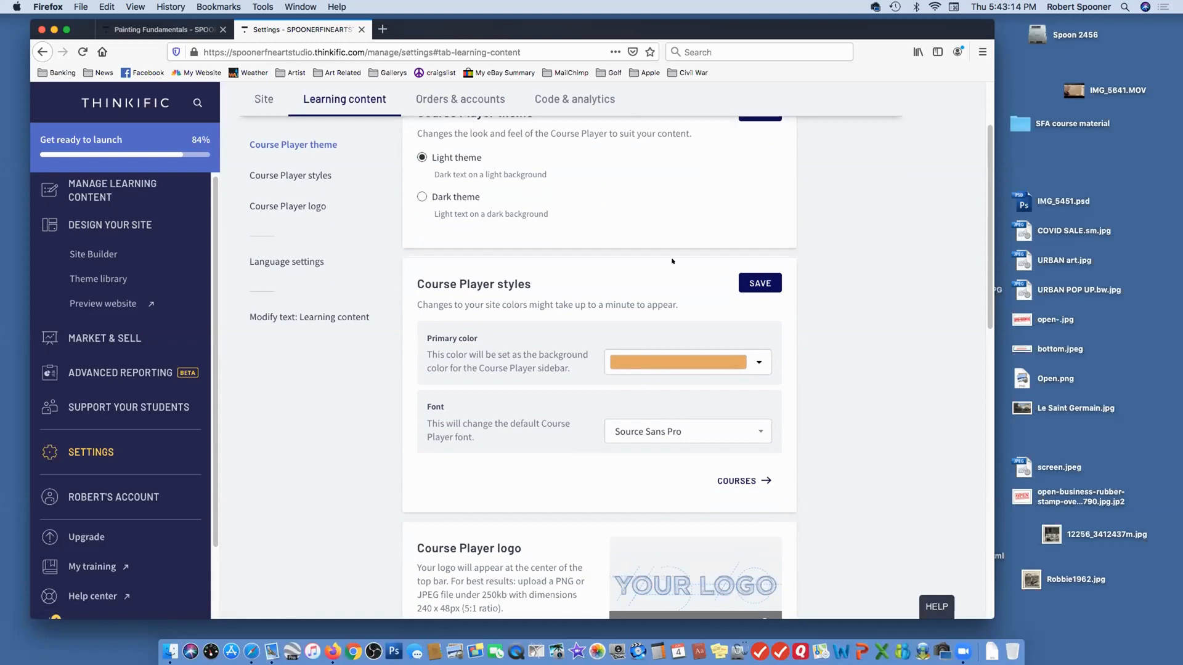
scroll(672, 261, "down", 4)
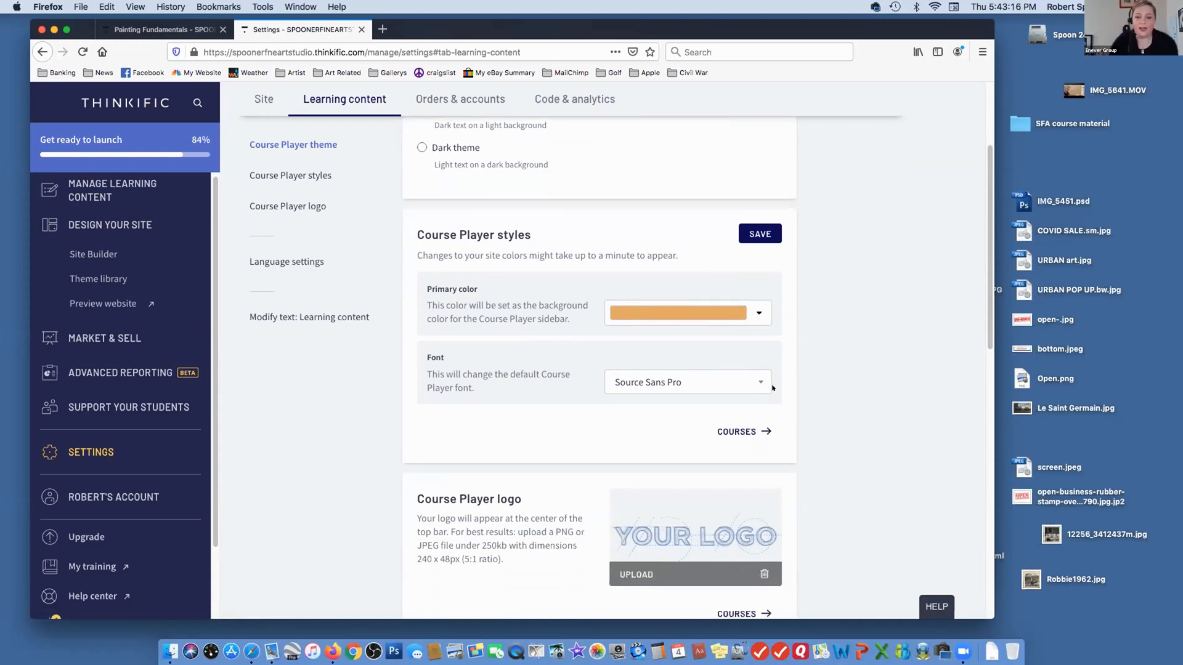
scroll(773, 388, "down", 5)
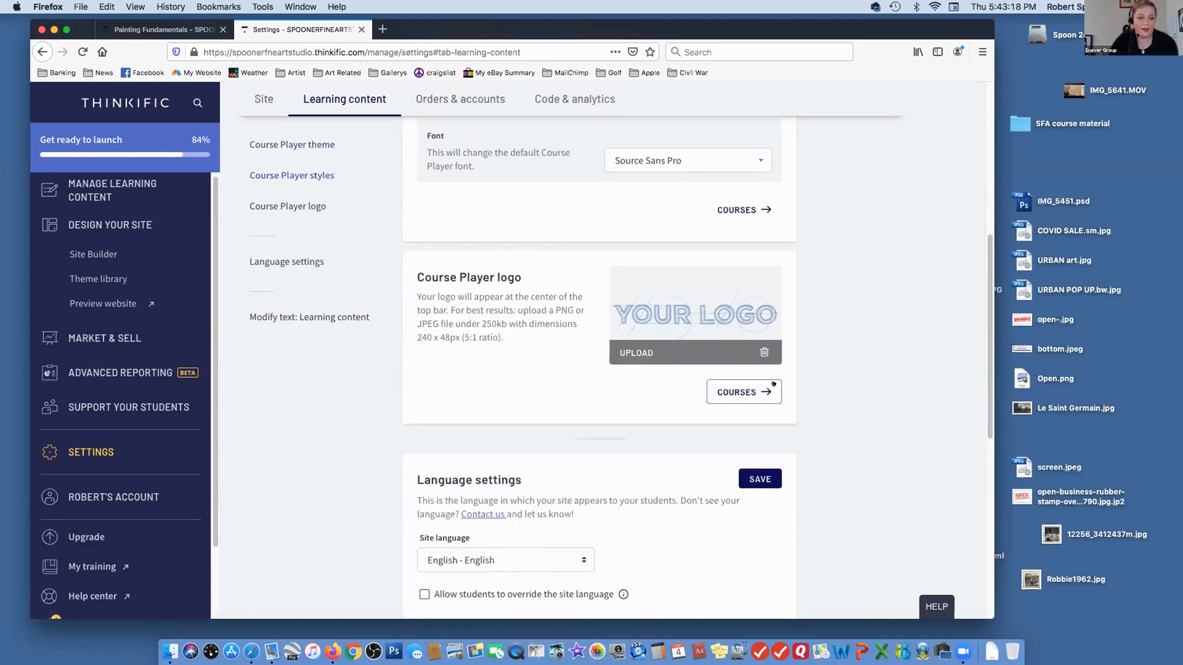
scroll(773, 388, "down", 6)
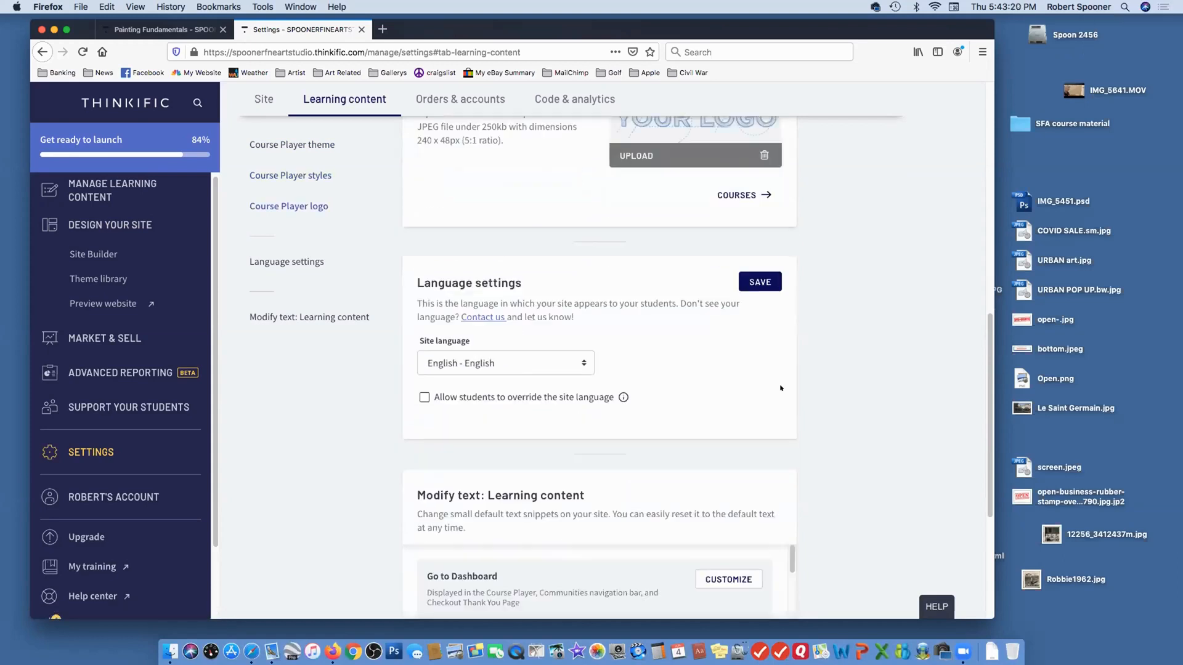
scroll(781, 388, "down", 4)
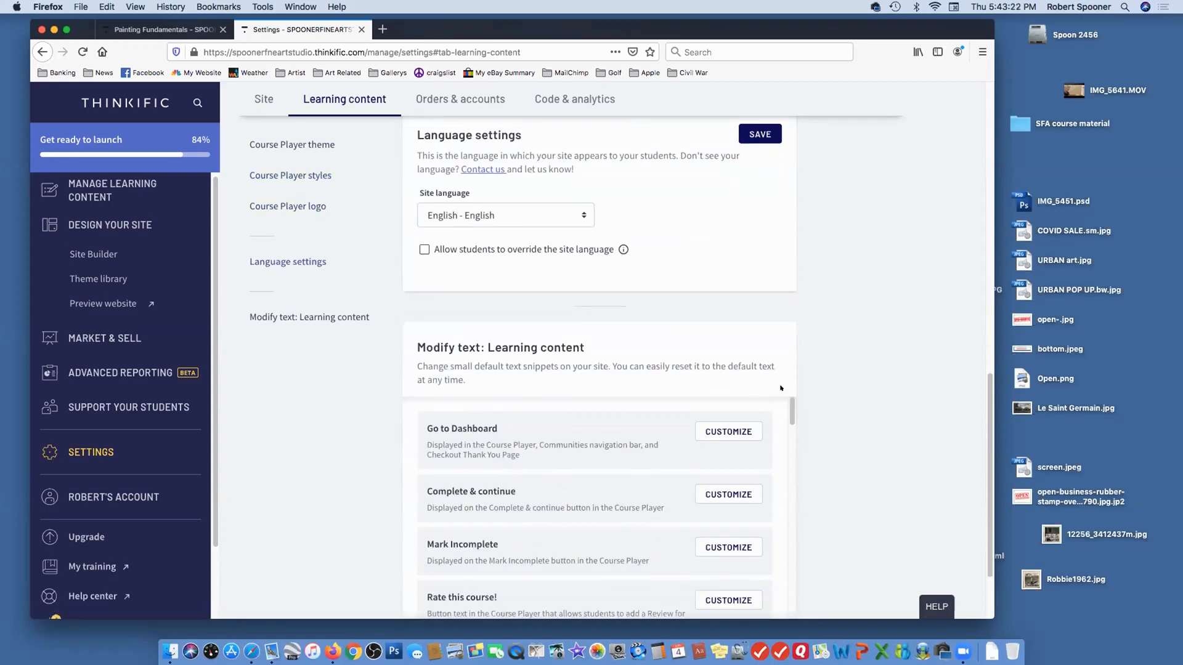
scroll(781, 388, "down", 2)
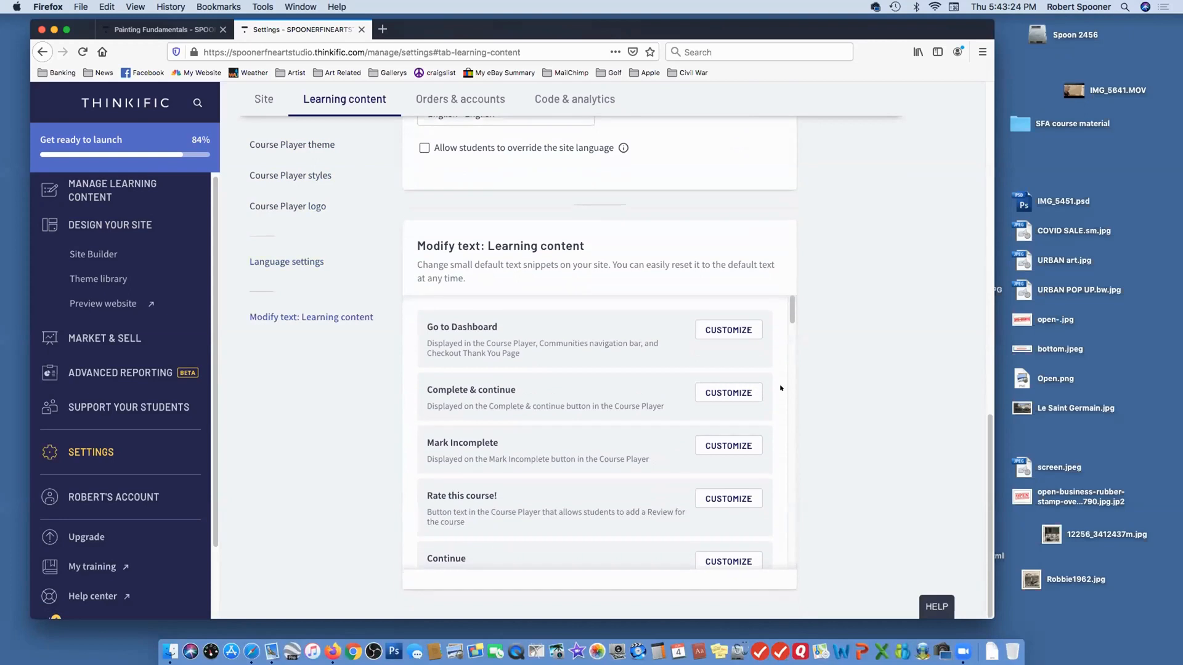
scroll(782, 424, "down", 3)
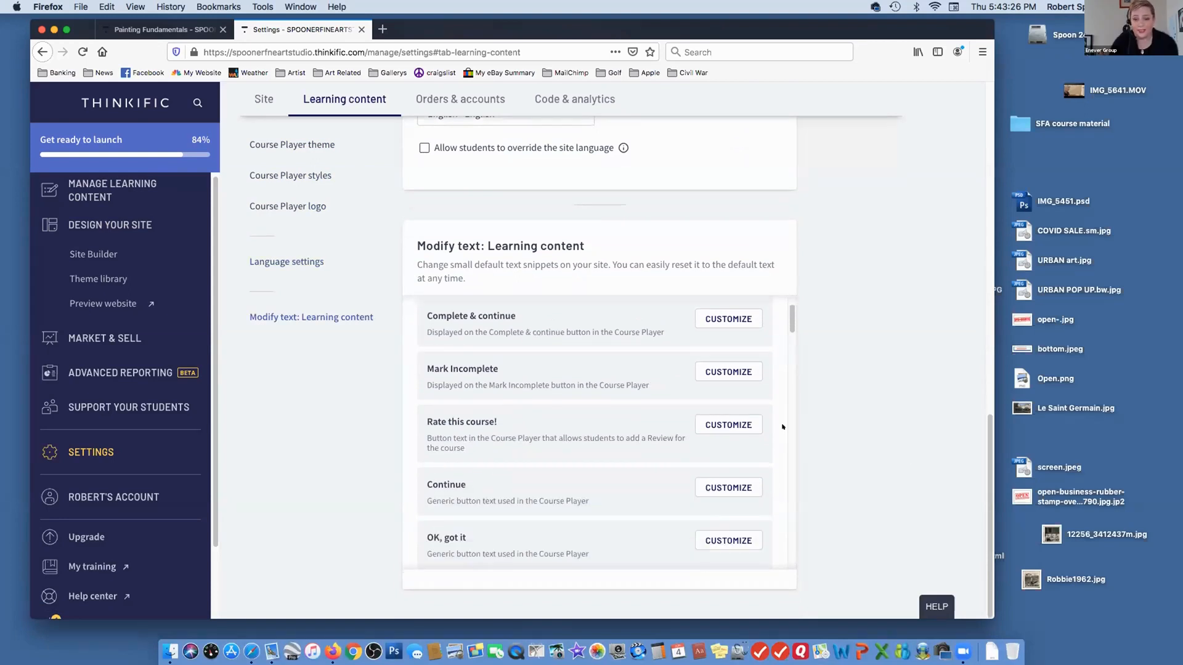
scroll(739, 425, "down", 2)
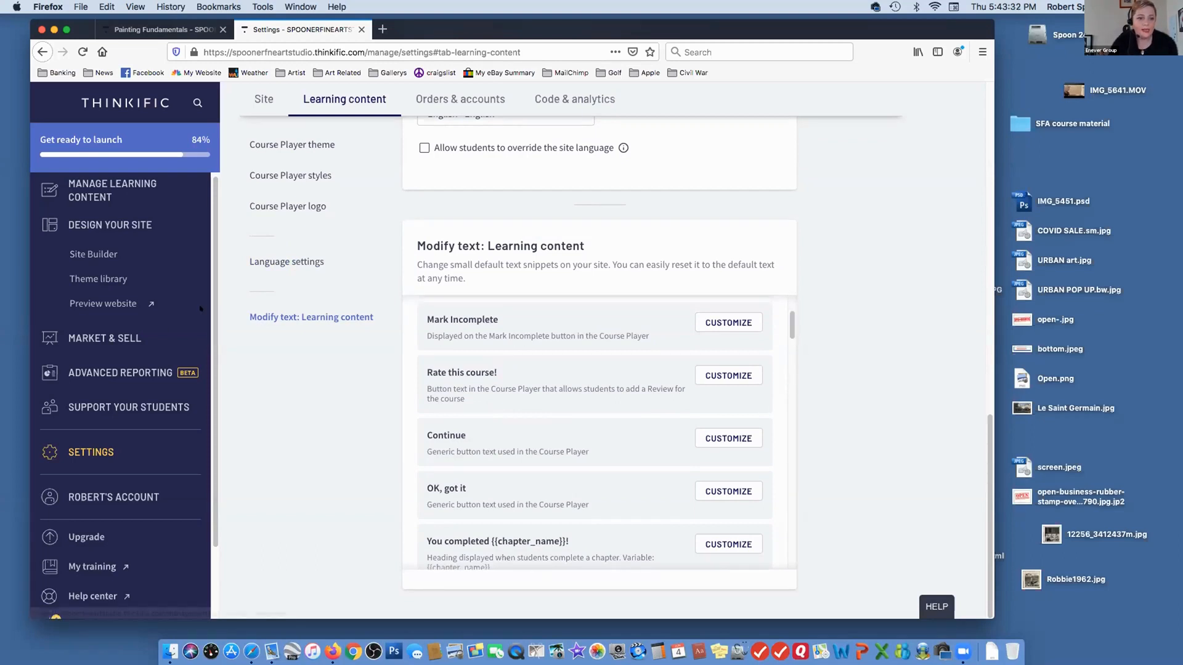
scroll(438, 160, "up", 1)
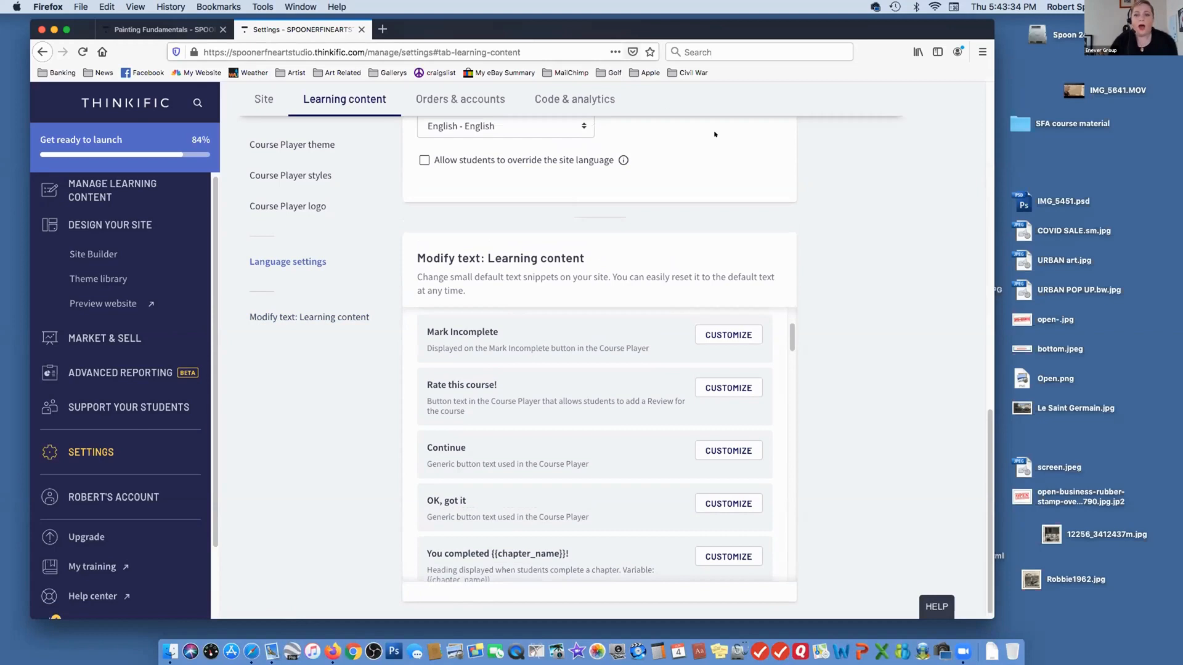